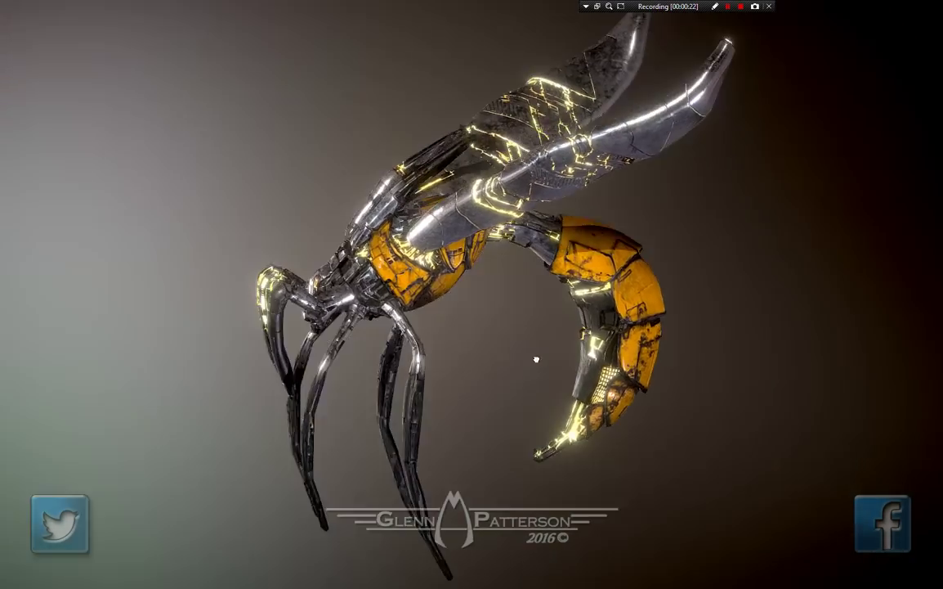
Examine the ZBug model from several angles in the full-screen viewer, and return to its Sketchfab page
{"action": "mouse_move", "coordinate": [537, 359]}
{"action": "left_mouse_down"}
{"action": "mouse_move", "coordinate": [712, 349]}
{"action": "mouse_move", "coordinate": [547, 347]}
{"action": "mouse_move", "coordinate": [516, 354]}
{"action": "mouse_move", "coordinate": [520, 376]}
{"action": "mouse_move", "coordinate": [589, 362]}
{"action": "mouse_move", "coordinate": [544, 342]}
{"action": "left_mouse_up"}
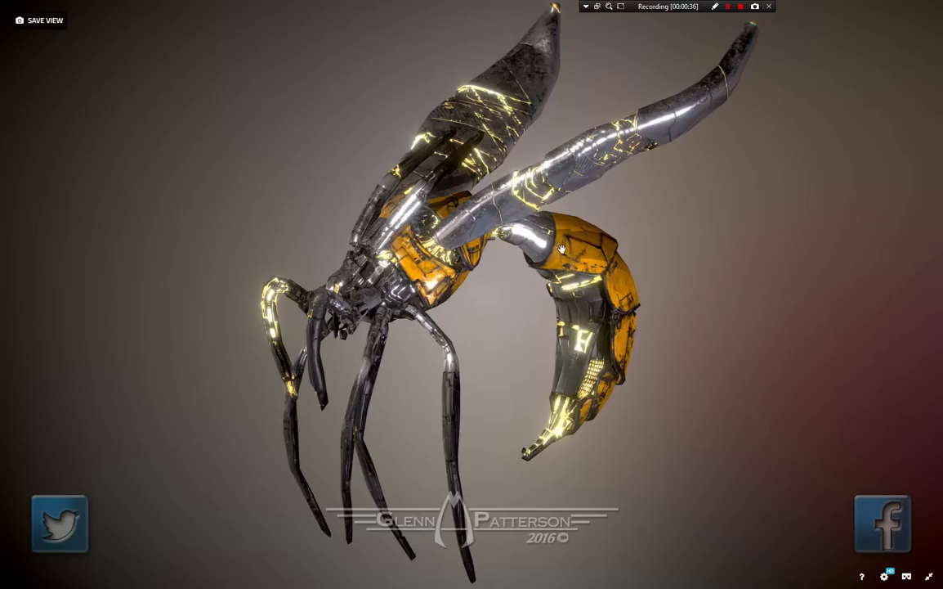
{"action": "left_click", "coordinate": [497, 337]}
{"action": "left_click_drag", "start_coordinate": [497, 338], "coordinate": [599, 364]}
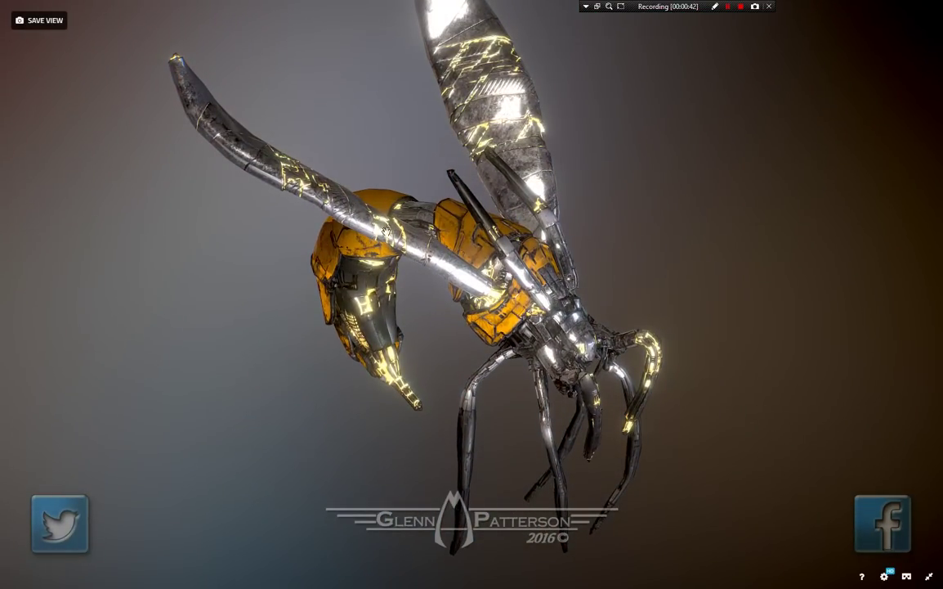
{"action": "left_click_drag", "start_coordinate": [670, 281], "coordinate": [561, 244]}
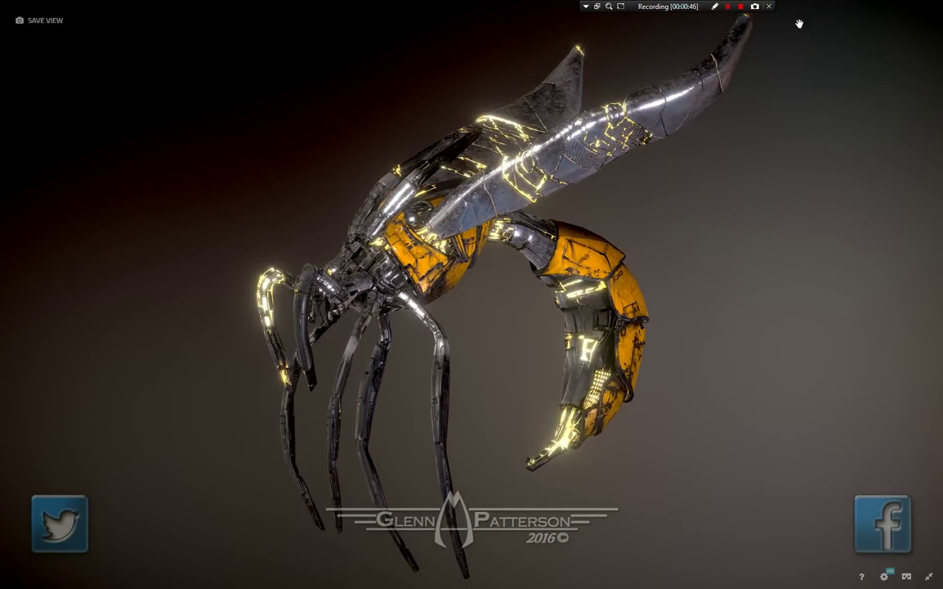
{"action": "key", "text": "Escape"}
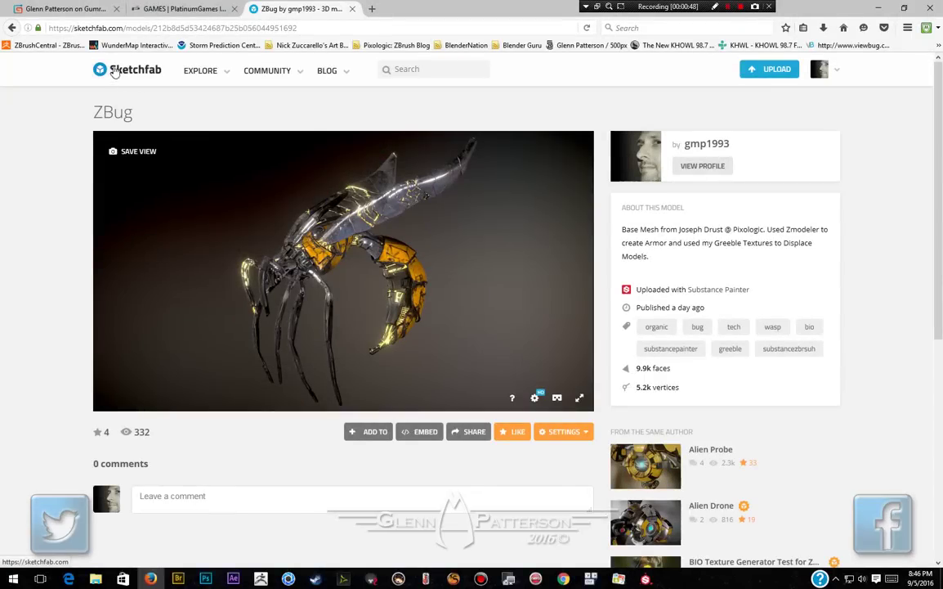
Review the greeble packs on the Gumroad profile and the PlatinumGames games list, and close the browser to return to ZBrush
{"action": "left_click", "coordinate": [65, 10]}
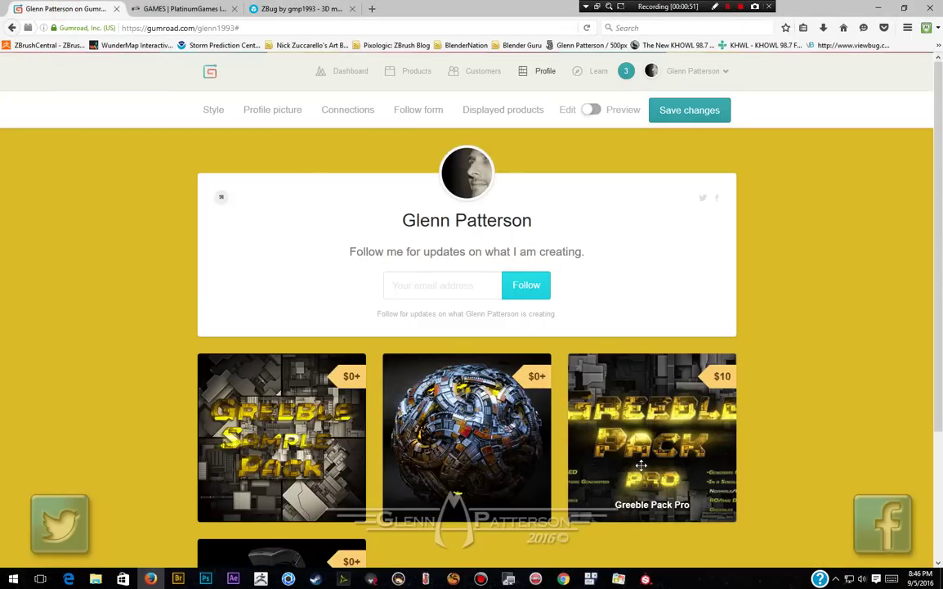
{"action": "scroll", "coordinate": [801, 434], "scroll_direction": "down", "scroll_amount": 3}
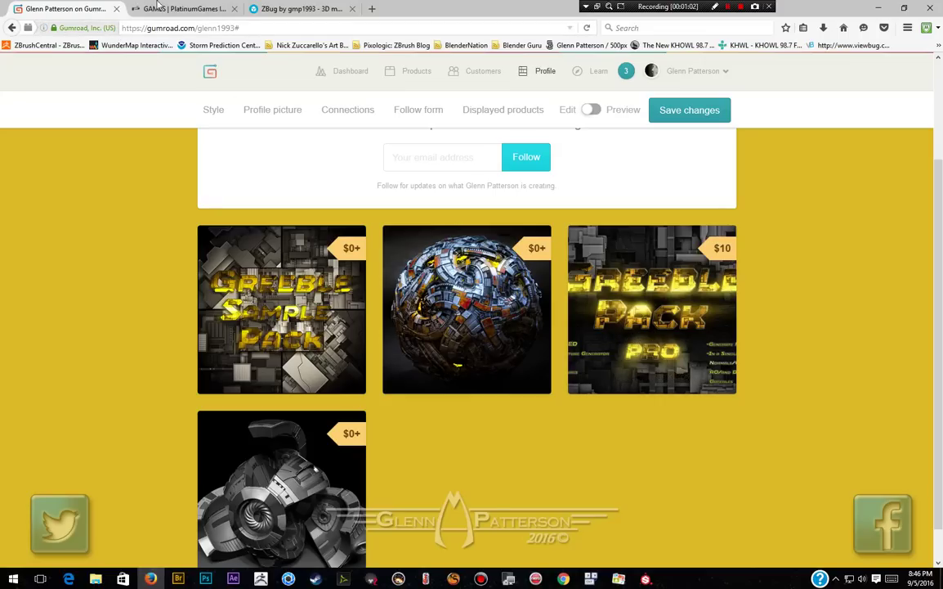
{"action": "left_click", "coordinate": [187, 10]}
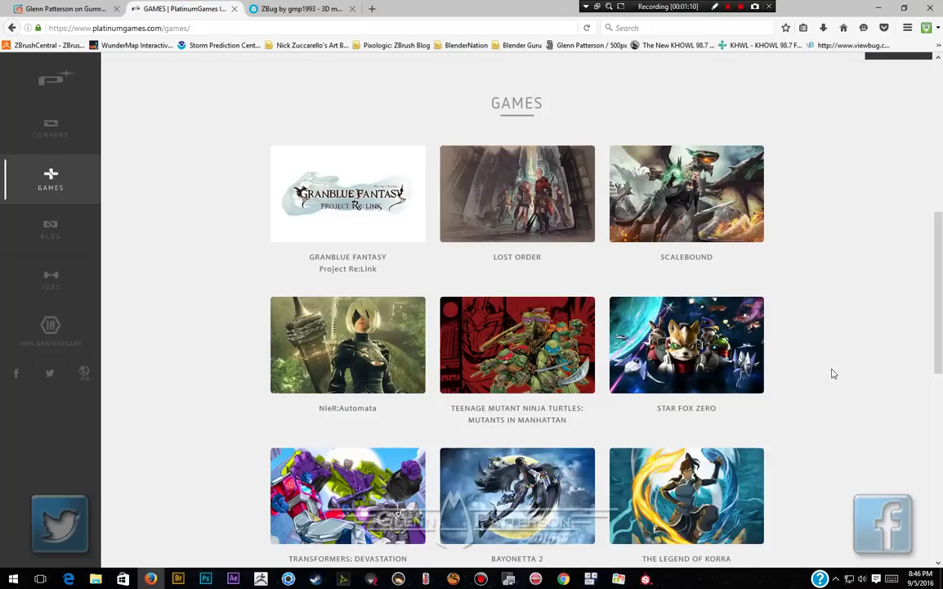
{"action": "scroll", "coordinate": [833, 374], "scroll_direction": "down", "scroll_amount": 2}
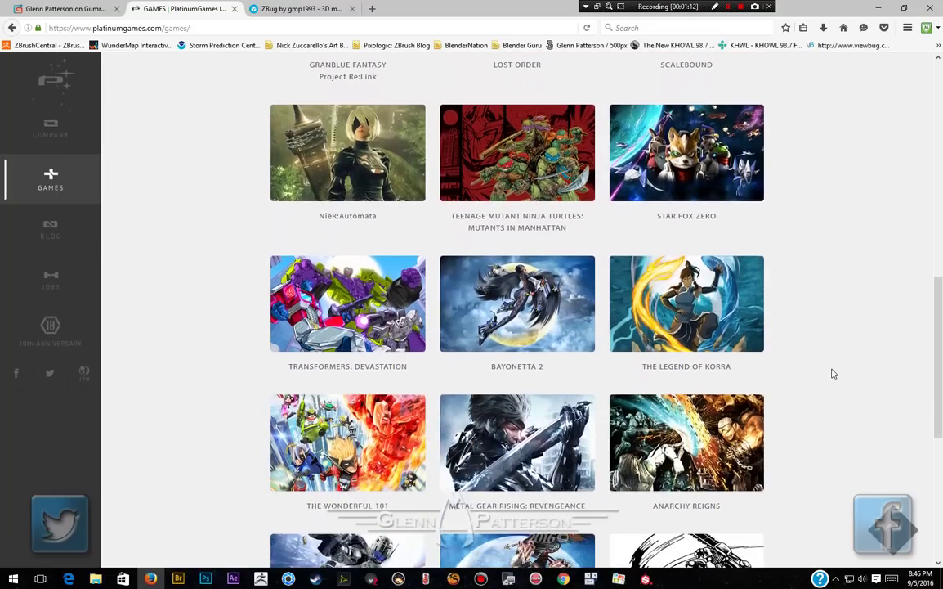
{"action": "scroll", "coordinate": [833, 374], "scroll_direction": "up", "scroll_amount": 3}
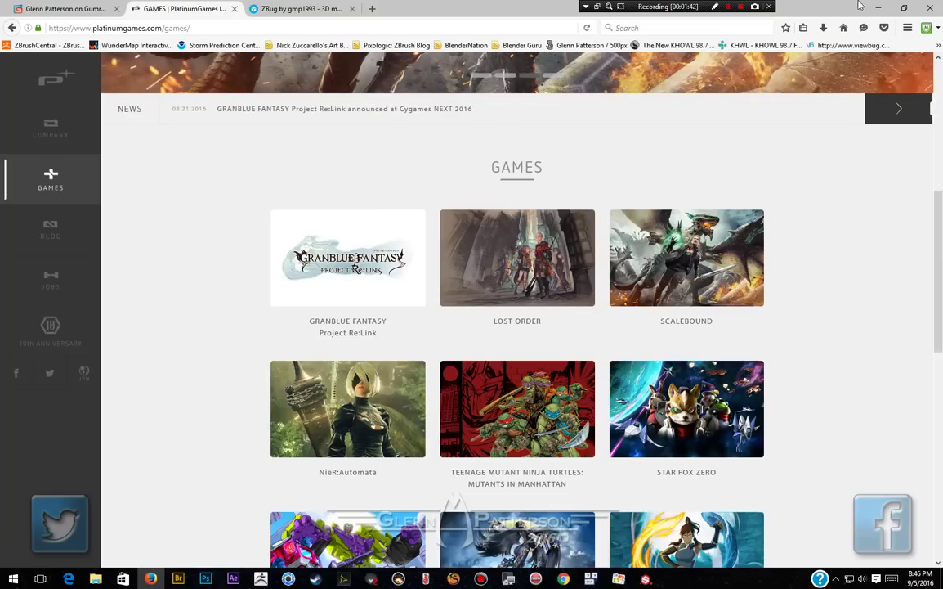
{"action": "left_click", "coordinate": [931, 8]}
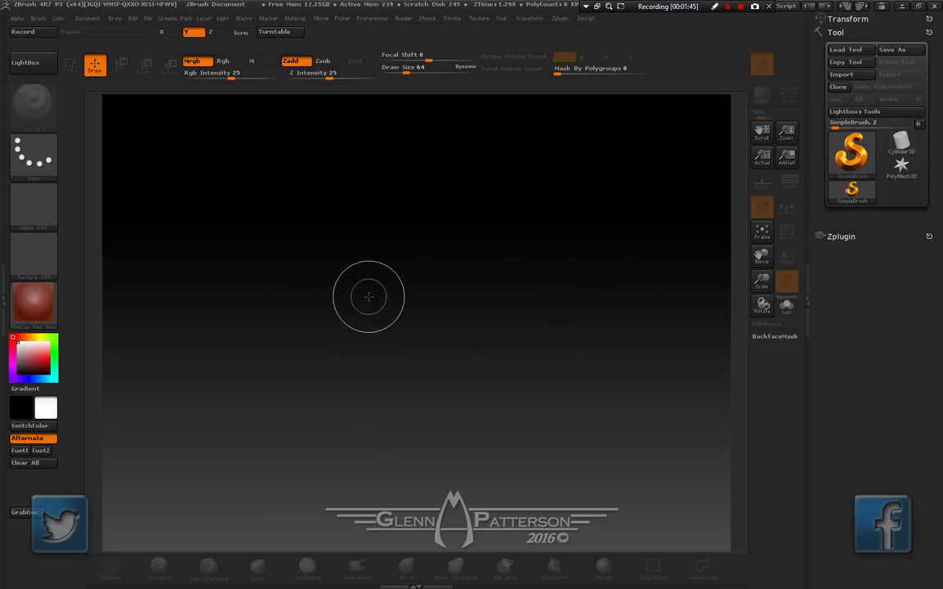
Open the project GreebleGenerator_v1_2.ZPR from the GreebleProPack 1.2 folder on the Desktop
{"action": "left_click", "coordinate": [147, 19]}
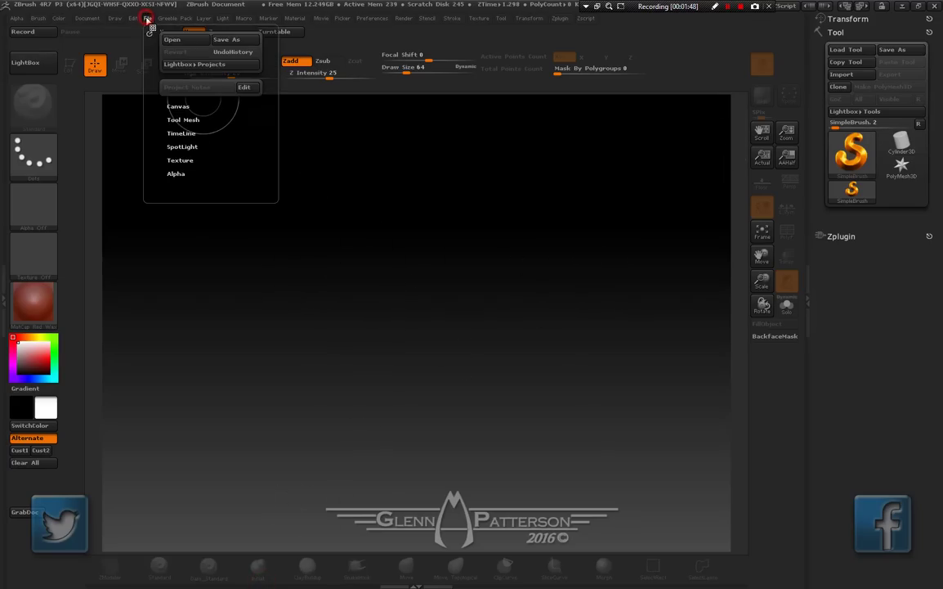
{"action": "left_click", "coordinate": [171, 40]}
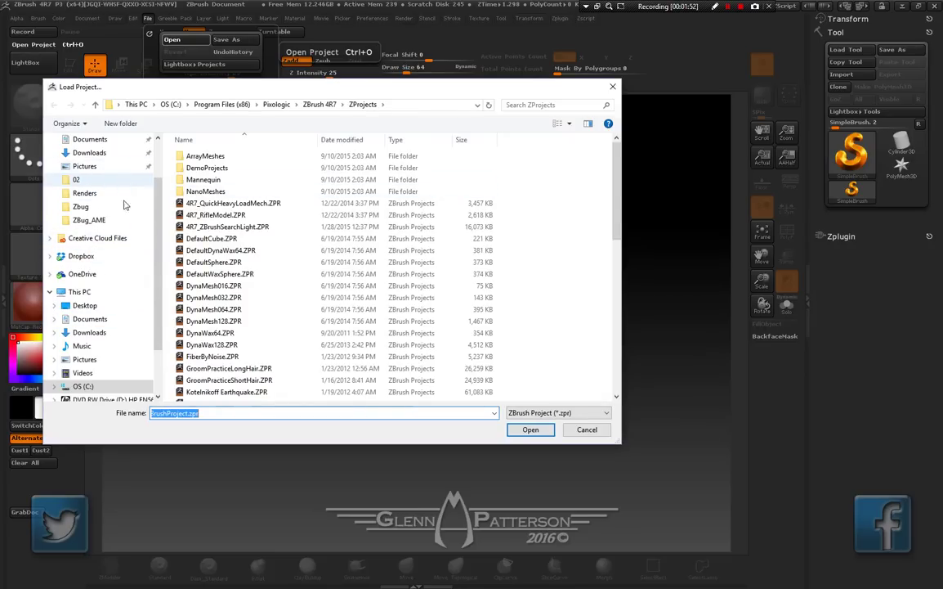
{"action": "scroll", "coordinate": [135, 208], "scroll_direction": "up", "scroll_amount": 2}
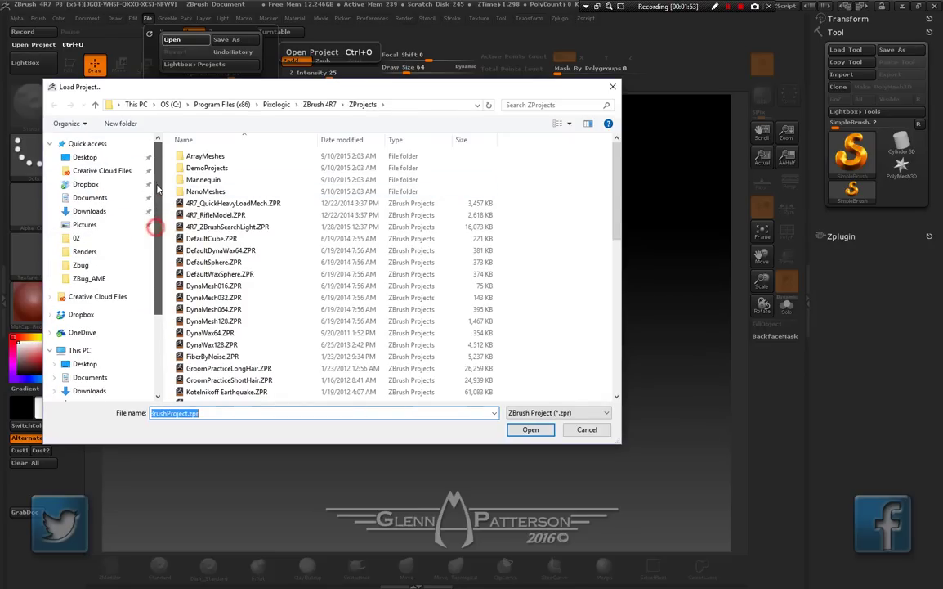
{"action": "left_click", "coordinate": [86, 157]}
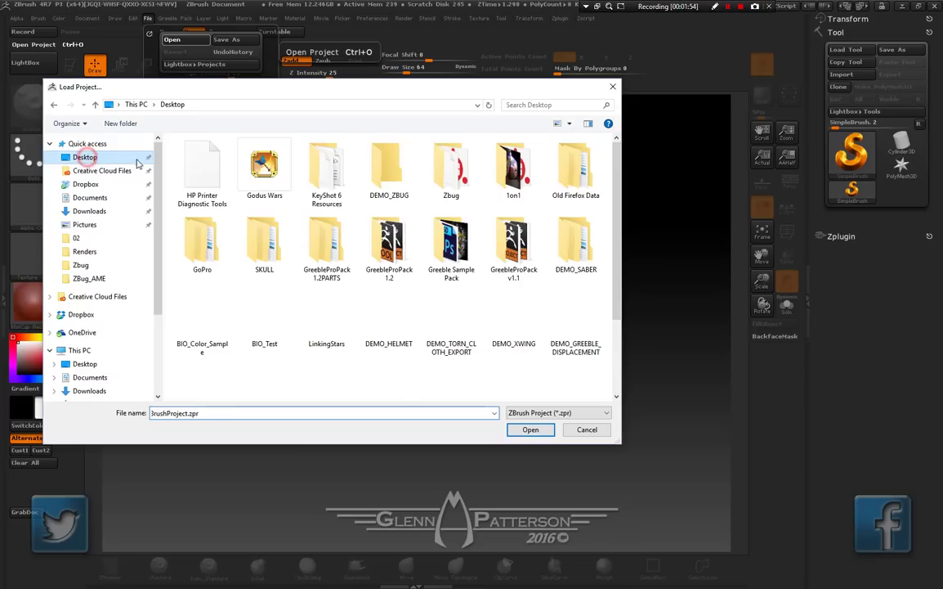
{"action": "double_click", "coordinate": [387, 247]}
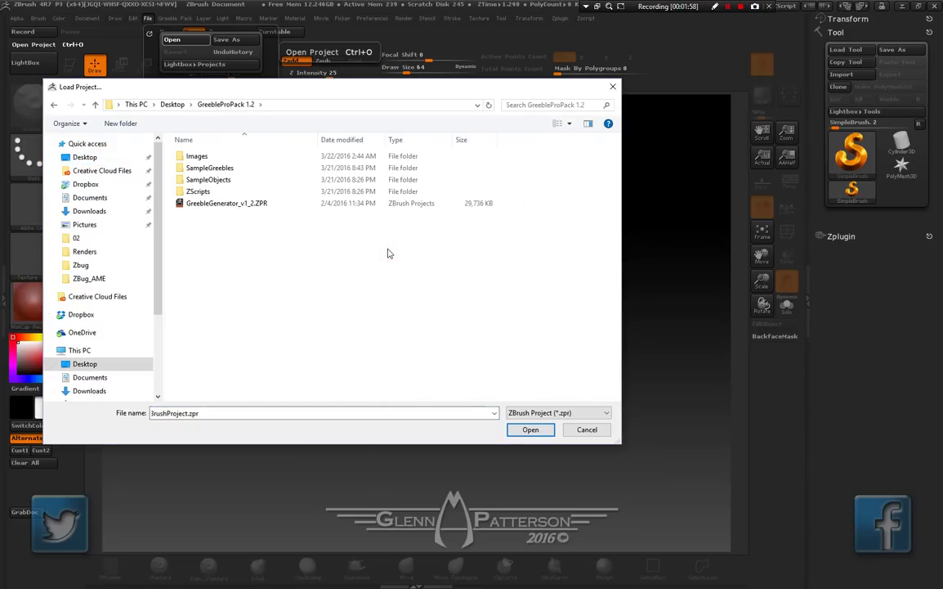
{"action": "double_click", "coordinate": [216, 204]}
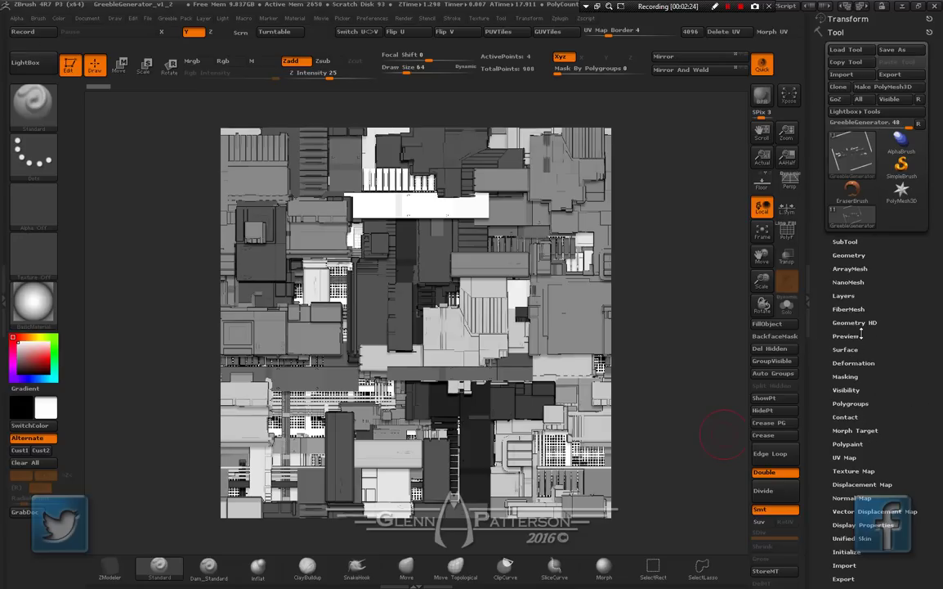
Expand the NanoMesh settings and make Tech-Panels-PRO the active subtool
{"action": "left_click", "coordinate": [851, 282]}
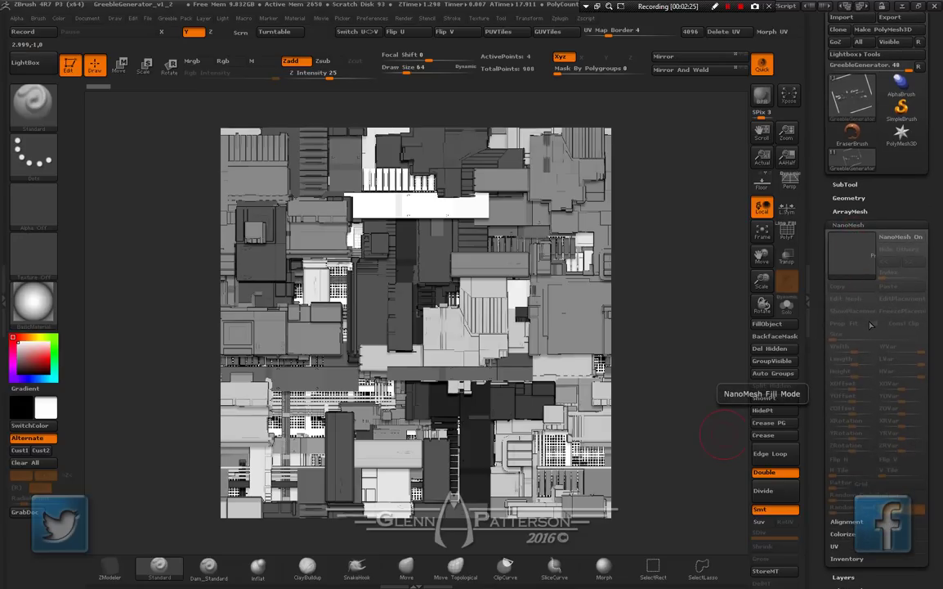
{"action": "key", "text": "n"}
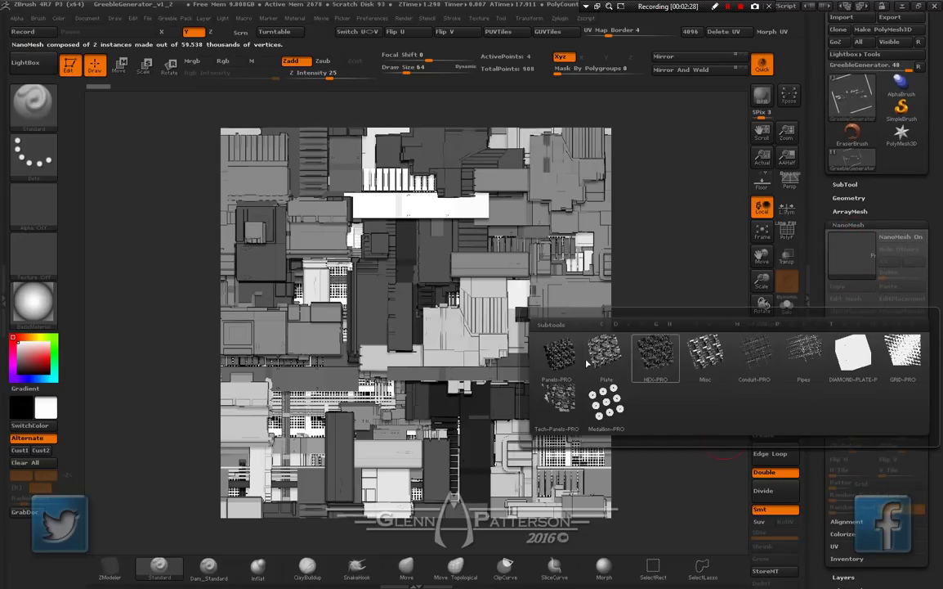
{"action": "left_click", "coordinate": [559, 416]}
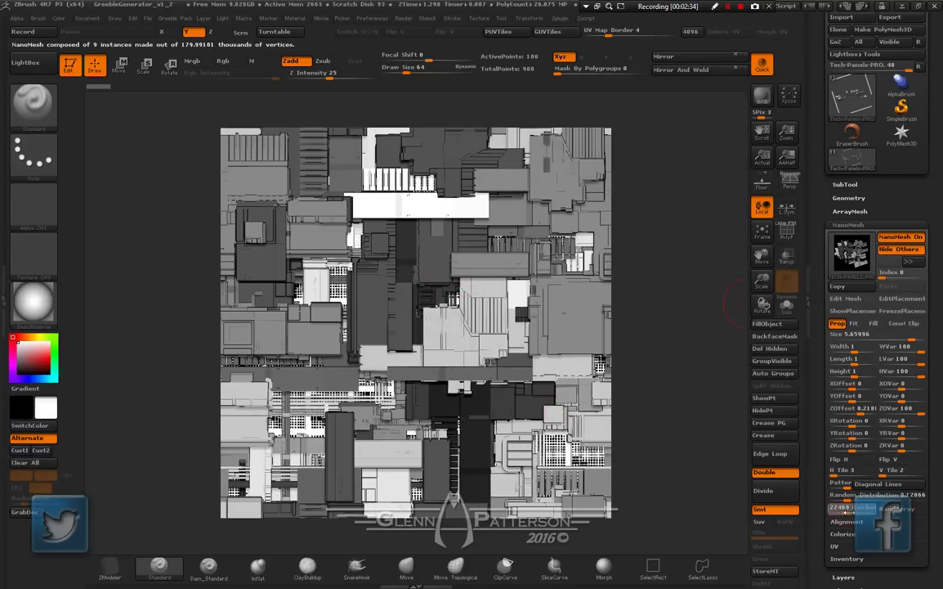
Try a series of random seeds for the Tech-Panels-PRO NanoMesh and set its size to 4.06996
{"action": "left_click", "coordinate": [850, 508]}
{"action": "left_click", "coordinate": [850, 508]}
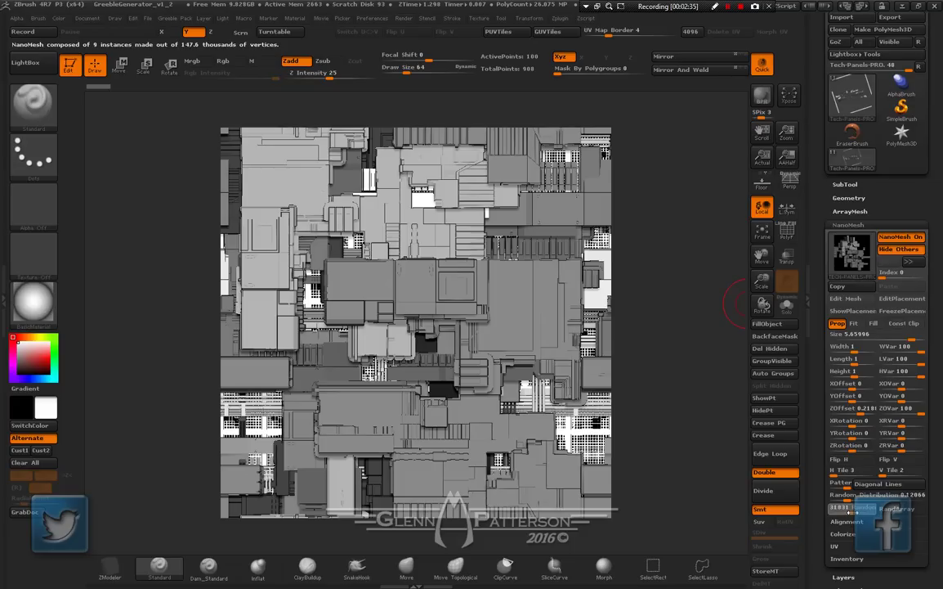
{"action": "left_click", "coordinate": [851, 508]}
{"action": "left_click", "coordinate": [850, 508]}
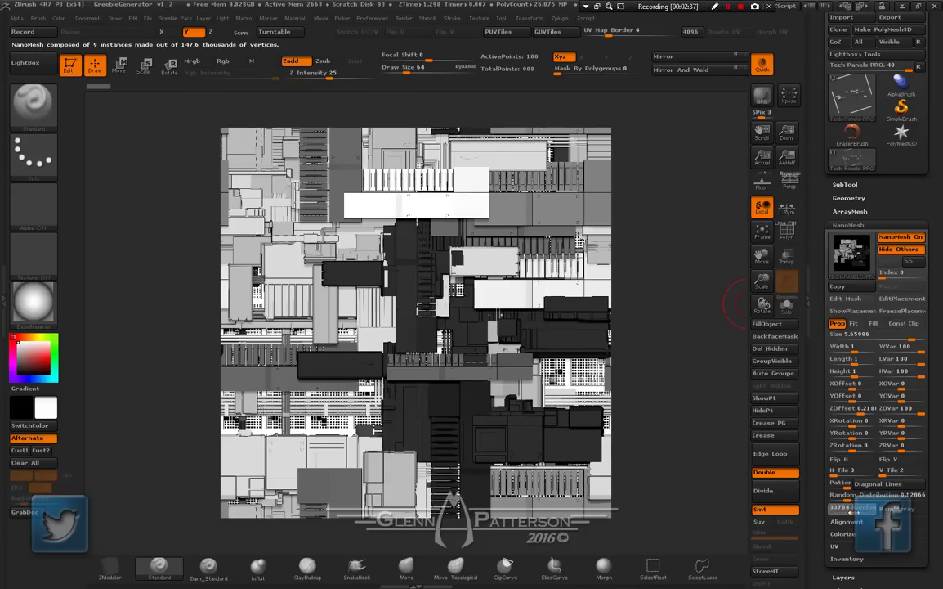
{"action": "left_click", "coordinate": [851, 508]}
{"action": "left_click", "coordinate": [850, 508]}
{"action": "left_click", "coordinate": [851, 508]}
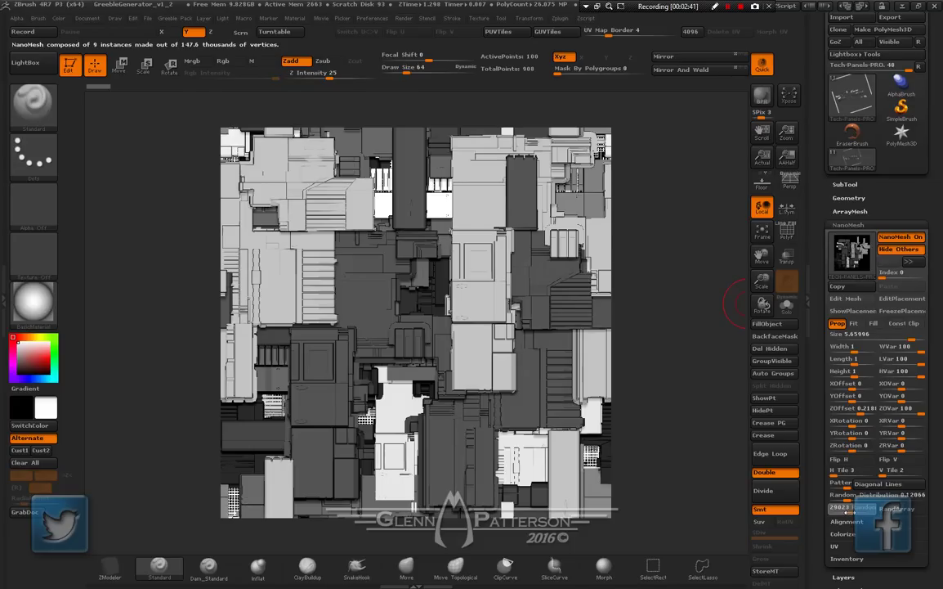
{"action": "left_click", "coordinate": [850, 507]}
{"action": "left_click", "coordinate": [847, 511]}
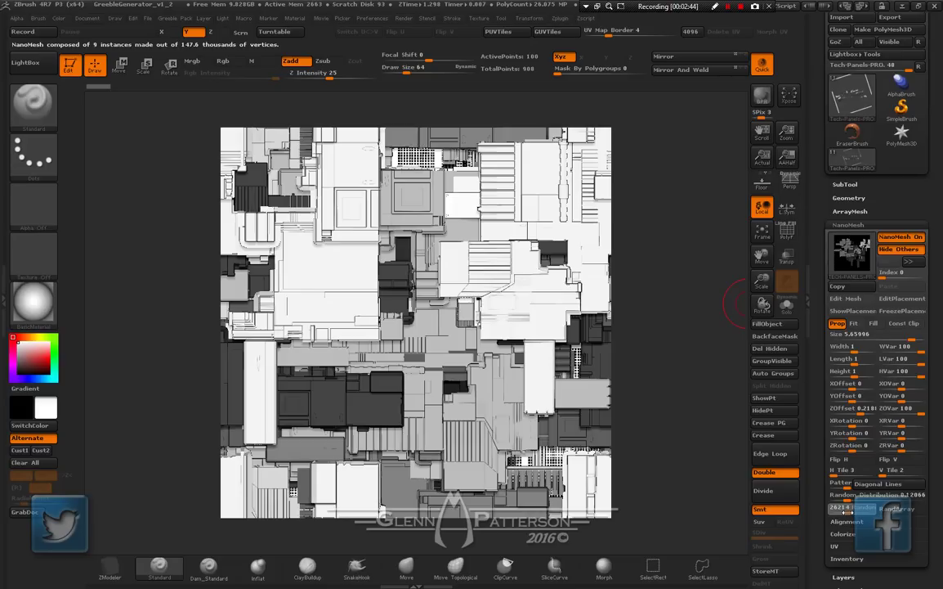
{"action": "left_click", "coordinate": [847, 511]}
{"action": "left_click", "coordinate": [847, 511]}
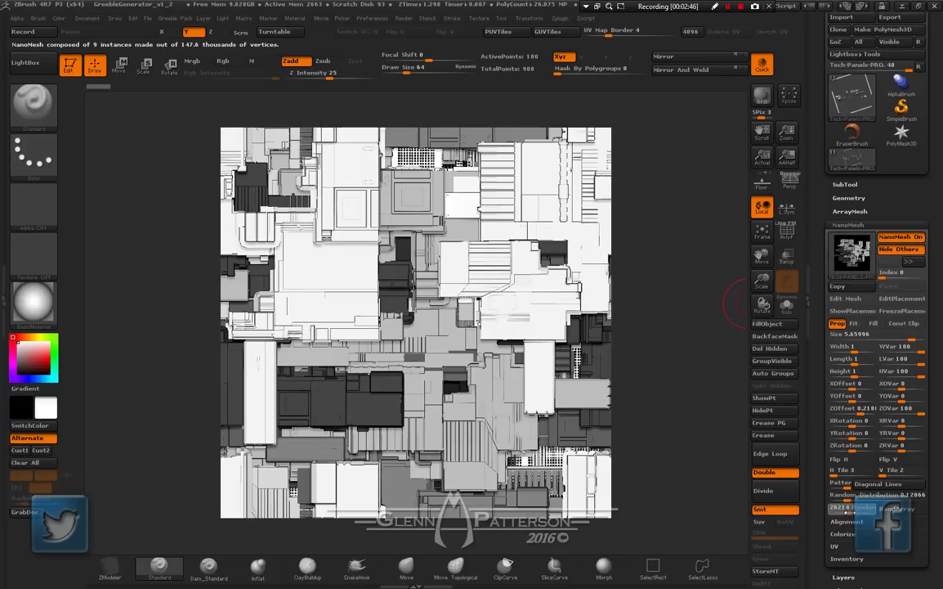
{"action": "left_click", "coordinate": [847, 511]}
{"action": "left_click", "coordinate": [847, 511]}
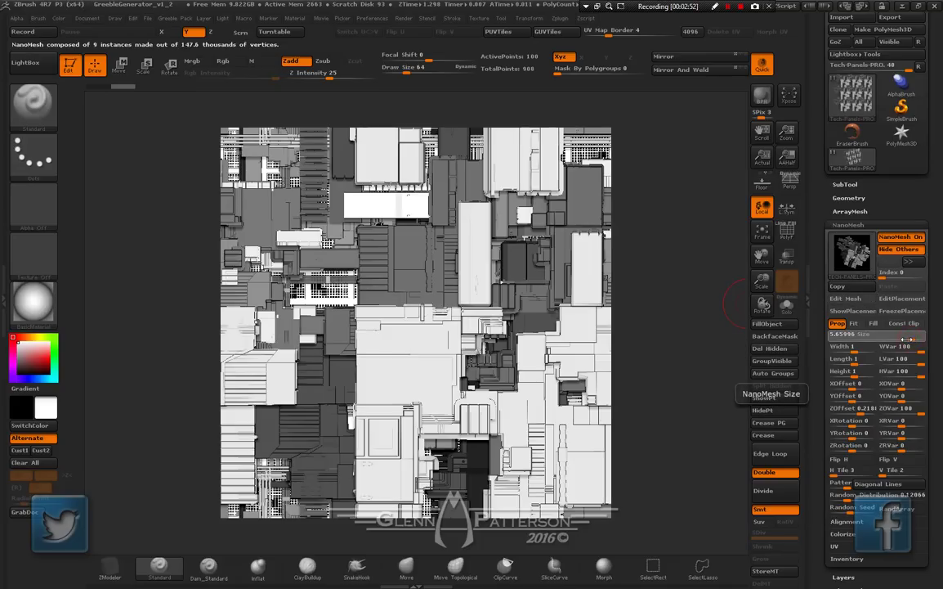
{"action": "left_click_drag", "start_coordinate": [903, 334], "coordinate": [907, 338]}
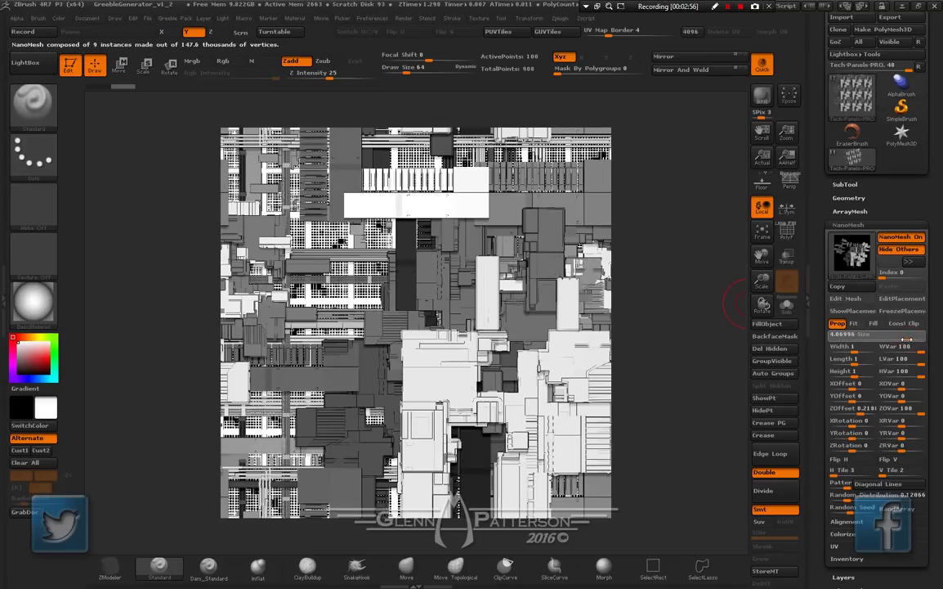
Change the random seed of the Misc subtool's NanoMesh and set its size to 4.72513
{"action": "key", "text": "n"}
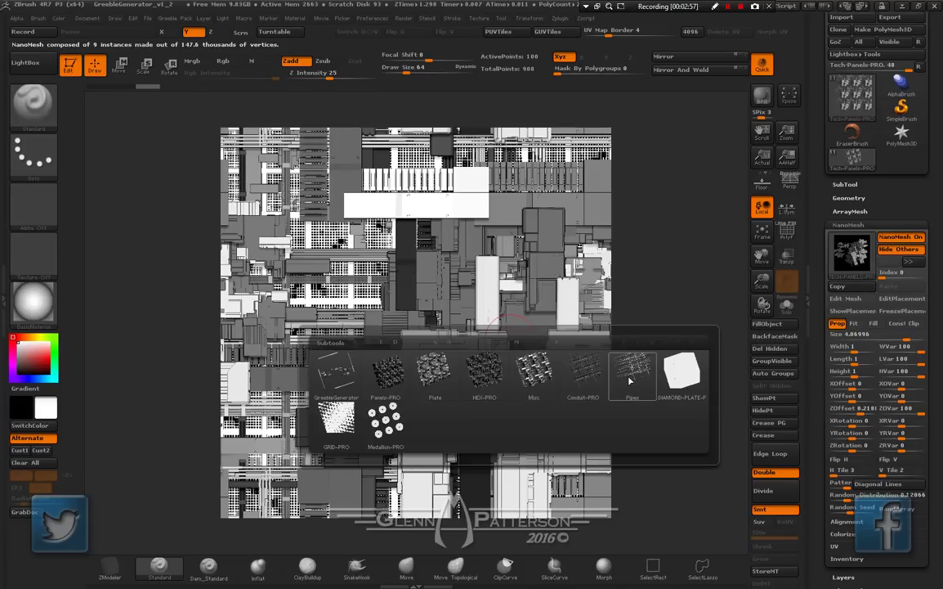
{"action": "left_click", "coordinate": [534, 370]}
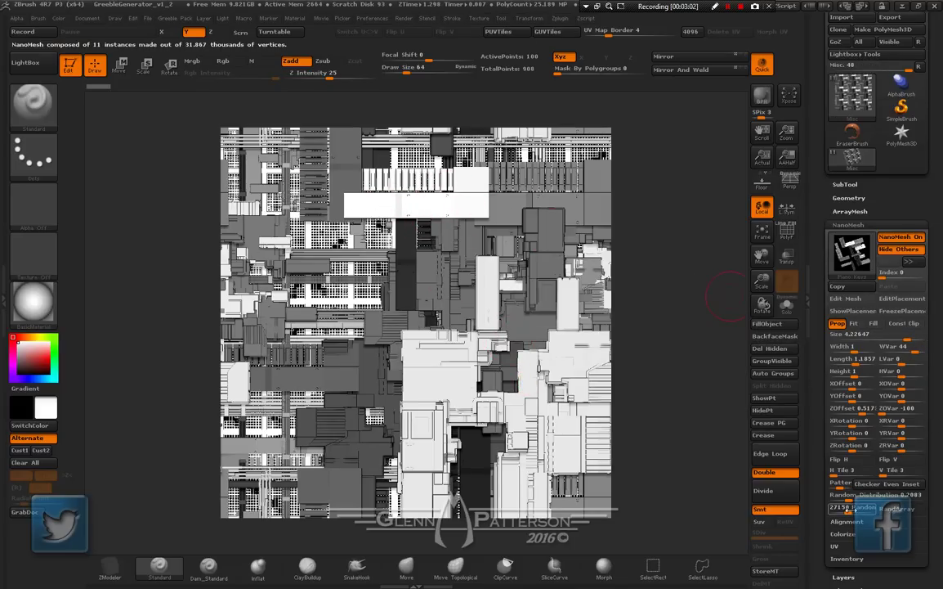
{"action": "left_click_drag", "start_coordinate": [849, 509], "coordinate": [855, 511]}
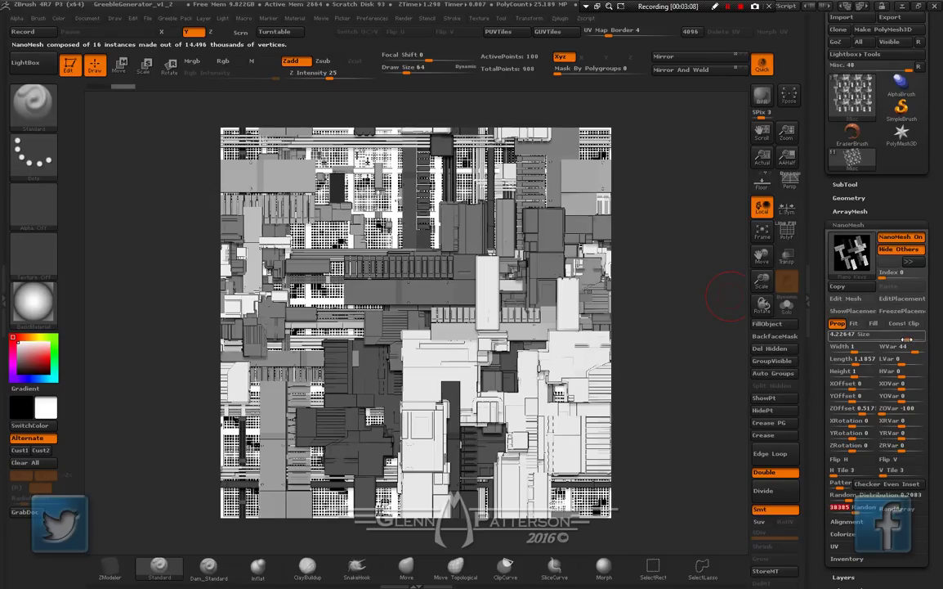
{"action": "left_click_drag", "start_coordinate": [909, 339], "coordinate": [910, 339]}
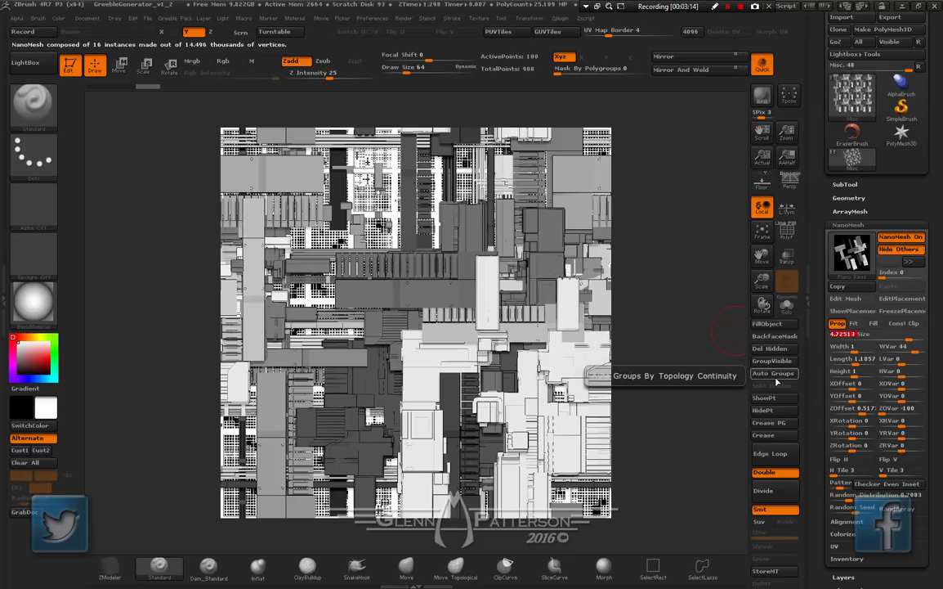
Rearrange the Conduit-PRO subtool's NanoMesh by changing its random seed
{"action": "key", "text": "n"}
{"action": "left_click", "coordinate": [750, 411]}
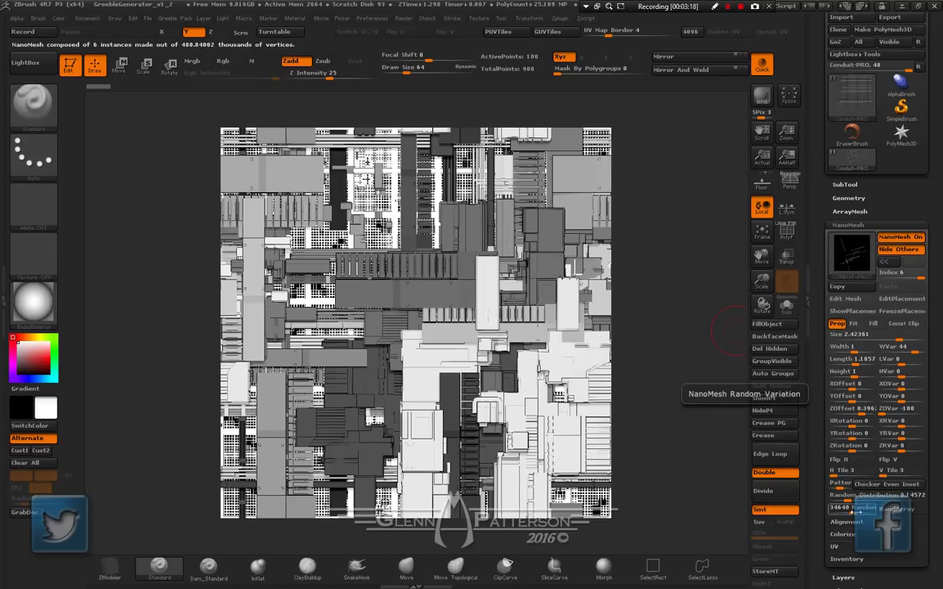
{"action": "left_click_drag", "start_coordinate": [855, 512], "coordinate": [848, 511]}
{"action": "left_click_drag", "start_coordinate": [845, 509], "coordinate": [843, 509]}
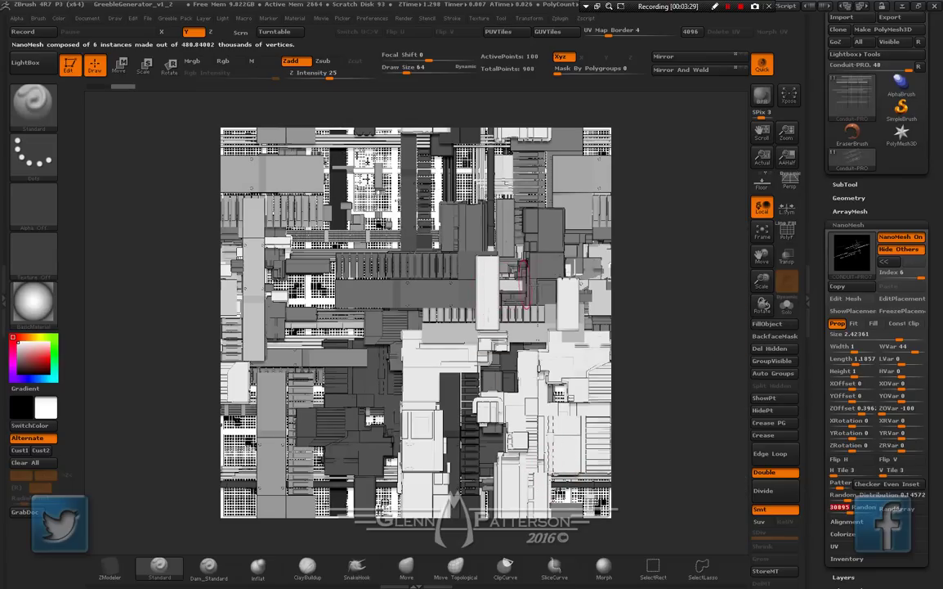
Return to the Tech-Panels-PRO subtool and set its NanoMesh random seed to 34640
{"action": "key", "text": "n"}
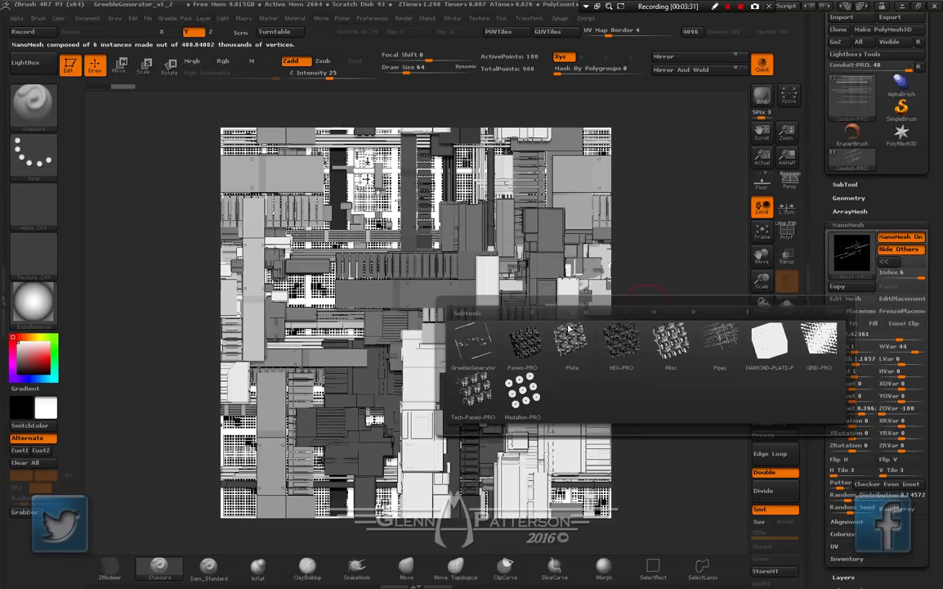
{"action": "left_click", "coordinate": [474, 391]}
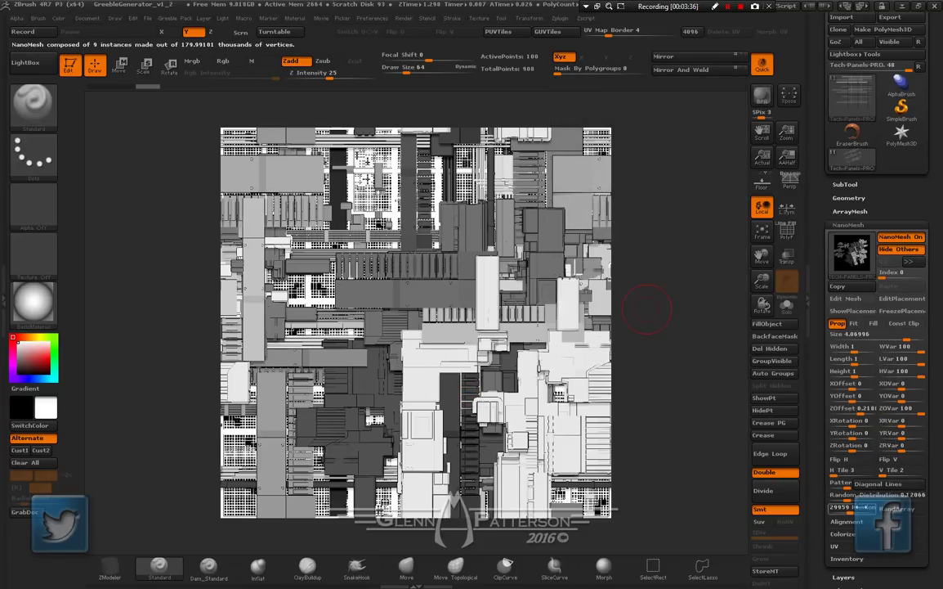
{"action": "left_click", "coordinate": [850, 508]}
{"action": "left_click", "coordinate": [850, 508]}
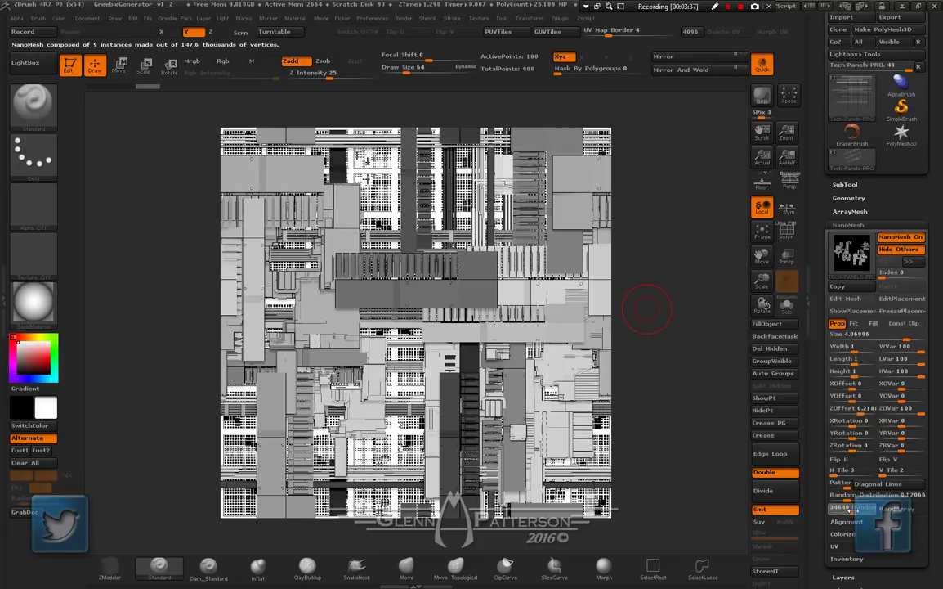
Try further random seeds for the Tech-Panels-PRO NanoMesh, settle on 47747, and set its size to 5.26978
{"action": "left_click", "coordinate": [850, 508]}
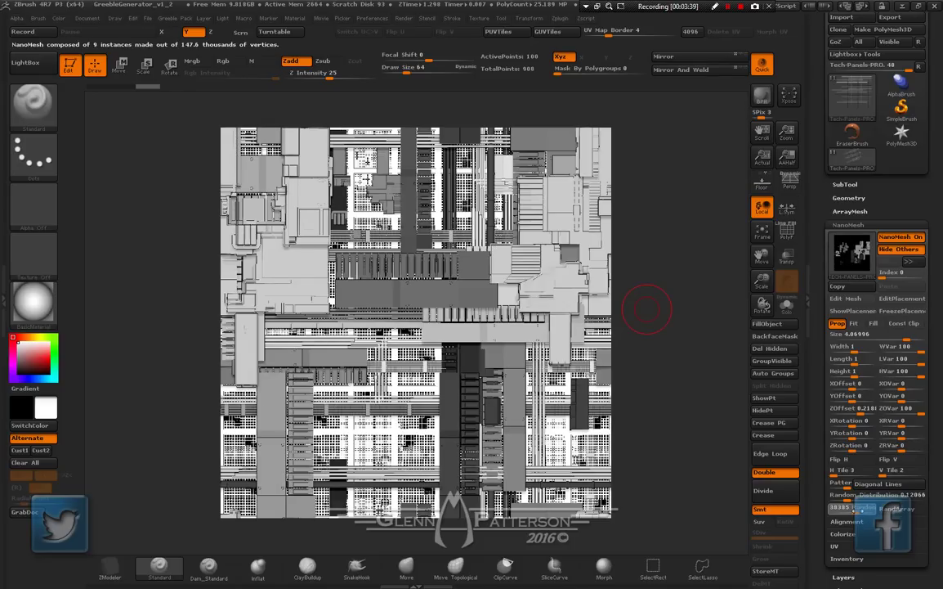
{"action": "left_click", "coordinate": [851, 508]}
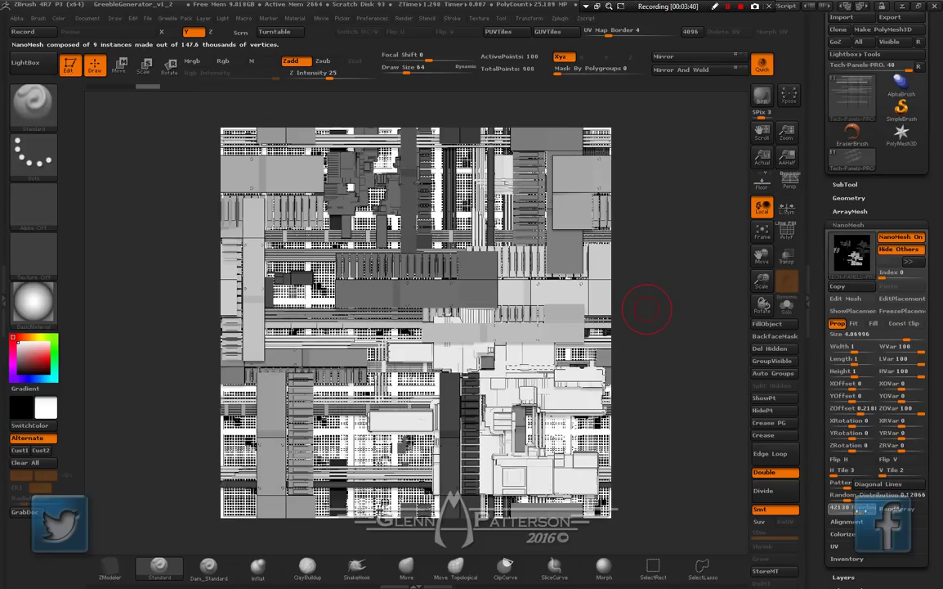
{"action": "left_click", "coordinate": [851, 508]}
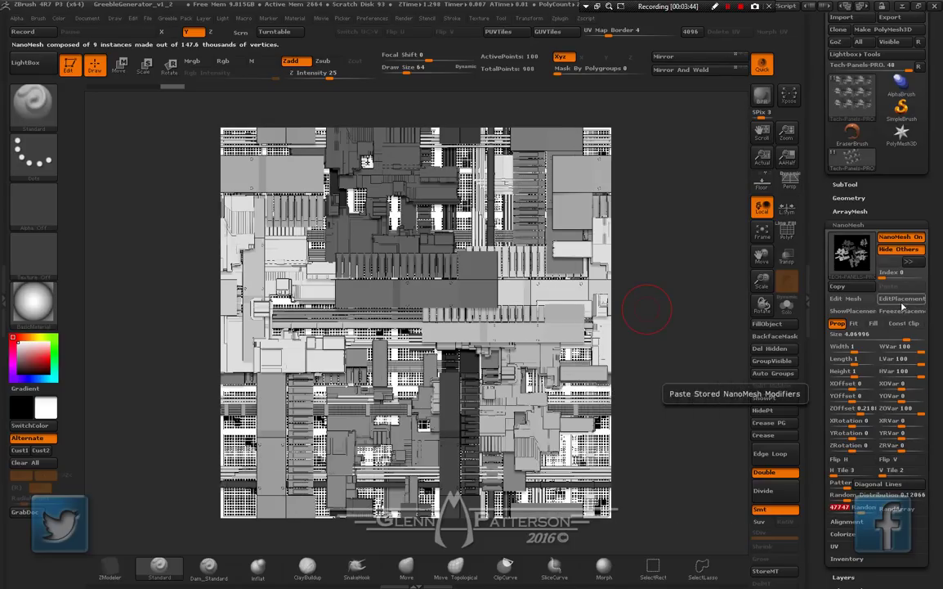
{"action": "left_click_drag", "start_coordinate": [896, 335], "coordinate": [911, 337]}
{"action": "left_click", "coordinate": [911, 336]}
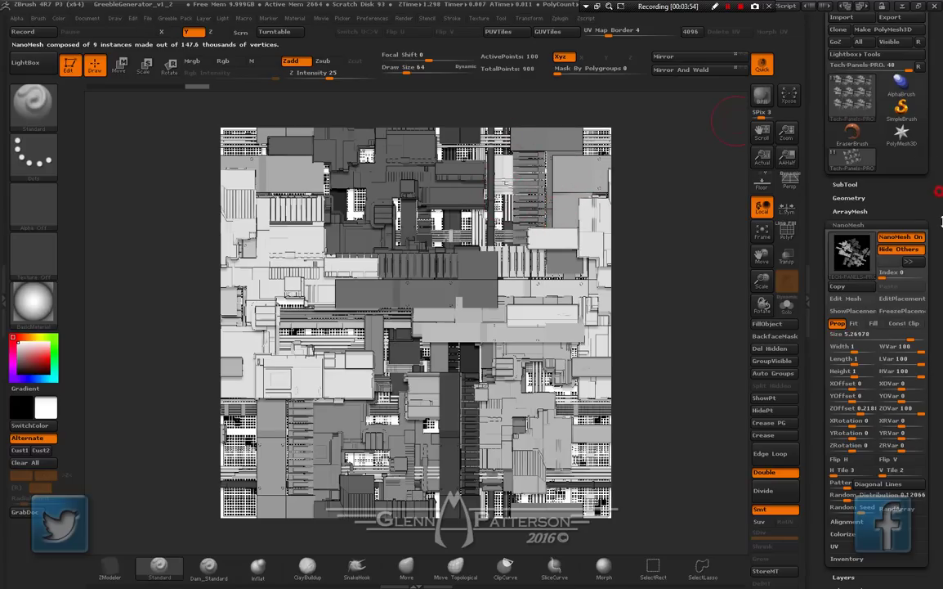
Dock the Macro palette beside the canvas and run the Greeble Depth macro
{"action": "scroll", "coordinate": [941, 297], "scroll_direction": "up", "scroll_amount": 2}
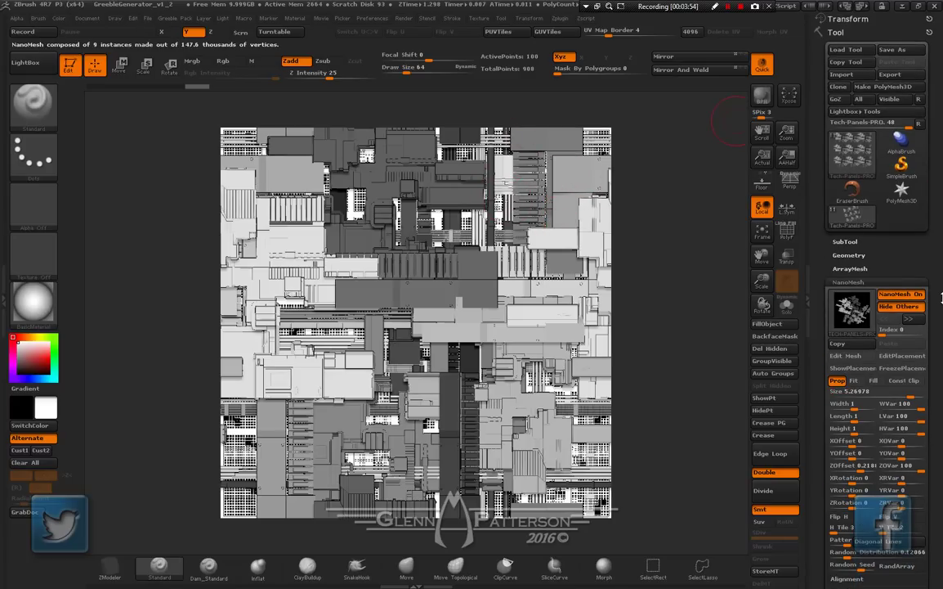
{"action": "left_click", "coordinate": [244, 19]}
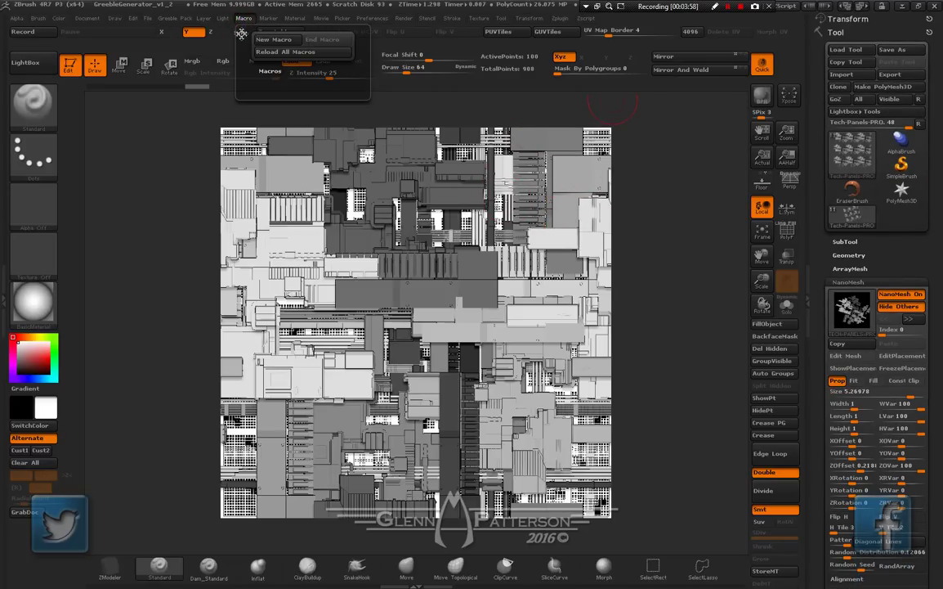
{"action": "left_click_drag", "start_coordinate": [838, 37], "coordinate": [838, 40]}
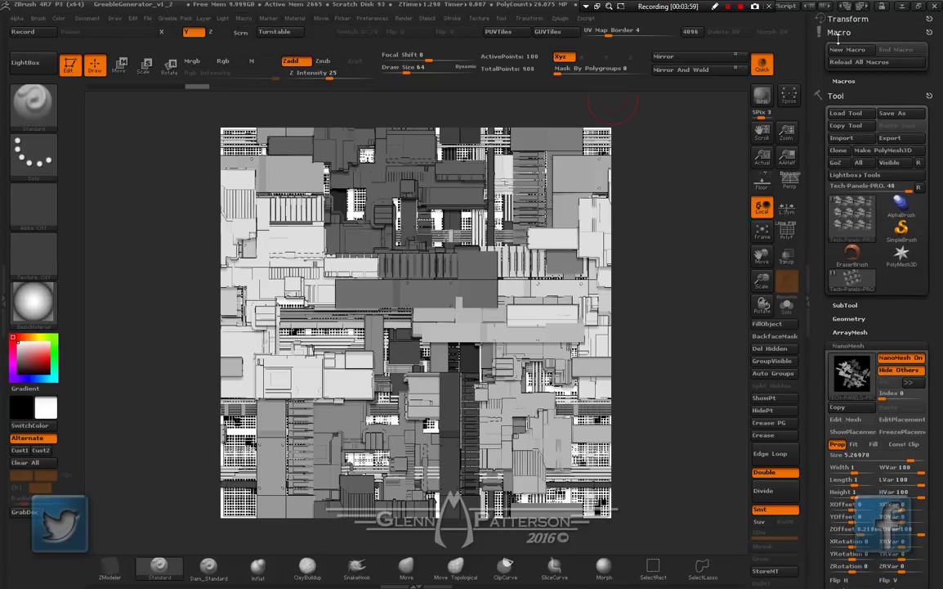
{"action": "left_click", "coordinate": [842, 82]}
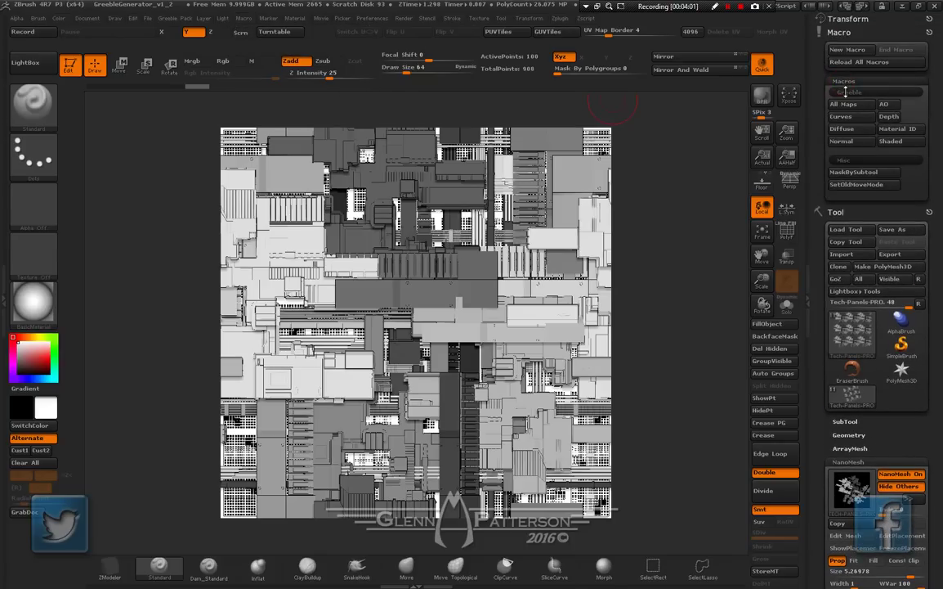
{"action": "left_click", "coordinate": [890, 119]}
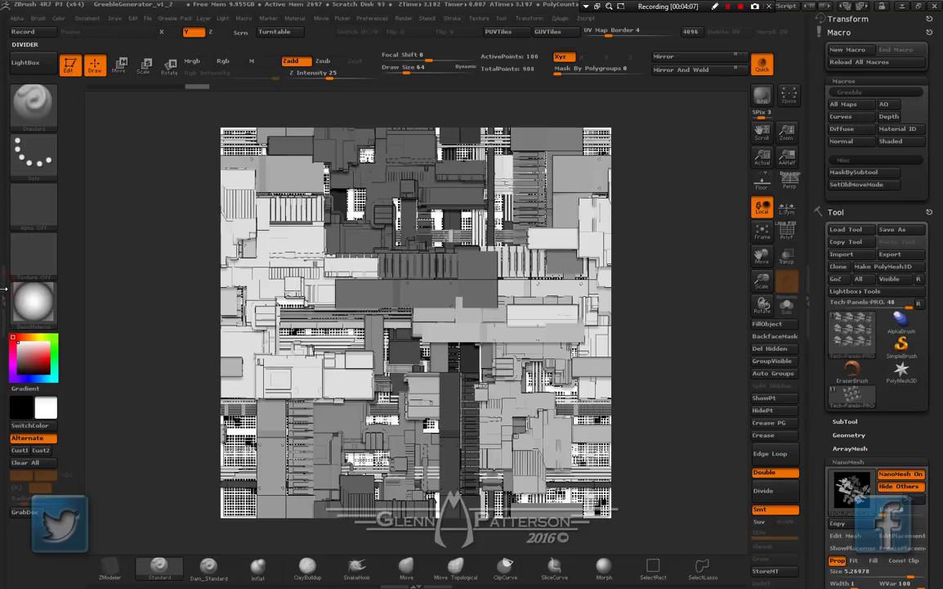
Show the Texture palette to check the generated Depth map and run the Greeble Shaded macro
{"action": "left_click", "coordinate": [5, 285]}
{"action": "left_click", "coordinate": [30, 113]}
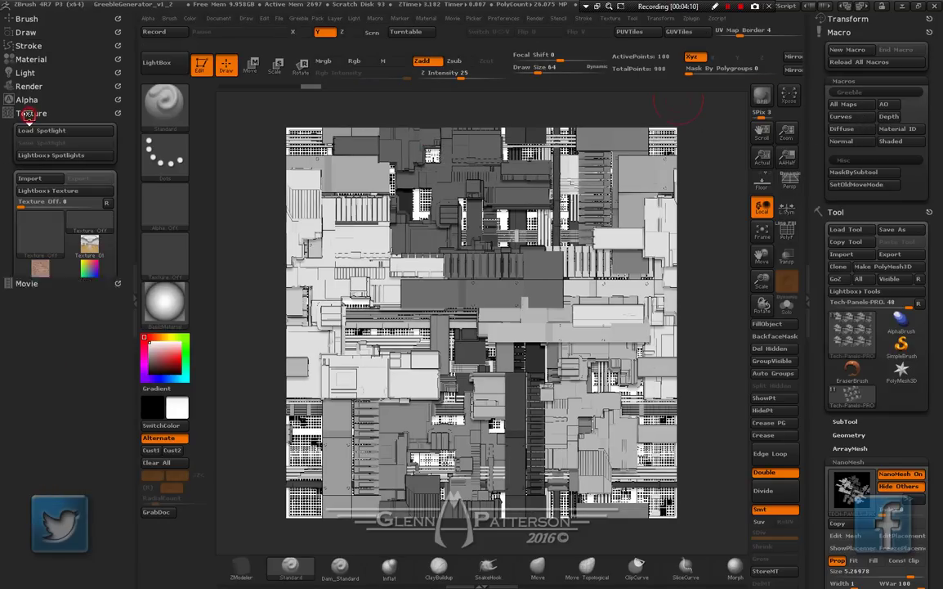
{"action": "mouse_move", "coordinate": [40, 301]}
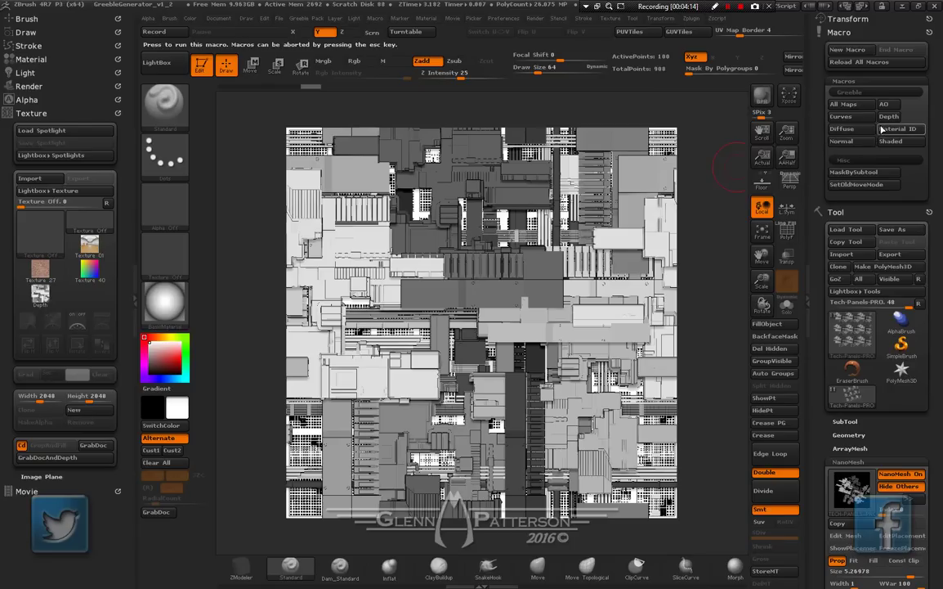
{"action": "left_click", "coordinate": [902, 143]}
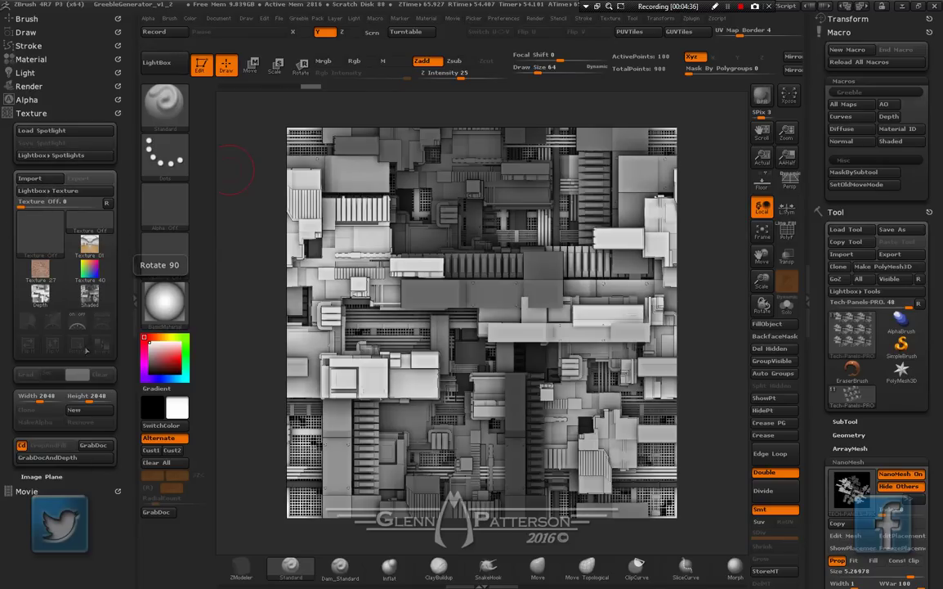
Start exporting the Depth texture and browse to the DEMO_ZBUG folder on the Desktop
{"action": "left_click", "coordinate": [37, 297]}
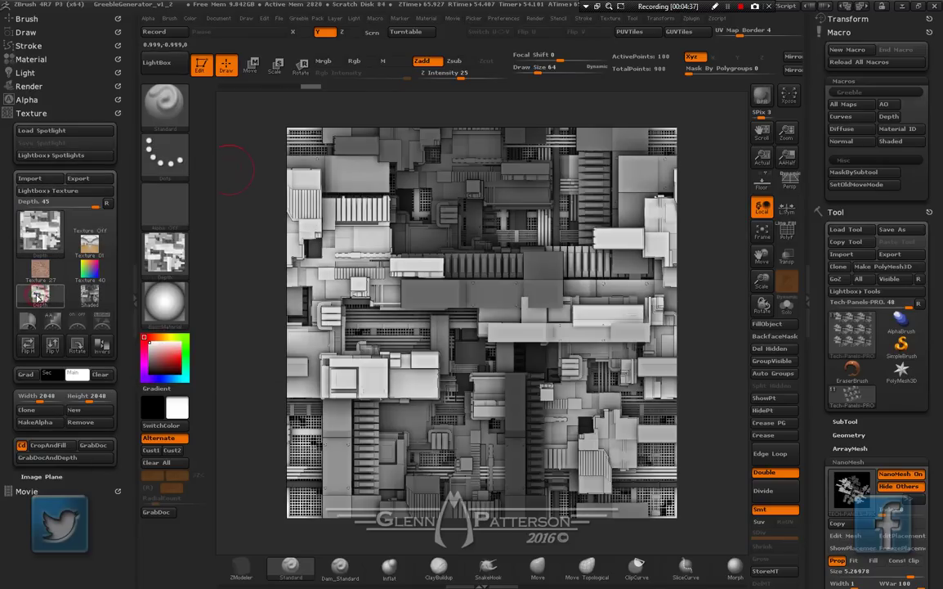
{"action": "left_click", "coordinate": [78, 179]}
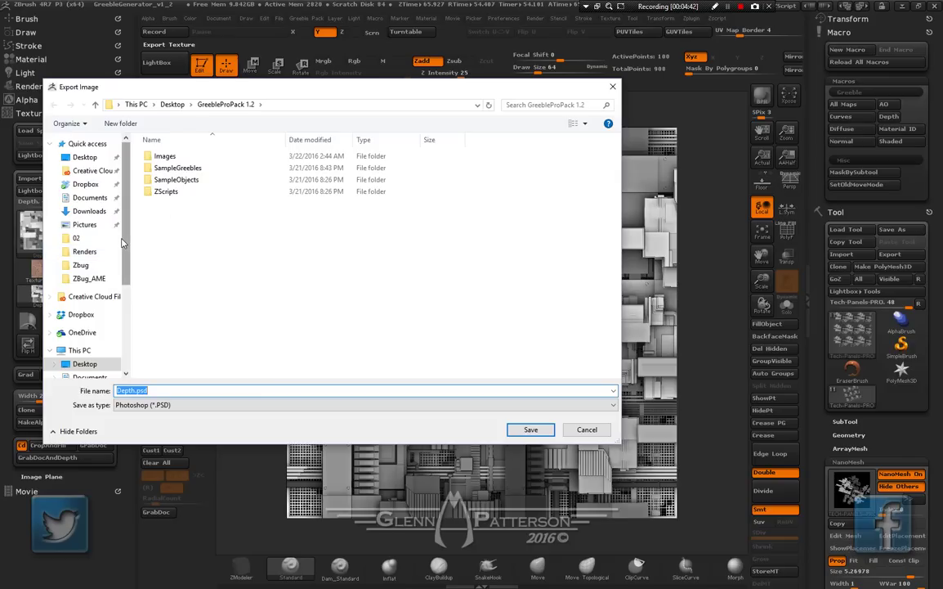
{"action": "scroll", "coordinate": [125, 245], "scroll_direction": "down", "scroll_amount": 1}
{"action": "scroll", "coordinate": [98, 212], "scroll_direction": "up", "scroll_amount": 1}
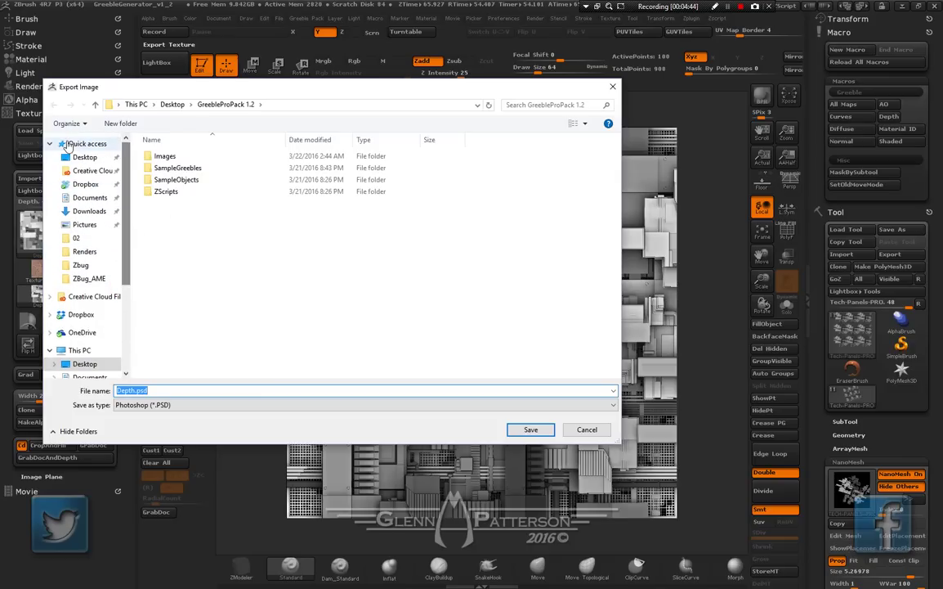
{"action": "left_click", "coordinate": [86, 158]}
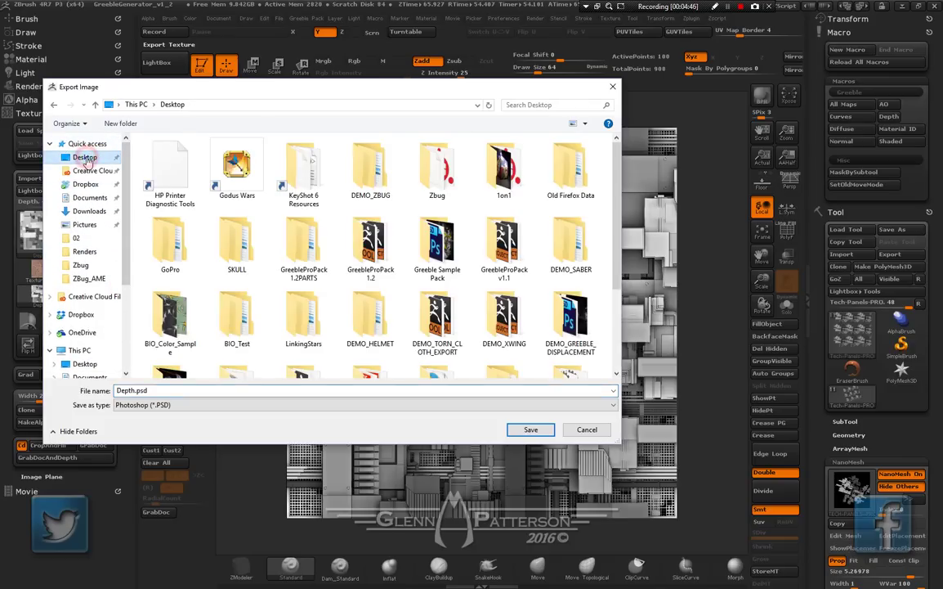
{"action": "double_click", "coordinate": [364, 181]}
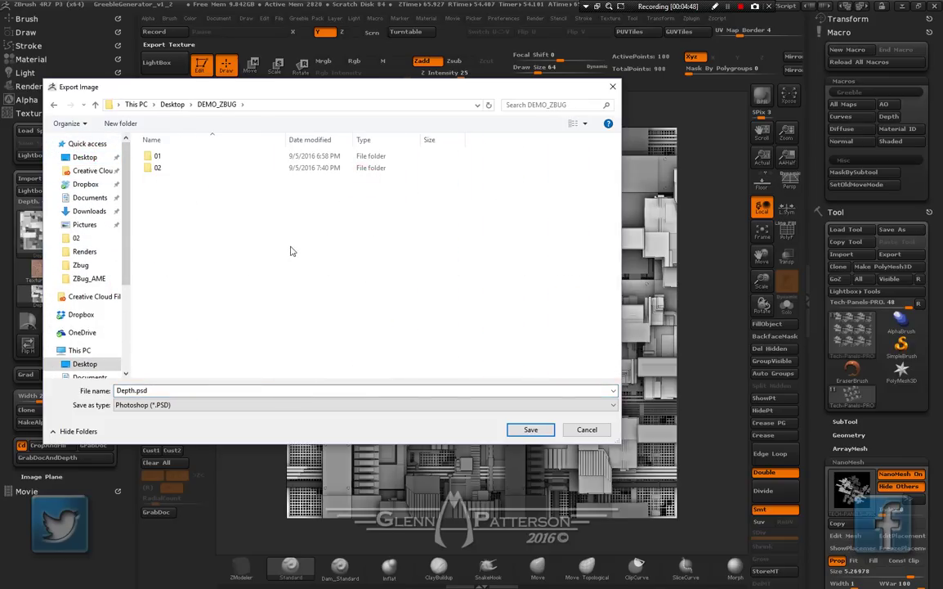
Delete the existing folders 02 and 01 from DEMO_ZBUG
{"action": "left_click", "coordinate": [151, 167]}
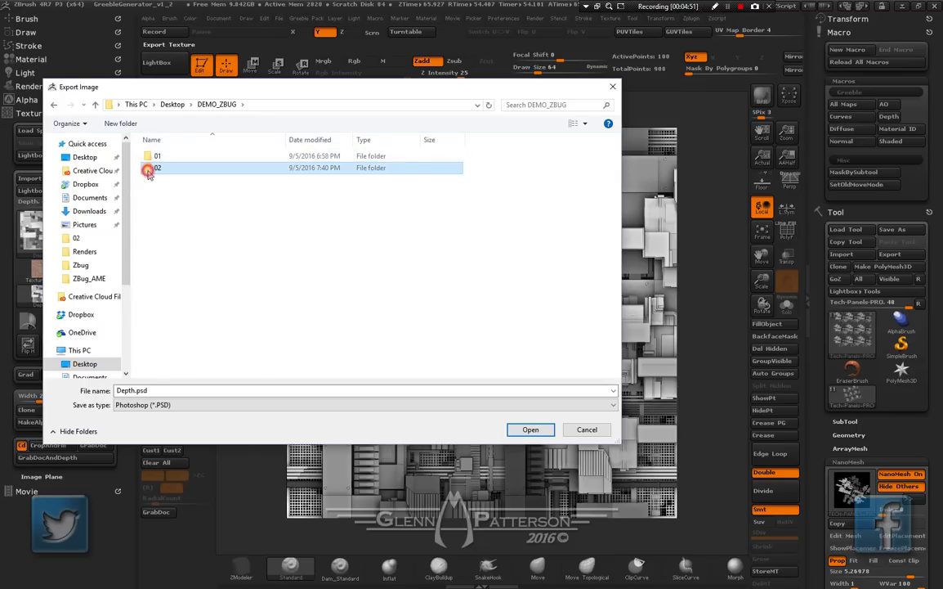
{"action": "key", "text": "Delete"}
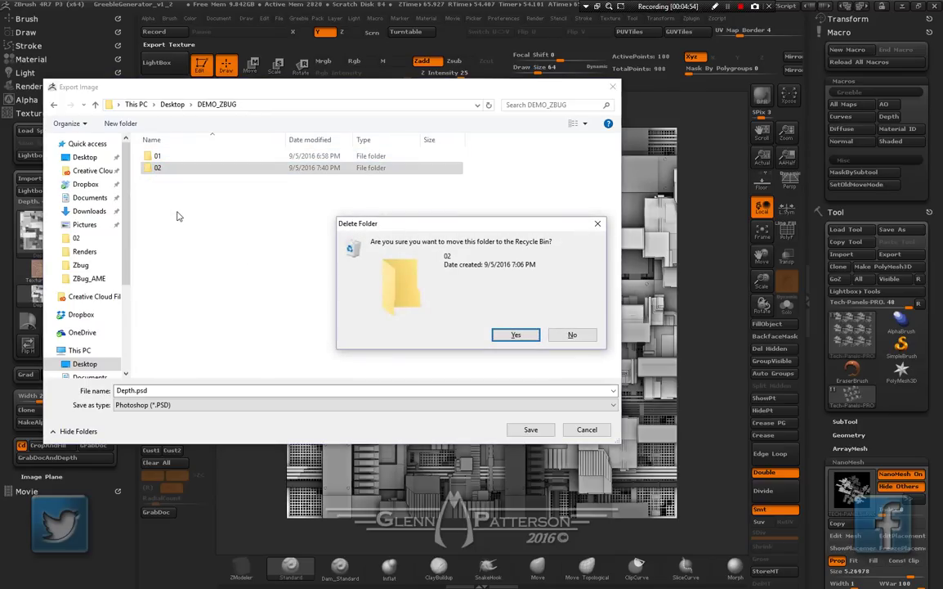
{"action": "key", "text": "Return"}
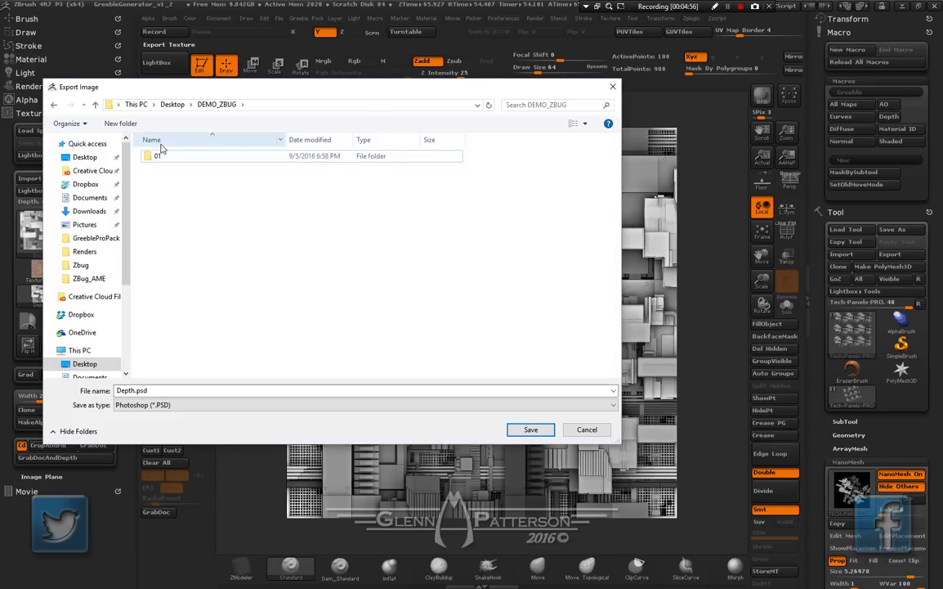
{"action": "key", "text": "Delete"}
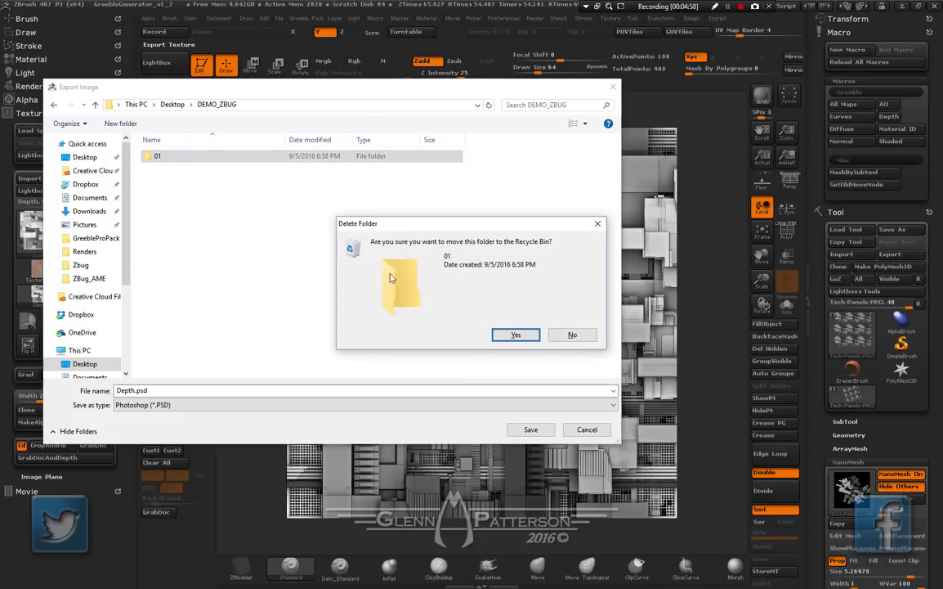
{"action": "left_click", "coordinate": [511, 336]}
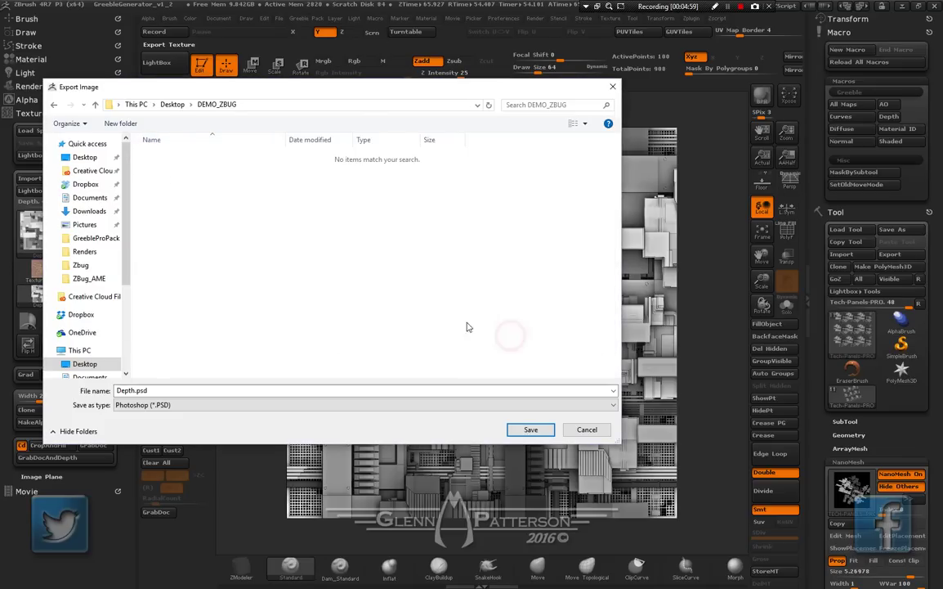
Create a new folder named 01 inside DEMO_ZBUG and open it
{"action": "left_click", "coordinate": [121, 124]}
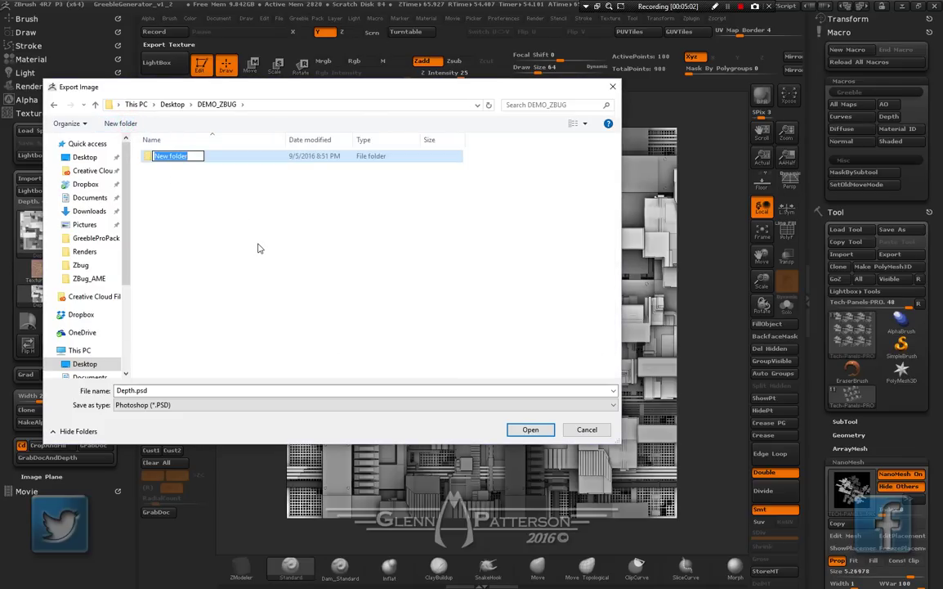
{"action": "type", "text": "01"}
{"action": "key", "text": "Return"}
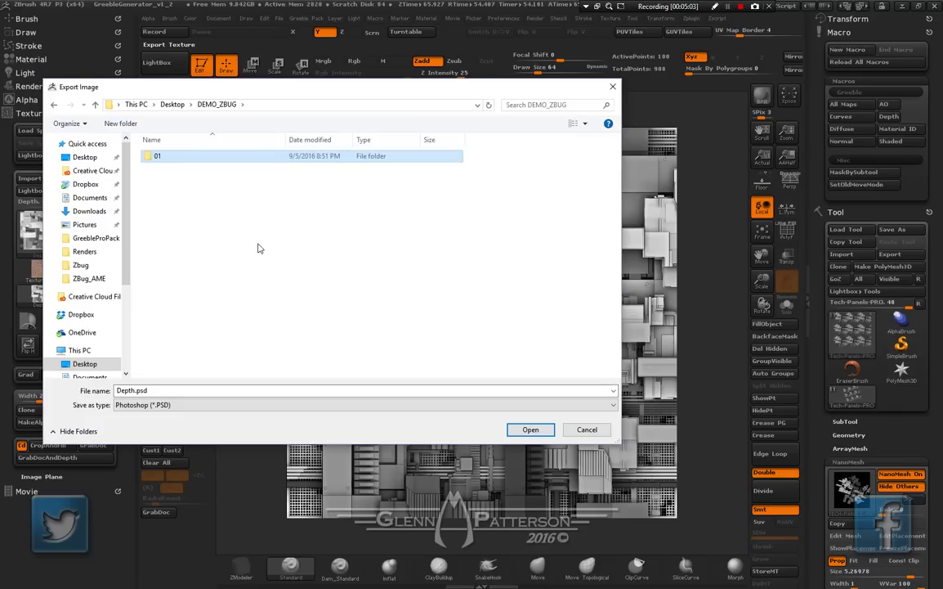
{"action": "double_click", "coordinate": [147, 156]}
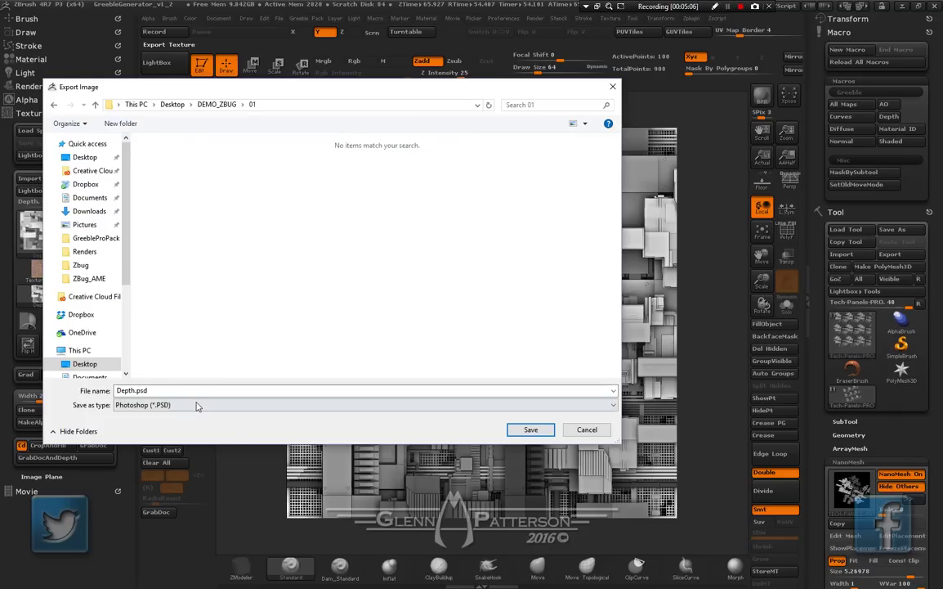
Save the Depth texture in TIFF format as Depth.tif in the new 01 folder
{"action": "left_click", "coordinate": [196, 405]}
{"action": "left_click", "coordinate": [187, 449]}
{"action": "left_click", "coordinate": [528, 429]}
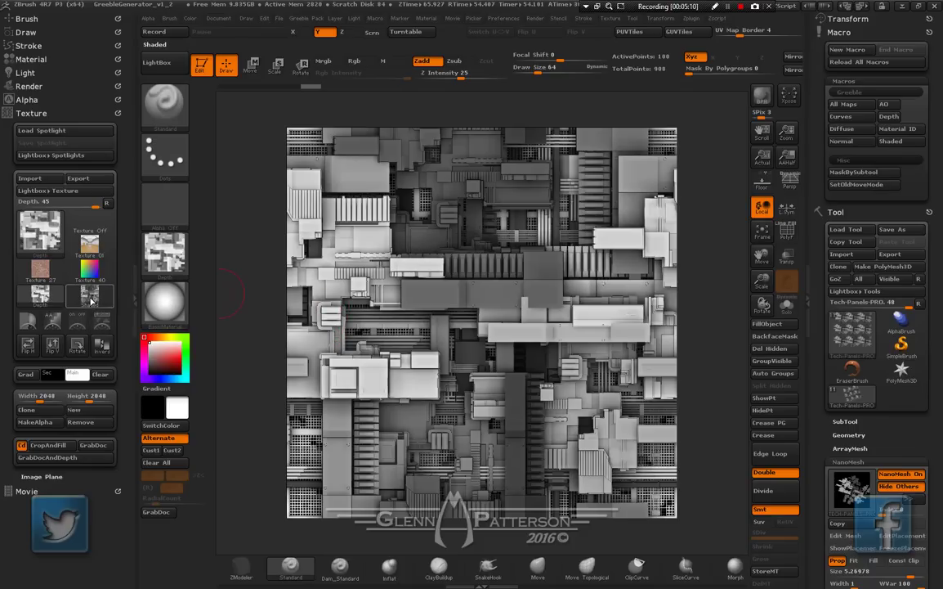
Export the Shaded texture as Shaded.tif to the 01 folder and reset the texture list
{"action": "left_click", "coordinate": [78, 178]}
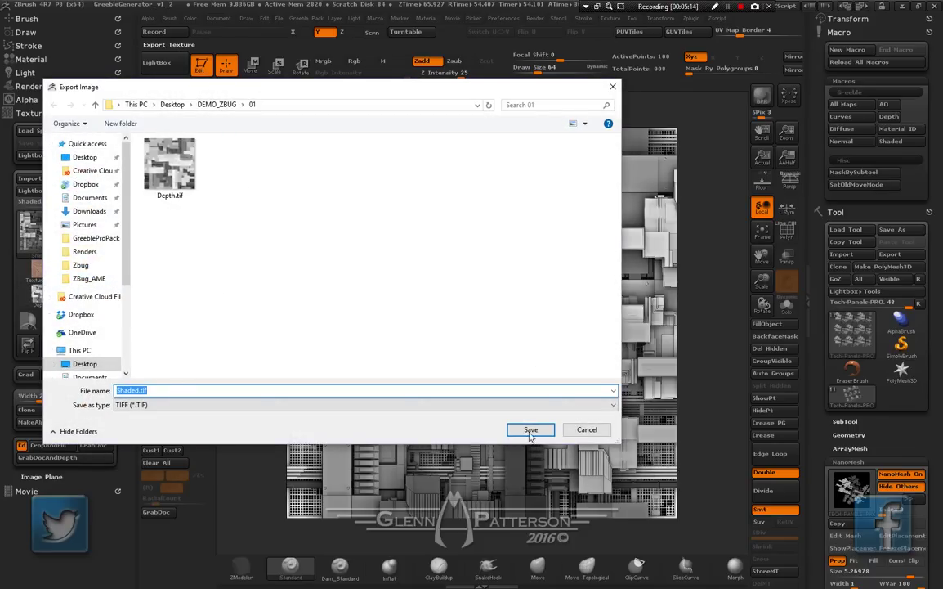
{"action": "left_click", "coordinate": [531, 431]}
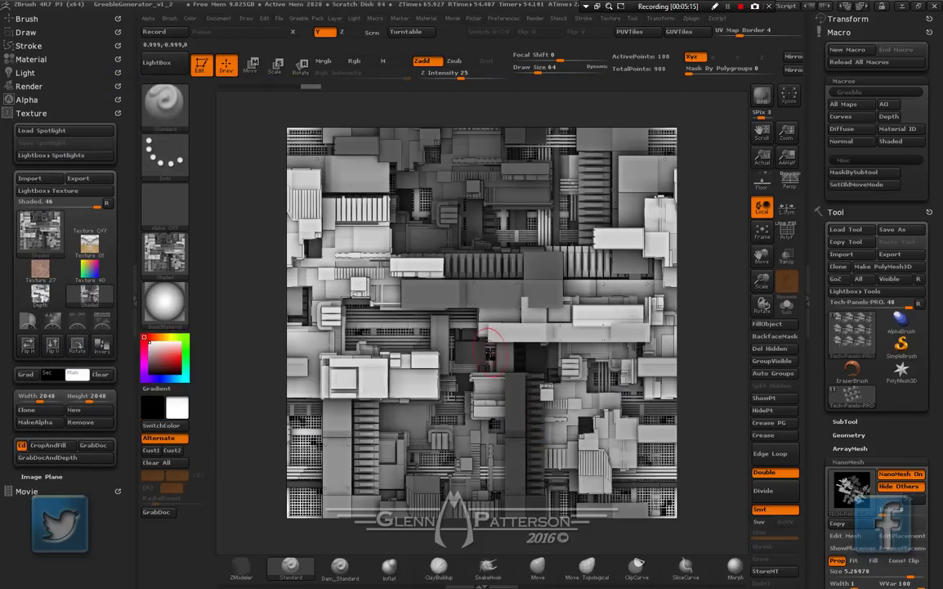
{"action": "left_click", "coordinate": [132, 299]}
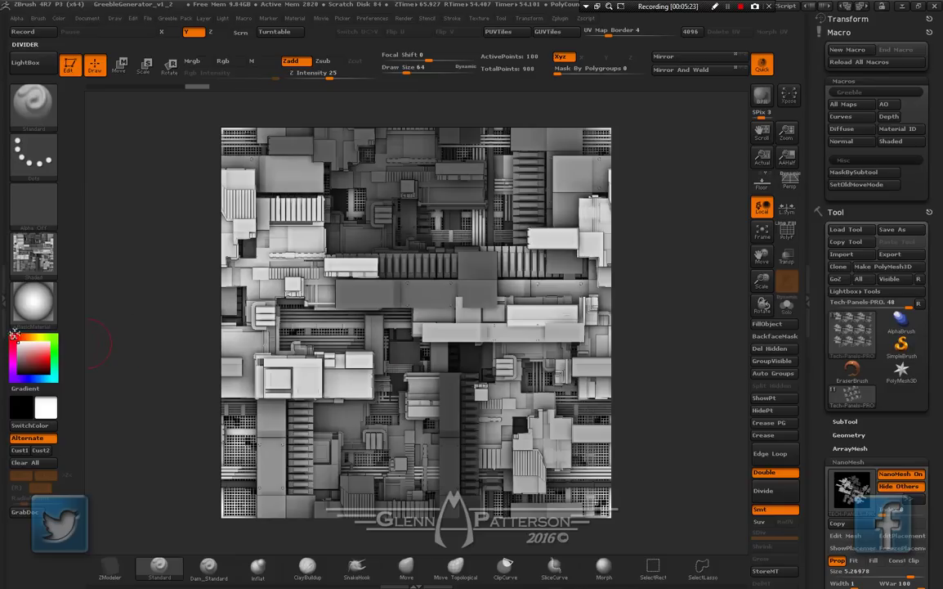
{"action": "left_click", "coordinate": [10, 300]}
{"action": "left_click", "coordinate": [106, 203]}
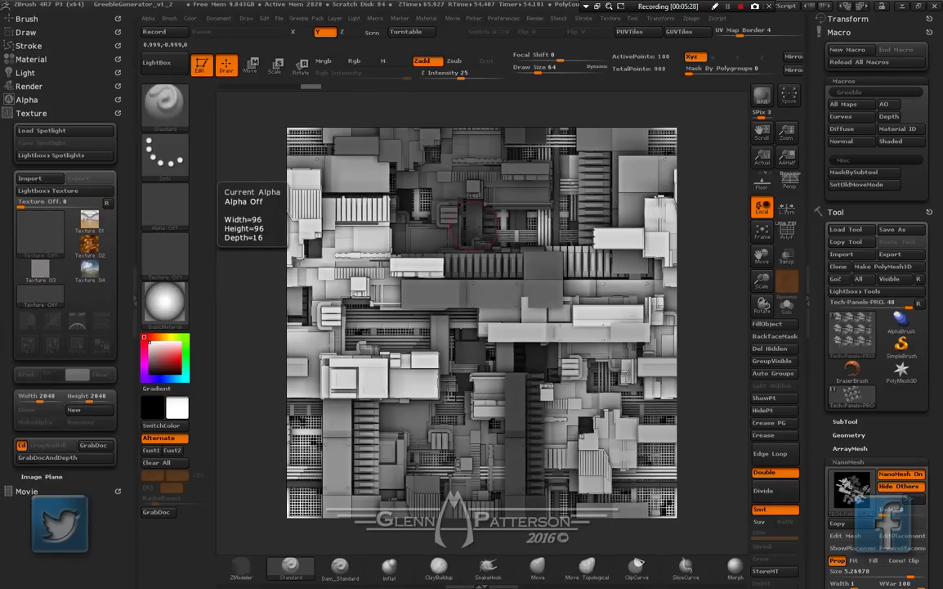
Select the Panels-PRO subtool and isolate it with Solo mode
{"action": "left_click_drag", "start_coordinate": [941, 435], "coordinate": [941, 347]}
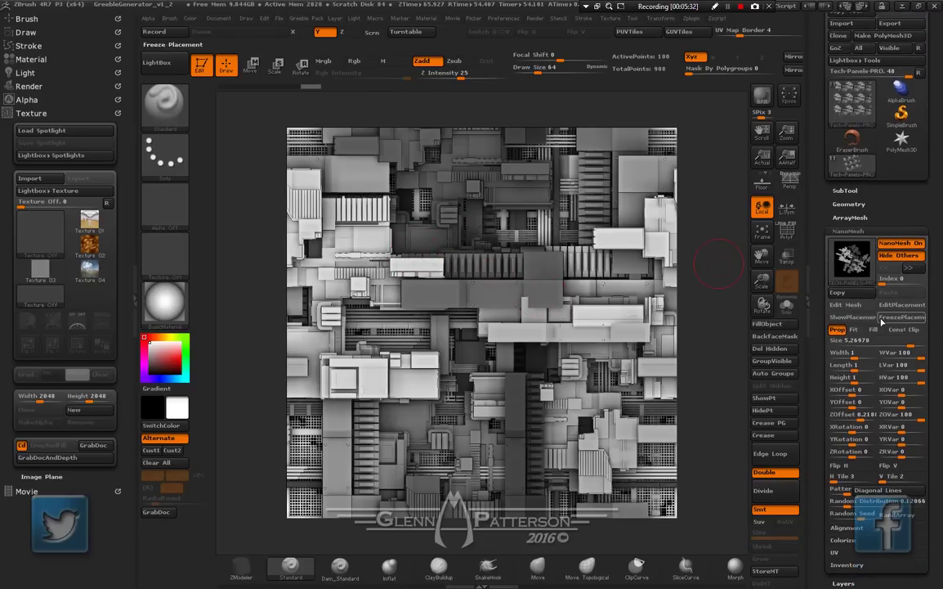
{"action": "key", "text": "m"}
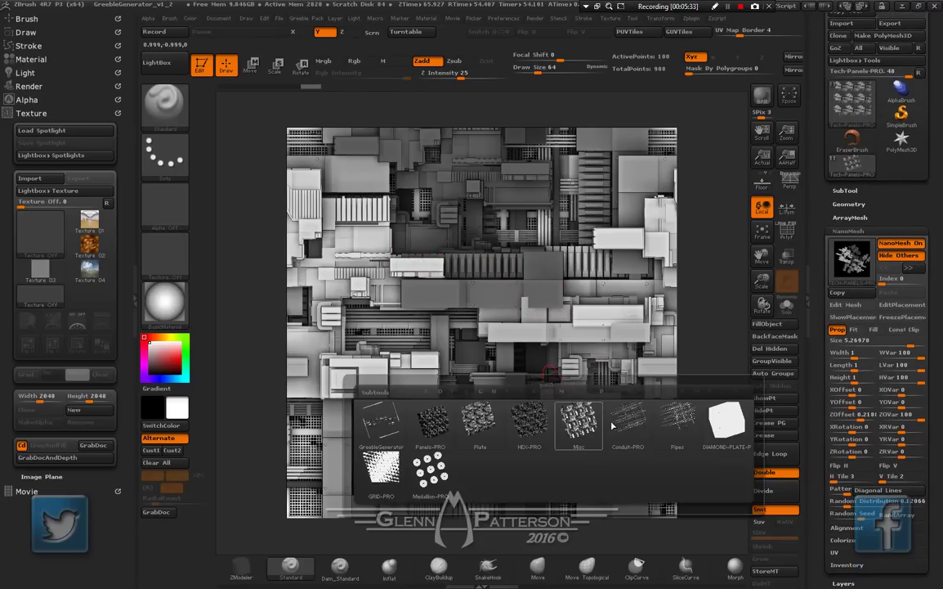
{"action": "mouse_move", "coordinate": [481, 428]}
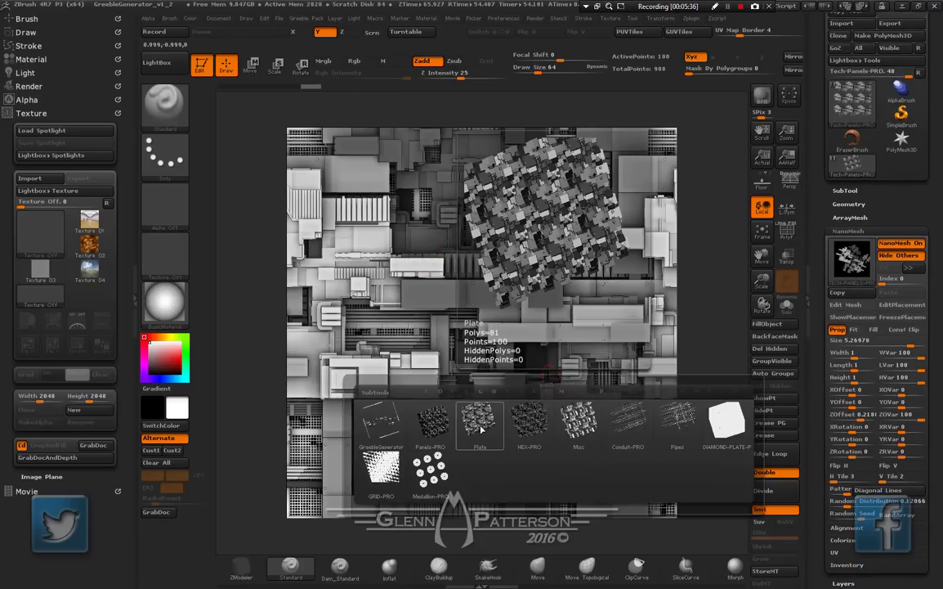
{"action": "left_click", "coordinate": [431, 427]}
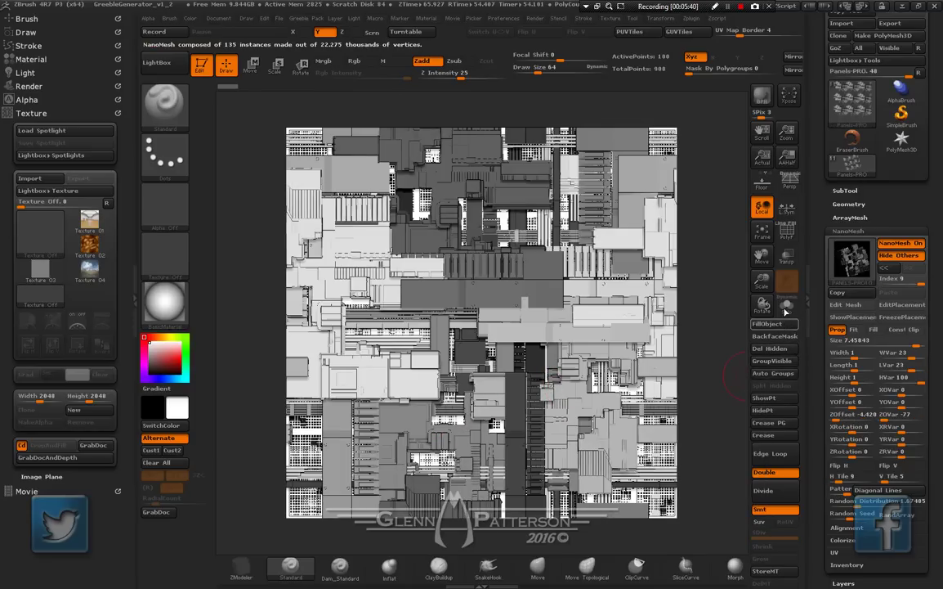
{"action": "left_click", "coordinate": [786, 306]}
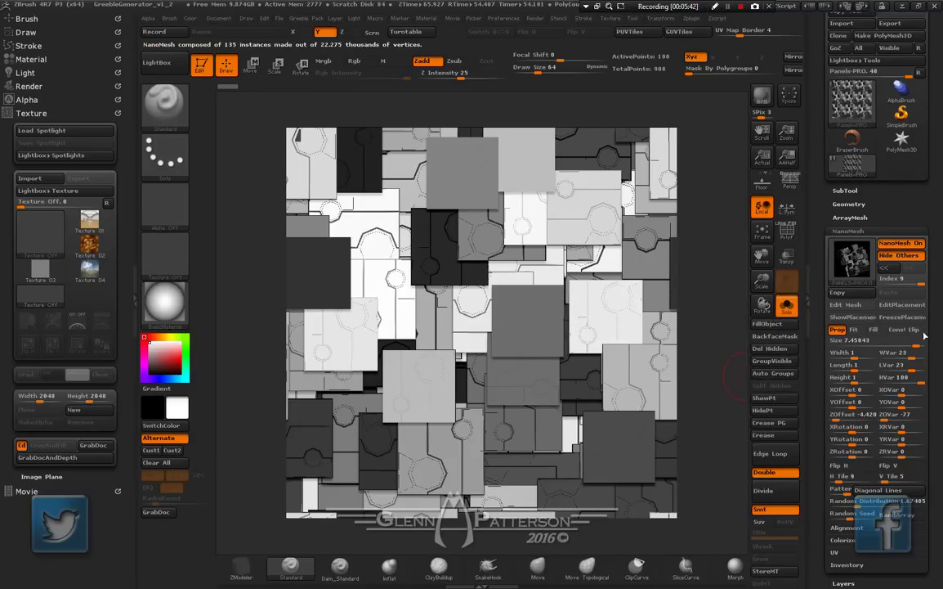
Browse the Panels-PRO NanoMesh variations down to index 0 and settle on index 2
{"action": "left_click", "coordinate": [892, 270]}
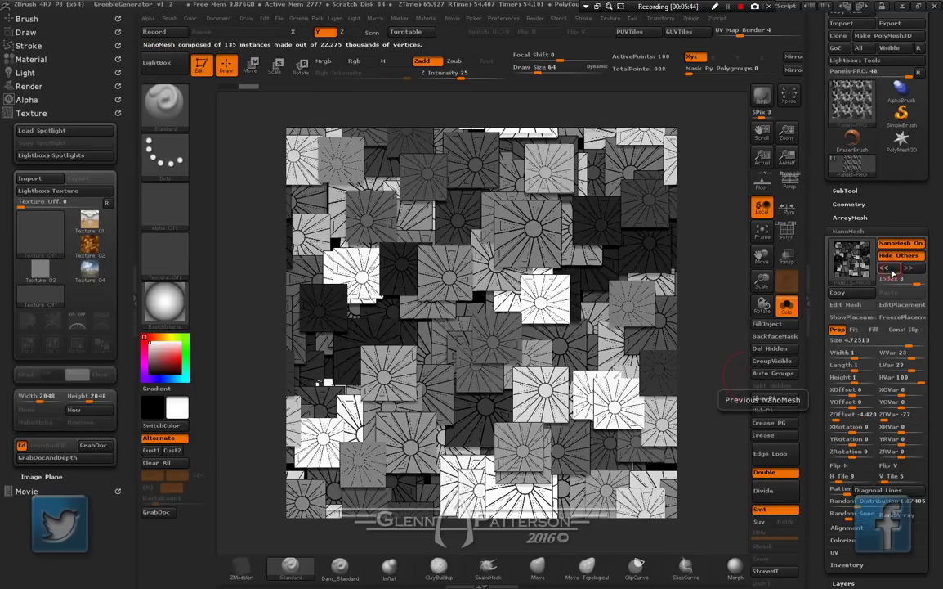
{"action": "left_click", "coordinate": [892, 271]}
{"action": "left_click", "coordinate": [892, 271]}
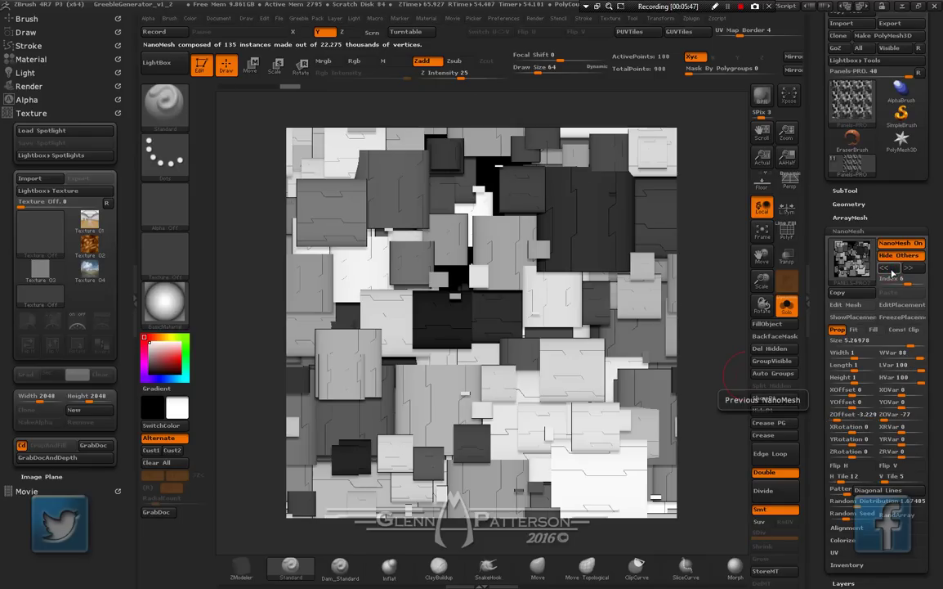
{"action": "left_click", "coordinate": [892, 270]}
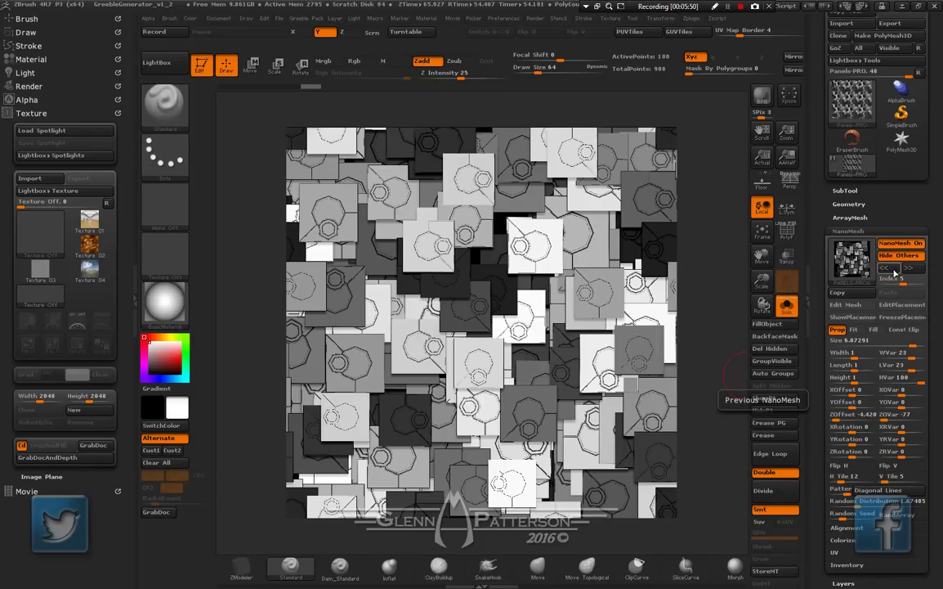
{"action": "left_click", "coordinate": [891, 270]}
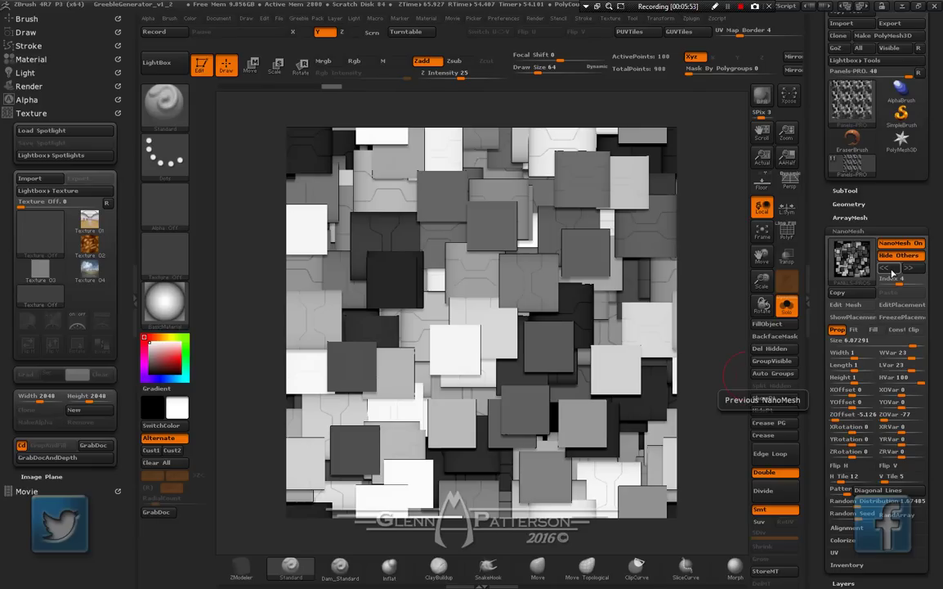
{"action": "left_click", "coordinate": [892, 271]}
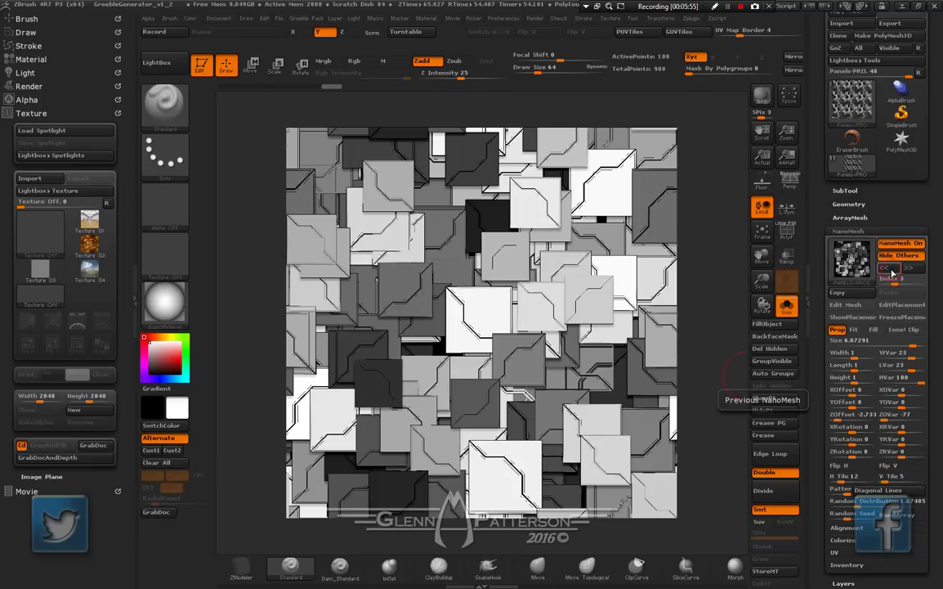
{"action": "left_click", "coordinate": [892, 270]}
{"action": "left_click", "coordinate": [893, 272]}
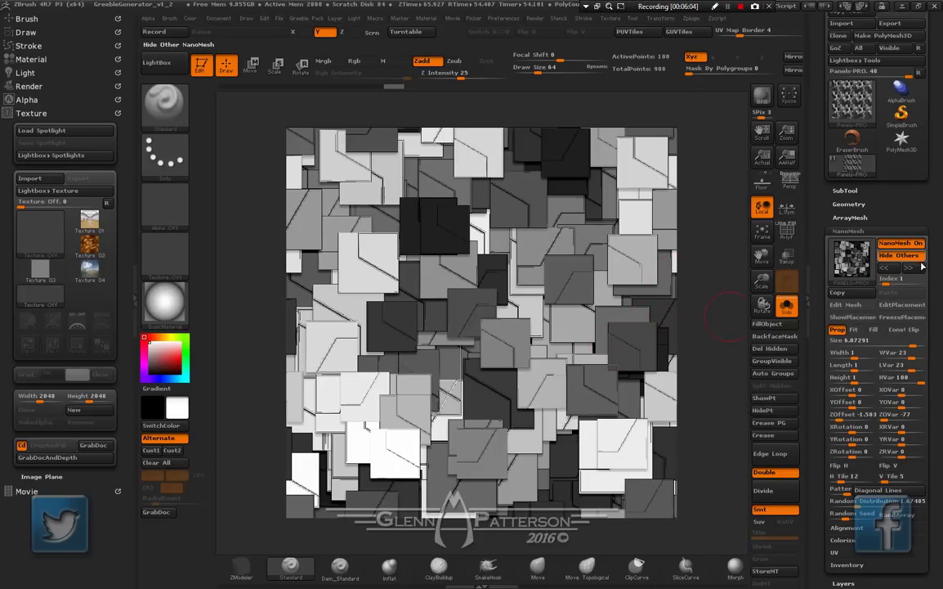
{"action": "left_click", "coordinate": [889, 271]}
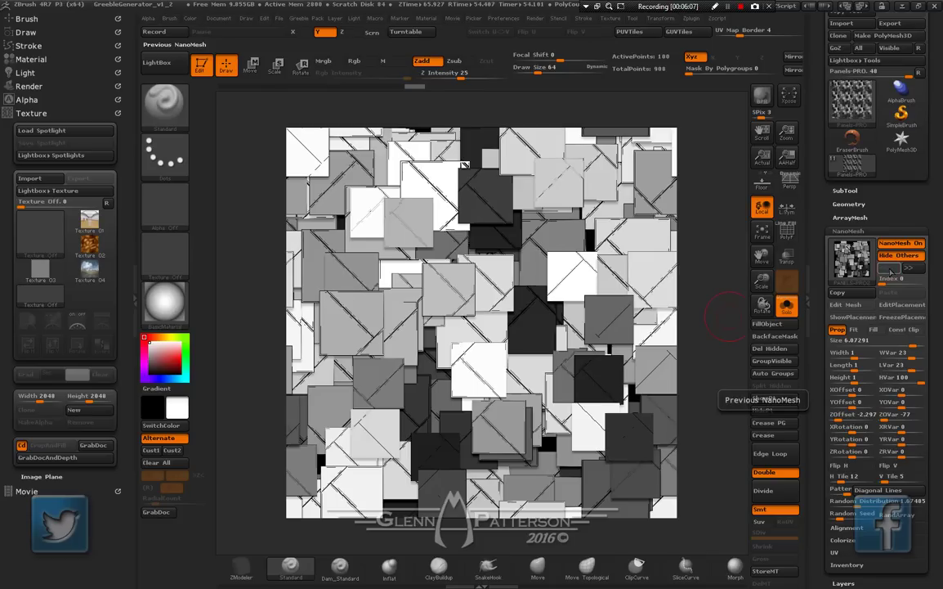
{"action": "left_click", "coordinate": [917, 273]}
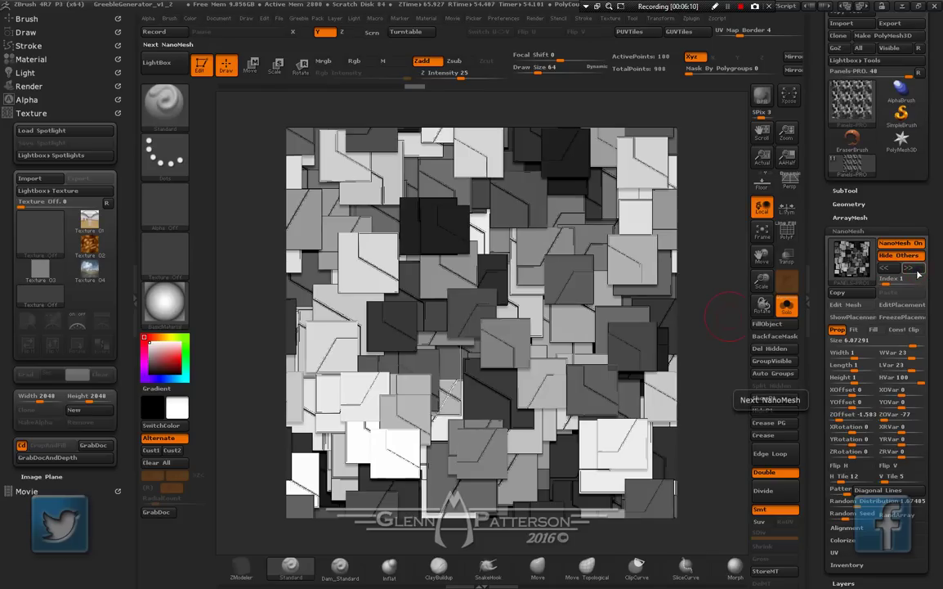
{"action": "left_click", "coordinate": [917, 273]}
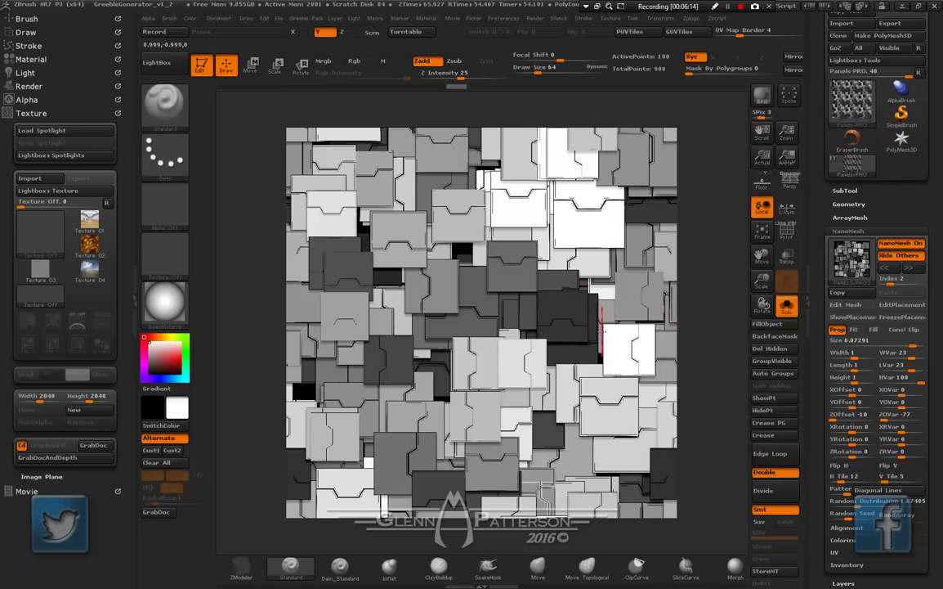
Edit the index 2 source mesh so only the polygroup of the large notched panel stays visible, and return to the NanoMesh
{"action": "left_click", "coordinate": [849, 305]}
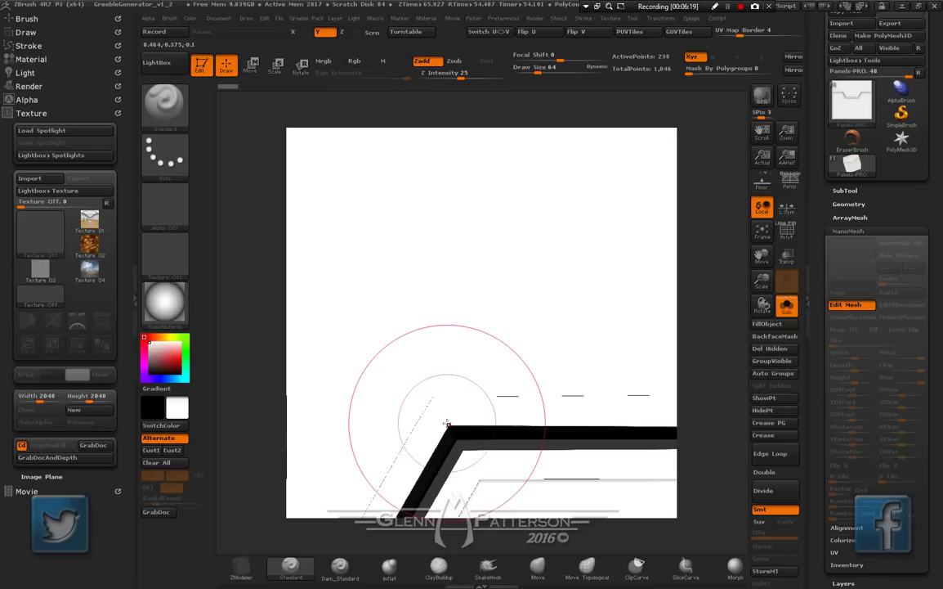
{"action": "left_click", "coordinate": [448, 422], "text": "ctrl+shift"}
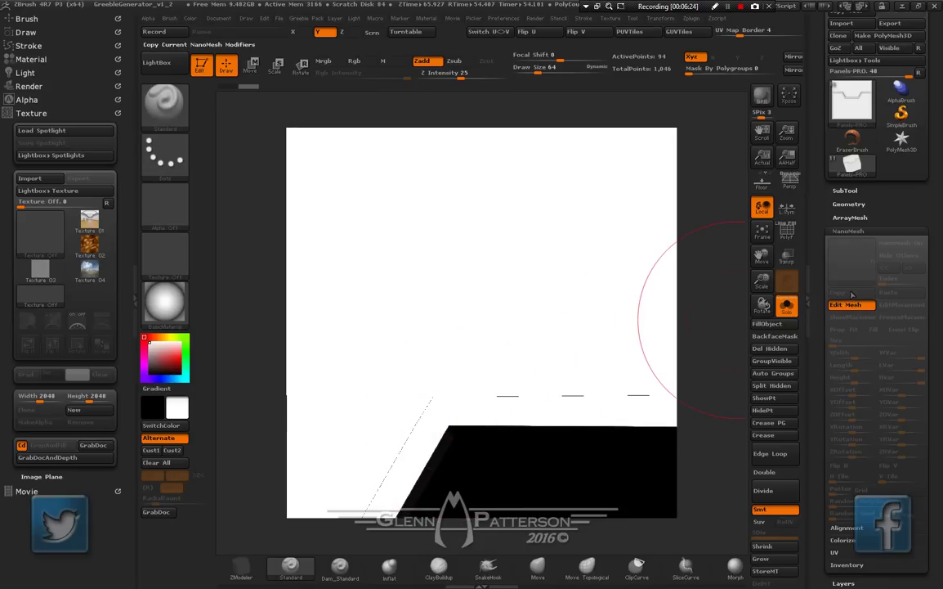
{"action": "left_click", "coordinate": [844, 306]}
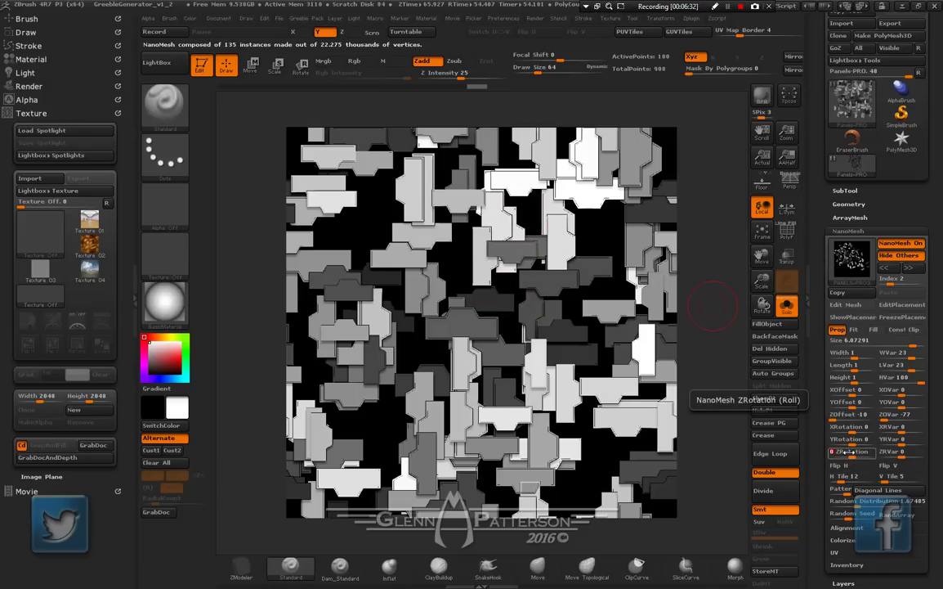
Set the Panels-PRO NanoMesh ZRotation to 45 and its Size to 10
{"action": "key", "text": "Return"}
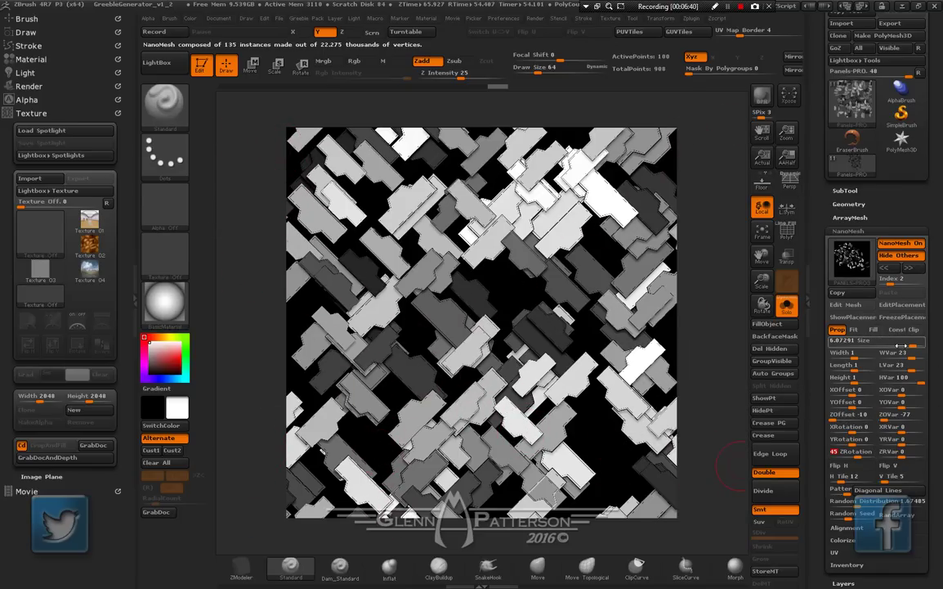
{"action": "left_click_drag", "start_coordinate": [911, 345], "coordinate": [924, 345]}
{"action": "left_click", "coordinate": [898, 501]}
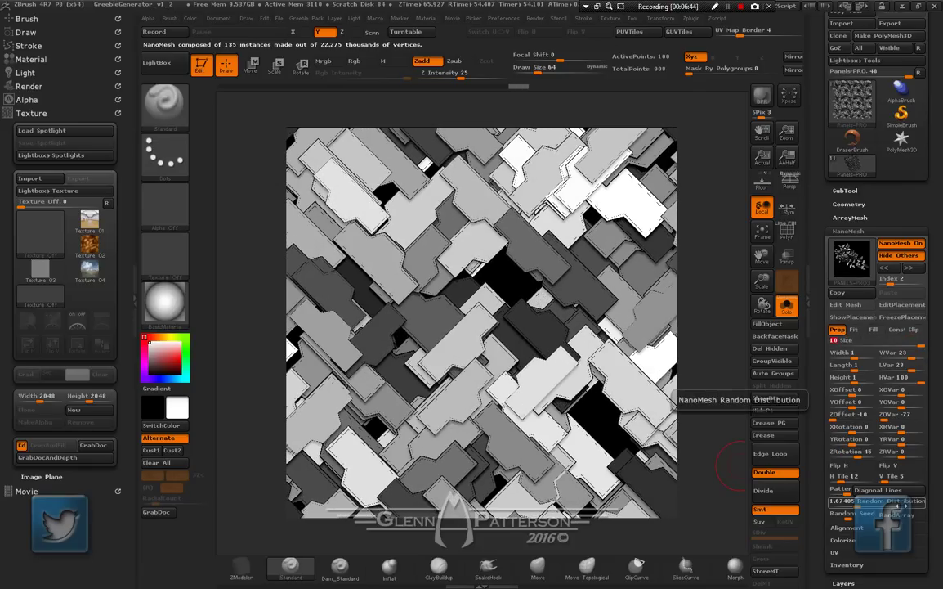
Try an H Tile of 7, settle on 5, and change the Random Seed to rearrange the panels
{"action": "left_click", "coordinate": [850, 475]}
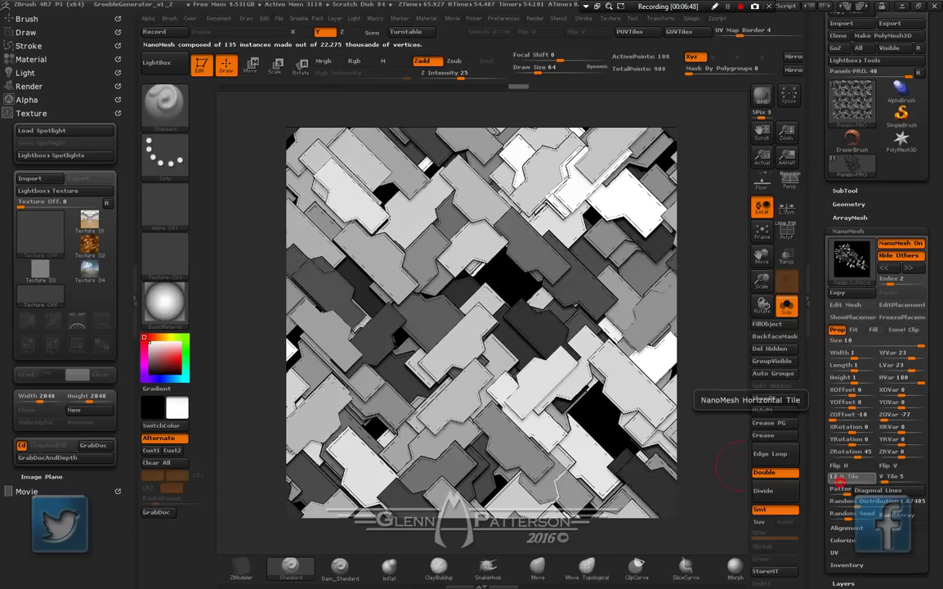
{"action": "type", "text": "7"}
{"action": "key", "text": "Return"}
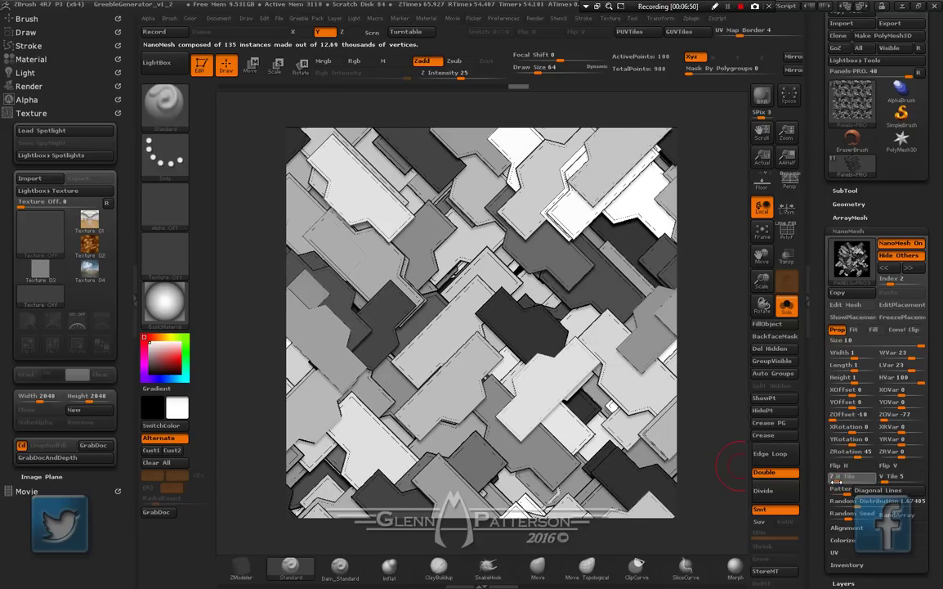
{"action": "left_click", "coordinate": [835, 481]}
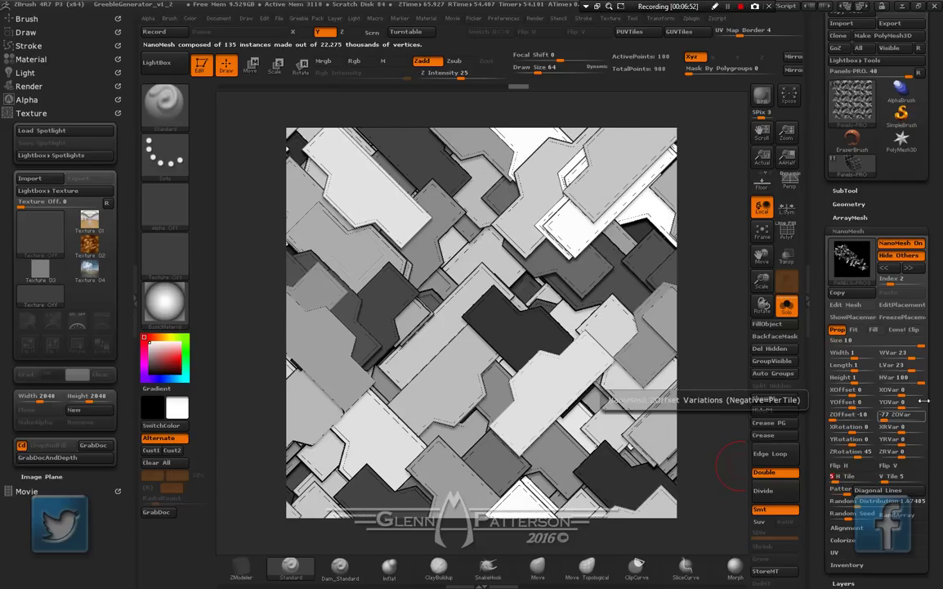
{"action": "left_click", "coordinate": [852, 502]}
{"action": "left_click_drag", "start_coordinate": [849, 516], "coordinate": [856, 517]}
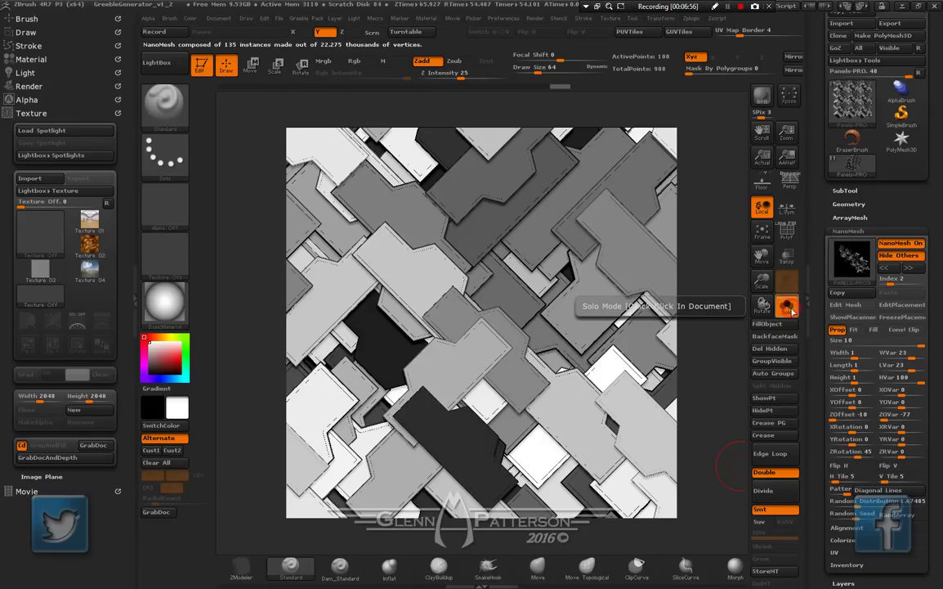
Turn off Solo mode and set the Panels-PRO NanoMesh Size to about 7.21 and ZOffset to about 0.84
{"action": "left_click", "coordinate": [789, 309]}
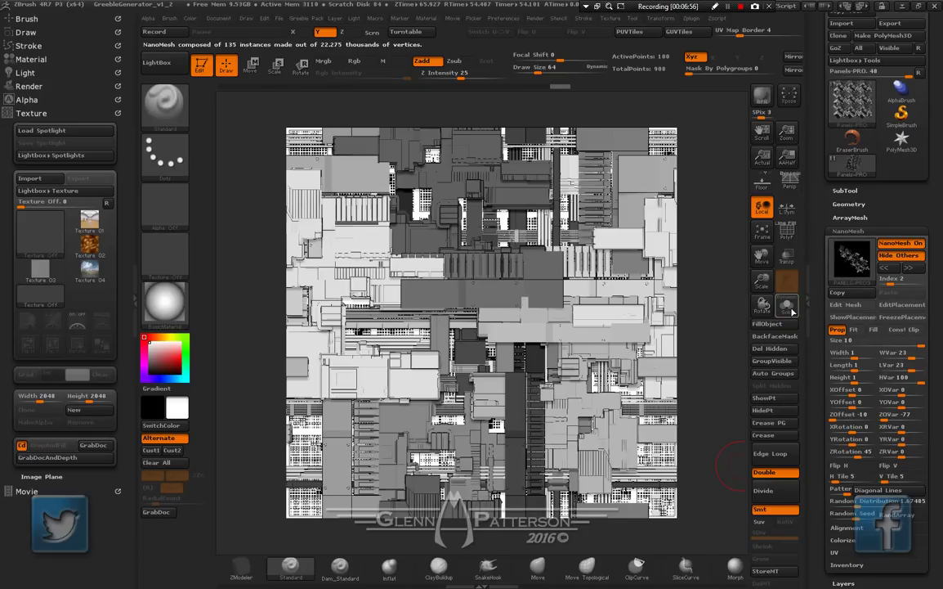
{"action": "left_click", "coordinate": [833, 420]}
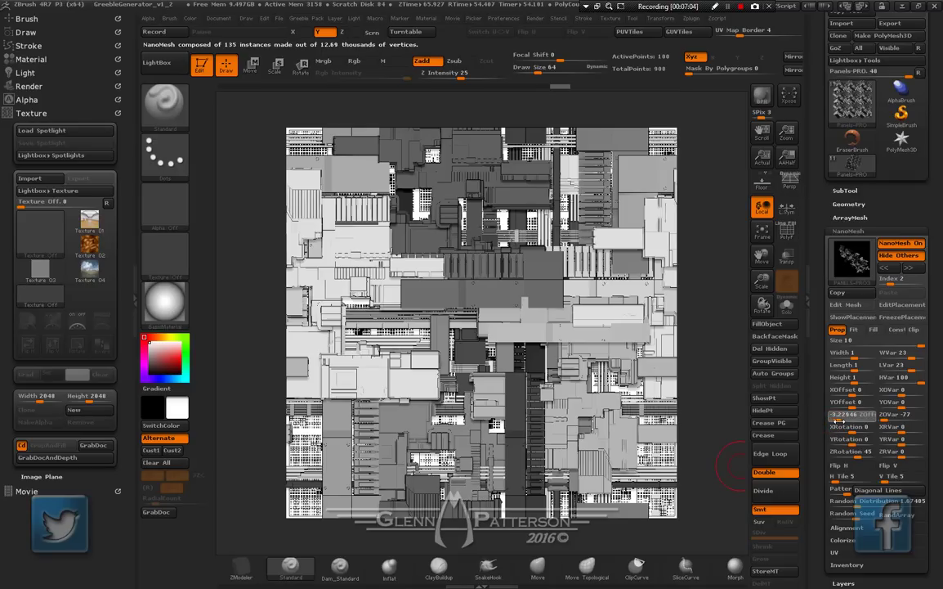
{"action": "left_click_drag", "start_coordinate": [838, 420], "coordinate": [863, 417]}
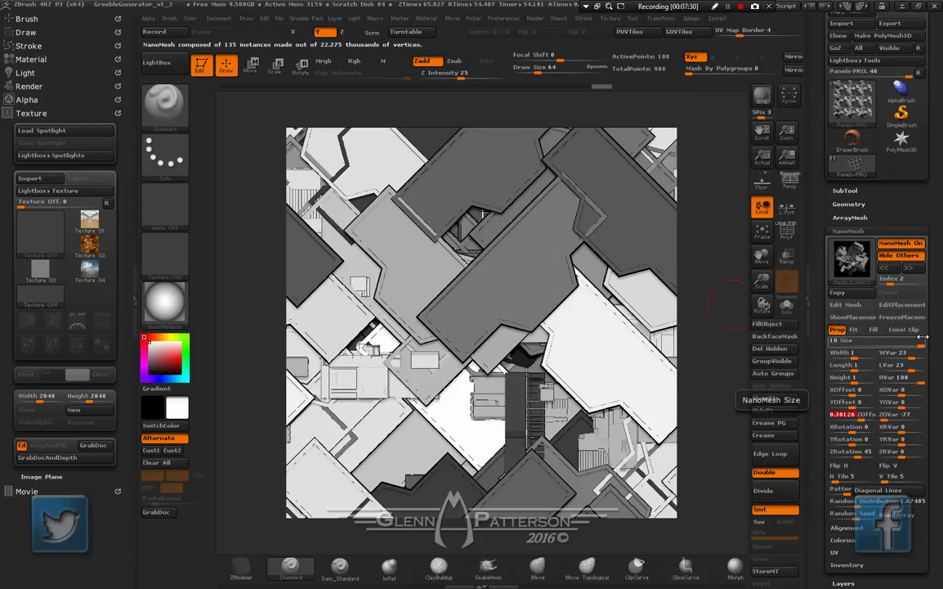
{"action": "left_click_drag", "start_coordinate": [920, 345], "coordinate": [918, 345]}
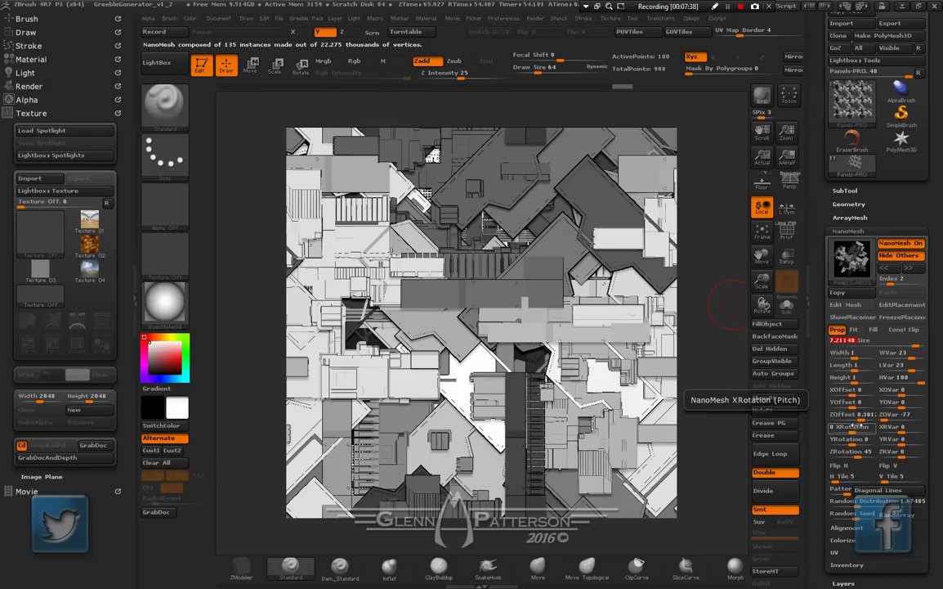
{"action": "left_click_drag", "start_coordinate": [858, 415], "coordinate": [863, 417]}
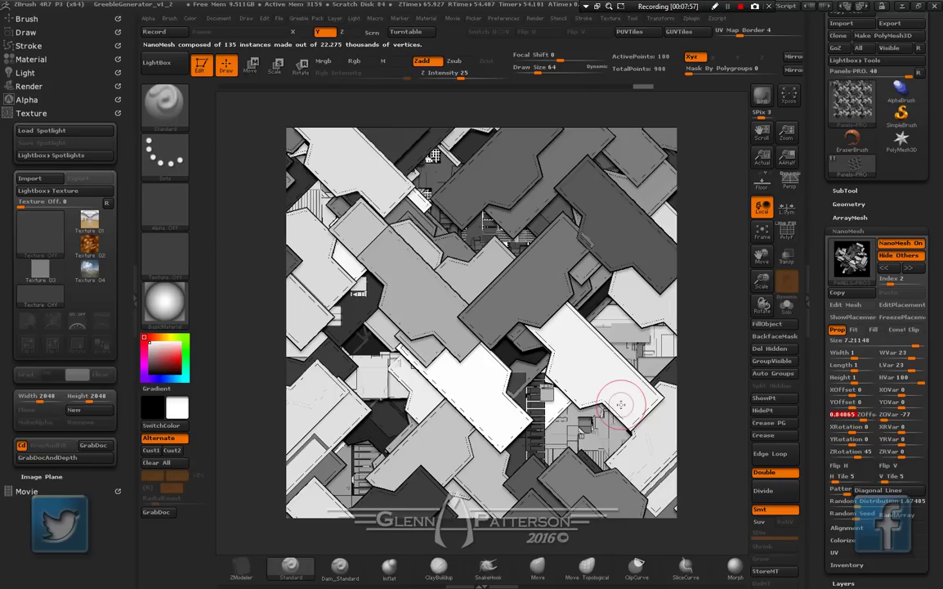
Select the Tech-Panels-PRO subtool and turn the visibility of the Panels-PRO subtool back on
{"action": "key", "text": "n"}
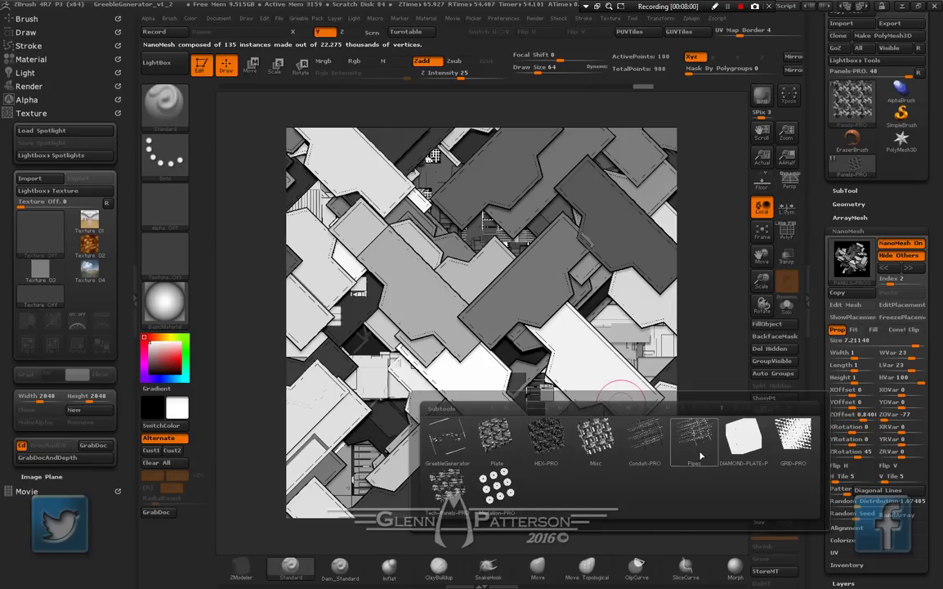
{"action": "left_click", "coordinate": [452, 491]}
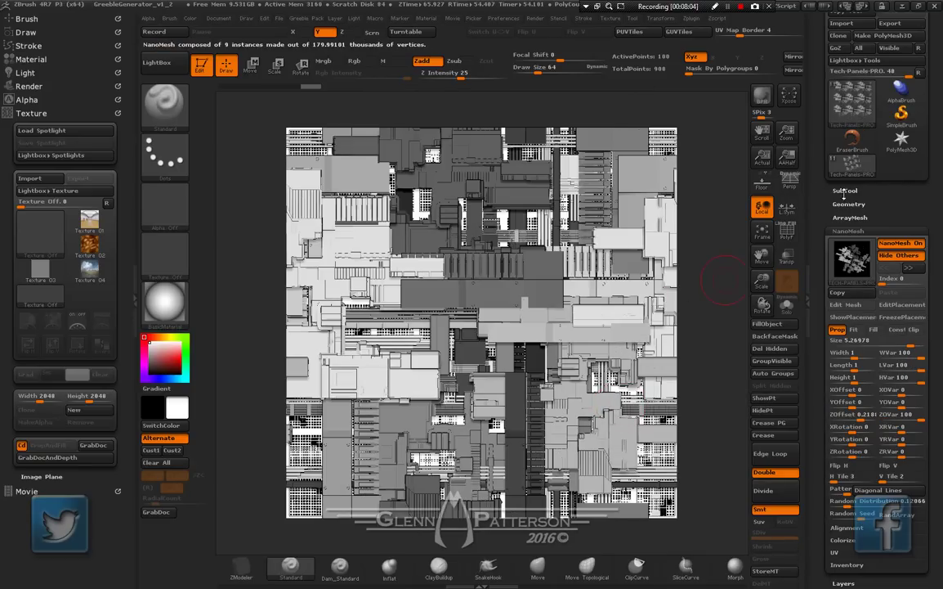
{"action": "left_click", "coordinate": [844, 191]}
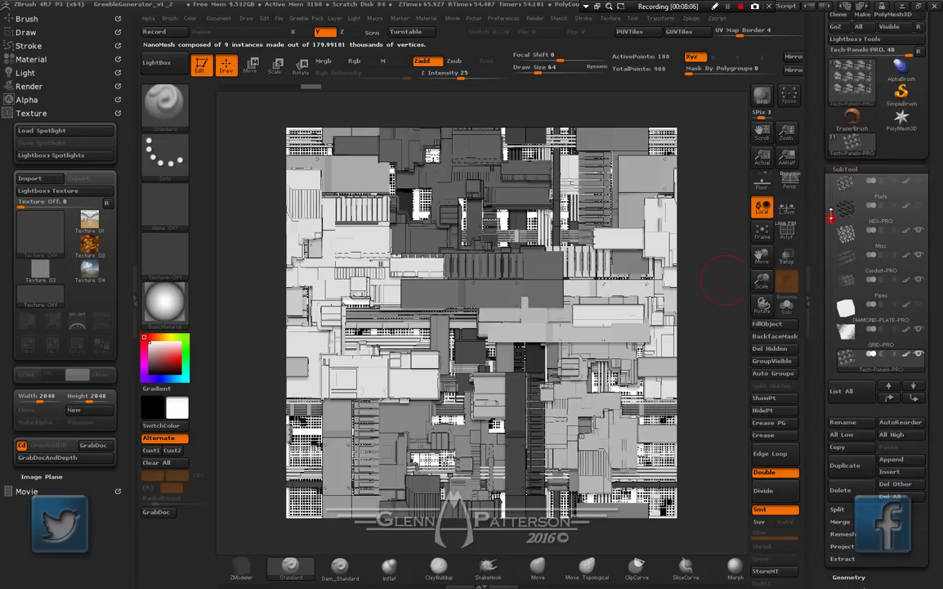
{"action": "left_click_drag", "start_coordinate": [830, 215], "coordinate": [830, 171]}
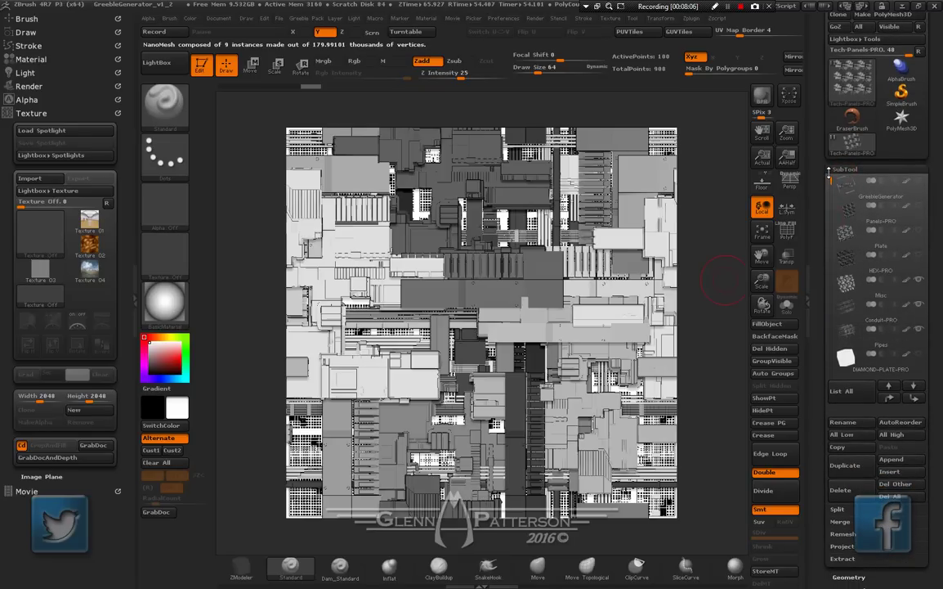
{"action": "left_click", "coordinate": [922, 208]}
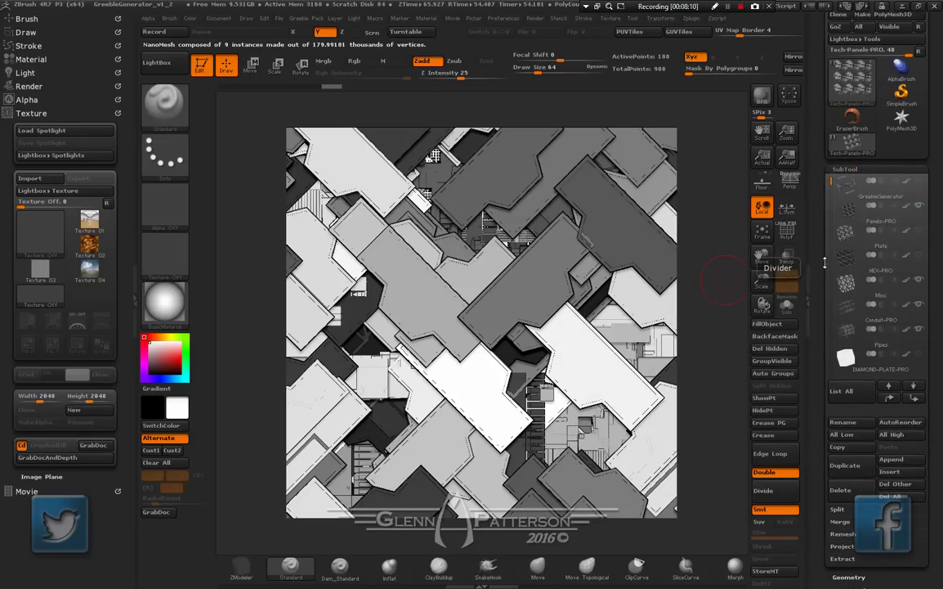
Set the Tech-Panels-PRO NanoMesh ZRotation to 45 and its Size to about 6.74
{"action": "left_click_drag", "start_coordinate": [831, 340], "coordinate": [829, 278]}
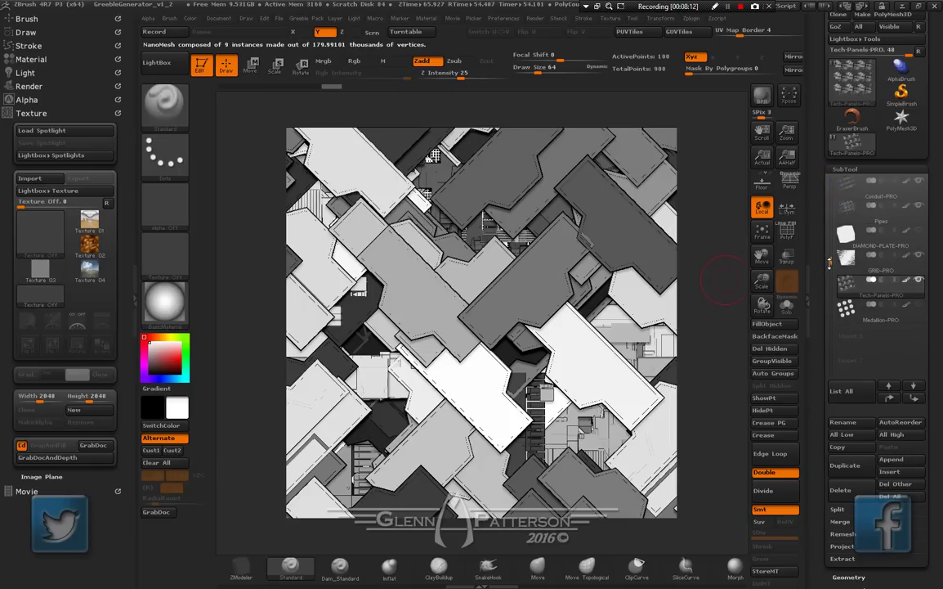
{"action": "left_click_drag", "start_coordinate": [936, 519], "coordinate": [941, 417]}
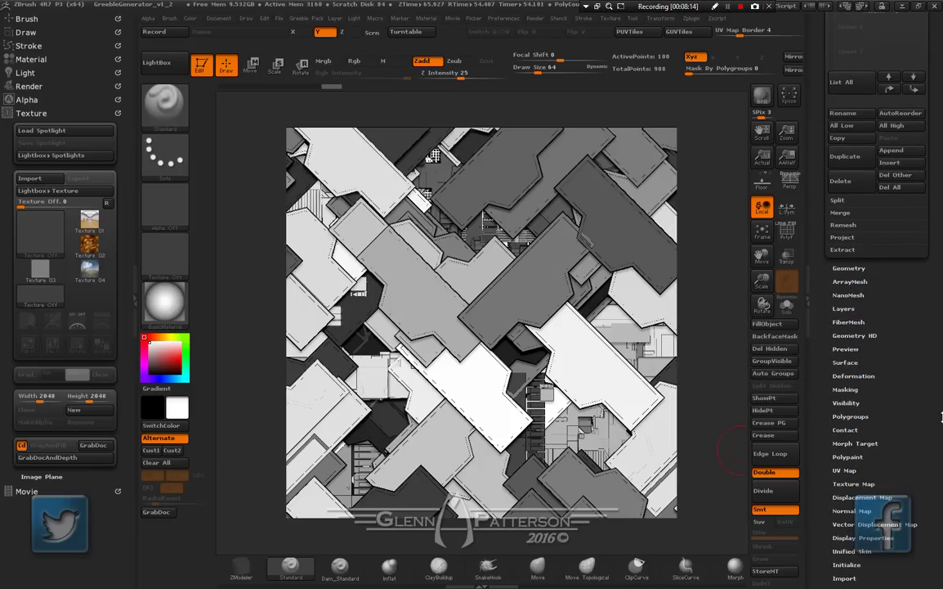
{"action": "left_click", "coordinate": [849, 296]}
{"action": "scroll", "coordinate": [941, 314], "scroll_direction": "up", "scroll_amount": 3}
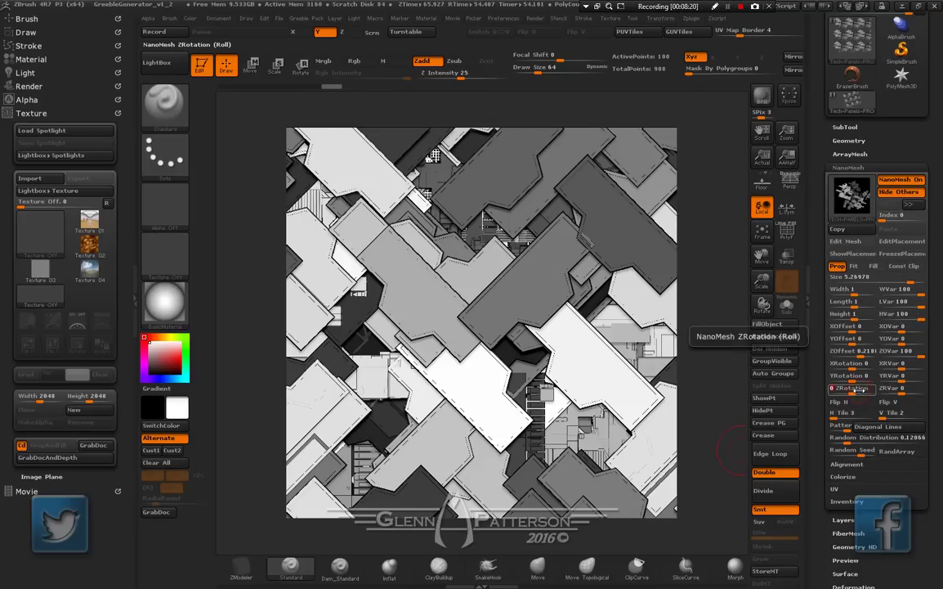
{"action": "left_click_drag", "start_coordinate": [856, 390], "coordinate": [862, 390]}
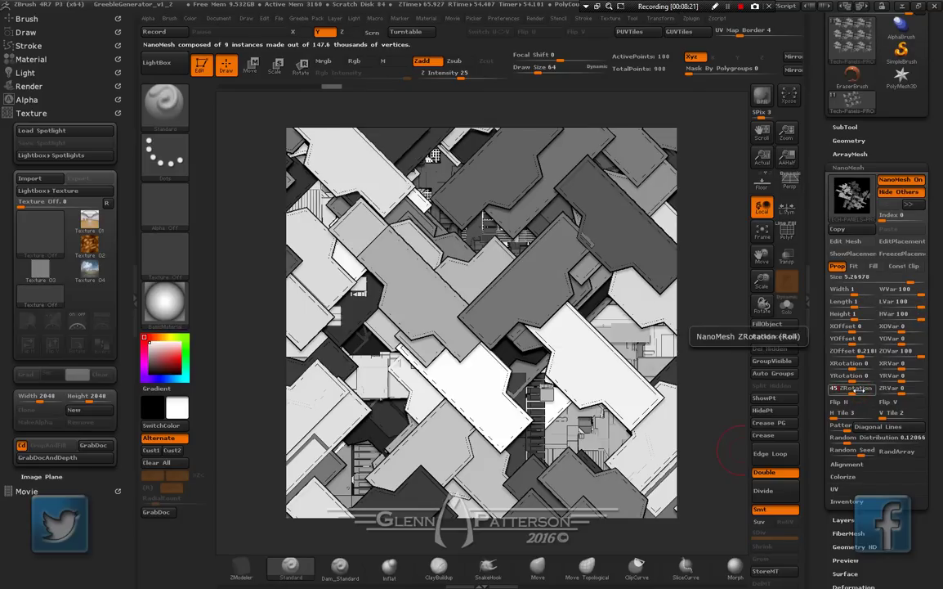
{"action": "key", "text": "Return"}
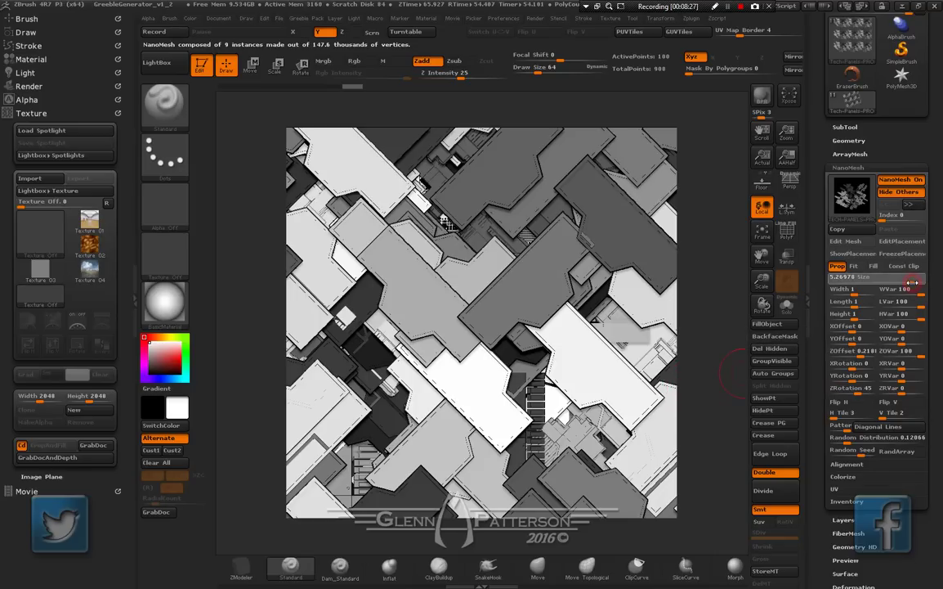
{"action": "left_click_drag", "start_coordinate": [913, 282], "coordinate": [916, 282]}
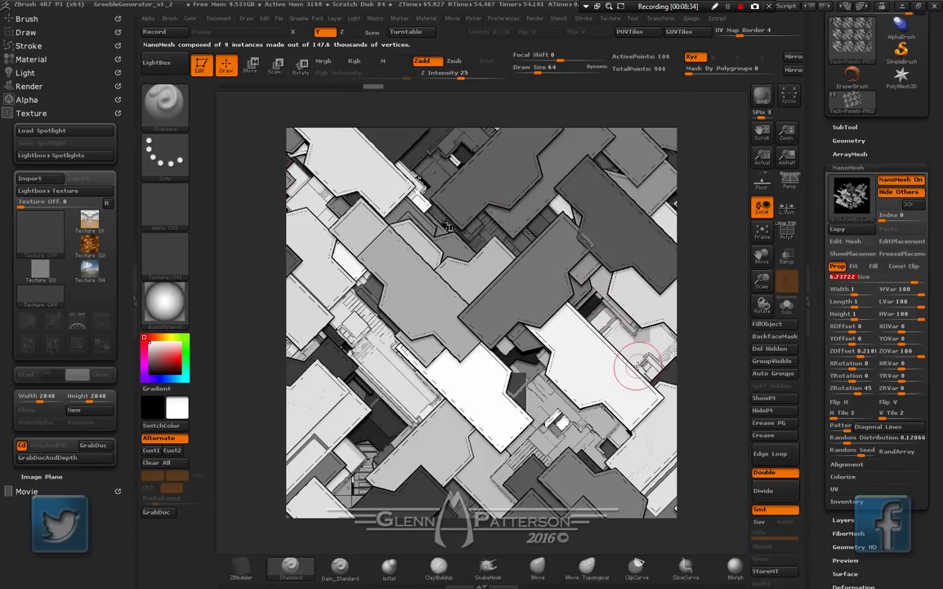
Select the Misc subtool and set its NanoMesh ZRotation to 45
{"action": "key", "text": "n"}
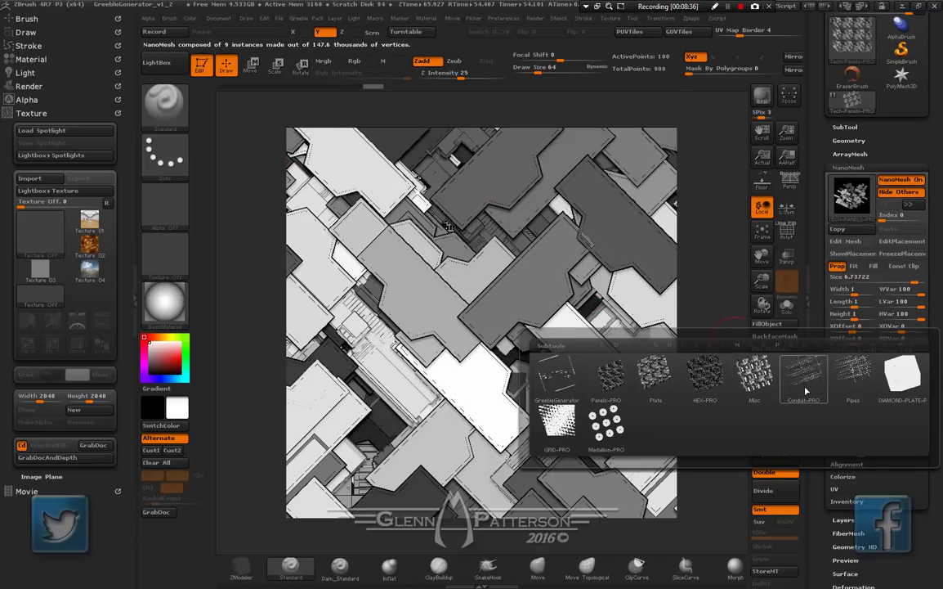
{"action": "left_click", "coordinate": [781, 390]}
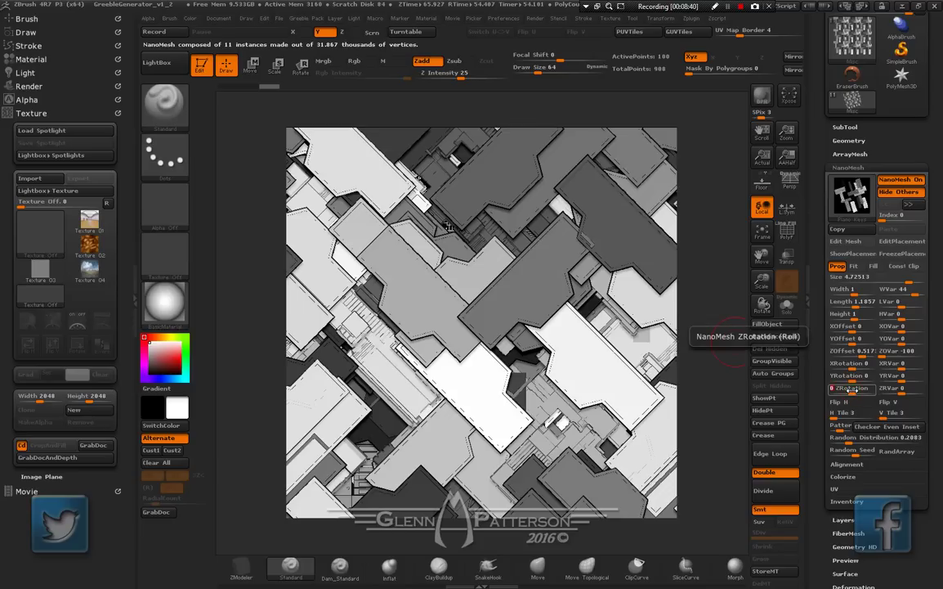
{"action": "type", "text": "45"}
{"action": "key", "text": "Return"}
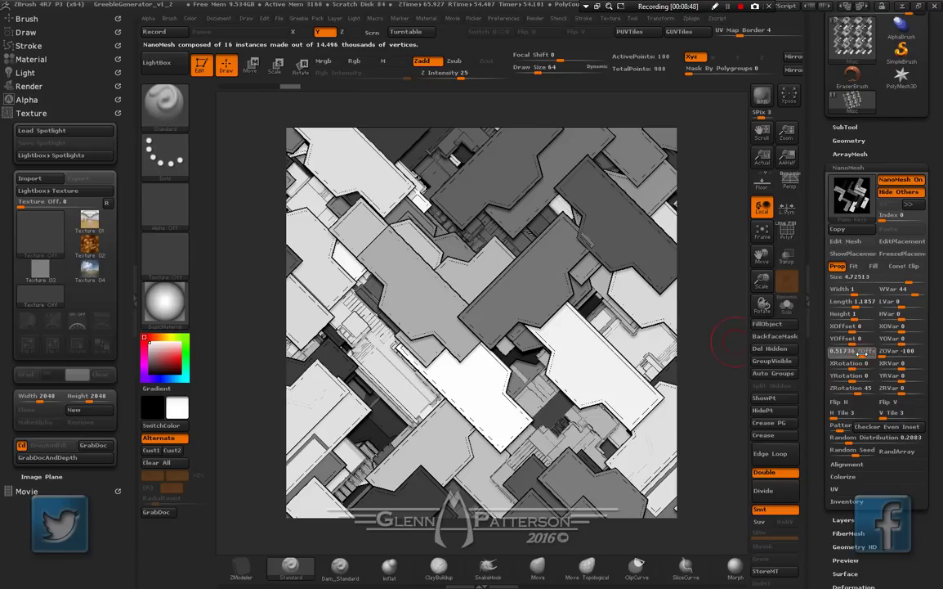
Set the Misc NanoMesh ZOffset to about 0.84 and its Random Seed to 44002
{"action": "left_click_drag", "start_coordinate": [862, 353], "coordinate": [863, 353]}
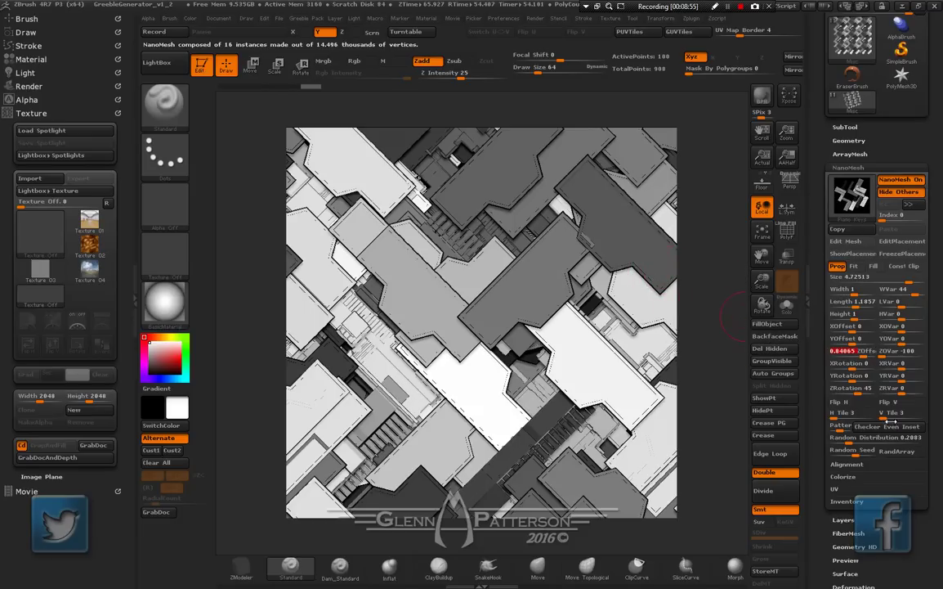
{"action": "left_click", "coordinate": [856, 451]}
{"action": "left_click", "coordinate": [856, 451]}
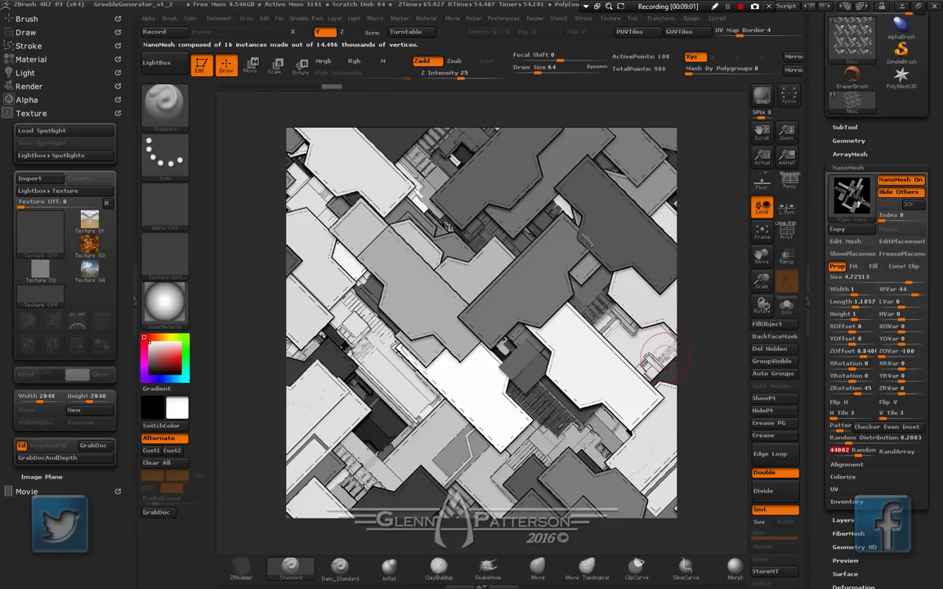
Select the Conduit-PRO subtool and rotate its NanoMesh with a ZRotation of 45
{"action": "key", "text": "n"}
{"action": "left_click", "coordinate": [676, 399]}
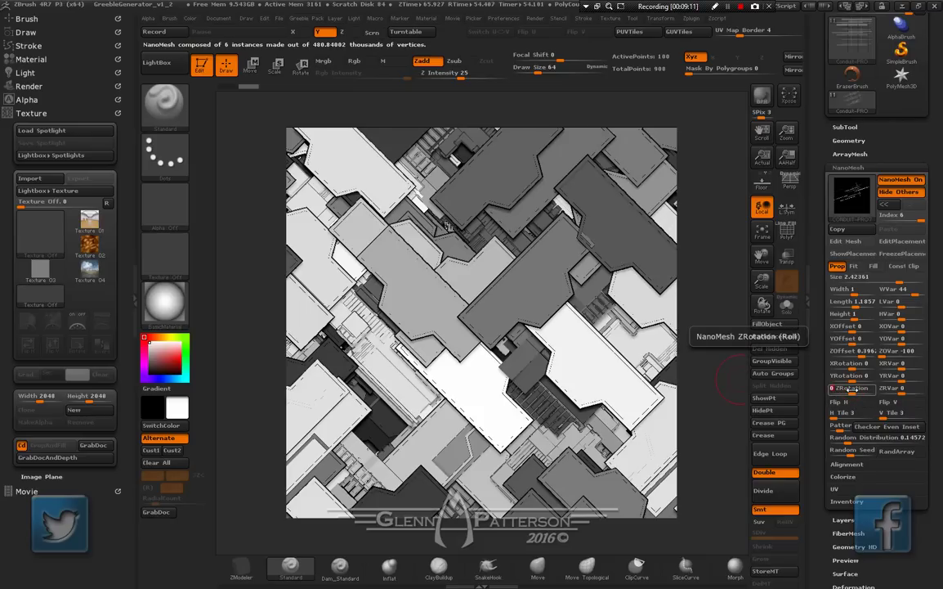
{"action": "type", "text": "45"}
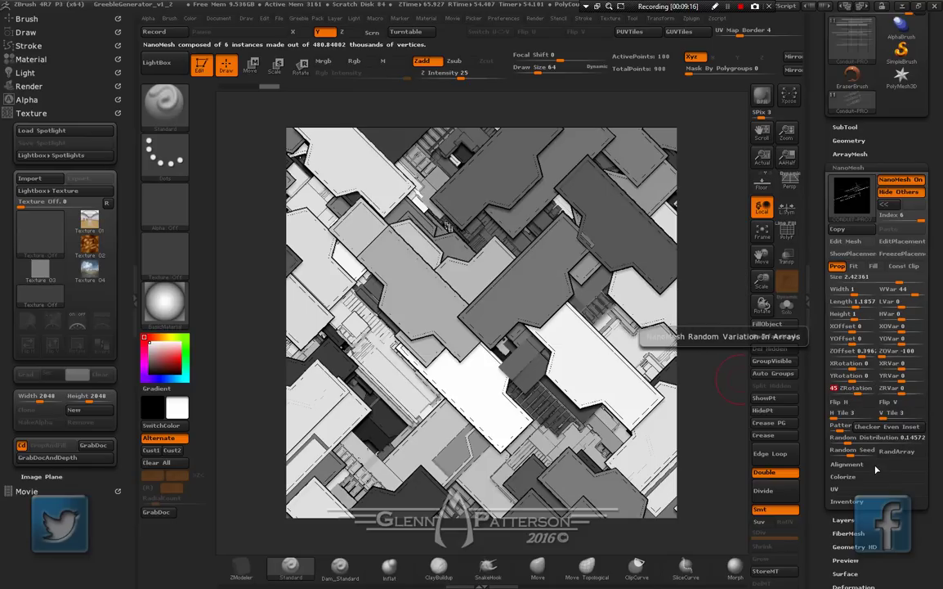
Raise the Conduit-PRO NanoMesh ZOffset to about 1.5 and set its Random Seed to 37449
{"action": "left_click", "coordinate": [846, 449]}
{"action": "left_click", "coordinate": [862, 351]}
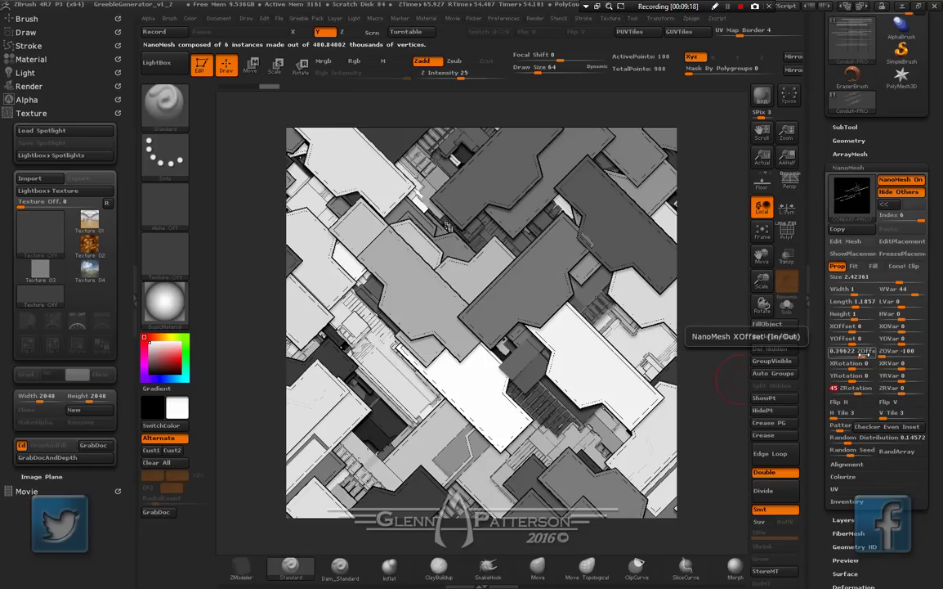
{"action": "type", "text": "1.296"}
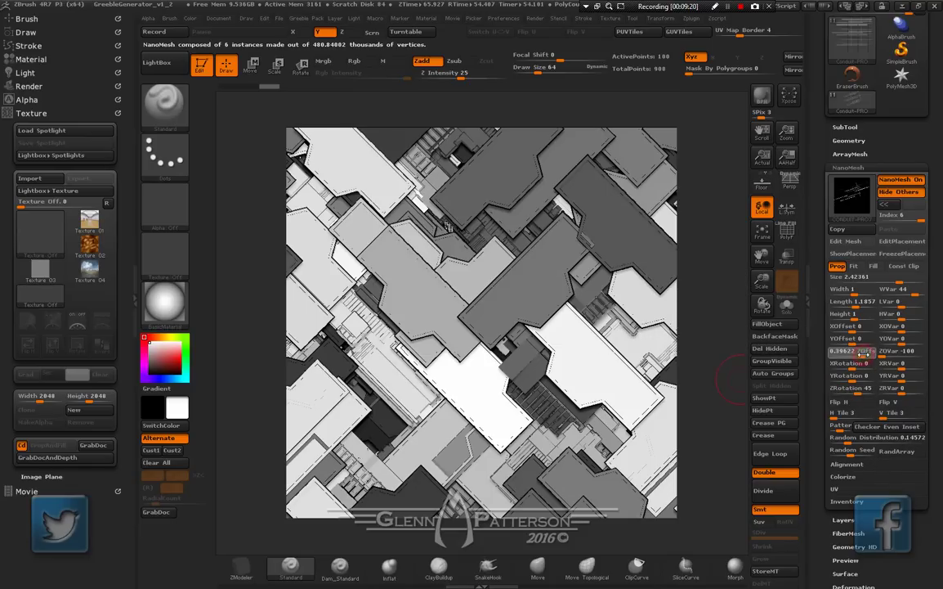
{"action": "key", "text": "Return"}
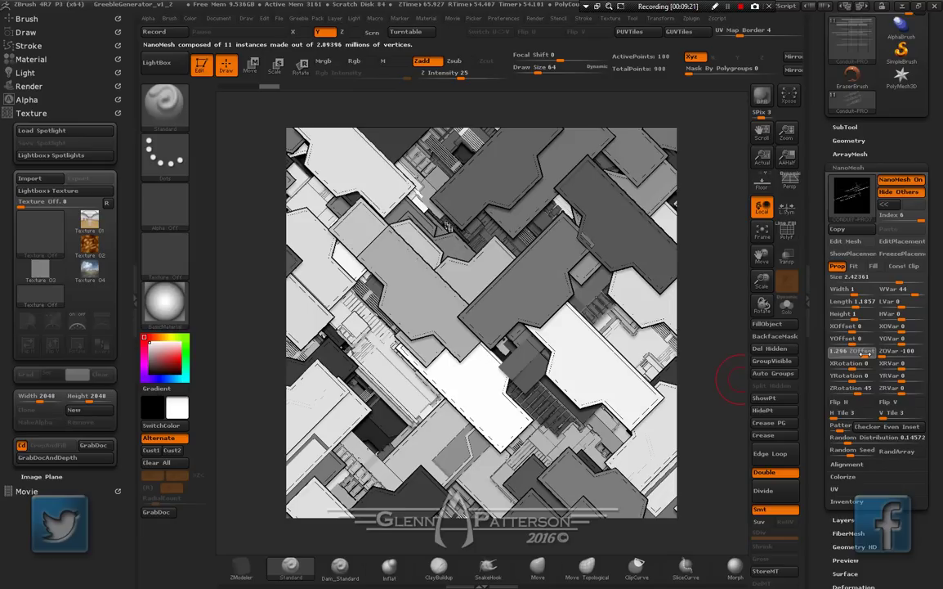
{"action": "left_click_drag", "start_coordinate": [863, 353], "coordinate": [864, 353]}
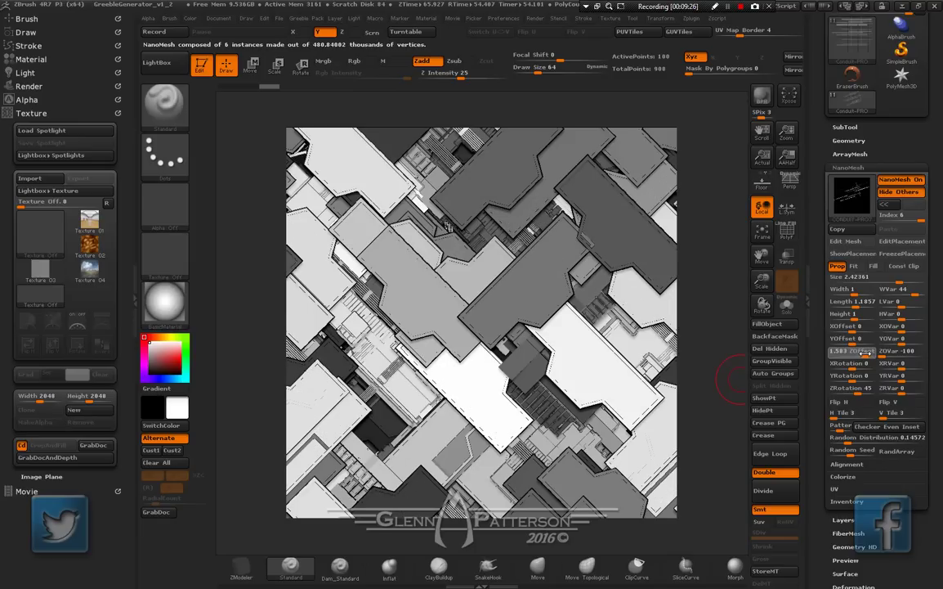
{"action": "left_click", "coordinate": [854, 451]}
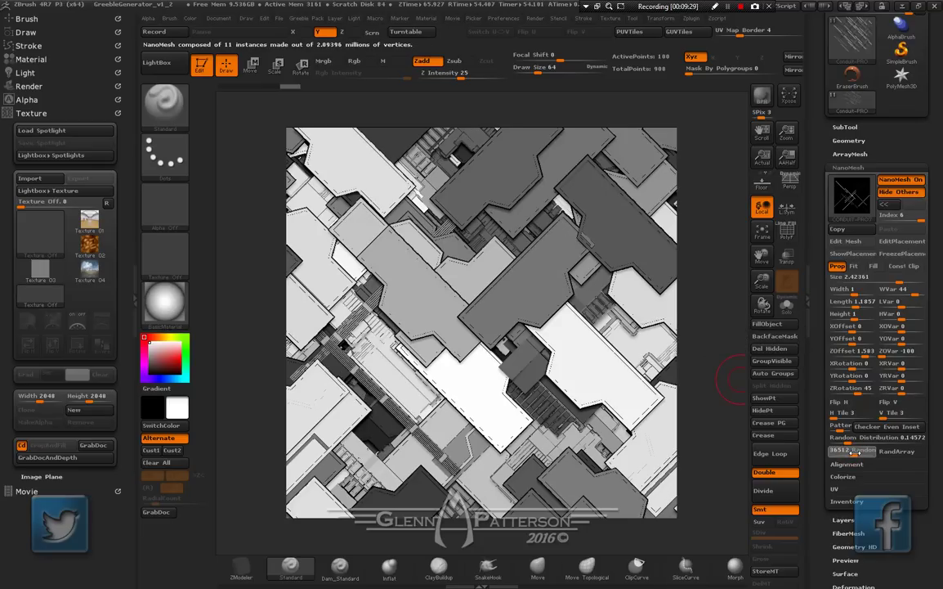
{"action": "left_click", "coordinate": [854, 450]}
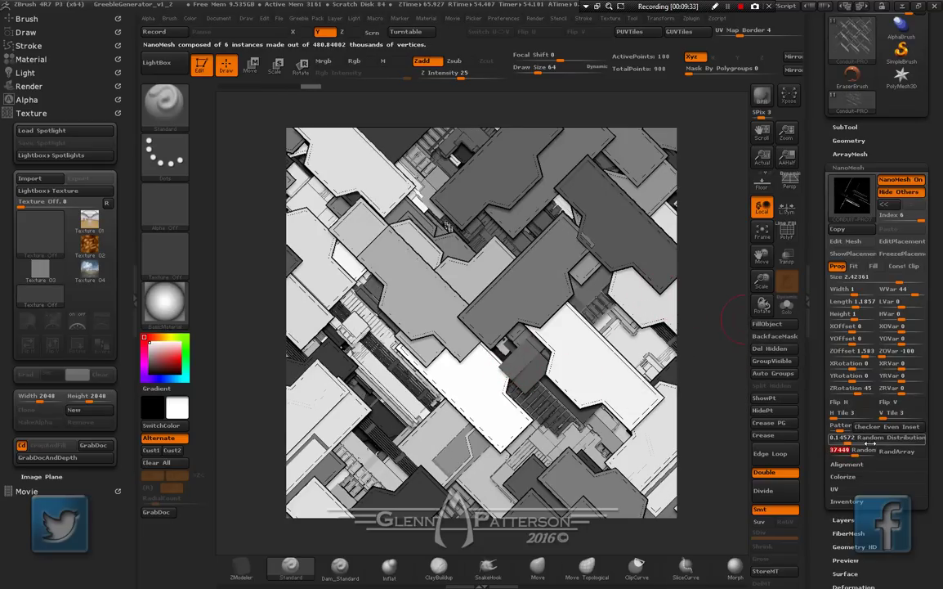
Select the Pipes subtool, switch its NanoMesh Index to 0 and enable Hide Others
{"action": "key", "text": "n"}
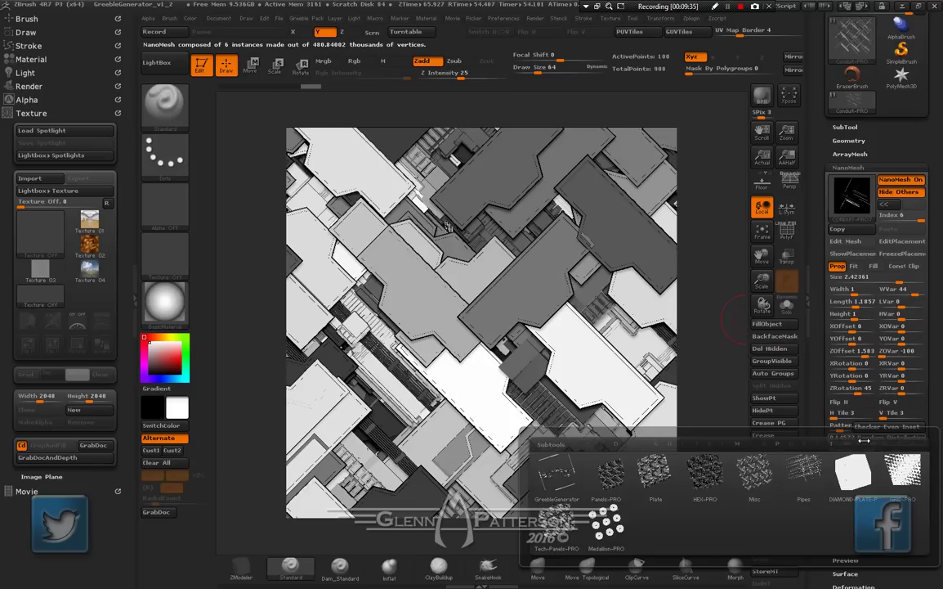
{"action": "left_click", "coordinate": [803, 484]}
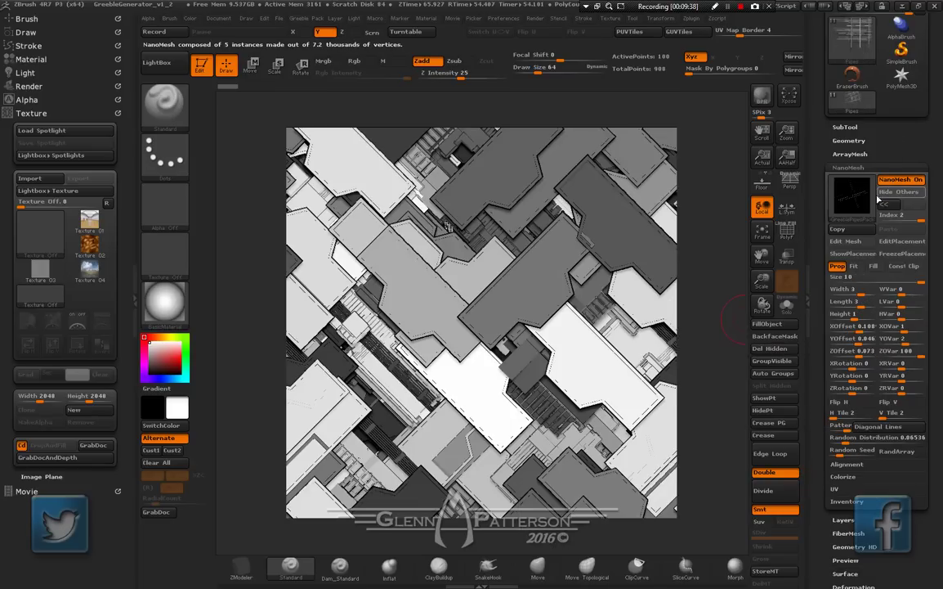
{"action": "left_click", "coordinate": [908, 217]}
{"action": "left_click_drag", "start_coordinate": [895, 219], "coordinate": [883, 220]}
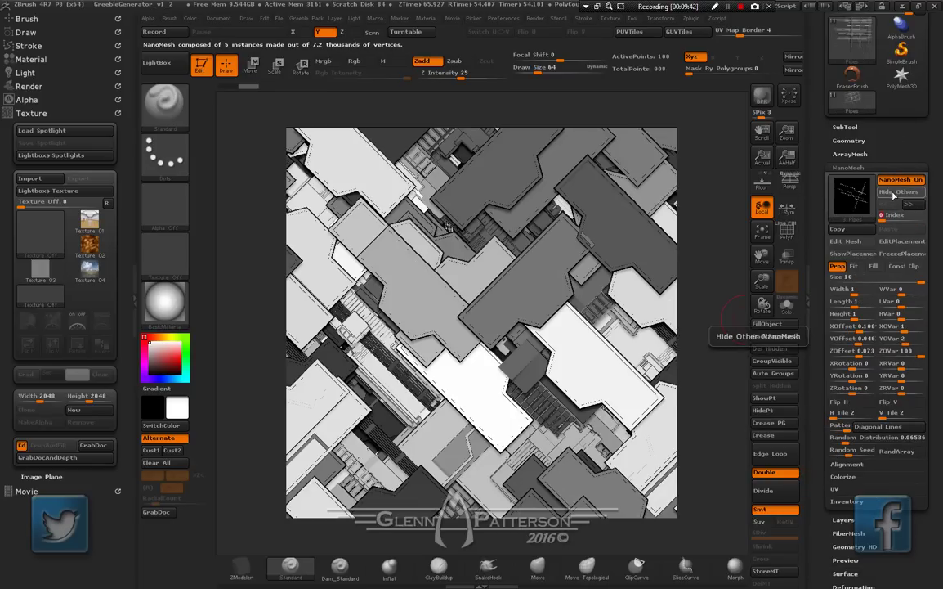
{"action": "left_click", "coordinate": [894, 193]}
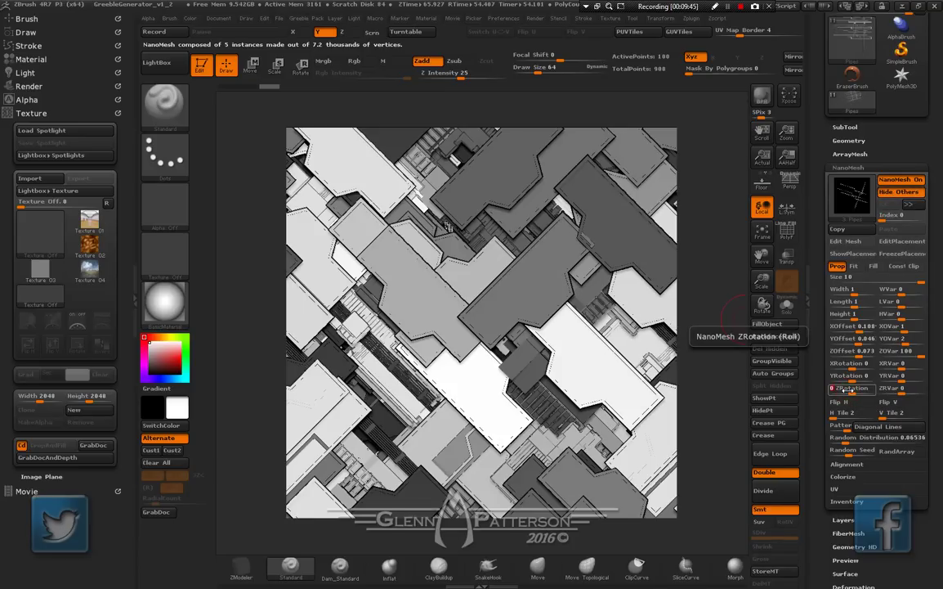
Set the Pipes NanoMesh ZRotation to 45 and its ZOffset to about 0.22
{"action": "type", "text": "45"}
{"action": "key", "text": "Return"}
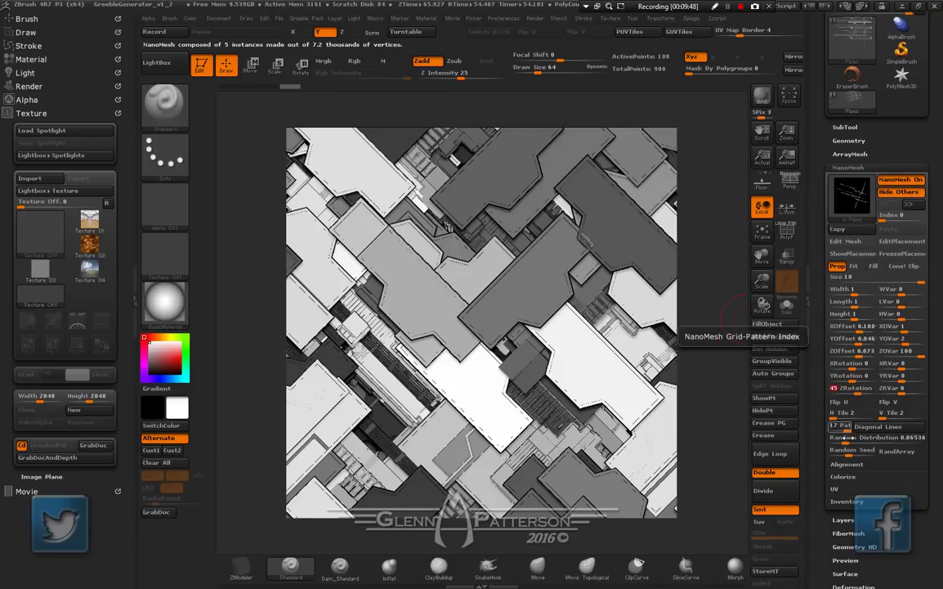
{"action": "type", "text": "28046"}
{"action": "key", "text": "Return"}
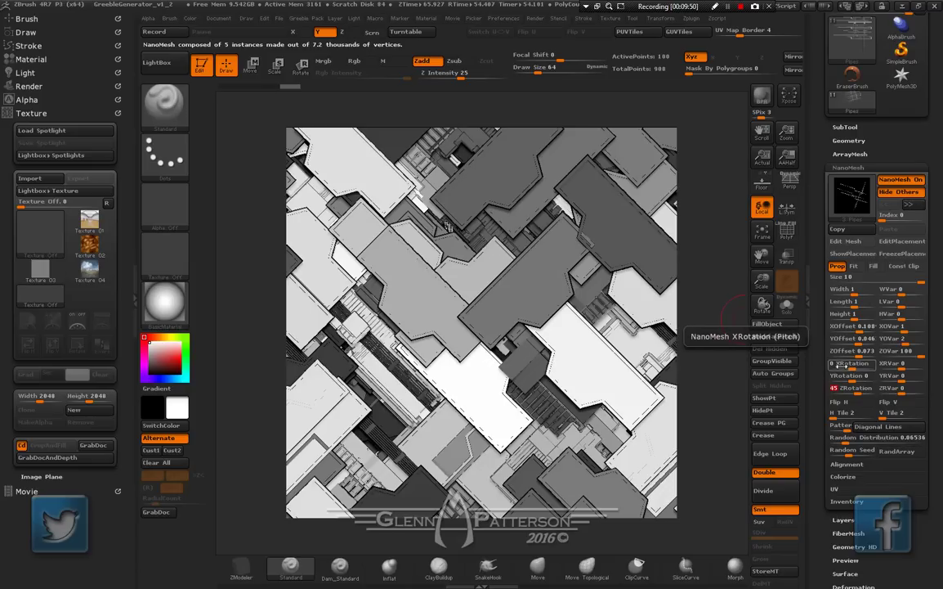
{"action": "left_click", "coordinate": [857, 356]}
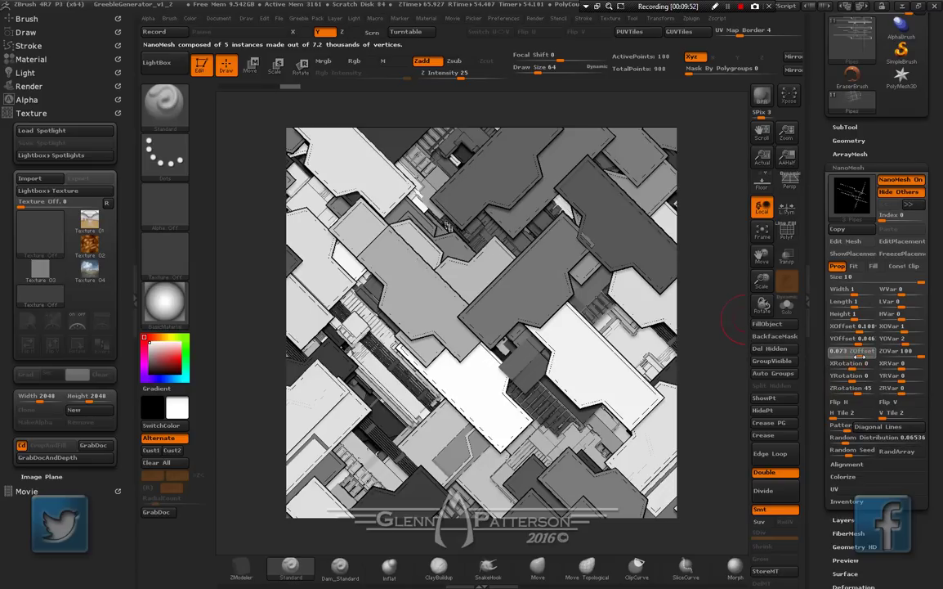
{"action": "left_click_drag", "start_coordinate": [859, 356], "coordinate": [861, 357]}
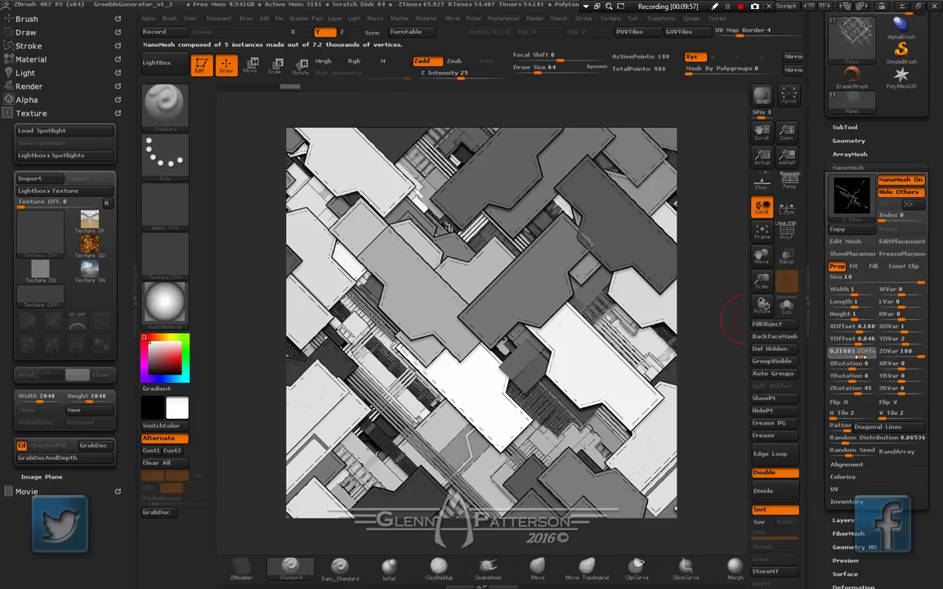
{"action": "left_click", "coordinate": [862, 356]}
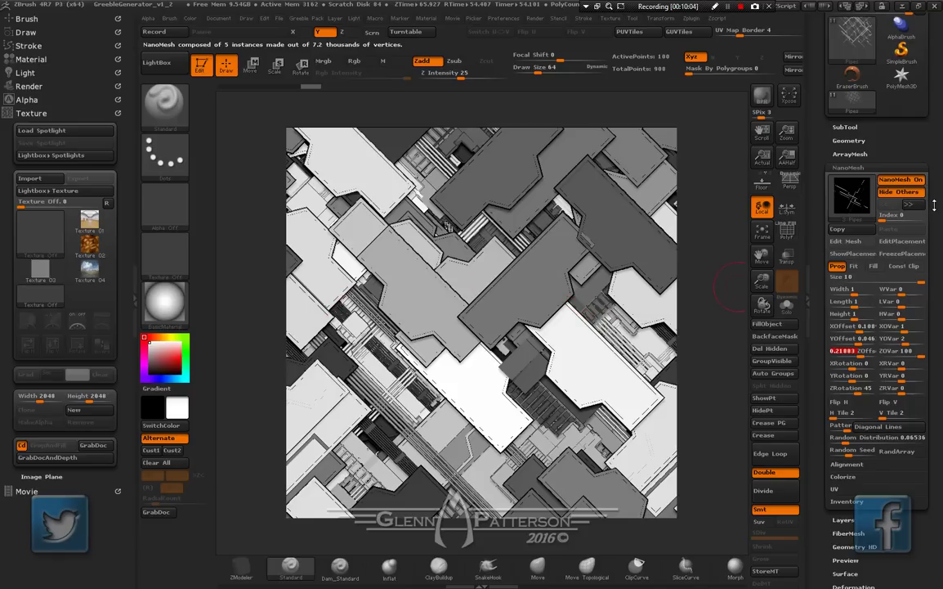
Select the GreebleGenerator subtool, isolate it with Solo mode and frame it to fit the canvas
{"action": "left_click_drag", "start_coordinate": [911, 117], "coordinate": [912, 382]}
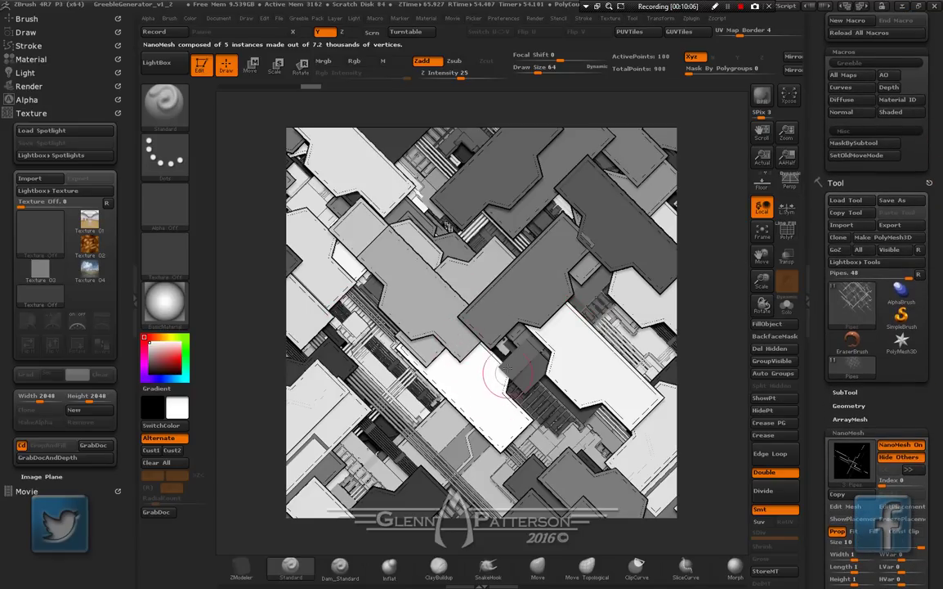
{"action": "key", "text": "n"}
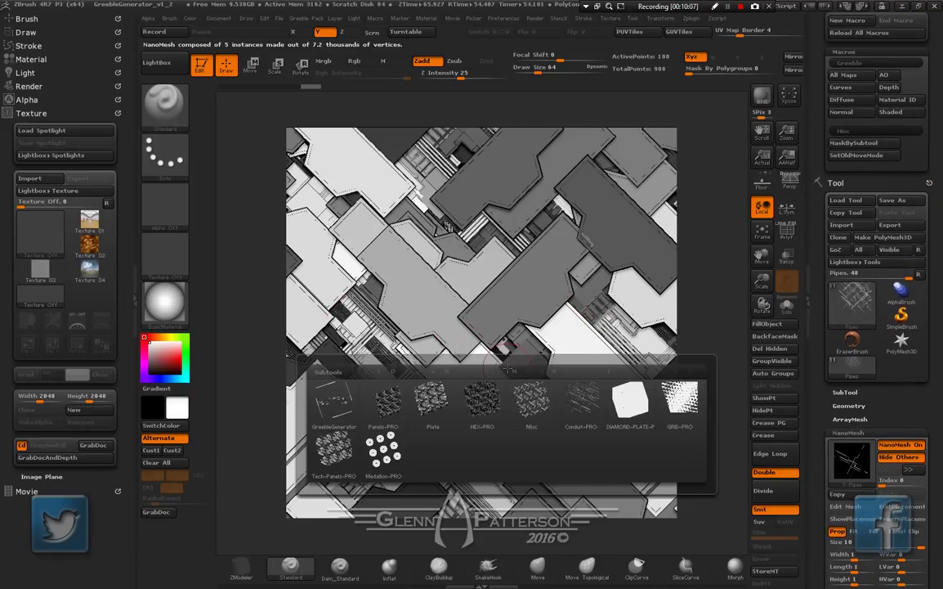
{"action": "left_click", "coordinate": [327, 413]}
{"action": "left_click", "coordinate": [327, 411]}
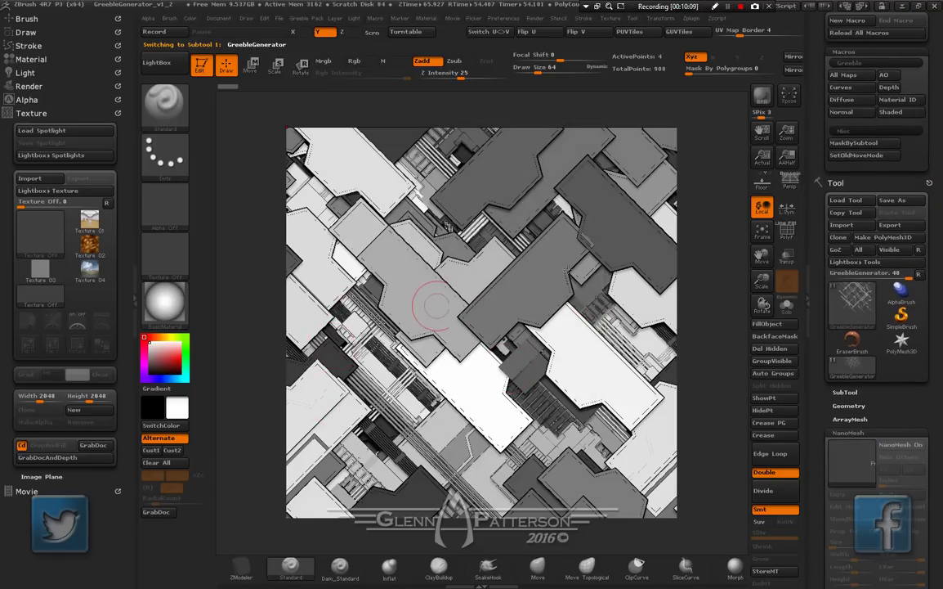
{"action": "left_click", "coordinate": [786, 306]}
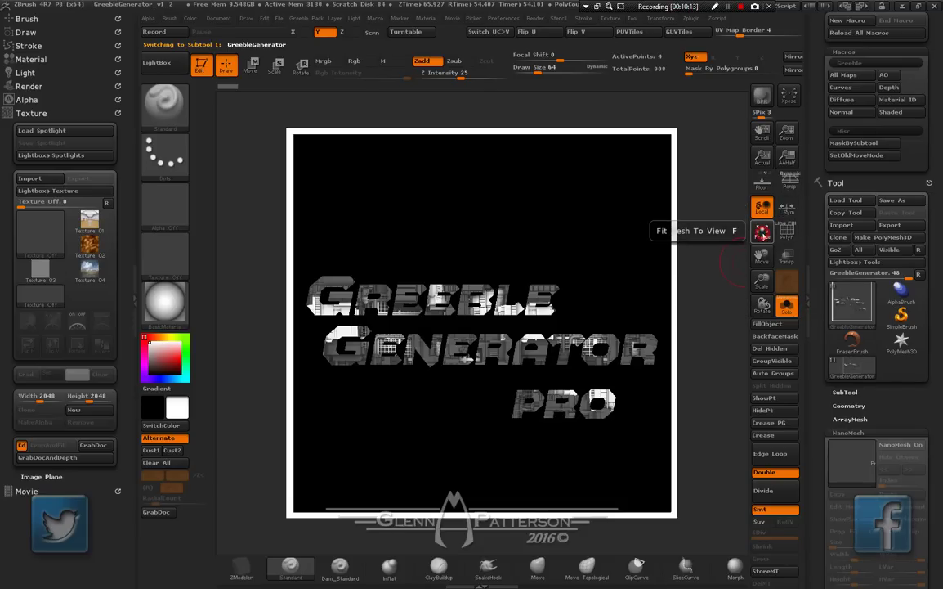
{"action": "left_click", "coordinate": [762, 233]}
{"action": "left_click", "coordinate": [764, 235]}
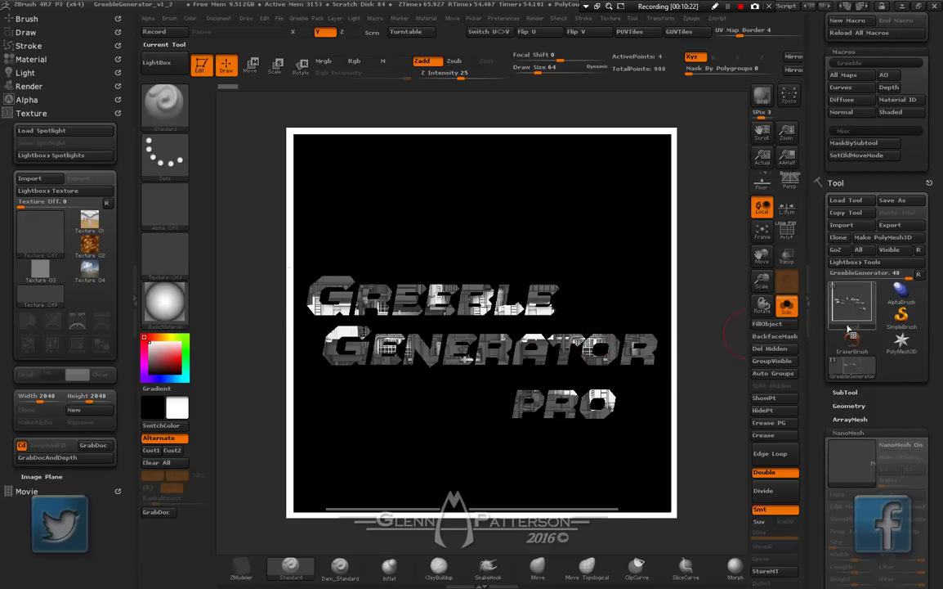
Select the Tech-Panels-PRO subtool and turn off Solo mode to show all subtools again
{"action": "left_click", "coordinate": [845, 392]}
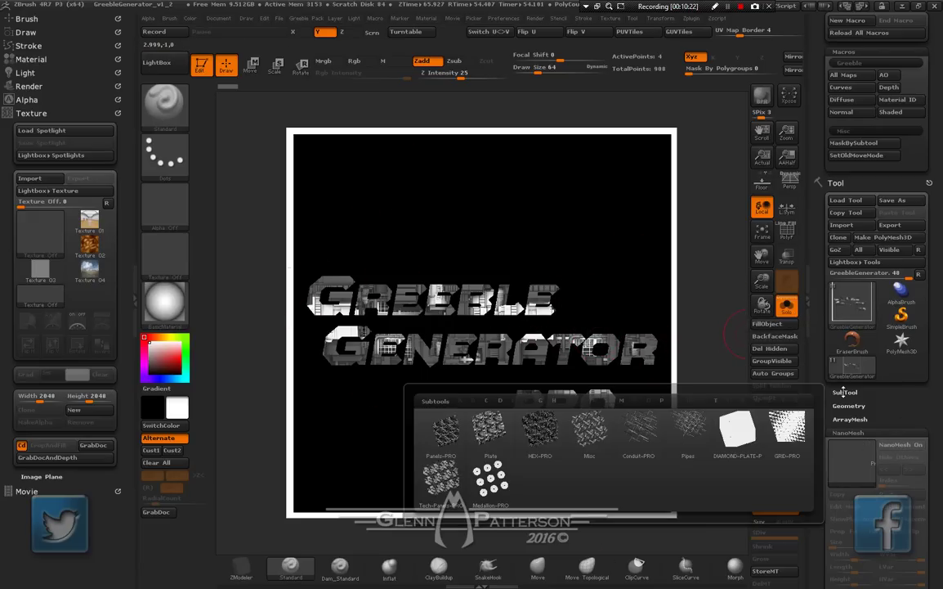
{"action": "left_click", "coordinate": [443, 488]}
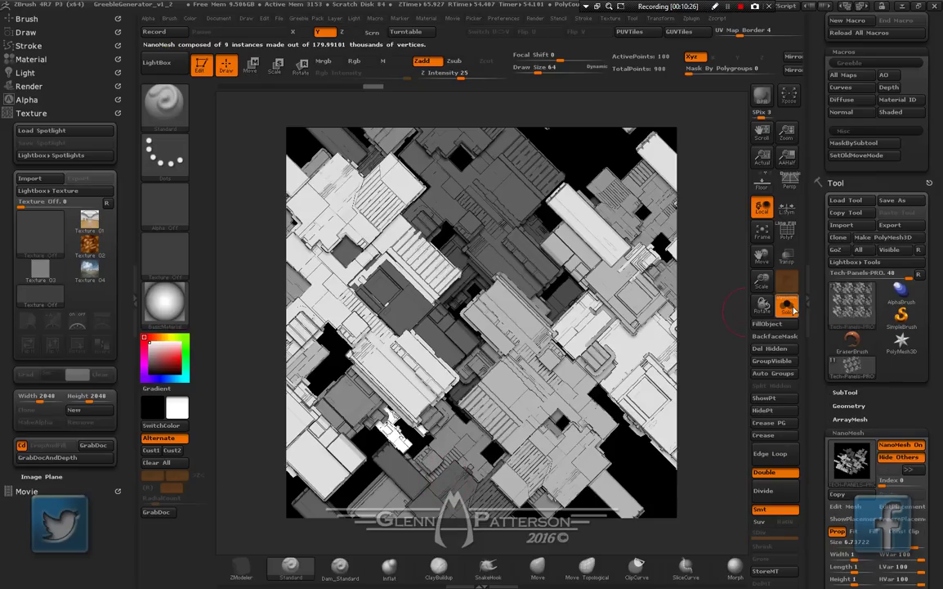
{"action": "left_click", "coordinate": [791, 308]}
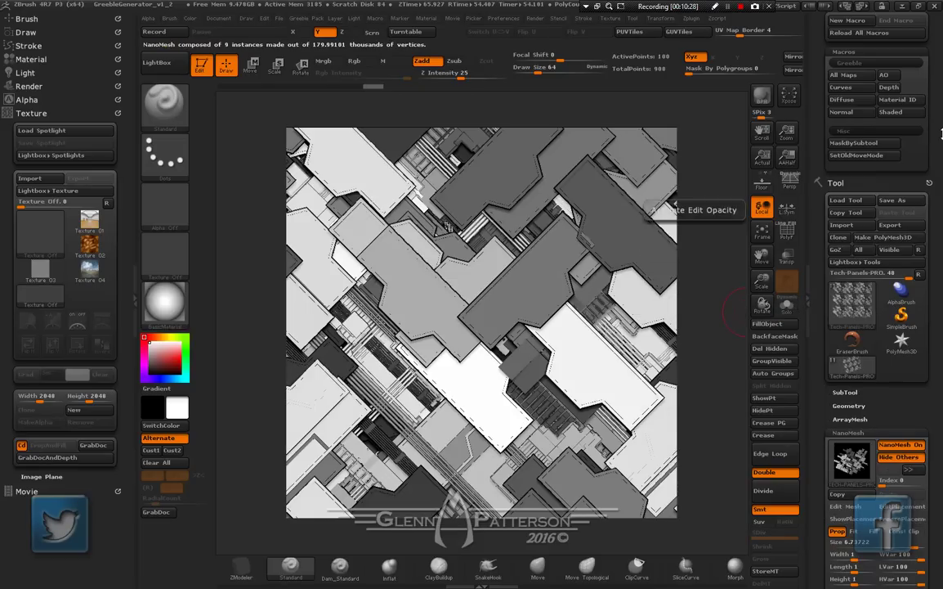
Run the Greeble macros for the Depth and Shaded maps to generate both textures
{"action": "scroll", "coordinate": [941, 169], "scroll_direction": "up", "scroll_amount": 1}
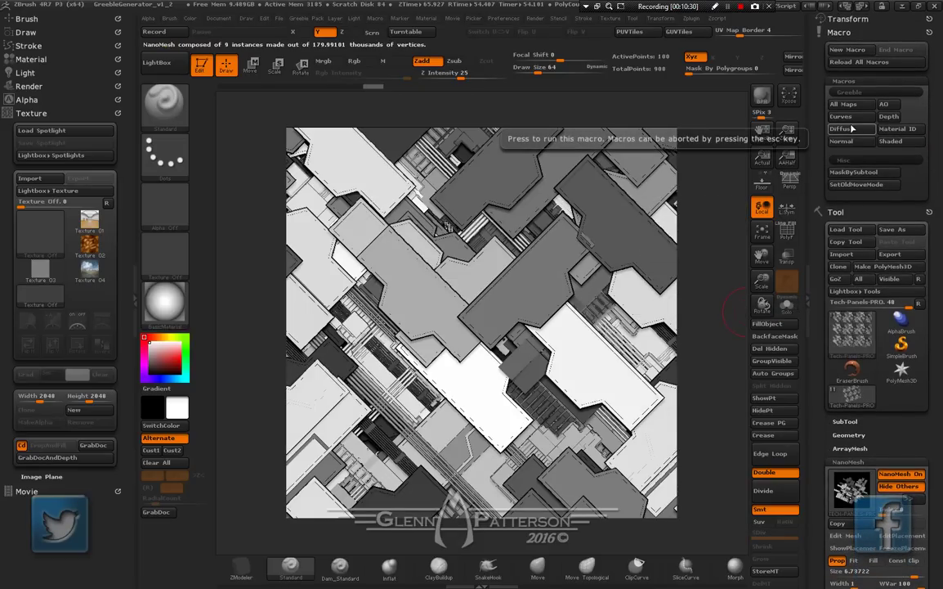
{"action": "left_click", "coordinate": [889, 118]}
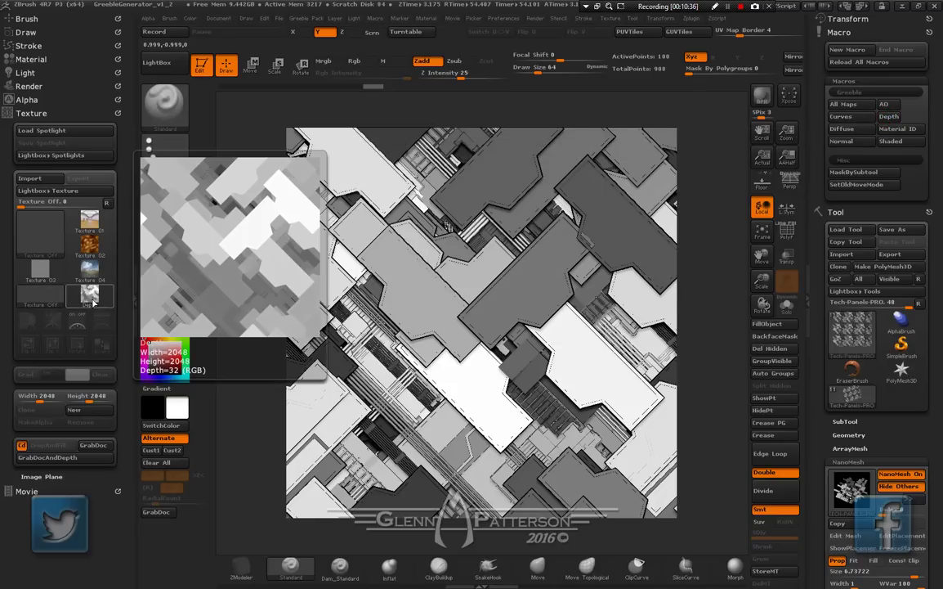
{"action": "left_click", "coordinate": [891, 142]}
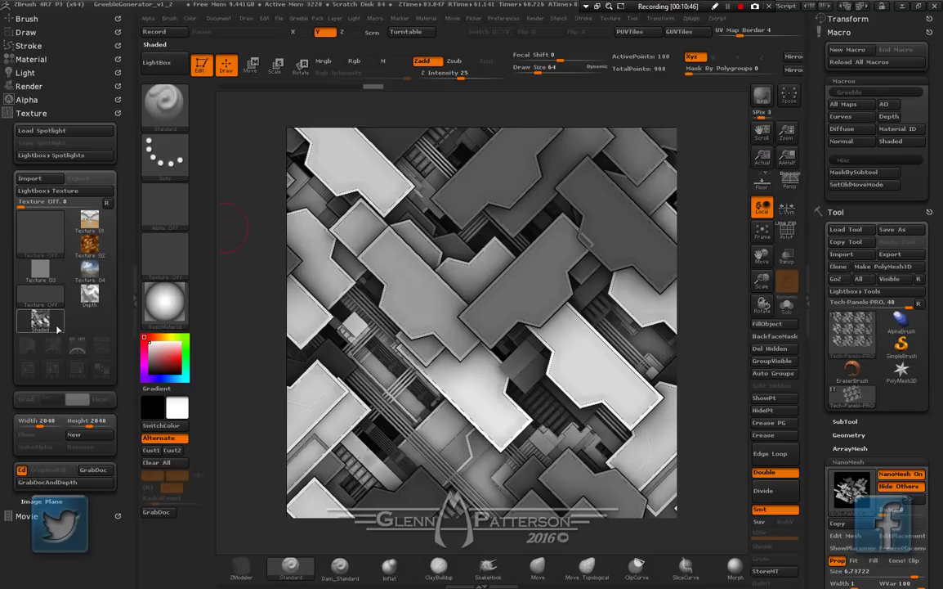
Export the Shaded texture as Shaded.tif into a new folder named 02 inside DEMO_ZBUG
{"action": "mouse_move", "coordinate": [47, 330]}
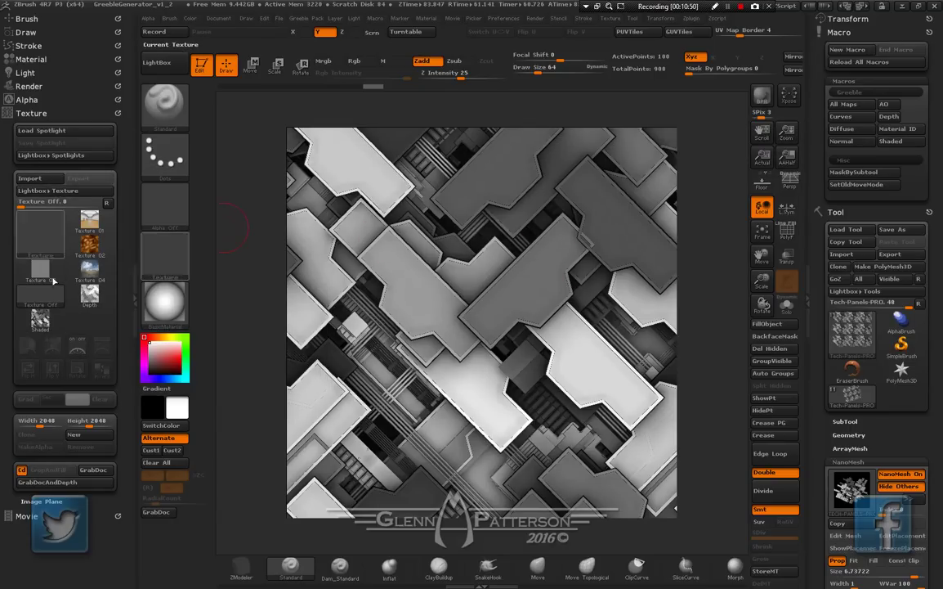
{"action": "left_click", "coordinate": [45, 321]}
{"action": "left_click", "coordinate": [78, 178]}
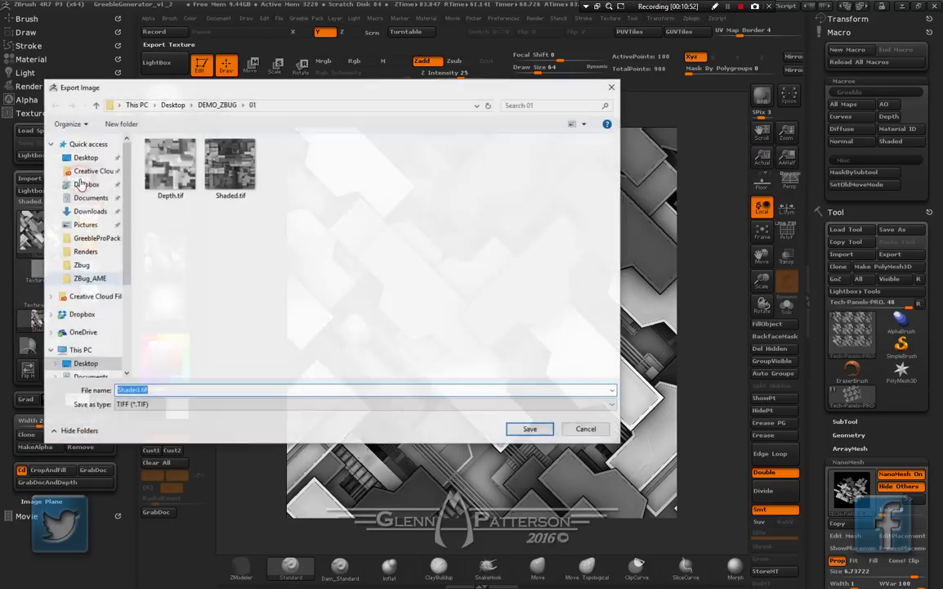
{"action": "left_click", "coordinate": [216, 104]}
{"action": "left_click", "coordinate": [120, 123]}
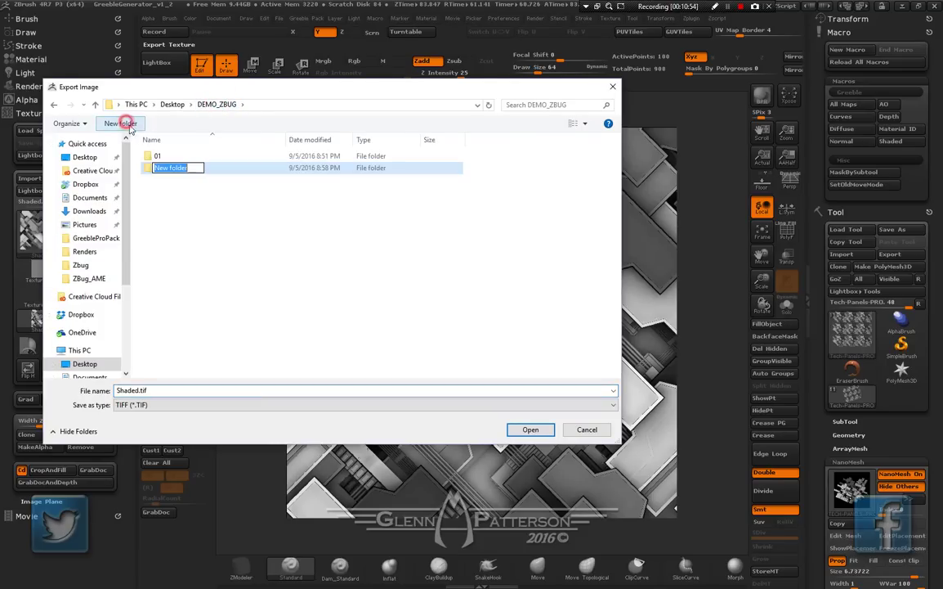
{"action": "type", "text": "02"}
{"action": "key", "text": "Return"}
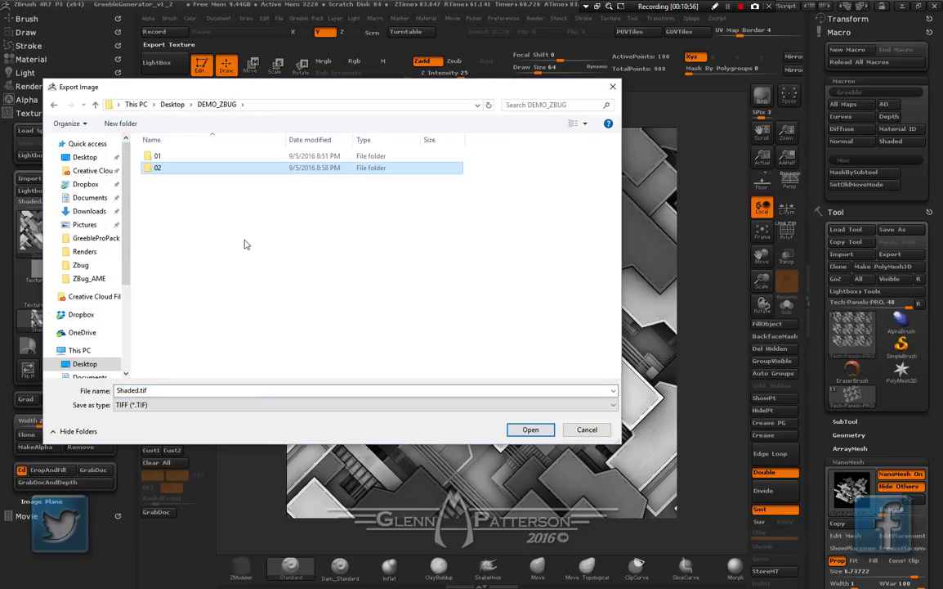
{"action": "key", "text": "Return"}
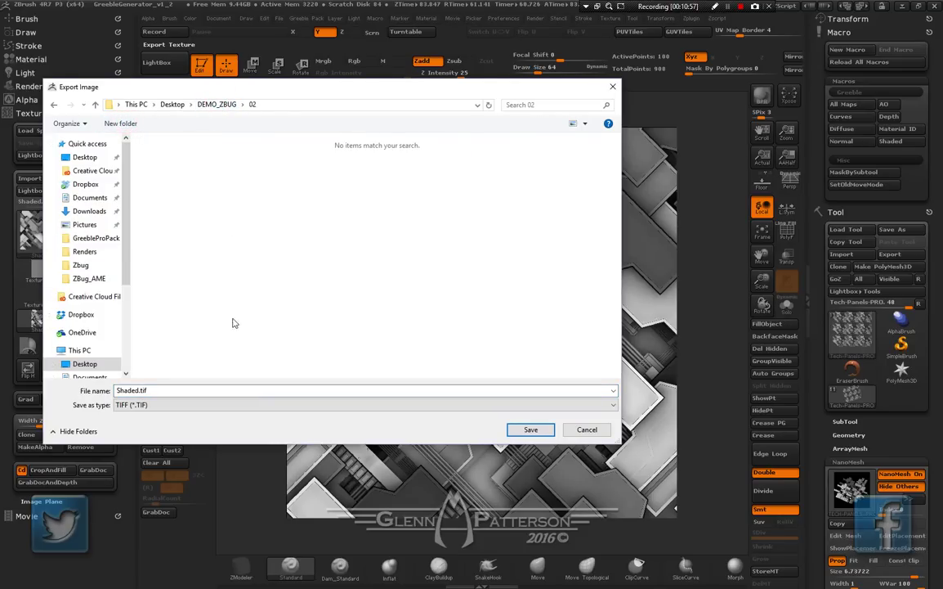
{"action": "left_click", "coordinate": [531, 430]}
Export the Depth texture as Depth.tif into the DEMO_ZBUG folder 02
{"action": "left_click", "coordinate": [90, 296]}
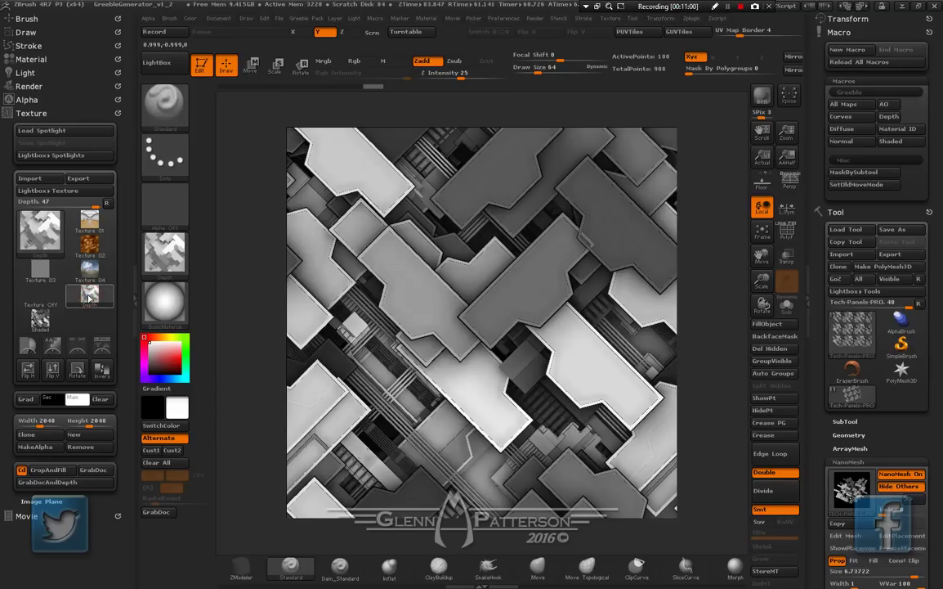
{"action": "left_click", "coordinate": [80, 179]}
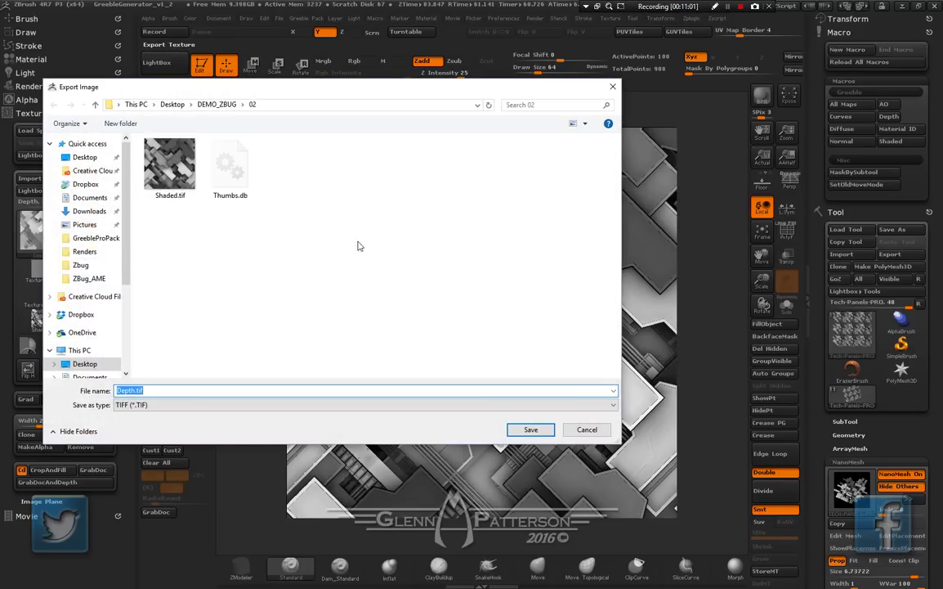
{"action": "left_click", "coordinate": [529, 430]}
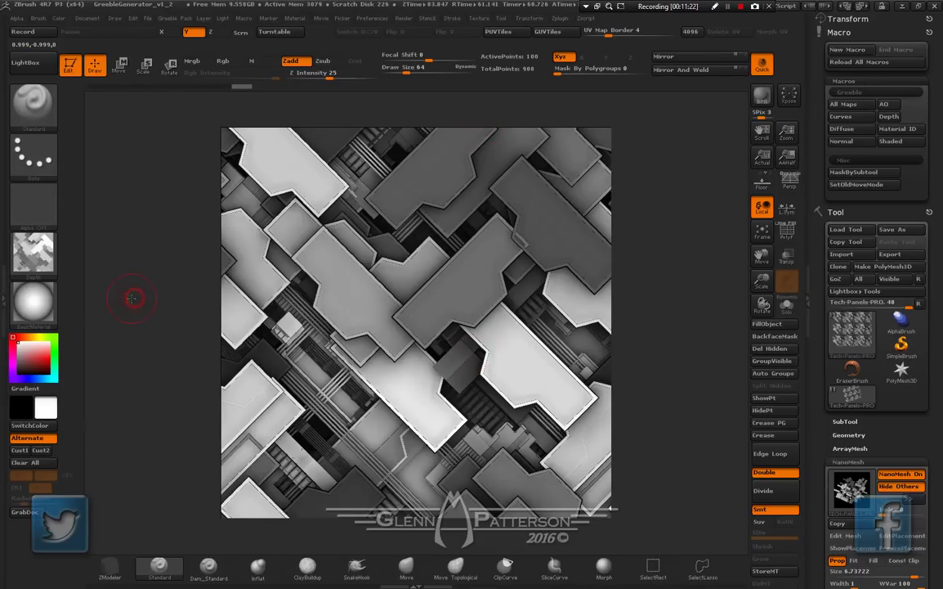
Fully initialize ZBrush, clearing all customized tools, materials, lights and document data
{"action": "left_click", "coordinate": [123, 296]}
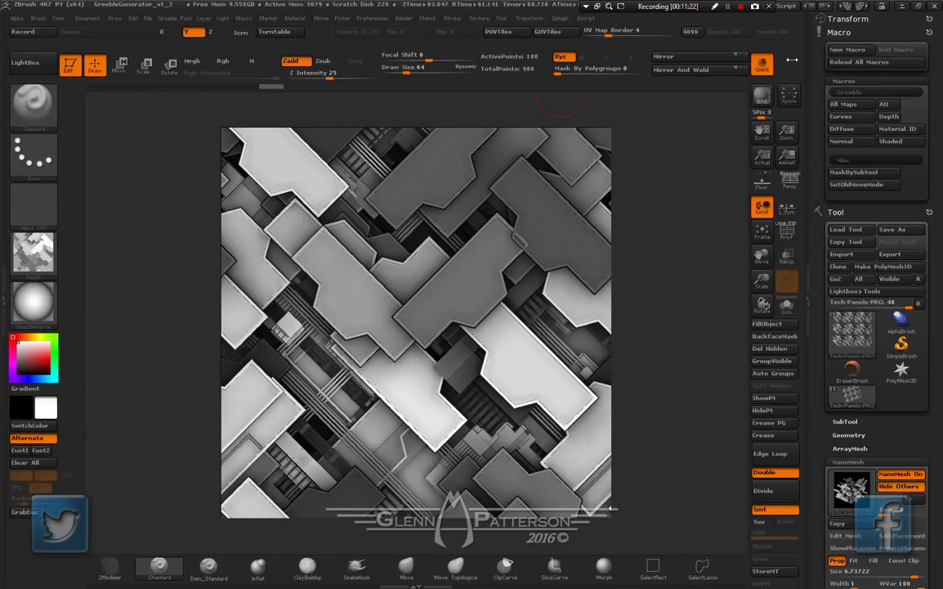
{"action": "left_click", "coordinate": [372, 18]}
{"action": "left_click", "coordinate": [390, 40]}
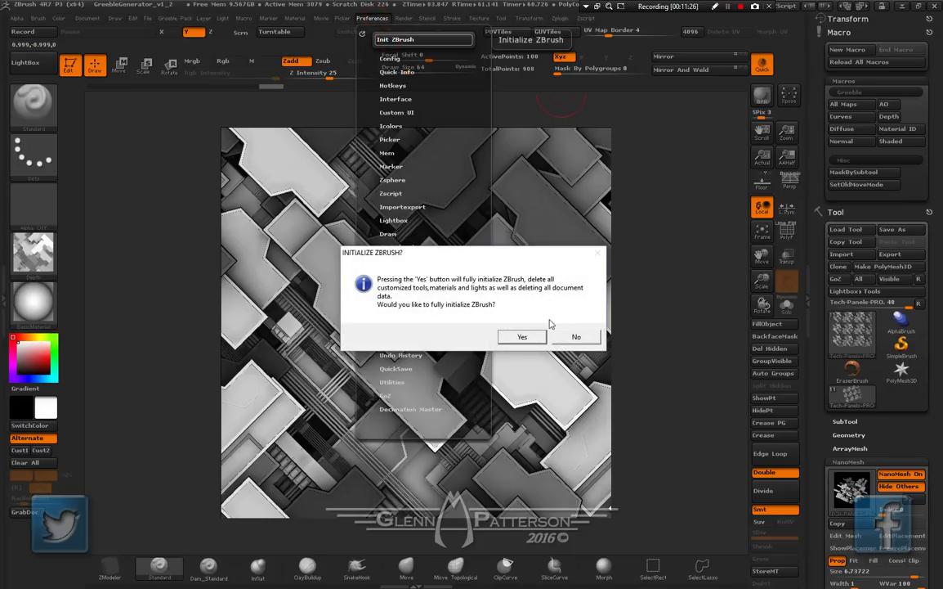
{"action": "left_click", "coordinate": [524, 337]}
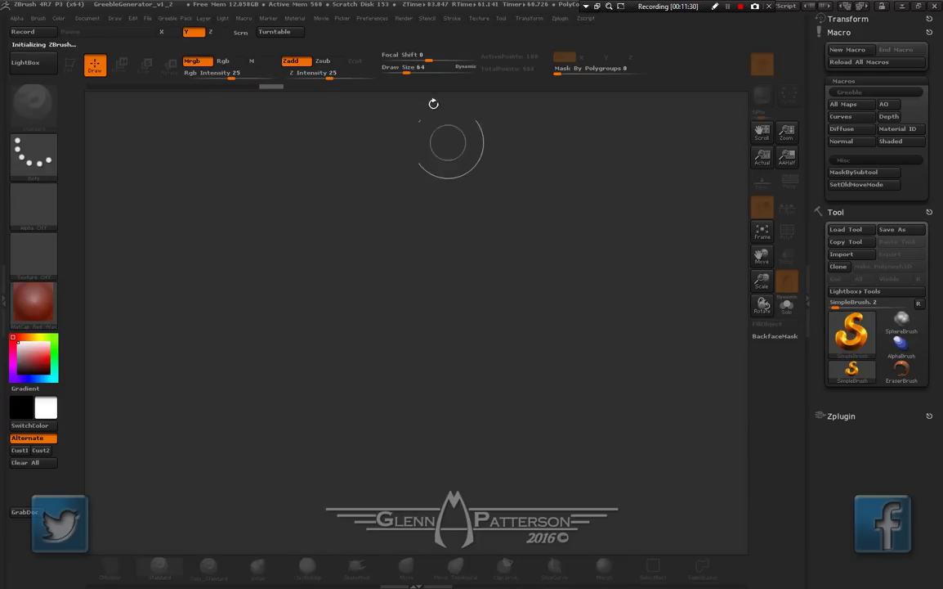
{"action": "left_click", "coordinate": [403, 18]}
{"action": "left_click", "coordinate": [372, 18]}
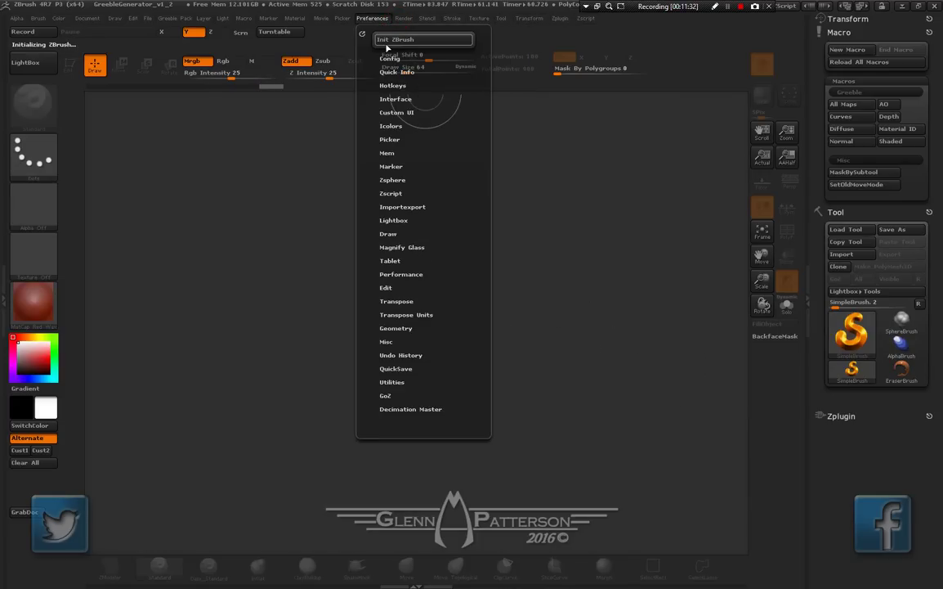
{"action": "left_click", "coordinate": [393, 40]}
{"action": "left_click", "coordinate": [517, 336]}
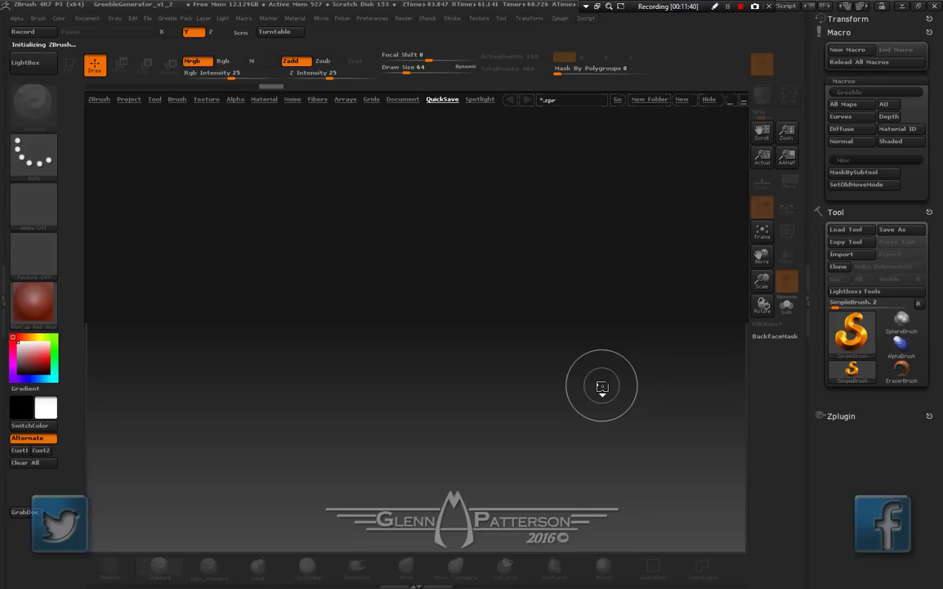
Load the ZSketch_Bug sample tool from LightBox, draw it on the canvas and enter Edit mode
{"action": "left_click", "coordinate": [152, 99]}
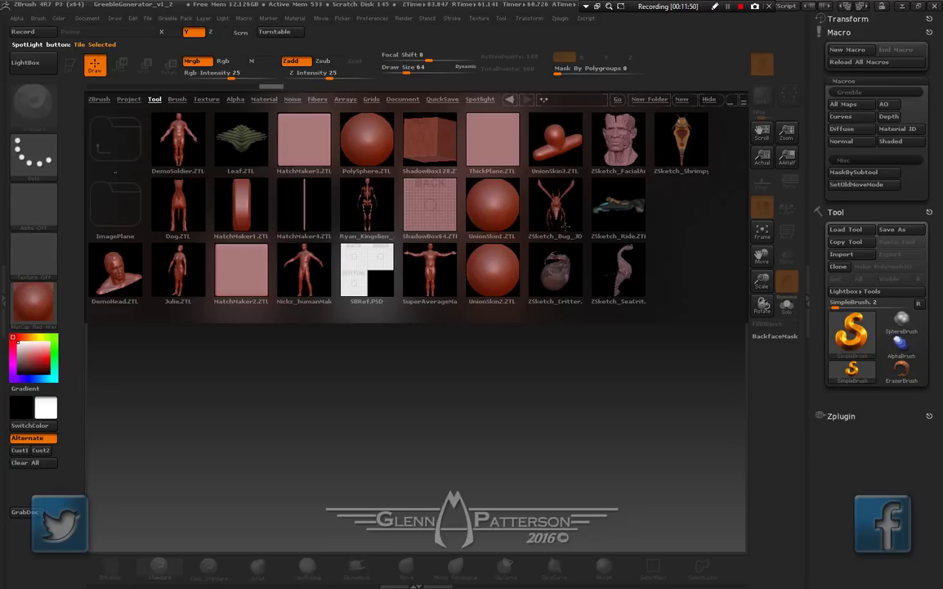
{"action": "double_click", "coordinate": [556, 206]}
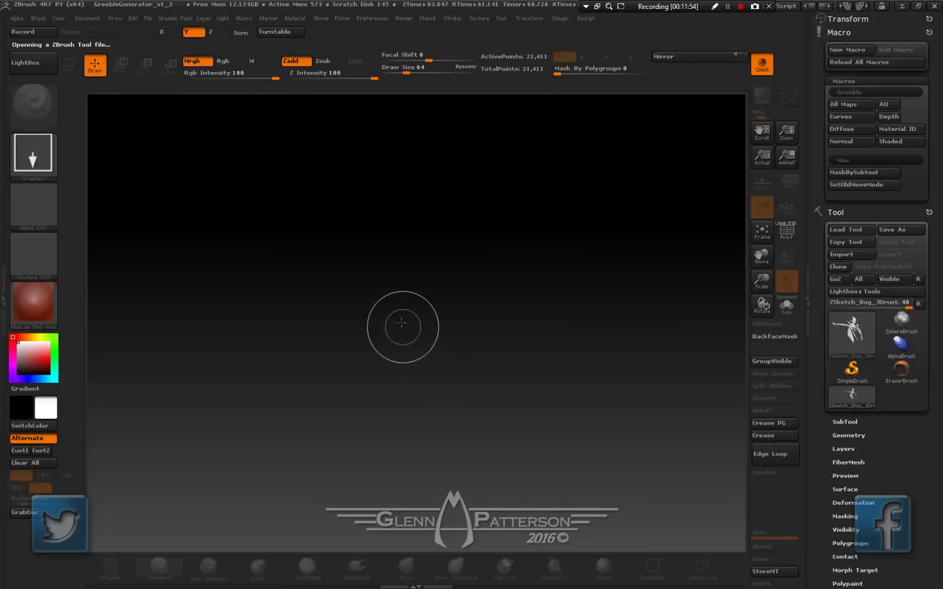
{"action": "mouse_move", "coordinate": [414, 322]}
{"action": "left_mouse_down"}
{"action": "mouse_move", "coordinate": [445, 385]}
{"action": "mouse_move", "coordinate": [516, 363]}
{"action": "mouse_move", "coordinate": [567, 369]}
{"action": "mouse_move", "coordinate": [531, 372]}
{"action": "mouse_move", "coordinate": [550, 370]}
{"action": "mouse_move", "coordinate": [520, 396]}
{"action": "mouse_move", "coordinate": [561, 384]}
{"action": "mouse_move", "coordinate": [524, 393]}
{"action": "left_mouse_up"}
{"action": "key", "text": "t"}
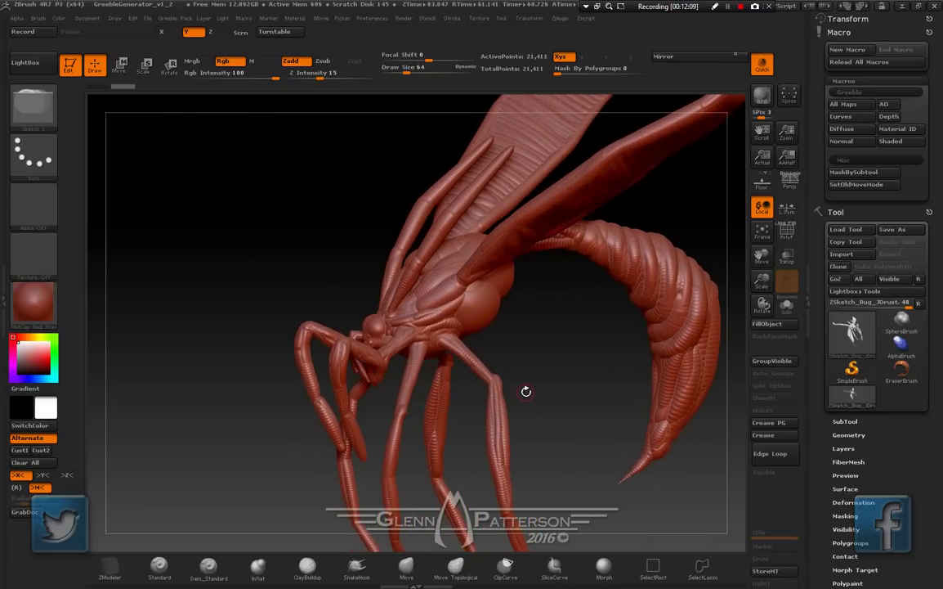
Switch EditSketch off to examine the insect's underlying ZSphere armature, and turn it back on to view the sketched surface
{"action": "scroll", "coordinate": [914, 404], "scroll_direction": "down", "scroll_amount": 5}
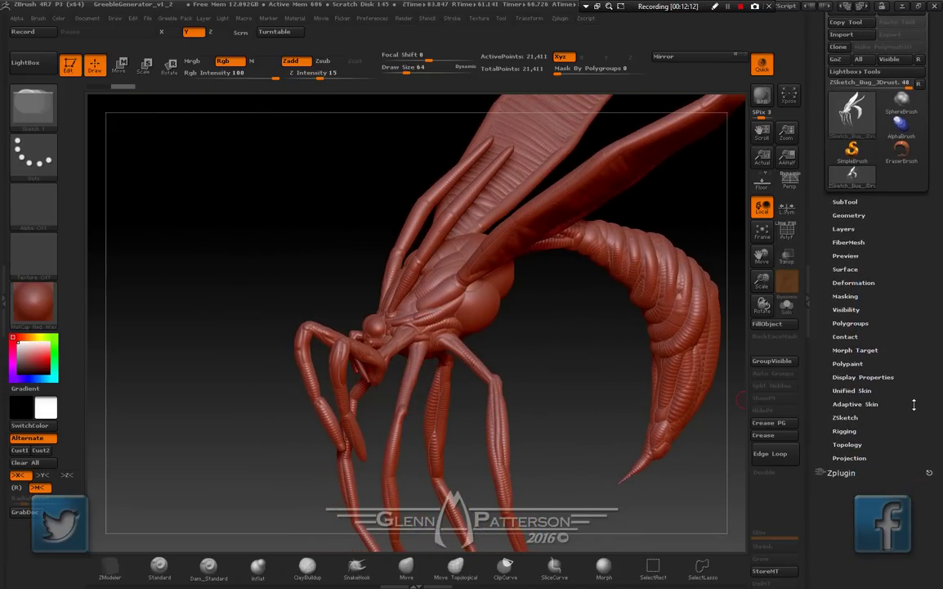
{"action": "left_click", "coordinate": [845, 417]}
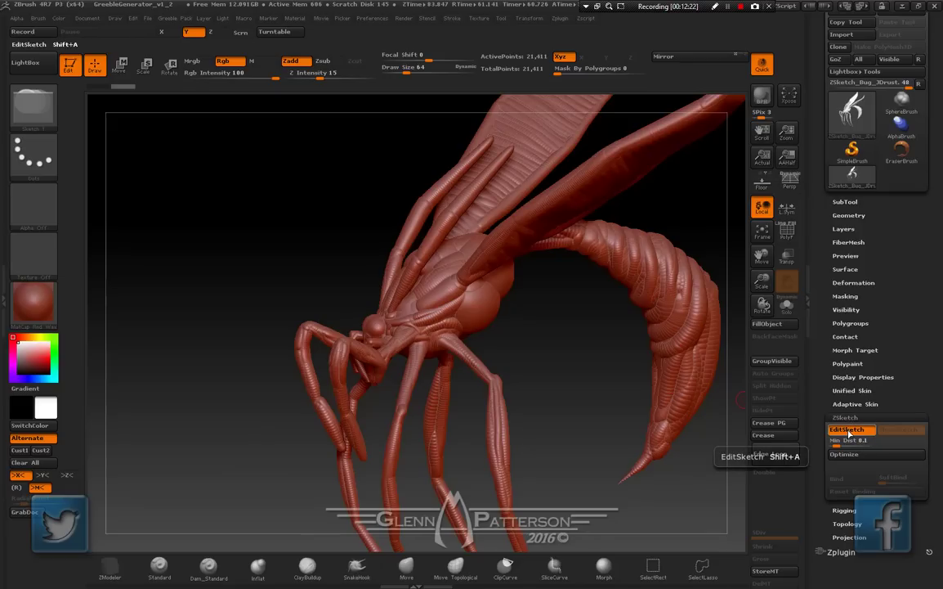
{"action": "left_click", "coordinate": [848, 429]}
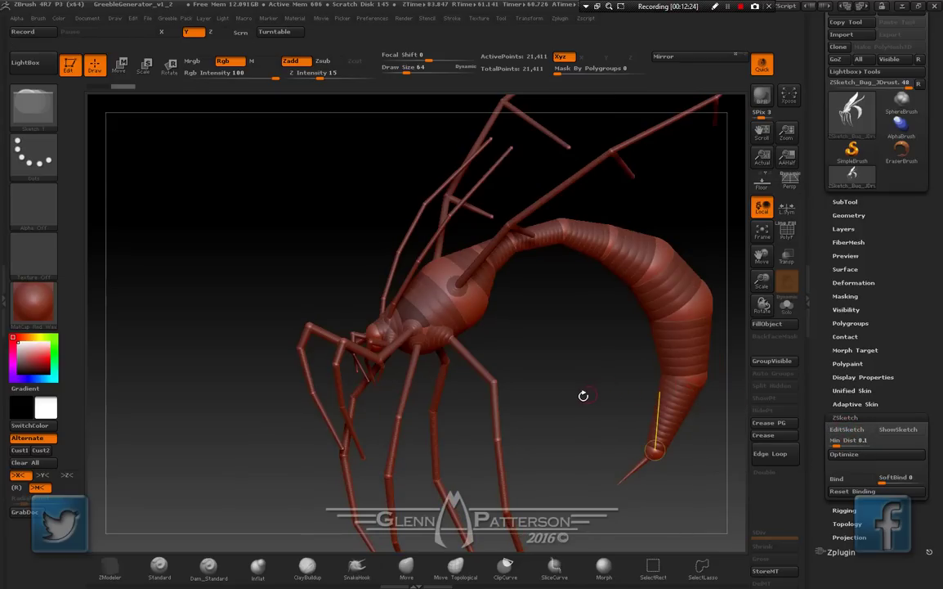
{"action": "left_click_drag", "start_coordinate": [194, 322], "coordinate": [245, 311]}
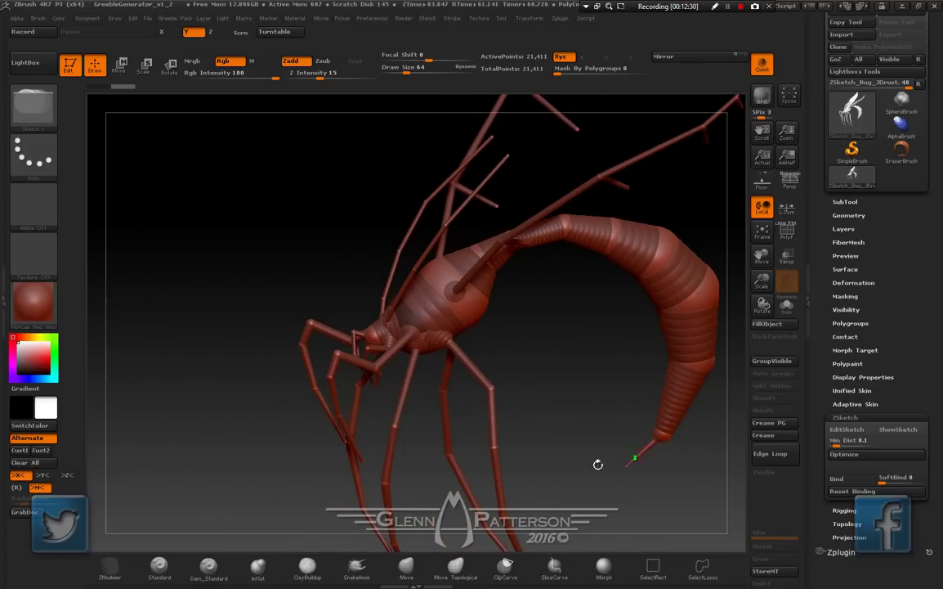
{"action": "left_click_drag", "start_coordinate": [194, 306], "coordinate": [218, 300]}
{"action": "left_click", "coordinate": [847, 430]}
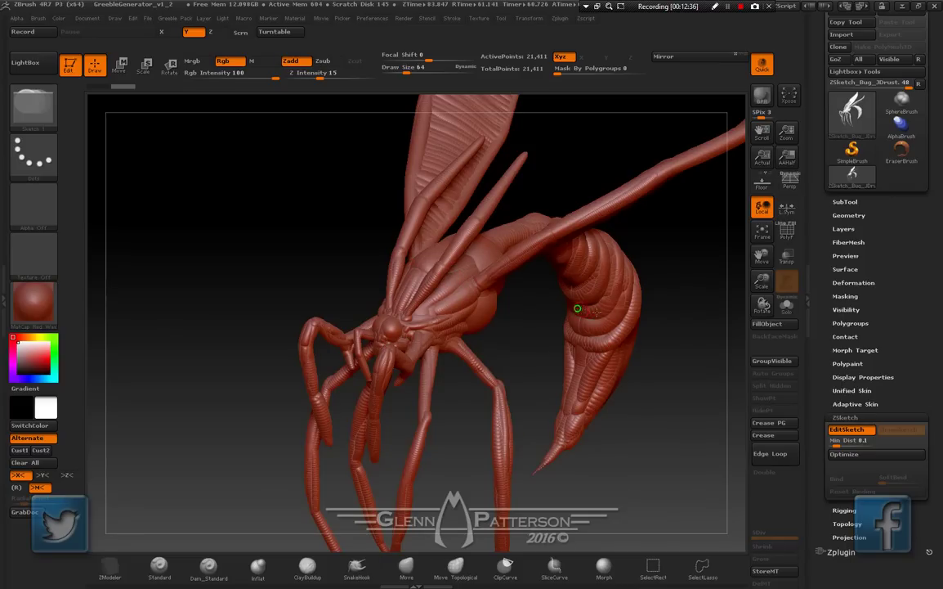
{"action": "left_click_drag", "start_coordinate": [667, 448], "coordinate": [612, 446]}
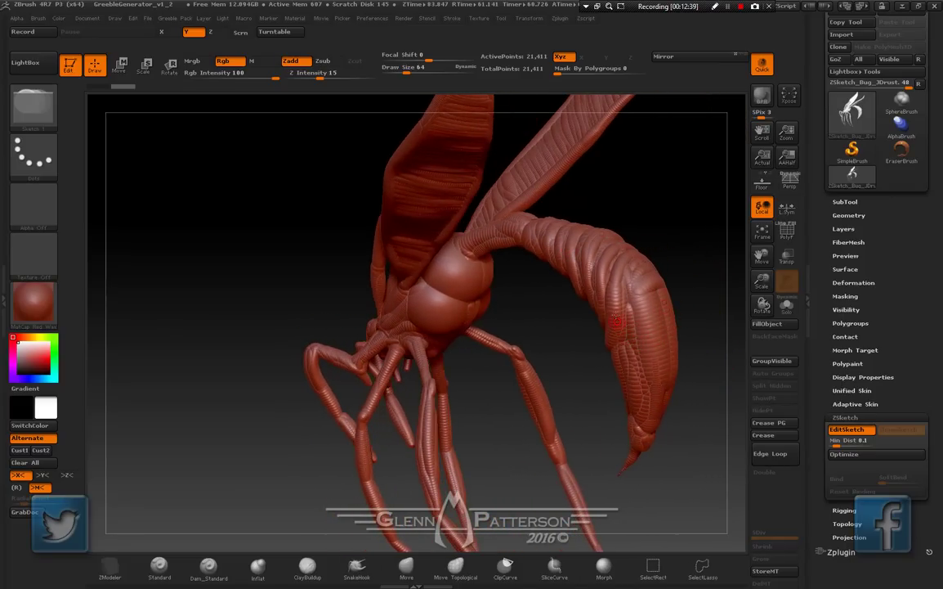
{"action": "mouse_move", "coordinate": [695, 246]}
{"action": "left_mouse_down"}
{"action": "mouse_move", "coordinate": [720, 255]}
{"action": "mouse_move", "coordinate": [691, 237]}
{"action": "left_mouse_up"}
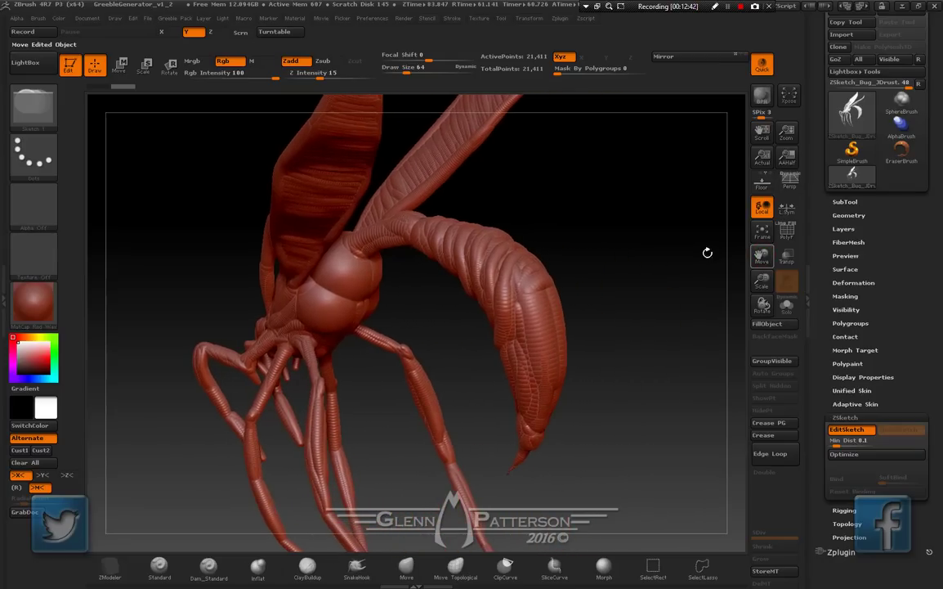
Try ZSketch strokes down the side of the insect's abdomen, reducing the draw size to 15, and undo them
{"action": "key", "text": "space"}
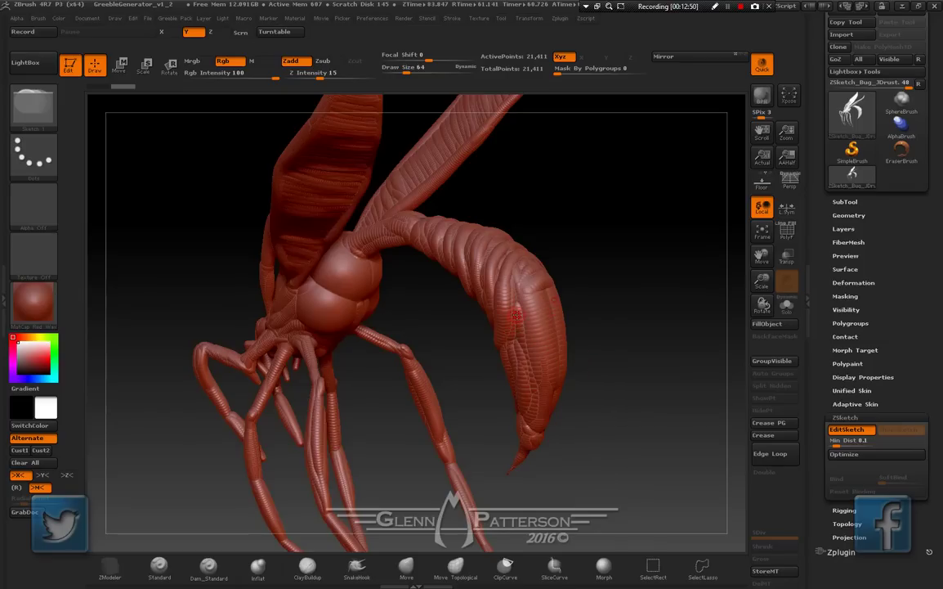
{"action": "mouse_move", "coordinate": [484, 237]}
{"action": "left_mouse_down"}
{"action": "mouse_move", "coordinate": [505, 267]}
{"action": "mouse_move", "coordinate": [531, 407]}
{"action": "left_mouse_up"}
{"action": "key", "text": "ctrl+z"}
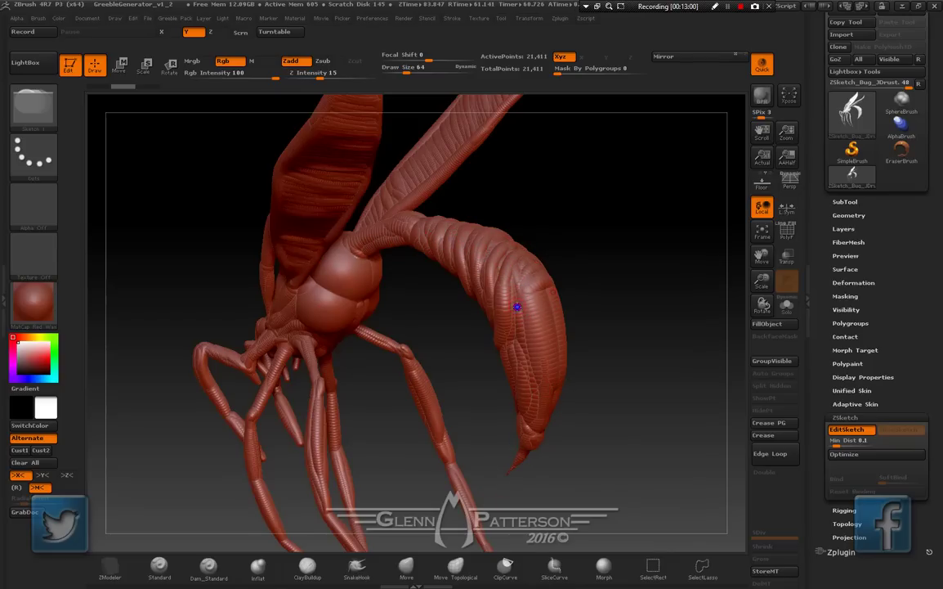
{"action": "key", "text": "space"}
{"action": "left_click_drag", "start_coordinate": [516, 309], "coordinate": [508, 310]}
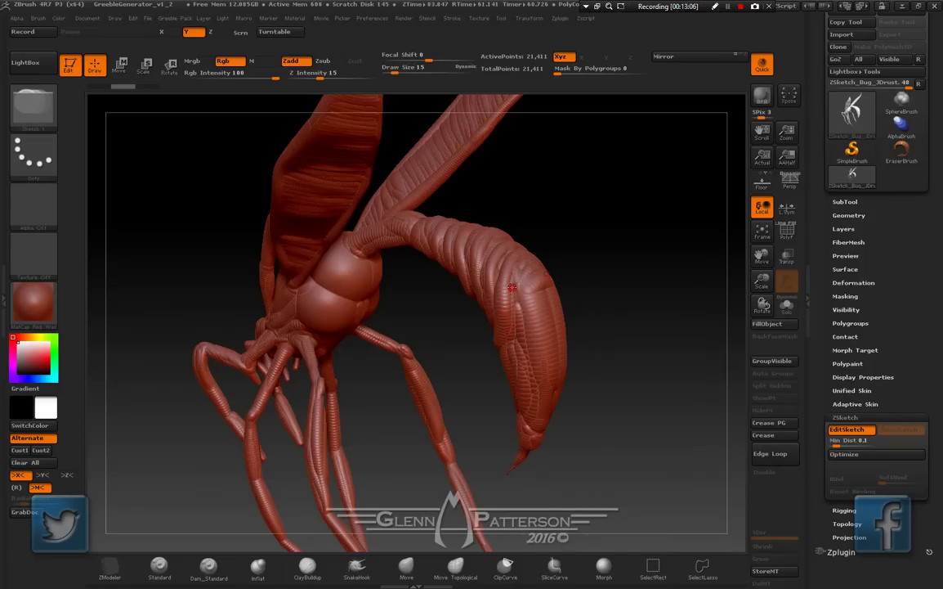
{"action": "left_click_drag", "start_coordinate": [512, 281], "coordinate": [528, 421]}
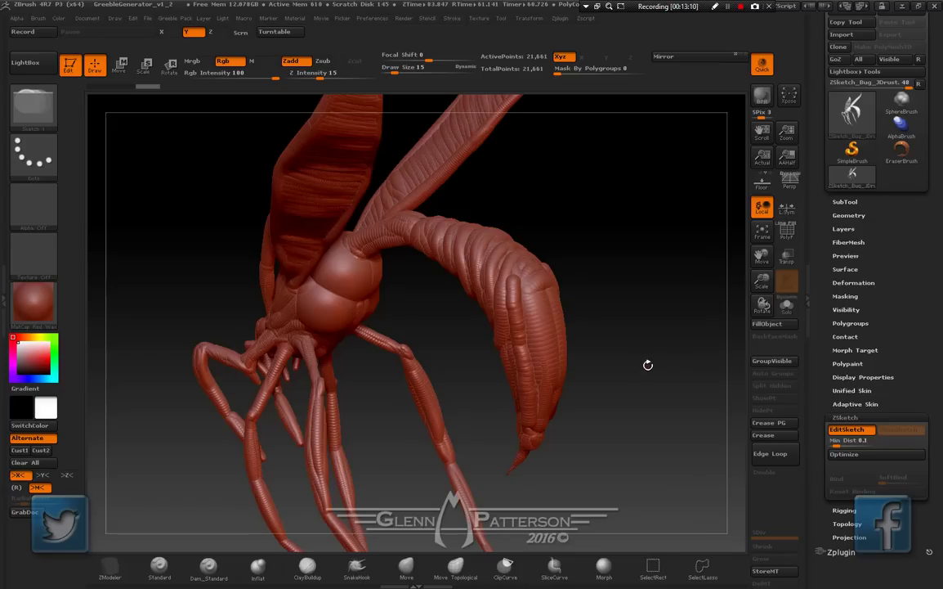
{"action": "key", "text": "ctrl+z"}
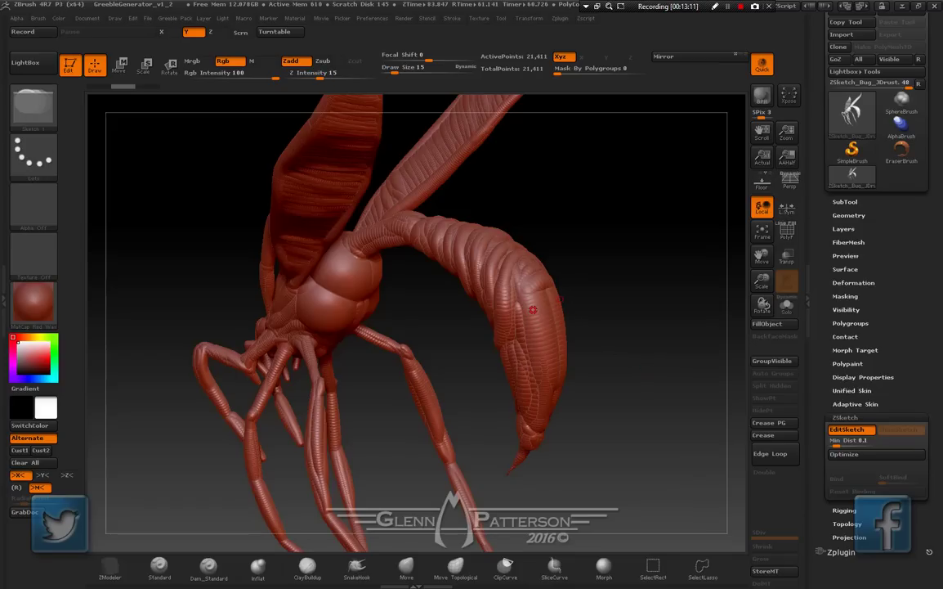
Set the draw size to 24 and sketch three lengthwise ZSketch strokes down the insect's abdomen
{"action": "key", "text": "space"}
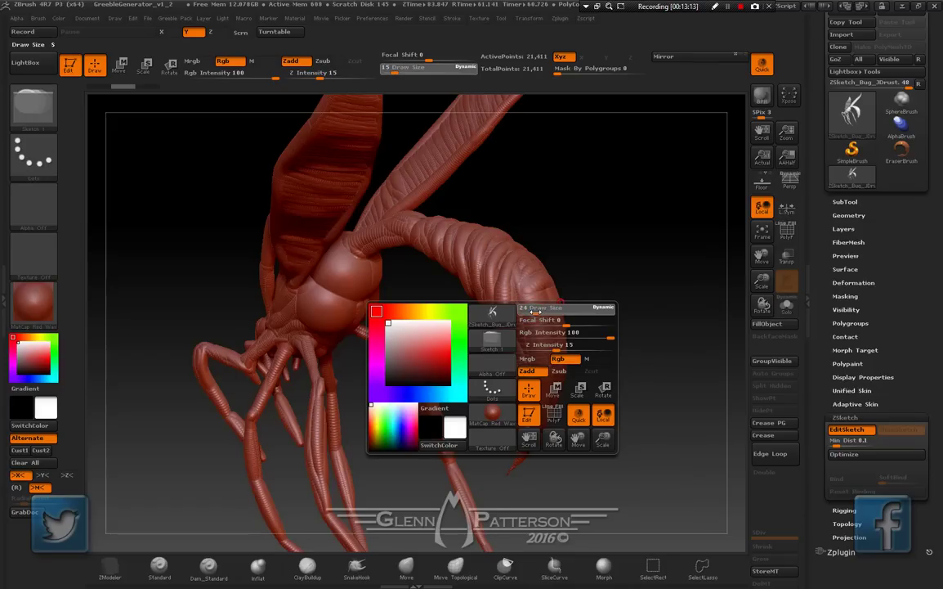
{"action": "left_click_drag", "start_coordinate": [535, 312], "coordinate": [536, 312]}
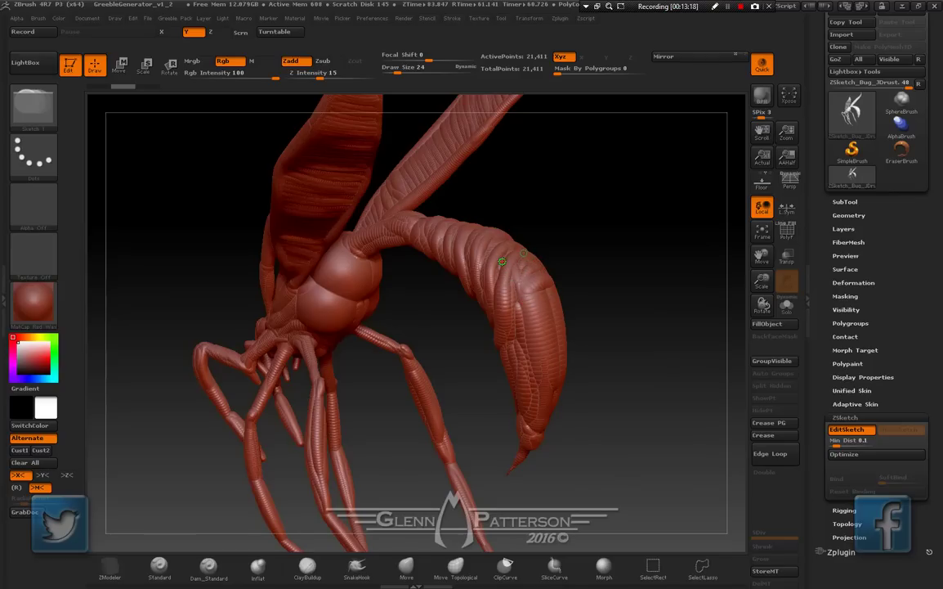
{"action": "mouse_move", "coordinate": [502, 254]}
{"action": "left_mouse_down"}
{"action": "mouse_move", "coordinate": [508, 350]}
{"action": "mouse_move", "coordinate": [527, 413]}
{"action": "left_mouse_up"}
{"action": "left_click_drag", "start_coordinate": [536, 292], "coordinate": [535, 380]}
{"action": "mouse_move", "coordinate": [550, 344]}
{"action": "left_mouse_down"}
{"action": "mouse_move", "coordinate": [546, 407]}
{"action": "mouse_move", "coordinate": [525, 436]}
{"action": "left_mouse_up"}
Sketch three short strokes across the upper abdomen from the opposite side, and smooth the bulging strokes near the stinger
{"action": "mouse_move", "coordinate": [655, 380]}
{"action": "left_mouse_down"}
{"action": "mouse_move", "coordinate": [449, 380]}
{"action": "mouse_move", "coordinate": [482, 385]}
{"action": "left_mouse_up"}
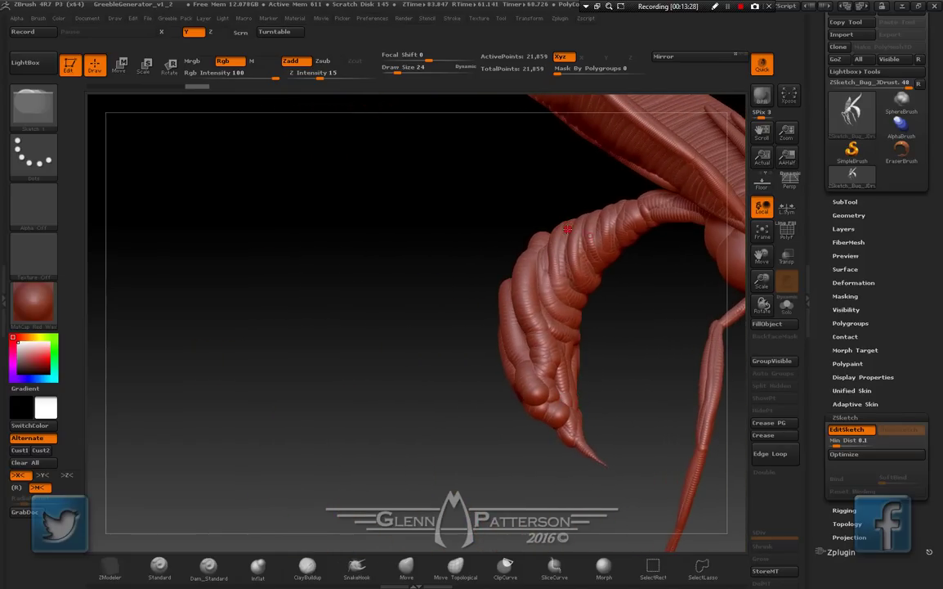
{"action": "left_click_drag", "start_coordinate": [564, 228], "coordinate": [576, 306]}
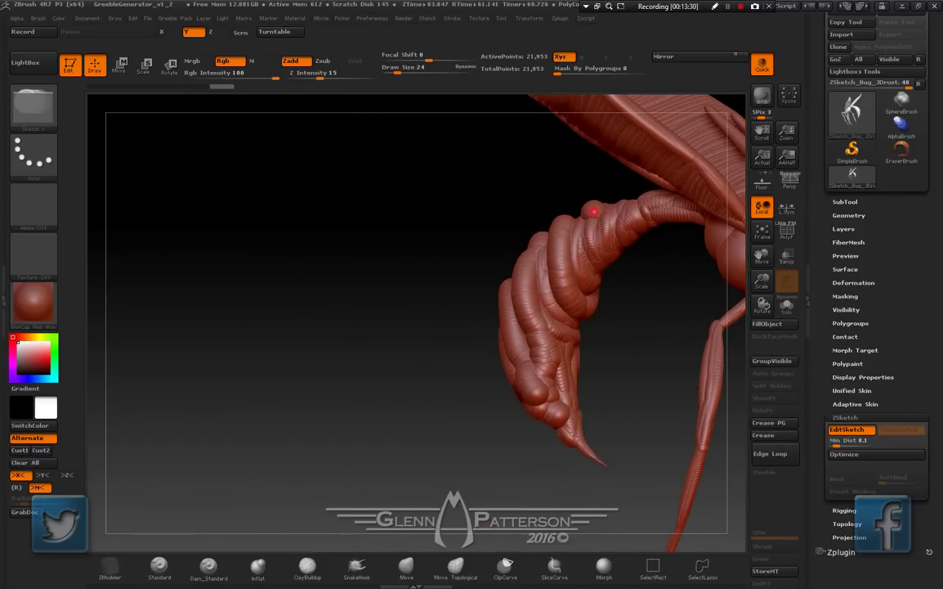
{"action": "left_click_drag", "start_coordinate": [595, 212], "coordinate": [602, 254]}
{"action": "left_click_drag", "start_coordinate": [625, 206], "coordinate": [633, 238]}
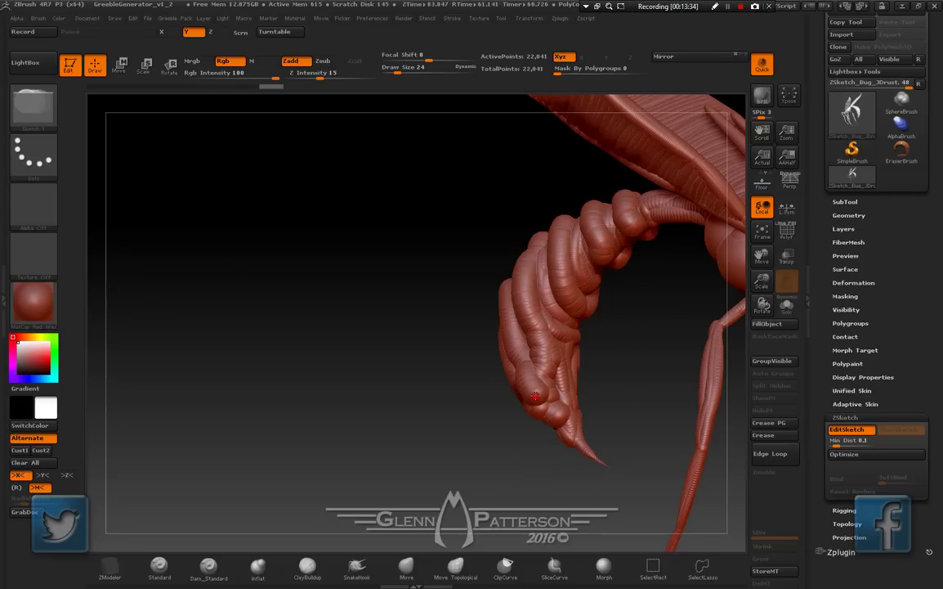
{"action": "key", "text": "shift"}
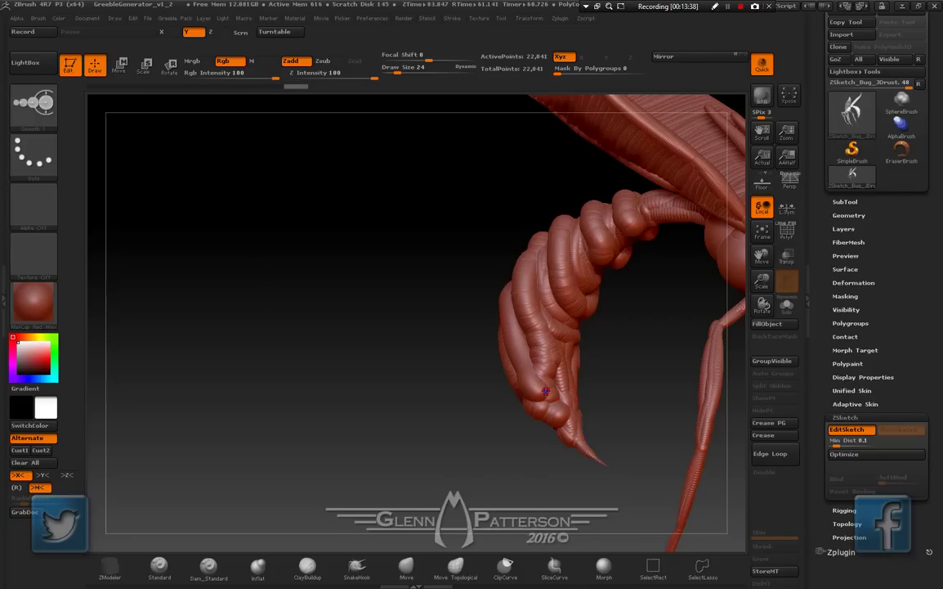
{"action": "left_click_drag", "start_coordinate": [549, 401], "coordinate": [537, 349], "text": "shift"}
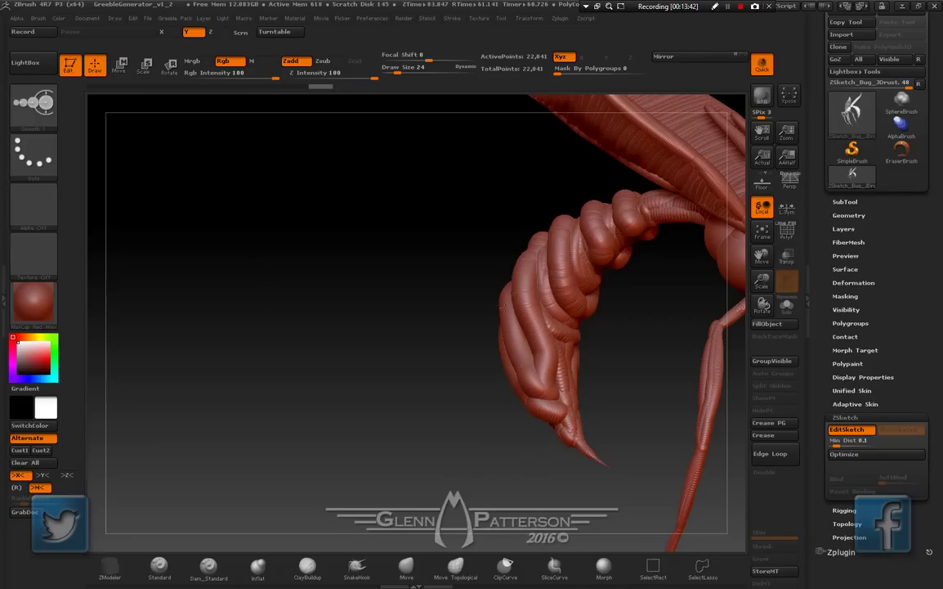
Sketch more strokes over the insect's abdomen, and smooth the strokes on its upper part and along its outer curve
{"action": "left_click_drag", "start_coordinate": [459, 251], "coordinate": [520, 226]}
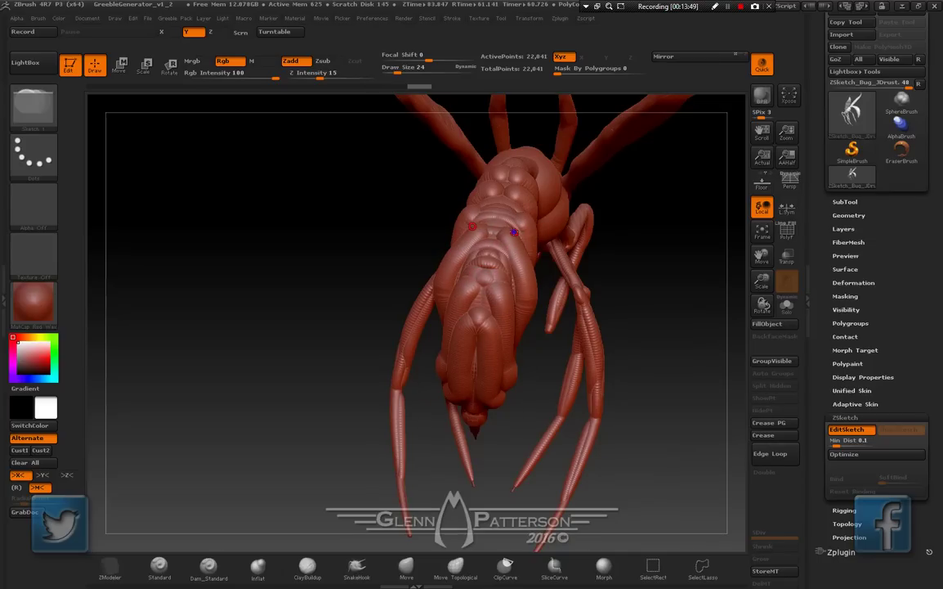
{"action": "right_click_drag", "start_coordinate": [515, 232], "coordinate": [501, 209]}
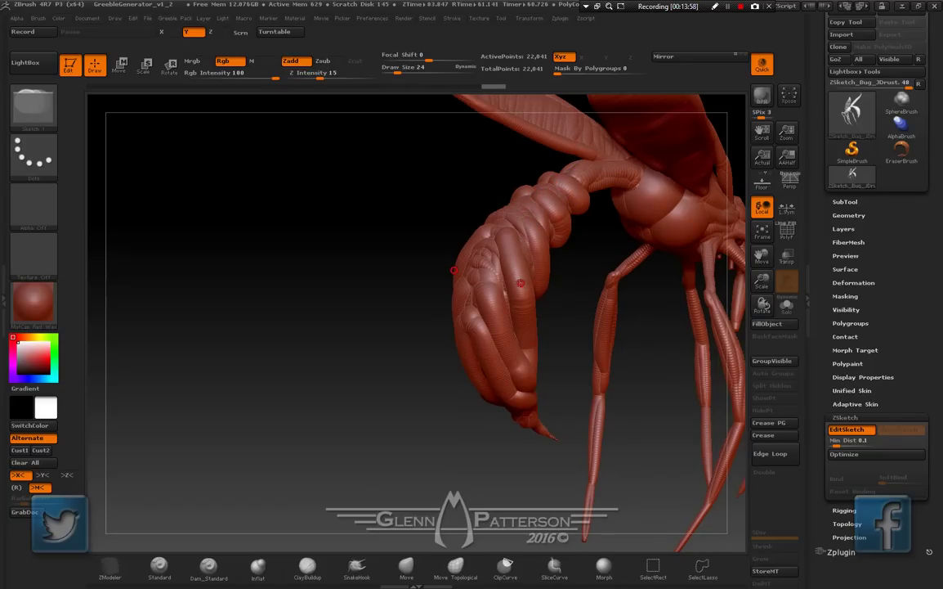
{"action": "mouse_move", "coordinate": [468, 269]}
{"action": "left_mouse_down"}
{"action": "mouse_move", "coordinate": [474, 265]}
{"action": "mouse_move", "coordinate": [449, 260]}
{"action": "mouse_move", "coordinate": [468, 276]}
{"action": "left_mouse_up"}
{"action": "key", "text": "shift"}
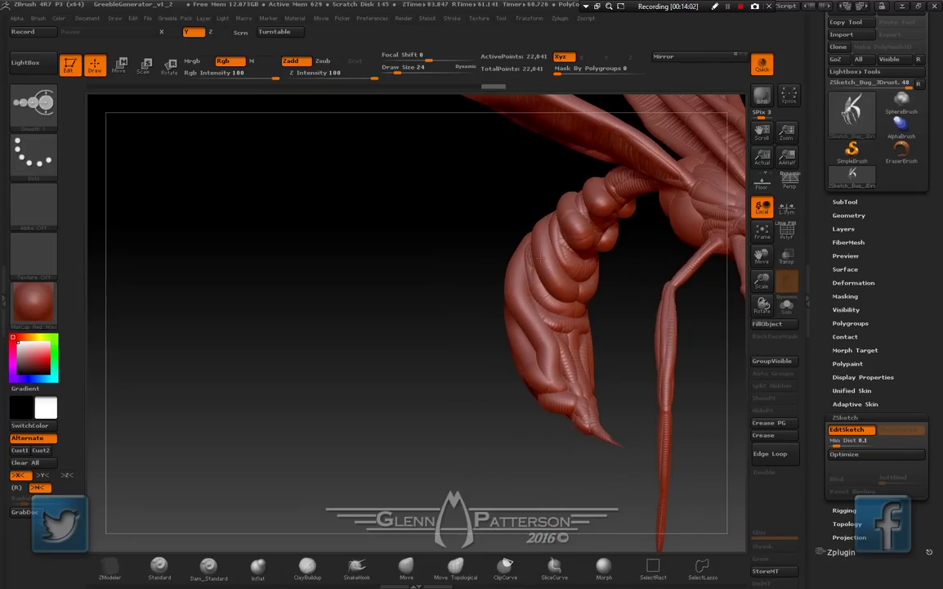
{"action": "left_click_drag", "start_coordinate": [583, 249], "coordinate": [569, 219], "text": "shift"}
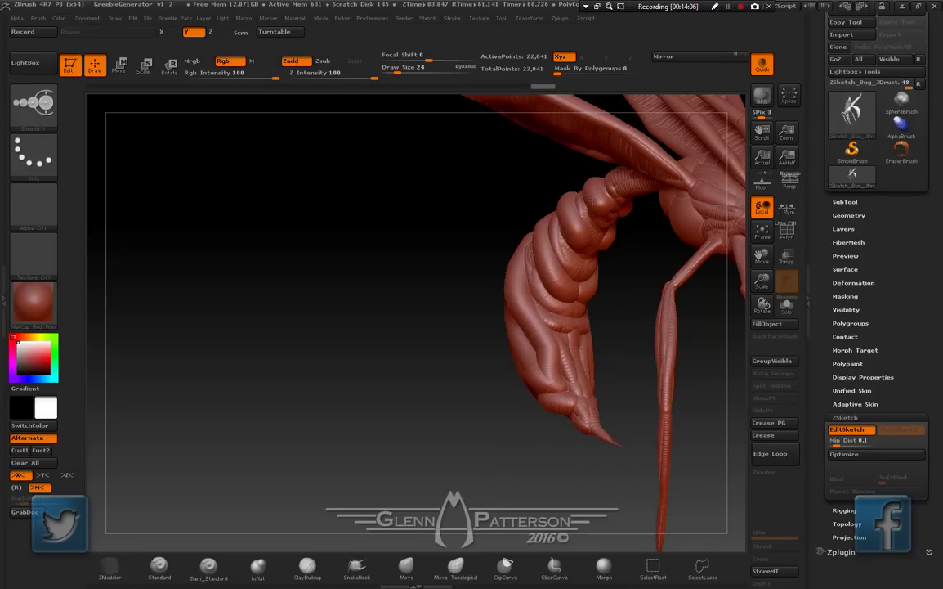
{"action": "left_click_drag", "start_coordinate": [522, 236], "coordinate": [488, 297]}
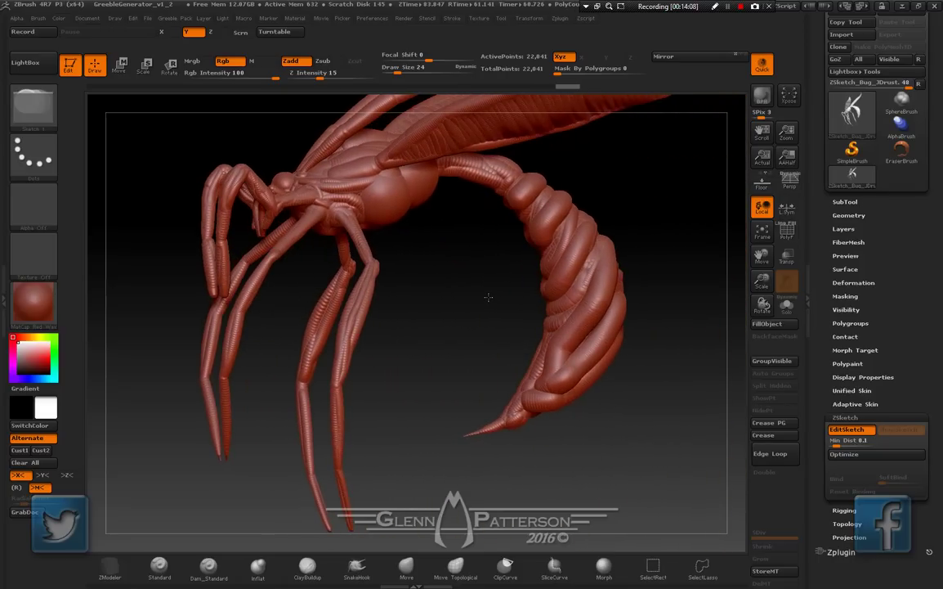
{"action": "key", "text": "shift"}
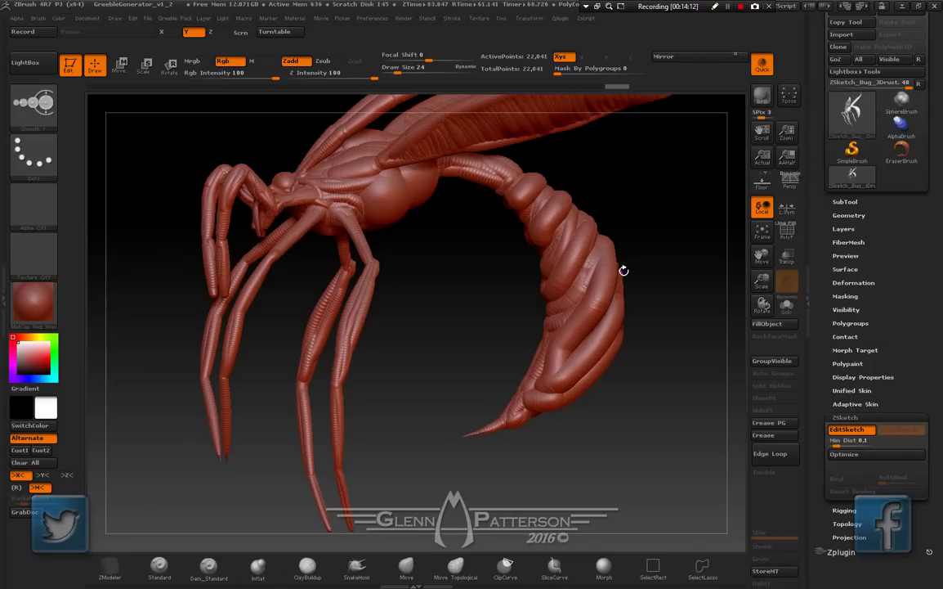
Examine the sketched insect's legs, head and abdomen from the side, front and behind
{"action": "mouse_move", "coordinate": [645, 385]}
{"action": "left_mouse_down"}
{"action": "mouse_move", "coordinate": [550, 372]}
{"action": "mouse_move", "coordinate": [599, 373]}
{"action": "left_mouse_up"}
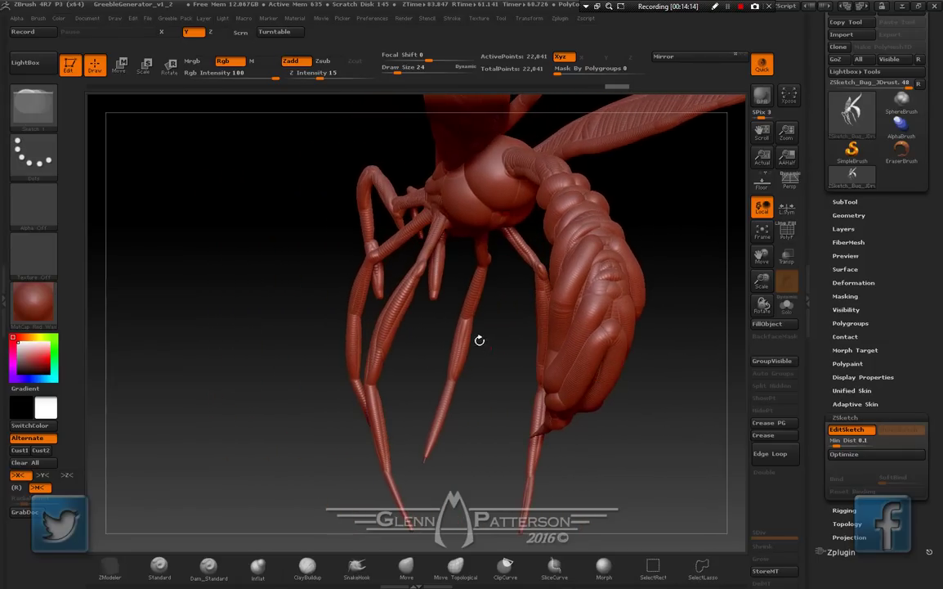
{"action": "left_click_drag", "start_coordinate": [487, 388], "coordinate": [555, 426]}
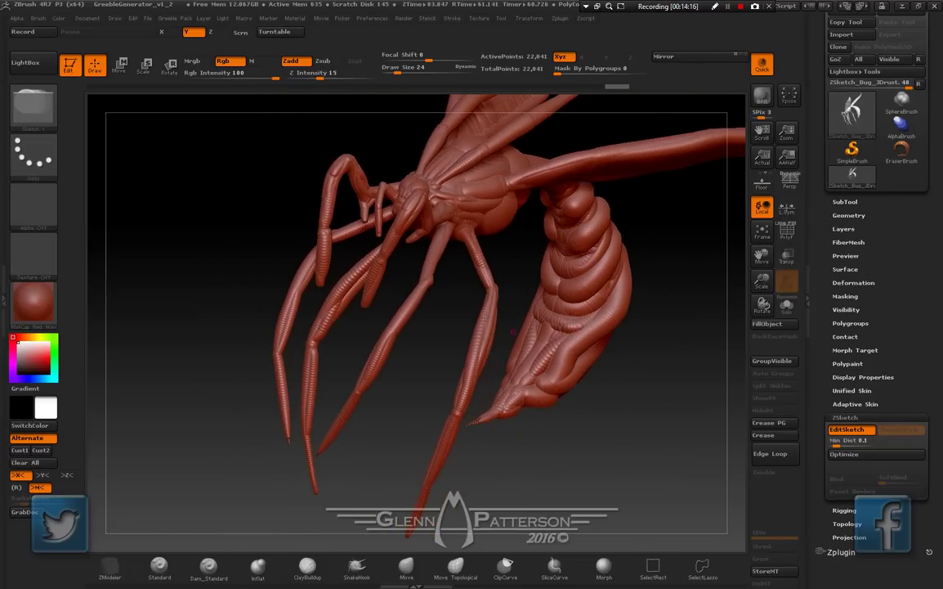
{"action": "right_click_drag", "start_coordinate": [414, 238], "coordinate": [439, 197]}
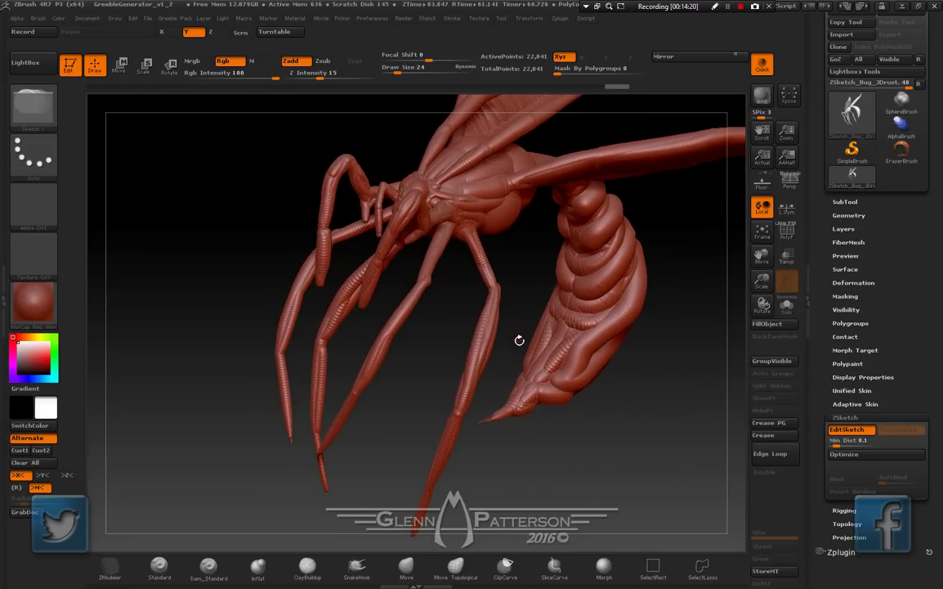
{"action": "left_click_drag", "start_coordinate": [519, 340], "coordinate": [488, 280]}
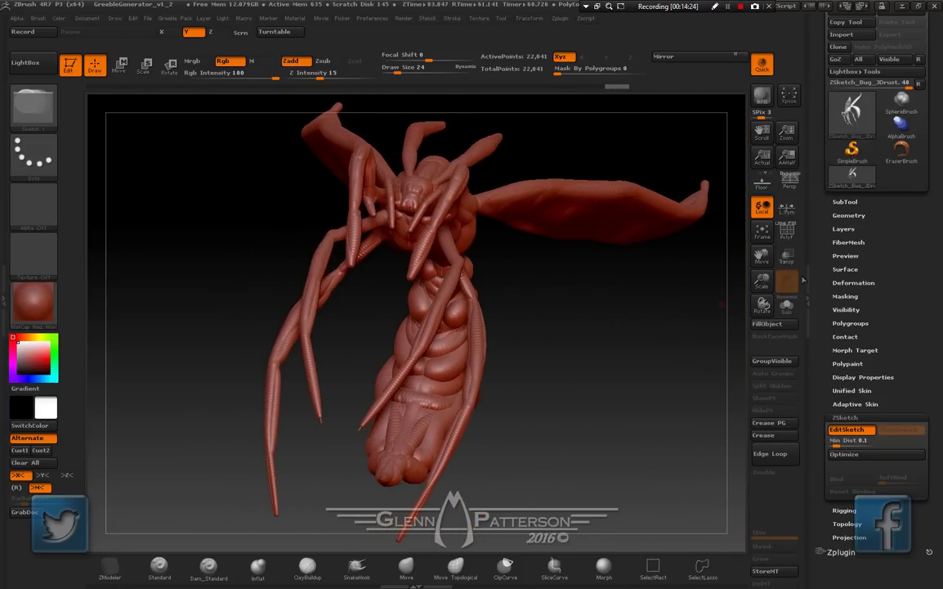
{"action": "left_click", "coordinate": [762, 231]}
{"action": "left_click_drag", "start_coordinate": [638, 356], "coordinate": [549, 373]}
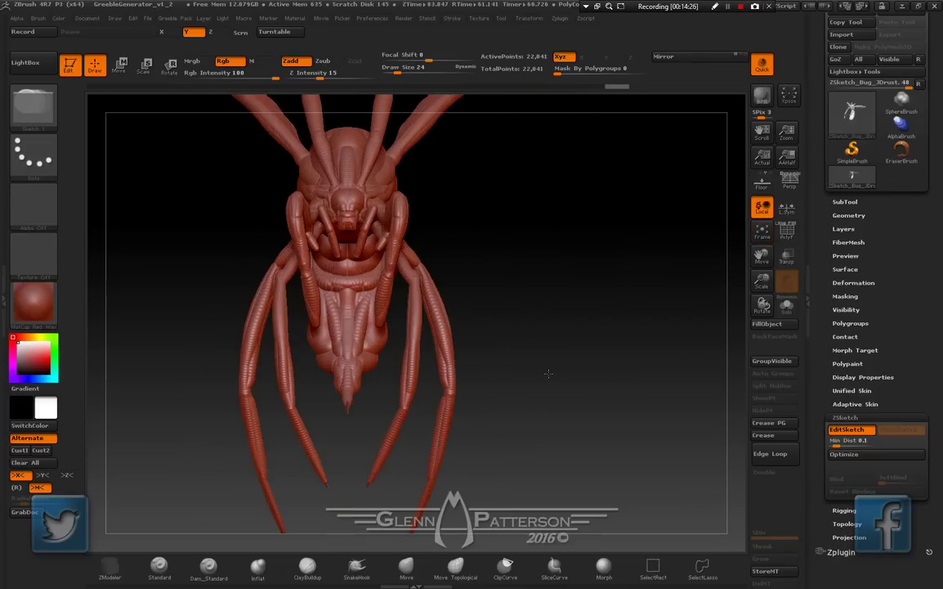
{"action": "left_click_drag", "start_coordinate": [596, 333], "coordinate": [561, 394]}
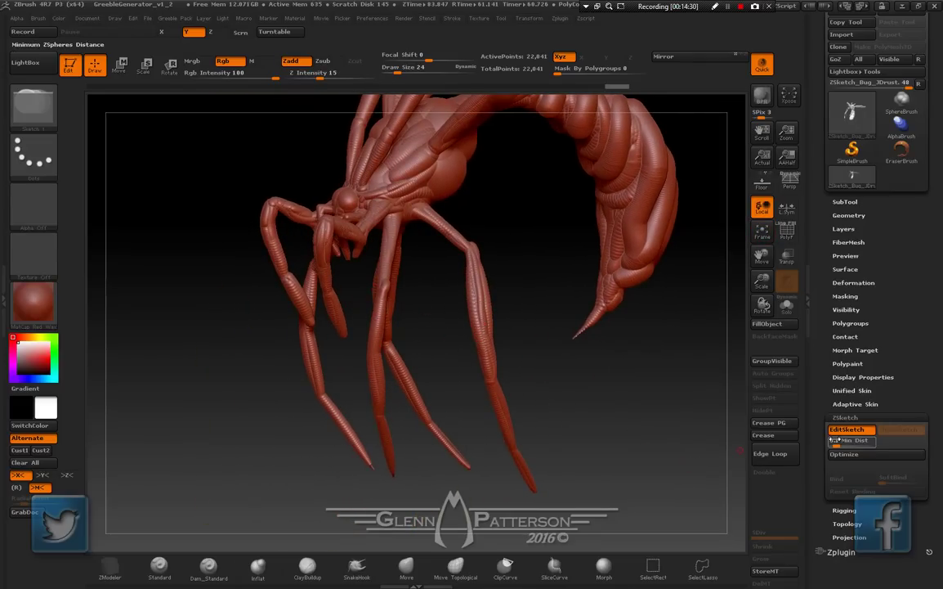
Switch off EditSketch, turn on ShowSketch over the ZSphere armature, and enable Bind
{"action": "left_click", "coordinate": [847, 429]}
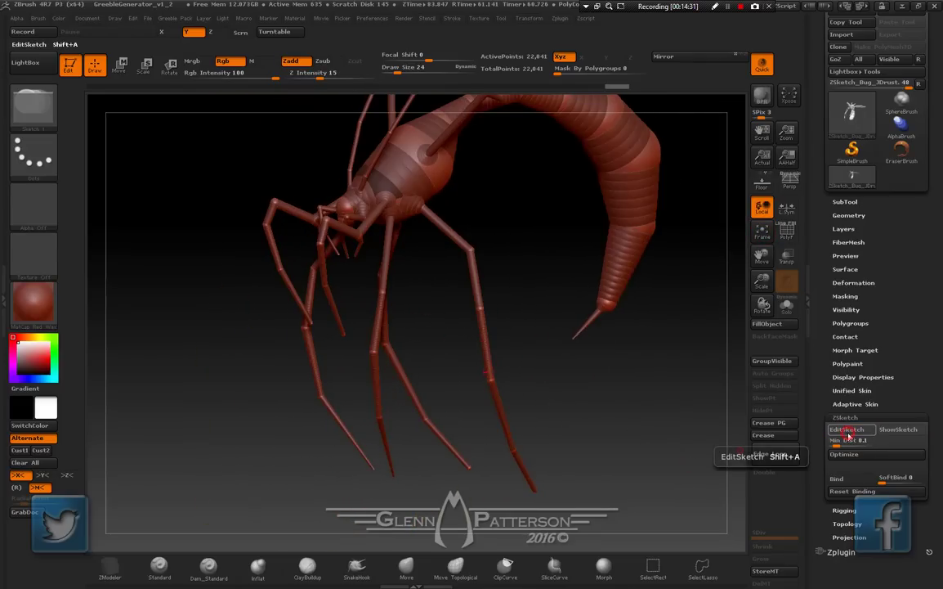
{"action": "left_click", "coordinate": [900, 430]}
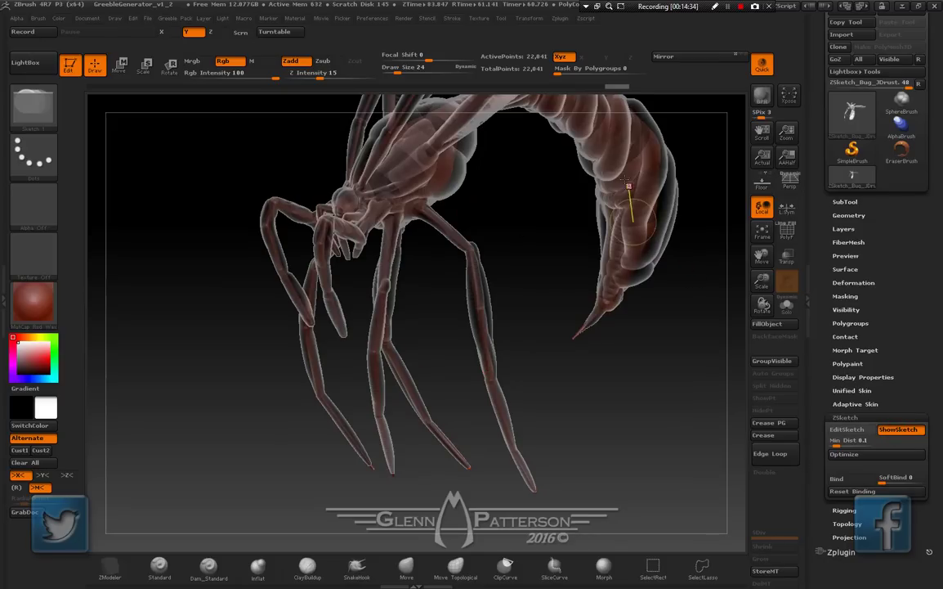
{"action": "left_click", "coordinate": [859, 479]}
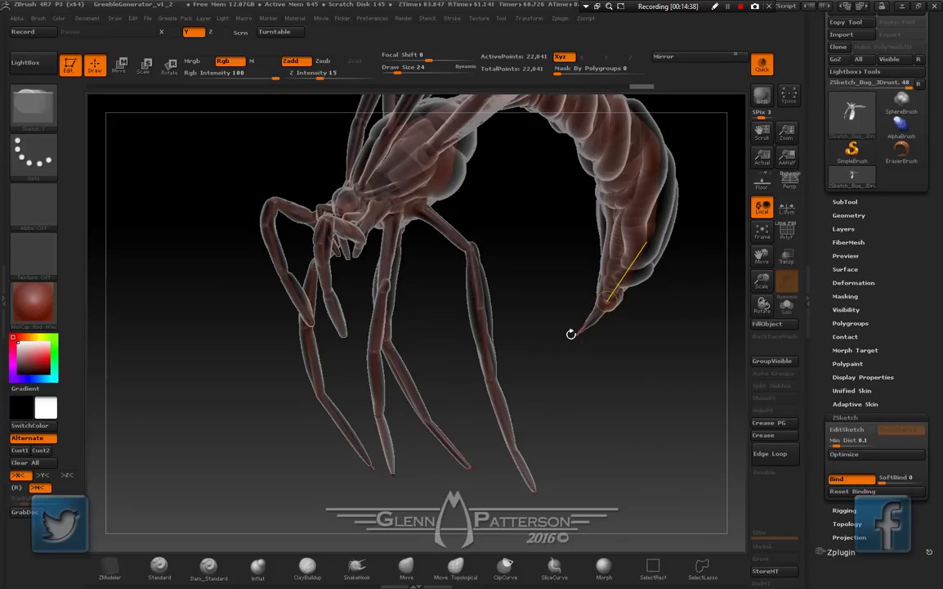
Switch to Rotate mode, swing the rear leg outward, and bend its lower segment inward
{"action": "left_click_drag", "start_coordinate": [548, 315], "coordinate": [570, 315]}
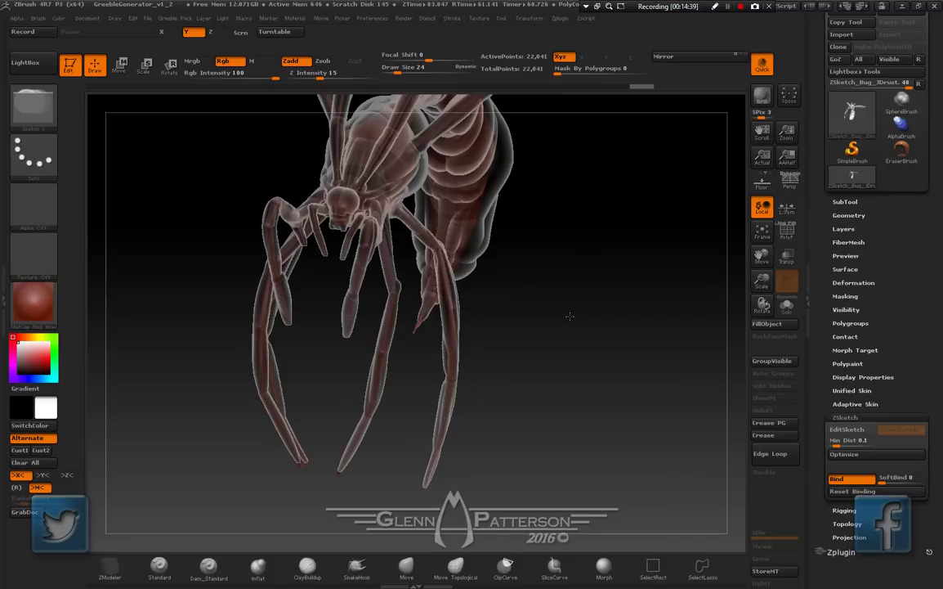
{"action": "left_click", "coordinate": [169, 67]}
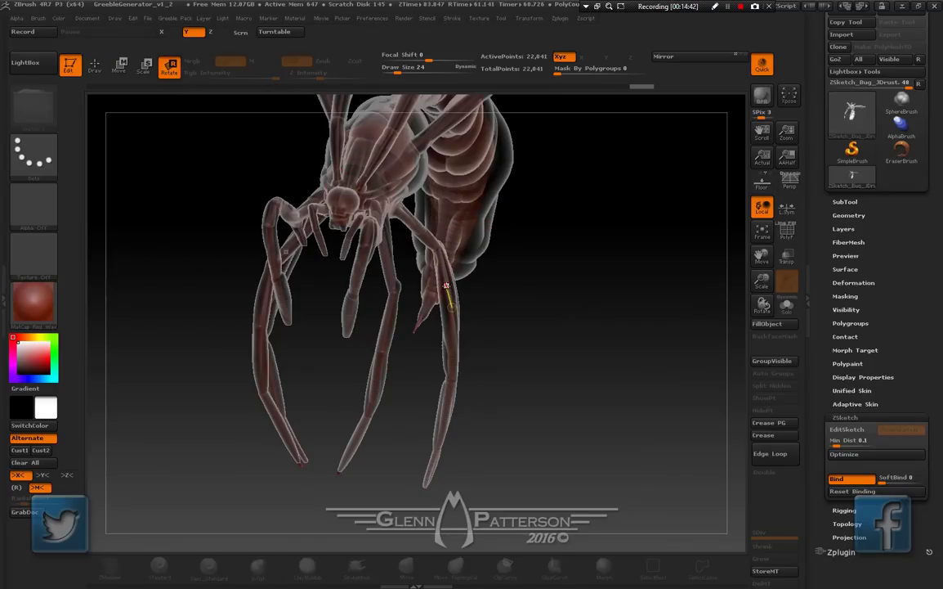
{"action": "left_click_drag", "start_coordinate": [447, 288], "coordinate": [479, 279]}
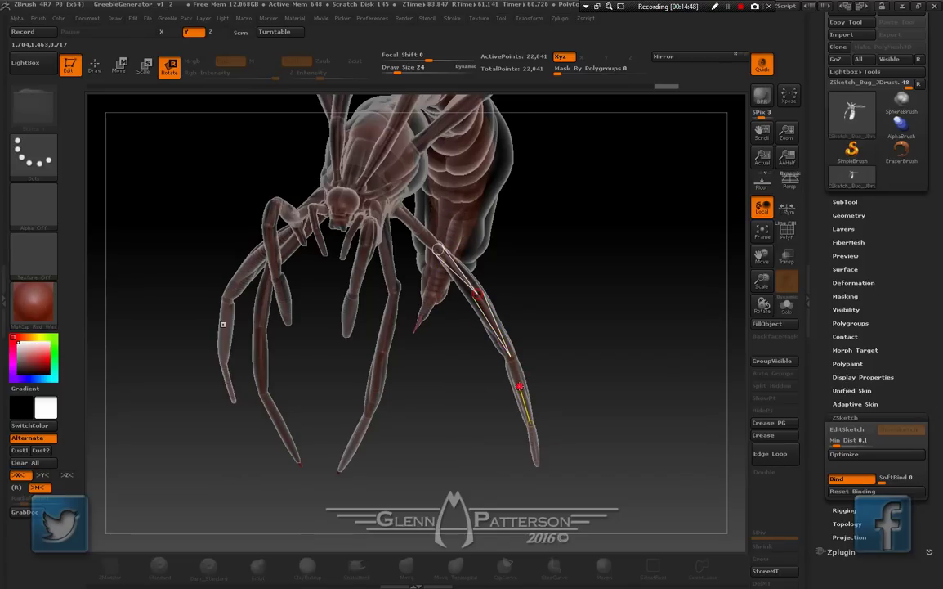
{"action": "left_click_drag", "start_coordinate": [520, 387], "coordinate": [475, 374]}
Try to swing the middle leg outward and bend its lower segment, and undo the rotations
{"action": "left_click_drag", "start_coordinate": [574, 408], "coordinate": [623, 302]}
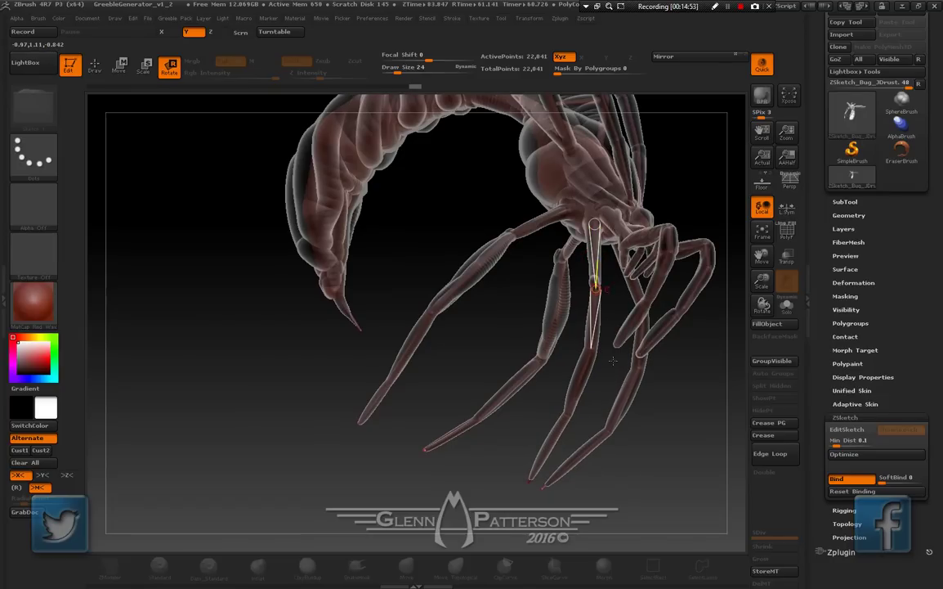
{"action": "left_click_drag", "start_coordinate": [692, 457], "coordinate": [659, 454]}
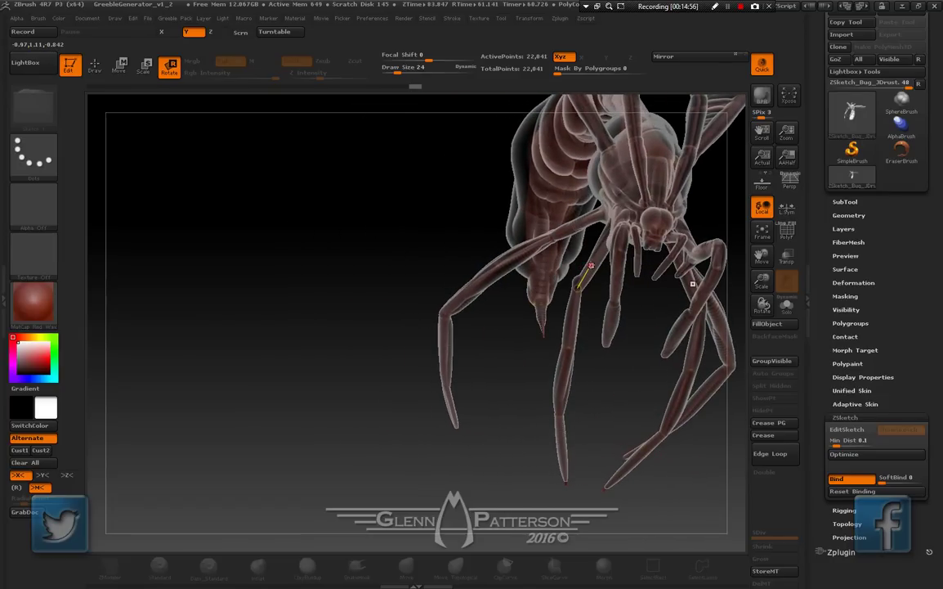
{"action": "left_click_drag", "start_coordinate": [591, 266], "coordinate": [563, 271]}
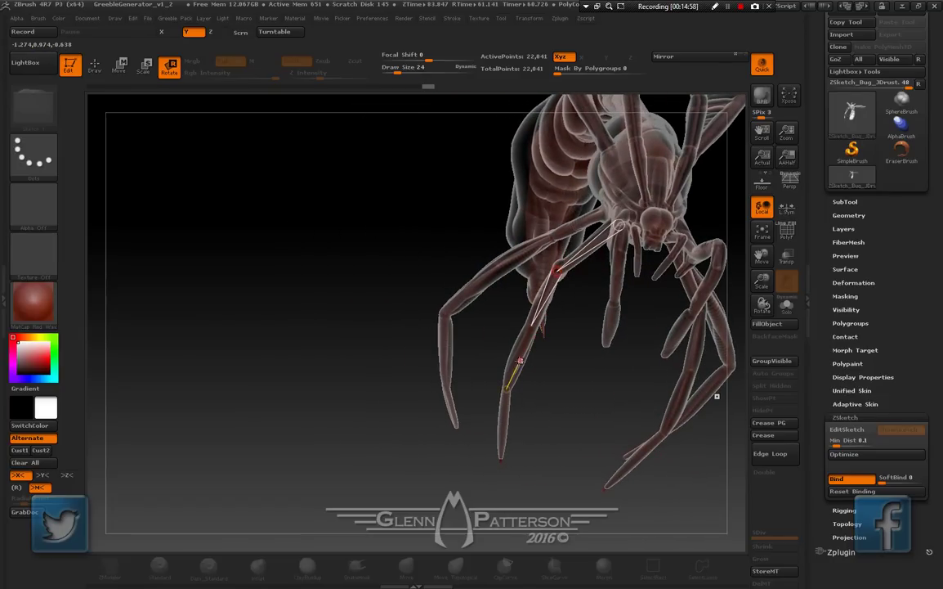
{"action": "mouse_move", "coordinate": [520, 361]}
{"action": "left_mouse_down"}
{"action": "mouse_move", "coordinate": [563, 347]}
{"action": "mouse_move", "coordinate": [499, 372]}
{"action": "mouse_move", "coordinate": [443, 421]}
{"action": "mouse_move", "coordinate": [399, 378]}
{"action": "mouse_move", "coordinate": [445, 364]}
{"action": "mouse_move", "coordinate": [529, 360]}
{"action": "left_mouse_up"}
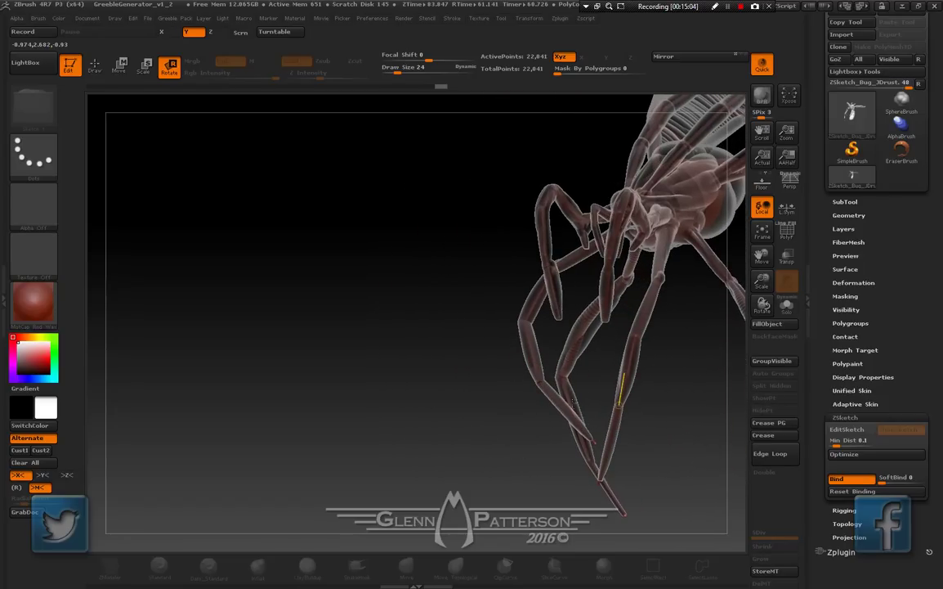
{"action": "left_click_drag", "start_coordinate": [595, 442], "coordinate": [572, 483]}
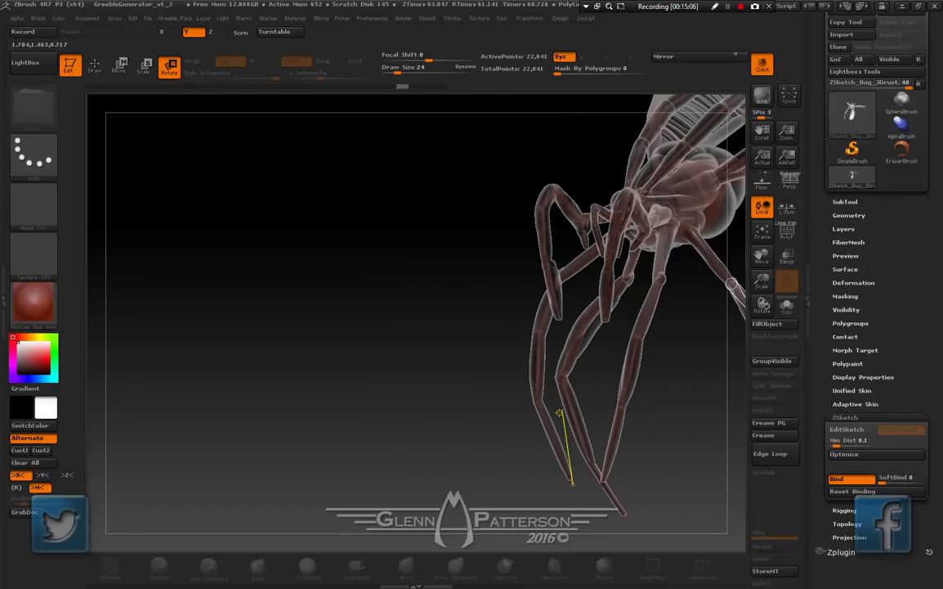
Rotate the middle leg outward from its upper joint and adjust the angle of its lower segment
{"action": "left_click_drag", "start_coordinate": [645, 313], "coordinate": [632, 334]}
{"action": "left_click_drag", "start_coordinate": [670, 373], "coordinate": [667, 349]}
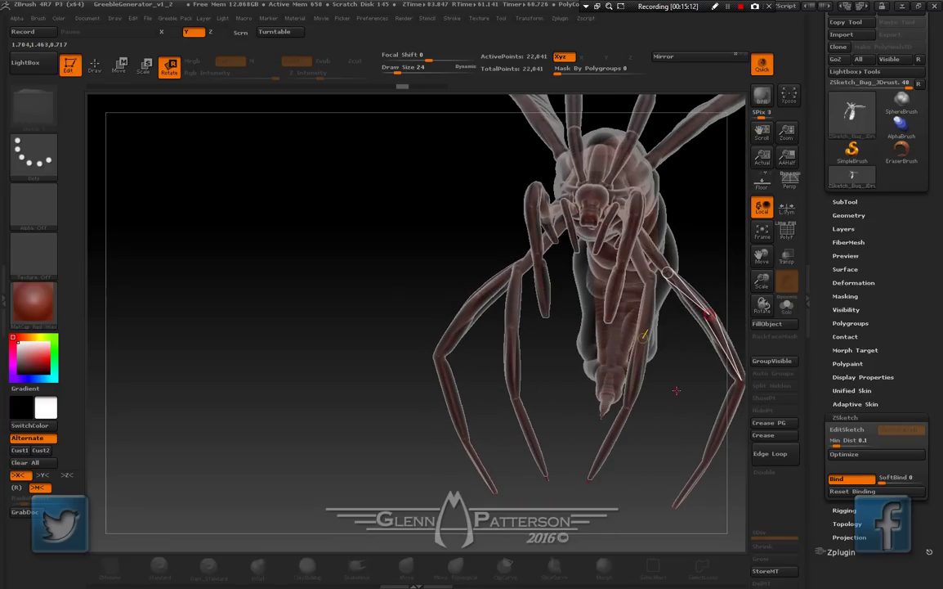
{"action": "left_click_drag", "start_coordinate": [676, 391], "coordinate": [622, 367]}
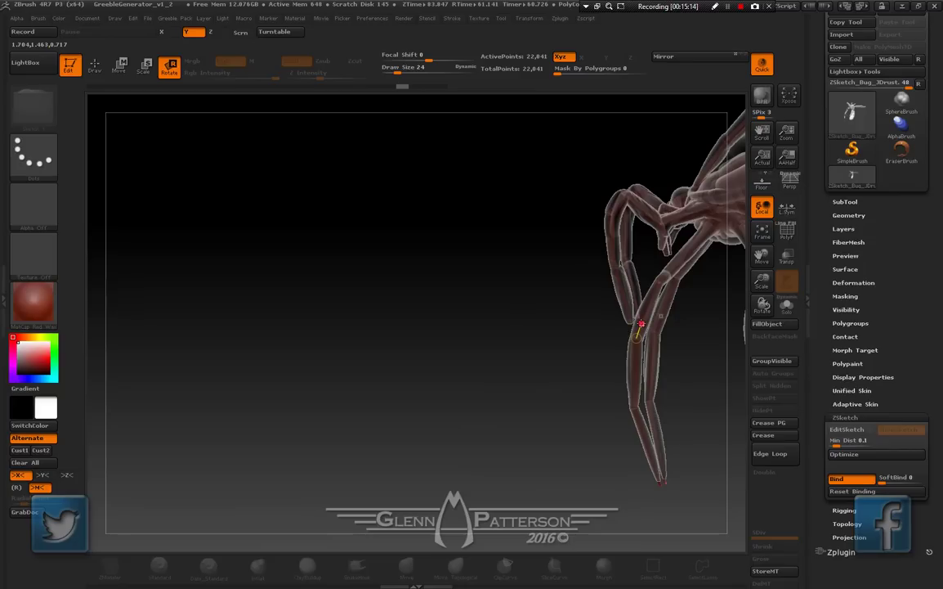
{"action": "left_click_drag", "start_coordinate": [642, 322], "coordinate": [667, 329]}
{"action": "left_click_drag", "start_coordinate": [553, 480], "coordinate": [618, 439]}
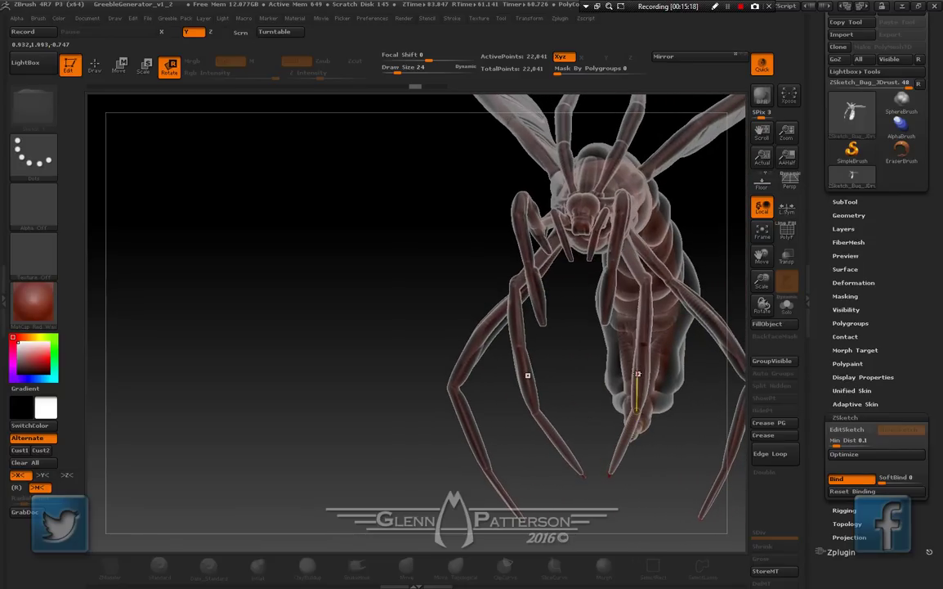
{"action": "left_click_drag", "start_coordinate": [638, 374], "coordinate": [650, 339]}
Rotate the front leg's middle segments outward and bend its tip segment back toward the body
{"action": "left_click_drag", "start_coordinate": [561, 415], "coordinate": [607, 421]}
{"action": "left_click_drag", "start_coordinate": [639, 213], "coordinate": [660, 211]}
{"action": "left_click_drag", "start_coordinate": [677, 256], "coordinate": [699, 258]}
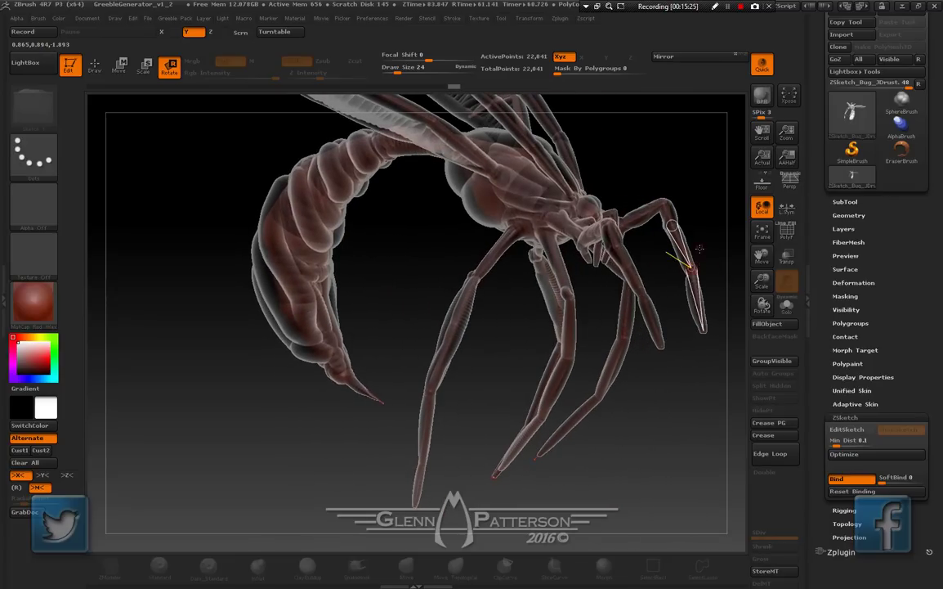
{"action": "left_click_drag", "start_coordinate": [697, 310], "coordinate": [661, 298]}
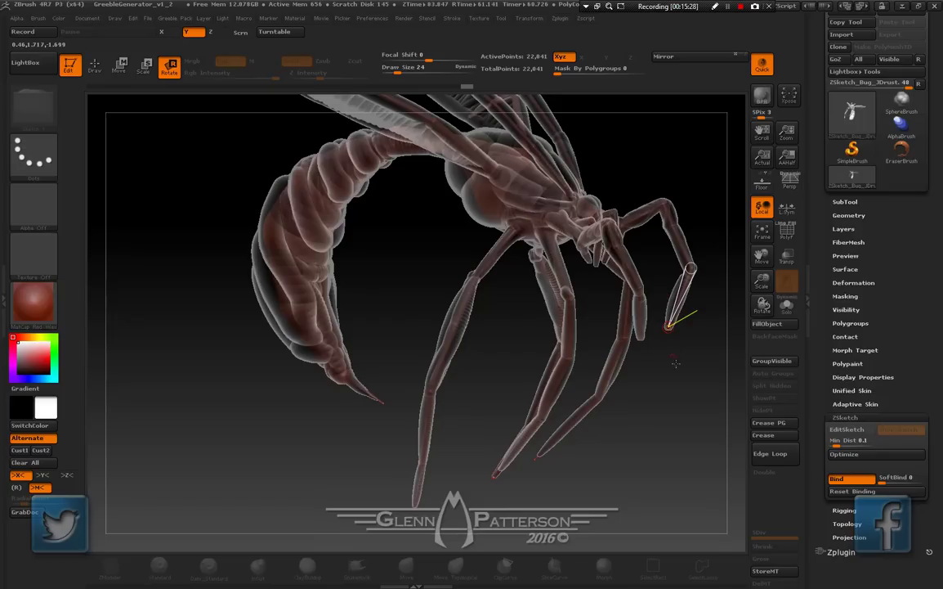
Rotate the antenna segments to bend the antennae, and swing the abdomen in toward the underside of the body
{"action": "left_click_drag", "start_coordinate": [688, 383], "coordinate": [623, 360]}
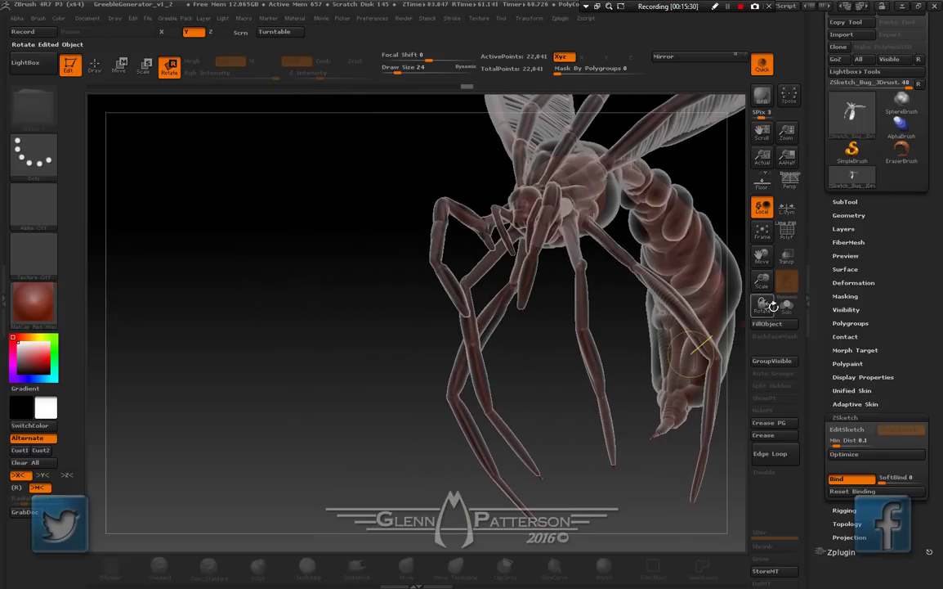
{"action": "left_click_drag", "start_coordinate": [693, 348], "coordinate": [583, 284]}
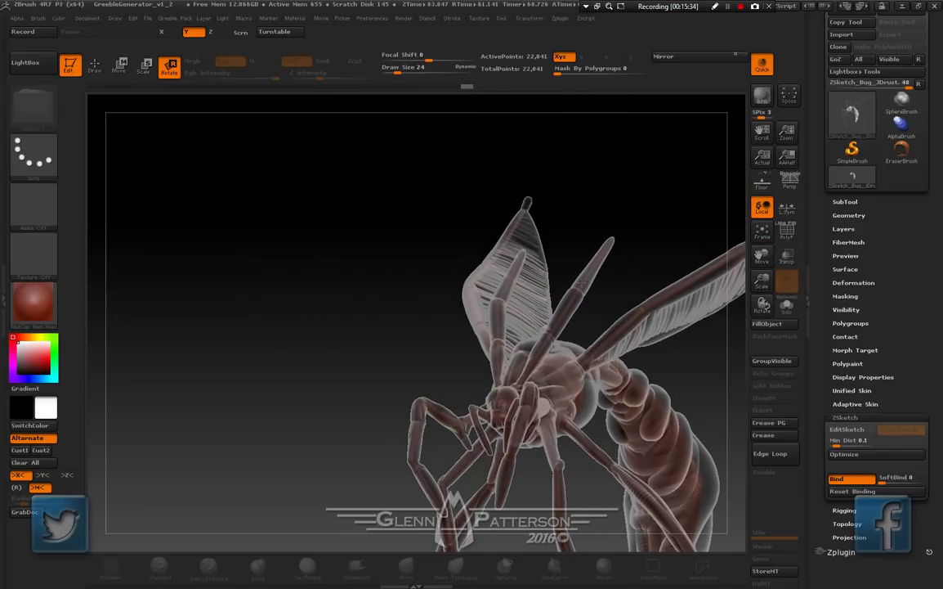
{"action": "left_click_drag", "start_coordinate": [647, 237], "coordinate": [655, 277]}
{"action": "left_click_drag", "start_coordinate": [495, 319], "coordinate": [480, 322]}
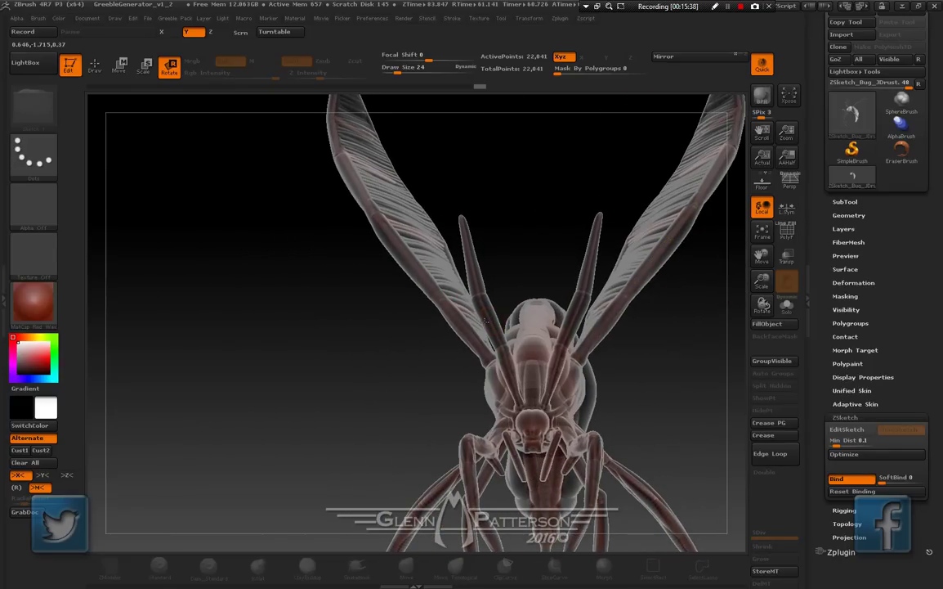
{"action": "left_click_drag", "start_coordinate": [679, 413], "coordinate": [735, 410]}
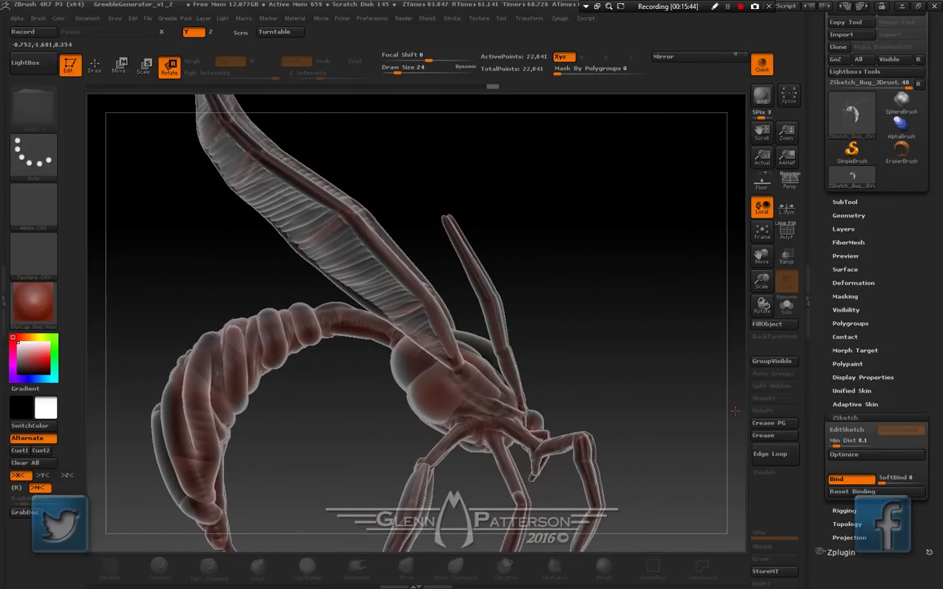
{"action": "left_click_drag", "start_coordinate": [269, 337], "coordinate": [273, 359]}
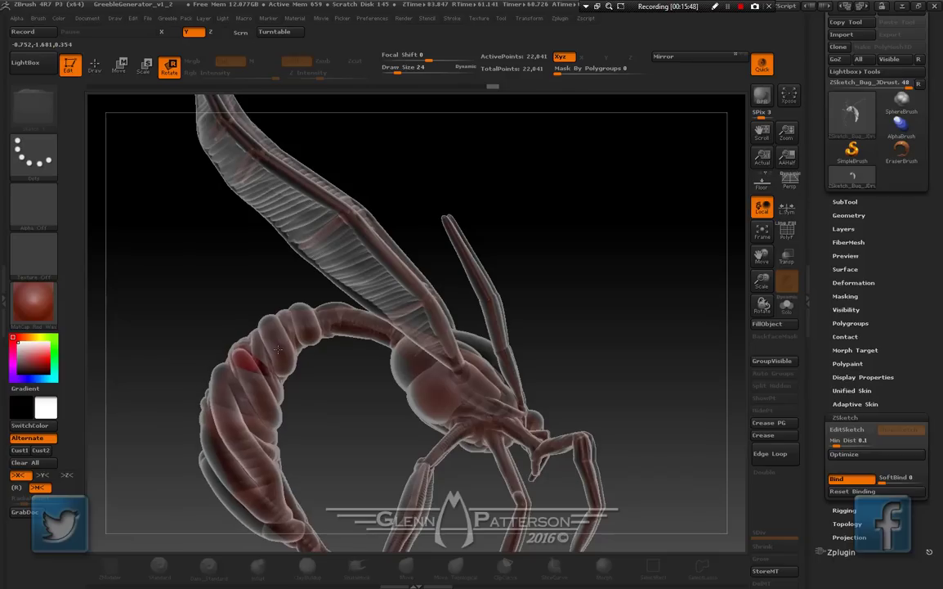
Rotate the outermost leg segments to bend the tips of the legs into feet
{"action": "left_click_drag", "start_coordinate": [629, 343], "coordinate": [537, 345]}
{"action": "left_click_drag", "start_coordinate": [759, 255], "coordinate": [878, 203]}
{"action": "left_click_drag", "start_coordinate": [655, 425], "coordinate": [668, 394]}
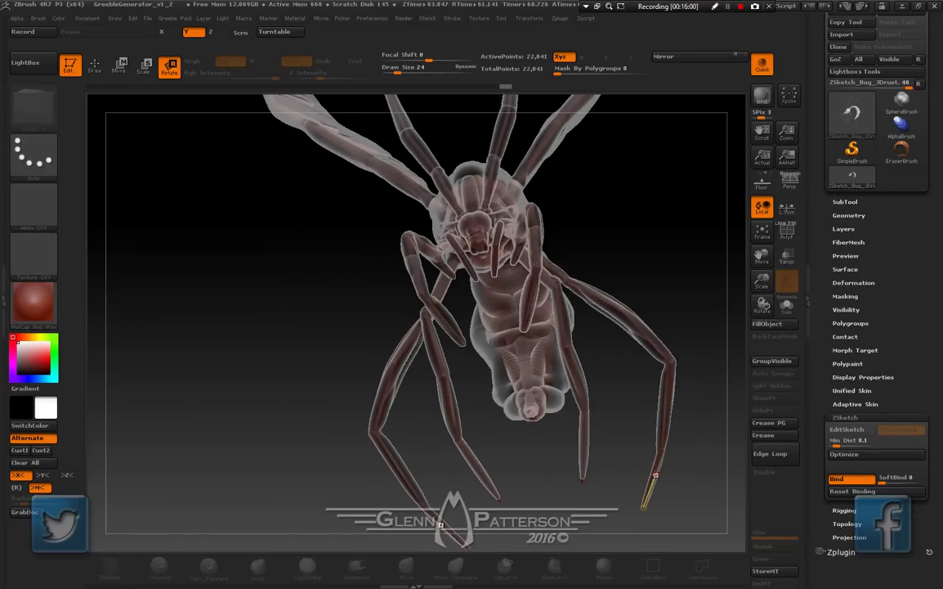
{"action": "left_click_drag", "start_coordinate": [654, 474], "coordinate": [635, 453]}
{"action": "left_click_drag", "start_coordinate": [630, 398], "coordinate": [673, 398]}
{"action": "left_click_drag", "start_coordinate": [660, 476], "coordinate": [633, 444]}
{"action": "left_click_drag", "start_coordinate": [685, 523], "coordinate": [698, 370]}
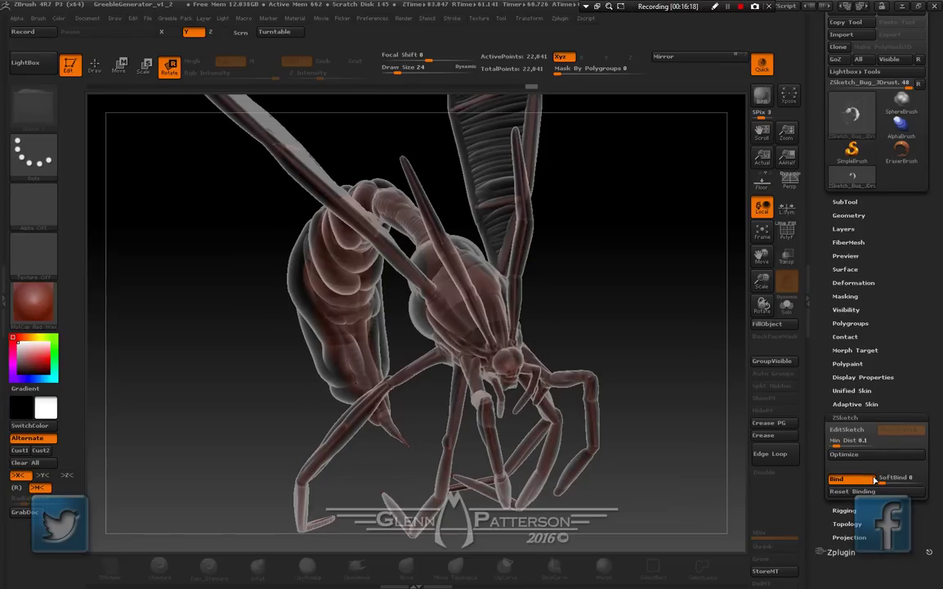
Unbind the posed insect sketch from its ZSphere armature and return to sketch editing
{"action": "left_click", "coordinate": [849, 429]}
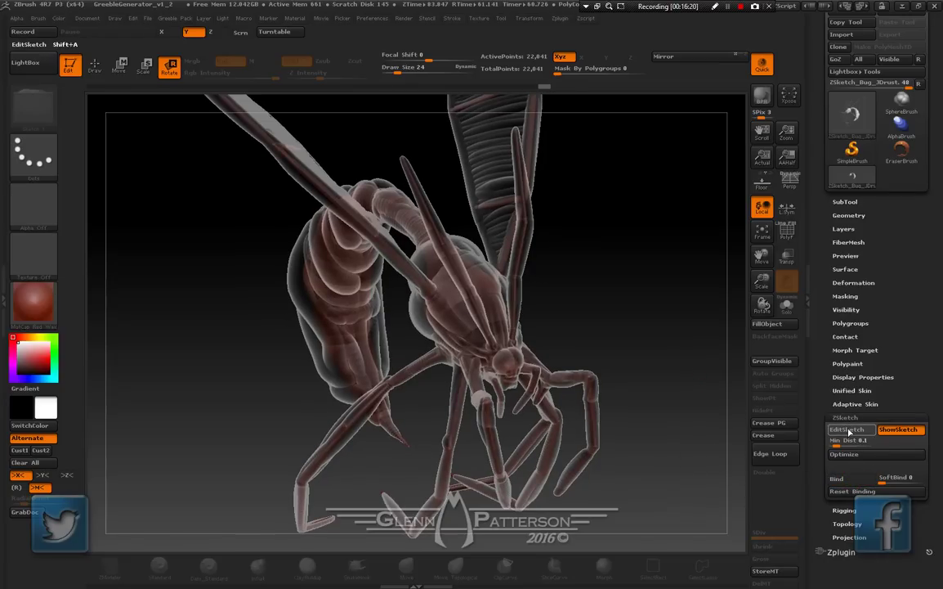
{"action": "left_click", "coordinate": [849, 430]}
{"action": "left_click_drag", "start_coordinate": [657, 330], "coordinate": [624, 306]}
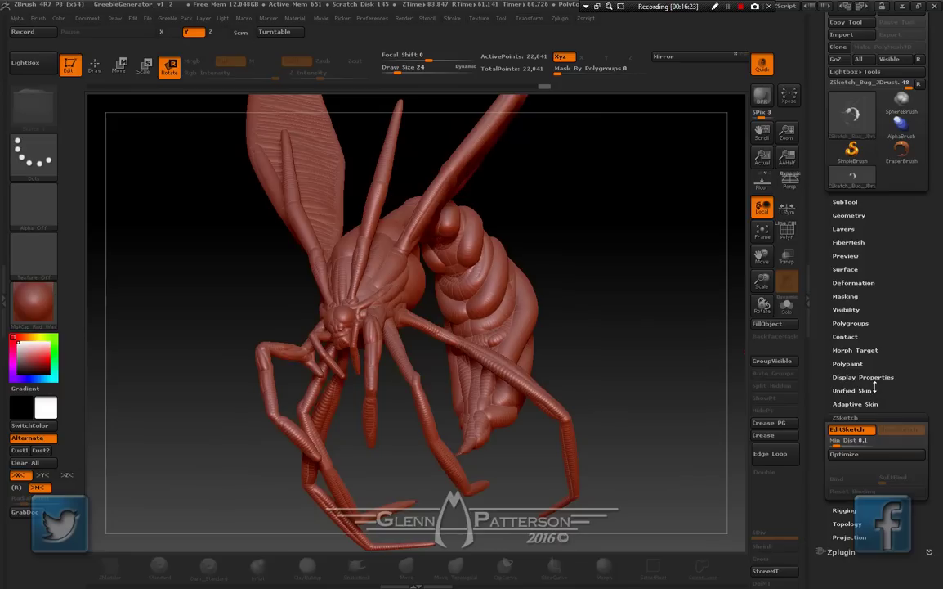
Preview the insect sketch as a unified skin at resolution 256
{"action": "left_click", "coordinate": [863, 390]}
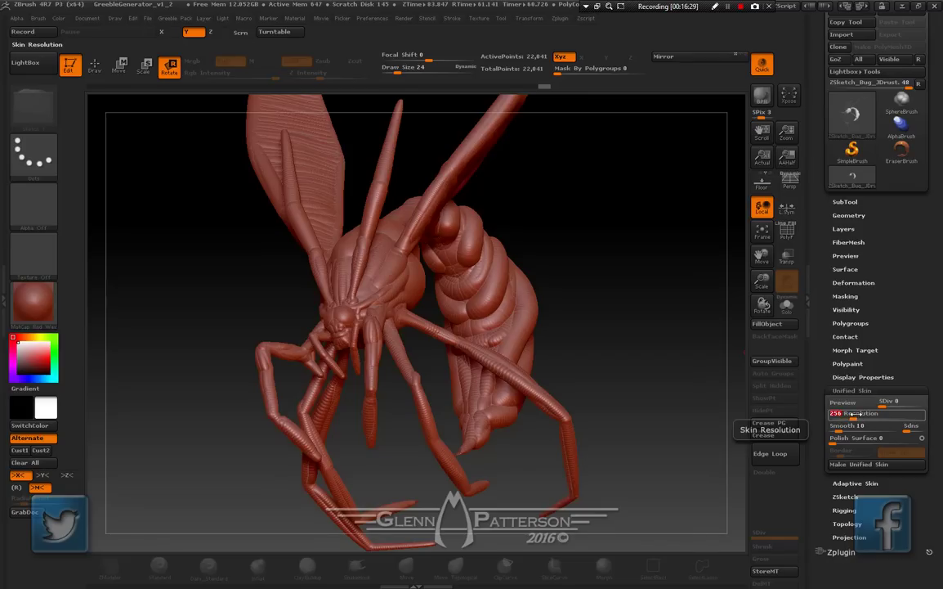
{"action": "left_click", "coordinate": [853, 404]}
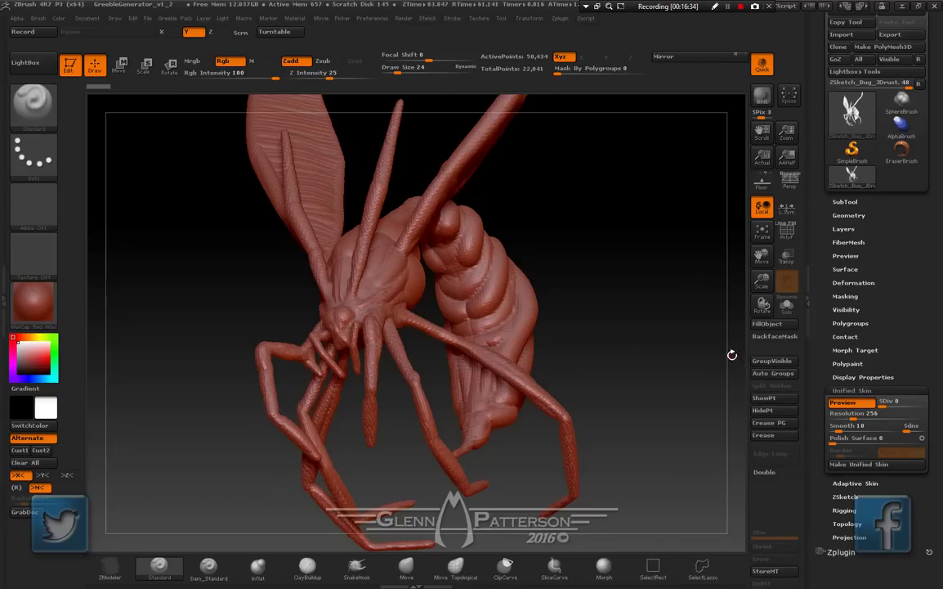
{"action": "left_click_drag", "start_coordinate": [733, 354], "coordinate": [709, 360]}
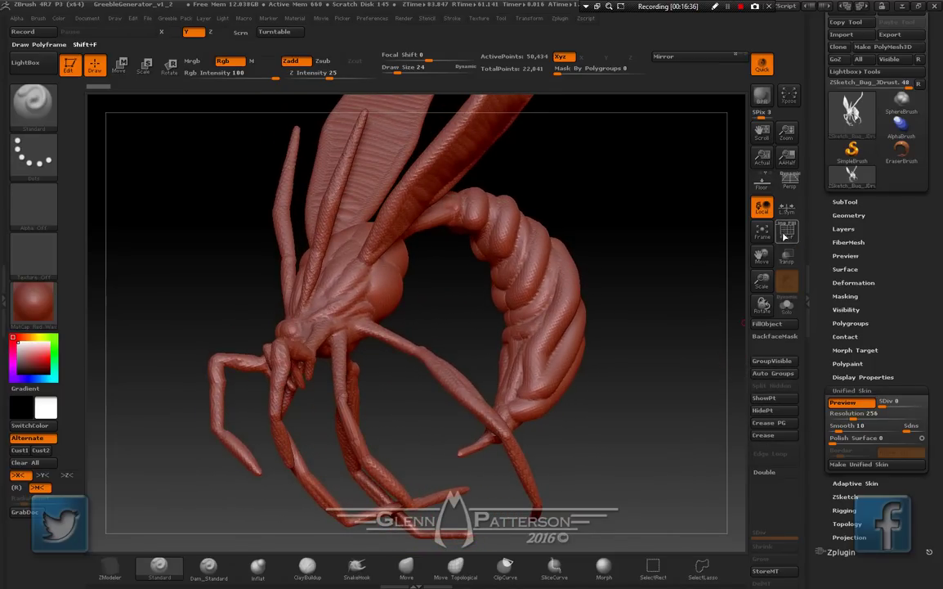
Turn on the polyframe display and inspect the previewed skin's wireframe and polygroups from several sides
{"action": "left_click", "coordinate": [785, 235]}
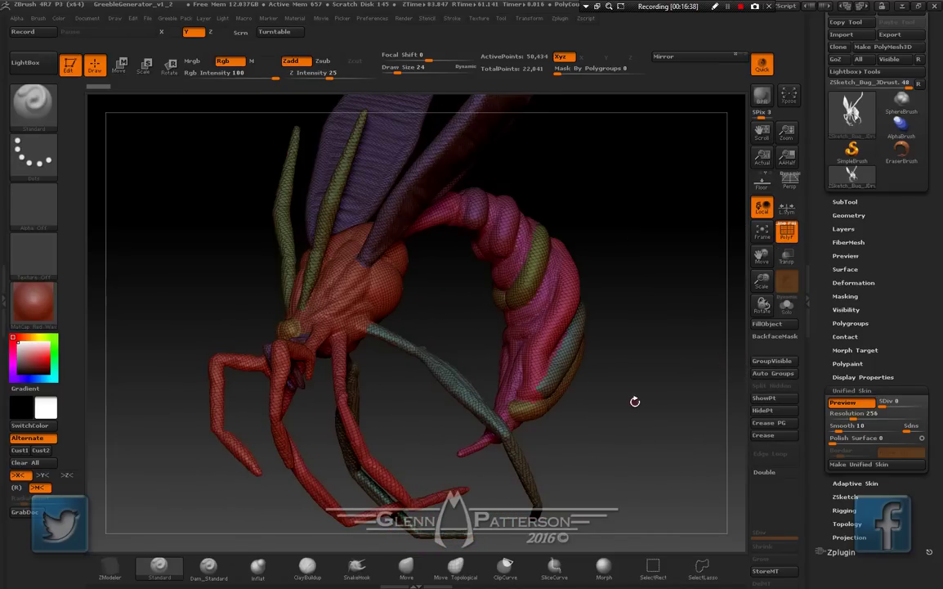
{"action": "left_click_drag", "start_coordinate": [634, 404], "coordinate": [566, 411]}
{"action": "left_click_drag", "start_coordinate": [593, 403], "coordinate": [660, 419]}
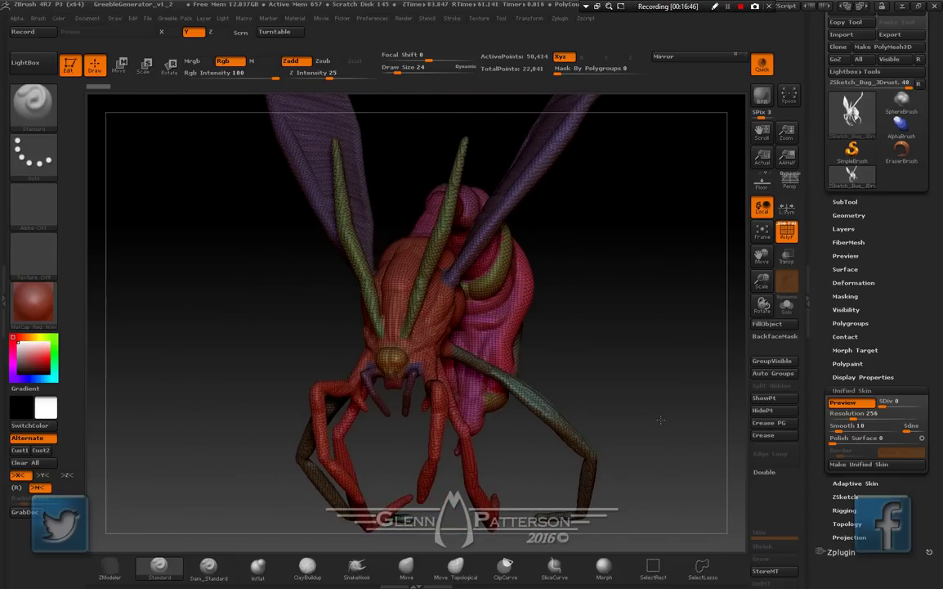
Generate the unified skin mesh from the ZSketch and load the resulting skin tool
{"action": "left_click", "coordinate": [865, 465]}
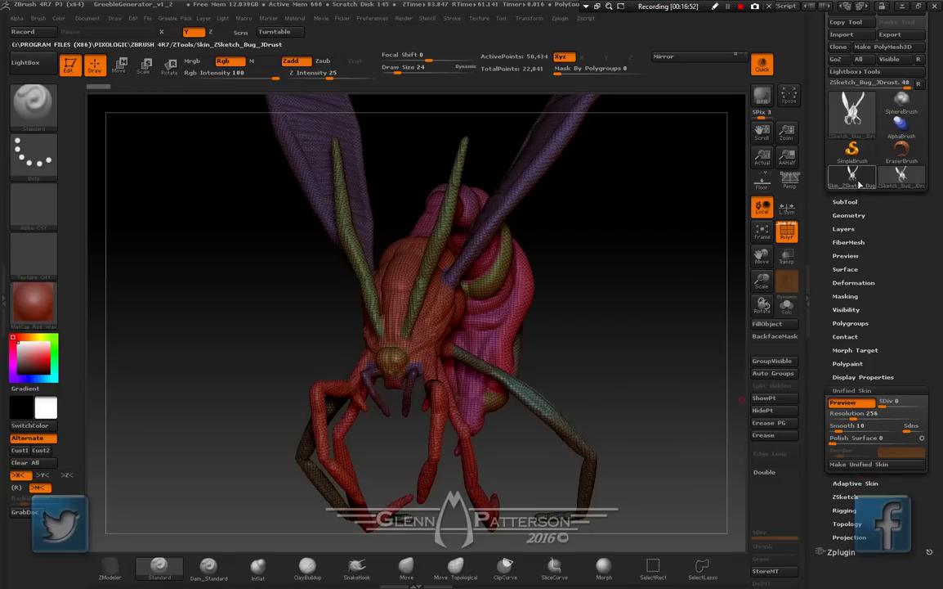
{"action": "left_click", "coordinate": [901, 175]}
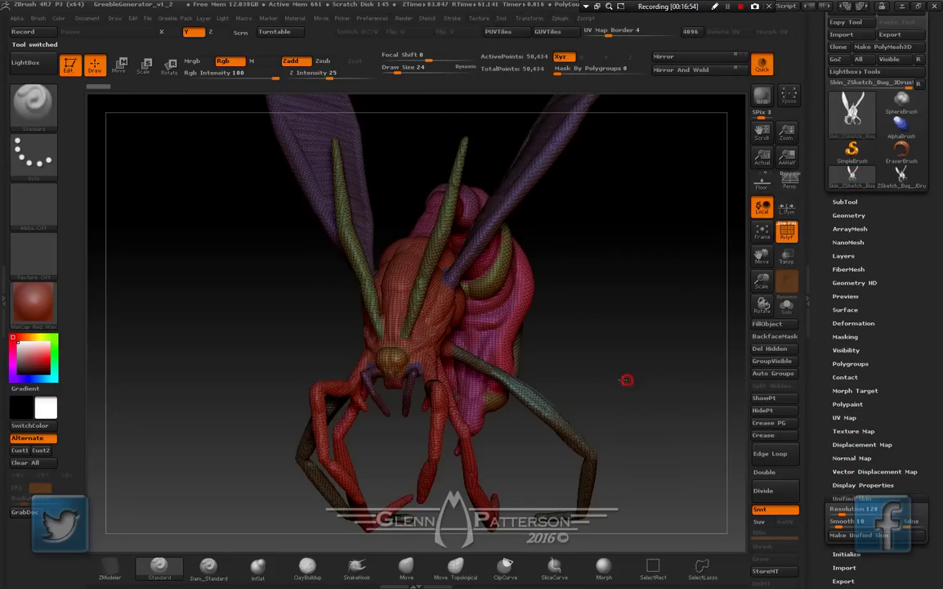
{"action": "left_click_drag", "start_coordinate": [628, 381], "coordinate": [585, 378]}
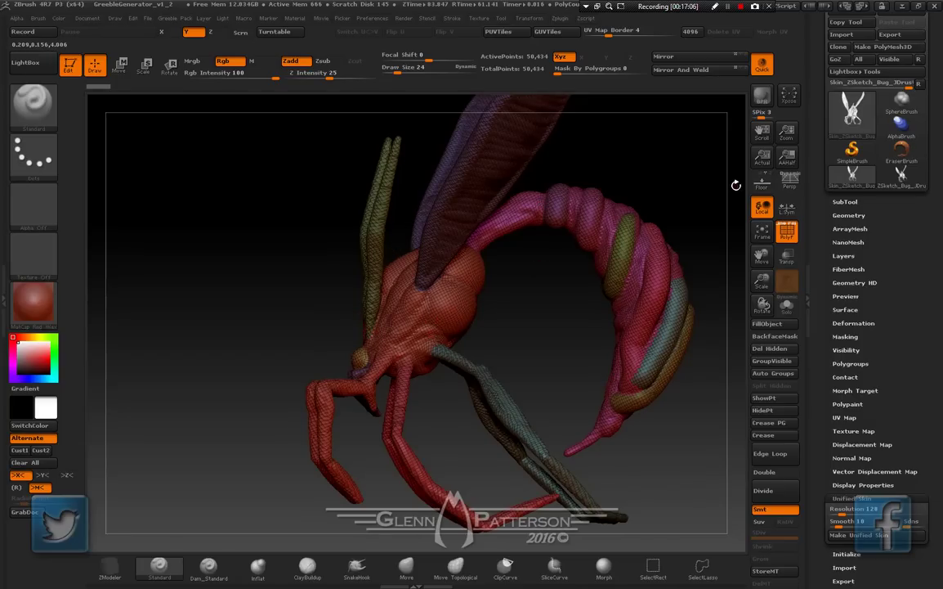
Isolate the curved abdomen of the skin mesh and grow the visible area toward the thorax
{"action": "key", "text": "ctrl+shift"}
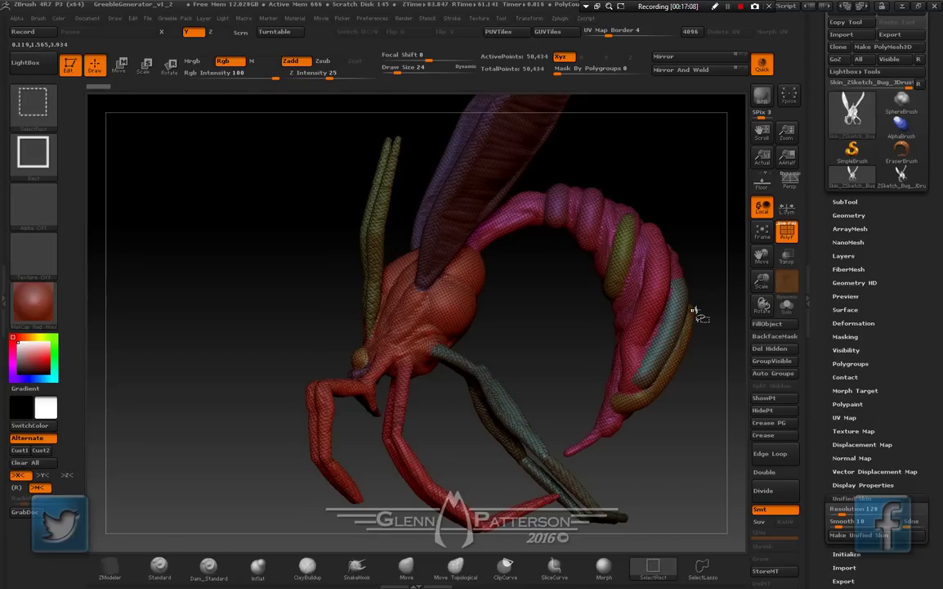
{"action": "left_click_drag", "start_coordinate": [701, 171], "coordinate": [564, 459], "text": "ctrl+shift"}
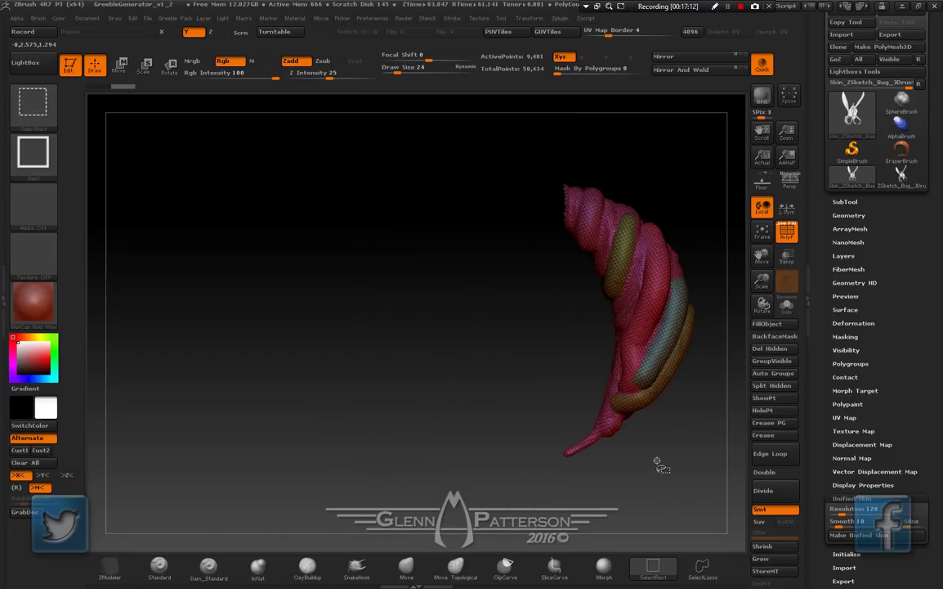
{"action": "left_click", "coordinate": [767, 558]}
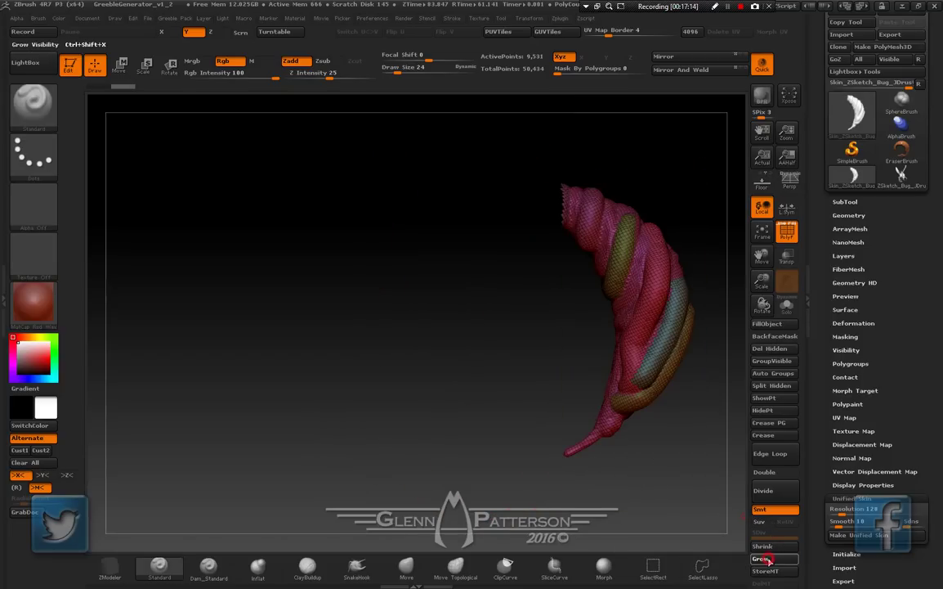
{"action": "left_click", "coordinate": [768, 560]}
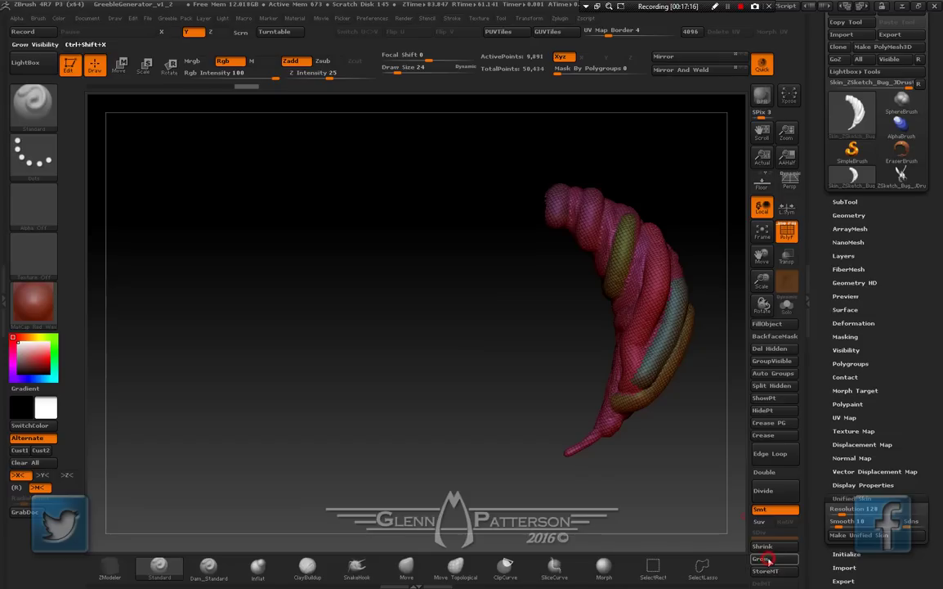
{"action": "left_click", "coordinate": [768, 560]}
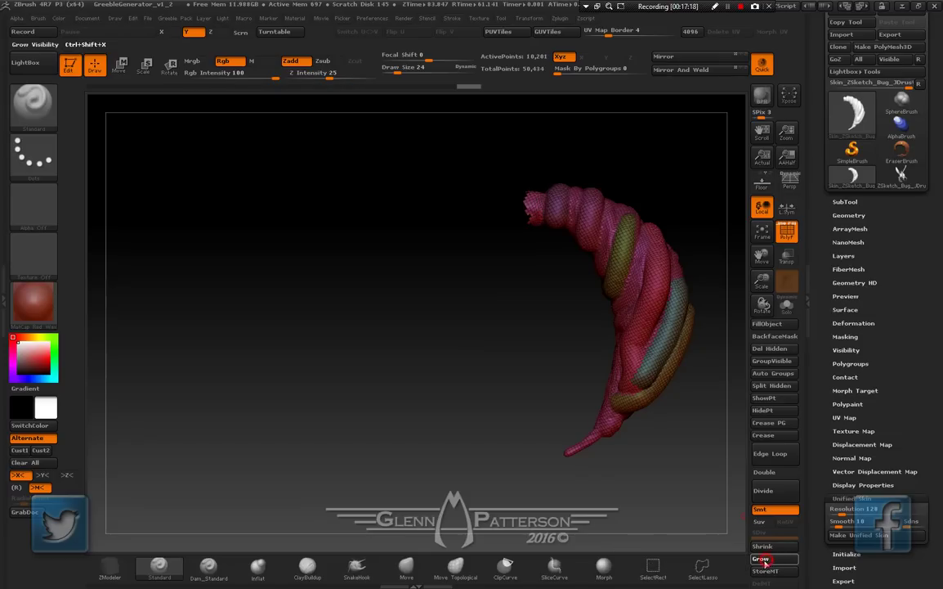
{"action": "left_click", "coordinate": [764, 560]}
{"action": "key", "text": "ctrl+shift"}
{"action": "left_click", "coordinate": [528, 207], "text": "ctrl+shift"}
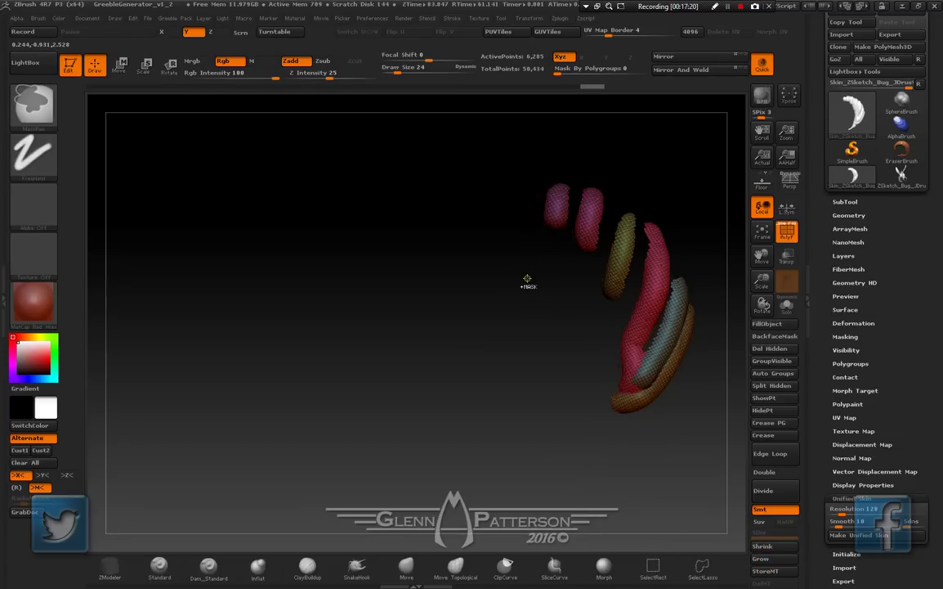
{"action": "key", "text": "ctrl+z"}
Grow the visible abdomen area along its narrow stalk to the thorax, then step back the excess growth spreading onto the body
{"action": "left_click", "coordinate": [777, 560]}
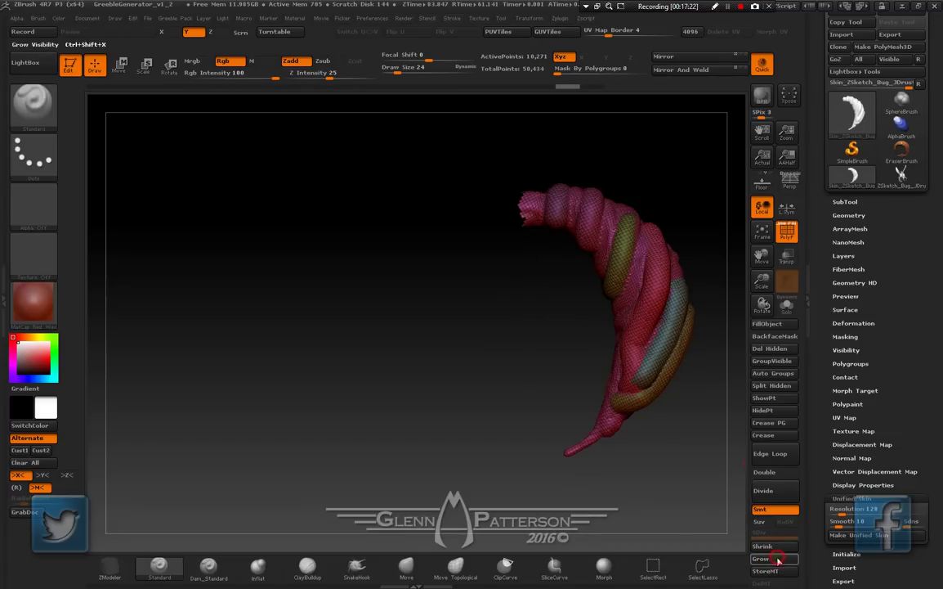
{"action": "left_click", "coordinate": [776, 561]}
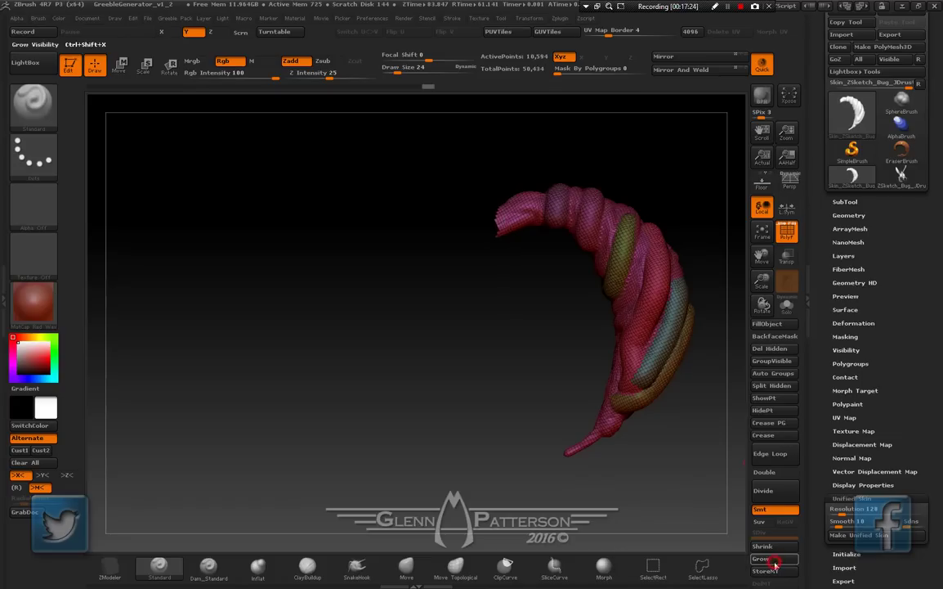
{"action": "left_click", "coordinate": [774, 564]}
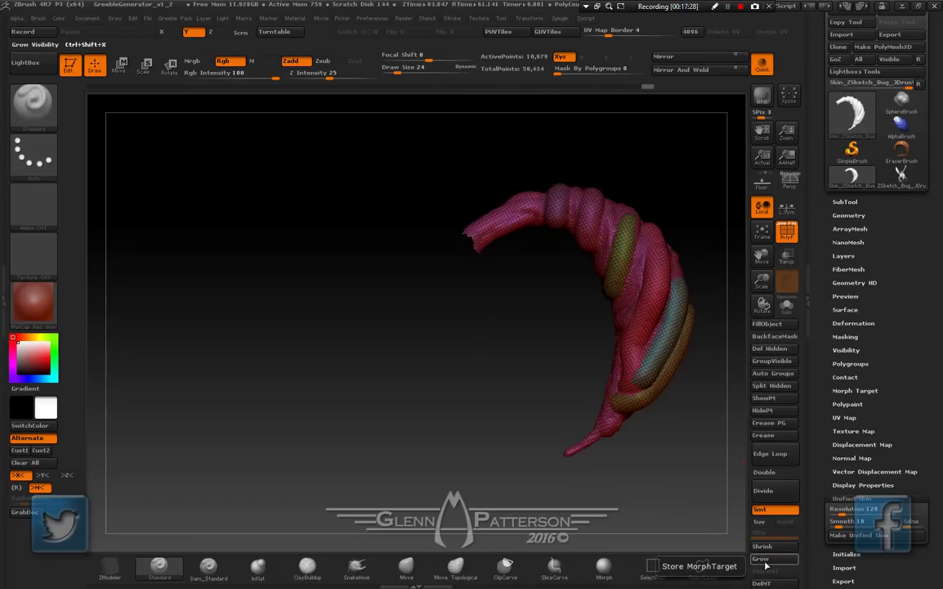
{"action": "left_click", "coordinate": [766, 563]}
{"action": "left_click", "coordinate": [764, 561]}
{"action": "left_click", "coordinate": [764, 561]}
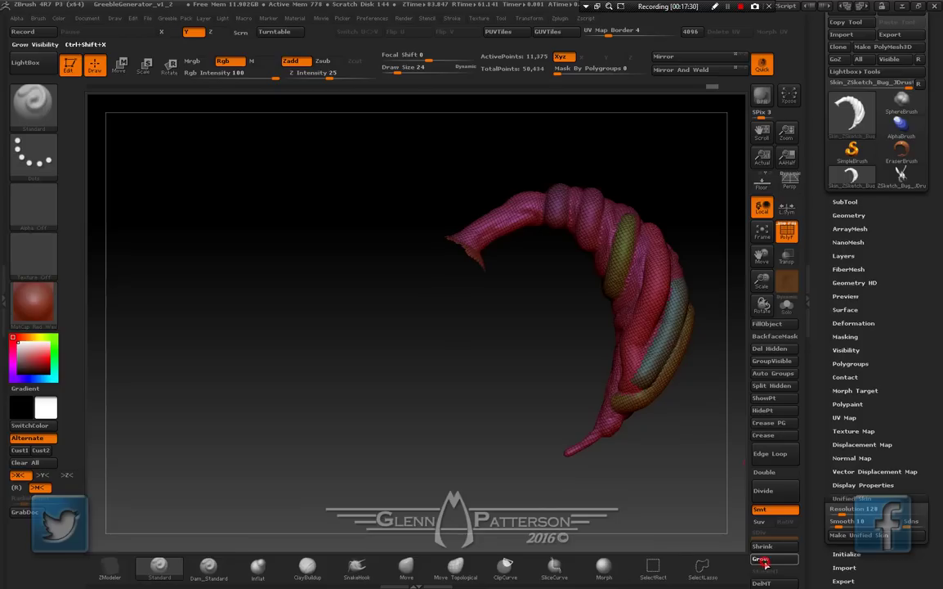
{"action": "left_click_drag", "start_coordinate": [585, 351], "coordinate": [580, 390]}
{"action": "key", "text": "ctrl+z"}
{"action": "key", "text": "ctrl+z"}
{"action": "key", "text": "ctrl+z"}
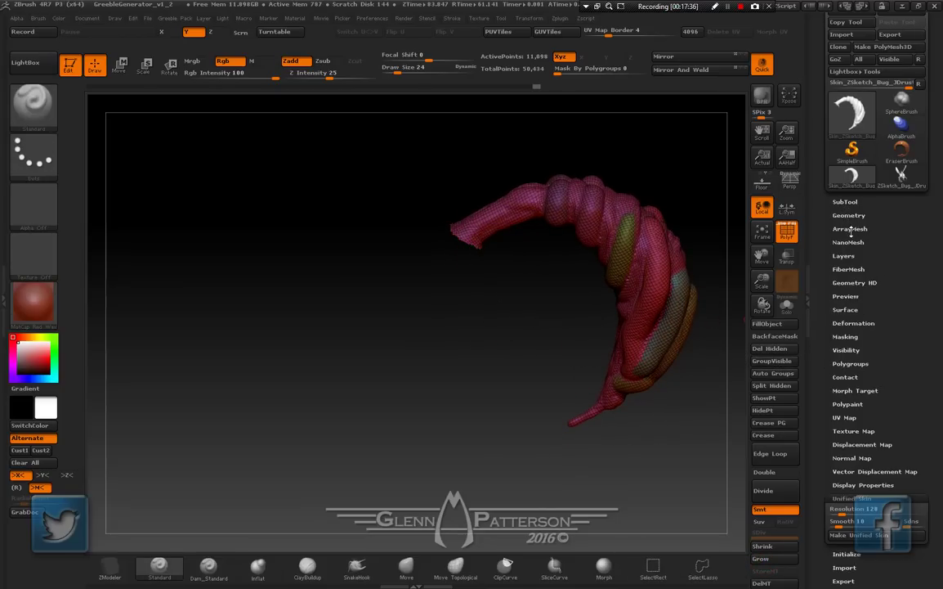
Assign the visible abdomen to a single polygroup and show the whole insect again
{"action": "key", "text": "ctrl"}
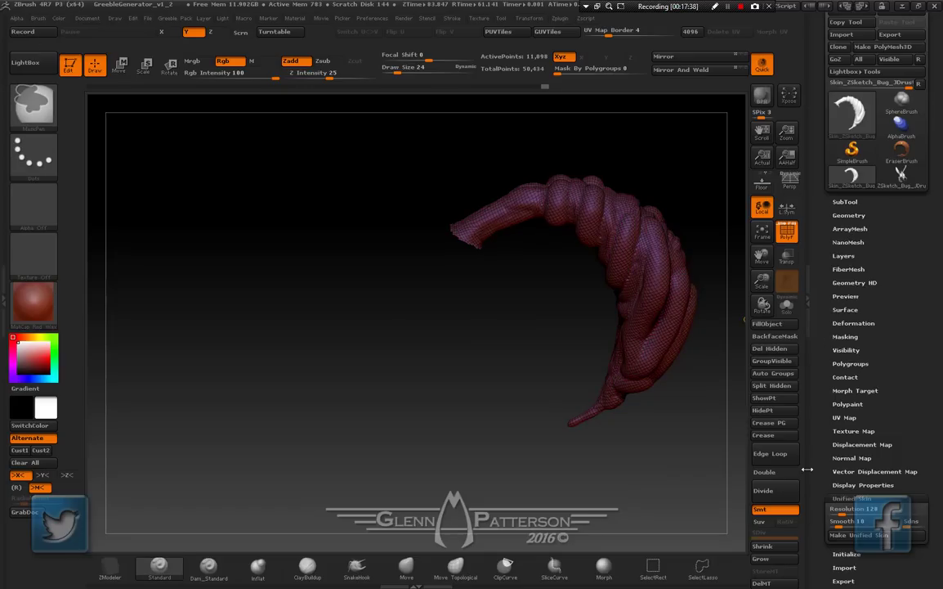
{"action": "mouse_move", "coordinate": [674, 463]}
{"action": "left_mouse_down"}
{"action": "mouse_move", "coordinate": [603, 467]}
{"action": "mouse_move", "coordinate": [564, 396]}
{"action": "left_mouse_up"}
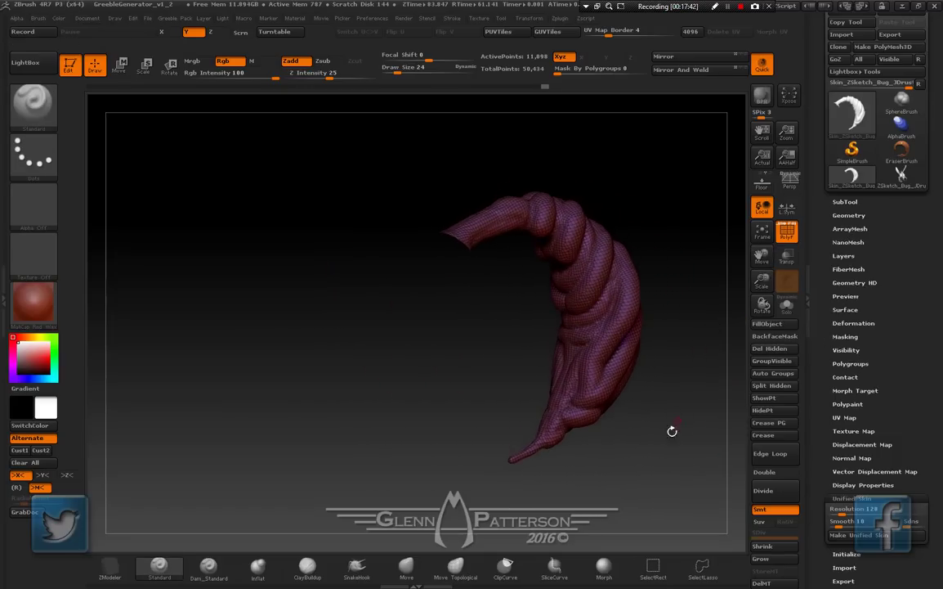
{"action": "left_click", "coordinate": [674, 458], "text": "ctrl+shift"}
{"action": "left_click_drag", "start_coordinate": [663, 467], "coordinate": [689, 460]}
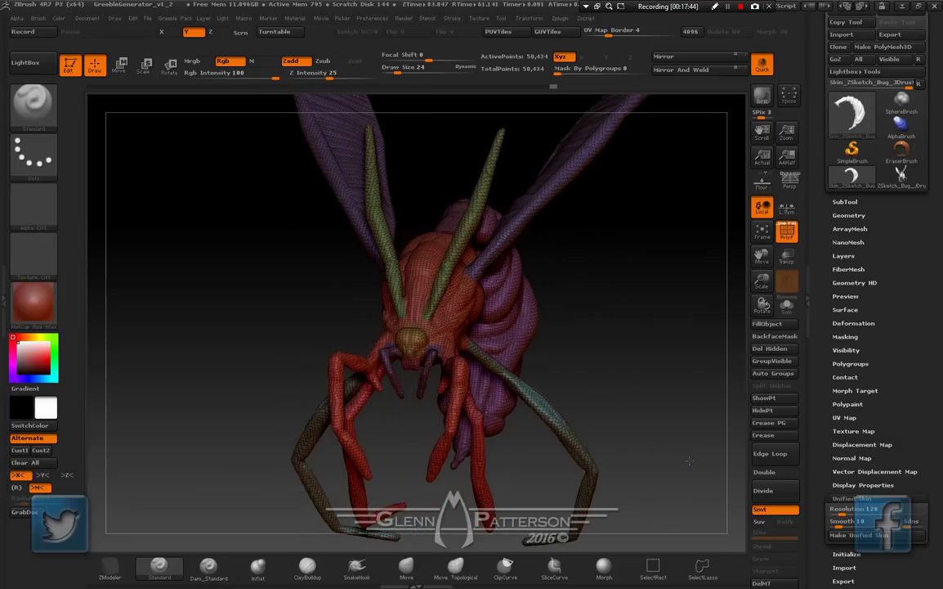
Isolate the head and the mouth piece beneath it, combine them into one polygroup, and show the whole insect again
{"action": "left_click_drag", "start_coordinate": [761, 279], "coordinate": [759, 412]}
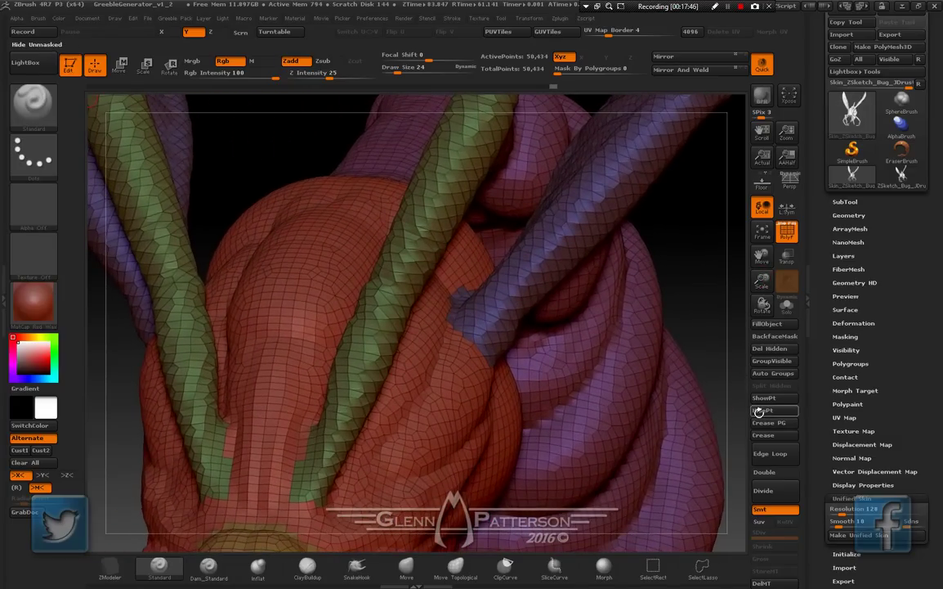
{"action": "left_click_drag", "start_coordinate": [768, 259], "coordinate": [881, 106]}
{"action": "key", "text": "ctrl+shift"}
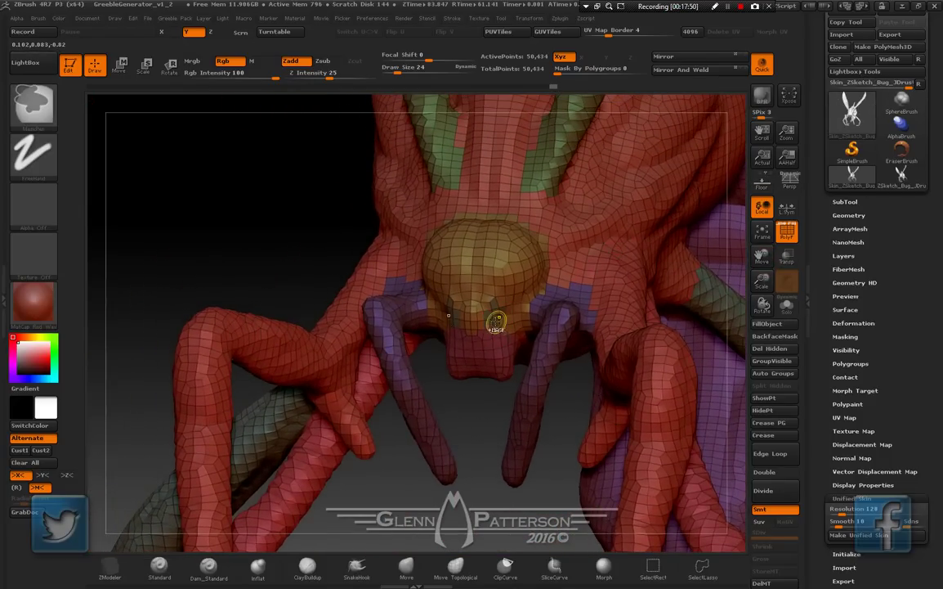
{"action": "left_click", "coordinate": [493, 311], "text": "ctrl+shift"}
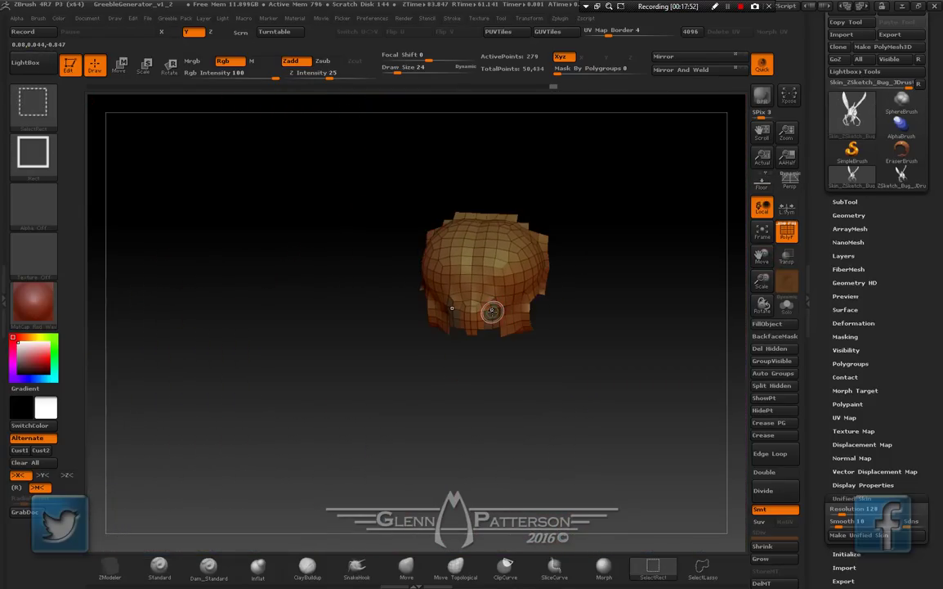
{"action": "key", "text": "ctrl+w"}
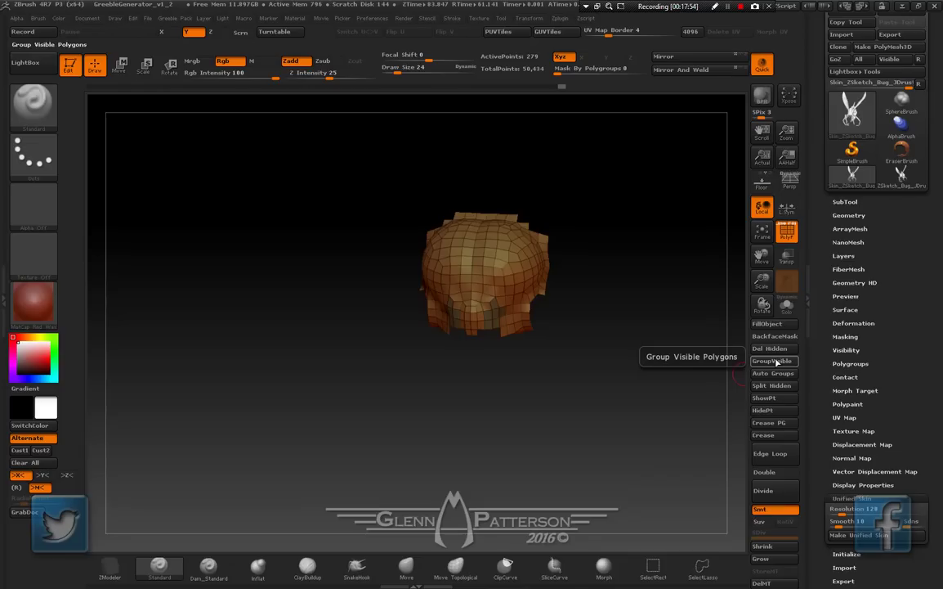
{"action": "left_click", "coordinate": [628, 396], "text": "ctrl+shift"}
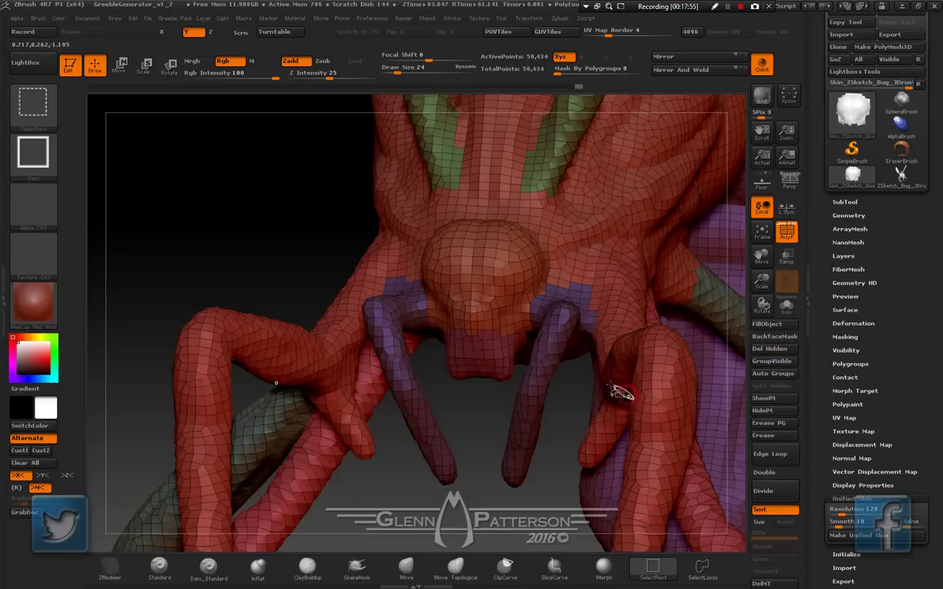
{"action": "left_click", "coordinate": [498, 331], "text": "ctrl+shift"}
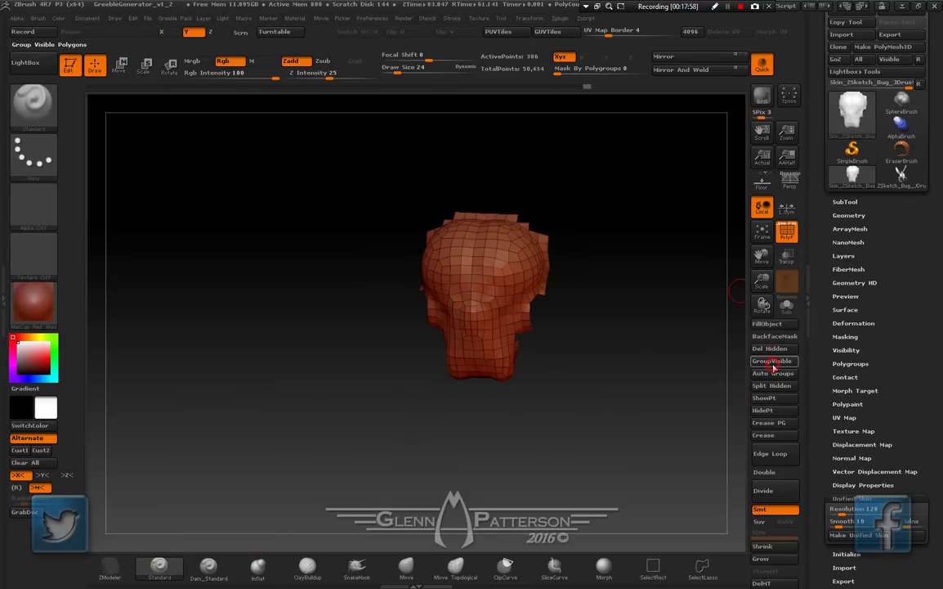
{"action": "left_click", "coordinate": [647, 439], "text": "ctrl+shift"}
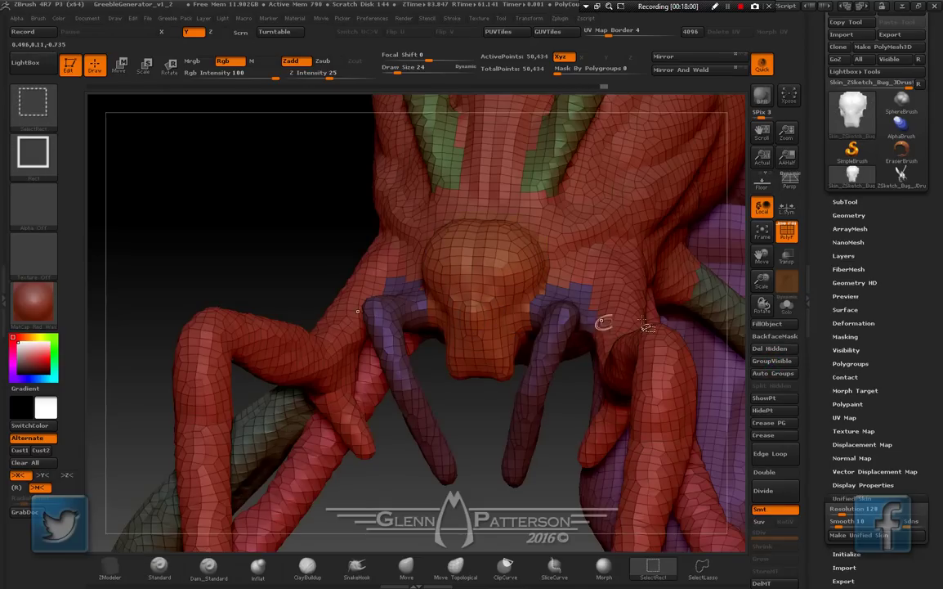
{"action": "right_click_drag", "start_coordinate": [604, 319], "coordinate": [599, 193]}
{"action": "left_click_drag", "start_coordinate": [598, 192], "coordinate": [683, 307]}
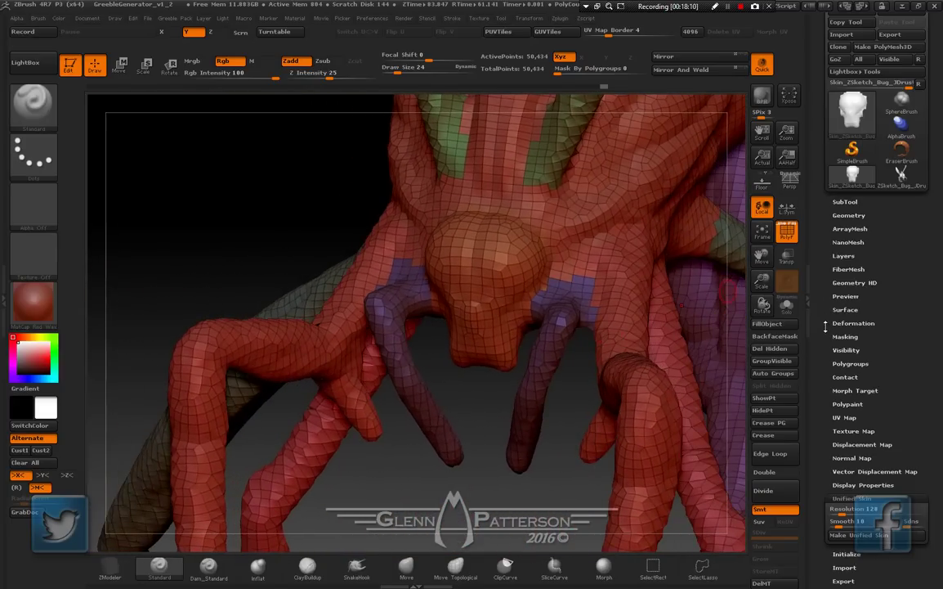
Turn on KeepGroups in the ZRemesher settings for the insect mesh
{"action": "left_click", "coordinate": [853, 364]}
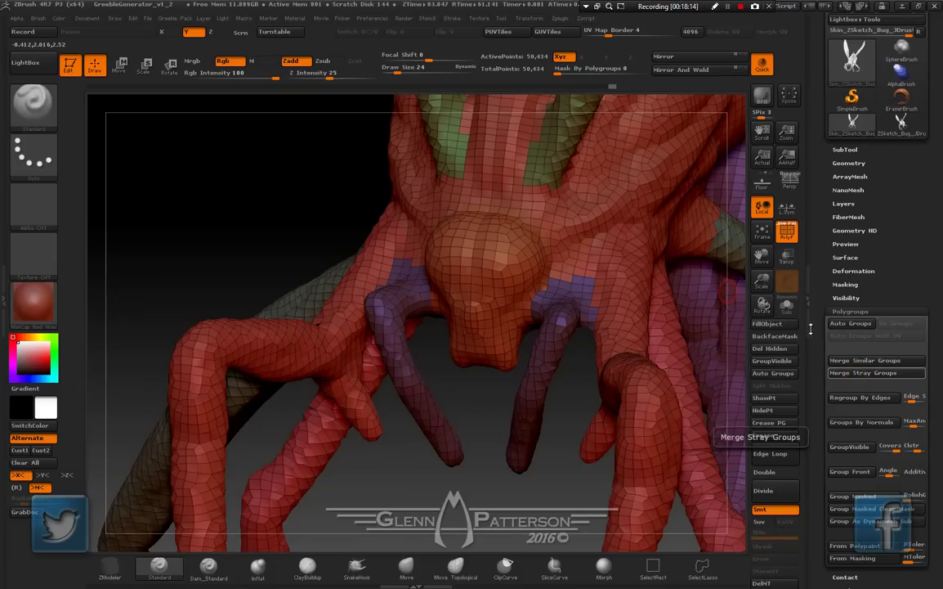
{"action": "left_click", "coordinate": [849, 163]}
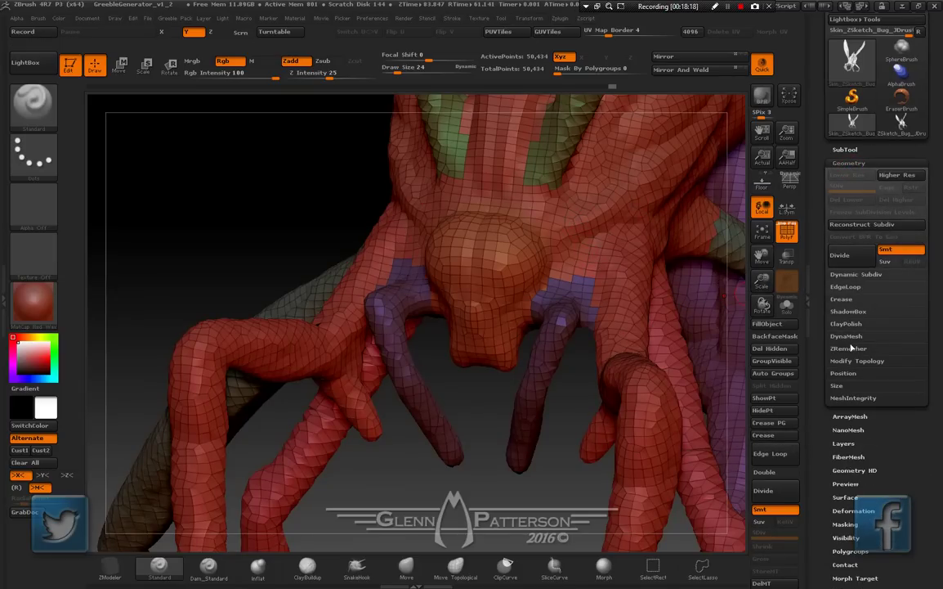
{"action": "left_click", "coordinate": [849, 349]}
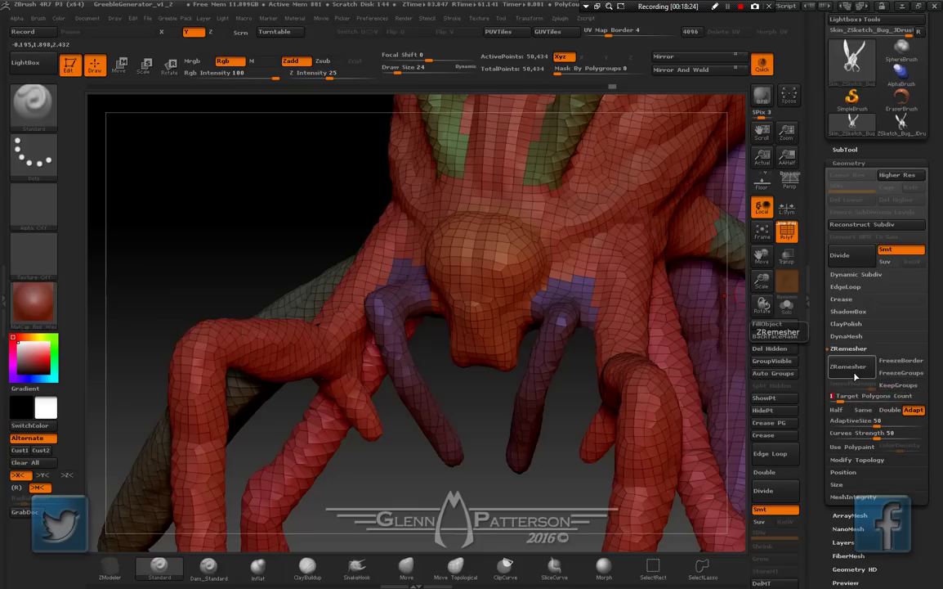
{"action": "left_click", "coordinate": [892, 386]}
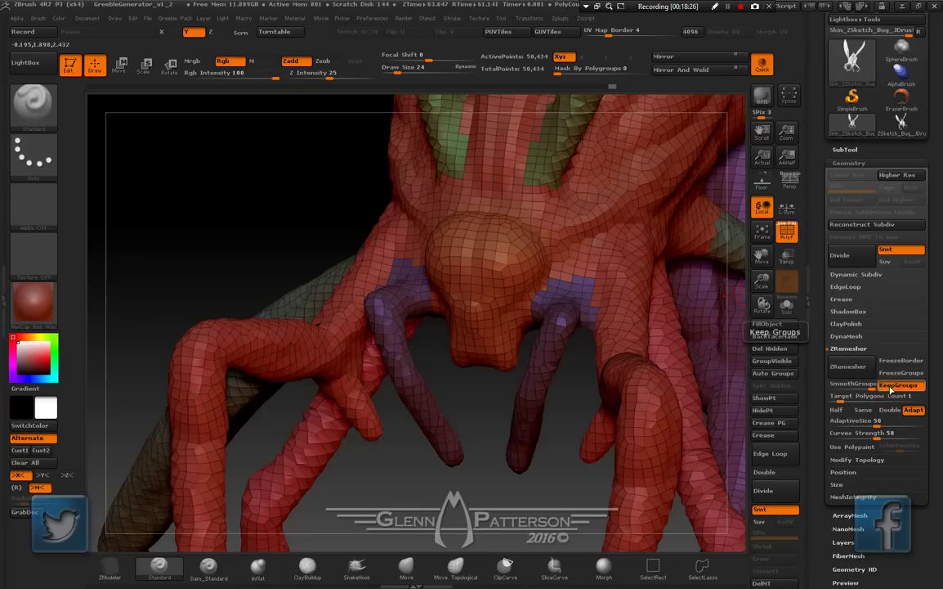
Try remeshing the whole insect with ZRemesher at a target polygon count of 1, then undo the remesh
{"action": "left_click", "coordinate": [850, 366]}
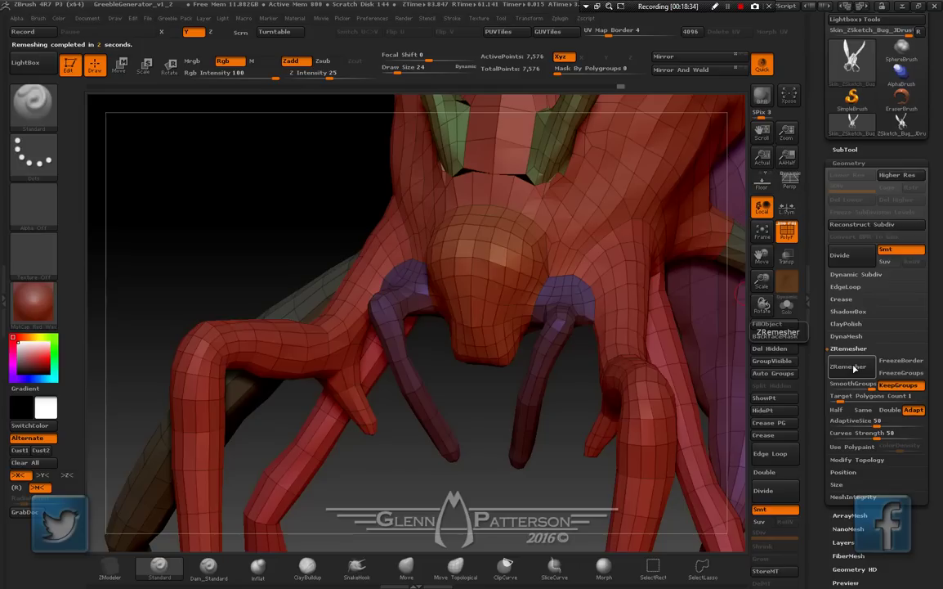
{"action": "right_click_drag", "start_coordinate": [516, 219], "coordinate": [741, 253]}
{"action": "key", "text": "ctrl+z"}
Set ZRemesher's Target Polygons Count to 1.1 and remesh the insect
{"action": "left_click_drag", "start_coordinate": [763, 262], "coordinate": [758, 384]}
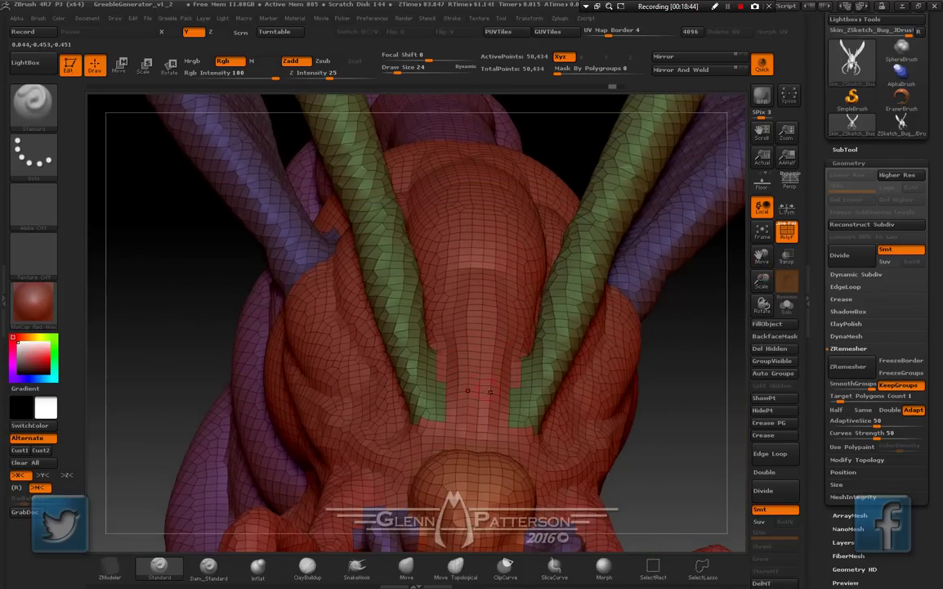
{"action": "right_click_drag", "start_coordinate": [489, 391], "coordinate": [565, 379]}
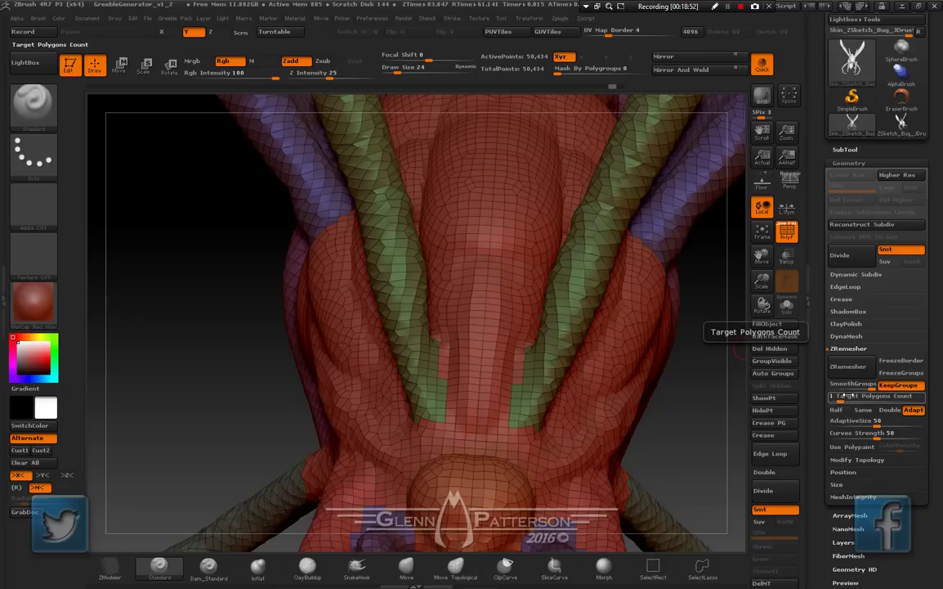
{"action": "left_click", "coordinate": [847, 396]}
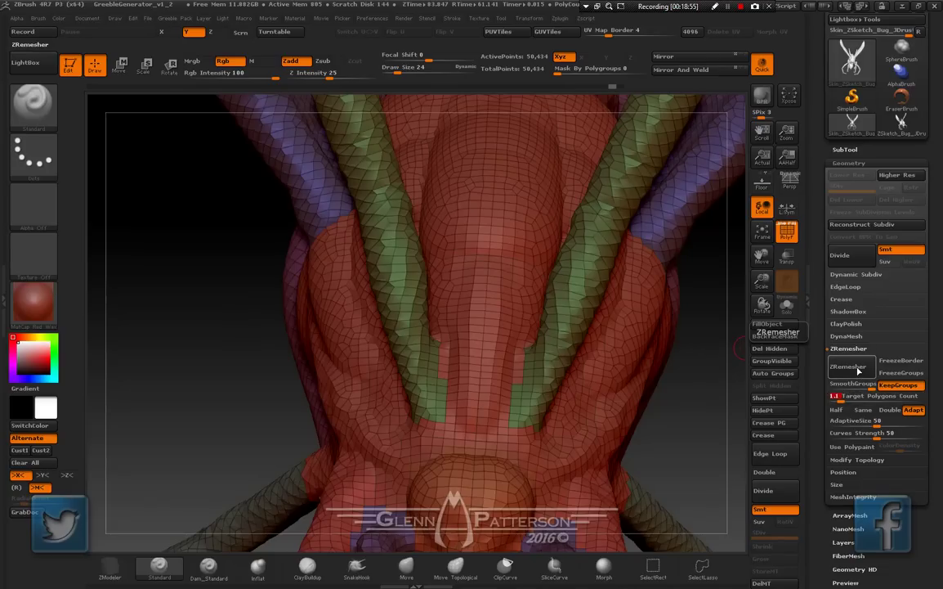
{"action": "left_click", "coordinate": [858, 370]}
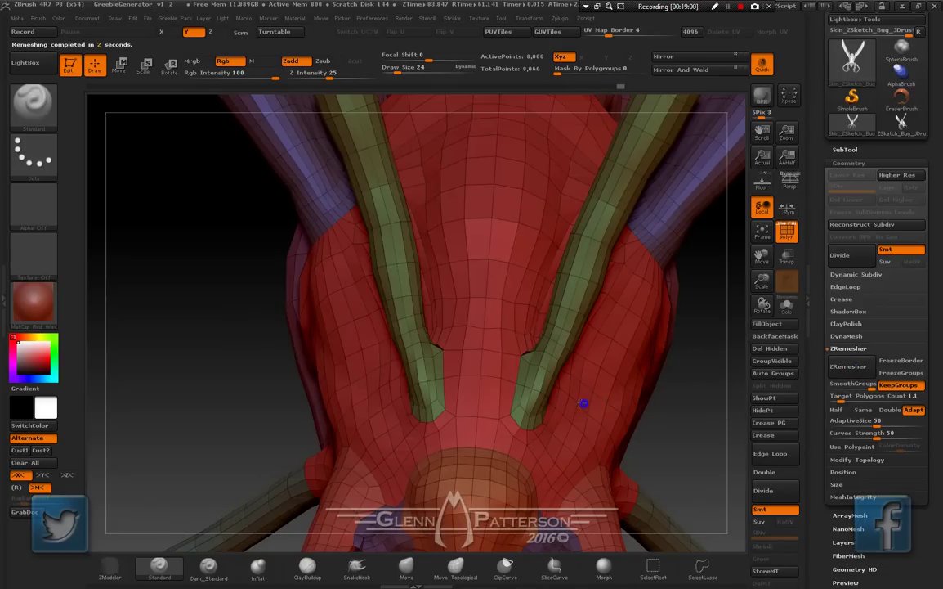
Smooth the remeshed insect's polygroup borders with the Polish By Groups deformation
{"action": "right_click_drag", "start_coordinate": [586, 405], "coordinate": [603, 390]}
{"action": "left_click_drag", "start_coordinate": [603, 392], "coordinate": [601, 466]}
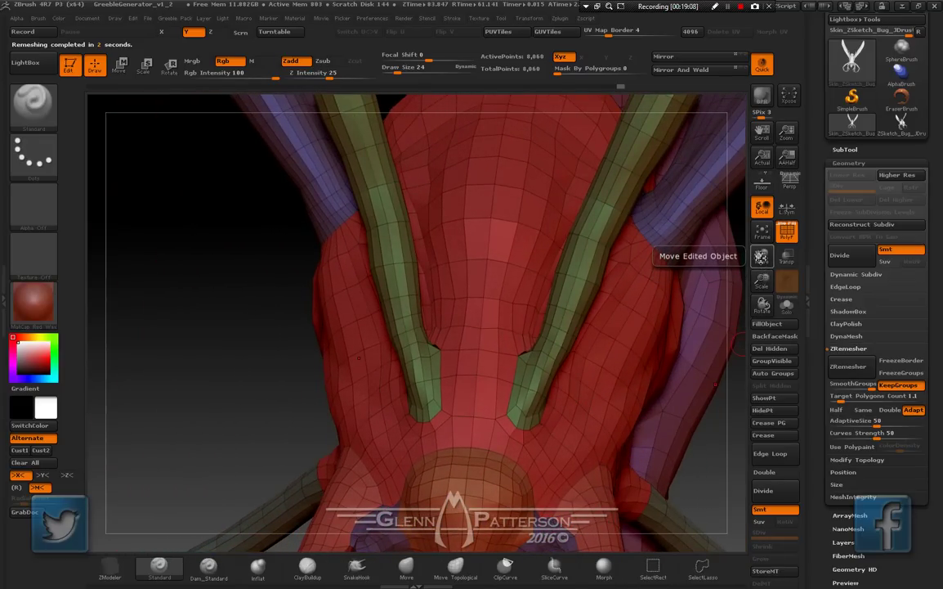
{"action": "left_click_drag", "start_coordinate": [762, 254], "coordinate": [737, 112]}
{"action": "mouse_move", "coordinate": [552, 283]}
{"action": "left_mouse_down"}
{"action": "mouse_move", "coordinate": [564, 287]}
{"action": "mouse_move", "coordinate": [556, 282]}
{"action": "left_mouse_up"}
{"action": "scroll", "coordinate": [942, 282], "scroll_direction": "down", "scroll_amount": 5}
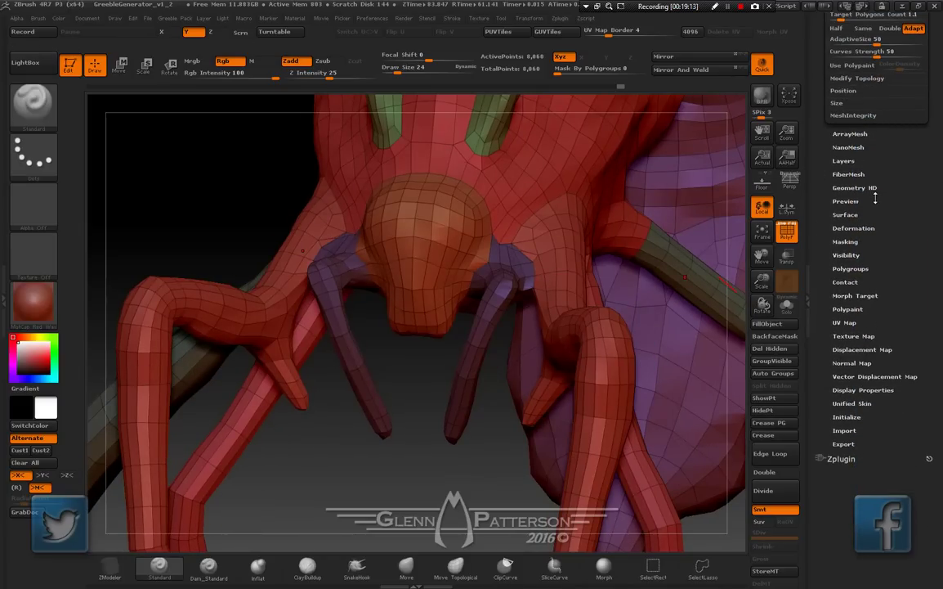
{"action": "left_click", "coordinate": [854, 228]}
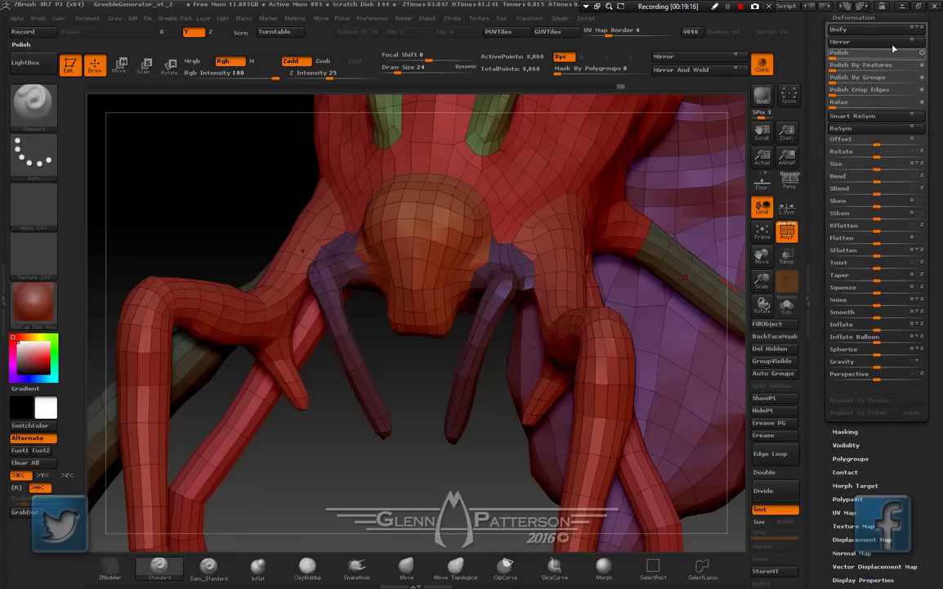
{"action": "left_click", "coordinate": [840, 79]}
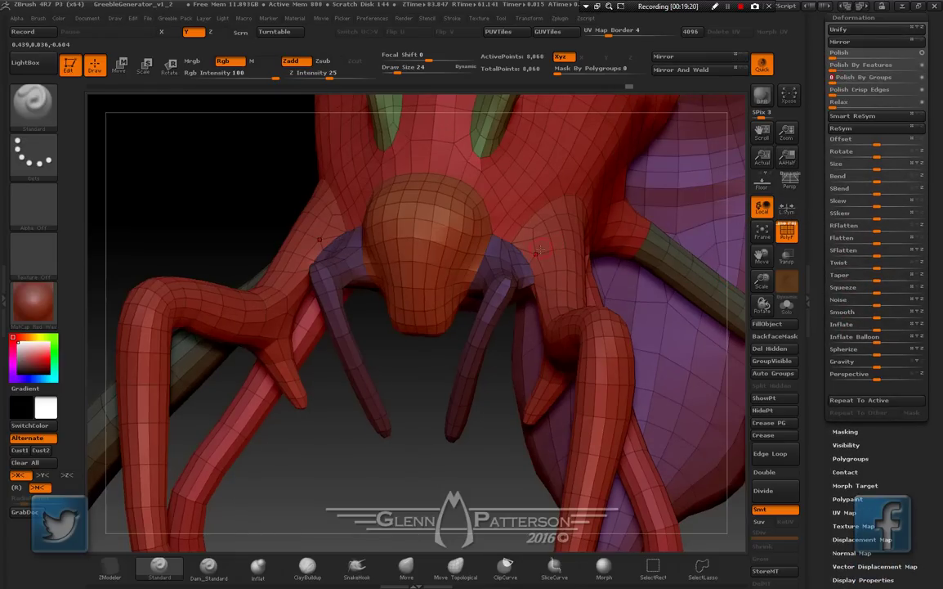
Isolate the red thorax, turn on double-sided display, and show the whole insect again
{"action": "right_click_drag", "start_coordinate": [525, 272], "coordinate": [541, 273]}
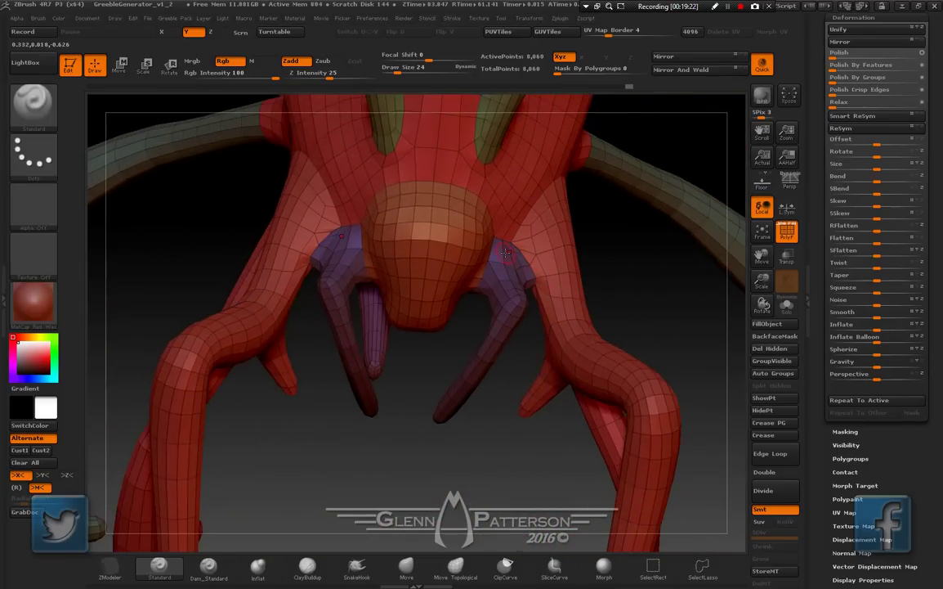
{"action": "key", "text": "shift"}
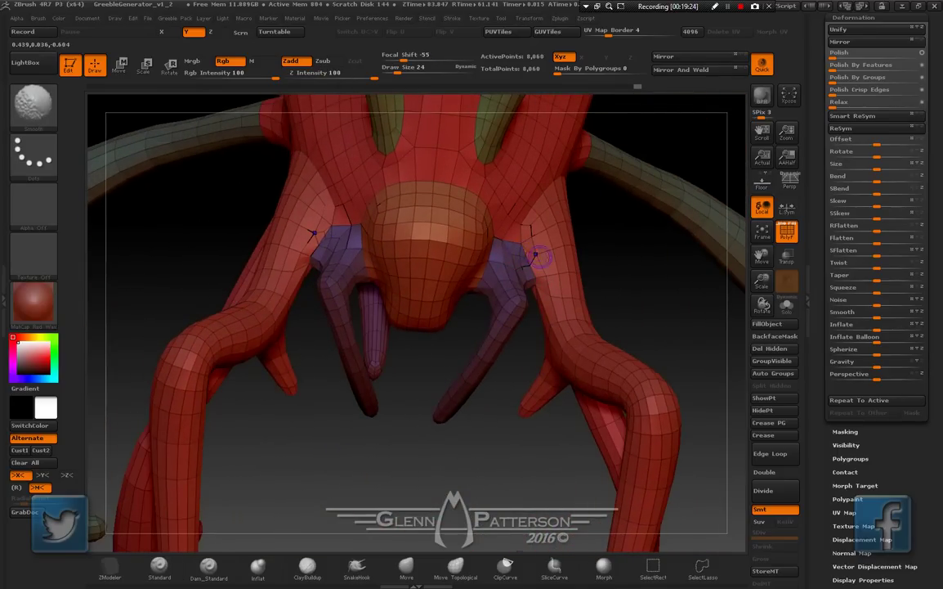
{"action": "mouse_move", "coordinate": [535, 256]}
{"action": "right_mouse_down"}
{"action": "mouse_move", "coordinate": [548, 259]}
{"action": "mouse_move", "coordinate": [549, 211]}
{"action": "mouse_move", "coordinate": [536, 205]}
{"action": "mouse_move", "coordinate": [568, 137]}
{"action": "mouse_move", "coordinate": [552, 201]}
{"action": "mouse_move", "coordinate": [526, 222]}
{"action": "right_mouse_up"}
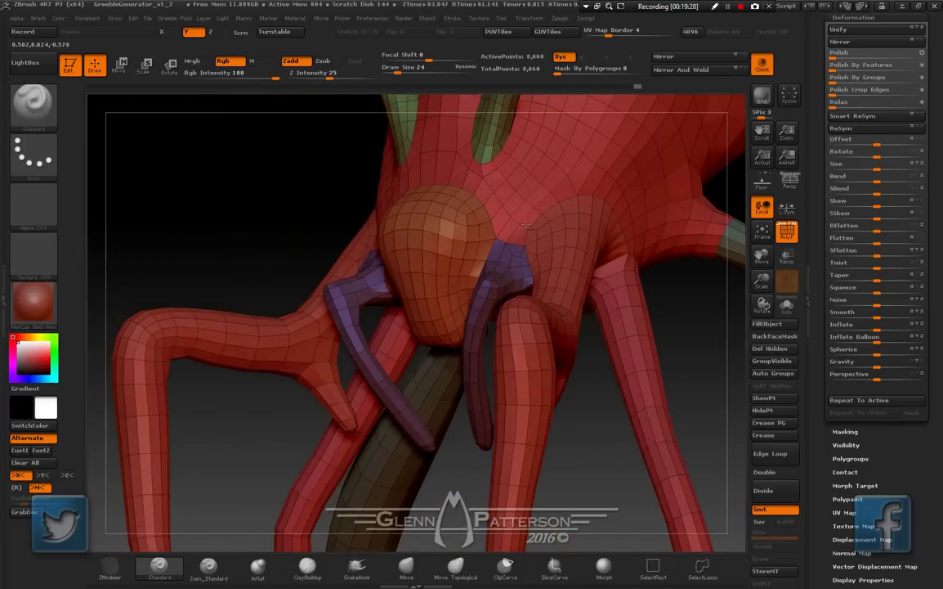
{"action": "left_click", "coordinate": [762, 232]}
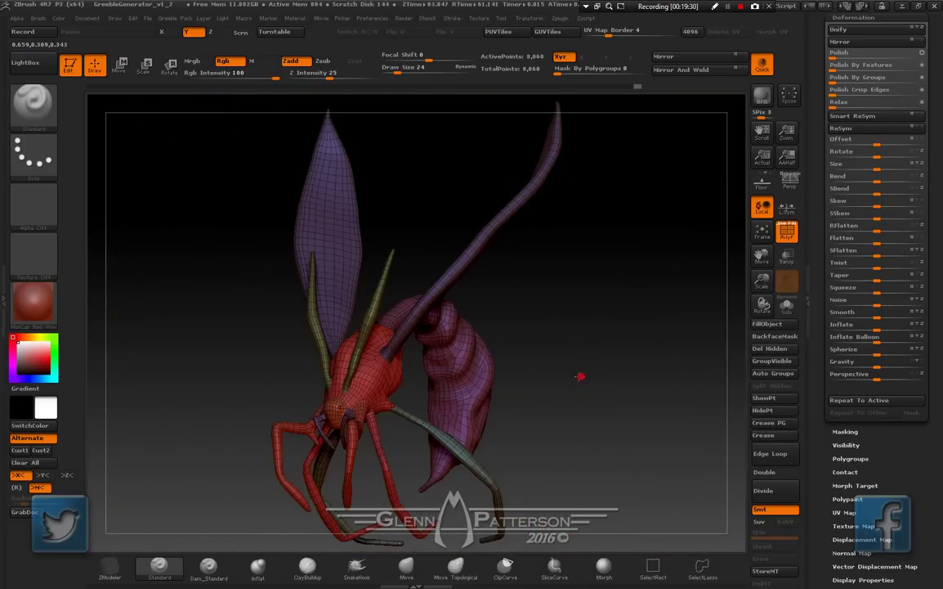
{"action": "mouse_move", "coordinate": [581, 376]}
{"action": "left_mouse_down"}
{"action": "mouse_move", "coordinate": [434, 366]}
{"action": "mouse_move", "coordinate": [587, 366]}
{"action": "left_mouse_up"}
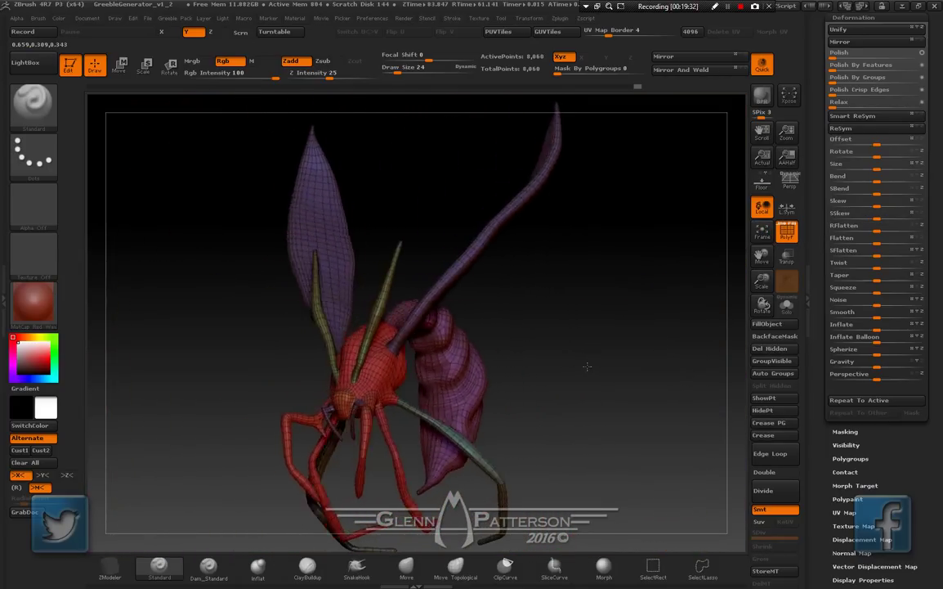
{"action": "right_click_drag", "start_coordinate": [587, 366], "coordinate": [649, 382]}
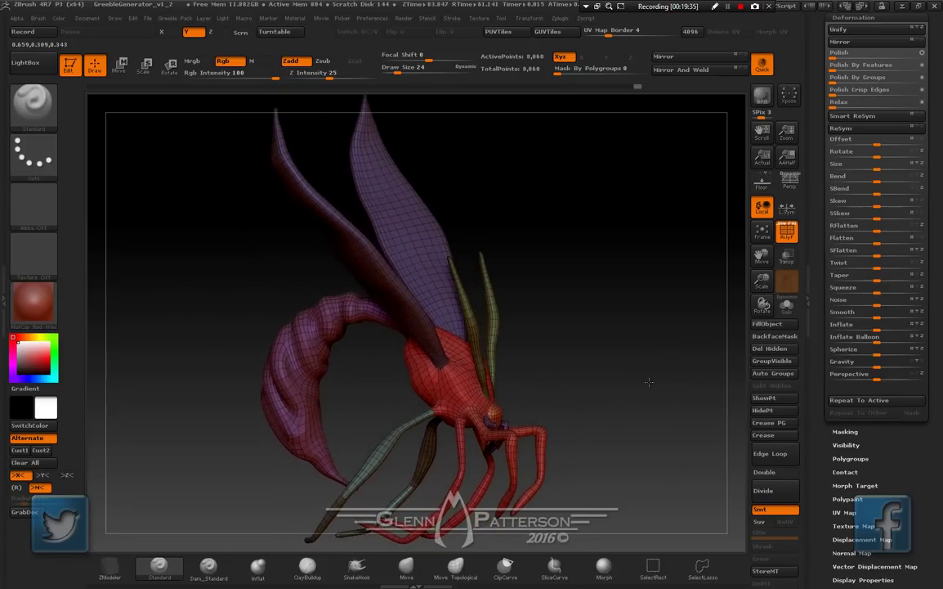
{"action": "left_click", "coordinate": [457, 382], "text": "ctrl+shift"}
{"action": "left_click_drag", "start_coordinate": [602, 401], "coordinate": [541, 381]}
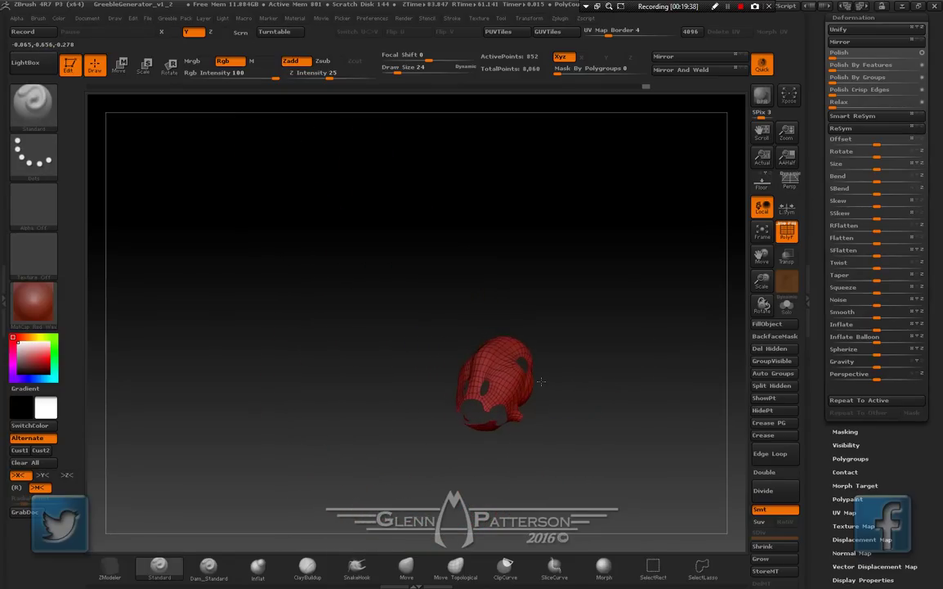
{"action": "left_click", "coordinate": [764, 471]}
{"action": "key", "text": "ctrl+shift"}
{"action": "left_click", "coordinate": [623, 440], "text": "ctrl+shift"}
{"action": "mouse_move", "coordinate": [663, 405]}
{"action": "right_mouse_down"}
{"action": "mouse_move", "coordinate": [622, 384]}
{"action": "mouse_move", "coordinate": [648, 360]}
{"action": "mouse_move", "coordinate": [655, 405]}
{"action": "right_mouse_up"}
{"action": "left_click_drag", "start_coordinate": [759, 259], "coordinate": [692, 243]}
Rename the insect subtool as ZBUG-LOW
{"action": "left_click_drag", "start_coordinate": [941, 309], "coordinate": [941, 455]}
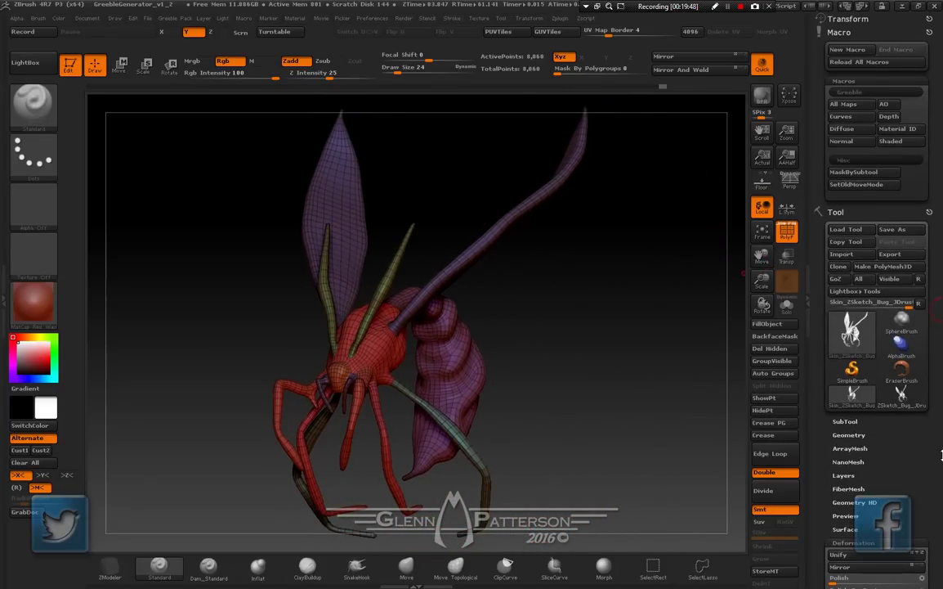
{"action": "left_click", "coordinate": [845, 422]}
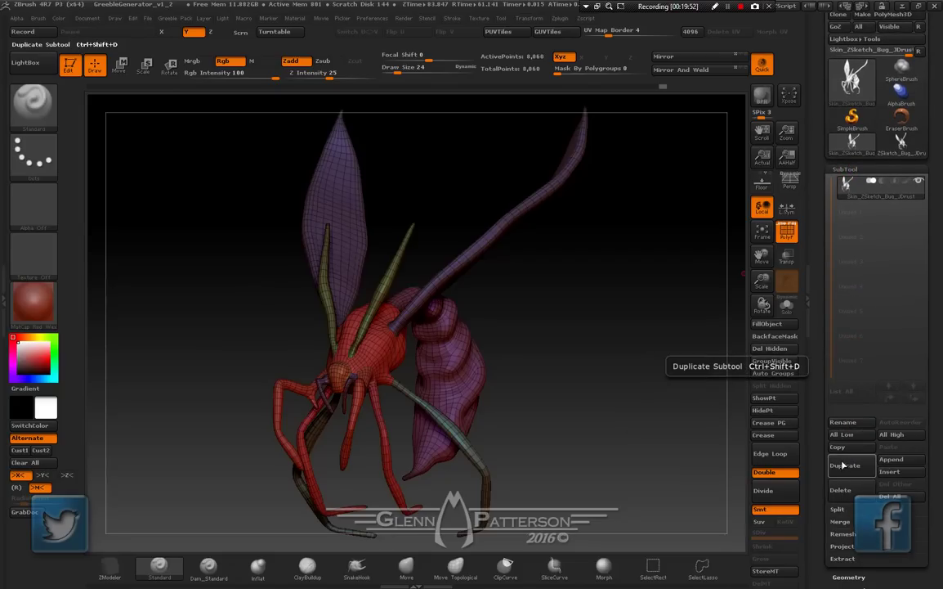
{"action": "left_click", "coordinate": [850, 423]}
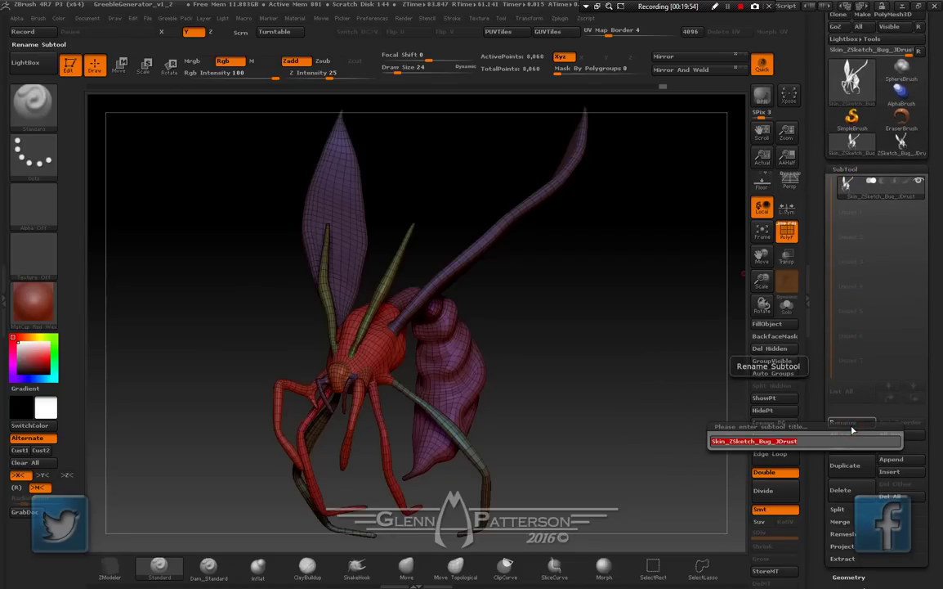
{"action": "key", "text": "shift"}
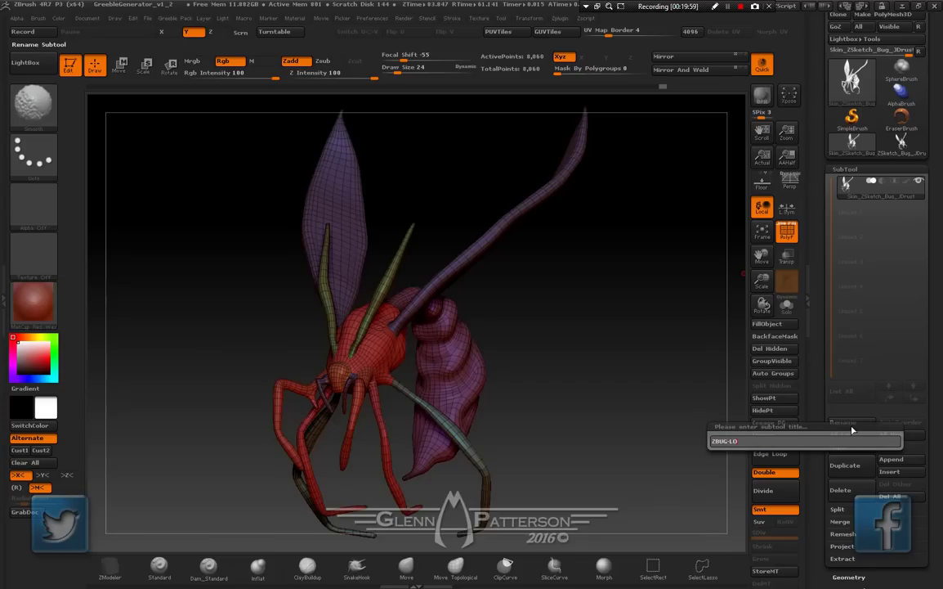
{"action": "key", "text": "Return"}
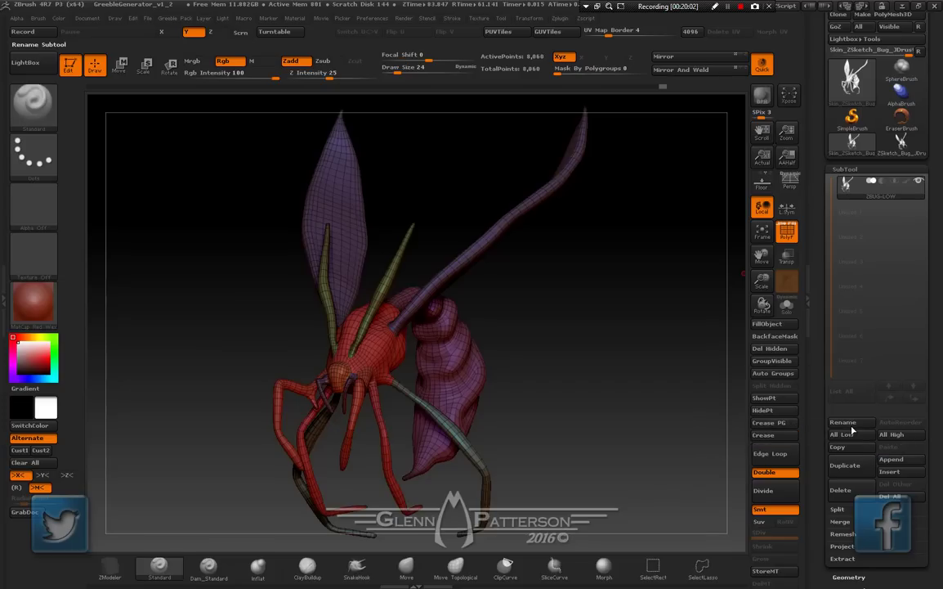
Save the tool as ZBUG-LOW.ztl in the DEMO_ZBUG folder
{"action": "mouse_move", "coordinate": [617, 424]}
{"action": "left_mouse_down"}
{"action": "mouse_move", "coordinate": [627, 368]}
{"action": "mouse_move", "coordinate": [659, 434]}
{"action": "mouse_move", "coordinate": [612, 443]}
{"action": "mouse_move", "coordinate": [607, 429]}
{"action": "left_mouse_up"}
{"action": "scroll", "coordinate": [900, 201], "scroll_direction": "up", "scroll_amount": 5}
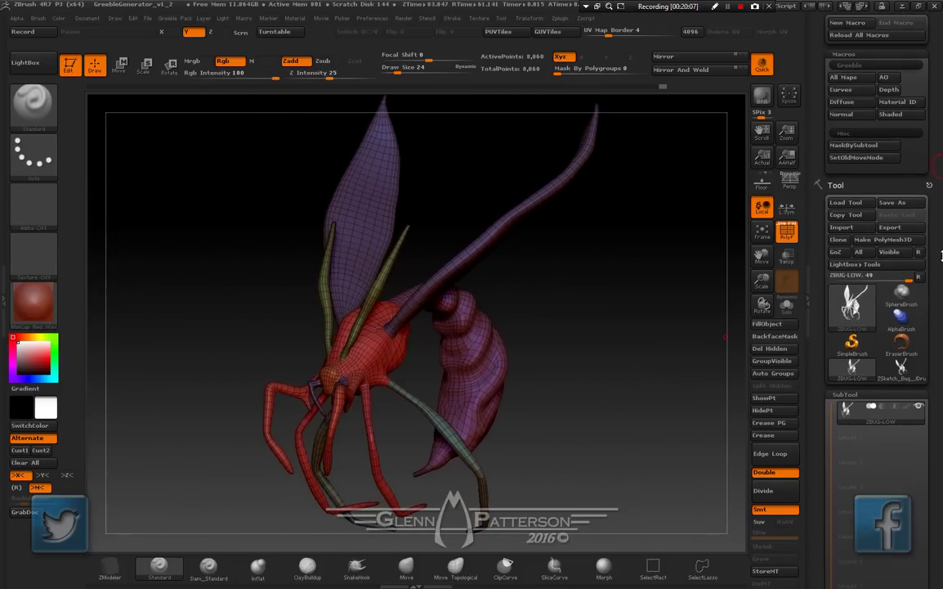
{"action": "left_click", "coordinate": [892, 211]}
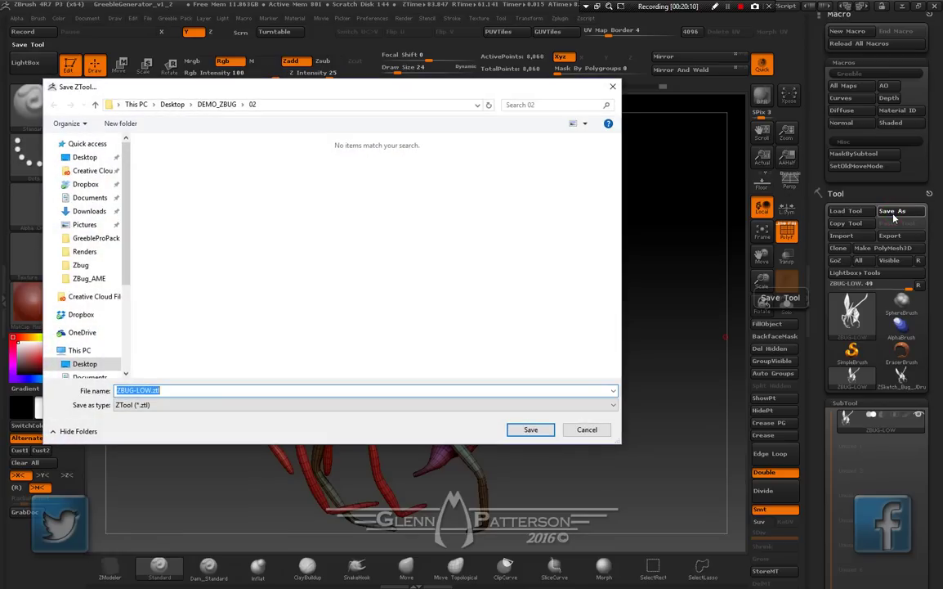
{"action": "left_click", "coordinate": [223, 105]}
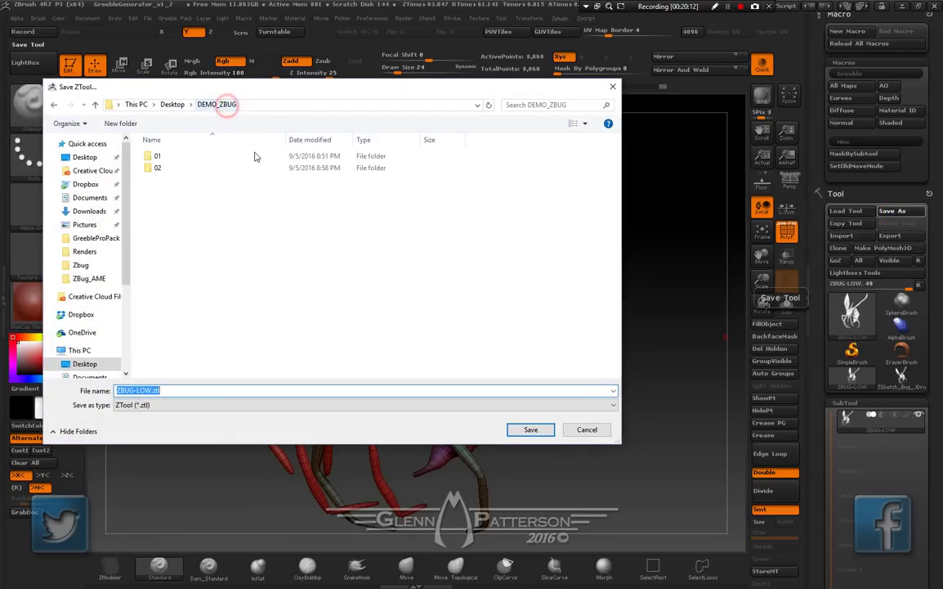
{"action": "left_click", "coordinate": [528, 430]}
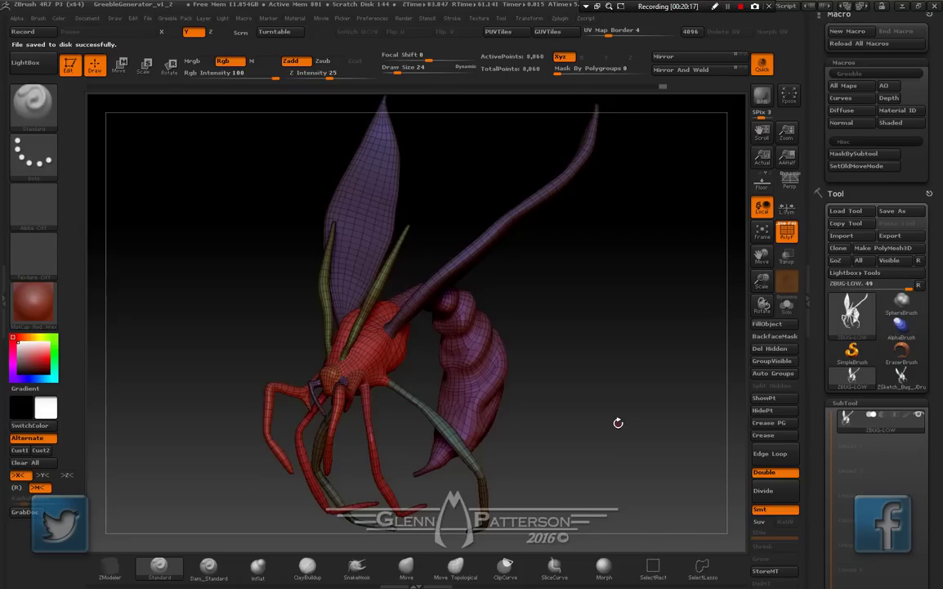
Enable the Polygroups option in UV Master and unwrap the insect's UVs
{"action": "key", "text": "F9"}
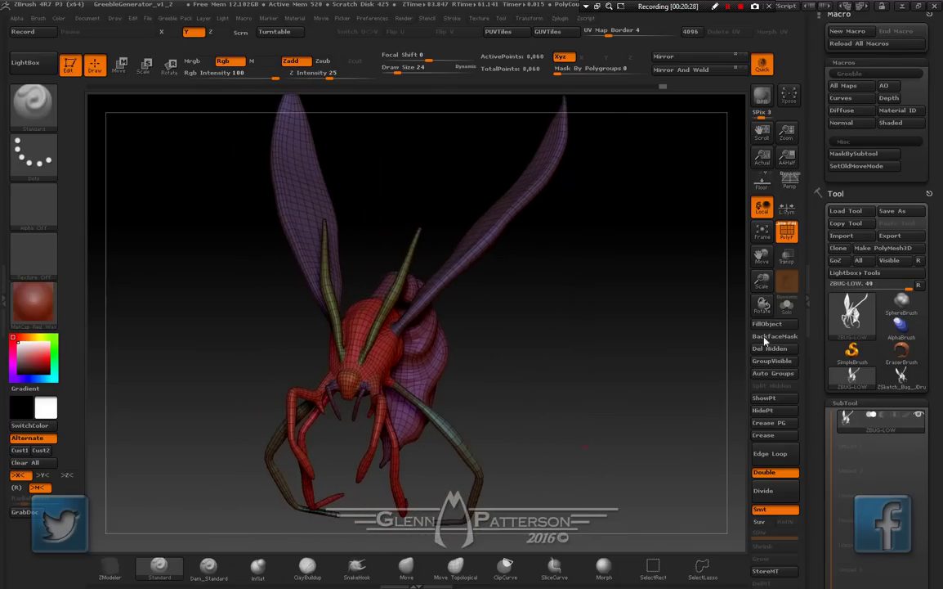
{"action": "scroll", "coordinate": [942, 272], "scroll_direction": "up", "scroll_amount": 1}
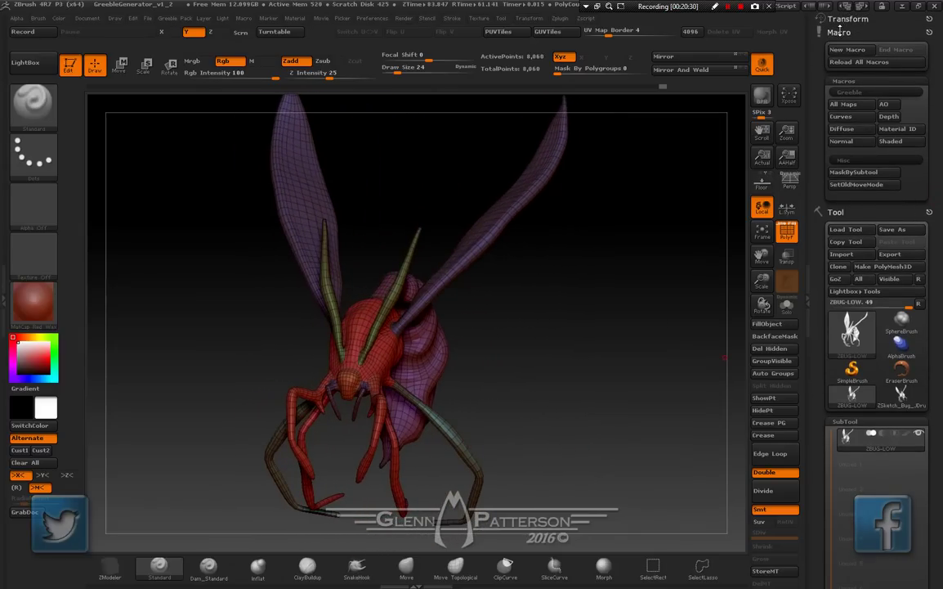
{"action": "left_click", "coordinate": [840, 32]}
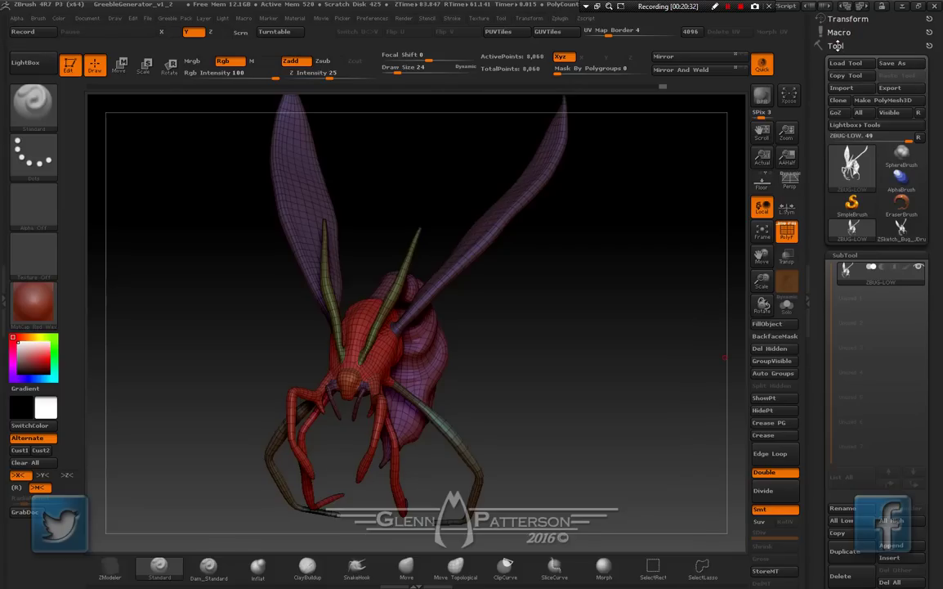
{"action": "left_click", "coordinate": [836, 47]}
{"action": "left_click", "coordinate": [842, 60]}
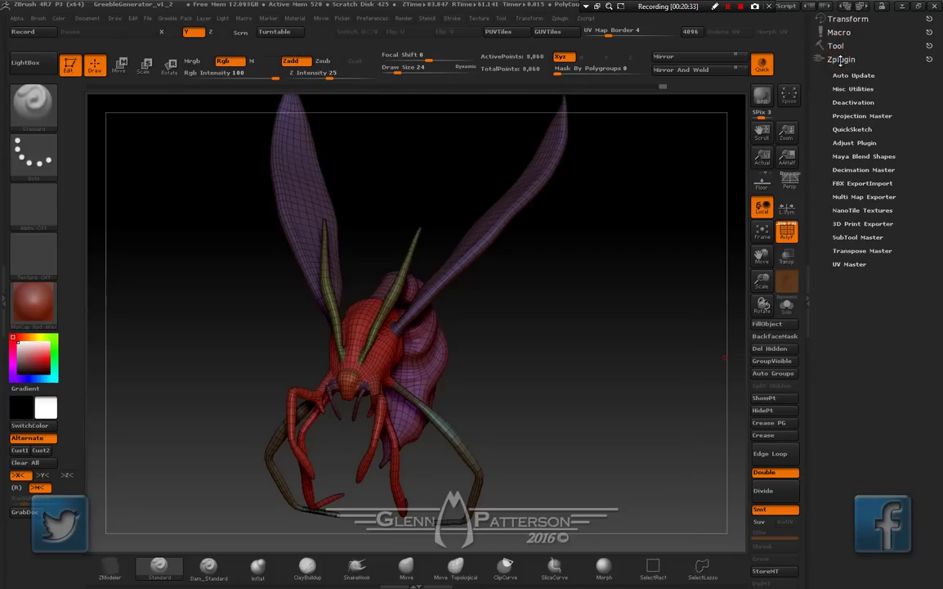
{"action": "left_click", "coordinate": [851, 264]}
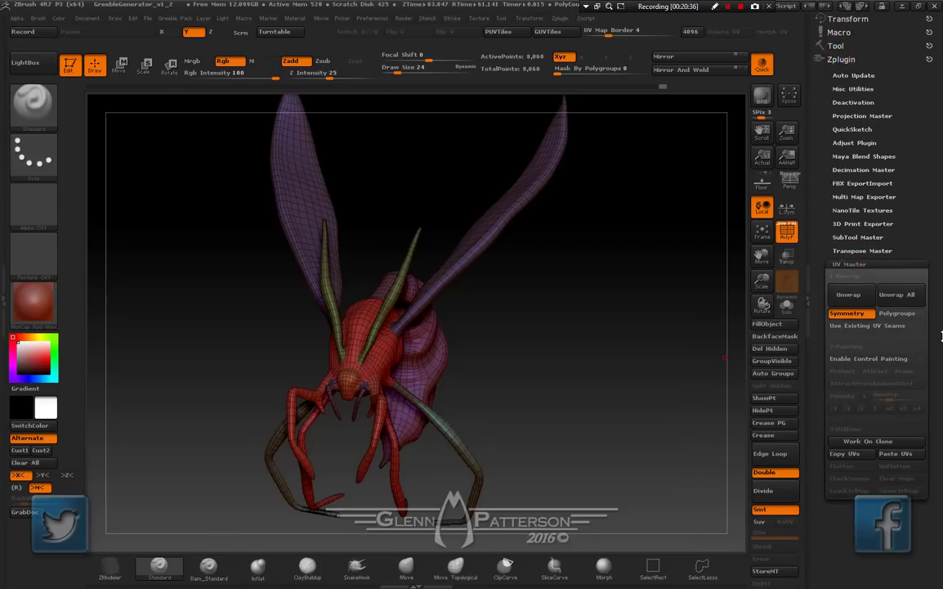
{"action": "left_click", "coordinate": [899, 314]}
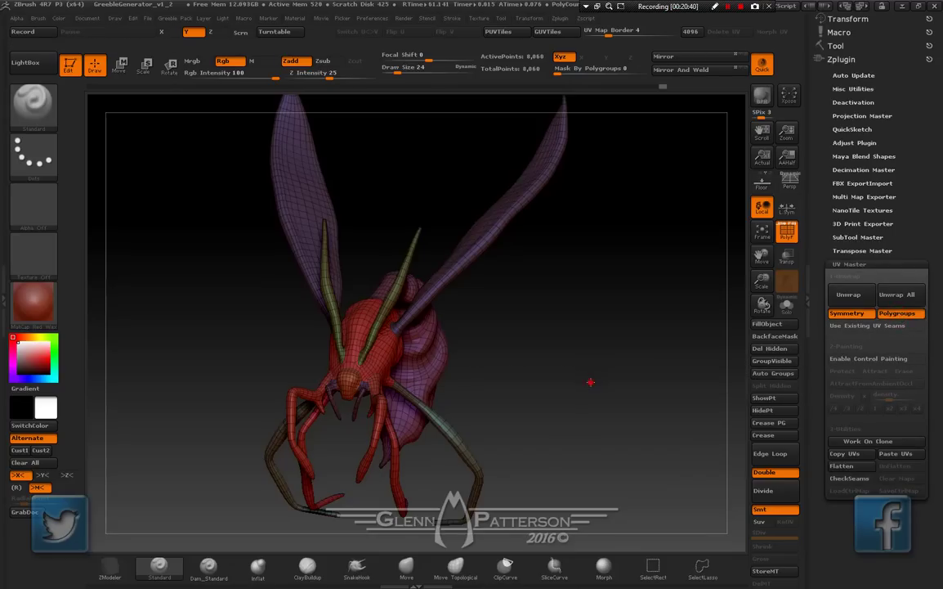
Flatten the unwrapped insect in UV Master to check its UV islands, and unflatten it again
{"action": "mouse_move", "coordinate": [590, 383]}
{"action": "left_mouse_down"}
{"action": "mouse_move", "coordinate": [535, 386]}
{"action": "mouse_move", "coordinate": [598, 381]}
{"action": "mouse_move", "coordinate": [584, 383]}
{"action": "left_mouse_up"}
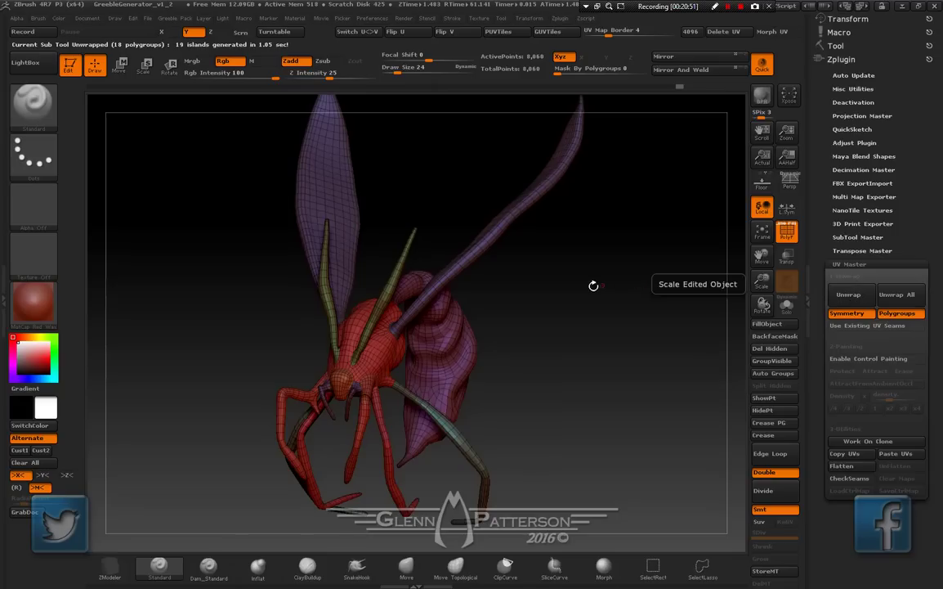
{"action": "left_click", "coordinate": [851, 471]}
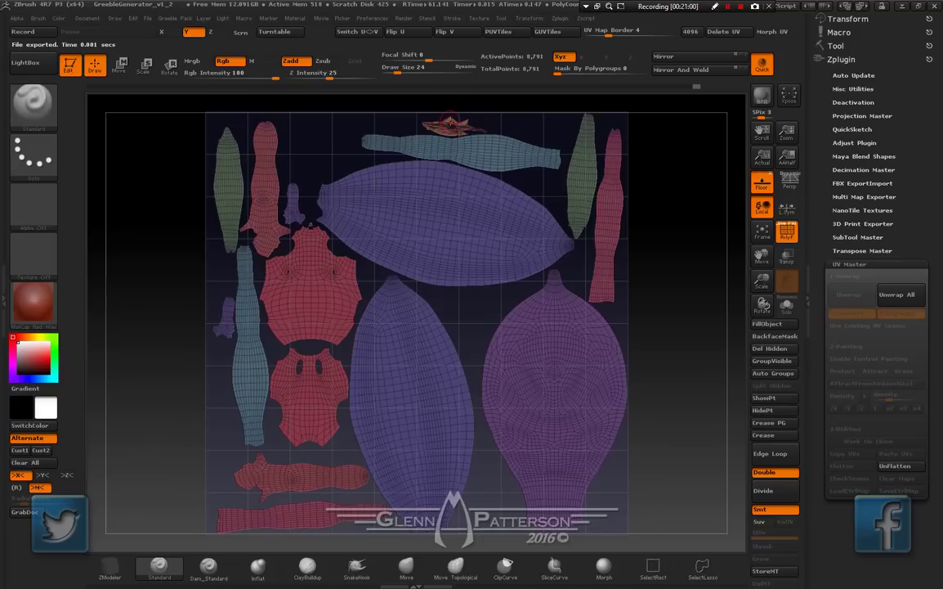
{"action": "left_click", "coordinate": [895, 465]}
{"action": "left_click_drag", "start_coordinate": [582, 393], "coordinate": [587, 355]}
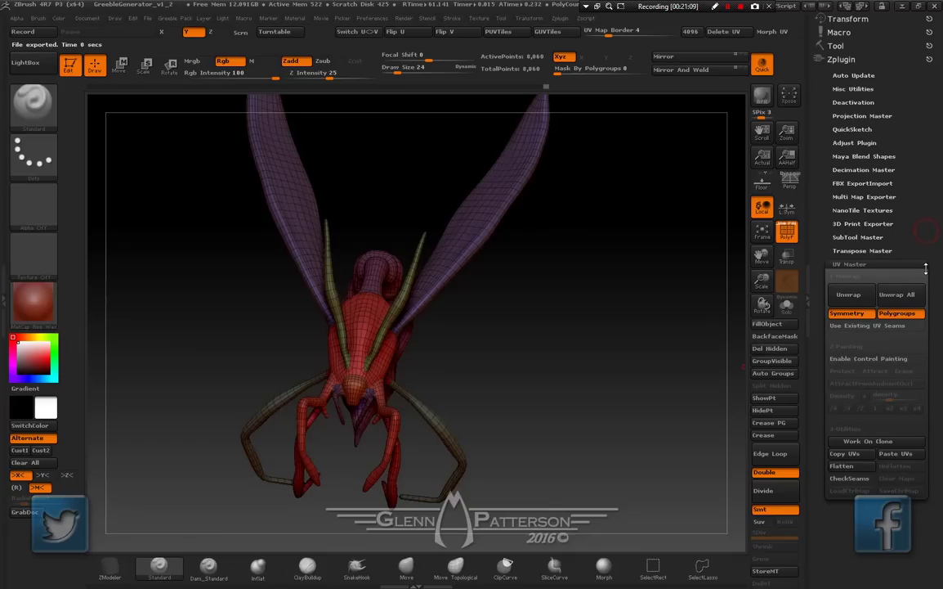
Morph the insect to its UVs from the tool's UV Map settings, fit the layout to the view, and restore the 3D shape
{"action": "left_click", "coordinate": [836, 46]}
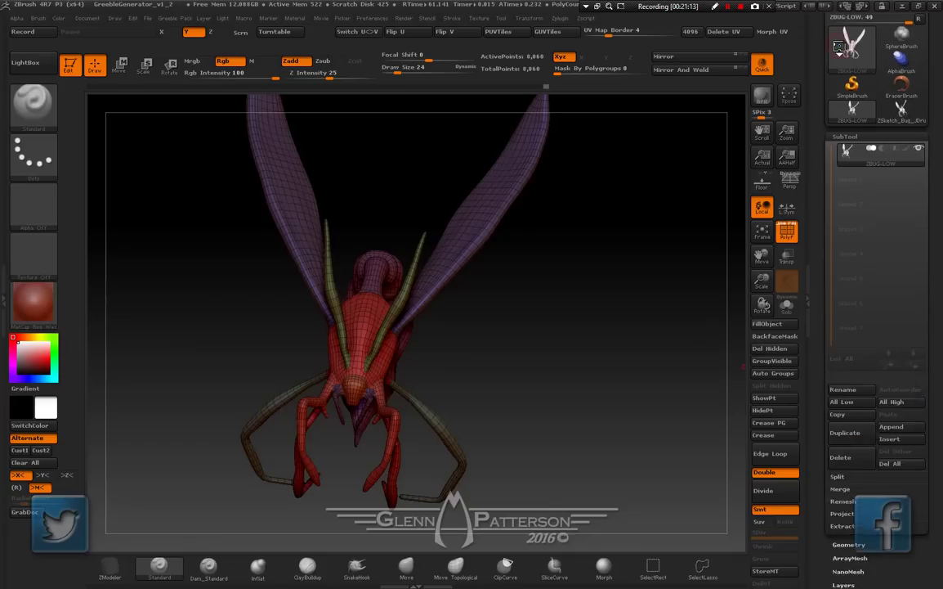
{"action": "left_click_drag", "start_coordinate": [919, 572], "coordinate": [919, 369]}
{"action": "left_click", "coordinate": [845, 441]}
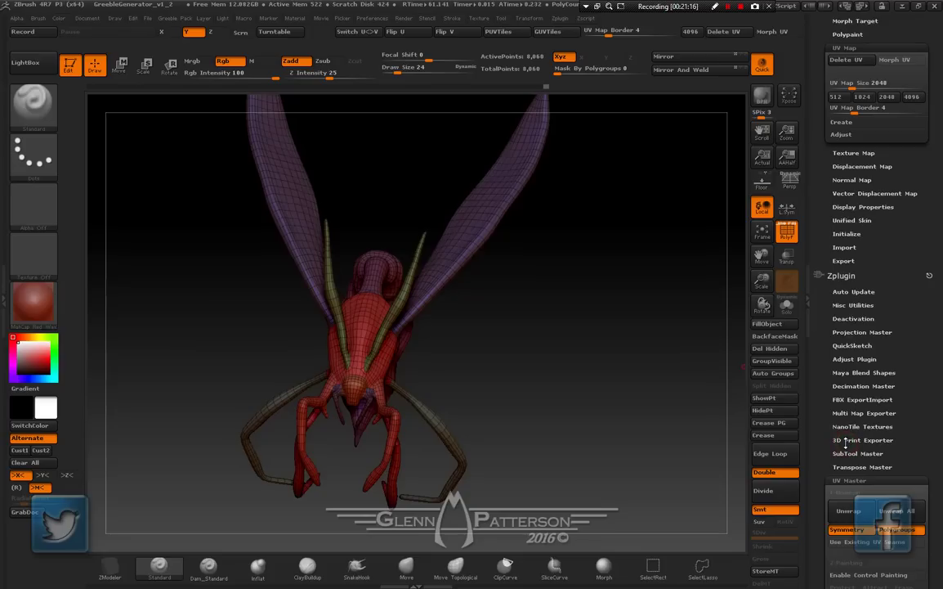
{"action": "left_click", "coordinate": [899, 61]}
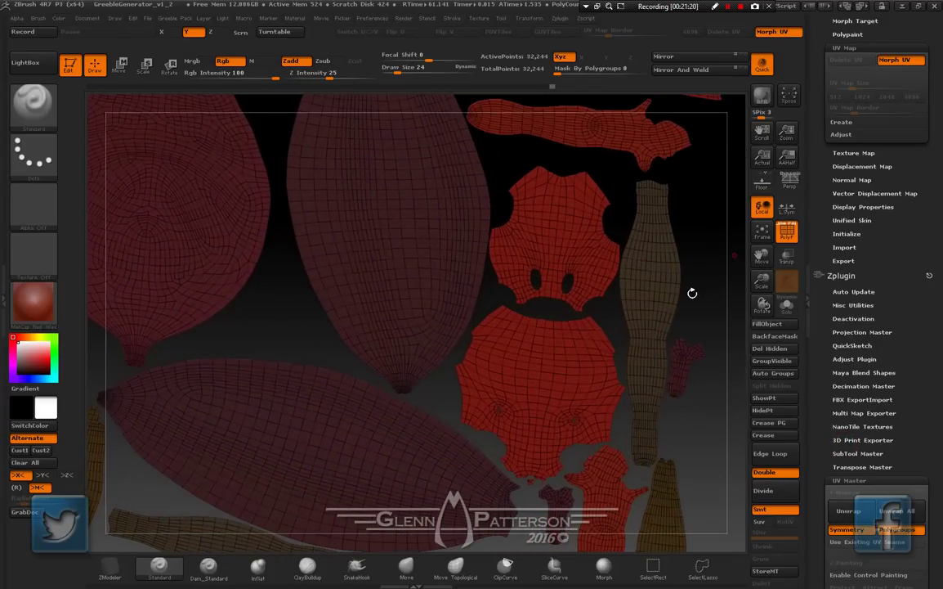
{"action": "key", "text": "shift+f"}
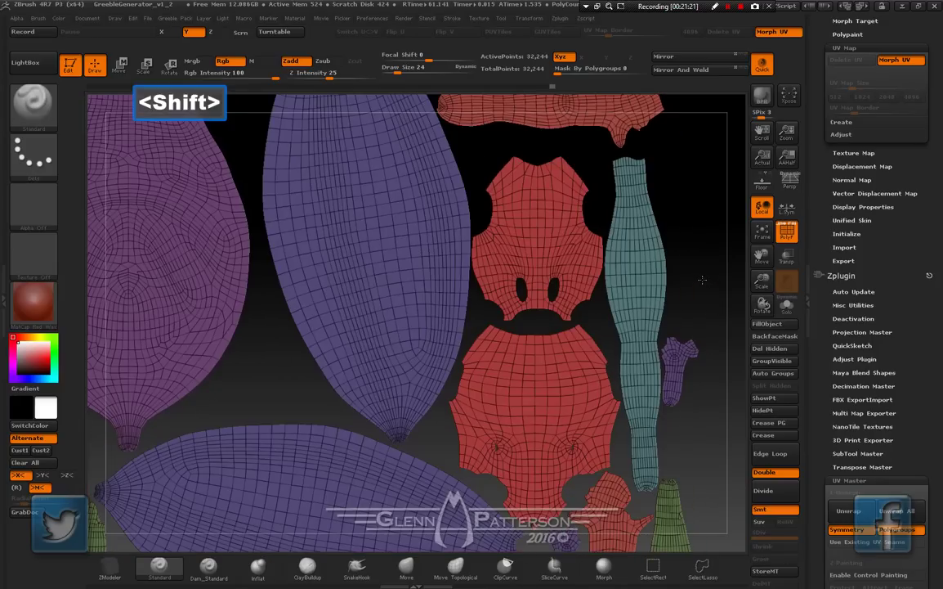
{"action": "left_click", "coordinate": [762, 236]}
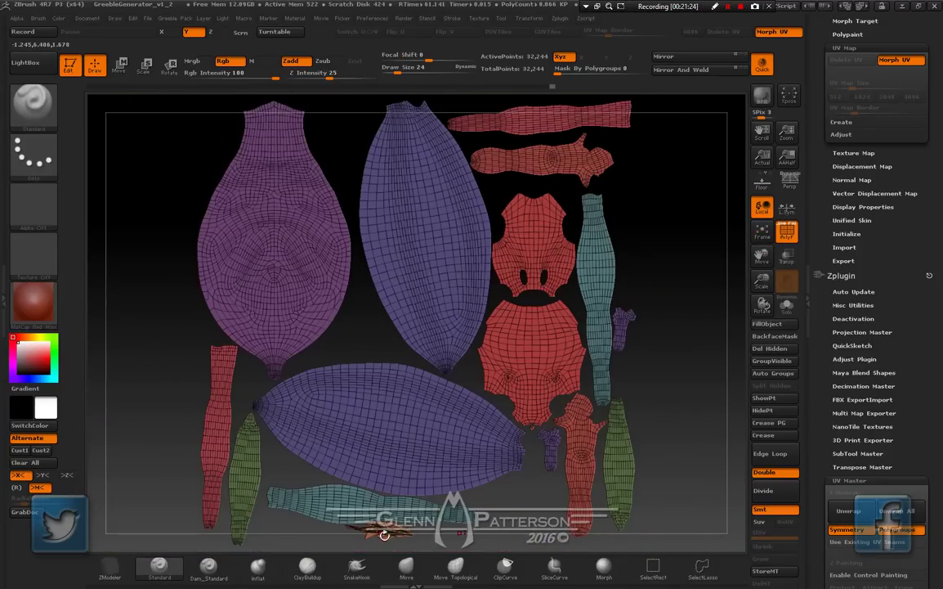
{"action": "left_click", "coordinate": [896, 62]}
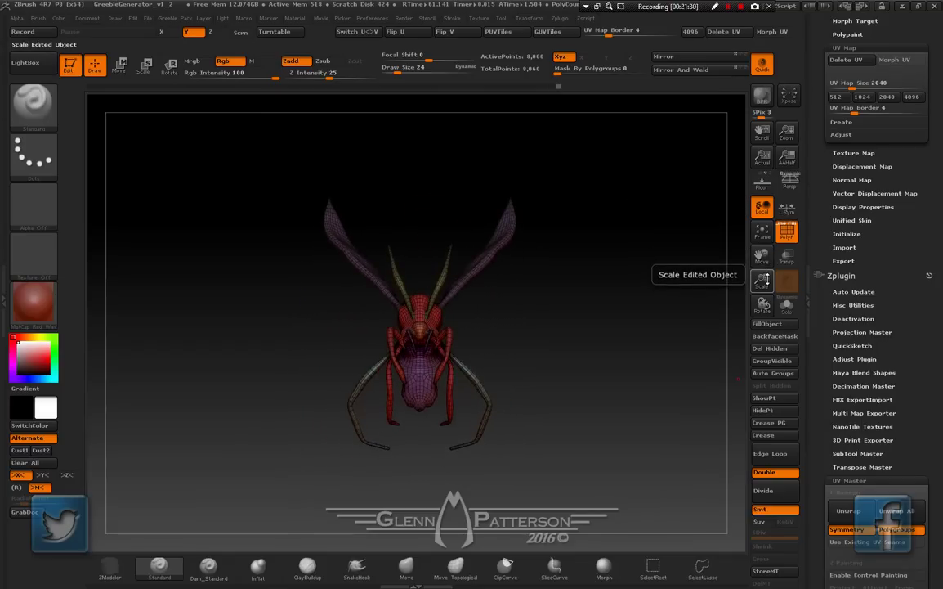
Isolate the insect's head and mandibles, group them into a single polygroup, and show the whole insect again
{"action": "left_click_drag", "start_coordinate": [762, 282], "coordinate": [775, 537]}
{"action": "right_click_drag", "start_coordinate": [450, 365], "coordinate": [449, 237]}
{"action": "mouse_move", "coordinate": [449, 238]}
{"action": "left_mouse_down"}
{"action": "mouse_move", "coordinate": [454, 147]}
{"action": "mouse_move", "coordinate": [453, 427]}
{"action": "mouse_move", "coordinate": [440, 417]}
{"action": "left_mouse_up"}
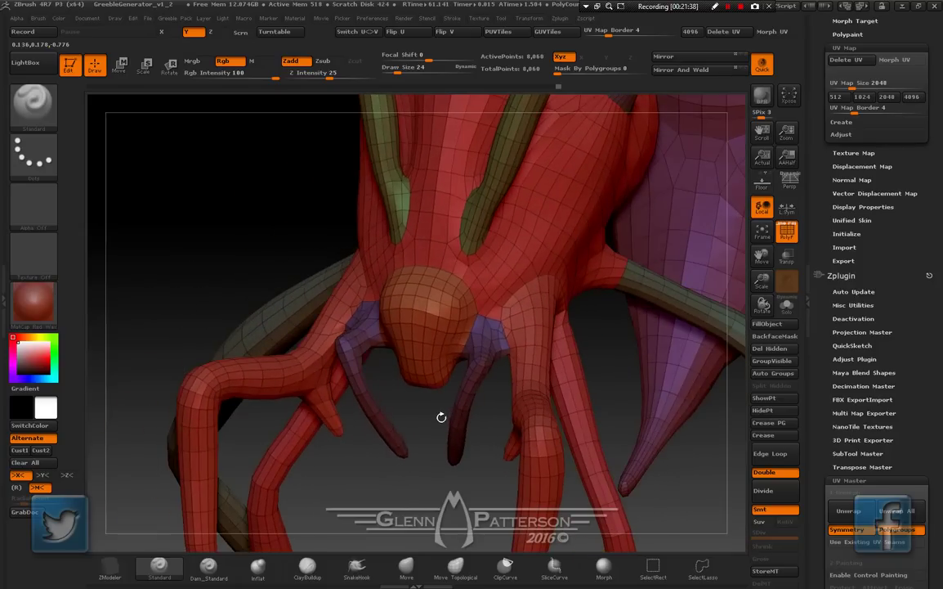
{"action": "key", "text": "ctrl+shift"}
{"action": "left_click", "coordinate": [472, 336], "text": "ctrl+shift"}
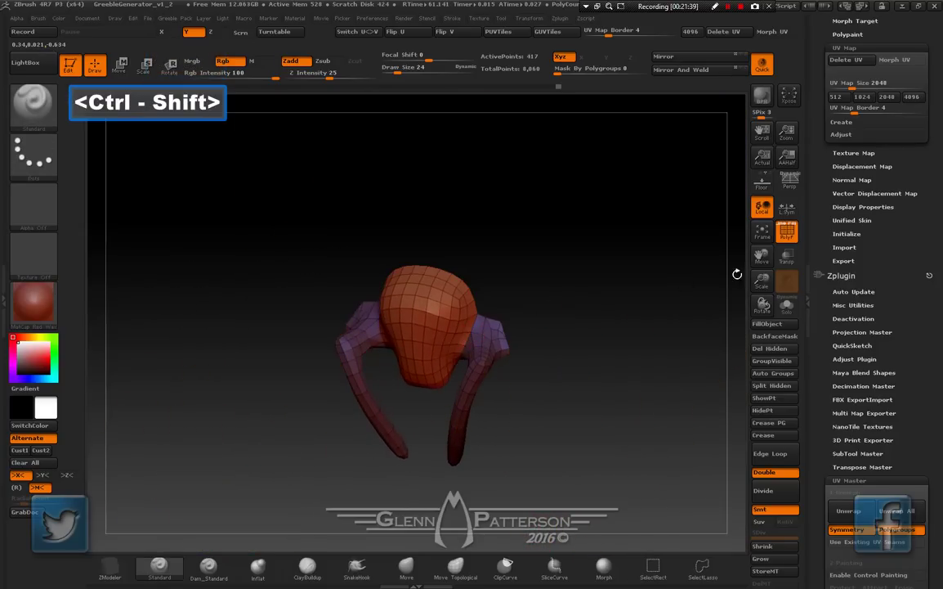
{"action": "left_click", "coordinate": [774, 360]}
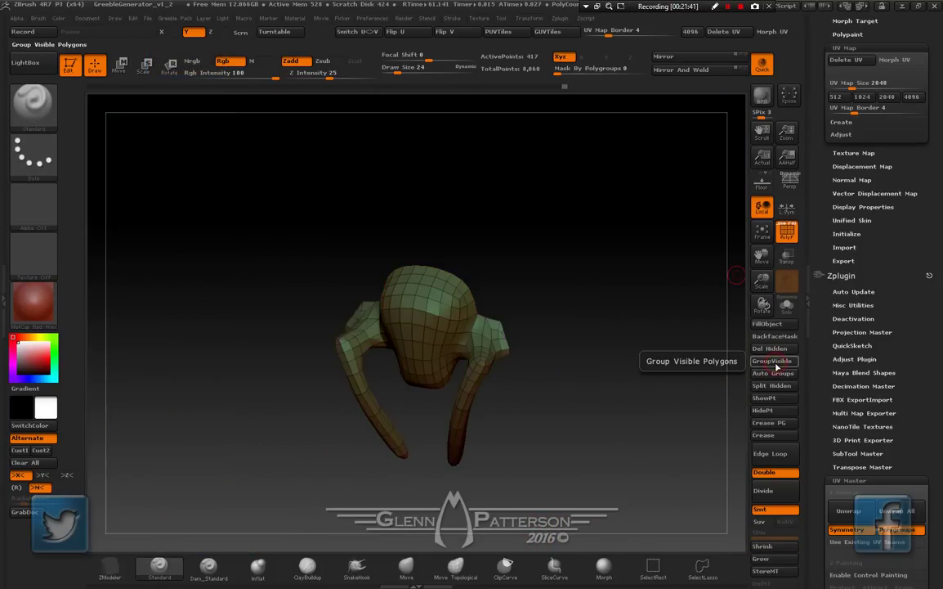
{"action": "left_click", "coordinate": [601, 429], "text": "ctrl+shift"}
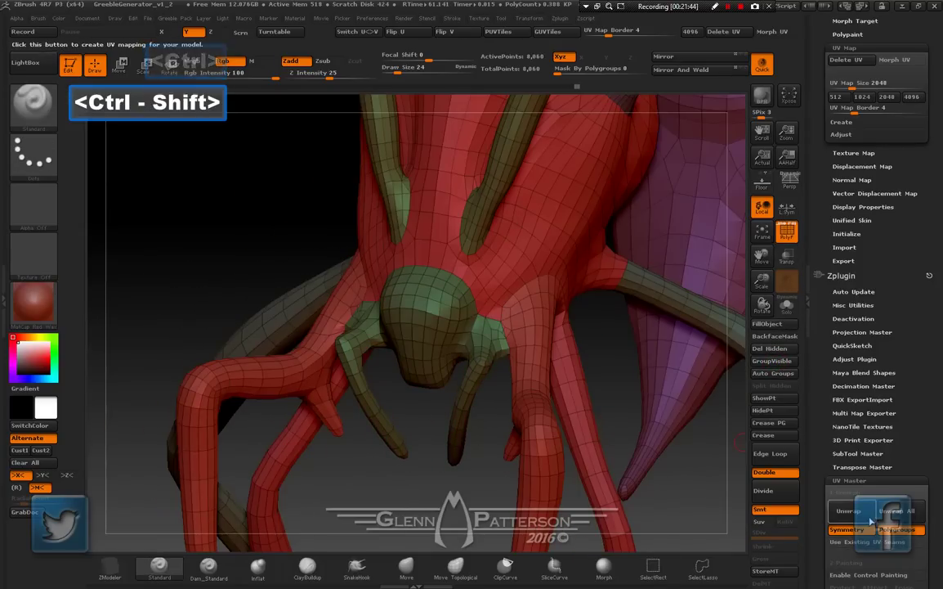
Unwrap the insect again with the regrouped head, check the flattened layout in UV Master, and unflatten it
{"action": "left_click", "coordinate": [861, 518]}
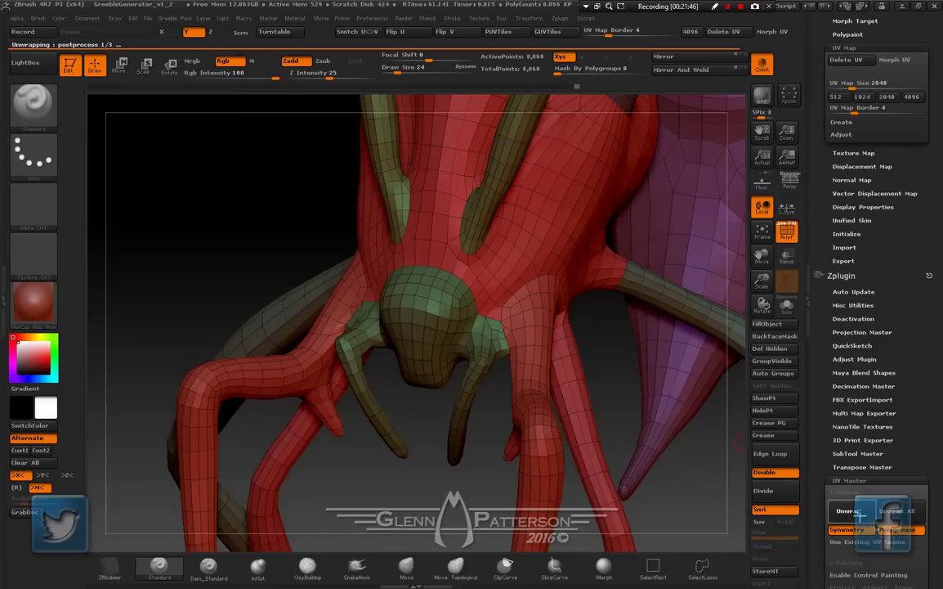
{"action": "left_click_drag", "start_coordinate": [939, 427], "coordinate": [941, 332]}
{"action": "left_click", "coordinate": [849, 423]}
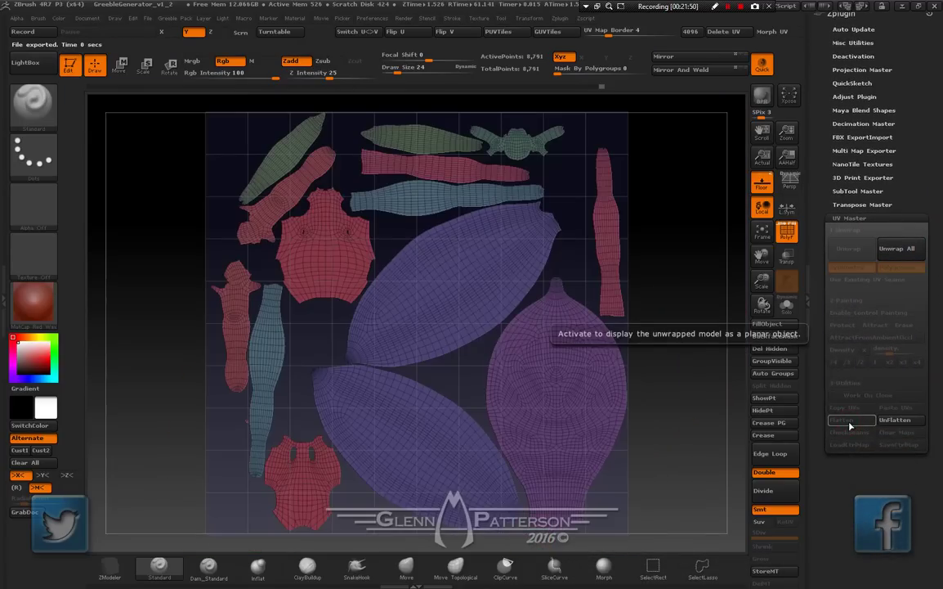
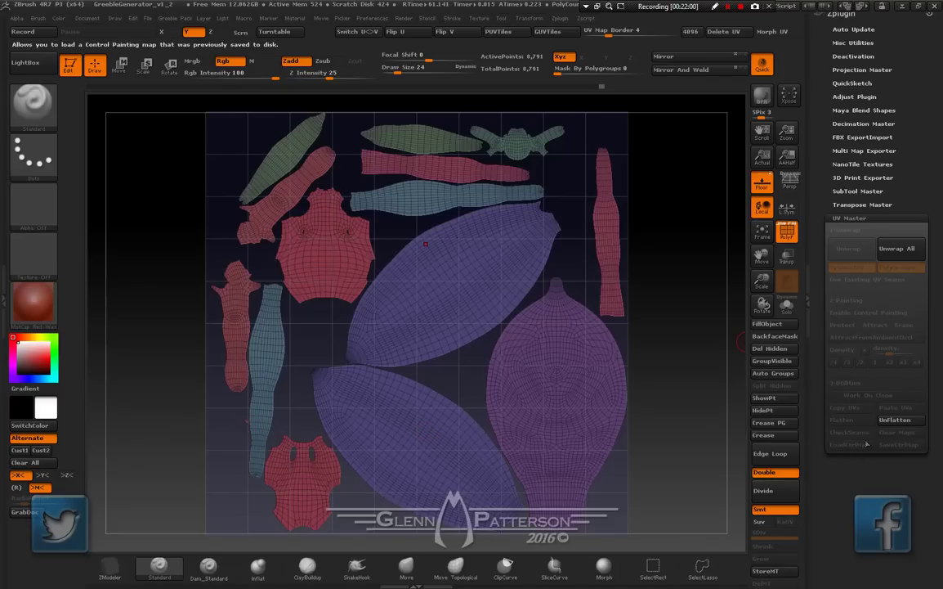
{"action": "left_click", "coordinate": [895, 419]}
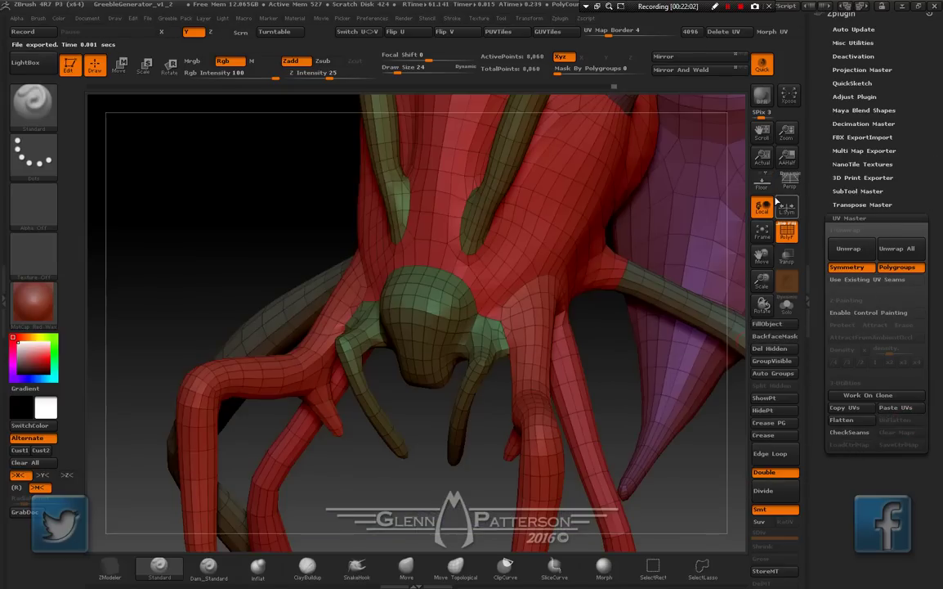
Frame the whole insect from the front and preview its new UV layout with Morph UV, switching back to 3D
{"action": "left_click", "coordinate": [765, 239]}
{"action": "left_click_drag", "start_coordinate": [725, 259], "coordinate": [623, 357]}
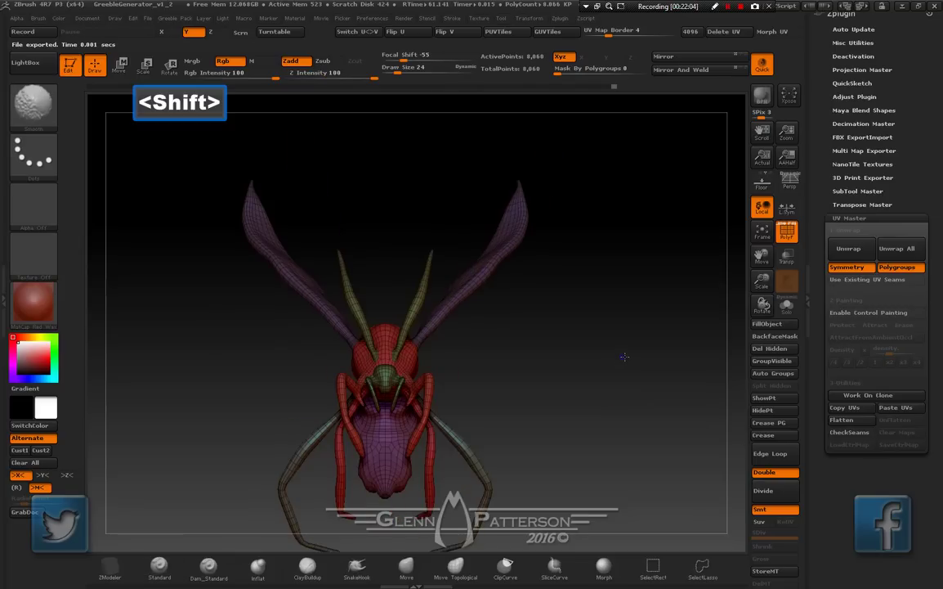
{"action": "left_click", "coordinate": [771, 31]}
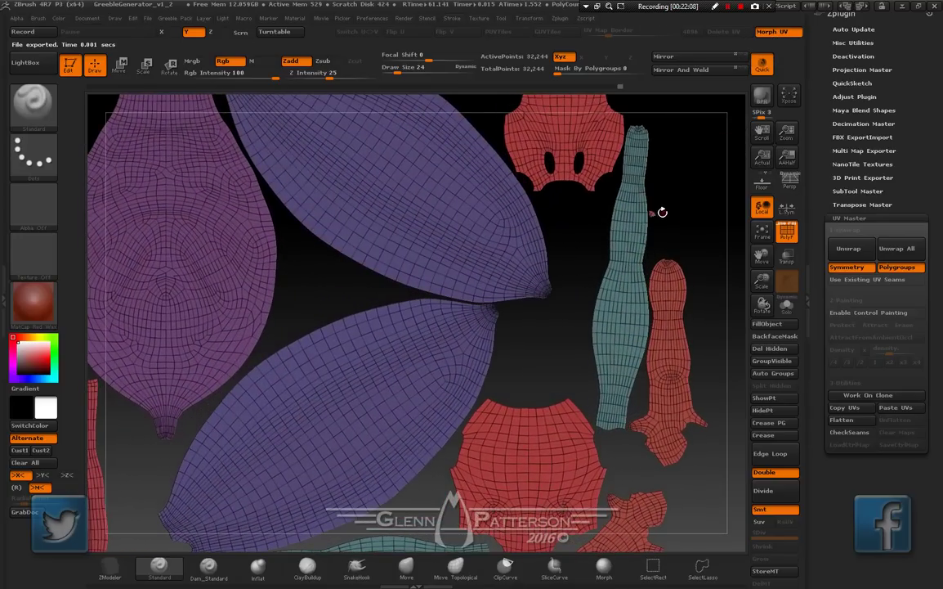
{"action": "left_click", "coordinate": [786, 33]}
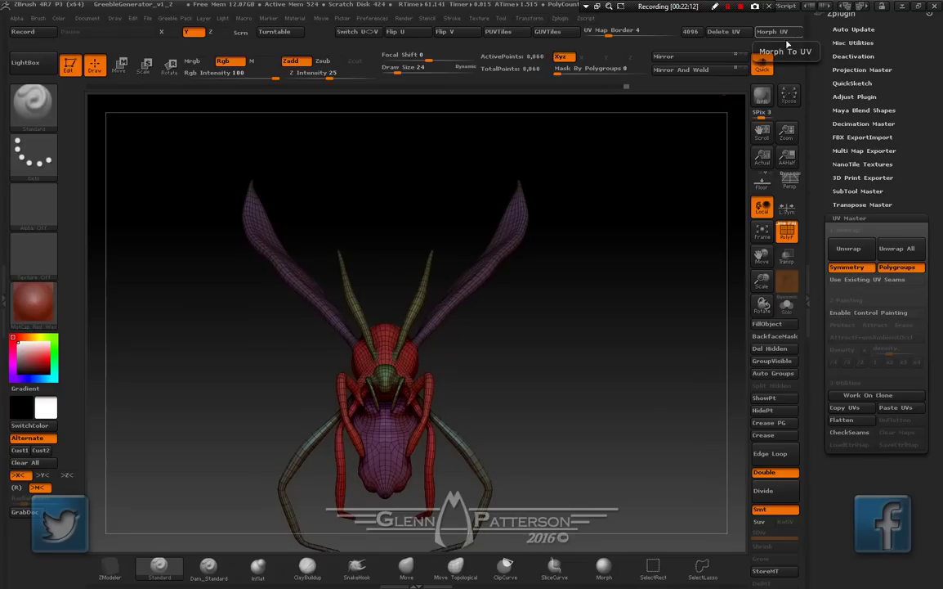
Examine the insect's underside and front legs, and compare them with their UV islands using Morph UV
{"action": "left_click_drag", "start_coordinate": [554, 354], "coordinate": [556, 259]}
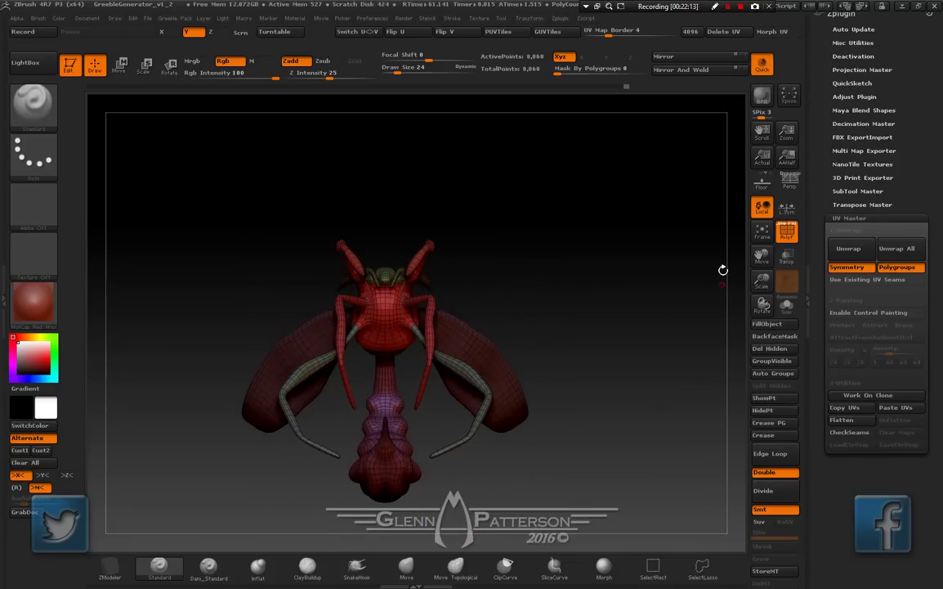
{"action": "left_click_drag", "start_coordinate": [769, 282], "coordinate": [755, 337]}
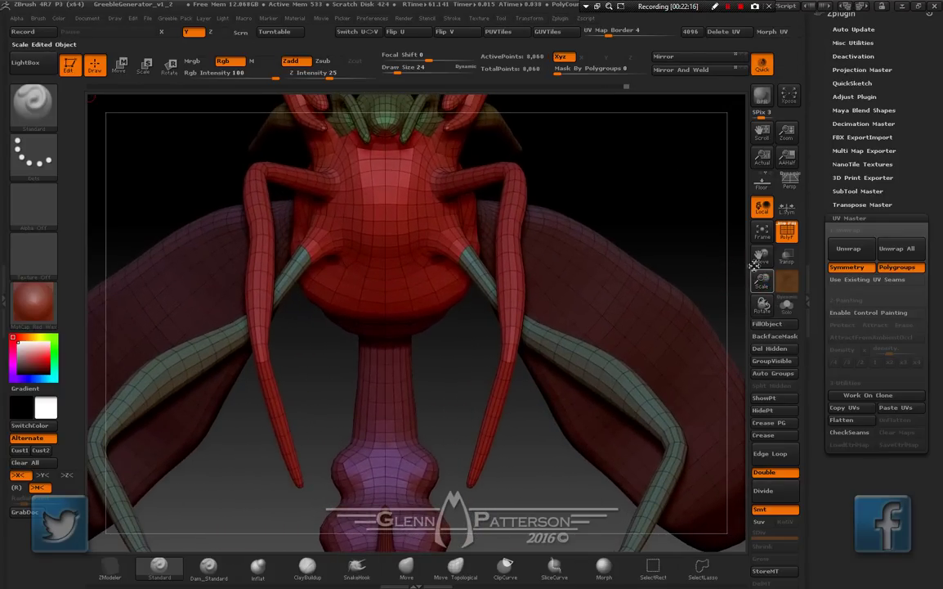
{"action": "left_click_drag", "start_coordinate": [761, 257], "coordinate": [710, 395]}
{"action": "right_click_drag", "start_coordinate": [427, 432], "coordinate": [419, 333]}
{"action": "left_click_drag", "start_coordinate": [418, 333], "coordinate": [420, 338]}
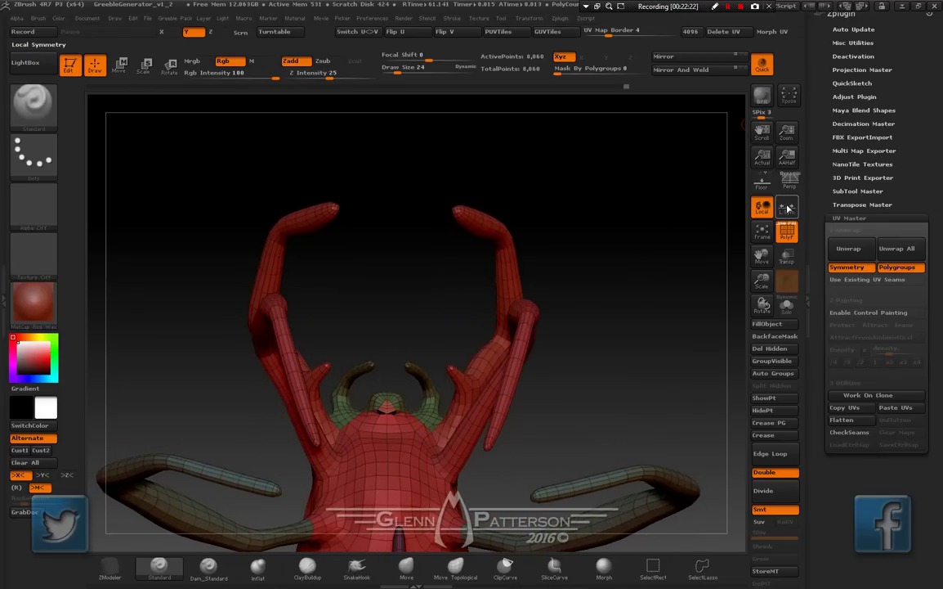
{"action": "left_click", "coordinate": [771, 32]}
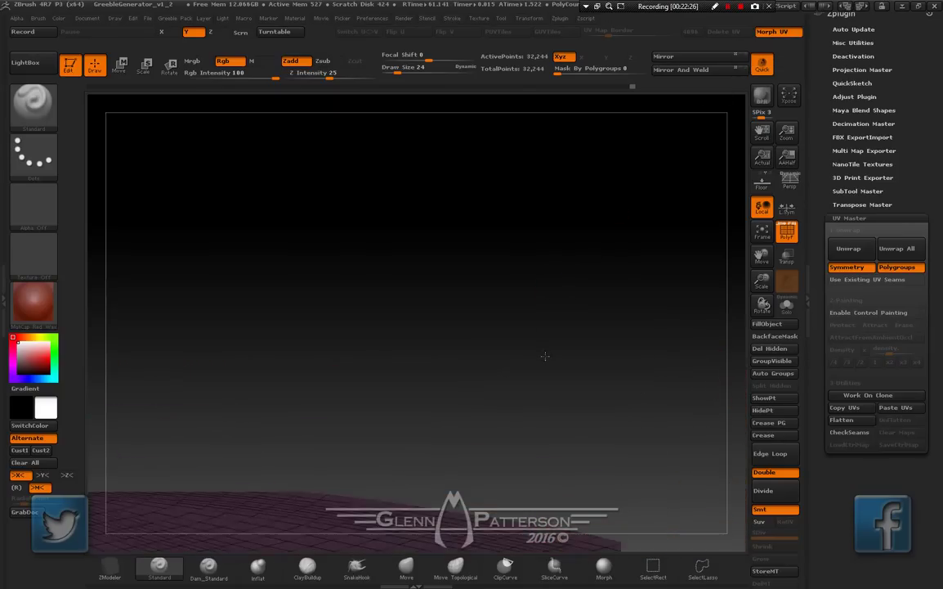
{"action": "left_click_drag", "start_coordinate": [545, 356], "coordinate": [544, 390], "text": "shift"}
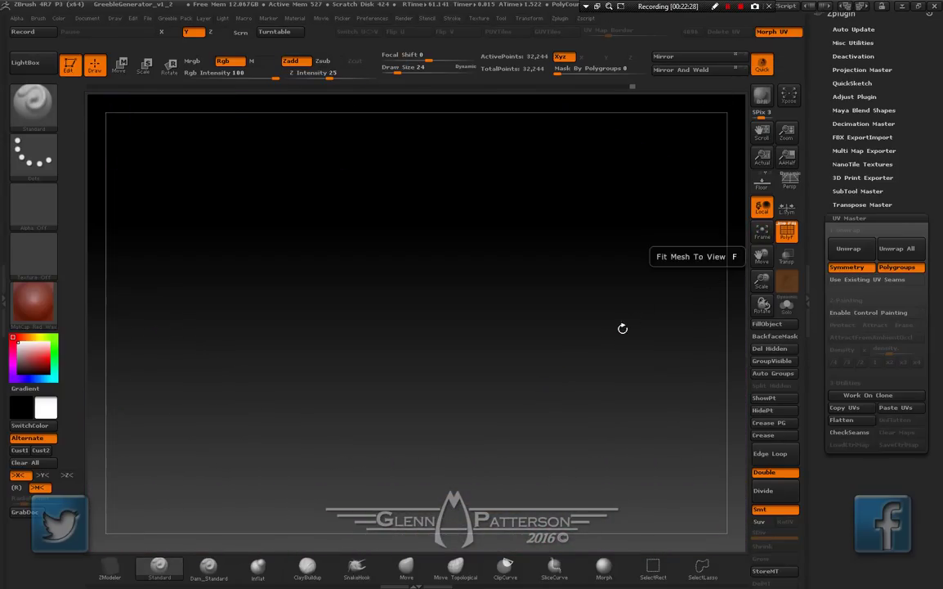
{"action": "left_click_drag", "start_coordinate": [603, 343], "coordinate": [576, 426]}
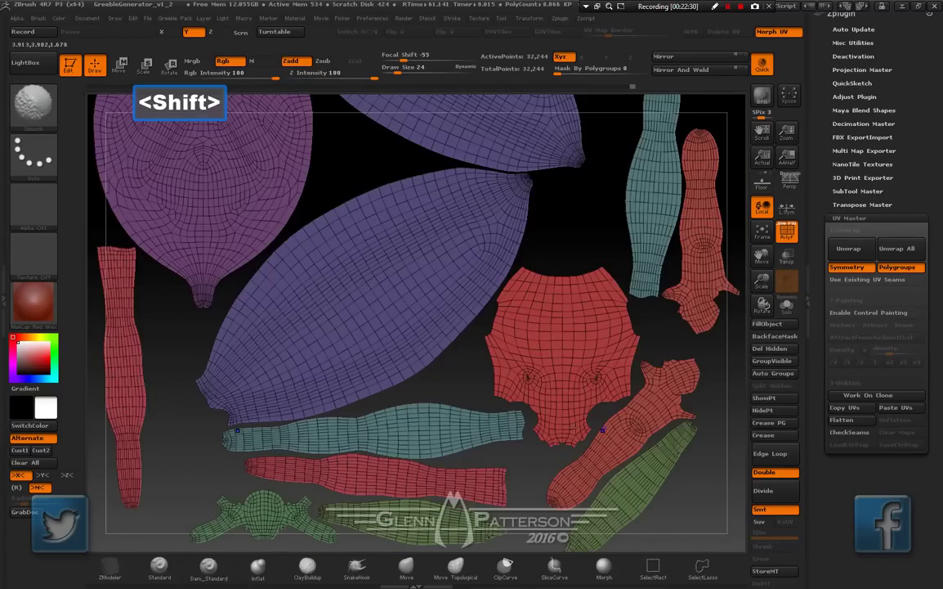
{"action": "left_click_drag", "start_coordinate": [505, 397], "coordinate": [544, 221]}
{"action": "left_click", "coordinate": [760, 235]}
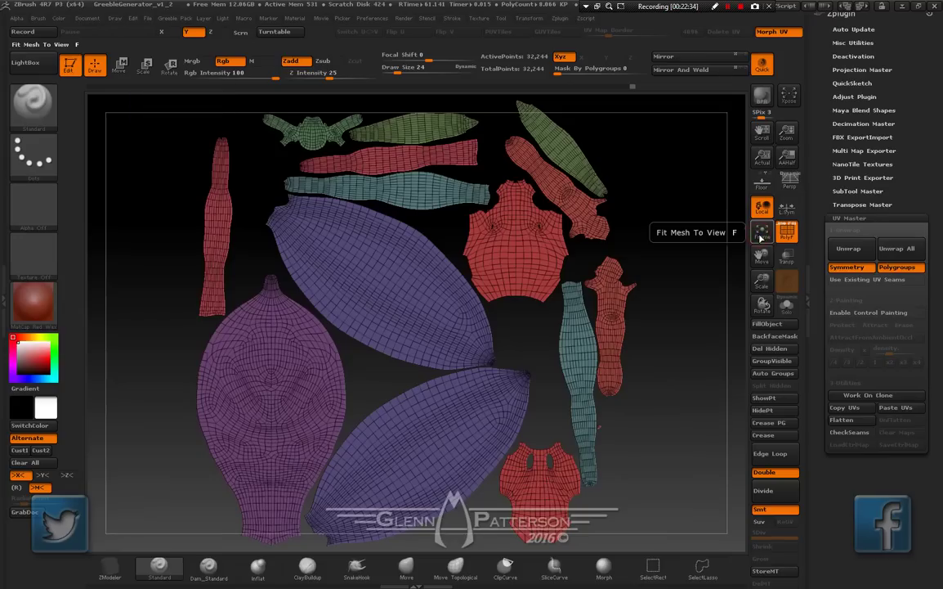
{"action": "left_click", "coordinate": [778, 32]}
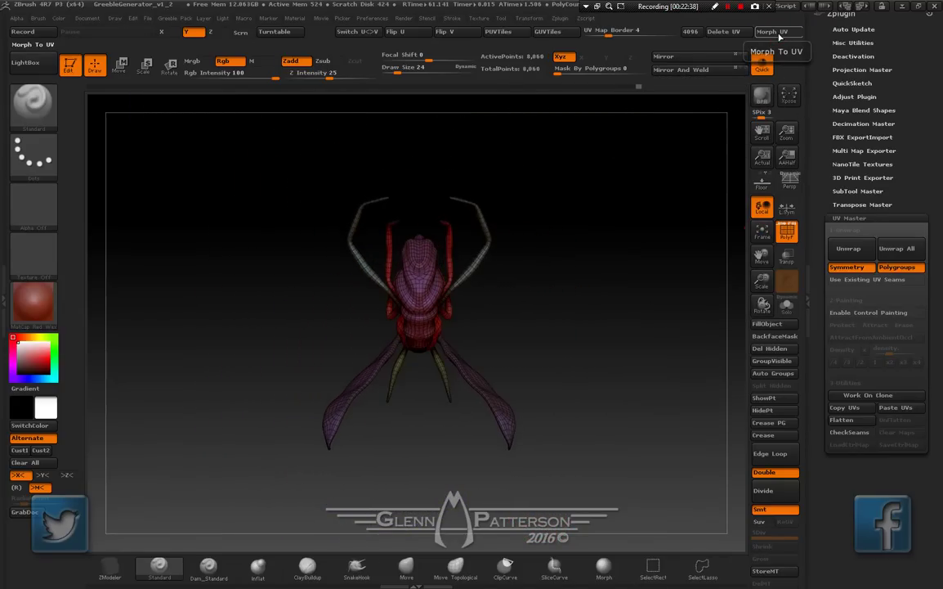
Isolate the head and mandibles with the small red patch under the head, merge them into one polygroup, and show the whole insect
{"action": "left_click_drag", "start_coordinate": [589, 221], "coordinate": [738, 338]}
{"action": "left_click_drag", "start_coordinate": [762, 279], "coordinate": [775, 463]}
{"action": "left_click_drag", "start_coordinate": [761, 255], "coordinate": [717, 448]}
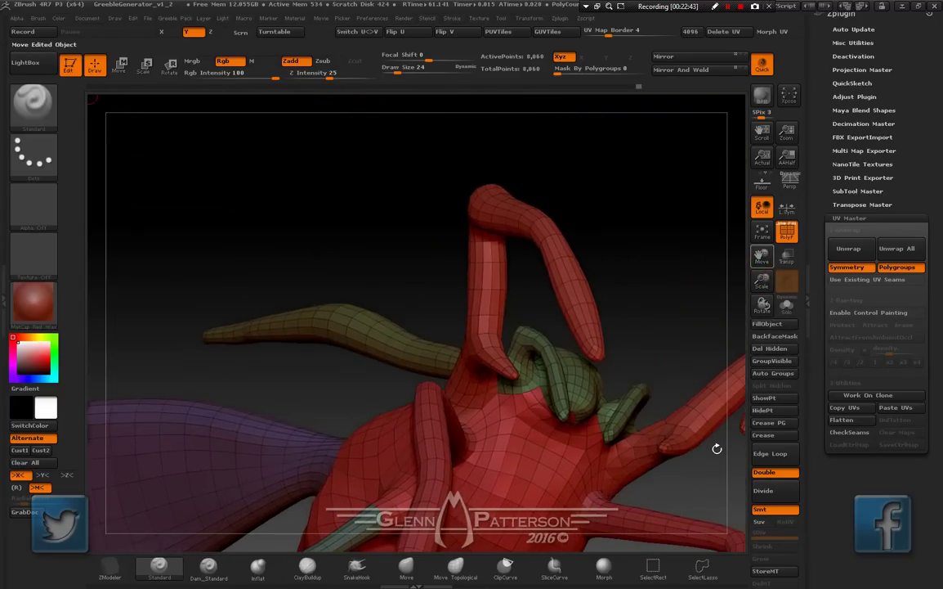
{"action": "right_click_drag", "start_coordinate": [596, 456], "coordinate": [576, 407]}
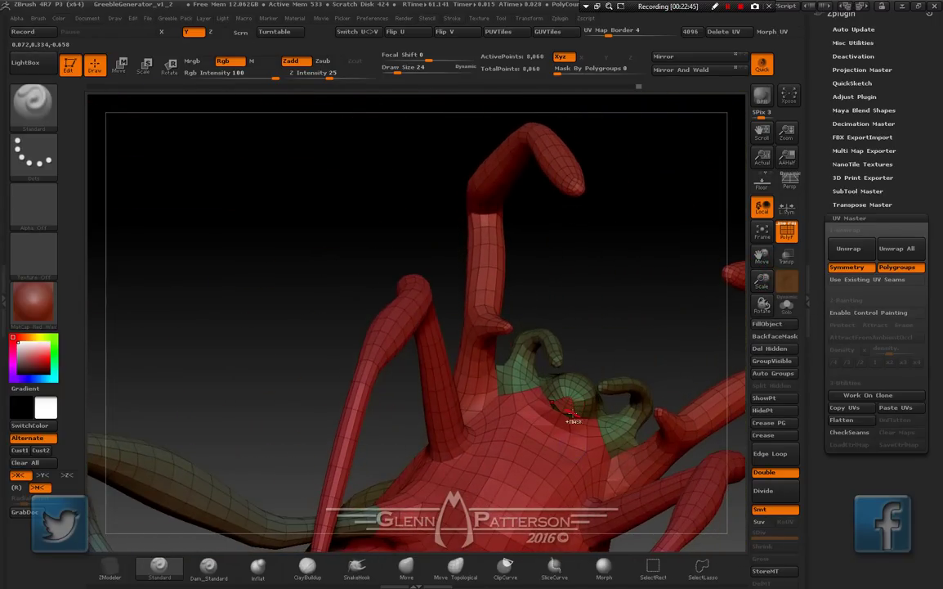
{"action": "key", "text": "ctrl+shift"}
{"action": "left_click", "coordinate": [568, 405], "text": "ctrl+shift"}
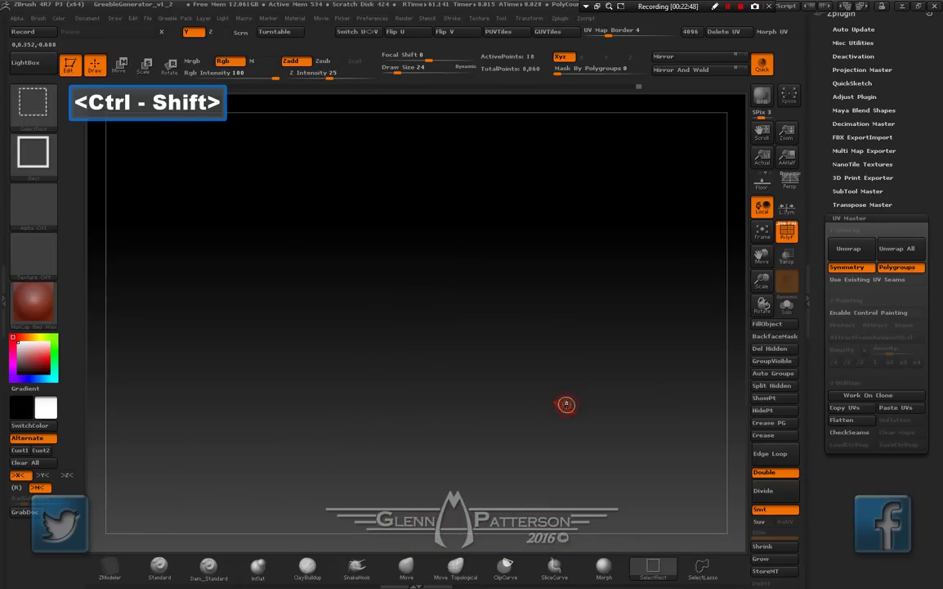
{"action": "left_click", "coordinate": [625, 432], "text": "ctrl+shift"}
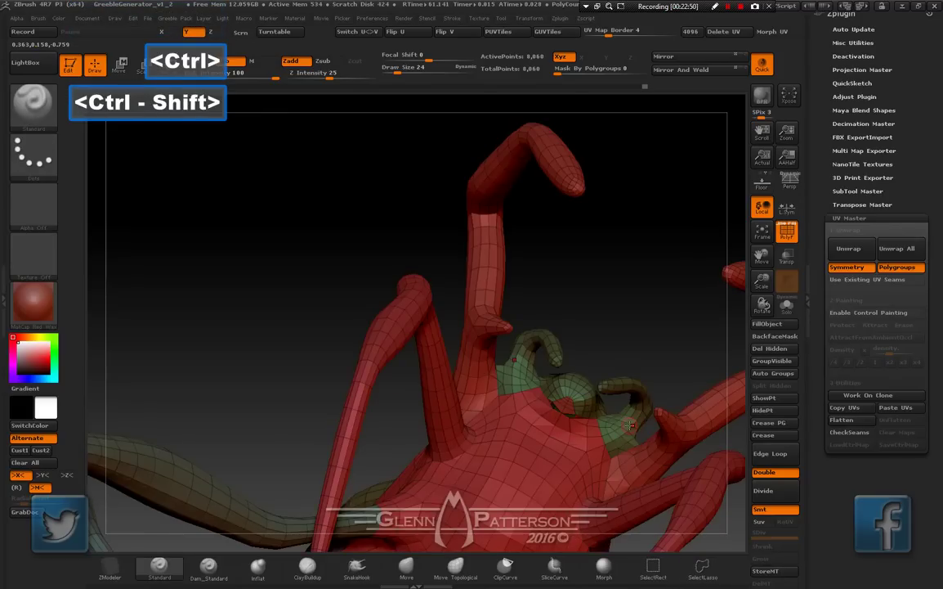
{"action": "left_click", "coordinate": [572, 403], "text": "ctrl+shift"}
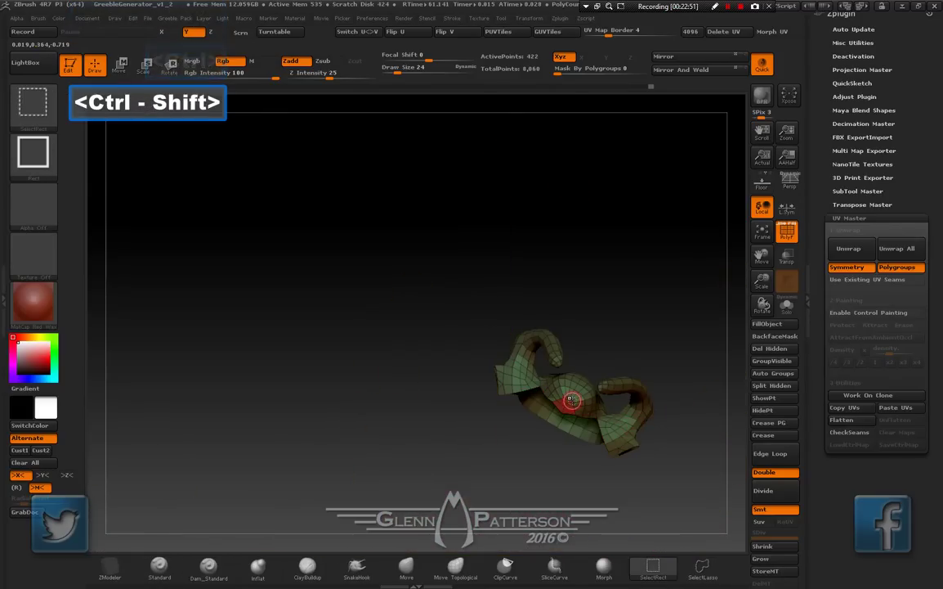
{"action": "left_click", "coordinate": [772, 361]}
{"action": "left_click", "coordinate": [633, 305], "text": "ctrl+shift"}
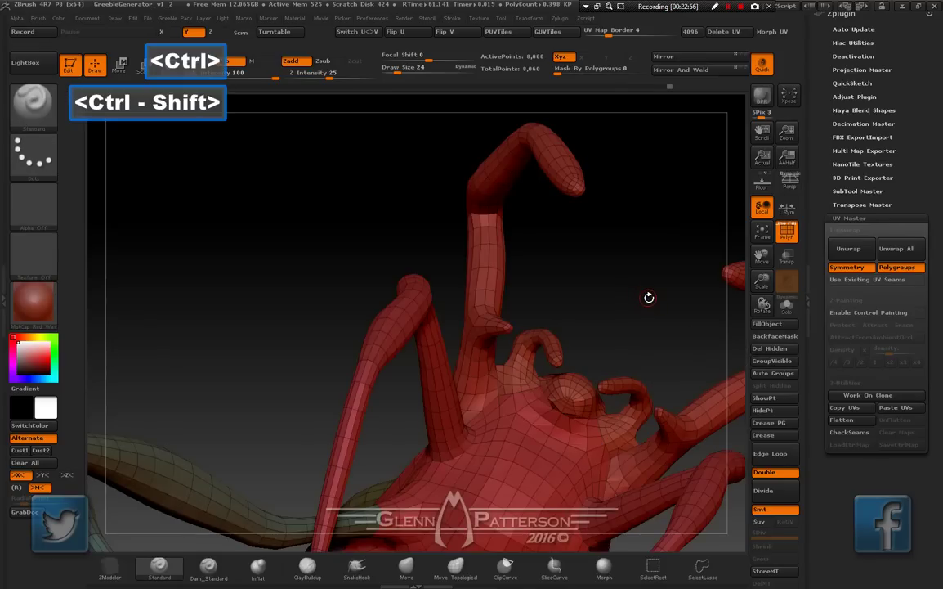
{"action": "mouse_move", "coordinate": [605, 427]}
{"action": "right_mouse_down"}
{"action": "mouse_move", "coordinate": [497, 330]}
{"action": "mouse_move", "coordinate": [613, 390]}
{"action": "right_mouse_up"}
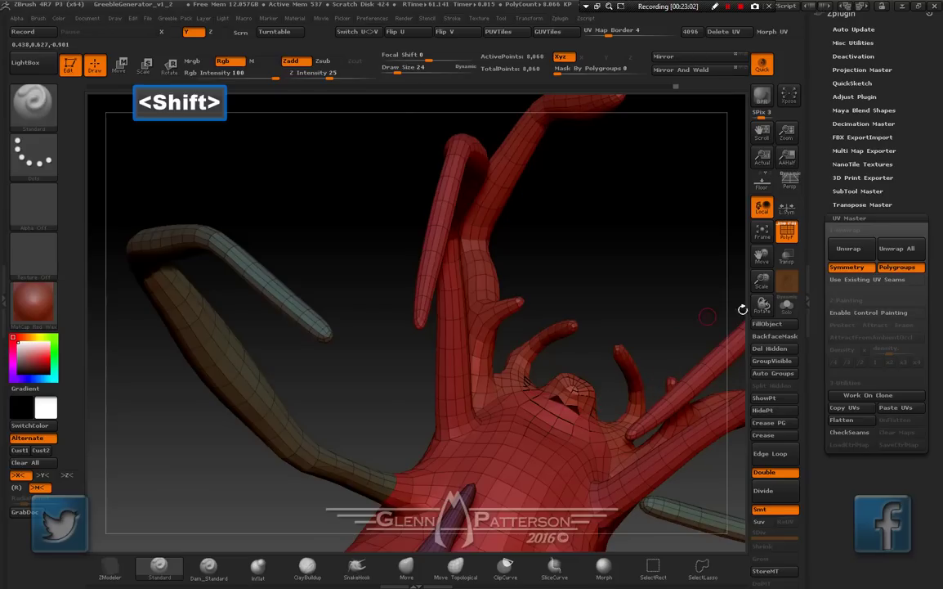
Fill the small openings between the underside of the head and the body with Close Holes
{"action": "left_click_drag", "start_coordinate": [762, 284], "coordinate": [755, 442]}
{"action": "right_click_drag", "start_coordinate": [583, 417], "coordinate": [564, 426]}
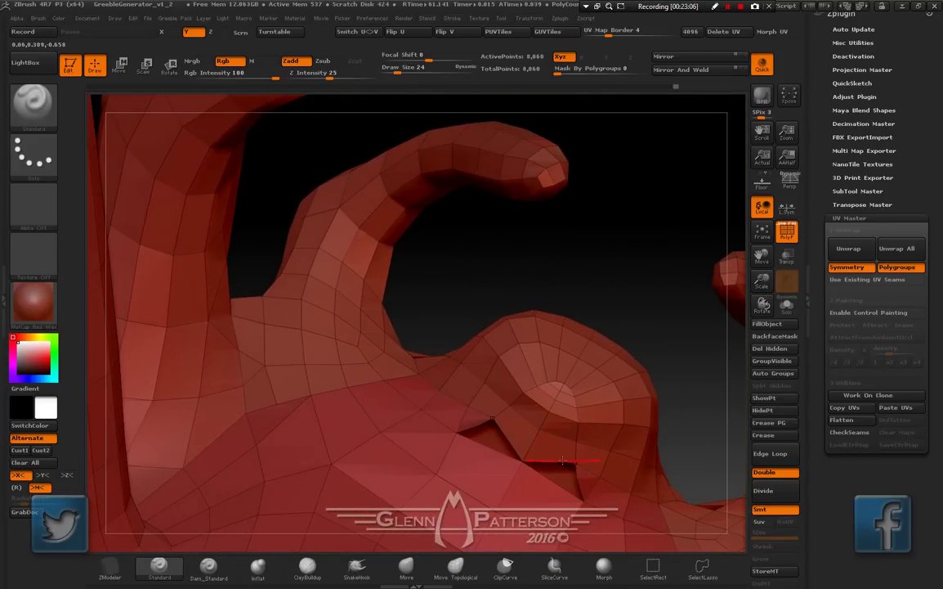
{"action": "scroll", "coordinate": [813, 248], "scroll_direction": "up", "scroll_amount": 10}
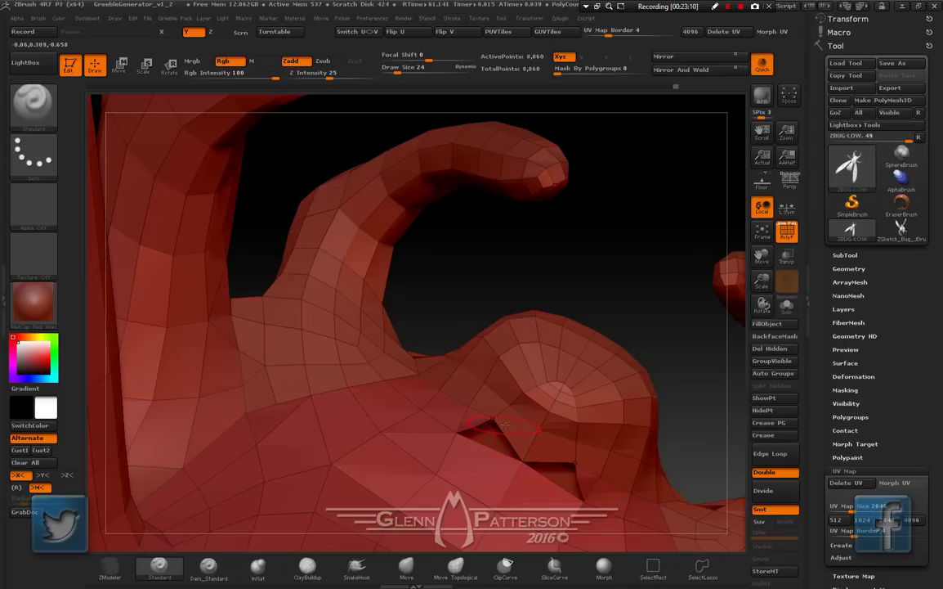
{"action": "right_click_drag", "start_coordinate": [504, 424], "coordinate": [501, 437]}
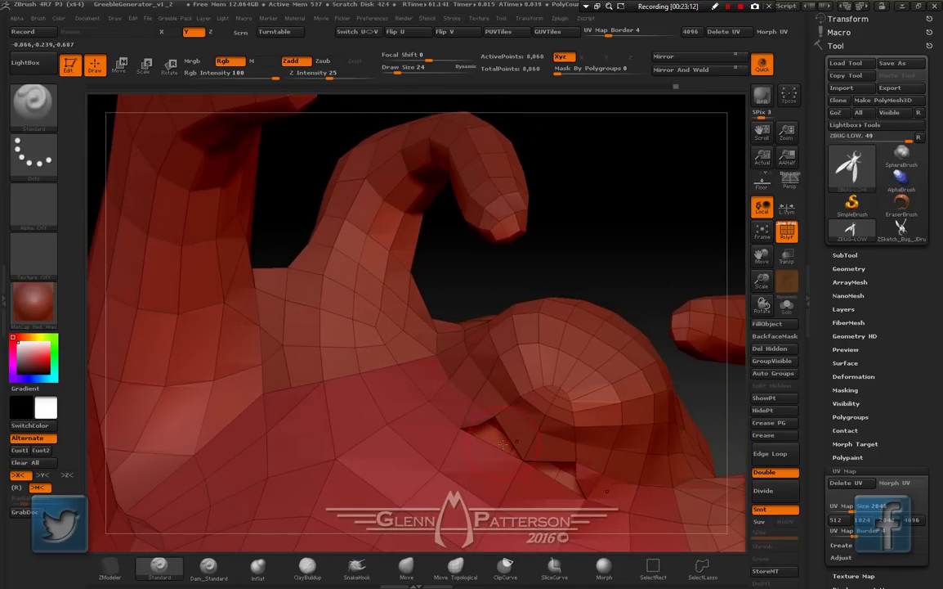
{"action": "left_click", "coordinate": [857, 272]}
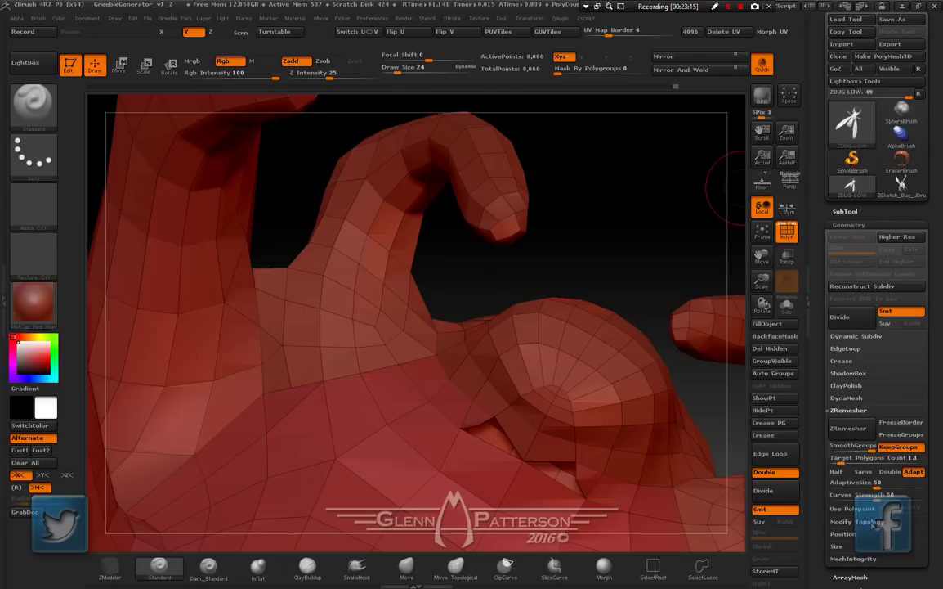
{"action": "left_click", "coordinate": [855, 521]}
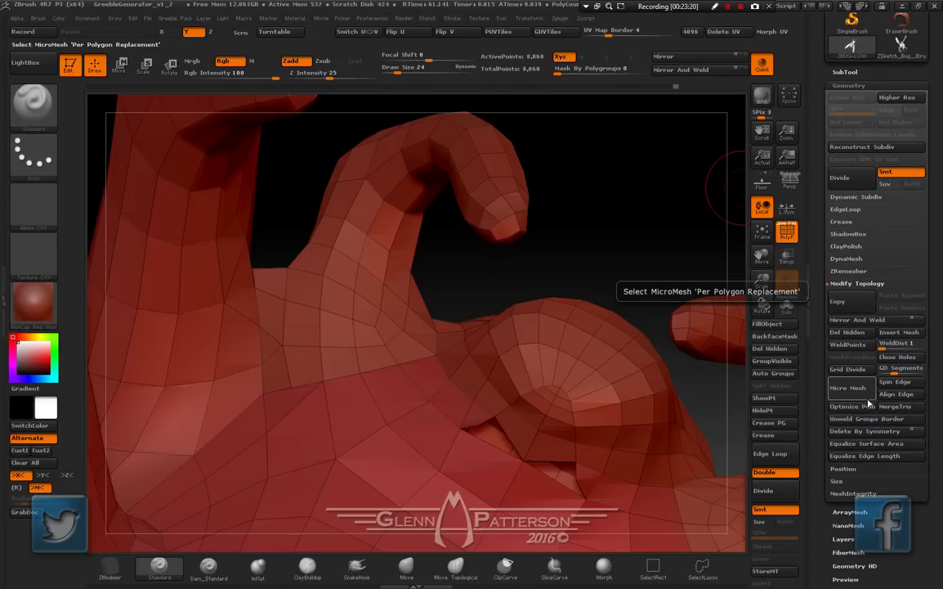
{"action": "left_click", "coordinate": [896, 358]}
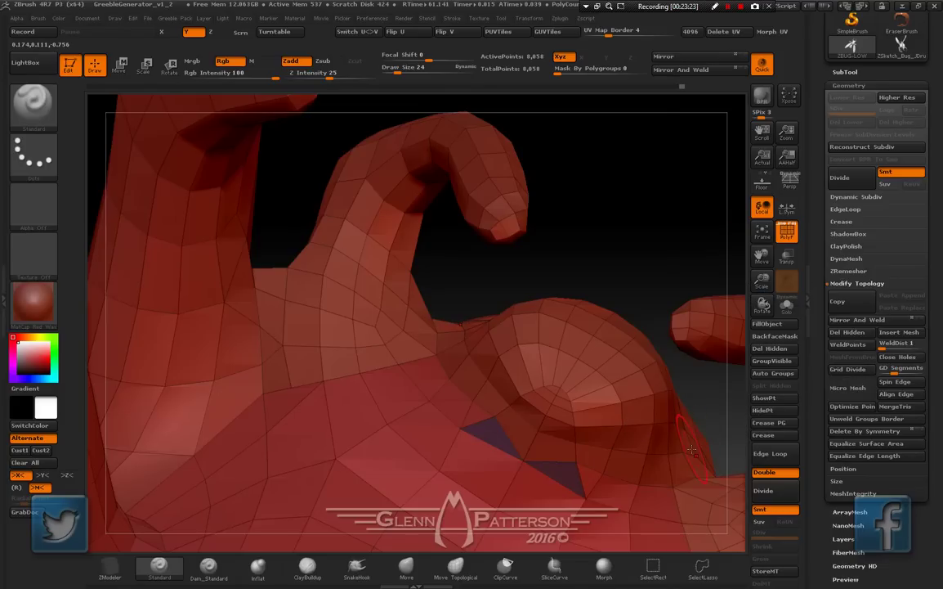
Isolate the head and mandibles with the filled hole patches, merge them into one polygroup, and show the whole insect
{"action": "left_click", "coordinate": [575, 464], "text": "ctrl+shift"}
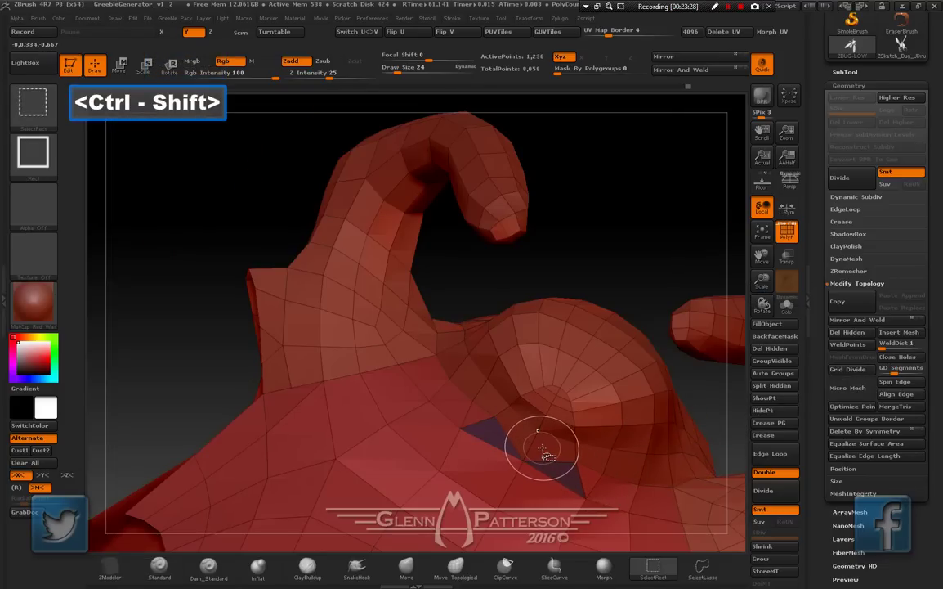
{"action": "left_click", "coordinate": [426, 470], "text": "ctrl+shift"}
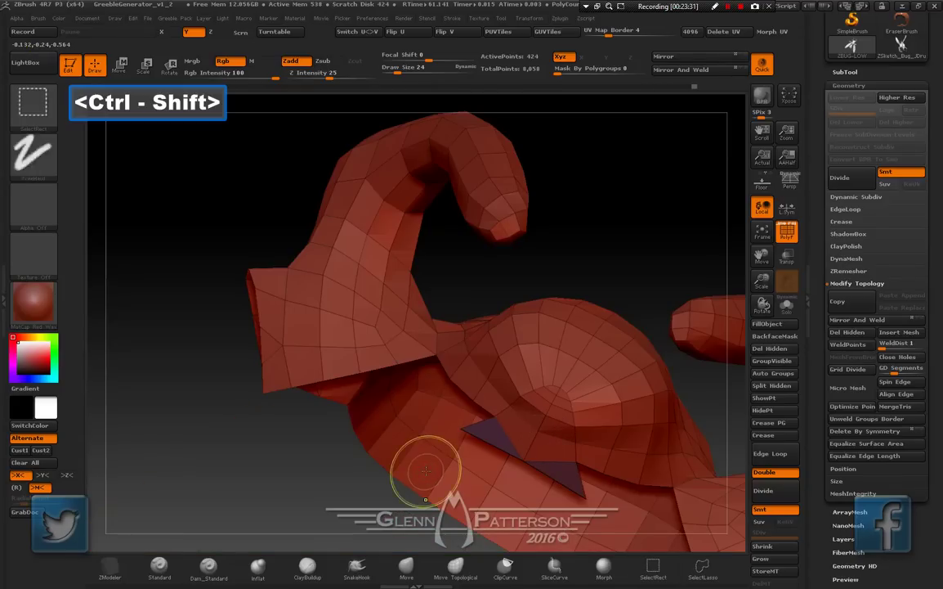
{"action": "left_click", "coordinate": [772, 360]}
{"action": "key", "text": "ctrl"}
{"action": "left_click", "coordinate": [634, 209], "text": "ctrl+shift"}
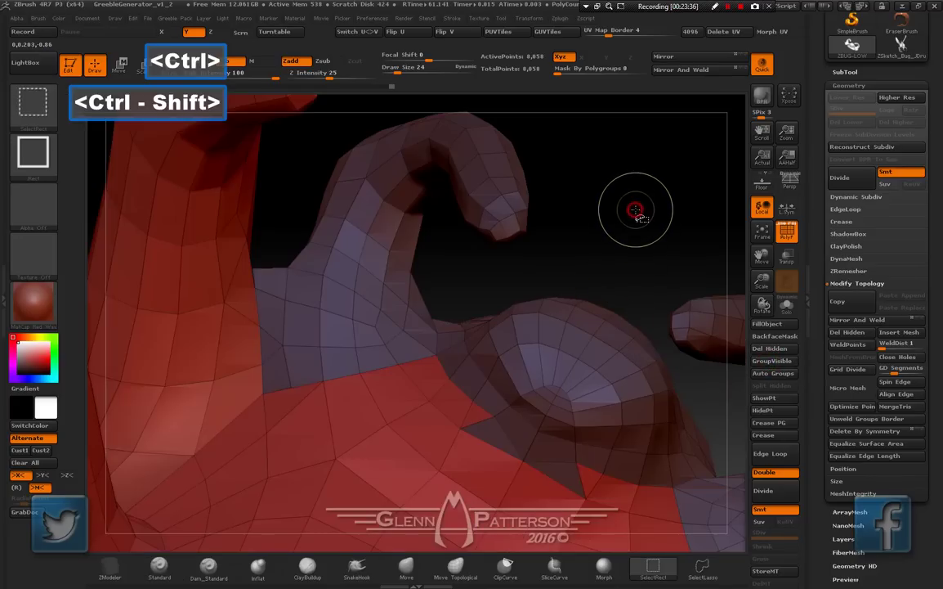
{"action": "key", "text": "shift"}
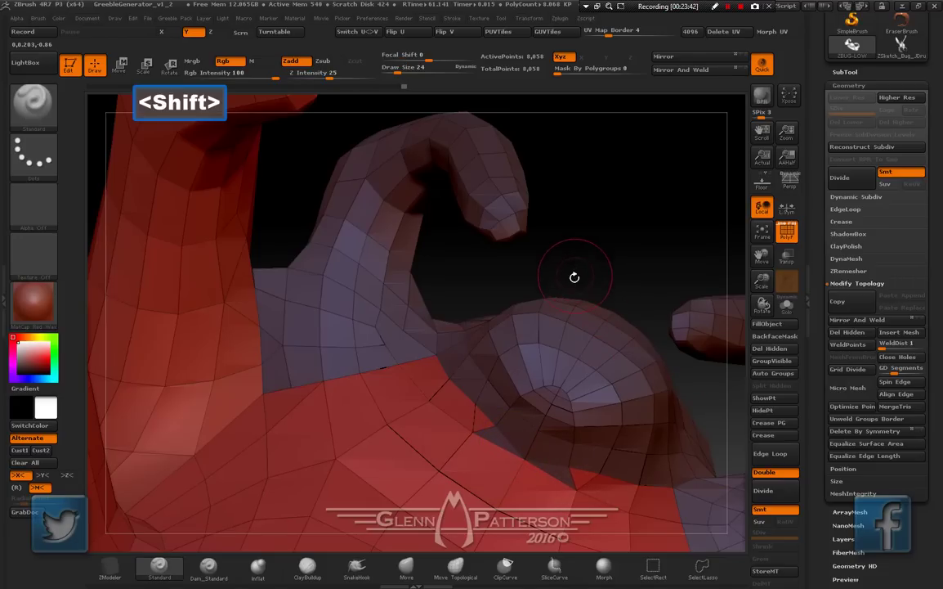
Unwrap the insect again with the filled and regrouped head, check the flattened islands in UV Master, and unflatten it
{"action": "mouse_move", "coordinate": [572, 275]}
{"action": "left_mouse_down"}
{"action": "mouse_move", "coordinate": [552, 330]}
{"action": "mouse_move", "coordinate": [671, 270]}
{"action": "left_mouse_up"}
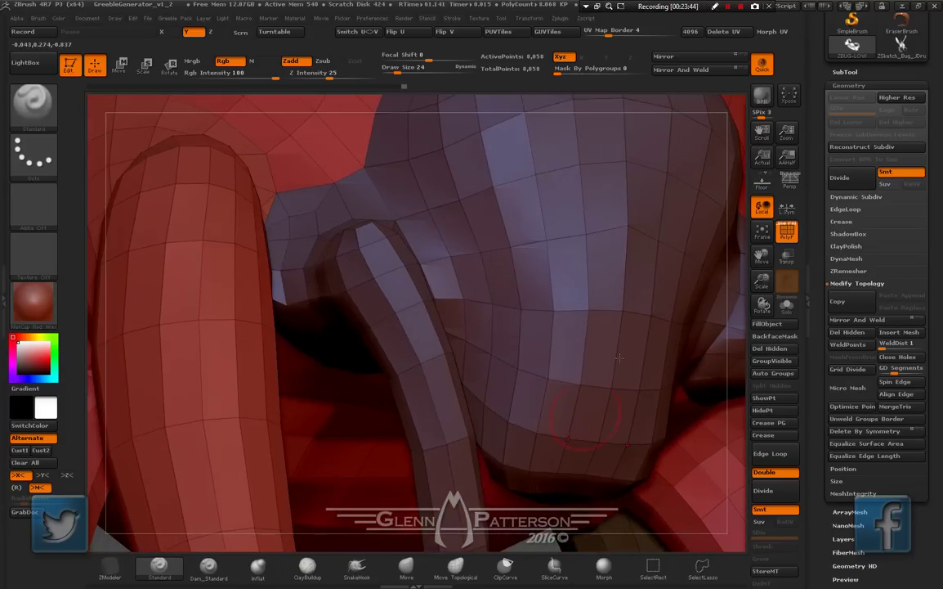
{"action": "left_click", "coordinate": [763, 232]}
{"action": "mouse_move", "coordinate": [583, 354]}
{"action": "left_mouse_down"}
{"action": "mouse_move", "coordinate": [544, 356]}
{"action": "mouse_move", "coordinate": [637, 283]}
{"action": "mouse_move", "coordinate": [586, 323]}
{"action": "mouse_move", "coordinate": [591, 344]}
{"action": "left_mouse_up"}
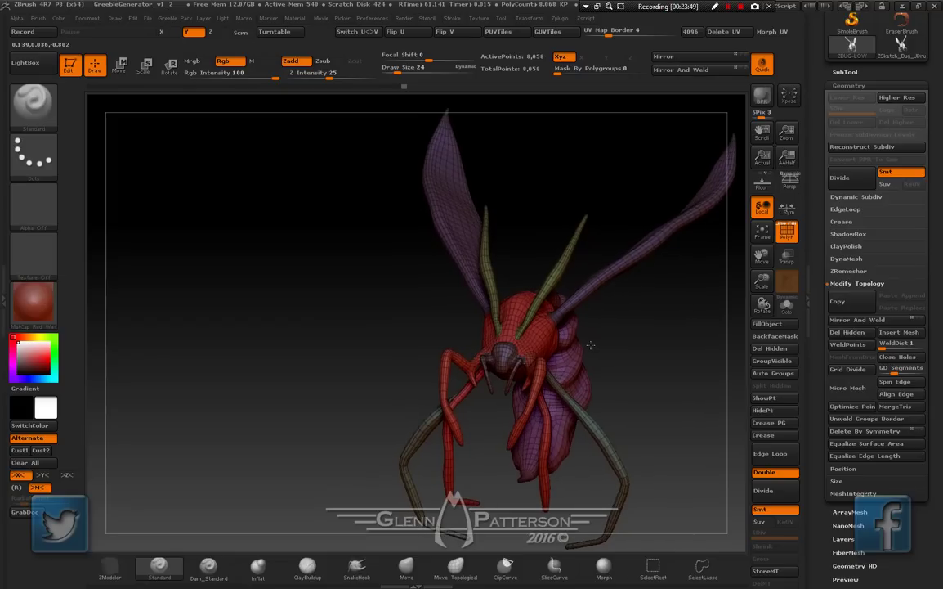
{"action": "left_click_drag", "start_coordinate": [941, 307], "coordinate": [940, 134]}
{"action": "left_click", "coordinate": [851, 253]}
{"action": "left_click", "coordinate": [851, 254]}
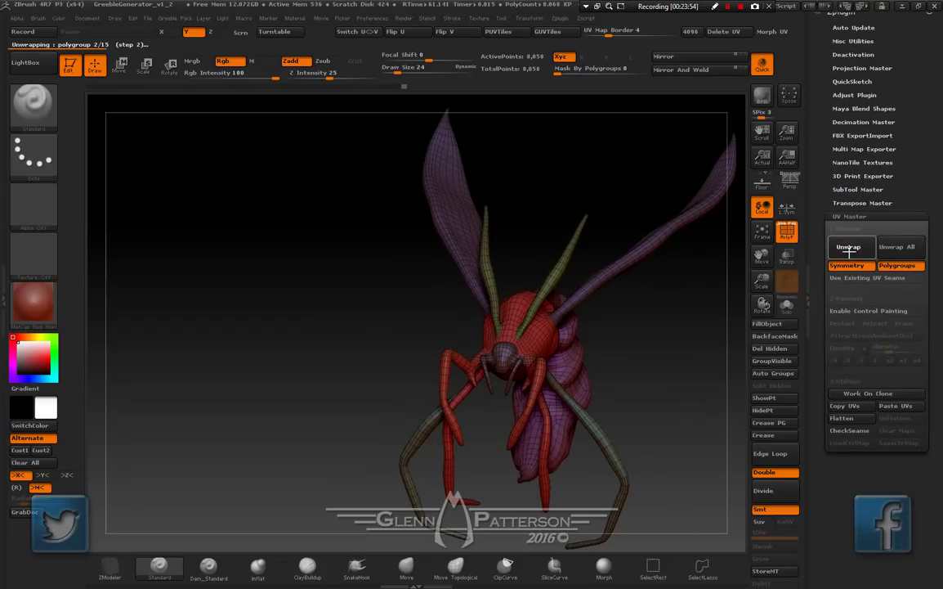
{"action": "left_click", "coordinate": [842, 418]}
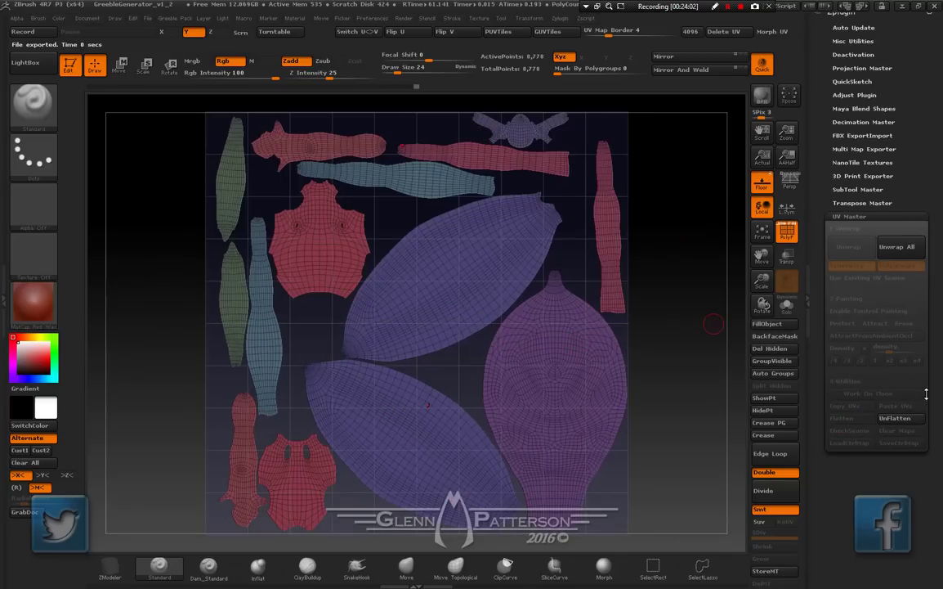
{"action": "left_click", "coordinate": [890, 422]}
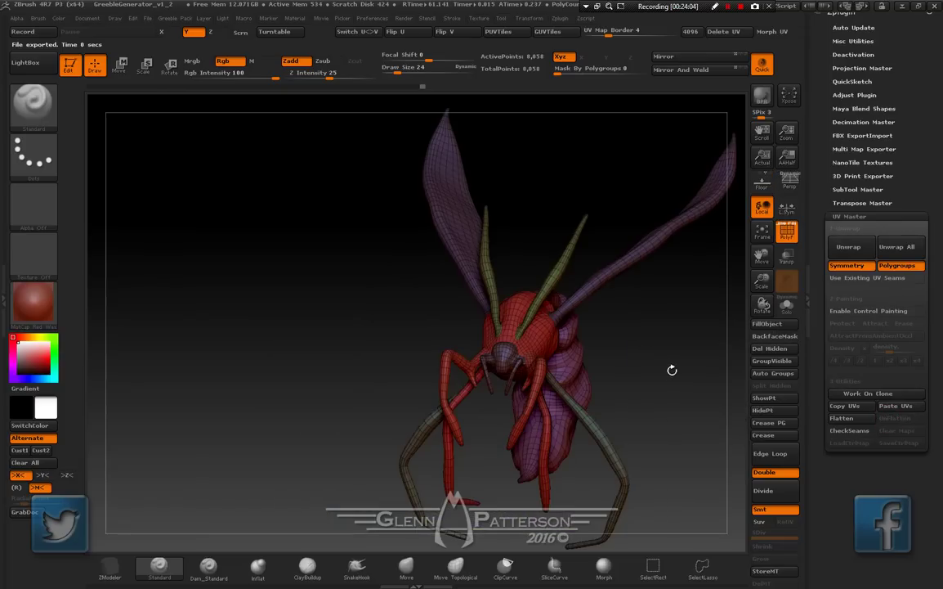
Save the tool as ZBUG-LOW.ztl in the DEMO_ZBUG folder, replacing the existing file
{"action": "left_click_drag", "start_coordinate": [650, 379], "coordinate": [668, 393]}
{"action": "left_click_drag", "start_coordinate": [922, 127], "coordinate": [942, 355]}
{"action": "left_click", "coordinate": [905, 66]}
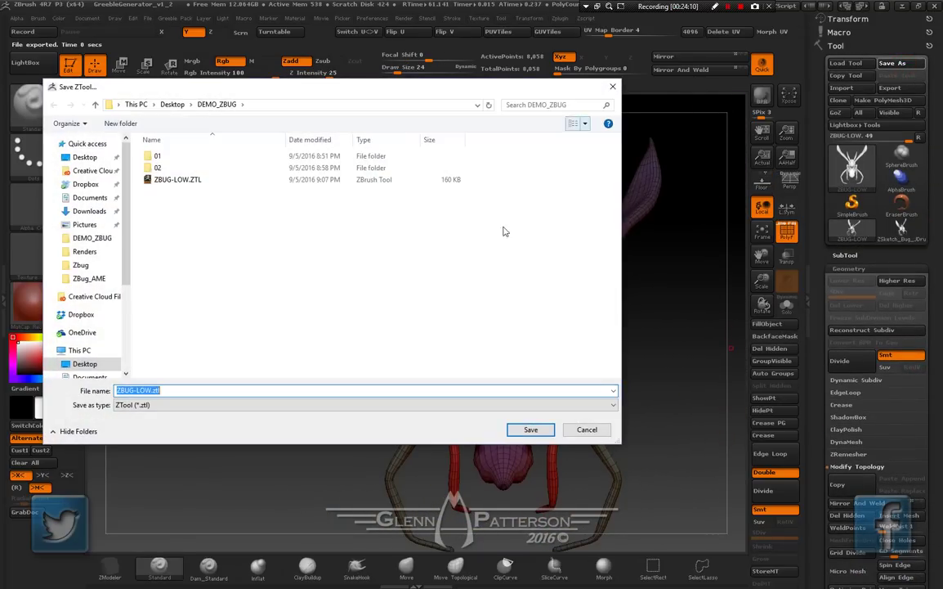
{"action": "left_click", "coordinate": [528, 429]}
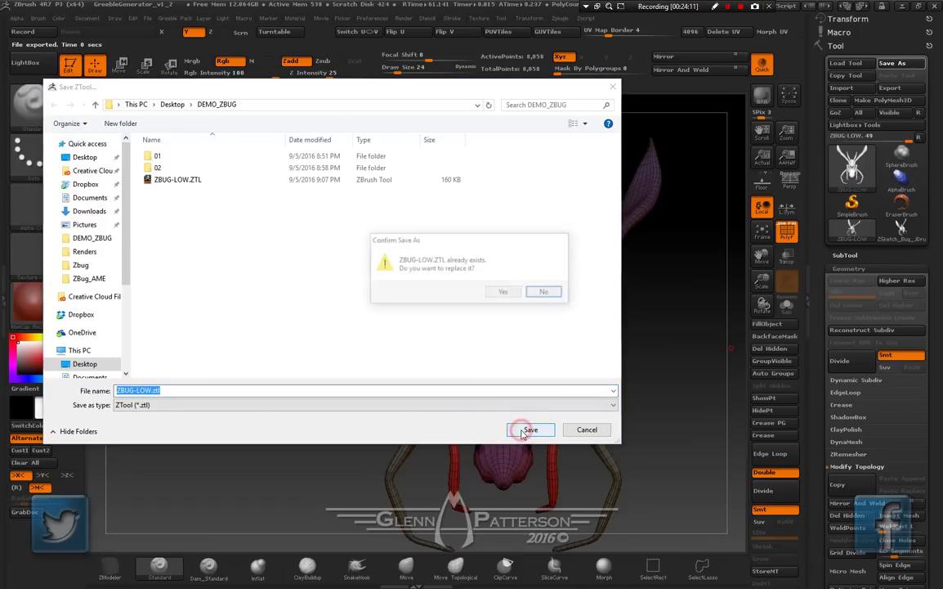
{"action": "left_click", "coordinate": [503, 293]}
Frame the whole insect and switch its material to BasicMaterial
{"action": "left_click_drag", "start_coordinate": [646, 366], "coordinate": [681, 303]}
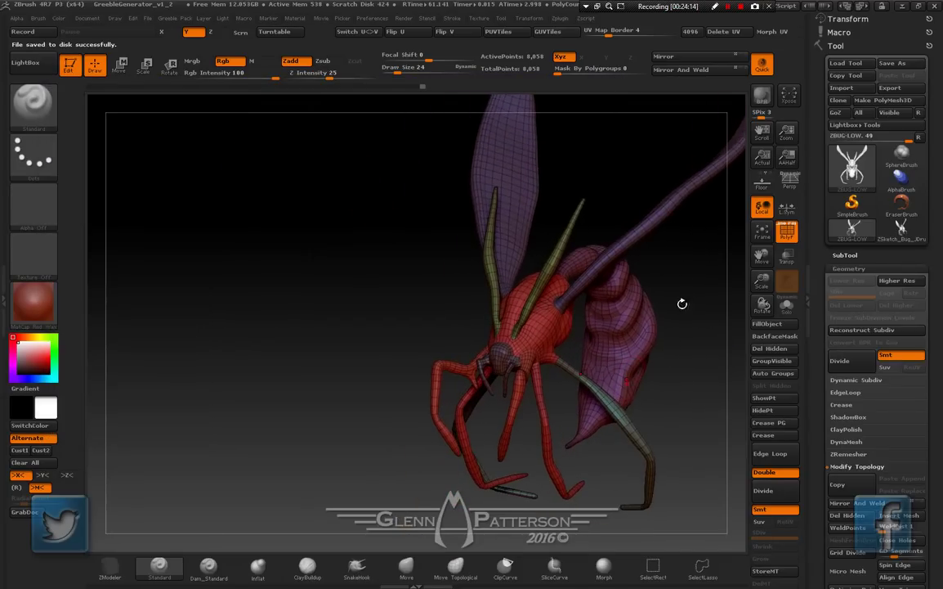
{"action": "left_click", "coordinate": [760, 233]}
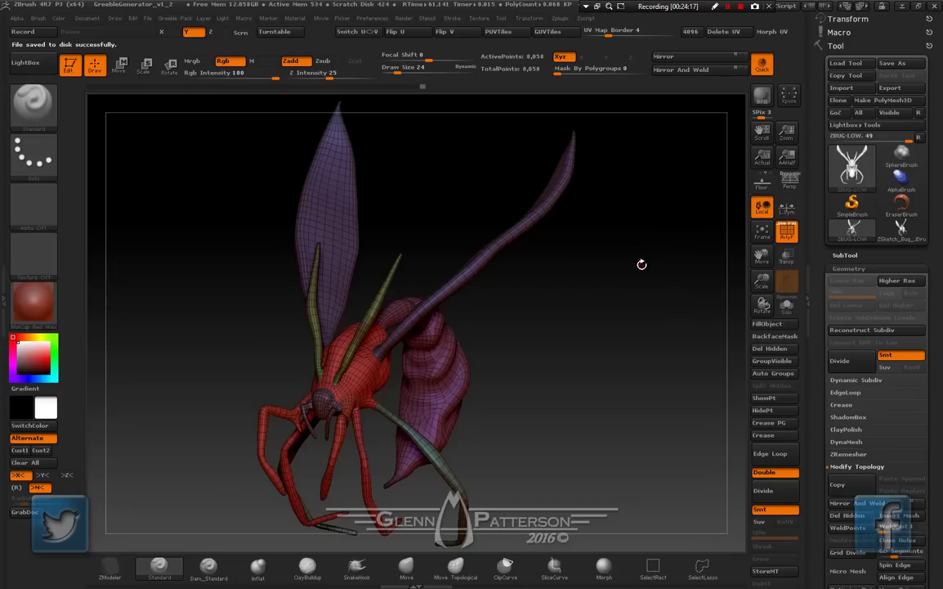
{"action": "key", "text": "F9"}
{"action": "left_click_drag", "start_coordinate": [573, 373], "coordinate": [597, 399]}
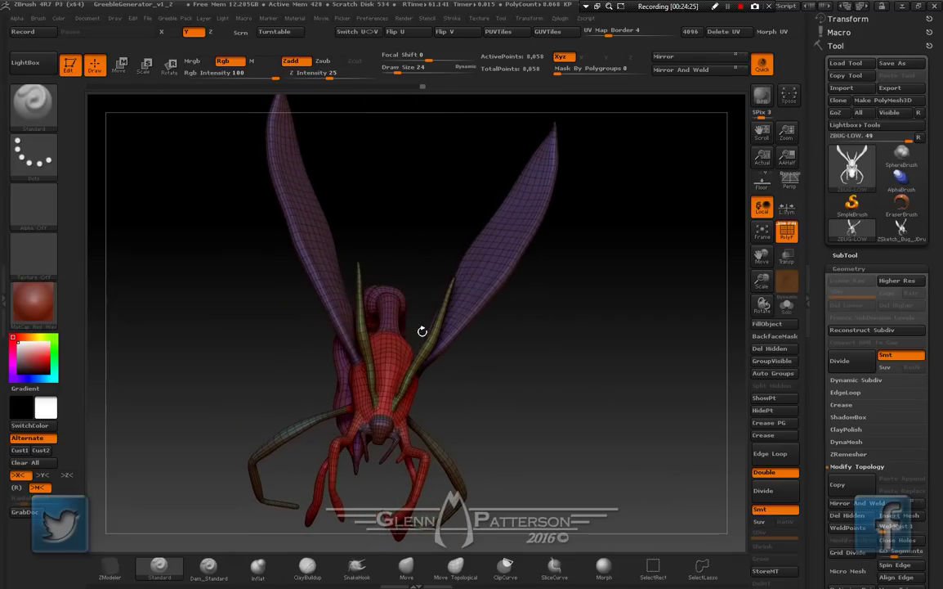
{"action": "left_click", "coordinate": [32, 301]}
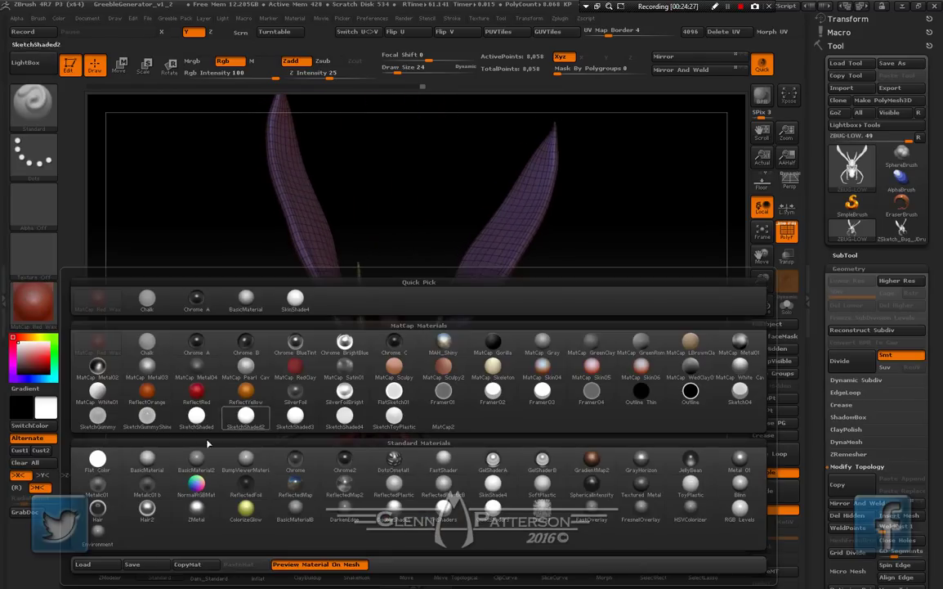
{"action": "left_click", "coordinate": [149, 463]}
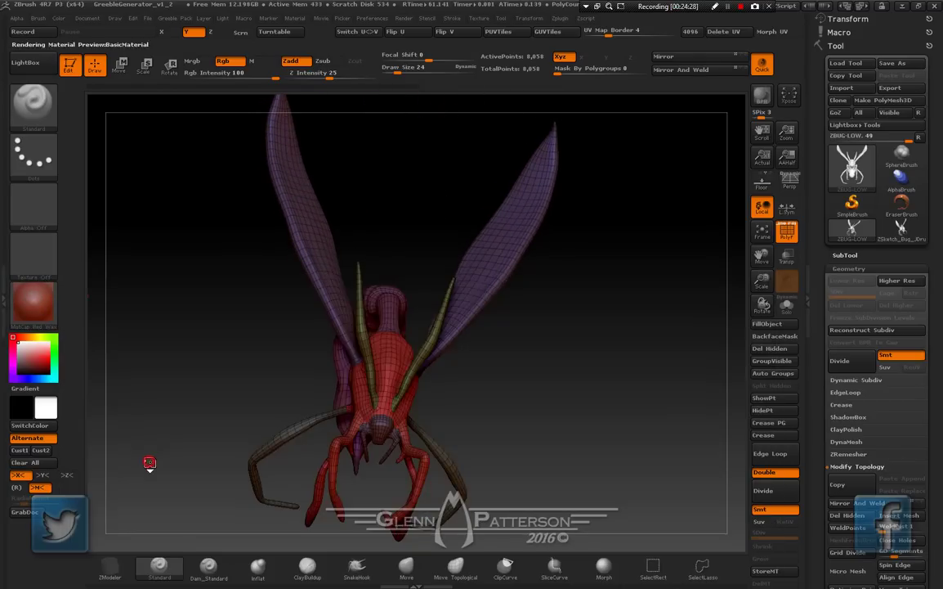
Duplicate the ZBUG-LOW subtool, place the copy below the original, and rename the copy Parts
{"action": "left_click", "coordinate": [846, 254]}
{"action": "mouse_move", "coordinate": [906, 188]}
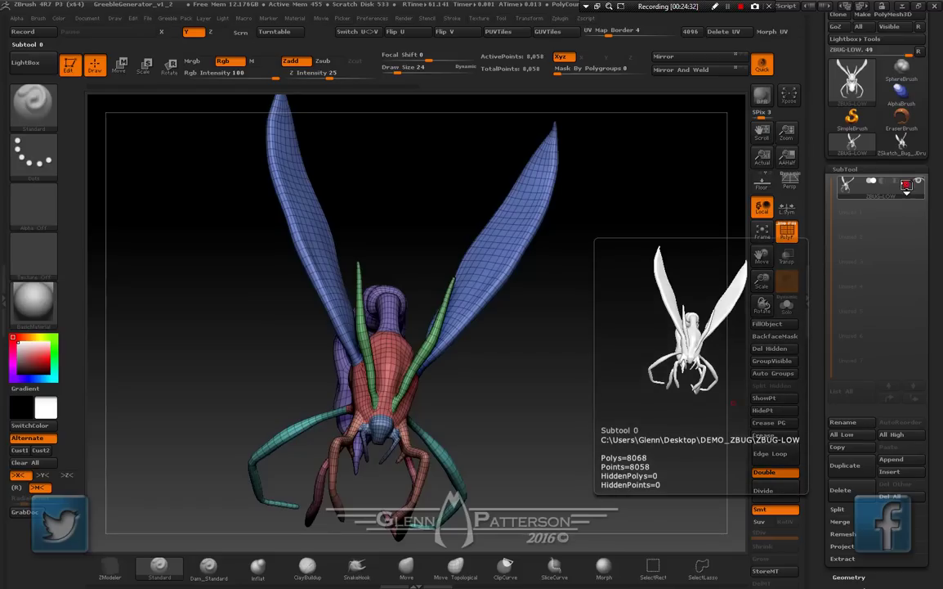
{"action": "mouse_move", "coordinate": [588, 392]}
{"action": "left_mouse_down"}
{"action": "mouse_move", "coordinate": [556, 384]}
{"action": "mouse_move", "coordinate": [609, 376]}
{"action": "mouse_move", "coordinate": [573, 347]}
{"action": "mouse_move", "coordinate": [605, 384]}
{"action": "mouse_move", "coordinate": [596, 401]}
{"action": "left_mouse_up"}
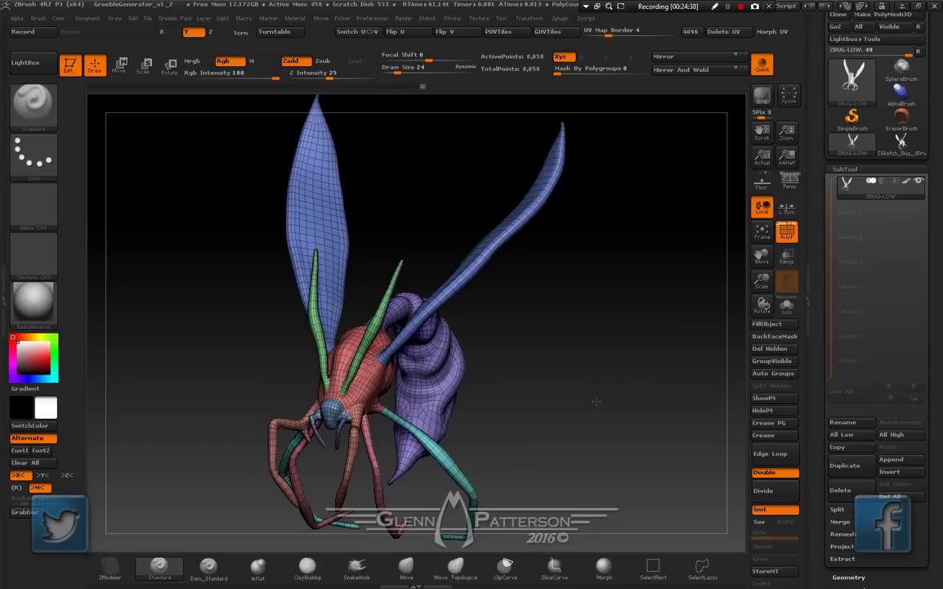
{"action": "left_click", "coordinate": [851, 473]}
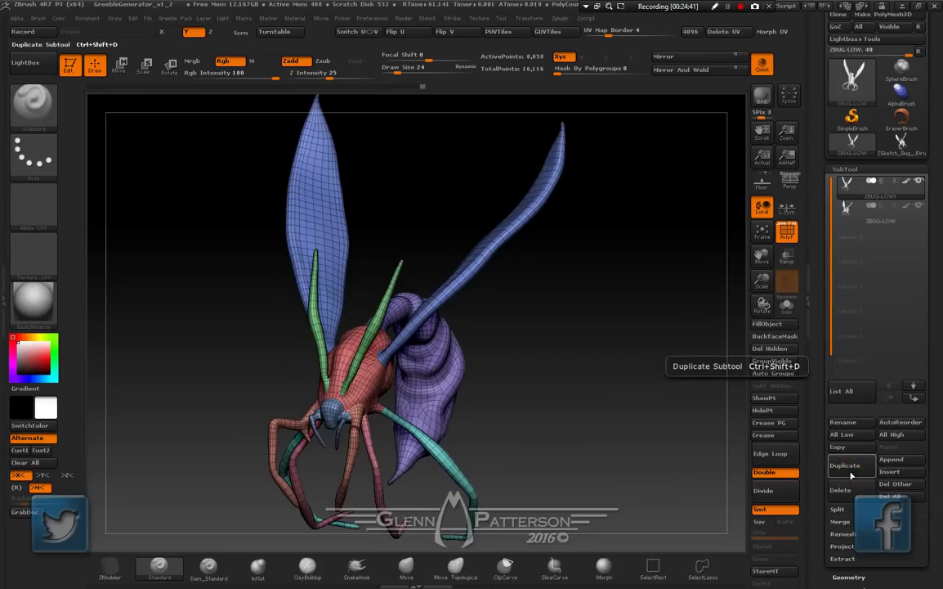
{"action": "left_click", "coordinate": [915, 400]}
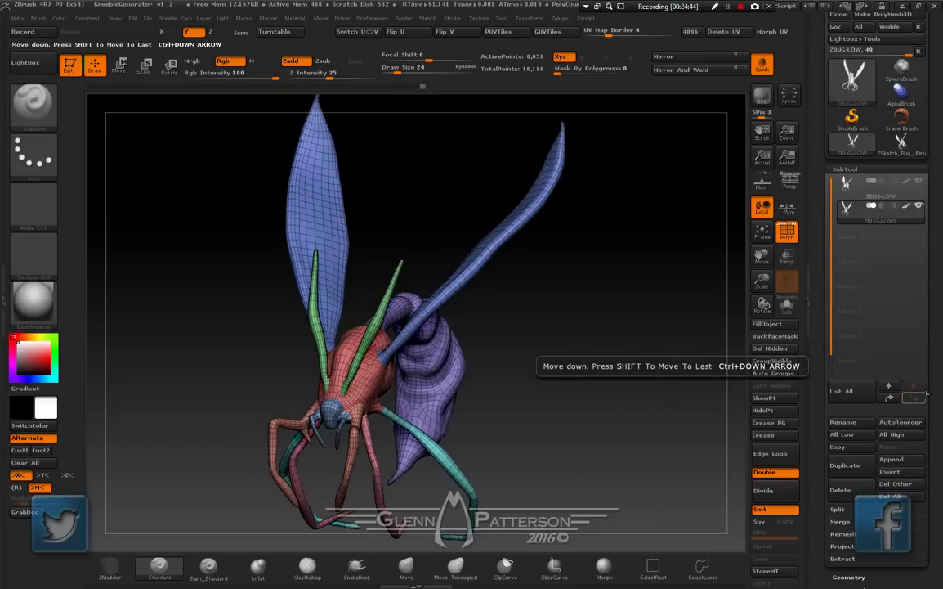
{"action": "left_click", "coordinate": [854, 422]}
{"action": "type", "text": "Parts"}
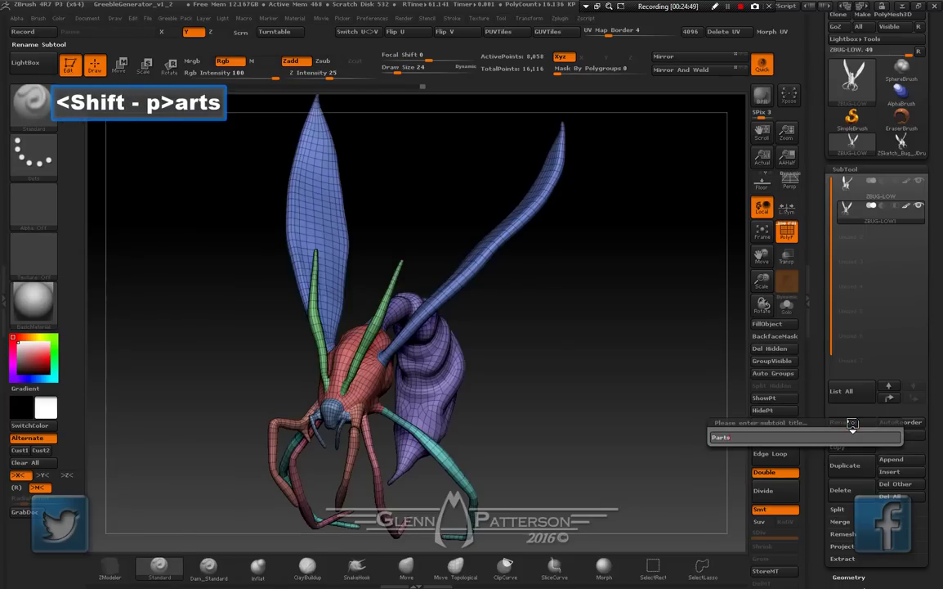
{"action": "key", "text": "Return"}
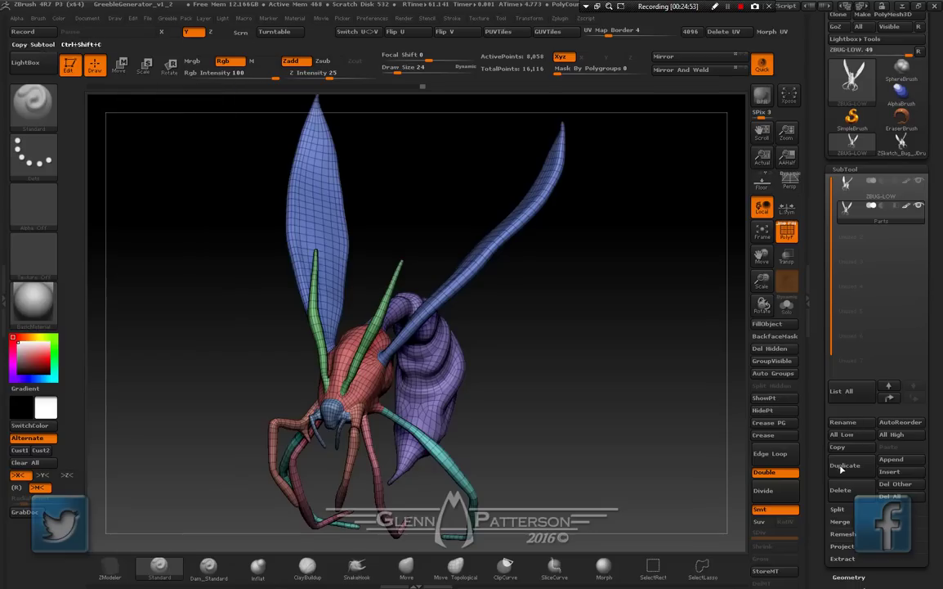
Subdivide the Parts subtool three times to reach subdivision level 4
{"action": "left_click_drag", "start_coordinate": [937, 251], "coordinate": [941, 126]}
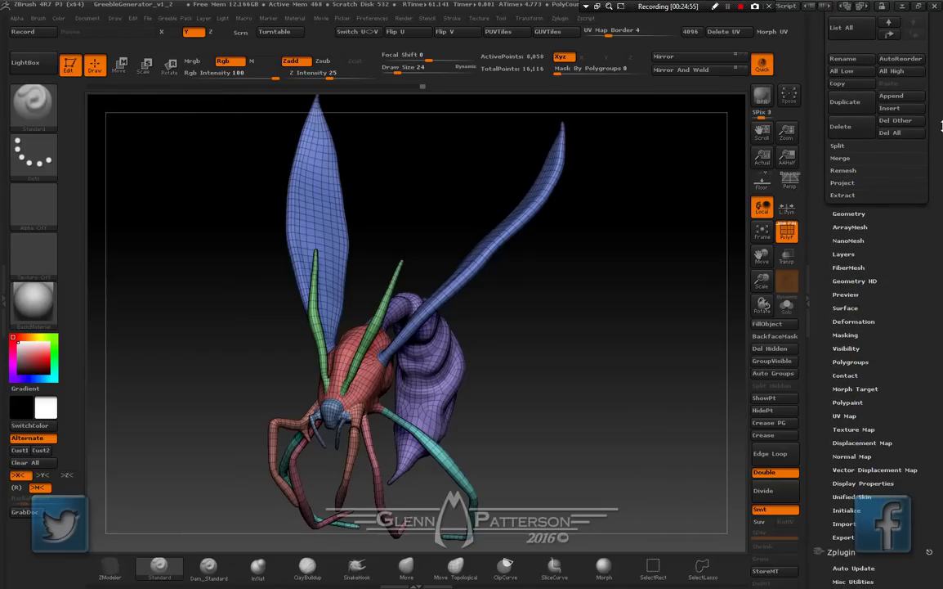
{"action": "left_click", "coordinate": [851, 214]}
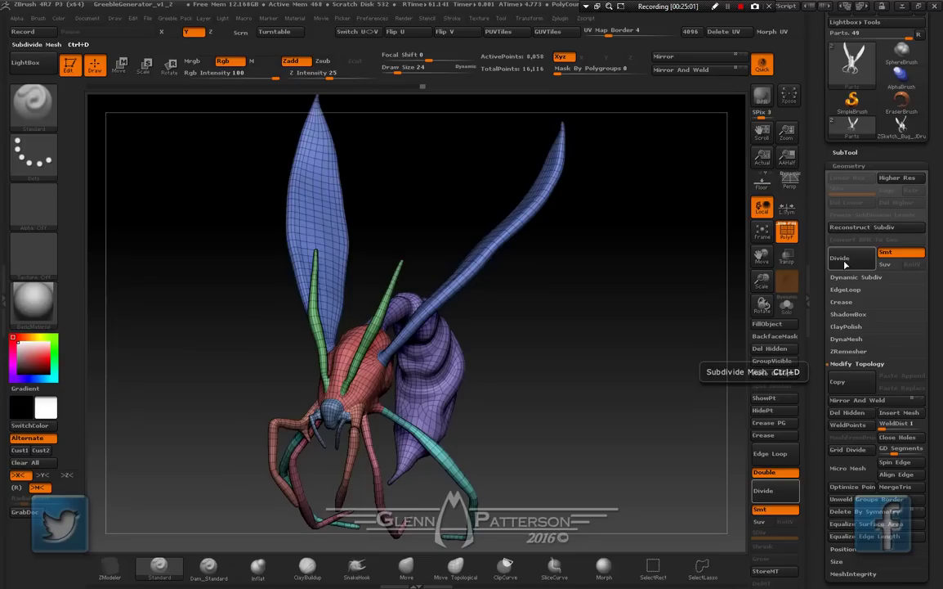
{"action": "double_click", "coordinate": [846, 265]}
{"action": "left_click", "coordinate": [846, 260]}
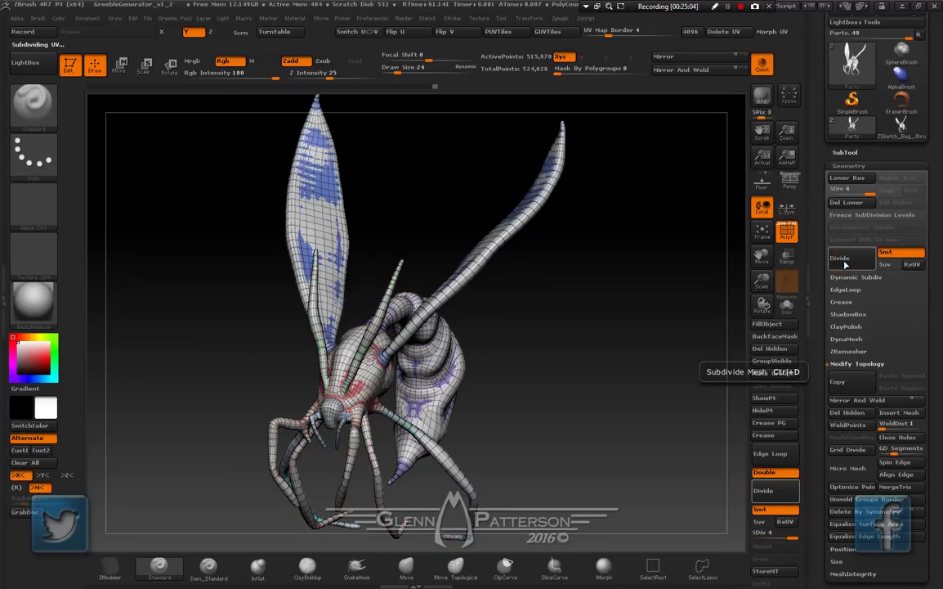
Check the subdivided Parts mesh in Solo mode, leave Solo, and hide the ZBUG-LOW subtool
{"action": "left_click", "coordinate": [787, 304]}
{"action": "left_click_drag", "start_coordinate": [568, 400], "coordinate": [552, 399]}
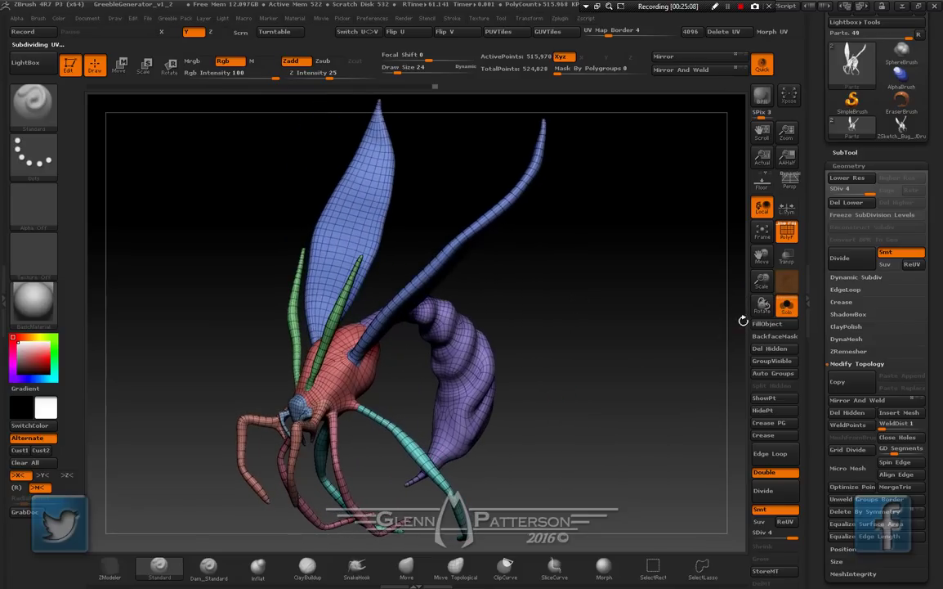
{"action": "left_click", "coordinate": [787, 304]}
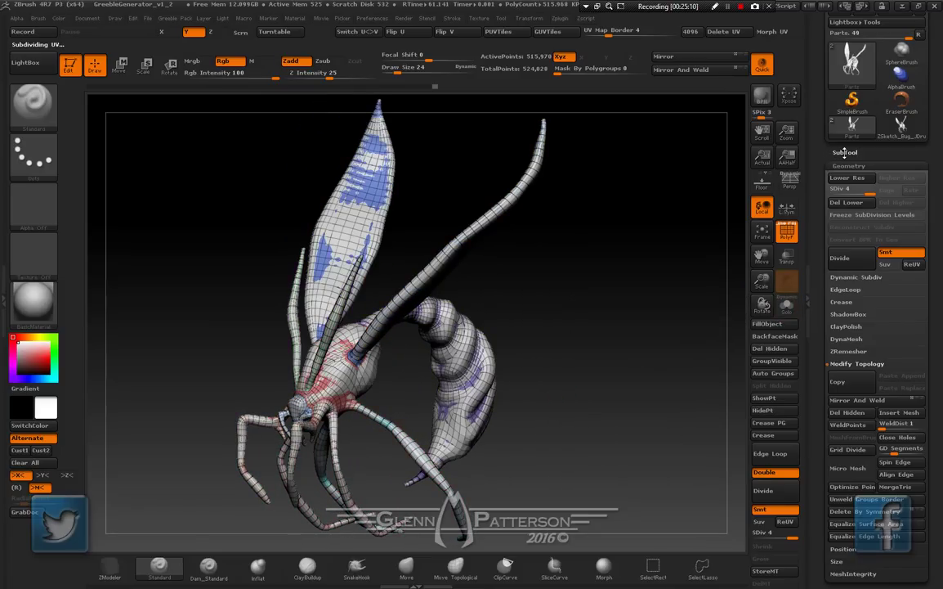
{"action": "left_click", "coordinate": [844, 152]}
{"action": "left_click", "coordinate": [922, 165]}
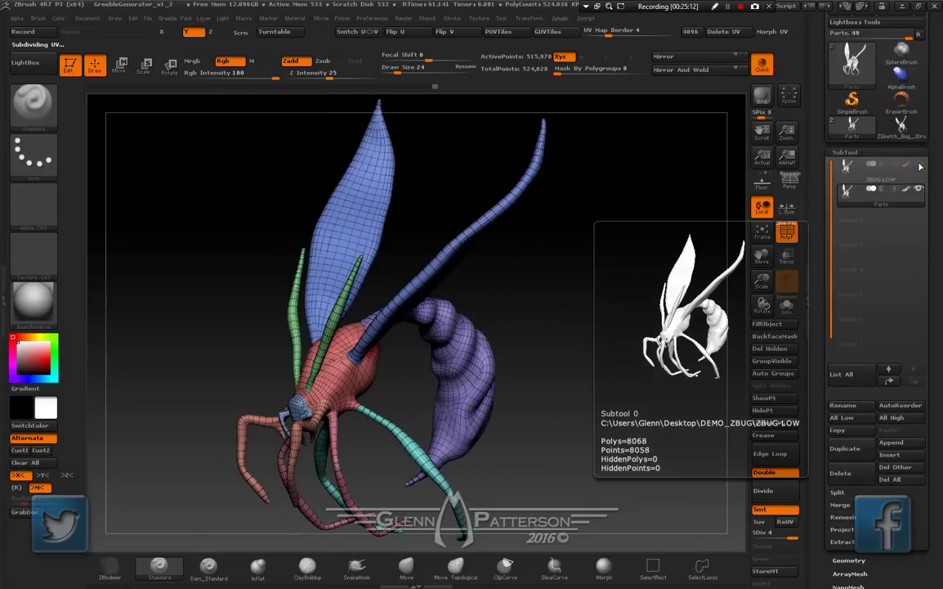
{"action": "mouse_move", "coordinate": [591, 394]}
{"action": "left_mouse_down"}
{"action": "mouse_move", "coordinate": [535, 355]}
{"action": "mouse_move", "coordinate": [609, 398]}
{"action": "left_mouse_up"}
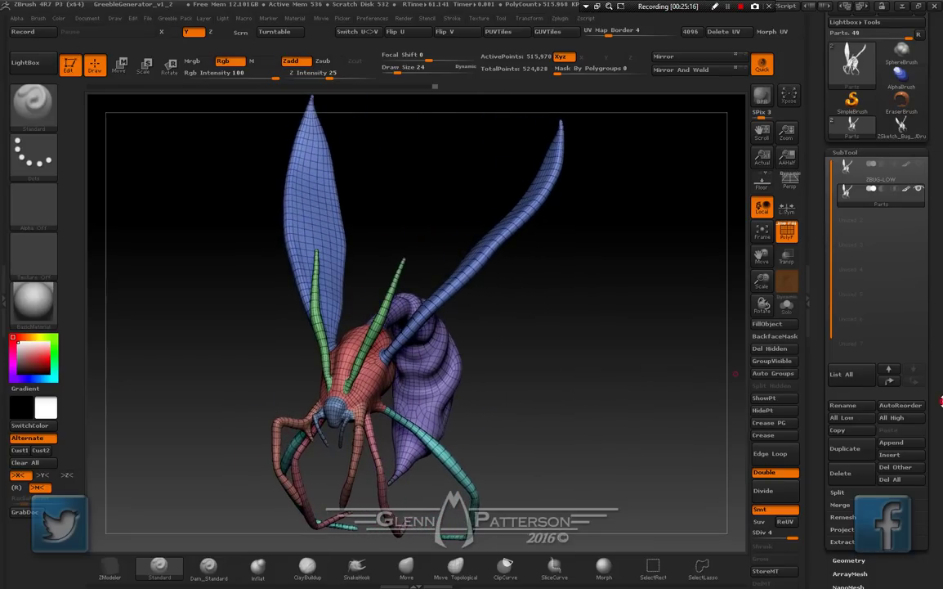
Delete the lower subdivision levels of the Parts subtool, keeping only its level 4 mesh
{"action": "scroll", "coordinate": [855, 364], "scroll_direction": "down", "scroll_amount": 5}
{"action": "left_click", "coordinate": [850, 351]}
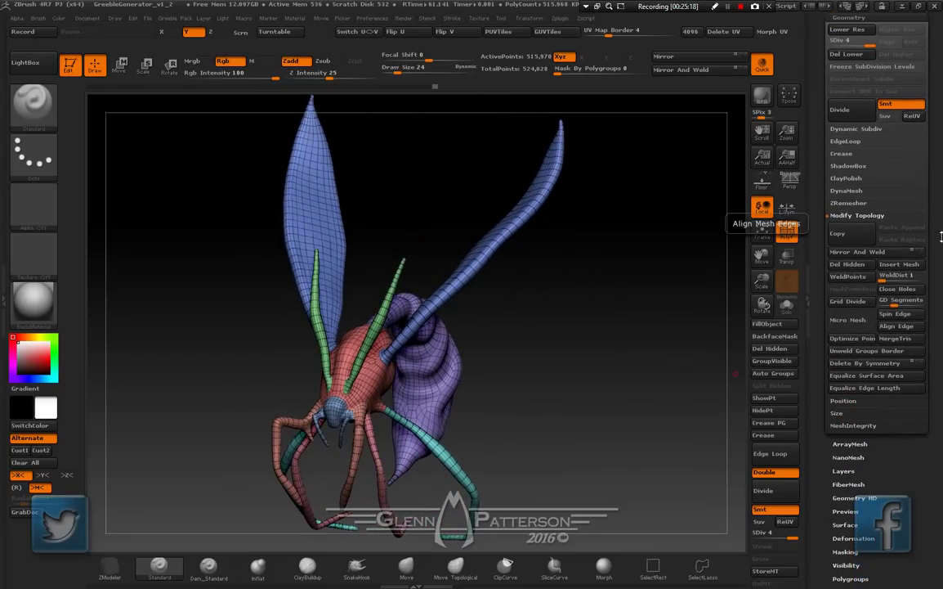
{"action": "left_click", "coordinate": [849, 142]}
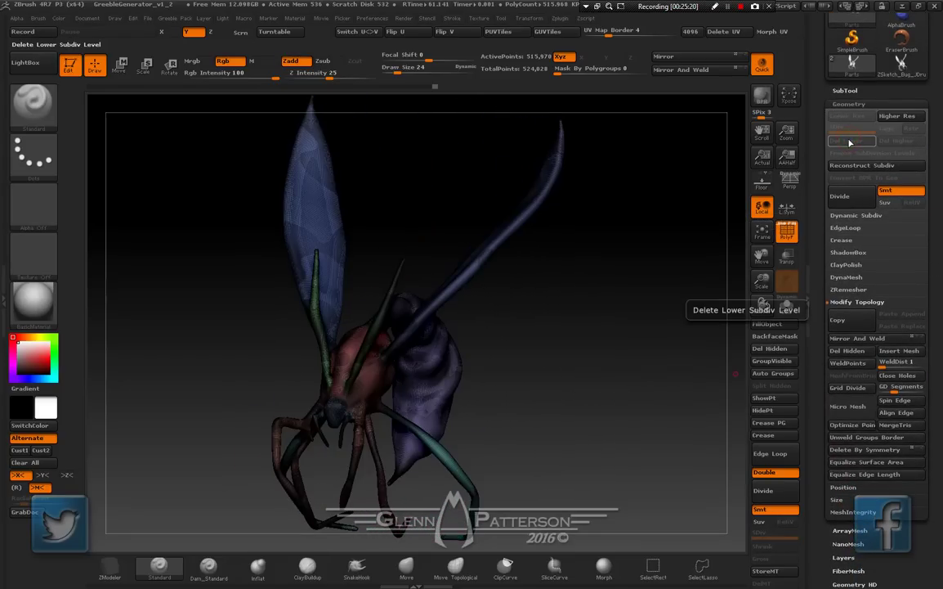
{"action": "mouse_move", "coordinate": [542, 422]}
{"action": "left_mouse_down"}
{"action": "mouse_move", "coordinate": [274, 431]}
{"action": "mouse_move", "coordinate": [542, 431]}
{"action": "left_mouse_up"}
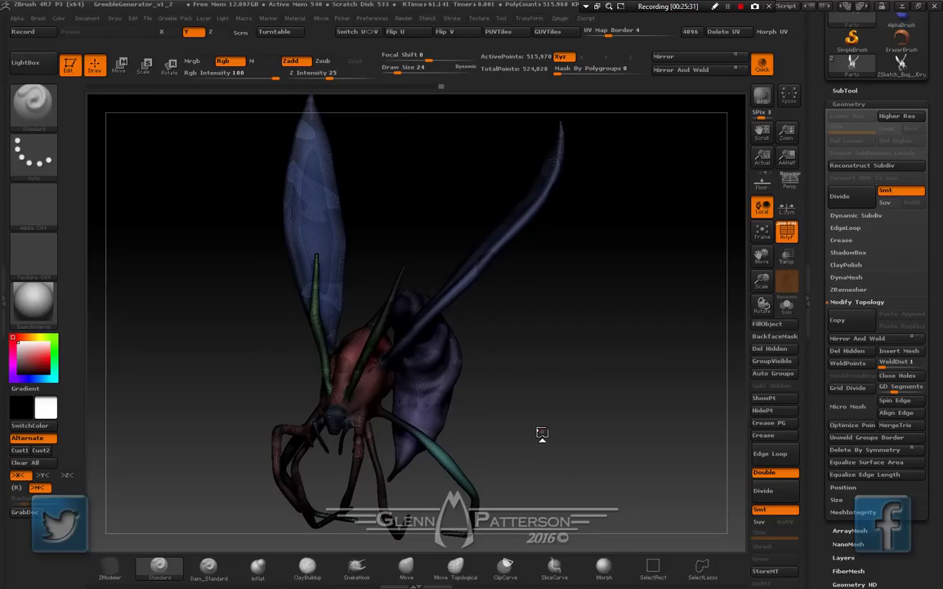
{"action": "left_click_drag", "start_coordinate": [551, 437], "coordinate": [556, 449]}
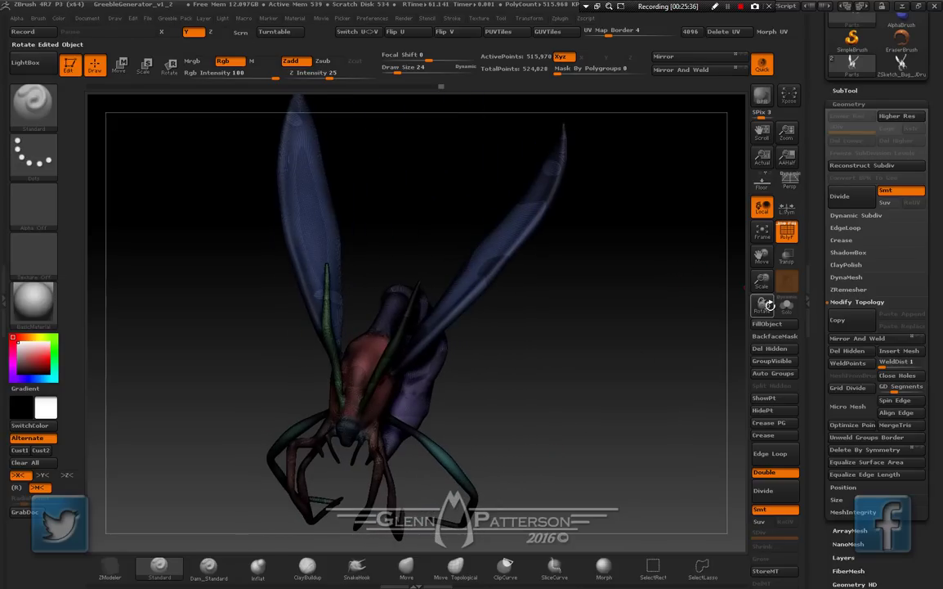
Split the Parts subtool into separate subtools by polygroup, accepting the non-undoable operation
{"action": "left_click", "coordinate": [847, 91]}
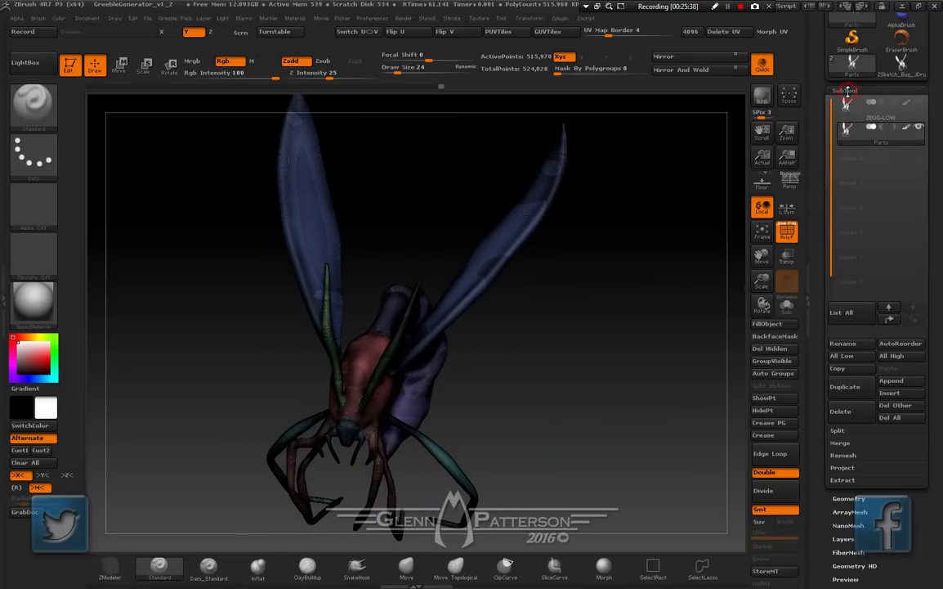
{"action": "left_click", "coordinate": [837, 431]}
{"action": "left_click", "coordinate": [899, 442]}
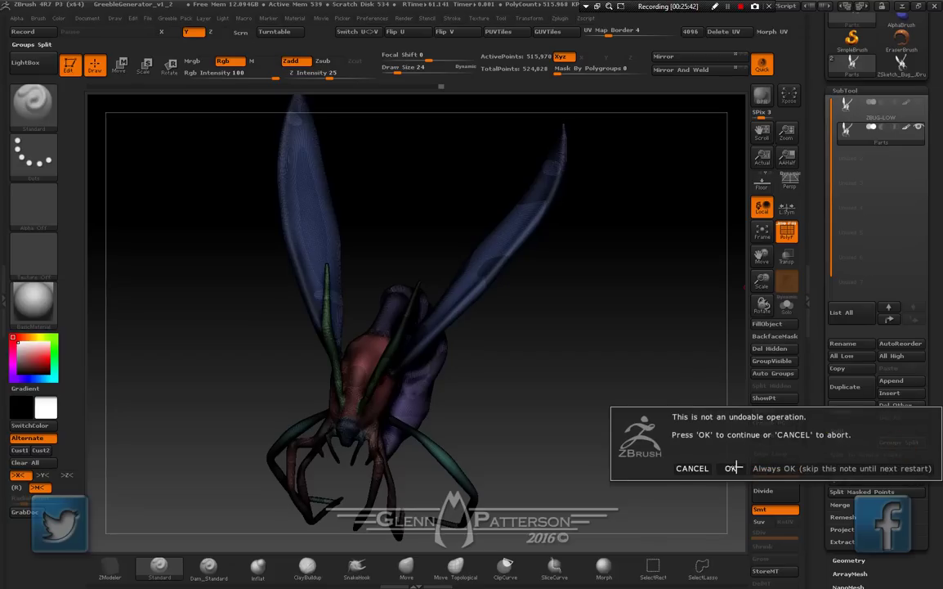
{"action": "left_click", "coordinate": [705, 423]}
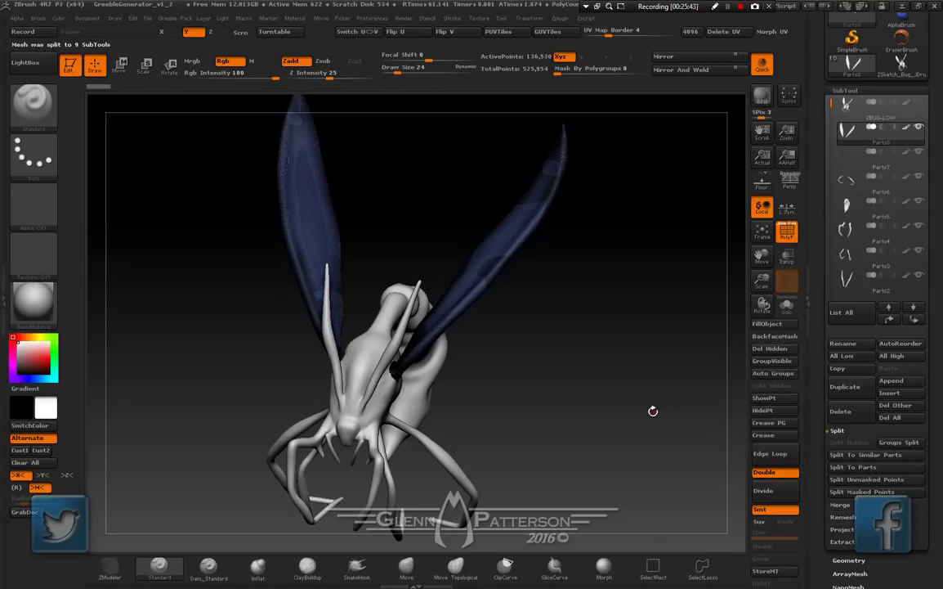
{"action": "mouse_move", "coordinate": [633, 429]}
{"action": "left_mouse_down"}
{"action": "mouse_move", "coordinate": [515, 359]}
{"action": "mouse_move", "coordinate": [672, 449]}
{"action": "mouse_move", "coordinate": [541, 353]}
{"action": "mouse_move", "coordinate": [668, 398]}
{"action": "mouse_move", "coordinate": [602, 360]}
{"action": "mouse_move", "coordinate": [621, 376]}
{"action": "mouse_move", "coordinate": [567, 360]}
{"action": "mouse_move", "coordinate": [599, 399]}
{"action": "mouse_move", "coordinate": [568, 364]}
{"action": "mouse_move", "coordinate": [630, 416]}
{"action": "left_mouse_up"}
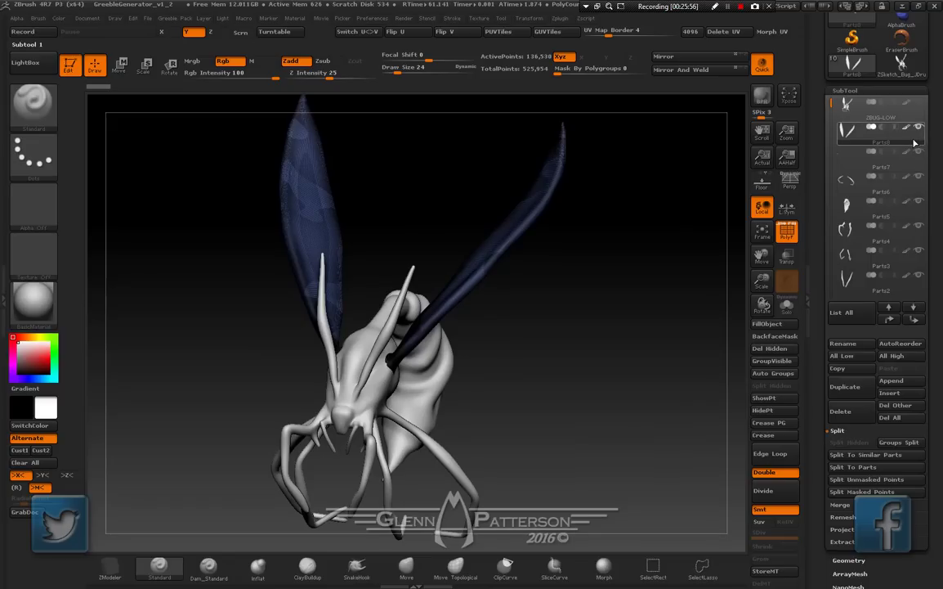
Select the ZBUG-LOW subtool and delete all other subtools, choosing to skip further confirmations until restart
{"action": "left_click", "coordinate": [850, 103]}
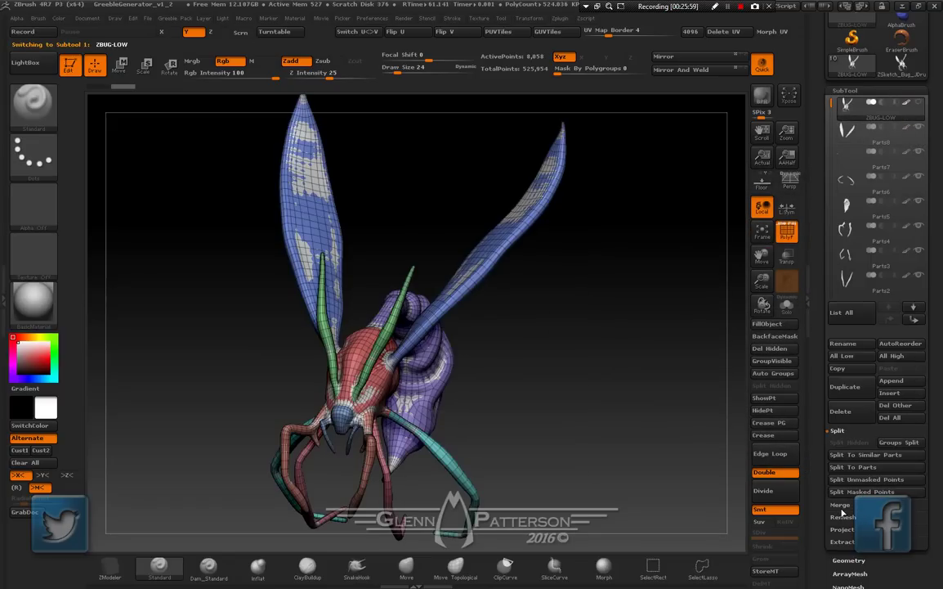
{"action": "left_click", "coordinate": [896, 406]}
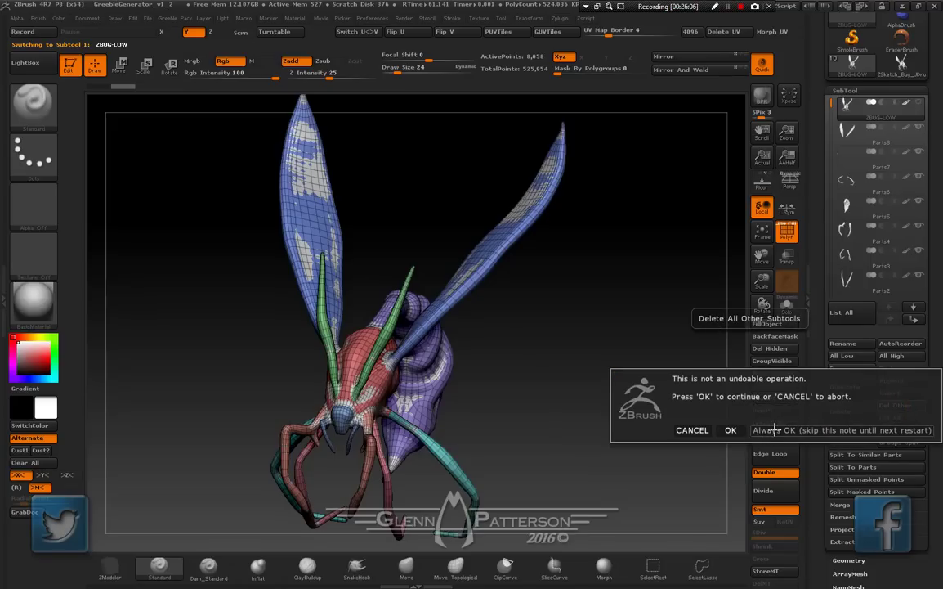
{"action": "left_click", "coordinate": [773, 429]}
{"action": "left_click_drag", "start_coordinate": [597, 391], "coordinate": [646, 401]}
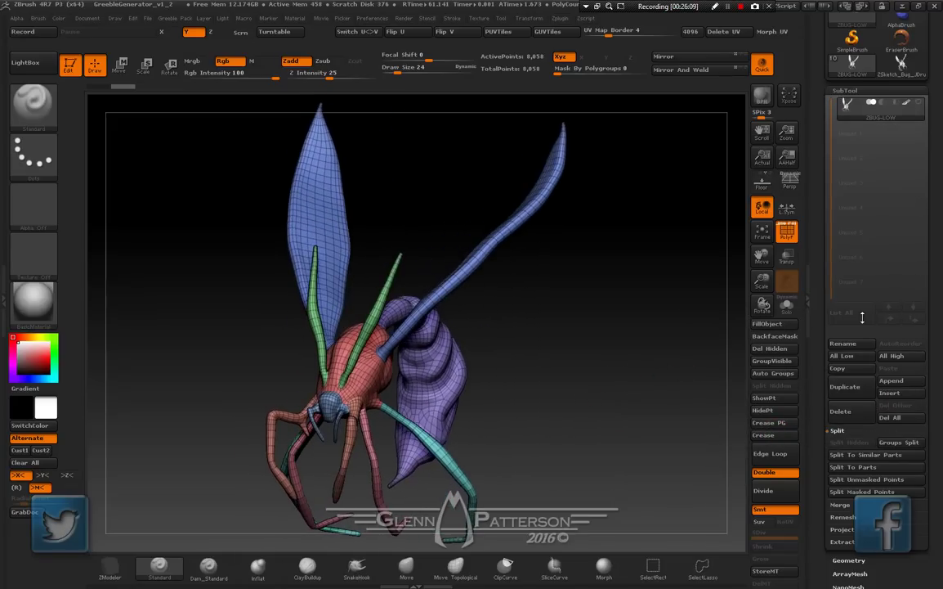
Duplicate the ZBUG-LOW subtool, place the copy below the original, and rename it Parts
{"action": "left_click", "coordinate": [867, 381]}
{"action": "left_click", "coordinate": [922, 317]}
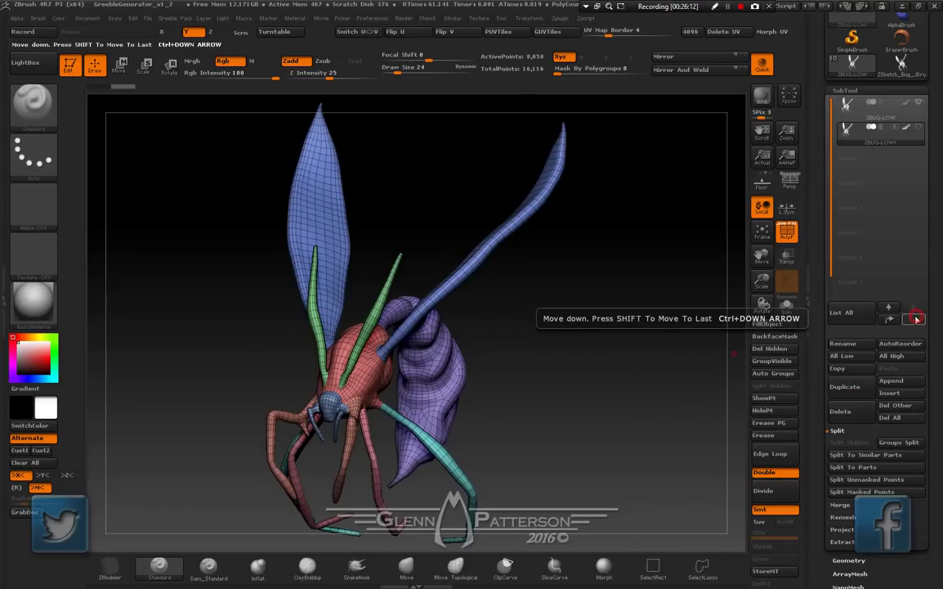
{"action": "left_click", "coordinate": [850, 343]}
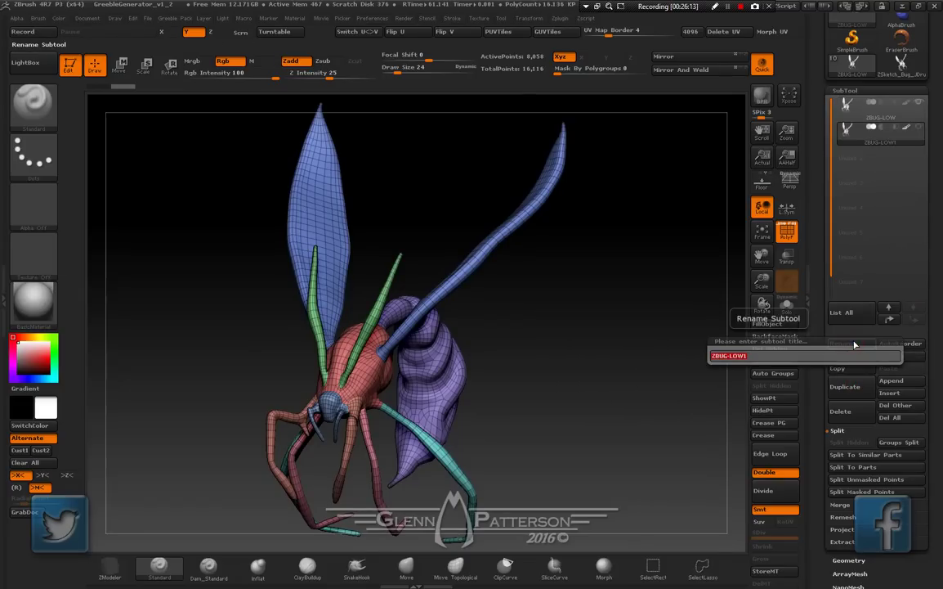
{"action": "type", "text": "Parts"}
{"action": "key", "text": "Return"}
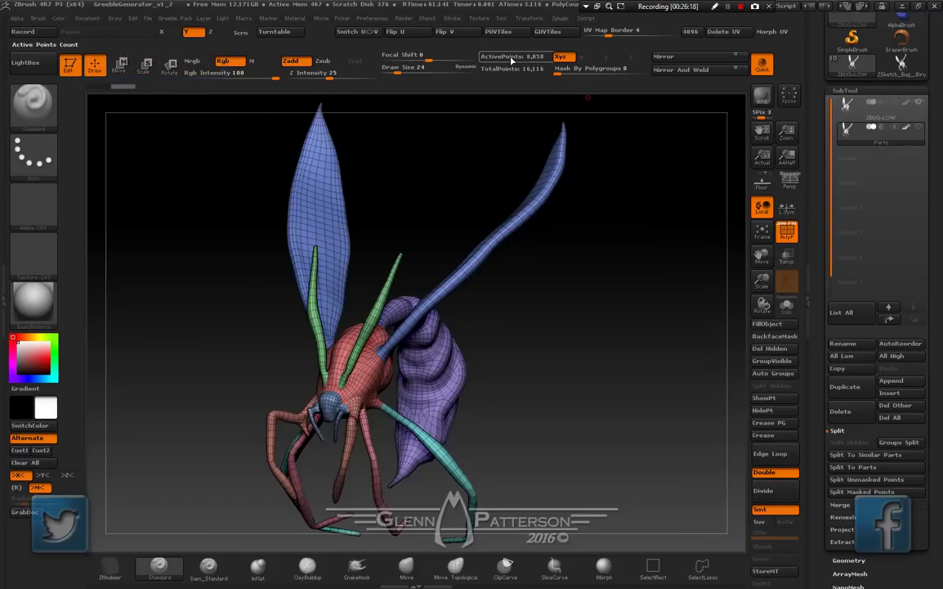
Create a new UV map for the Parts subtool using Packed UVTiles
{"action": "scroll", "coordinate": [941, 309], "scroll_direction": "down", "scroll_amount": 5}
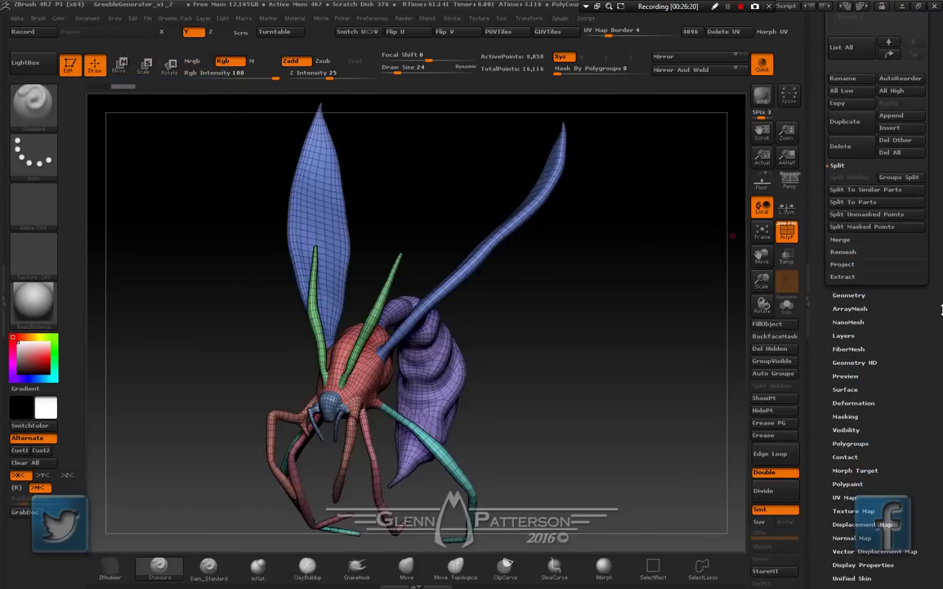
{"action": "left_click", "coordinate": [844, 497]}
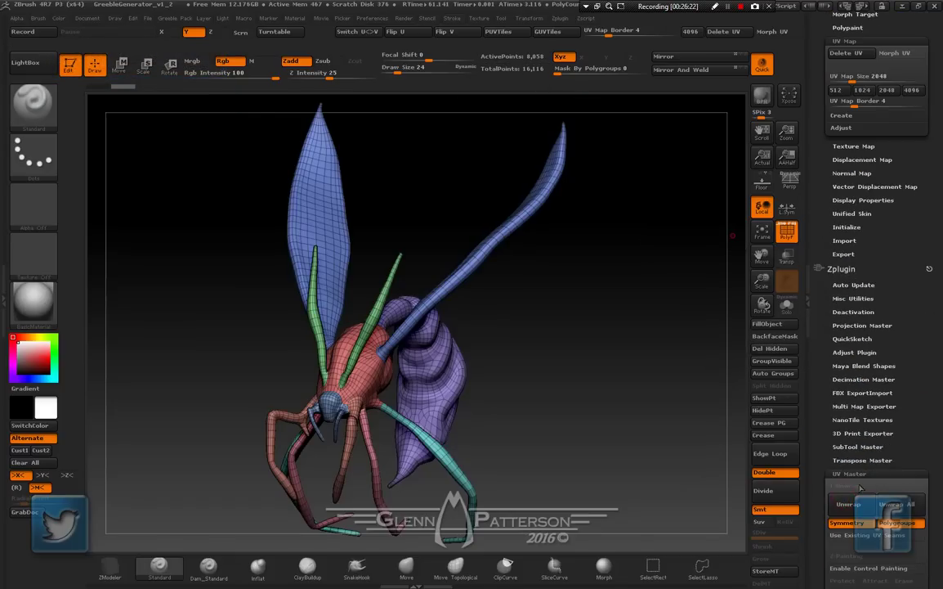
{"action": "scroll", "coordinate": [941, 327], "scroll_direction": "up", "scroll_amount": 5}
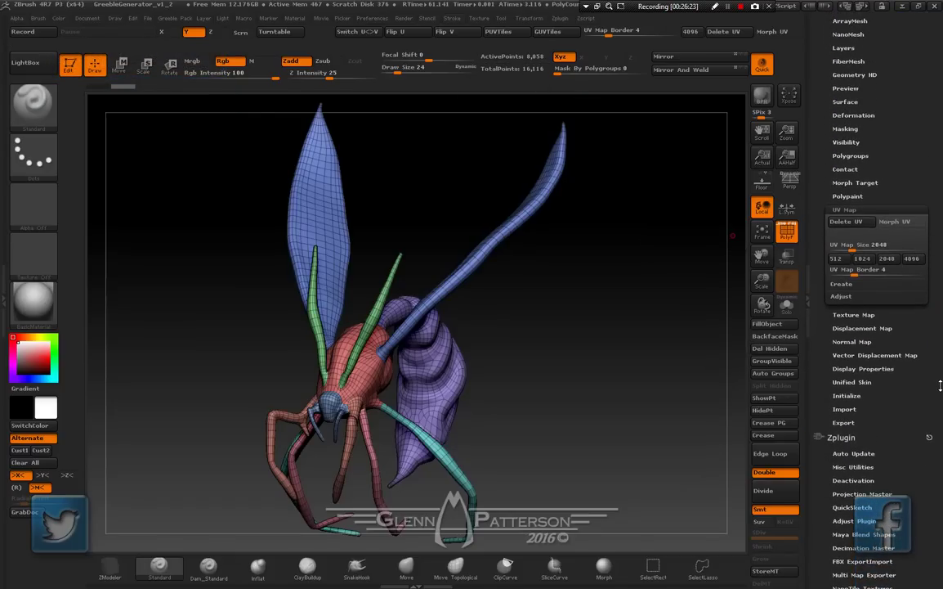
{"action": "left_click", "coordinate": [842, 283]}
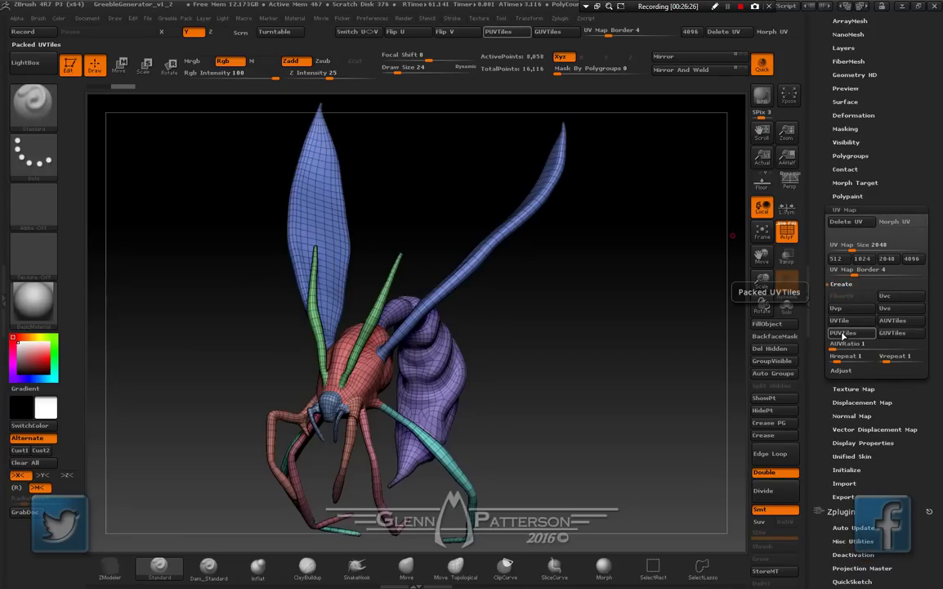
{"action": "left_click", "coordinate": [842, 334]}
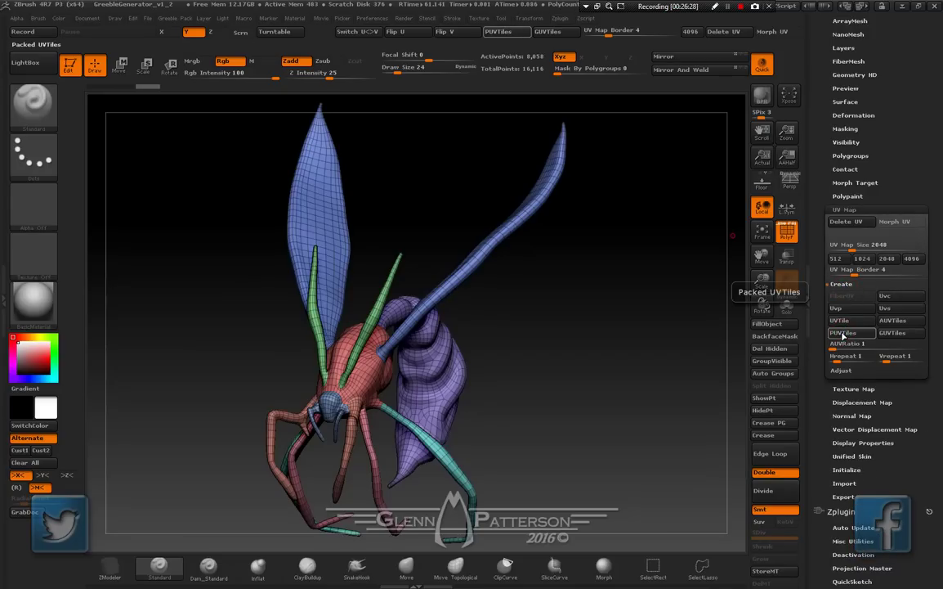
{"action": "mouse_move", "coordinate": [547, 411]}
{"action": "left_mouse_down"}
{"action": "mouse_move", "coordinate": [463, 415]}
{"action": "mouse_move", "coordinate": [566, 419]}
{"action": "mouse_move", "coordinate": [549, 419]}
{"action": "left_mouse_up"}
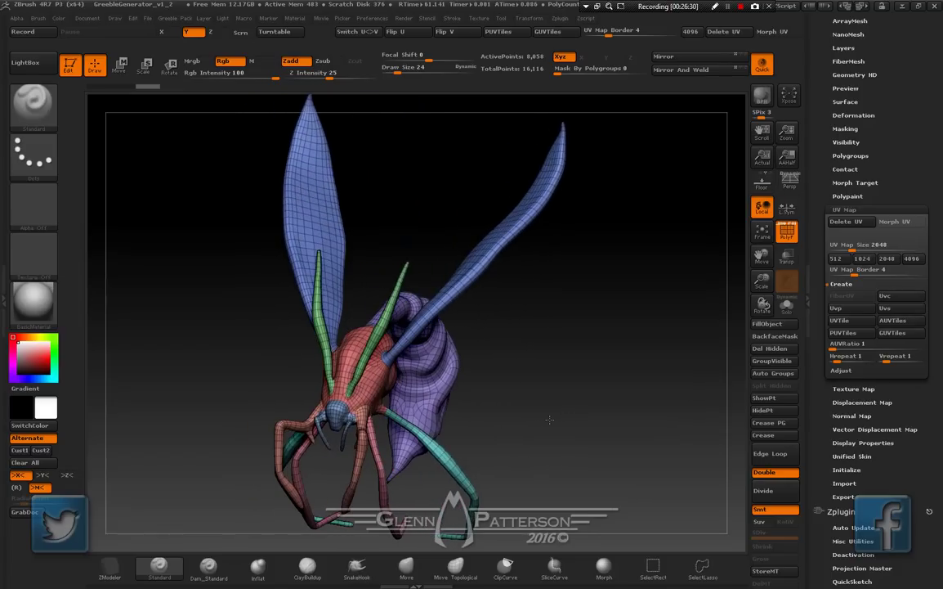
Apply Mirror And Weld to the Parts mesh and hide the ZBUG-LOW subtool to inspect the result
{"action": "left_click", "coordinate": [702, 72]}
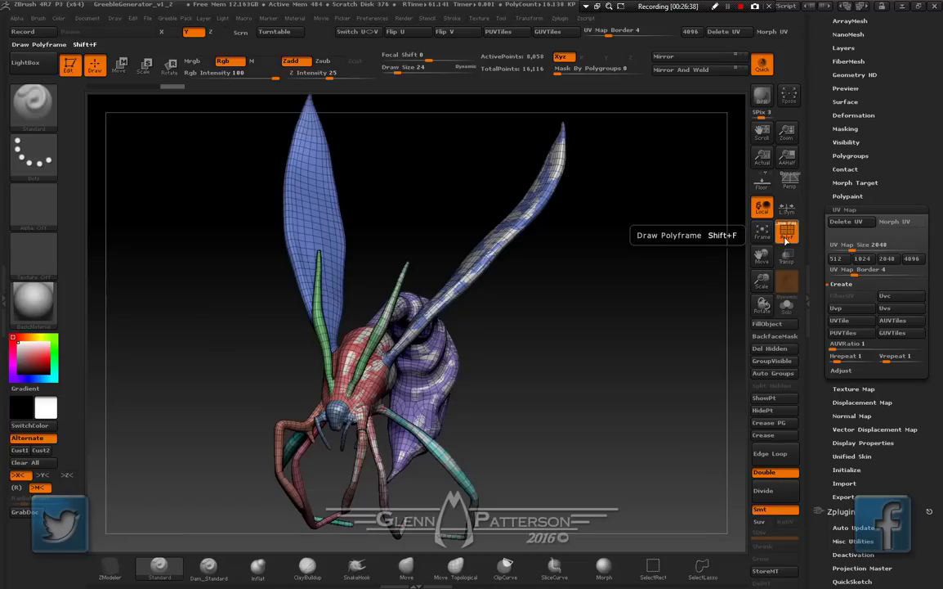
{"action": "left_click_drag", "start_coordinate": [925, 157], "coordinate": [919, 222]}
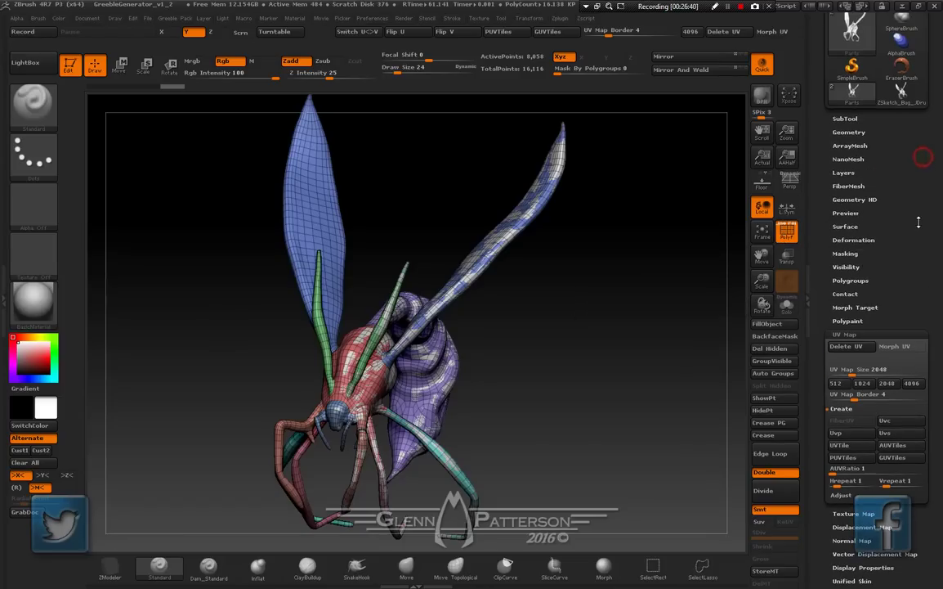
{"action": "left_click", "coordinate": [850, 121]}
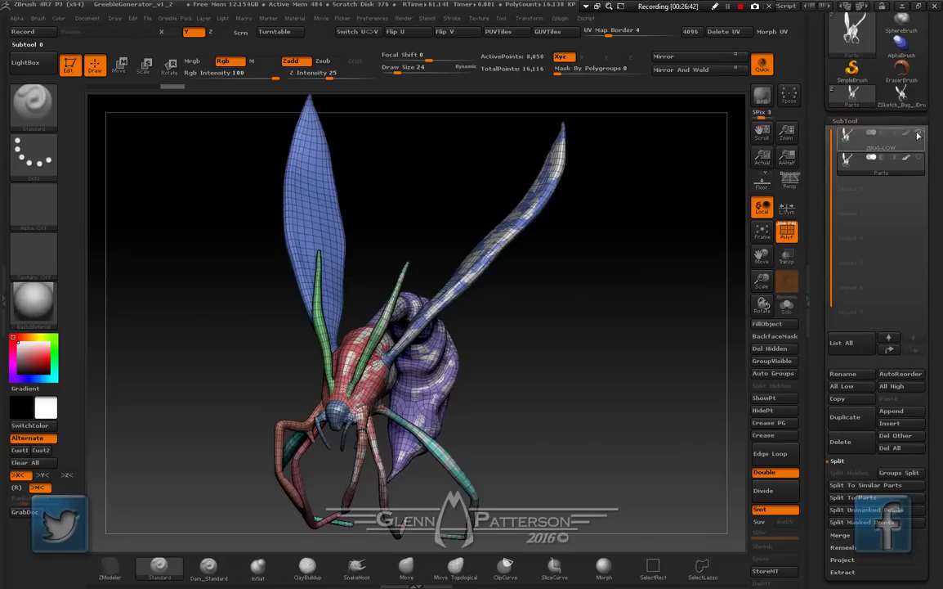
{"action": "left_click", "coordinate": [920, 135]}
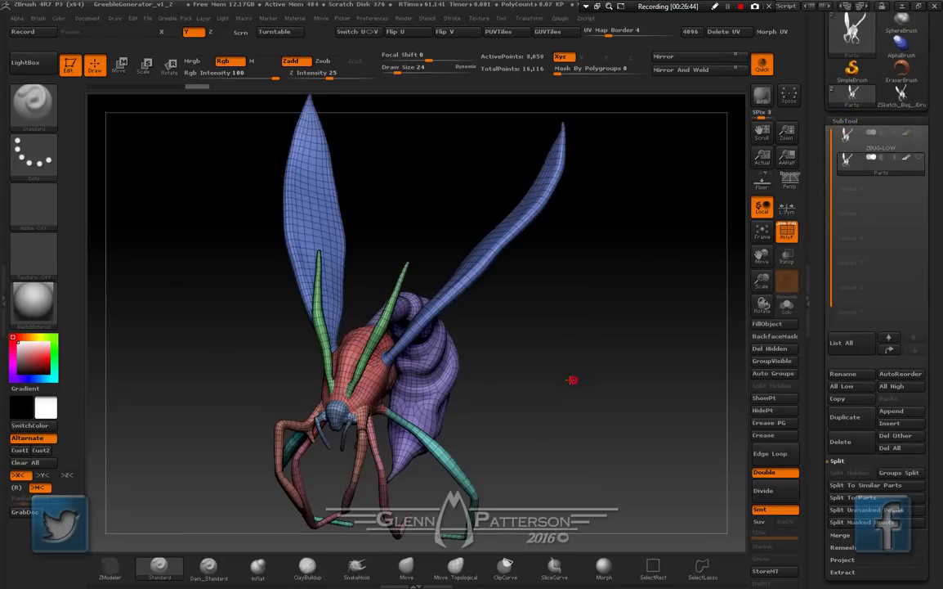
{"action": "left_click_drag", "start_coordinate": [572, 381], "coordinate": [558, 396]}
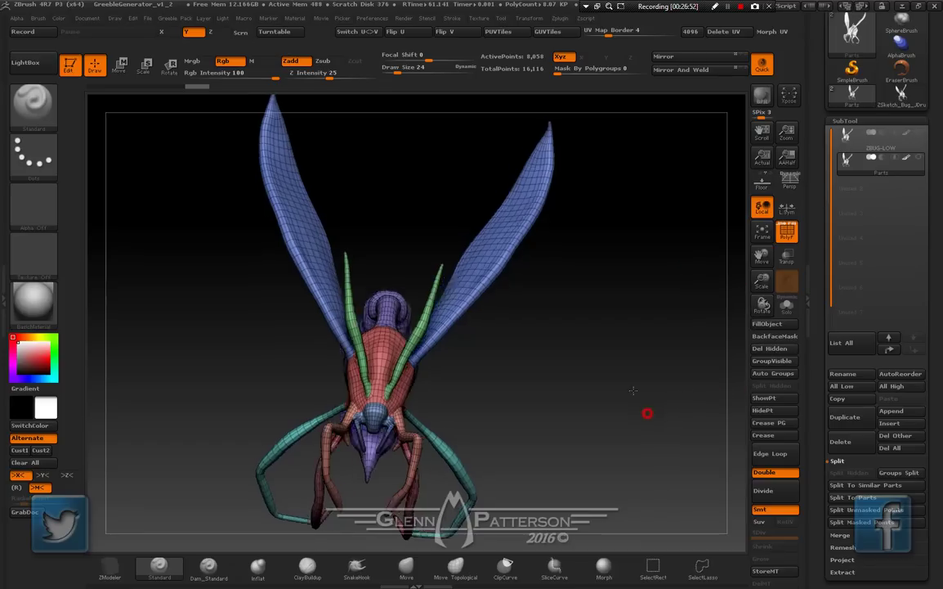
{"action": "left_click_drag", "start_coordinate": [647, 413], "coordinate": [624, 375]}
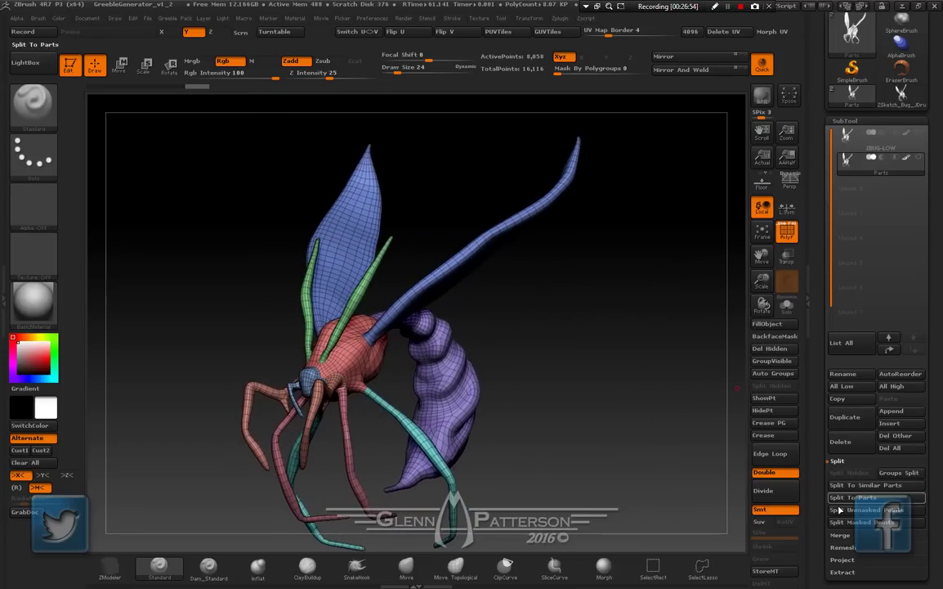
Open the geometry settings for the Parts subtool
{"action": "scroll", "coordinate": [940, 409], "scroll_direction": "down", "scroll_amount": 5}
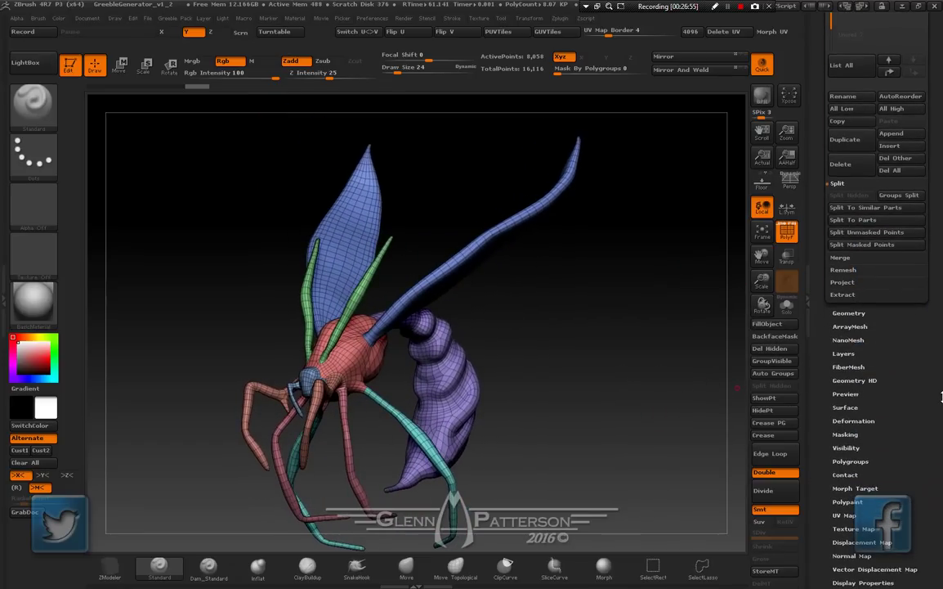
{"action": "left_click", "coordinate": [847, 313]}
{"action": "scroll", "coordinate": [941, 254], "scroll_direction": "up", "scroll_amount": 2}
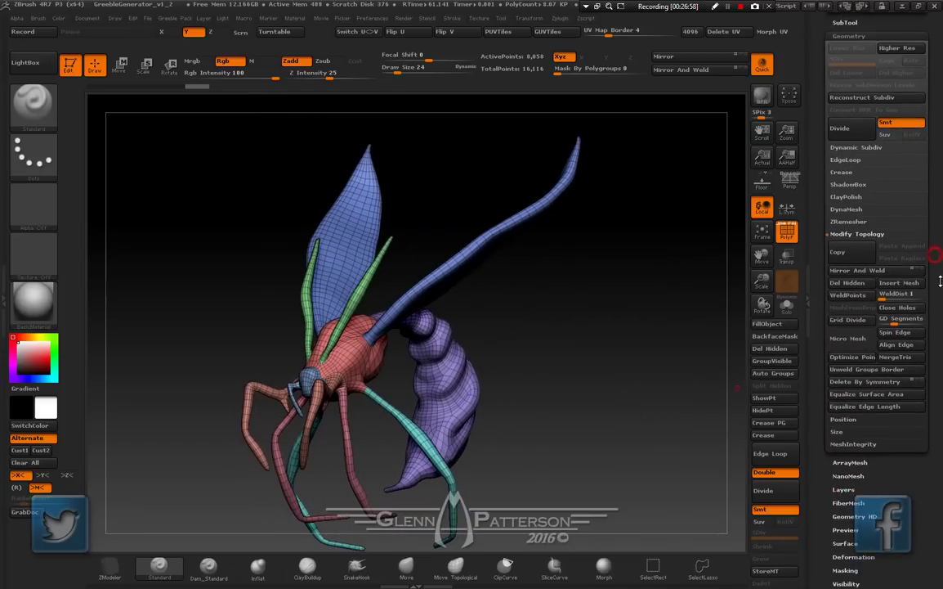
Subdivide the bug mesh up to subdivision level 4 and delete the lower levels
{"action": "left_click", "coordinate": [851, 188]}
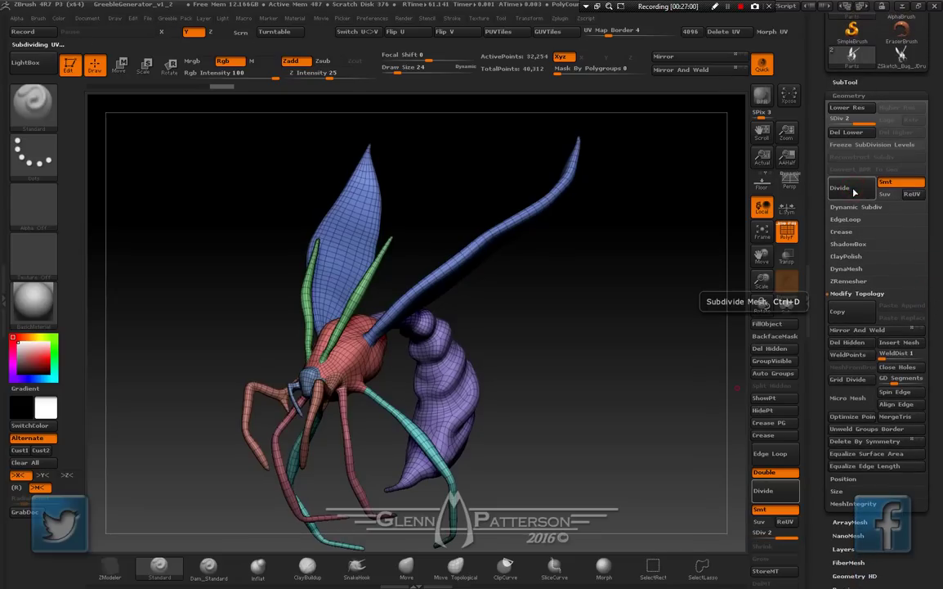
{"action": "left_click", "coordinate": [854, 190]}
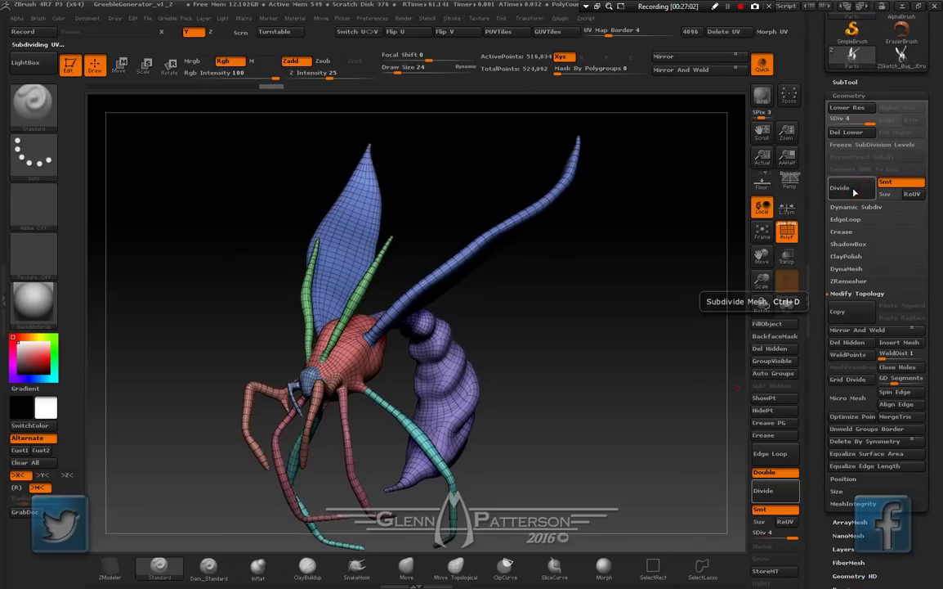
{"action": "left_click", "coordinate": [853, 134]}
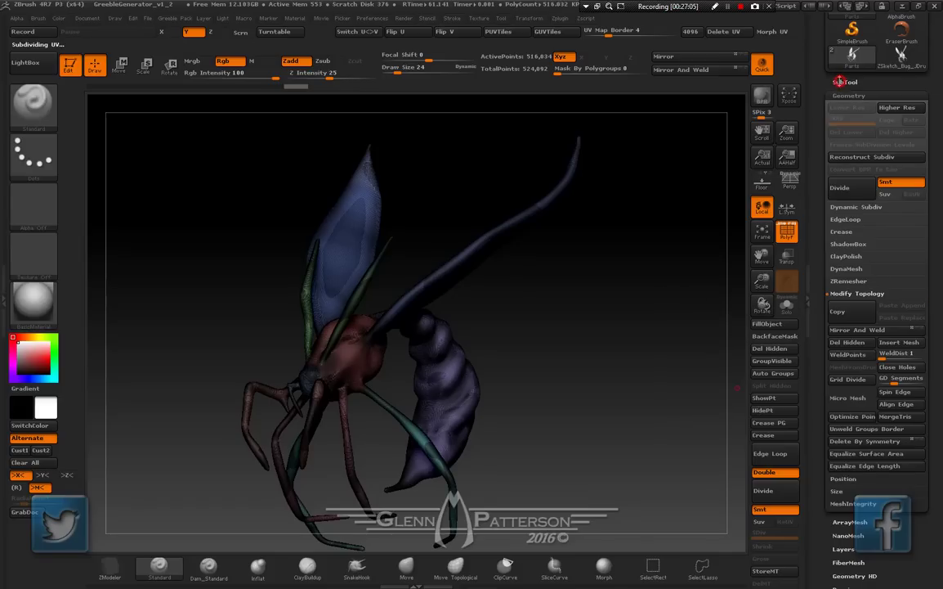
Split the bug into separate subtools by polygroup and display them all without the polyframe
{"action": "left_click", "coordinate": [842, 81]}
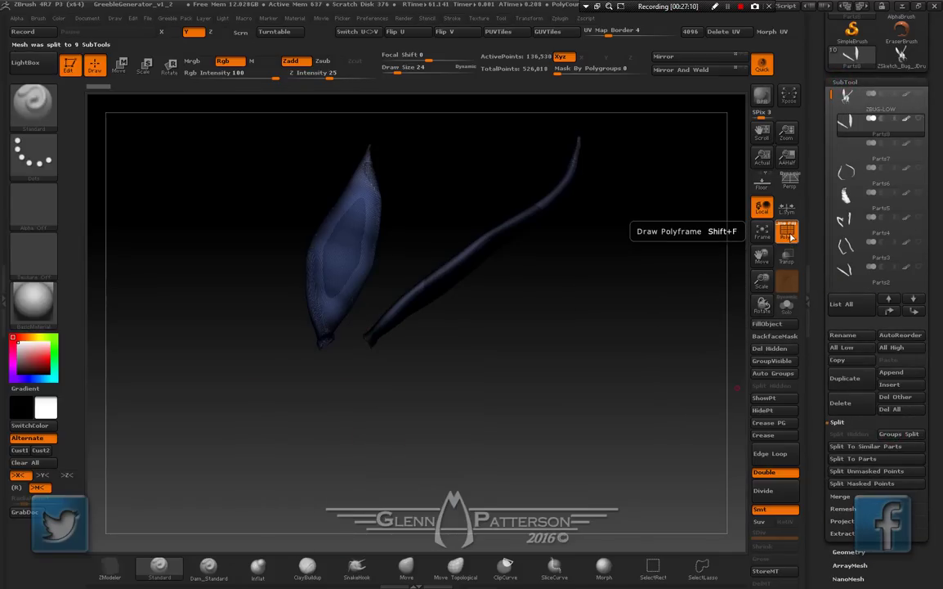
{"action": "left_click", "coordinate": [919, 120]}
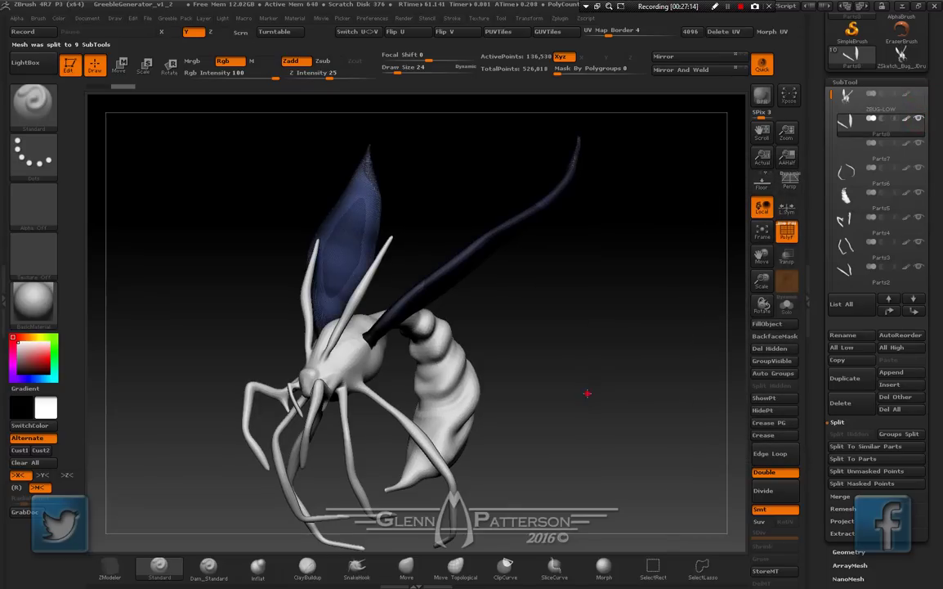
{"action": "left_click_drag", "start_coordinate": [588, 394], "coordinate": [537, 422]}
{"action": "left_click", "coordinate": [786, 232]}
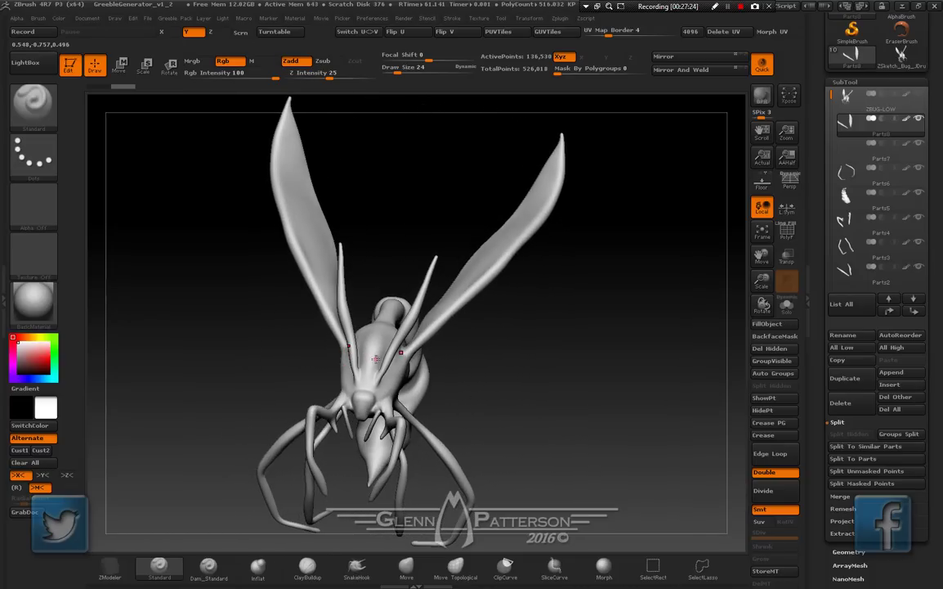
Make the thorax subtool active and frame it in the view
{"action": "key", "text": "alt"}
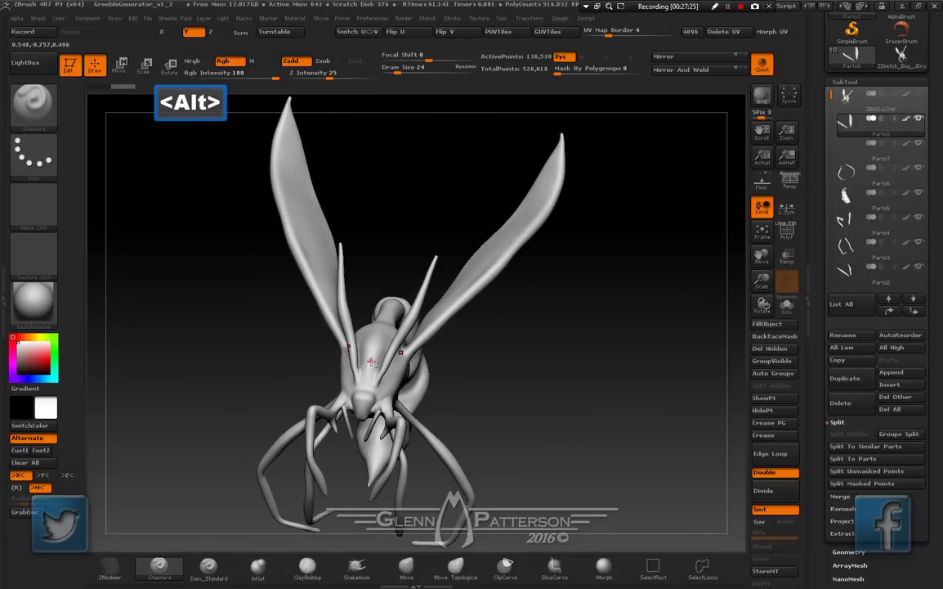
{"action": "left_click", "coordinate": [370, 360], "text": "alt"}
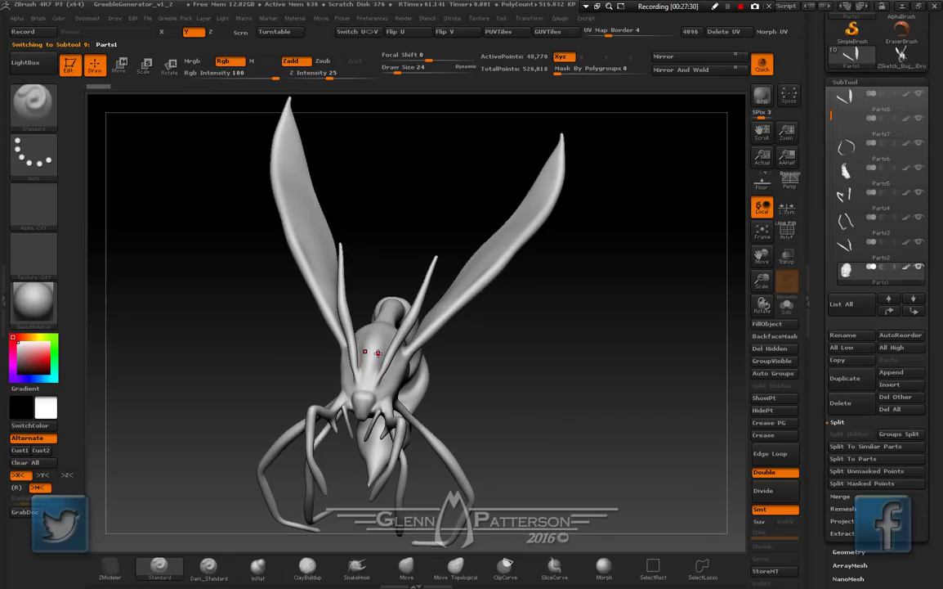
{"action": "left_click", "coordinate": [763, 237]}
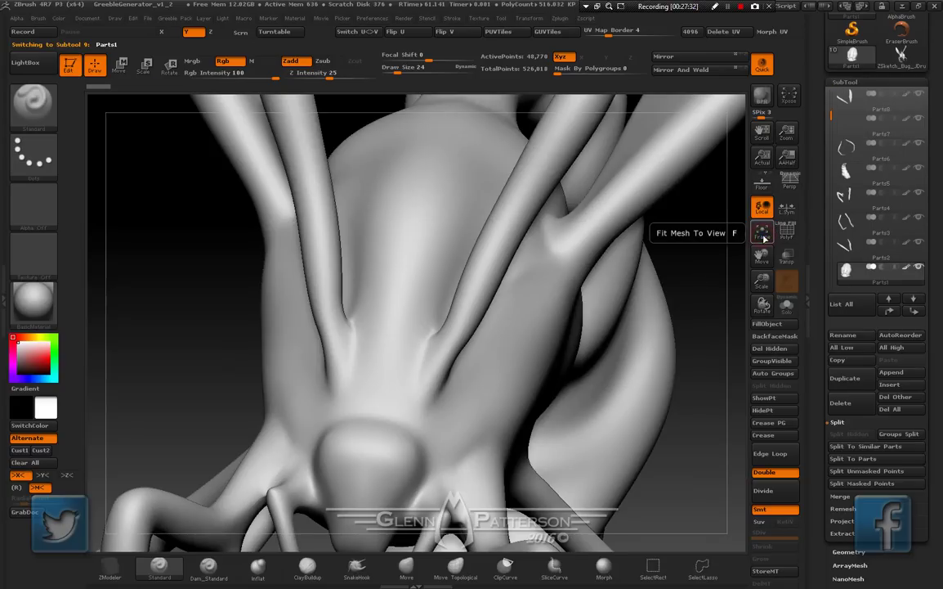
Activate surface noise on the thorax and switch the noise mapping to UV mode
{"action": "left_click_drag", "start_coordinate": [942, 448], "coordinate": [936, 310]}
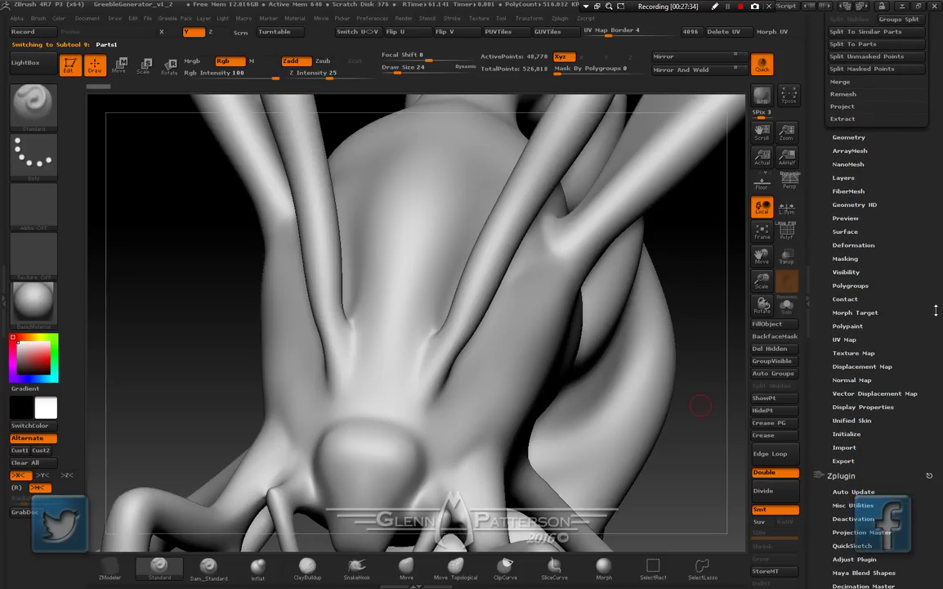
{"action": "left_click", "coordinate": [845, 231]}
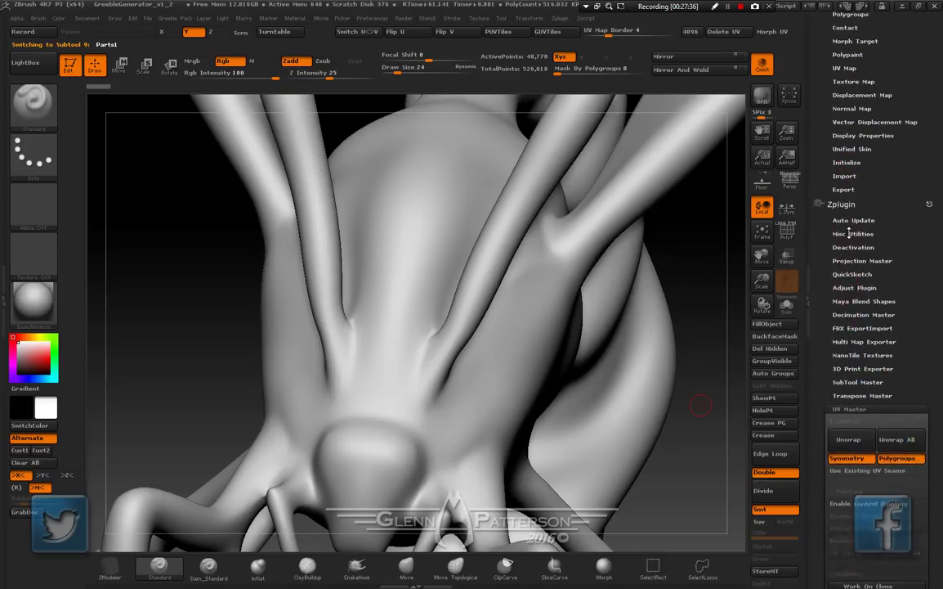
{"action": "left_click", "coordinate": [840, 250]}
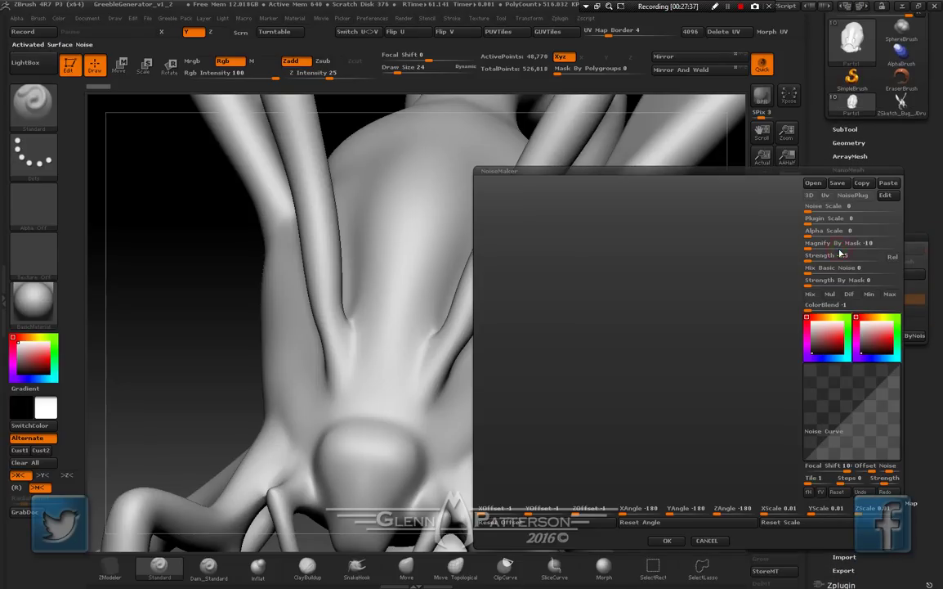
{"action": "mouse_move", "coordinate": [728, 304]}
{"action": "left_mouse_down"}
{"action": "mouse_move", "coordinate": [723, 314]}
{"action": "mouse_move", "coordinate": [737, 287]}
{"action": "left_mouse_up"}
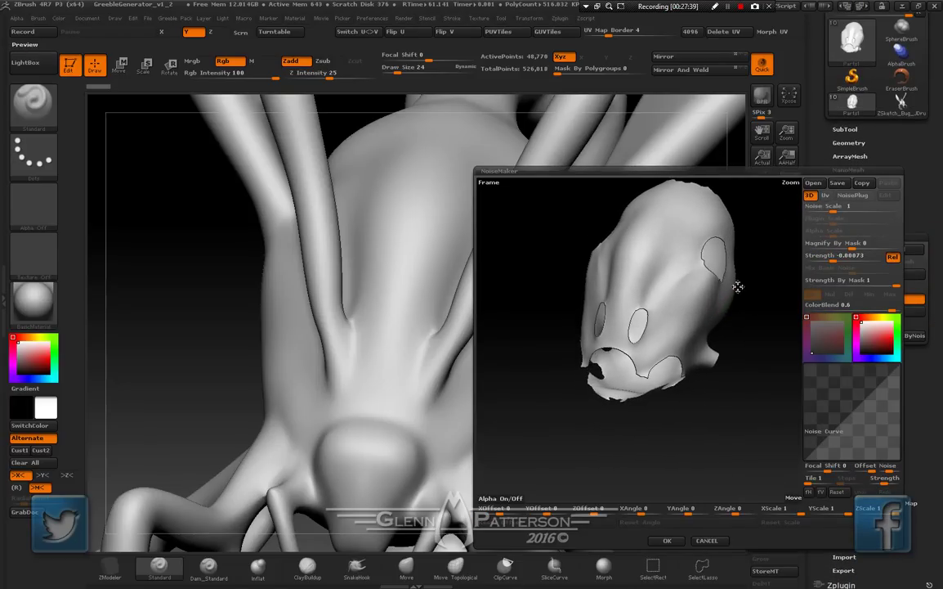
{"action": "left_click", "coordinate": [827, 196]}
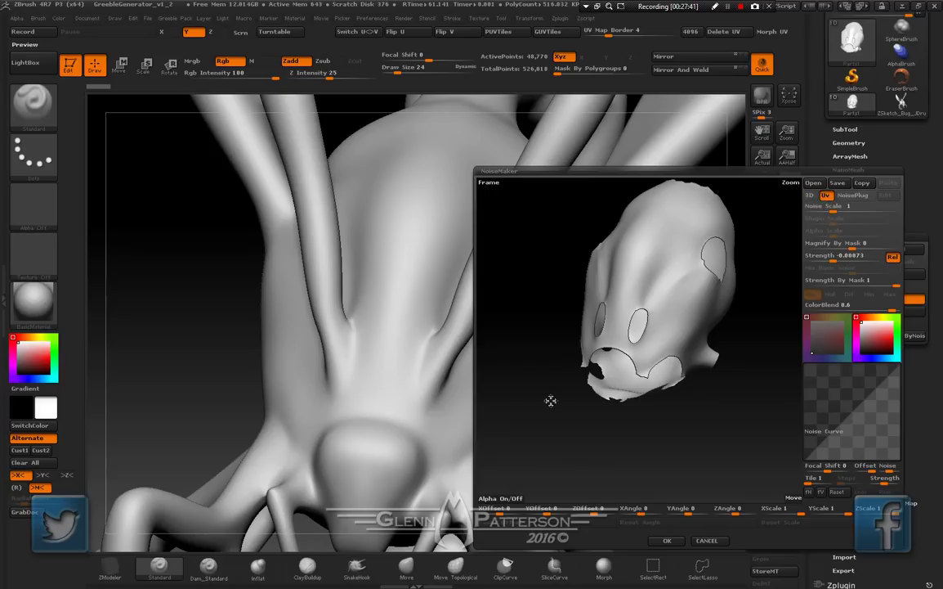
Load Depth.tif from the 01 folder of DEMO_ZBUG as the noise alpha
{"action": "left_click", "coordinate": [507, 498]}
{"action": "double_click", "coordinate": [160, 141]}
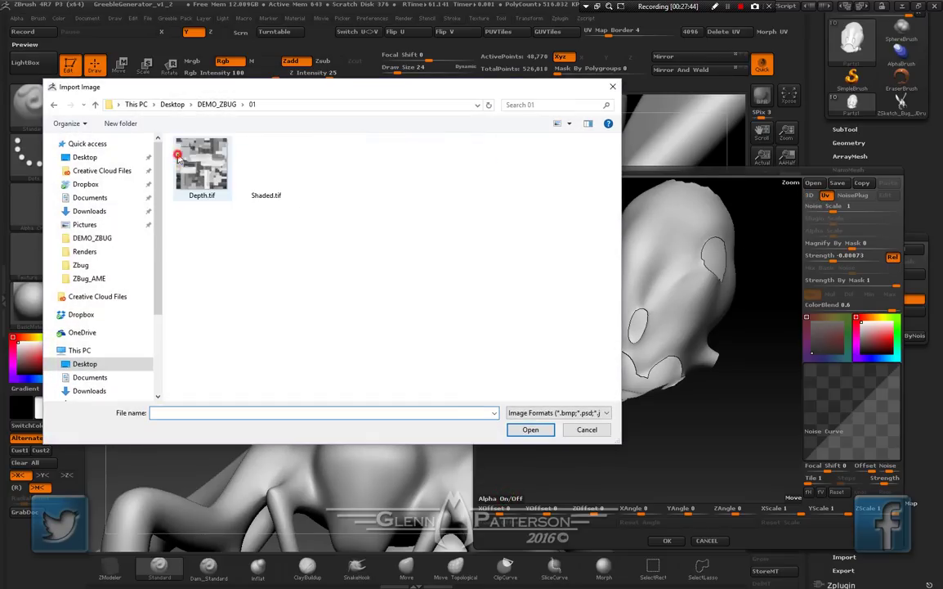
{"action": "double_click", "coordinate": [204, 171]}
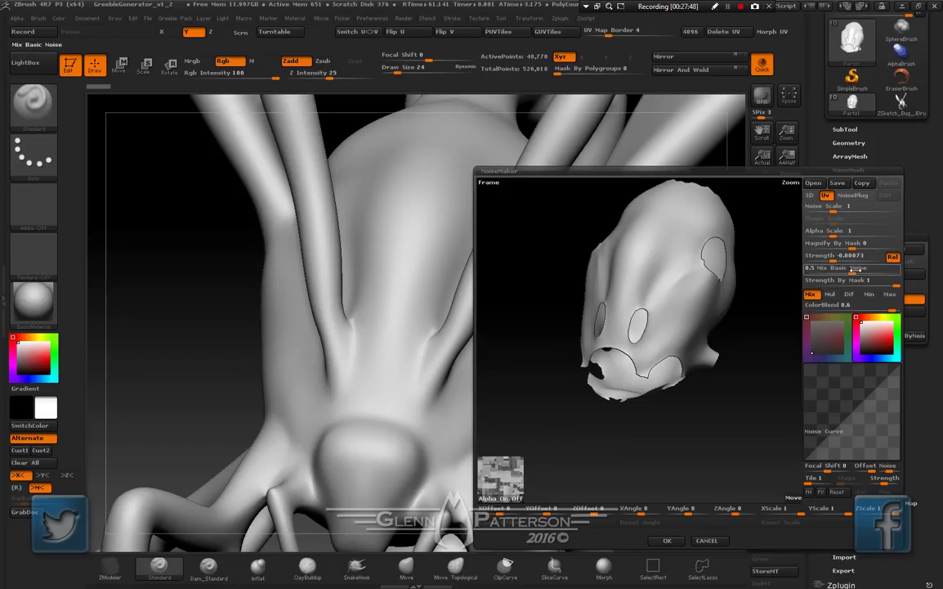
Set Mix Basic Noise to 0 and ColorBlend to -1 for the thorax noise
{"action": "left_click_drag", "start_coordinate": [853, 269], "coordinate": [783, 267]}
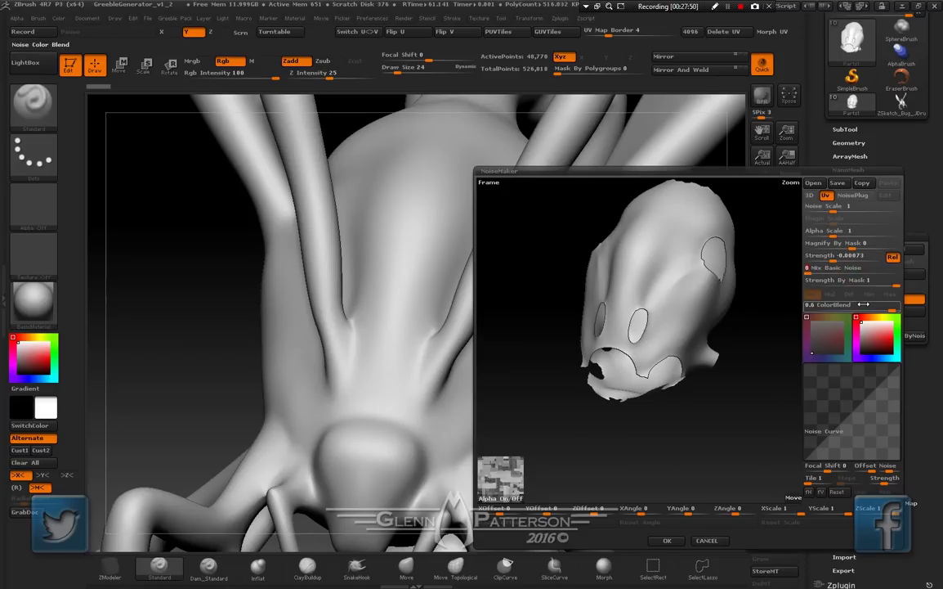
{"action": "left_click_drag", "start_coordinate": [891, 309], "coordinate": [790, 312]}
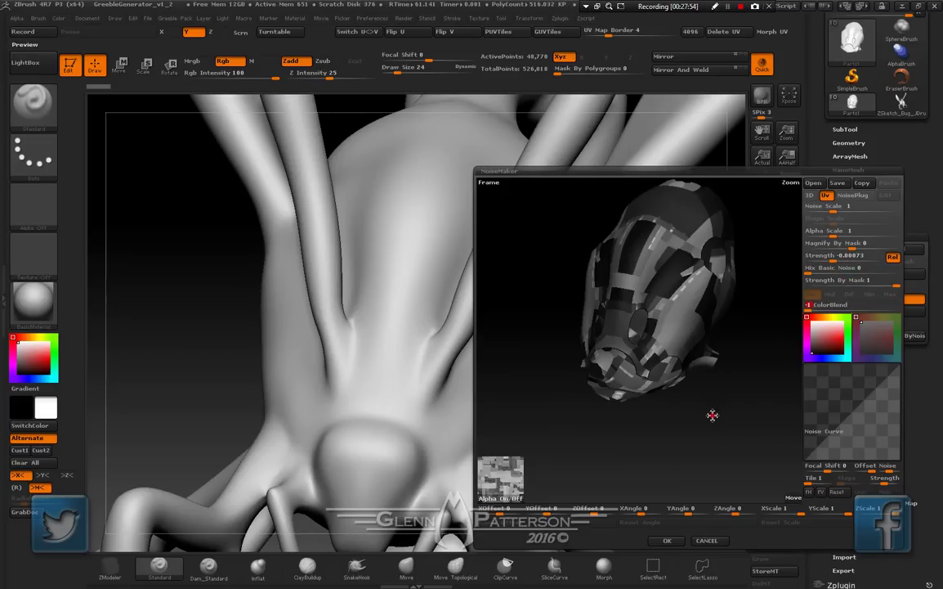
Set the thorax noise strength to 0.13906
{"action": "mouse_move", "coordinate": [712, 415]}
{"action": "left_mouse_down"}
{"action": "mouse_move", "coordinate": [733, 411]}
{"action": "mouse_move", "coordinate": [712, 417]}
{"action": "left_mouse_up"}
{"action": "left_click", "coordinate": [841, 255]}
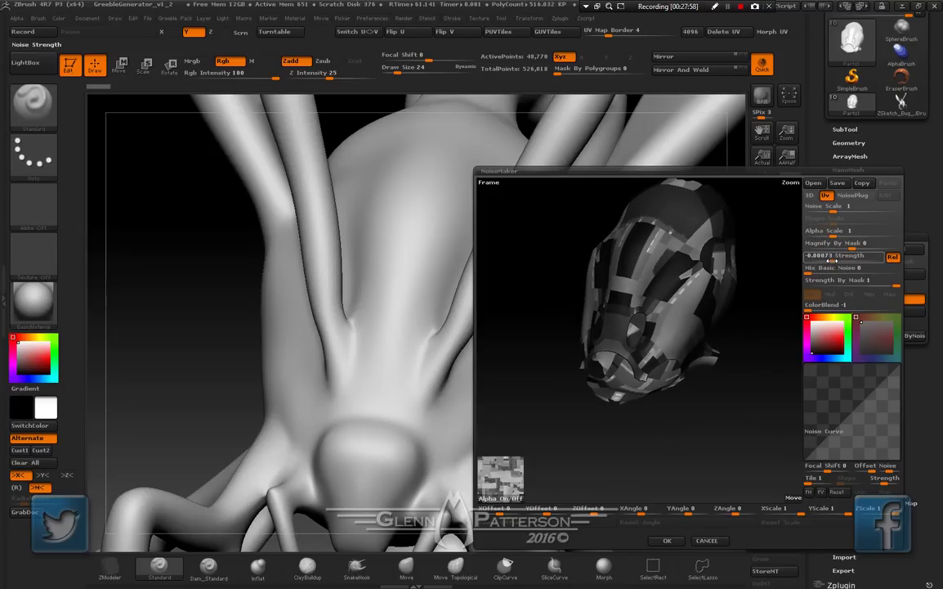
{"action": "left_click_drag", "start_coordinate": [834, 258], "coordinate": [872, 258]}
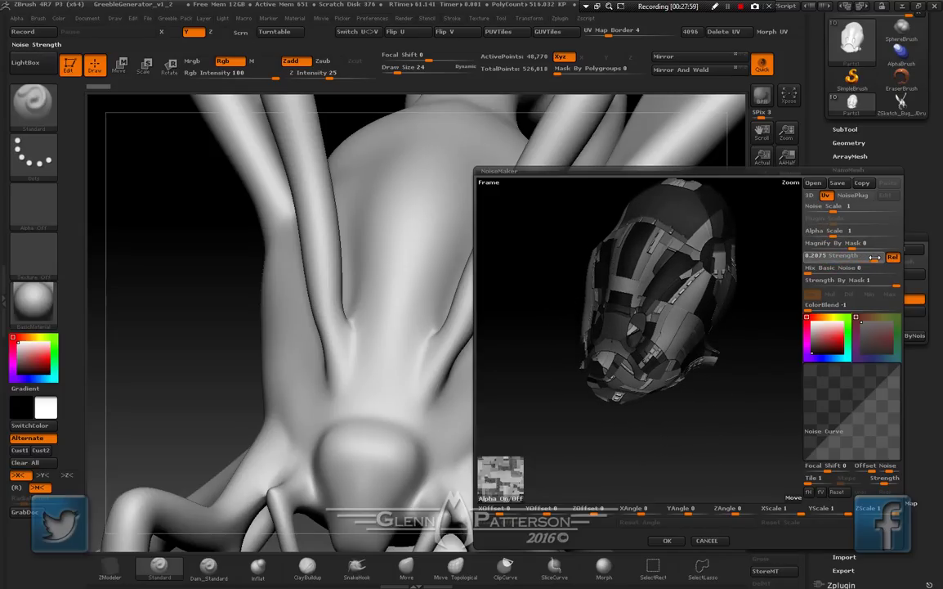
{"action": "left_click", "coordinate": [872, 259]}
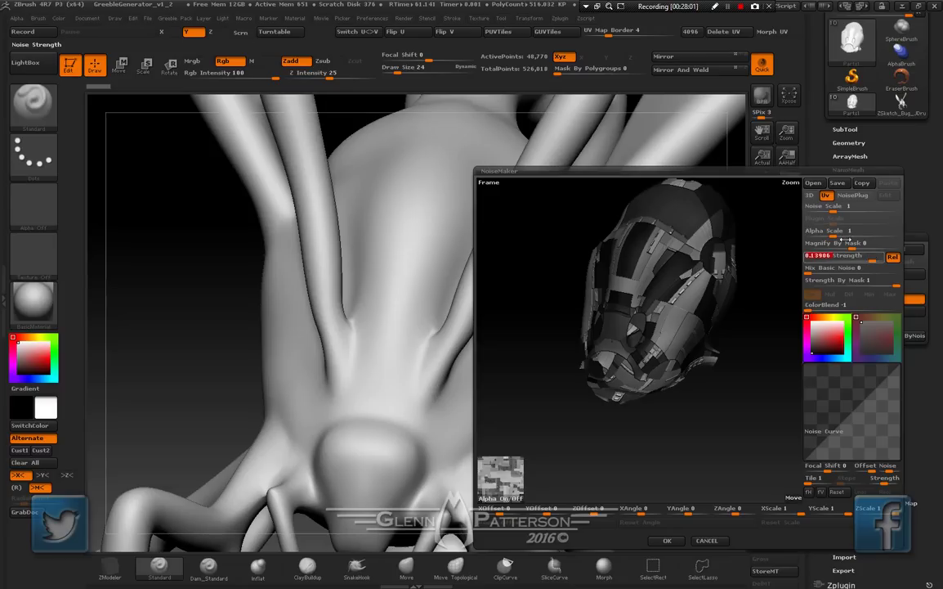
Try different alpha scales while inspecting the thorax preview, settling on 0.31441
{"action": "left_click_drag", "start_coordinate": [837, 234], "coordinate": [825, 233]}
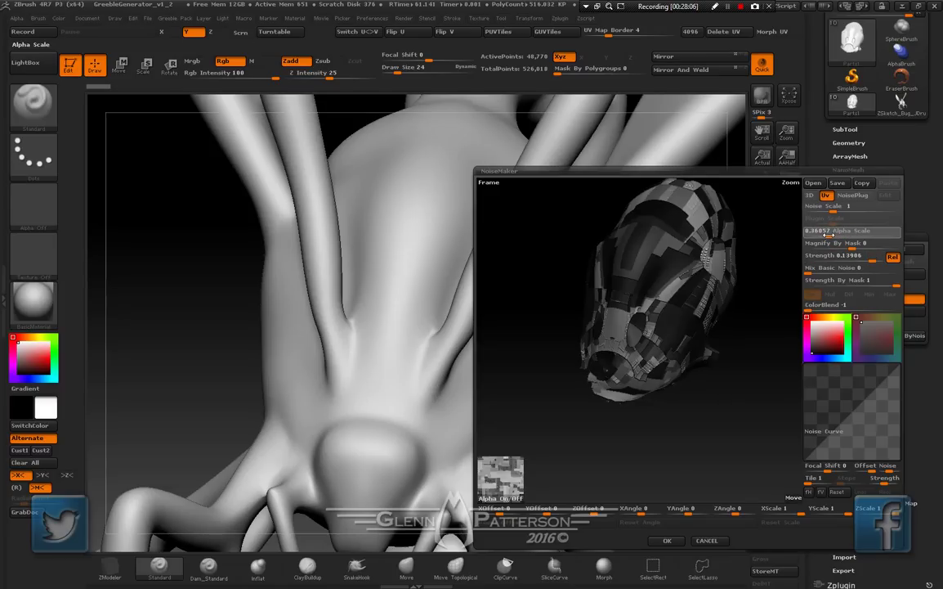
{"action": "mouse_move", "coordinate": [697, 417]}
{"action": "left_mouse_down"}
{"action": "mouse_move", "coordinate": [654, 405]}
{"action": "mouse_move", "coordinate": [687, 410]}
{"action": "left_mouse_up"}
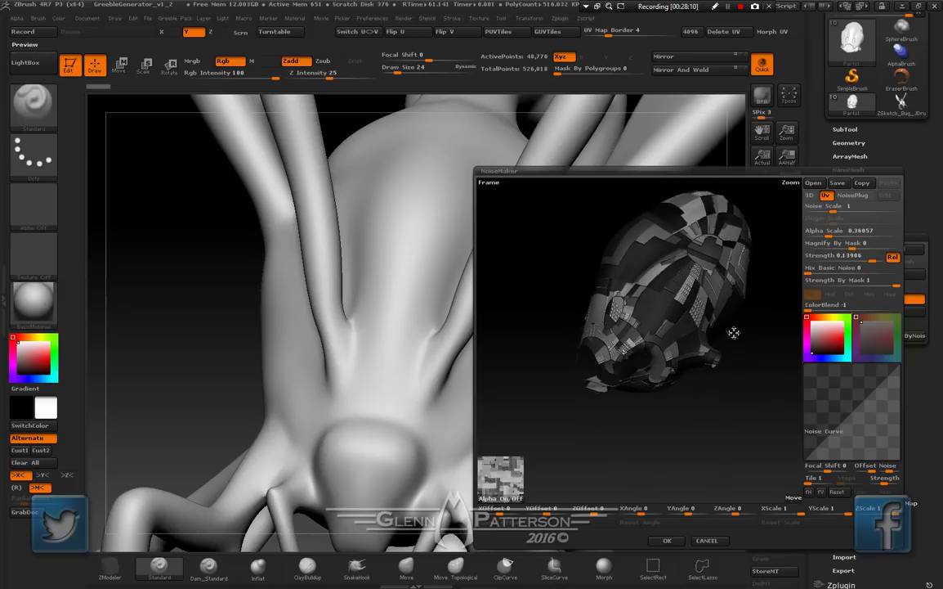
{"action": "left_click_drag", "start_coordinate": [829, 233], "coordinate": [830, 234]}
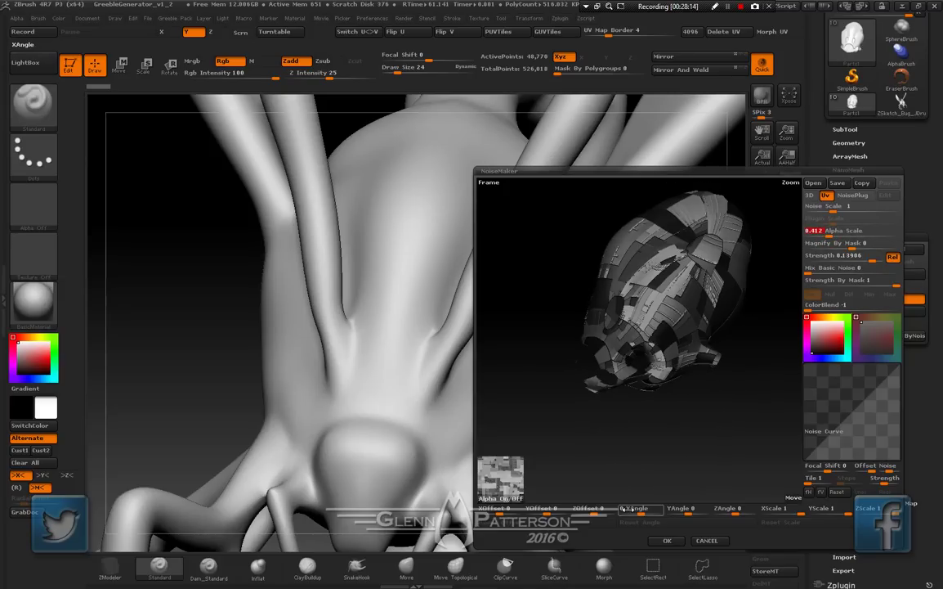
{"action": "mouse_move", "coordinate": [628, 455]}
{"action": "left_mouse_down"}
{"action": "mouse_move", "coordinate": [670, 448]}
{"action": "mouse_move", "coordinate": [623, 438]}
{"action": "mouse_move", "coordinate": [613, 407]}
{"action": "mouse_move", "coordinate": [619, 455]}
{"action": "mouse_move", "coordinate": [657, 436]}
{"action": "mouse_move", "coordinate": [678, 438]}
{"action": "mouse_move", "coordinate": [695, 410]}
{"action": "mouse_move", "coordinate": [669, 442]}
{"action": "mouse_move", "coordinate": [636, 454]}
{"action": "left_mouse_up"}
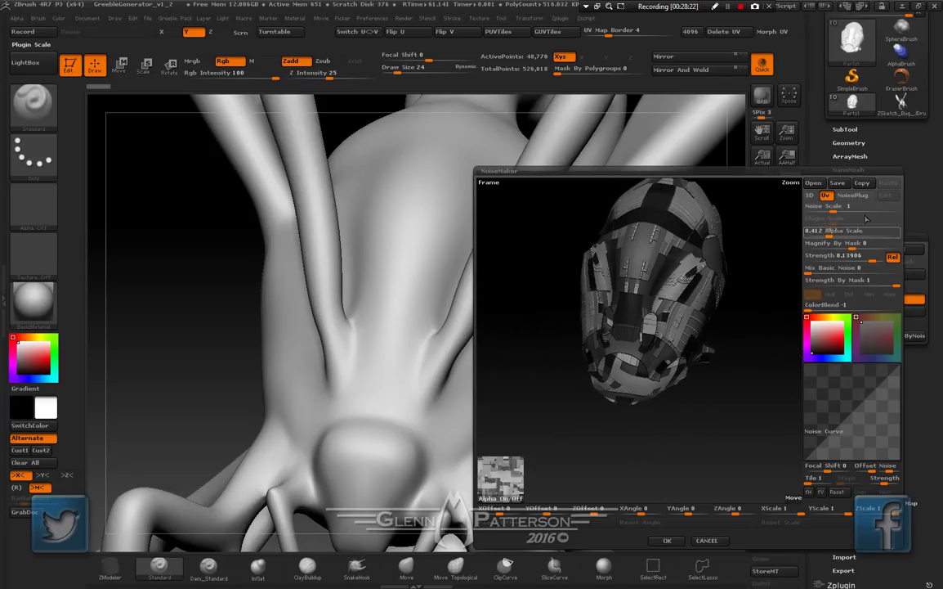
{"action": "mouse_move", "coordinate": [828, 232]}
{"action": "left_mouse_down"}
{"action": "mouse_move", "coordinate": [844, 231]}
{"action": "mouse_move", "coordinate": [831, 231]}
{"action": "left_mouse_up"}
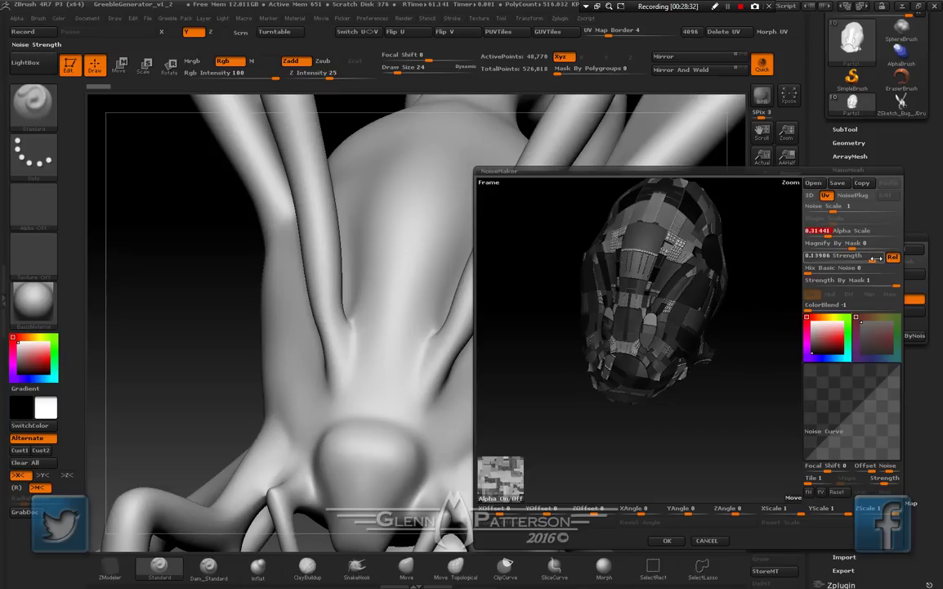
Set the noise strength to 0.5 and accept the thorax noise settings
{"action": "left_click_drag", "start_coordinate": [875, 260], "coordinate": [880, 260]}
{"action": "mouse_move", "coordinate": [733, 418]}
{"action": "left_mouse_down"}
{"action": "mouse_move", "coordinate": [705, 398]}
{"action": "mouse_move", "coordinate": [736, 408]}
{"action": "mouse_move", "coordinate": [727, 407]}
{"action": "left_mouse_up"}
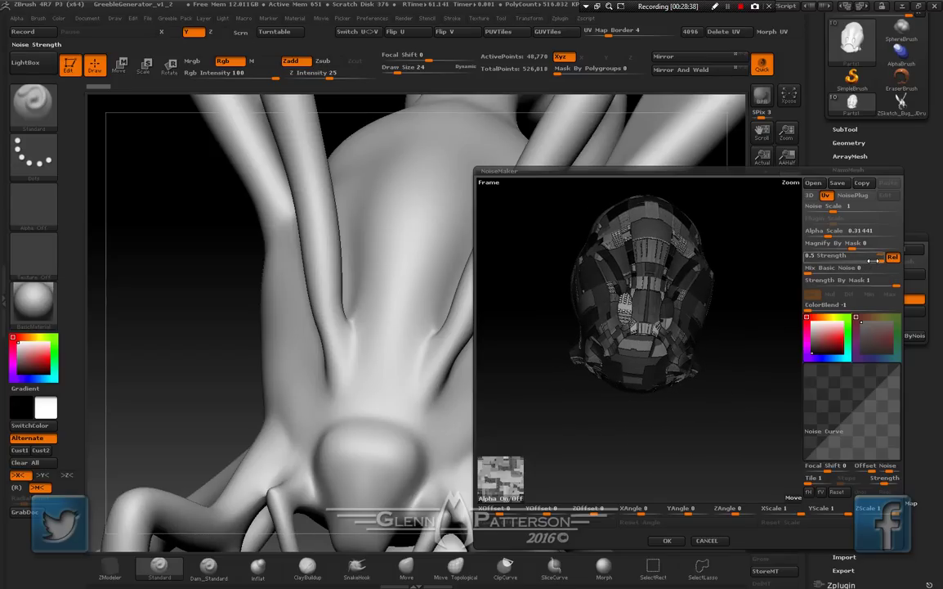
{"action": "left_click", "coordinate": [667, 542]}
Render a BPR preview of the noise-covered thorax from an angled close-up view
{"action": "right_click_drag", "start_coordinate": [588, 391], "coordinate": [574, 377]}
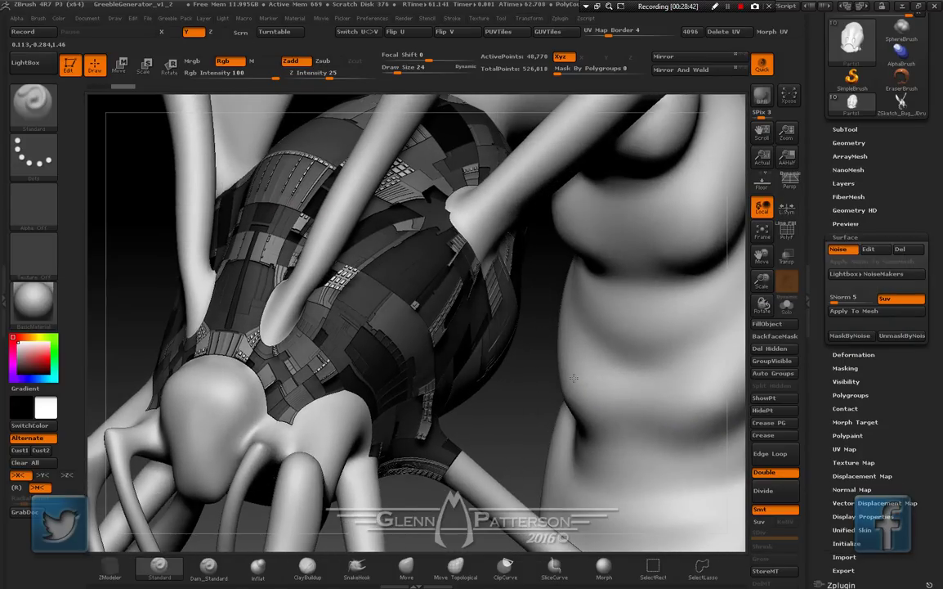
{"action": "left_click_drag", "start_coordinate": [762, 257], "coordinate": [800, 300]}
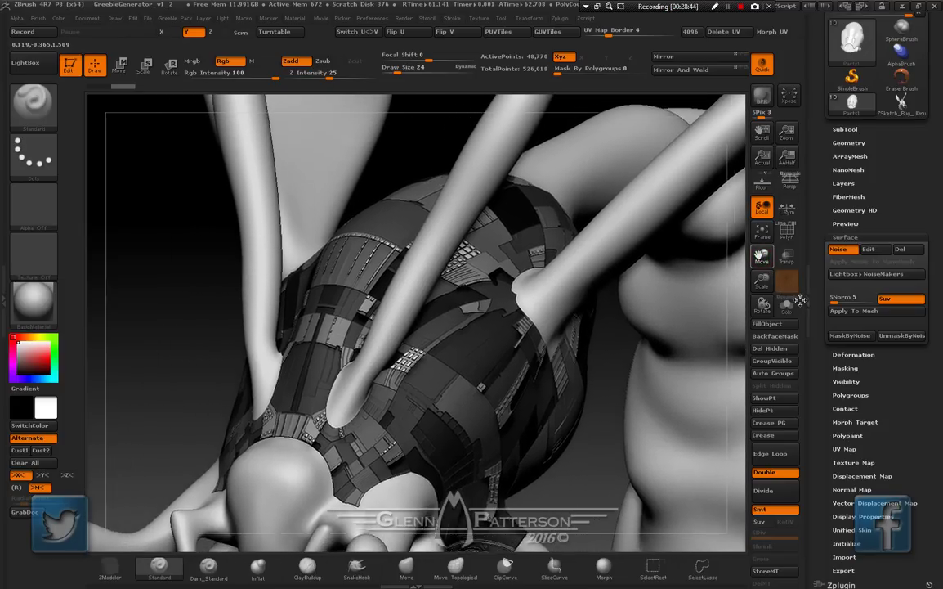
{"action": "left_click", "coordinate": [762, 98]}
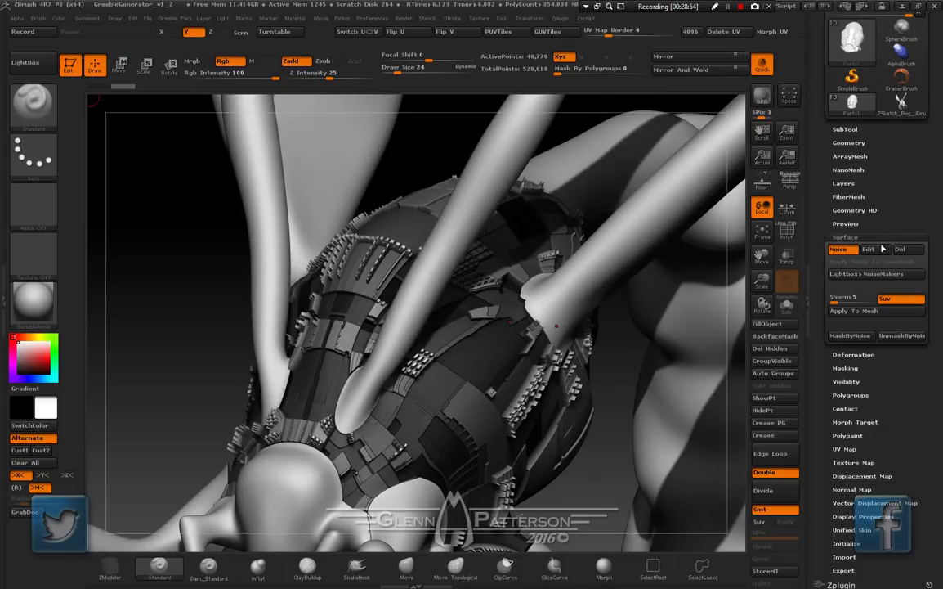
Edit the thorax noise to flip its noise curve horizontally and accept the change
{"action": "left_click", "coordinate": [882, 248]}
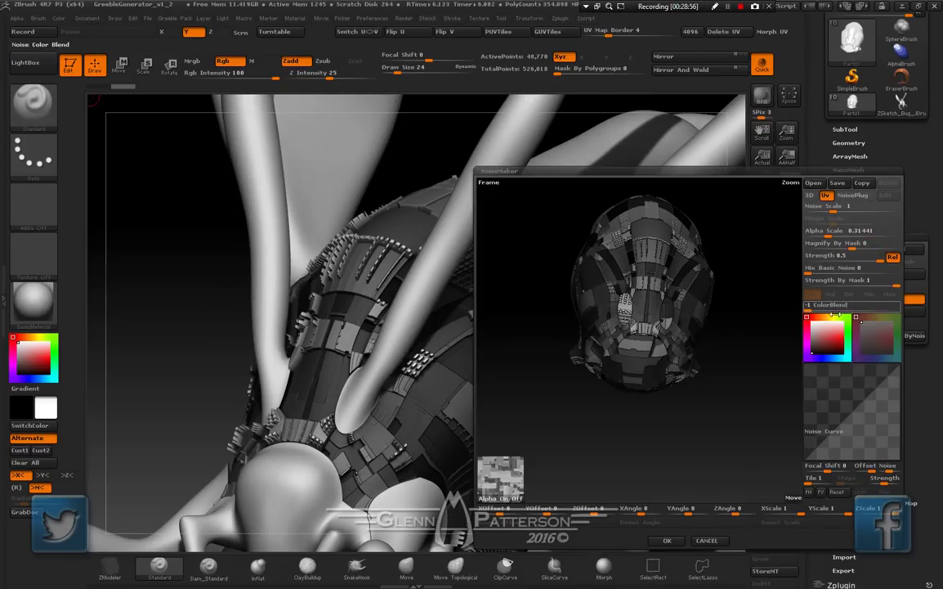
{"action": "left_click", "coordinate": [809, 492]}
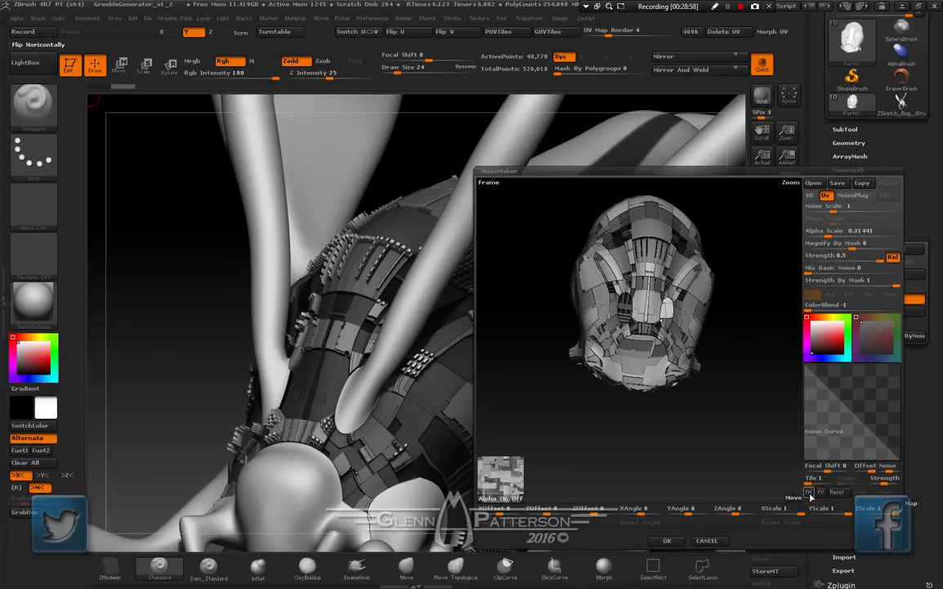
{"action": "left_click_drag", "start_coordinate": [744, 395], "coordinate": [731, 394]}
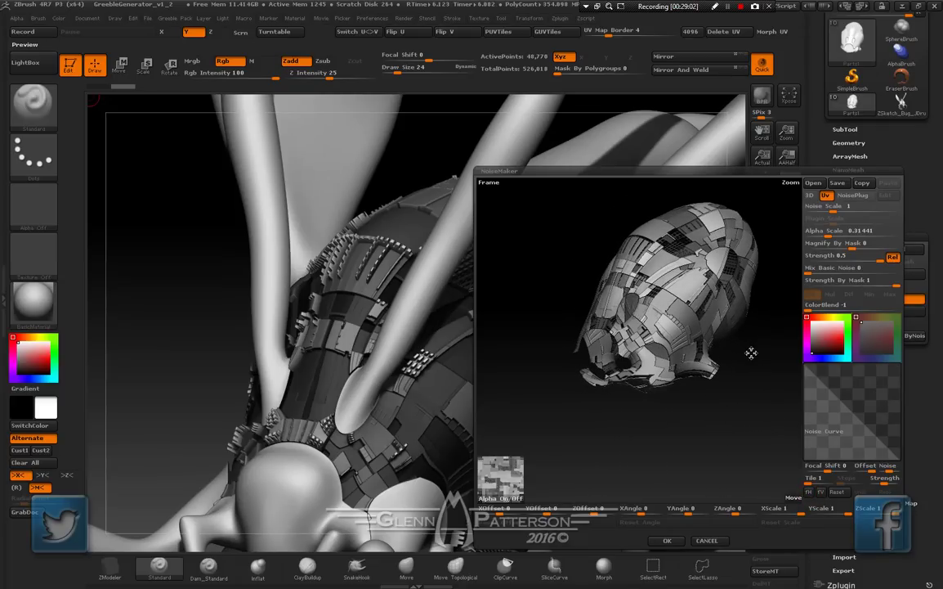
{"action": "mouse_move", "coordinate": [751, 352]}
{"action": "left_mouse_down"}
{"action": "mouse_move", "coordinate": [768, 358]}
{"action": "mouse_move", "coordinate": [757, 351]}
{"action": "left_mouse_up"}
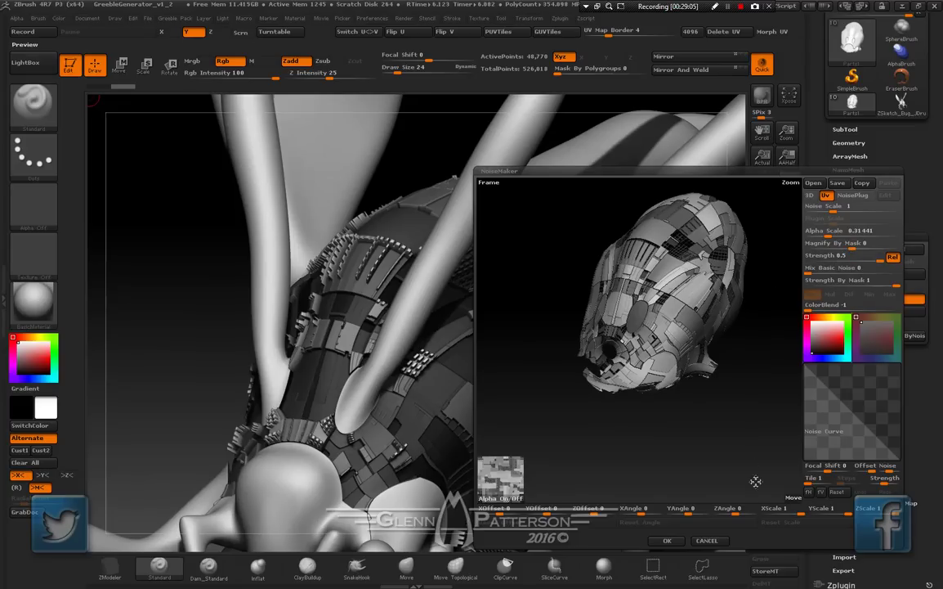
{"action": "left_click", "coordinate": [663, 541]}
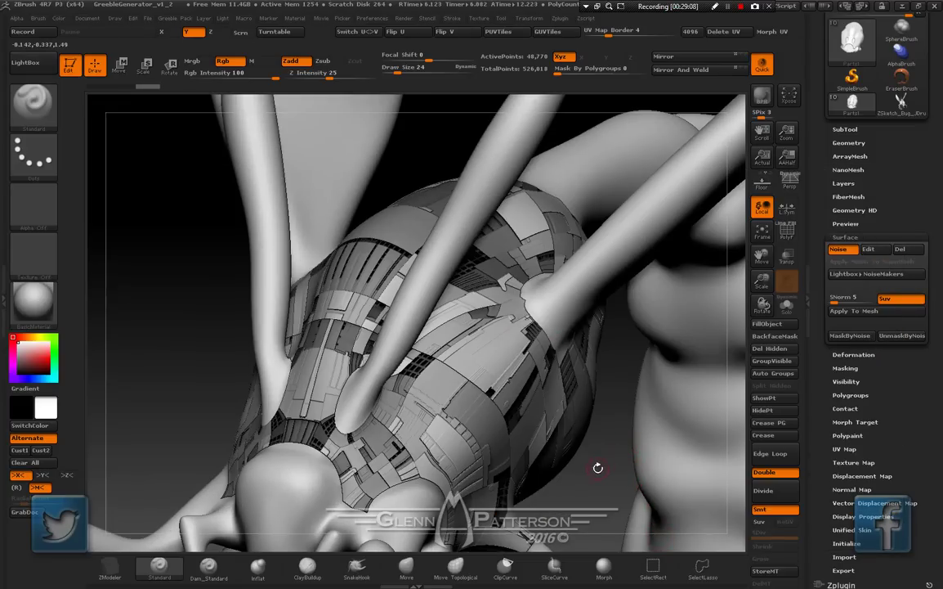
Render a BPR preview of the noise-covered thorax from the front
{"action": "left_click_drag", "start_coordinate": [596, 465], "coordinate": [614, 471]}
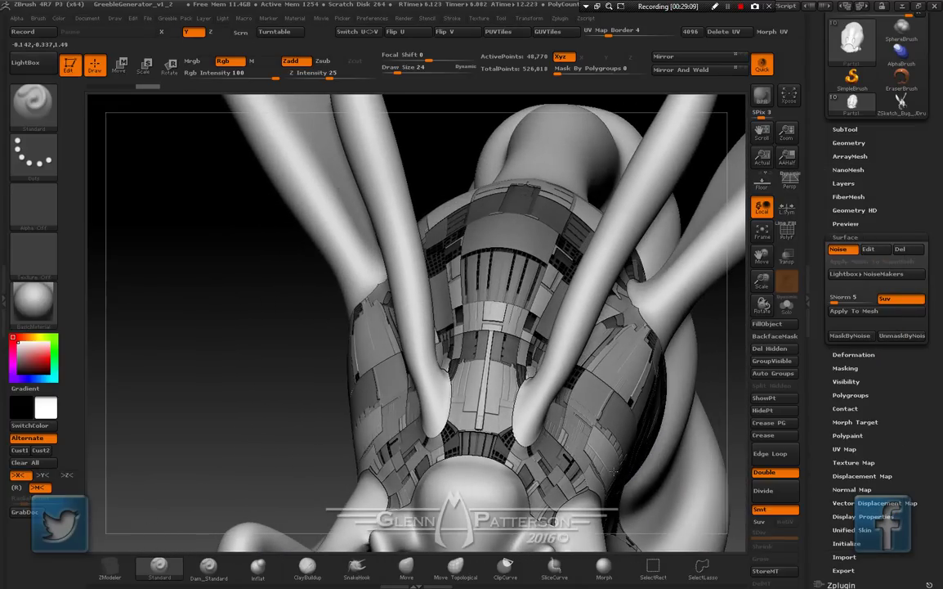
{"action": "left_click", "coordinate": [762, 95]}
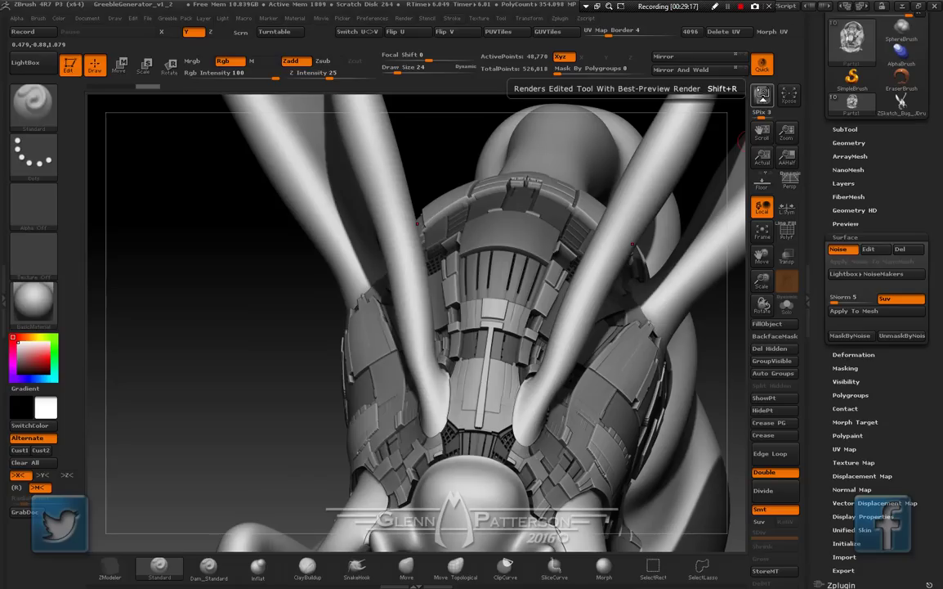
Edit the thorax surface noise to an alpha scale of 0.46914 and accept the settings
{"action": "left_click", "coordinate": [871, 250]}
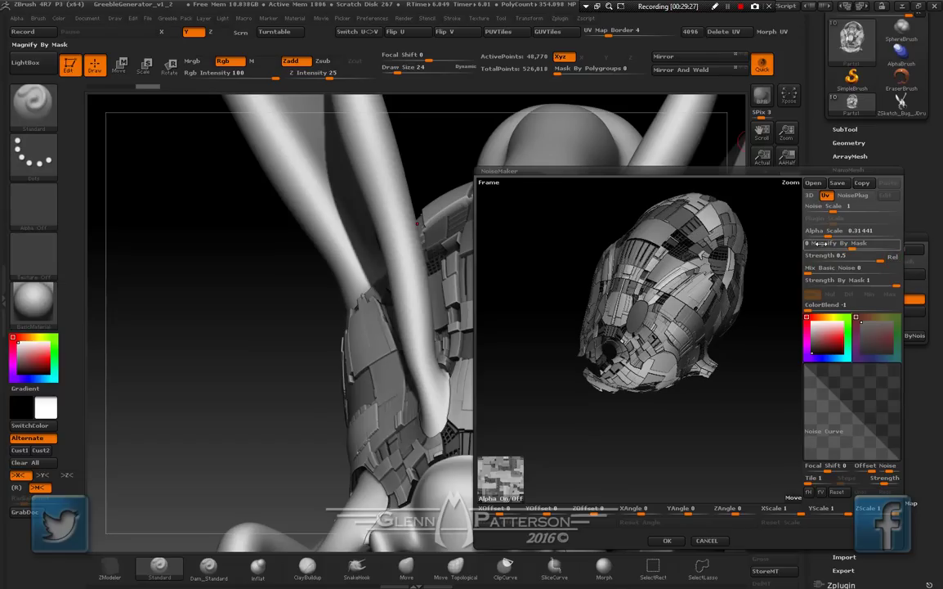
{"action": "left_click_drag", "start_coordinate": [826, 231], "coordinate": [829, 232]}
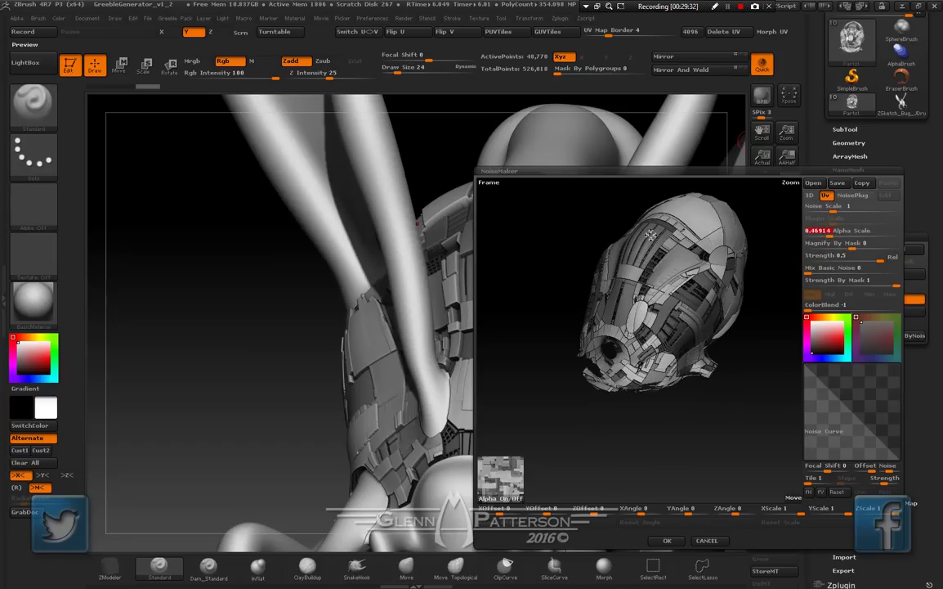
{"action": "left_click_drag", "start_coordinate": [587, 244], "coordinate": [676, 274]}
{"action": "left_click", "coordinate": [672, 544]}
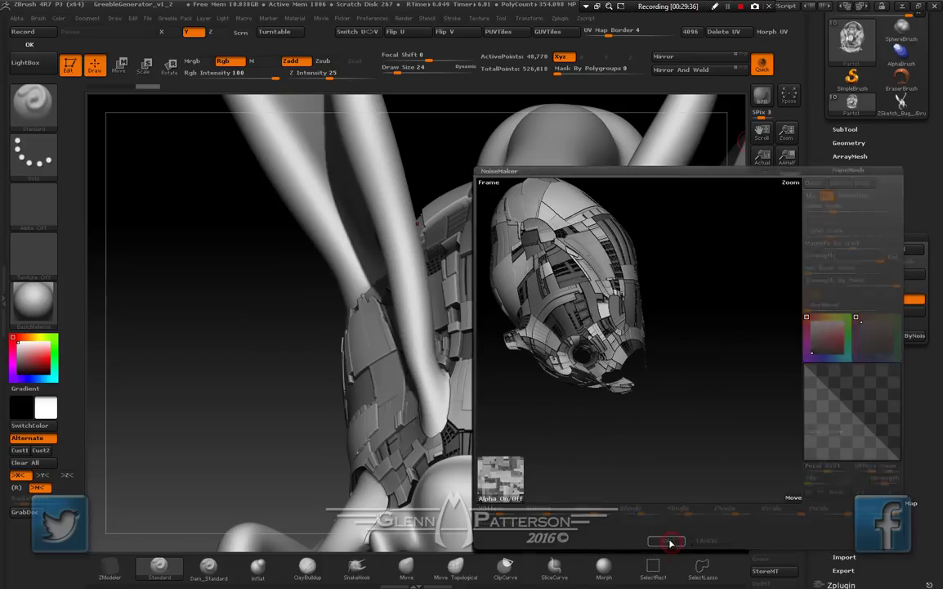
Render a BPR preview of the thorax's enlarged panel pattern from an angled close-up view
{"action": "right_click_drag", "start_coordinate": [600, 417], "coordinate": [578, 407]}
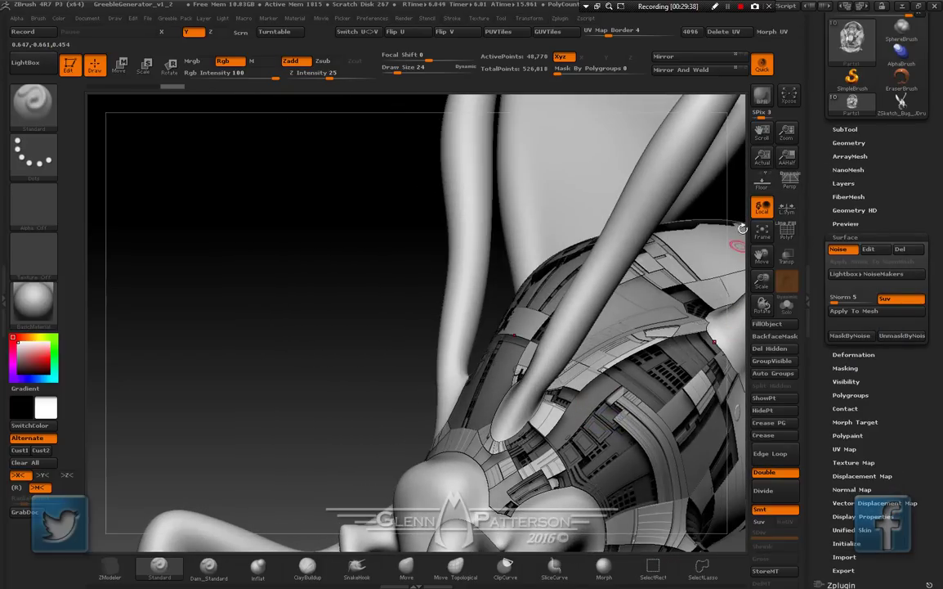
{"action": "left_click", "coordinate": [762, 96]}
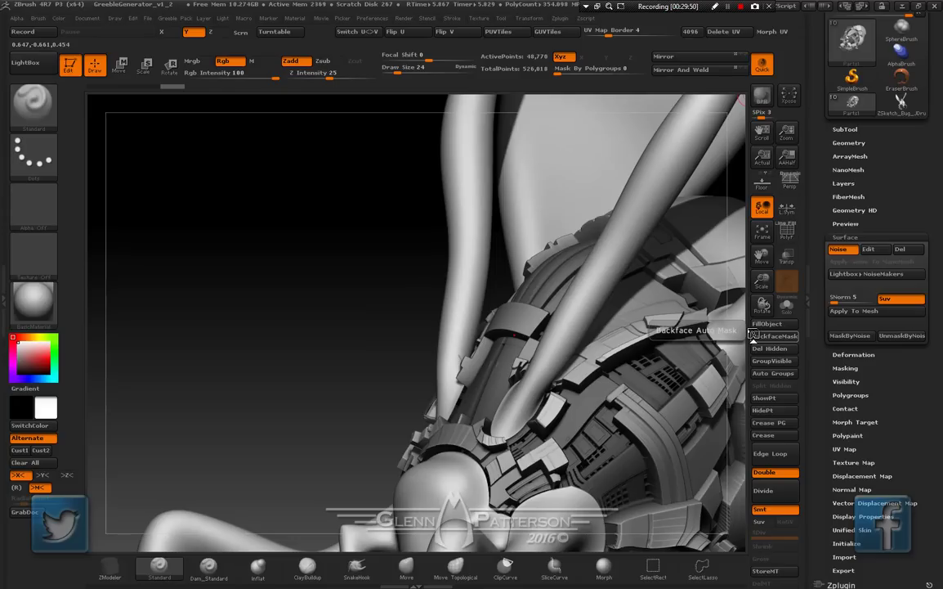
Copy the thorax's noise settings and close the noise editor without changing them
{"action": "left_click_drag", "start_coordinate": [554, 377], "coordinate": [683, 382]}
{"action": "left_click_drag", "start_coordinate": [762, 255], "coordinate": [691, 203]}
{"action": "left_click", "coordinate": [870, 249]}
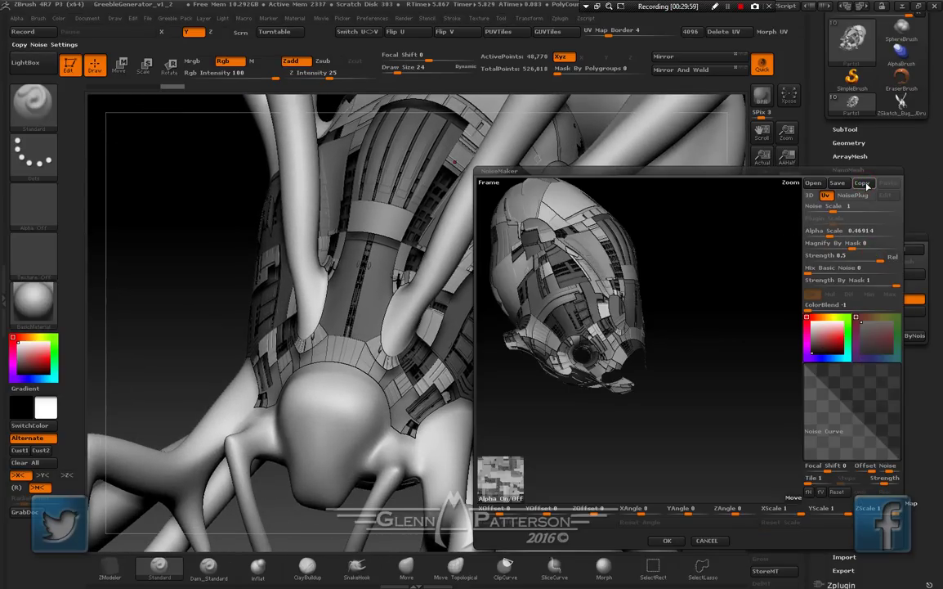
{"action": "left_click", "coordinate": [707, 540]}
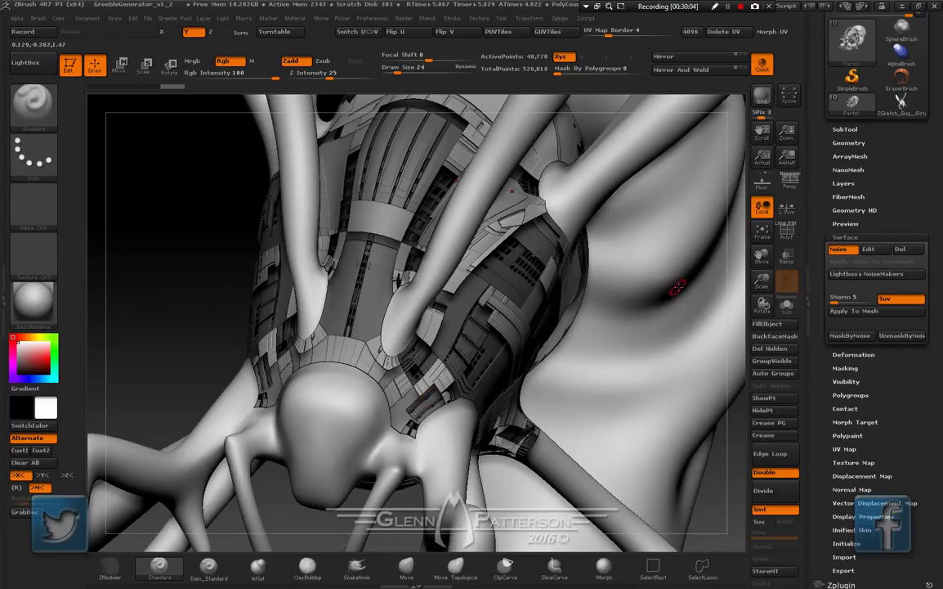
Select the Parts2 subtool, the pair of upright limbs above the thorax, and paste the copied settings into its new surface noise
{"action": "right_click_drag", "start_coordinate": [482, 350], "coordinate": [668, 291]}
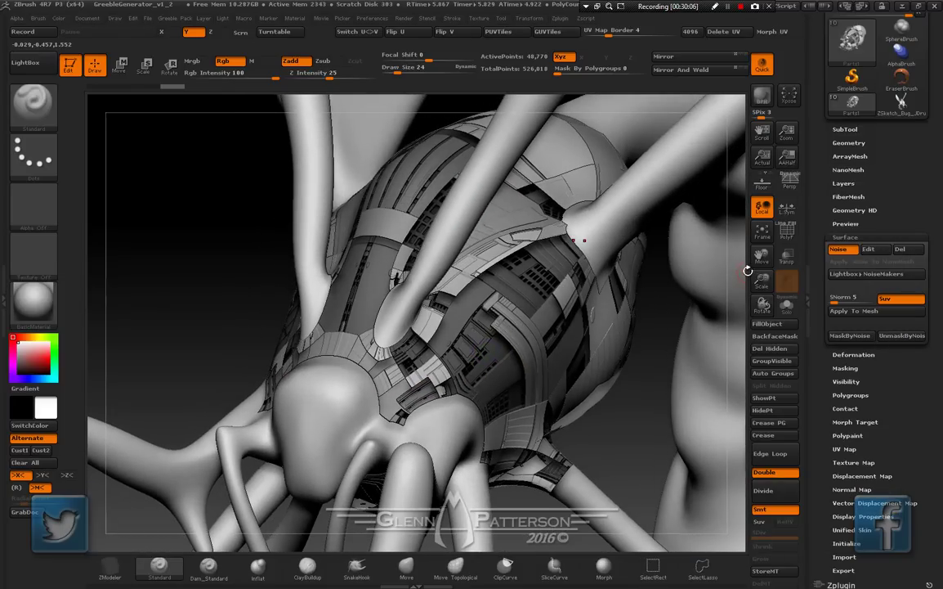
{"action": "left_click_drag", "start_coordinate": [759, 257], "coordinate": [757, 303]}
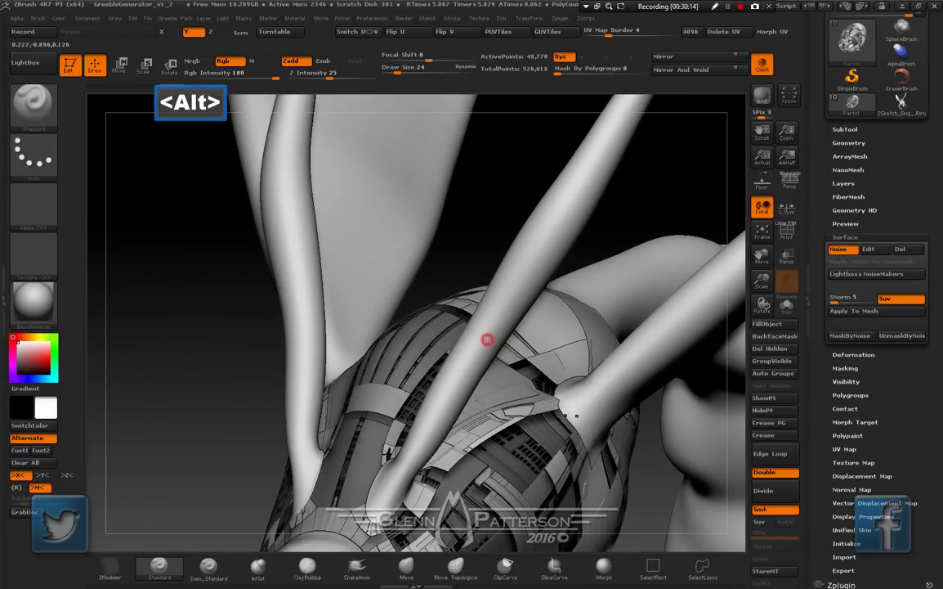
{"action": "left_click", "coordinate": [487, 340], "text": "alt"}
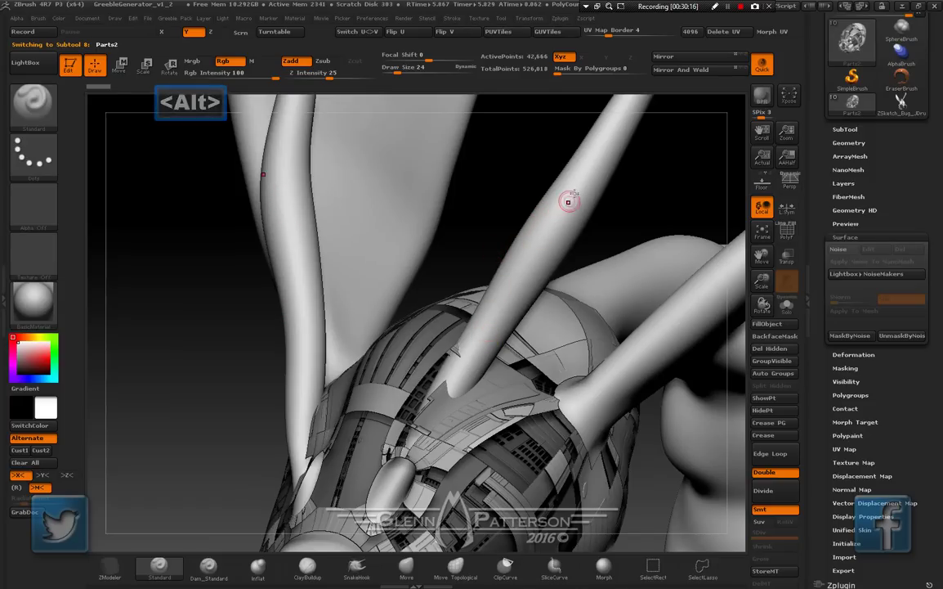
{"action": "left_click", "coordinate": [839, 248]}
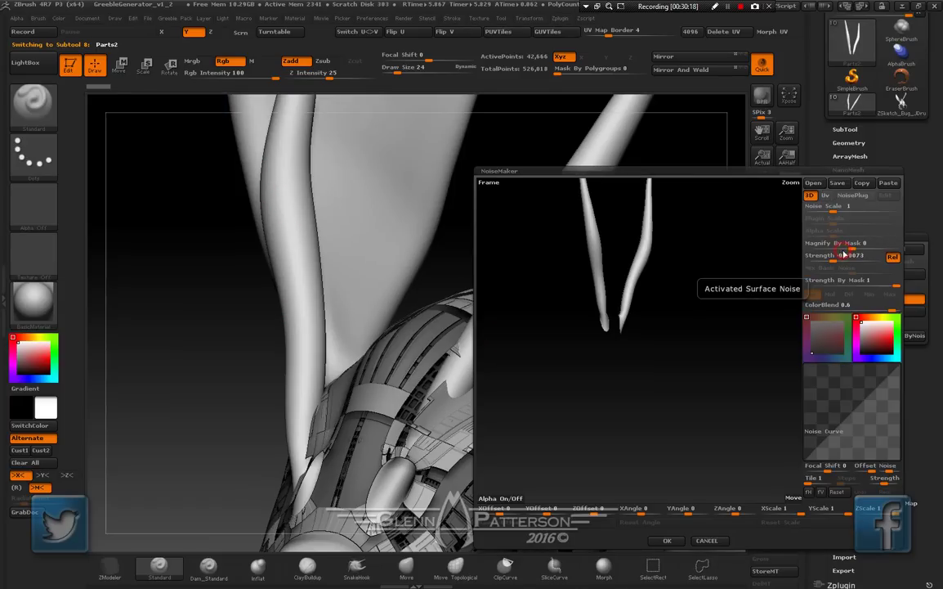
{"action": "left_click", "coordinate": [890, 184]}
{"action": "left_click_drag", "start_coordinate": [643, 372], "coordinate": [622, 357]}
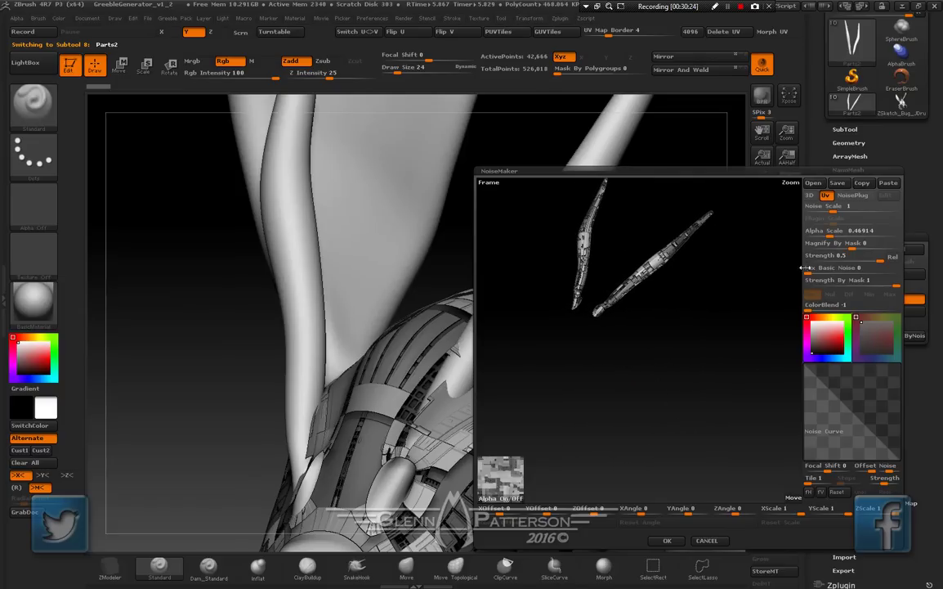
Inspect the upright limbs in the noise preview, set their noise strength to 0.25 and accept
{"action": "left_click_drag", "start_coordinate": [791, 183], "coordinate": [725, 442]}
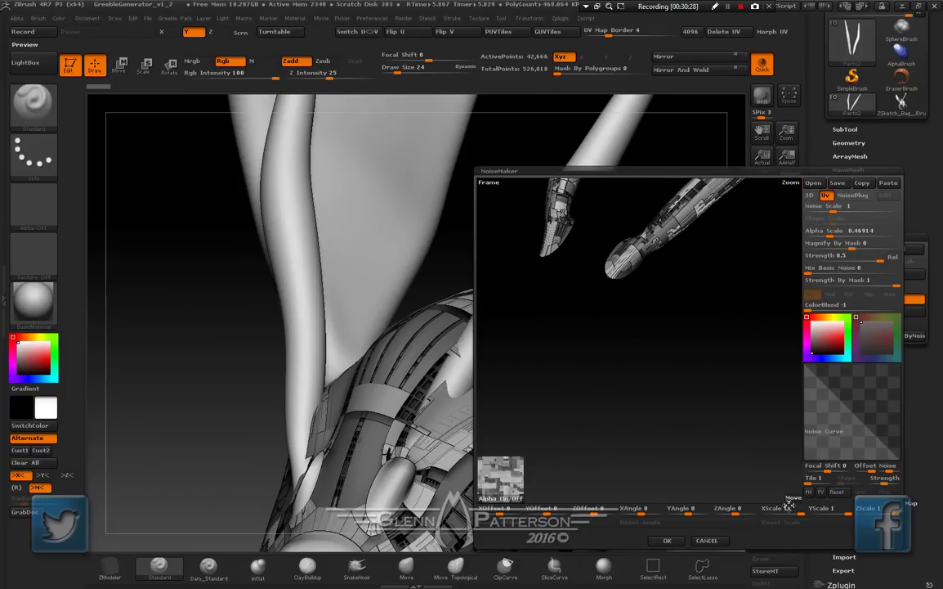
{"action": "left_click_drag", "start_coordinate": [793, 498], "coordinate": [746, 548]}
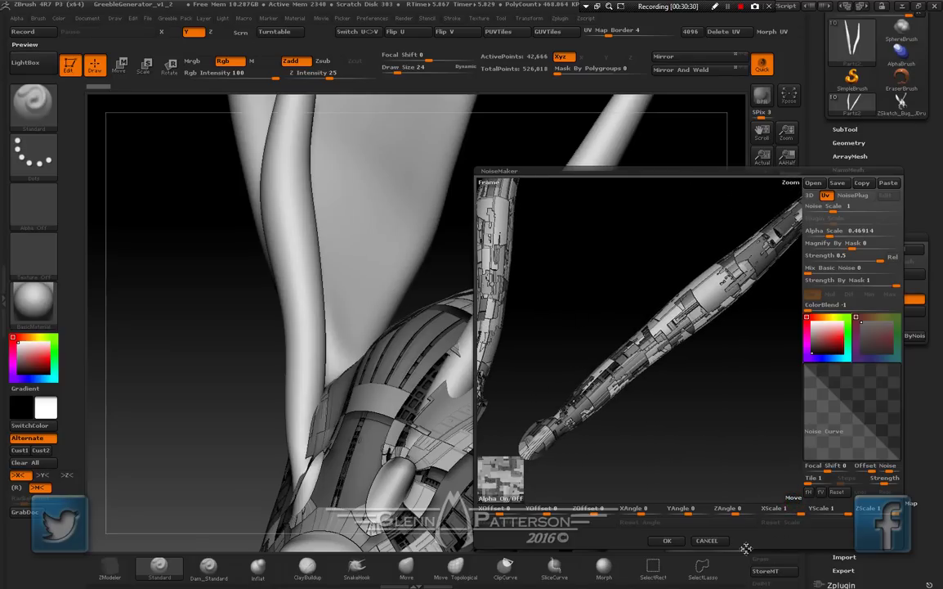
{"action": "left_click_drag", "start_coordinate": [658, 379], "coordinate": [652, 371]}
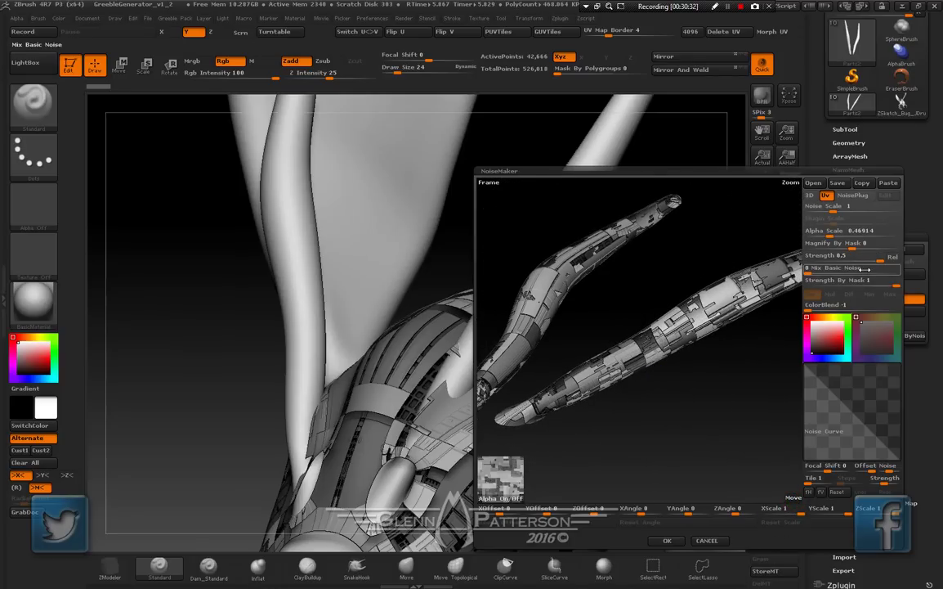
{"action": "left_click", "coordinate": [872, 260]}
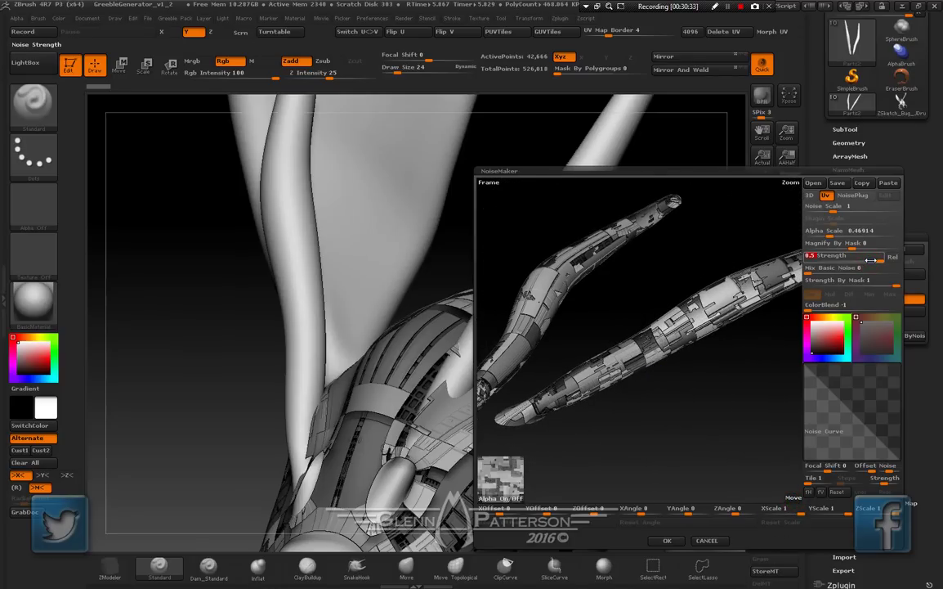
{"action": "type", "text": ".25"}
{"action": "key", "text": "Return"}
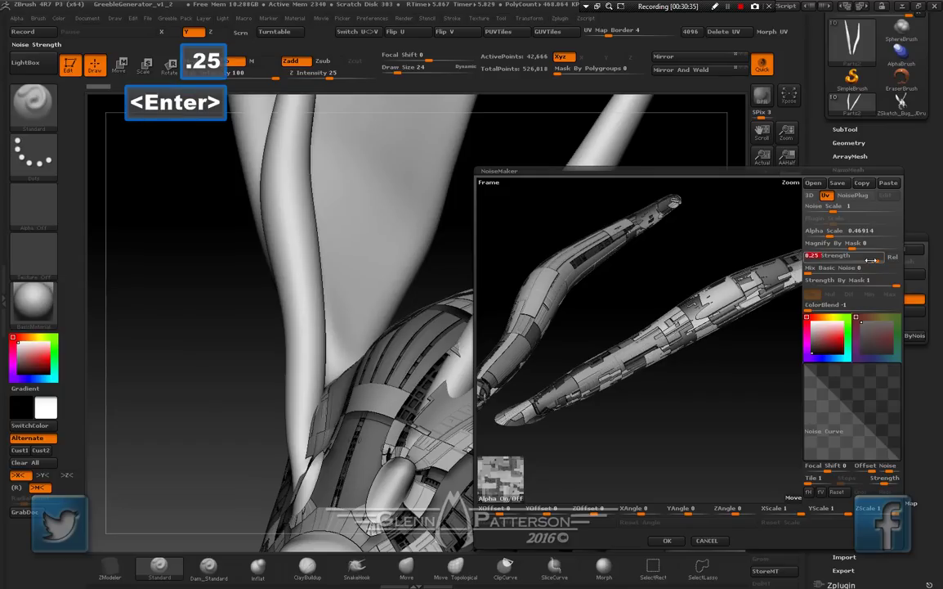
{"action": "left_click_drag", "start_coordinate": [772, 300], "coordinate": [637, 441]}
{"action": "left_click", "coordinate": [664, 541]}
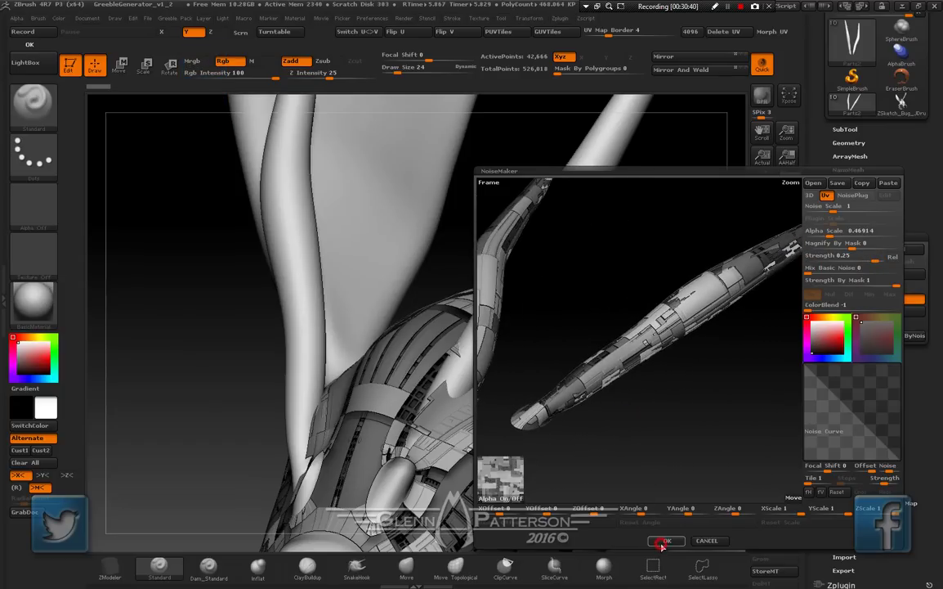
Render a BPR preview showing both noise-covered upright limbs together with the thorax
{"action": "left_click_drag", "start_coordinate": [484, 390], "coordinate": [525, 378]}
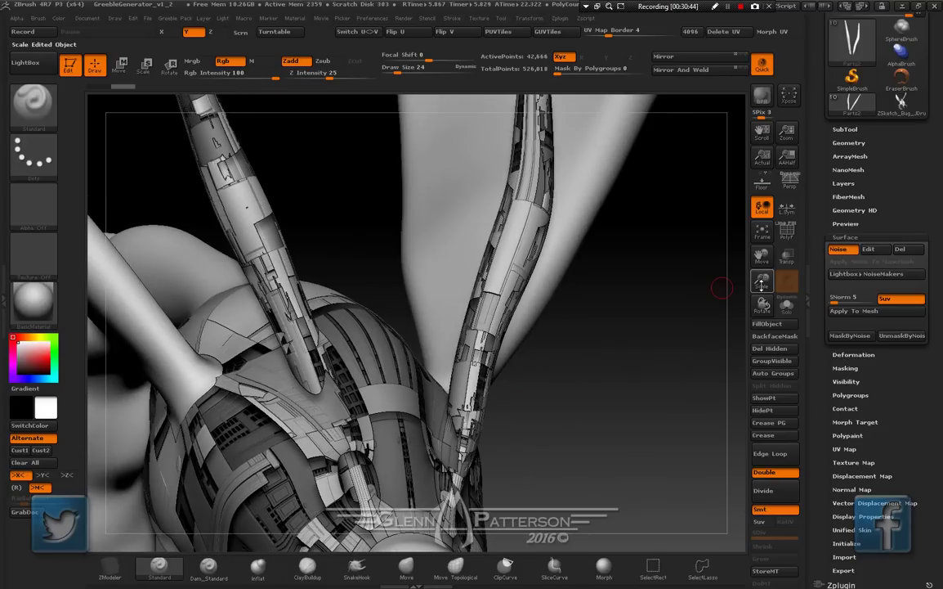
{"action": "left_click_drag", "start_coordinate": [762, 282], "coordinate": [759, 264]}
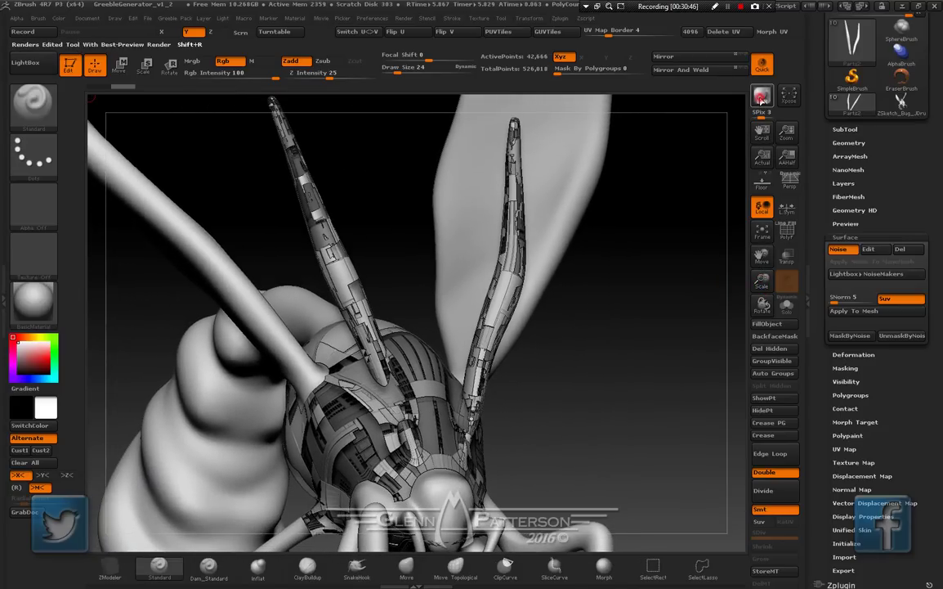
{"action": "left_click", "coordinate": [761, 96]}
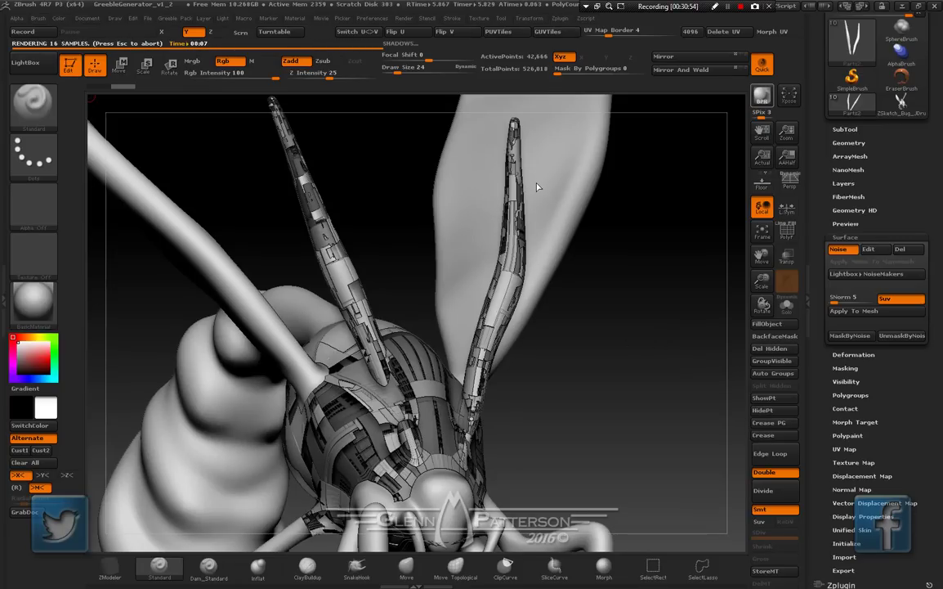
{"action": "key", "text": "Escape"}
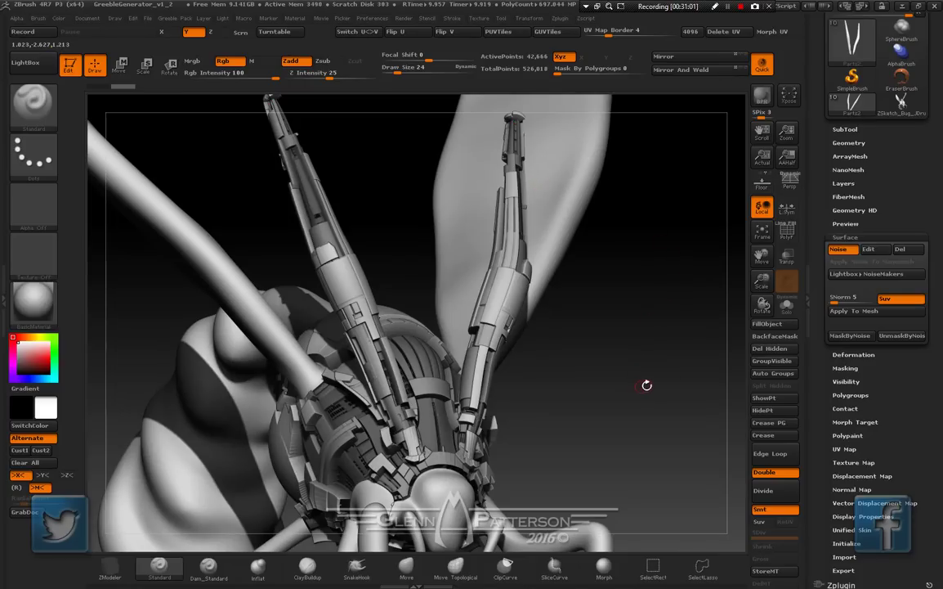
Copy the upright limbs' noise settings and close the noise editor without changing them
{"action": "left_click", "coordinate": [868, 249]}
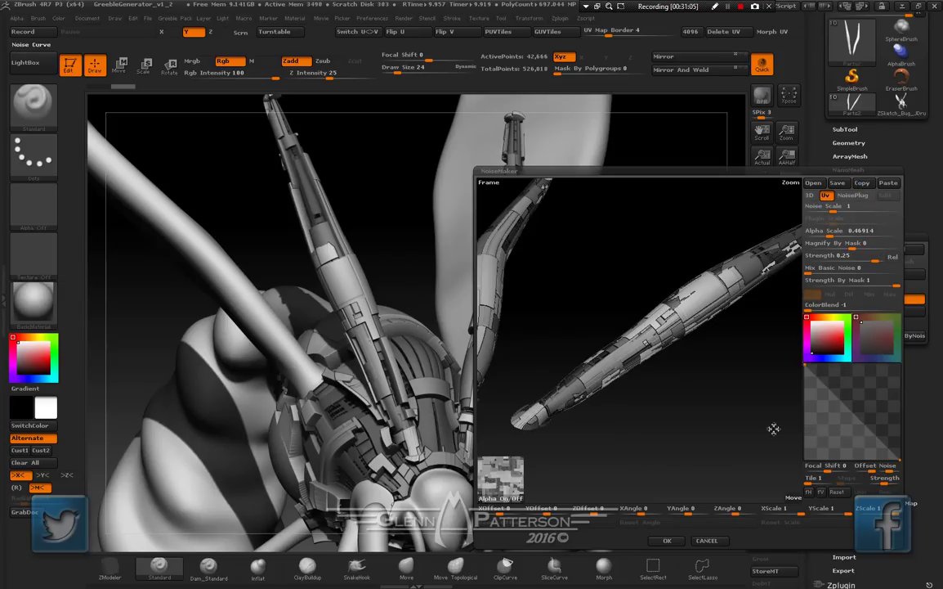
{"action": "left_click", "coordinate": [707, 541]}
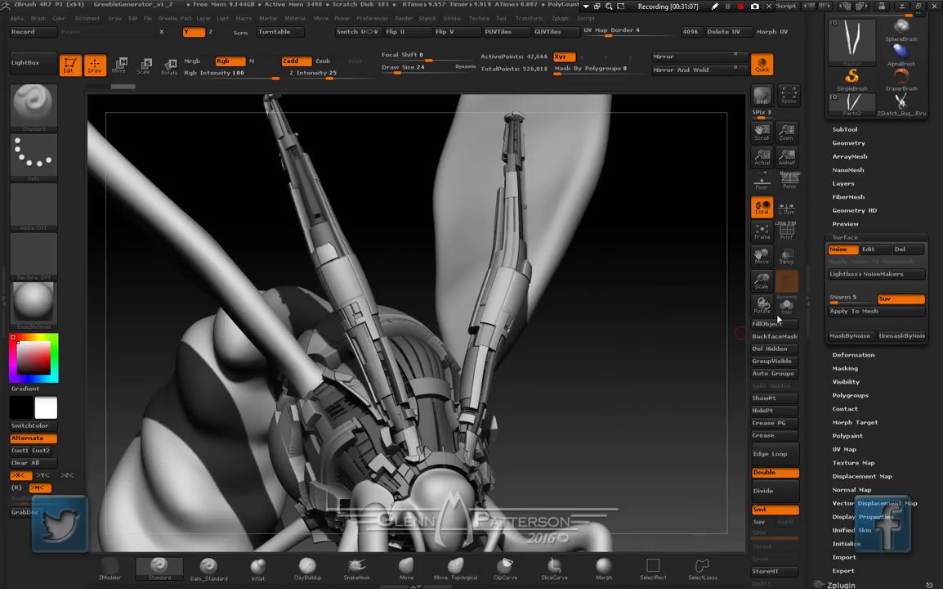
Select the Parts6 subtool, the long outer leg pair, and paste the copied settings into its new surface noise
{"action": "left_click_drag", "start_coordinate": [687, 230], "coordinate": [719, 75], "text": "alt"}
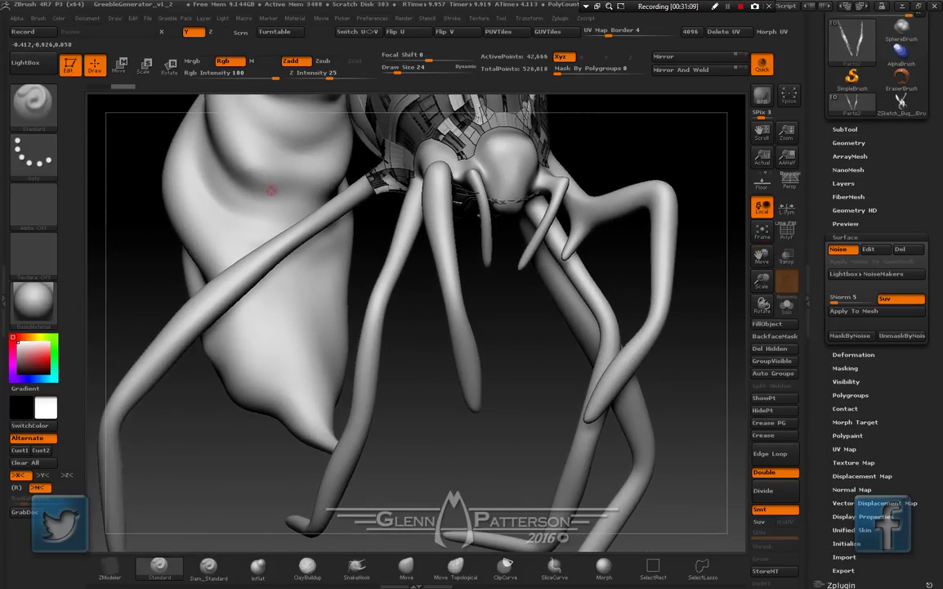
{"action": "left_click", "coordinate": [192, 325], "text": "alt"}
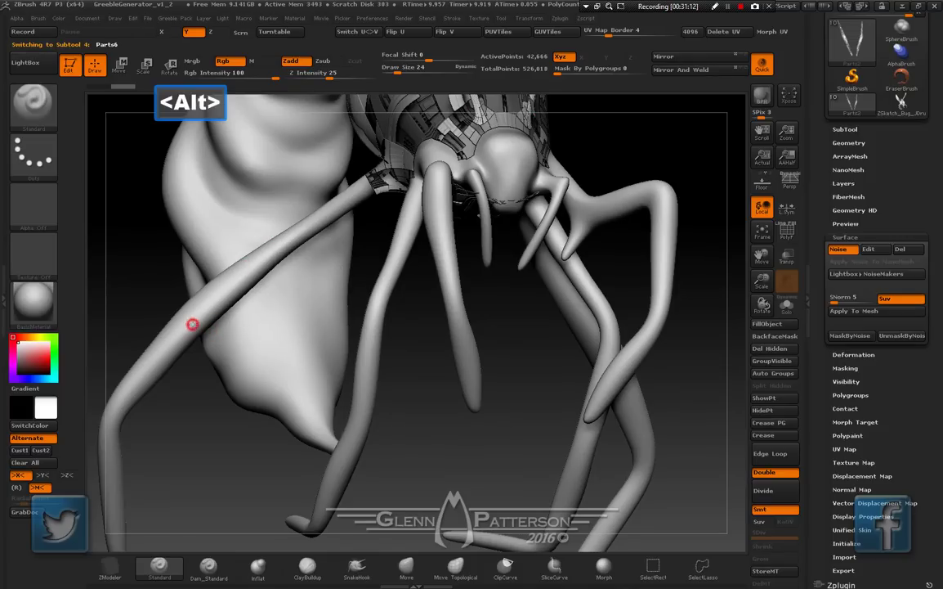
{"action": "left_click", "coordinate": [850, 251]}
{"action": "left_click", "coordinate": [889, 183]}
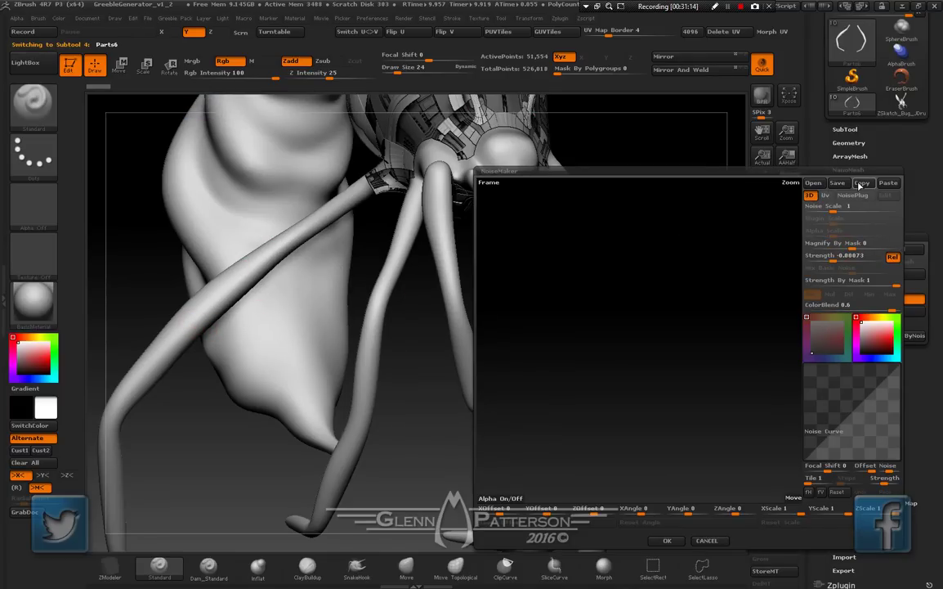
{"action": "left_click", "coordinate": [891, 184]}
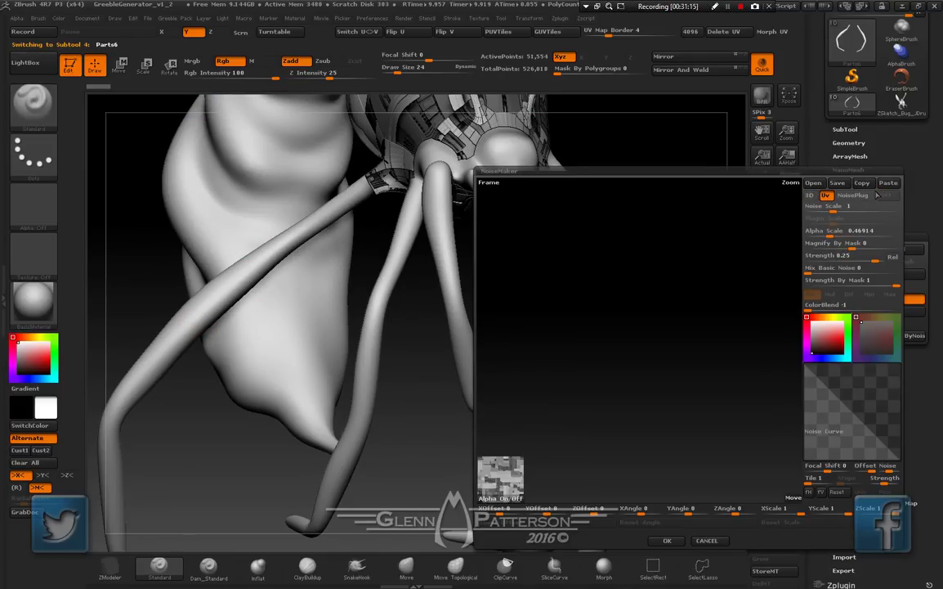
Frame the outer legs in the noise preview, set their alpha scale to about 0.86 and accept
{"action": "left_click", "coordinate": [488, 182]}
{"action": "left_click_drag", "start_coordinate": [675, 462], "coordinate": [679, 425]}
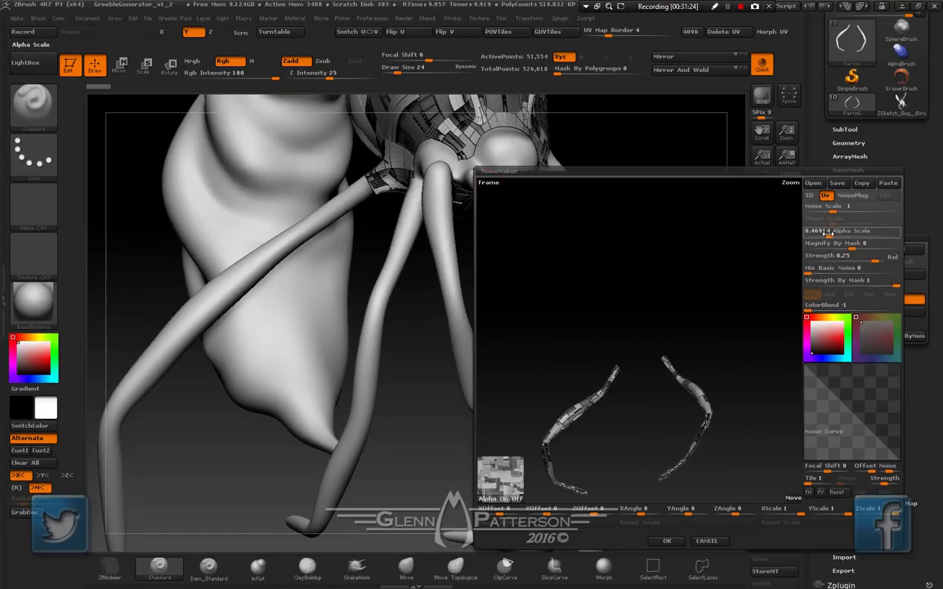
{"action": "left_click_drag", "start_coordinate": [828, 233], "coordinate": [831, 233]}
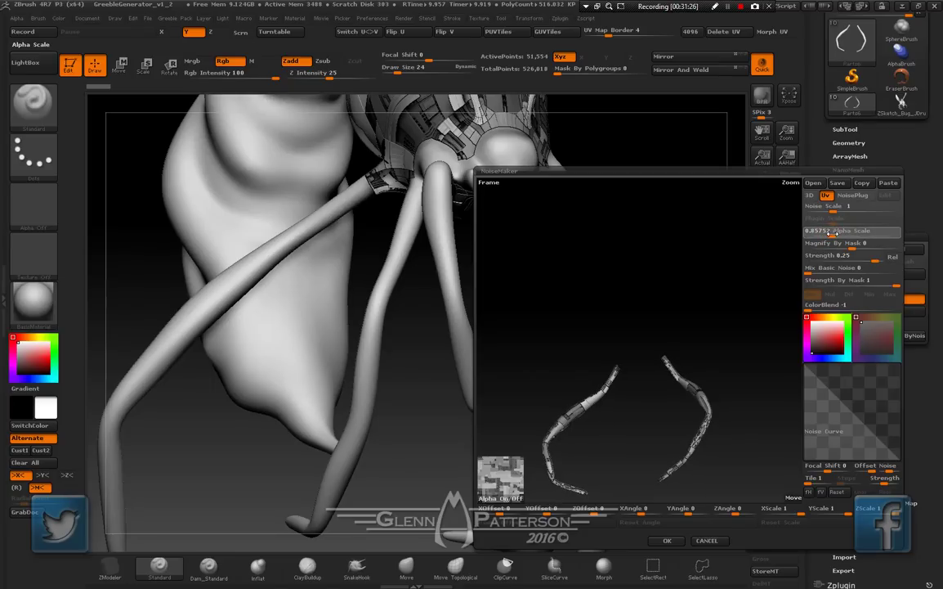
{"action": "left_click", "coordinate": [664, 540]}
Render a BPR preview of the noise-covered outer legs from an angled view and return to a frontal view of the legs
{"action": "left_click_drag", "start_coordinate": [493, 407], "coordinate": [510, 382]}
{"action": "left_click", "coordinate": [762, 97]}
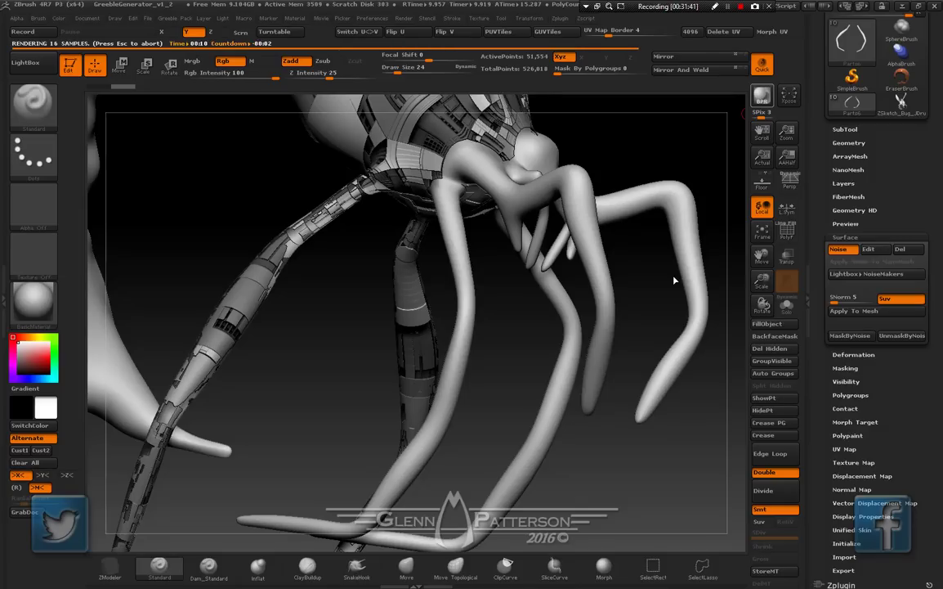
{"action": "left_click_drag", "start_coordinate": [675, 280], "coordinate": [674, 275]}
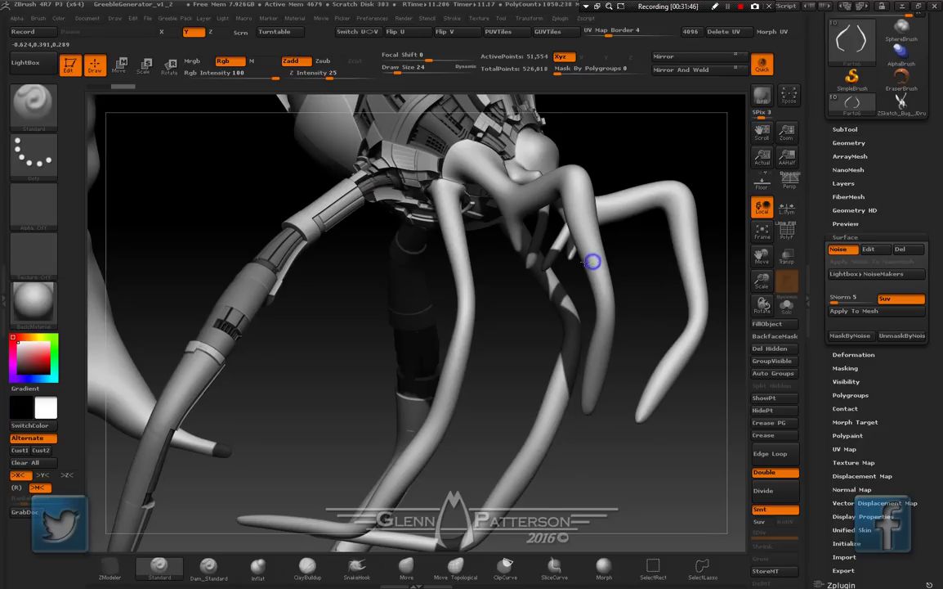
{"action": "left_click_drag", "start_coordinate": [593, 260], "coordinate": [565, 269]}
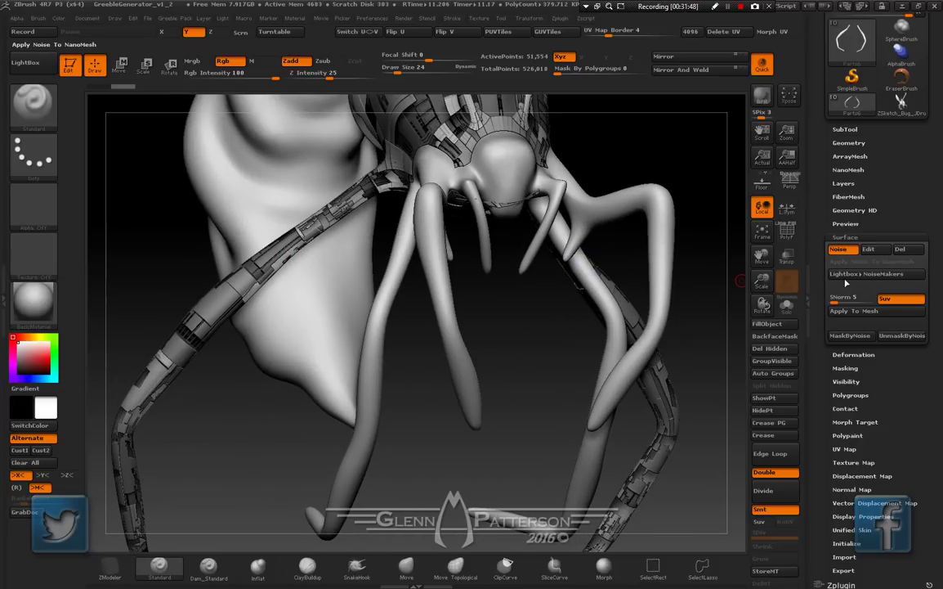
Select the Parts3 subtool, the inner leg pair, paste the copied settings into its new surface noise and accept
{"action": "left_click", "coordinate": [368, 406], "text": "alt"}
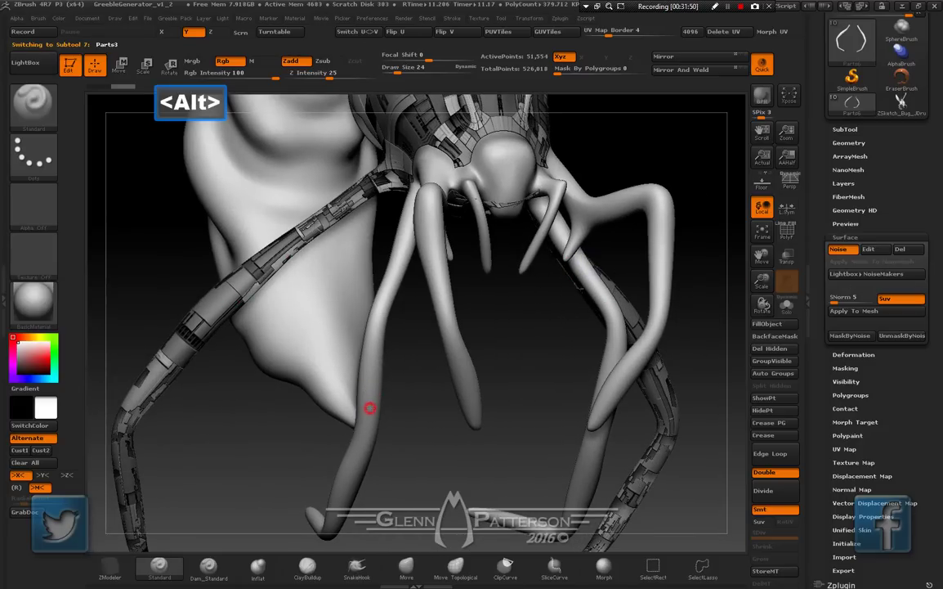
{"action": "left_click", "coordinate": [850, 249]}
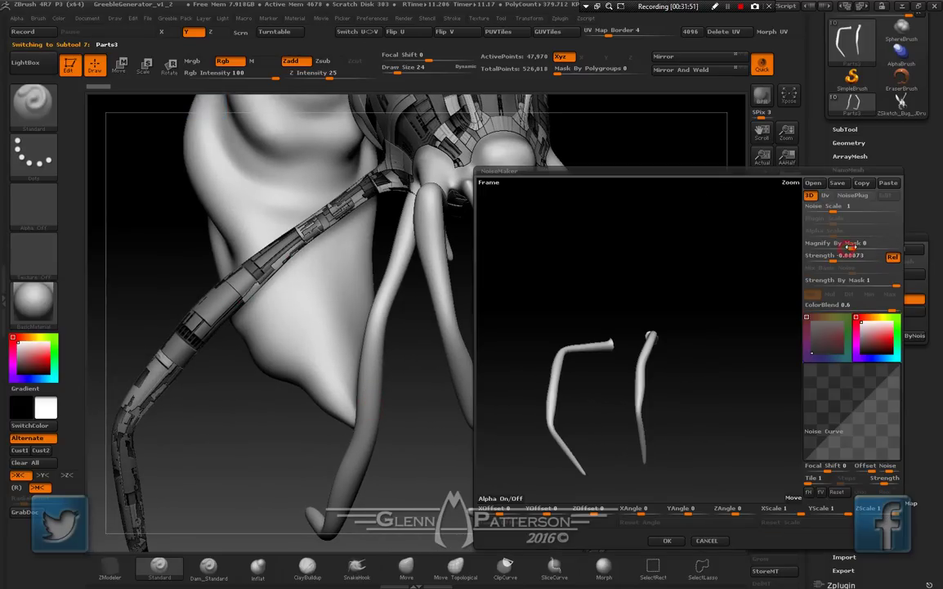
{"action": "left_click", "coordinate": [888, 184]}
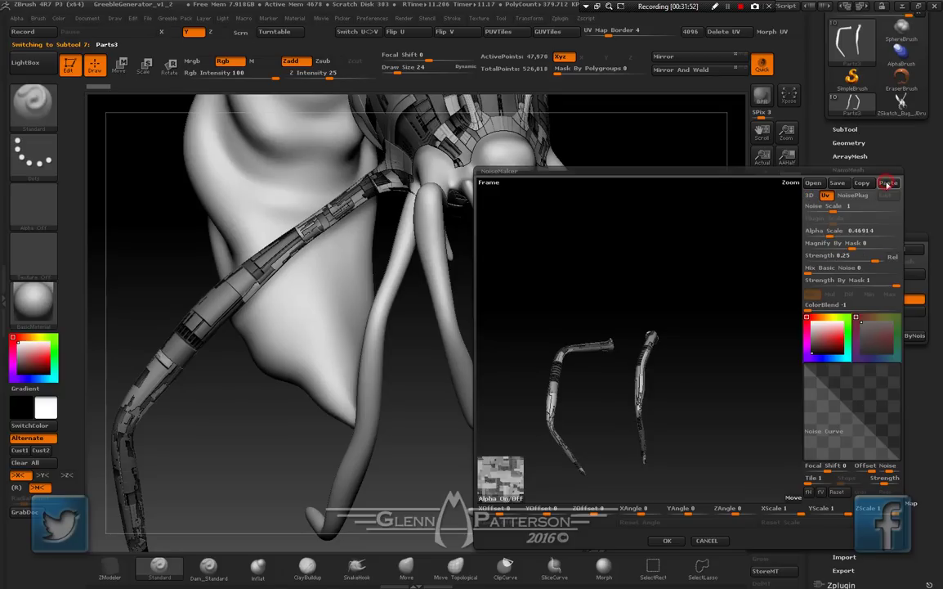
{"action": "left_click", "coordinate": [668, 541]}
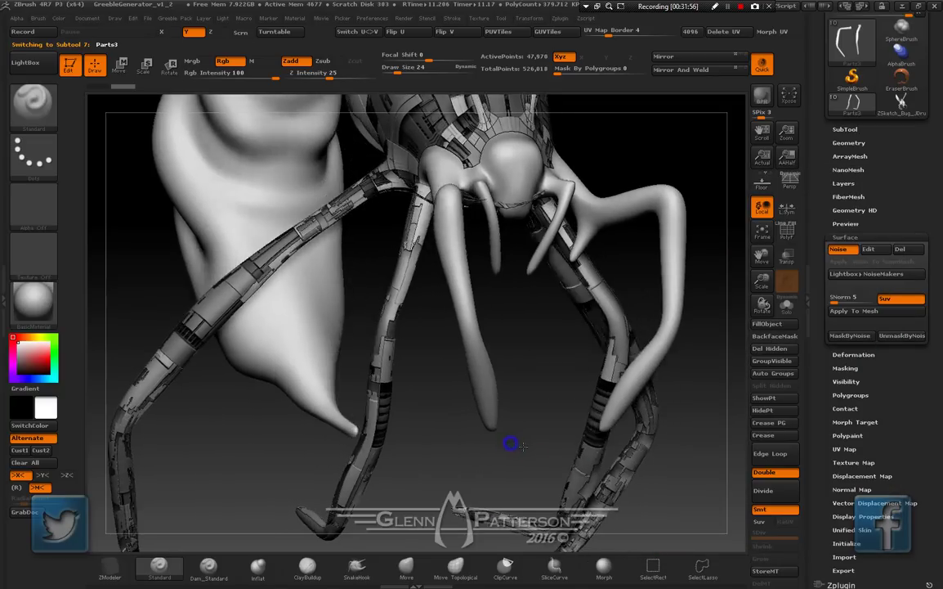
Render a BPR preview of the inner legs from an angled side view and return to a frontal view
{"action": "left_click_drag", "start_coordinate": [510, 443], "coordinate": [581, 417]}
{"action": "left_click", "coordinate": [763, 98]}
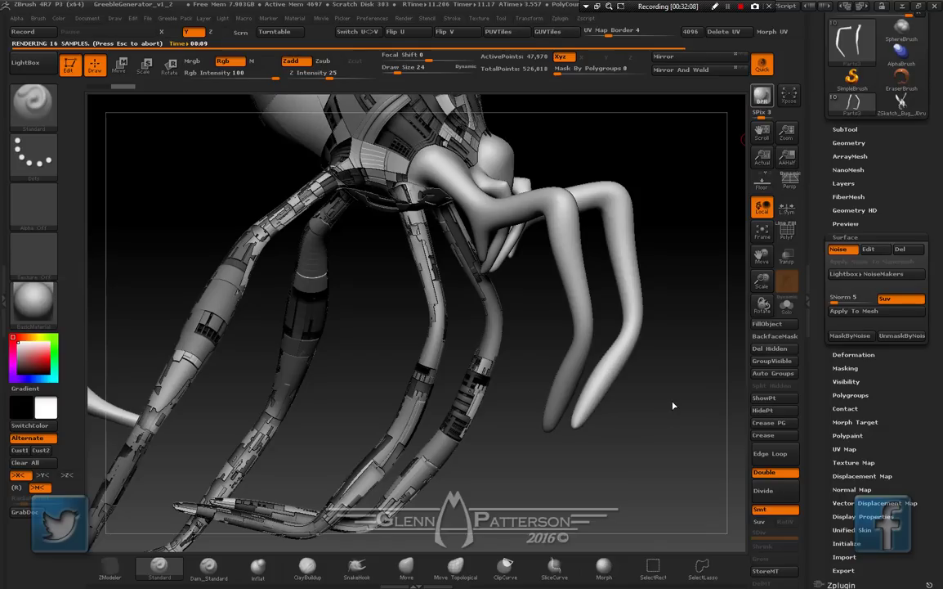
{"action": "key", "text": "Escape"}
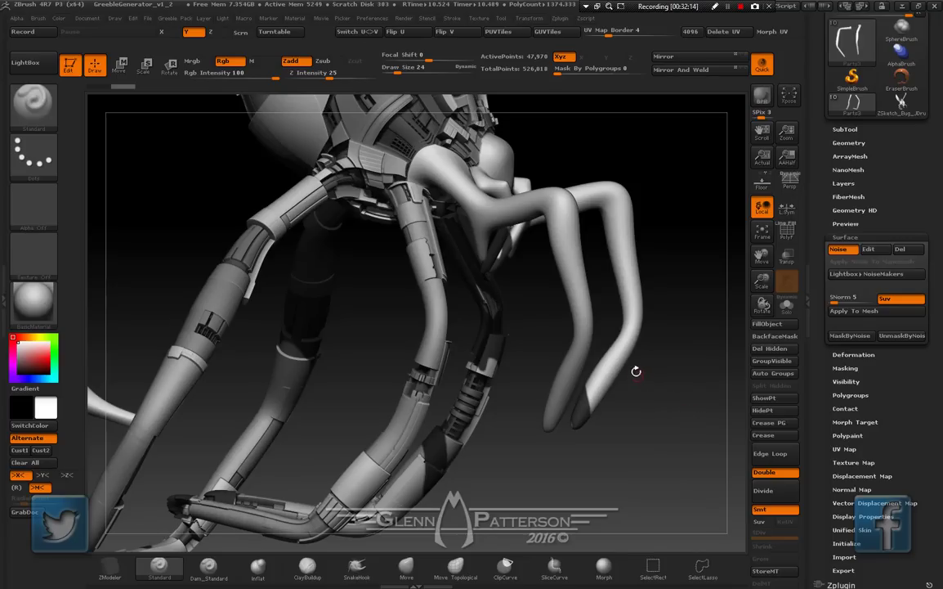
{"action": "left_click_drag", "start_coordinate": [722, 423], "coordinate": [642, 417]}
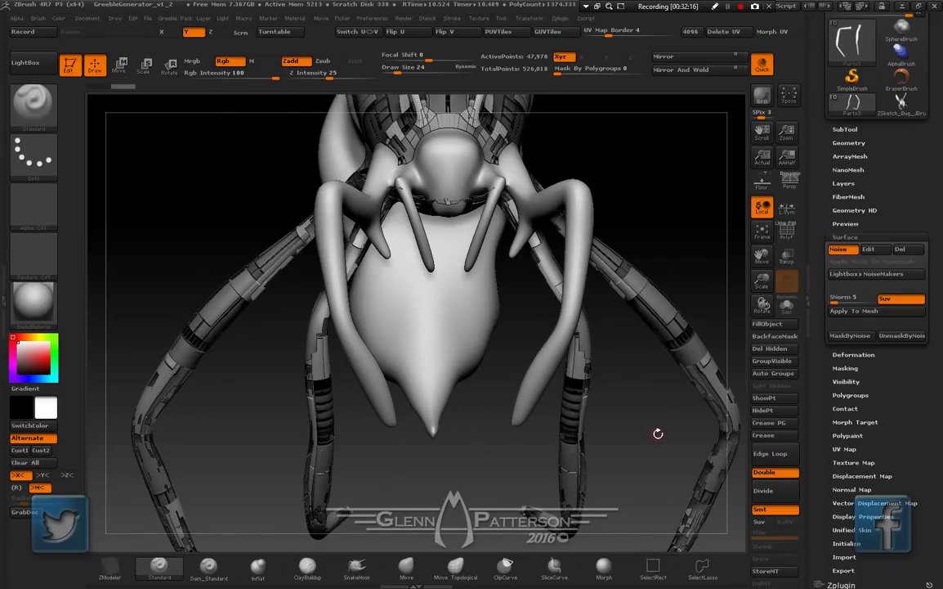
Select the Parts4 subtool, the bent front limb pair, and paste the copied settings into its new surface noise
{"action": "left_click", "coordinate": [581, 202], "text": "alt"}
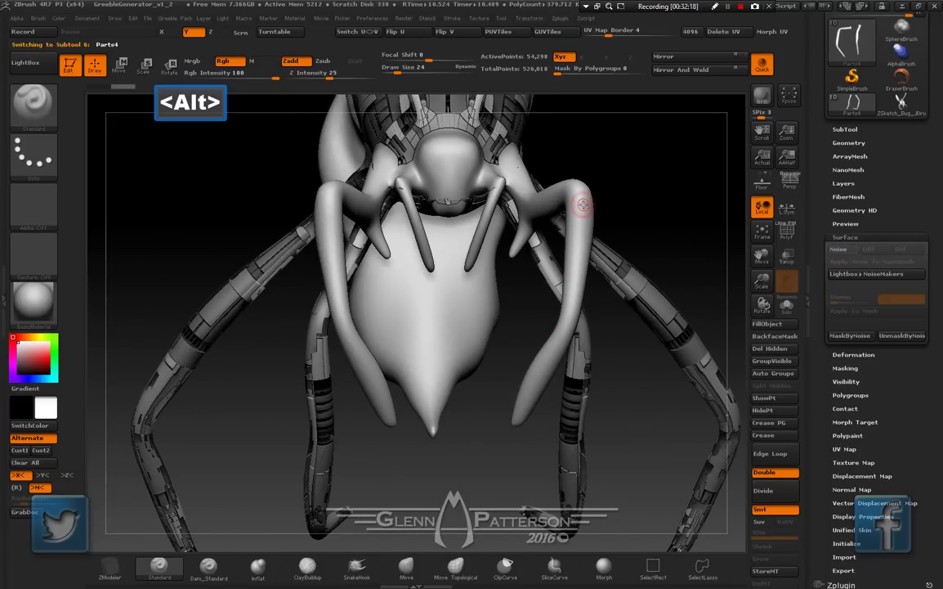
{"action": "left_click", "coordinate": [862, 250]}
{"action": "left_click", "coordinate": [889, 183]}
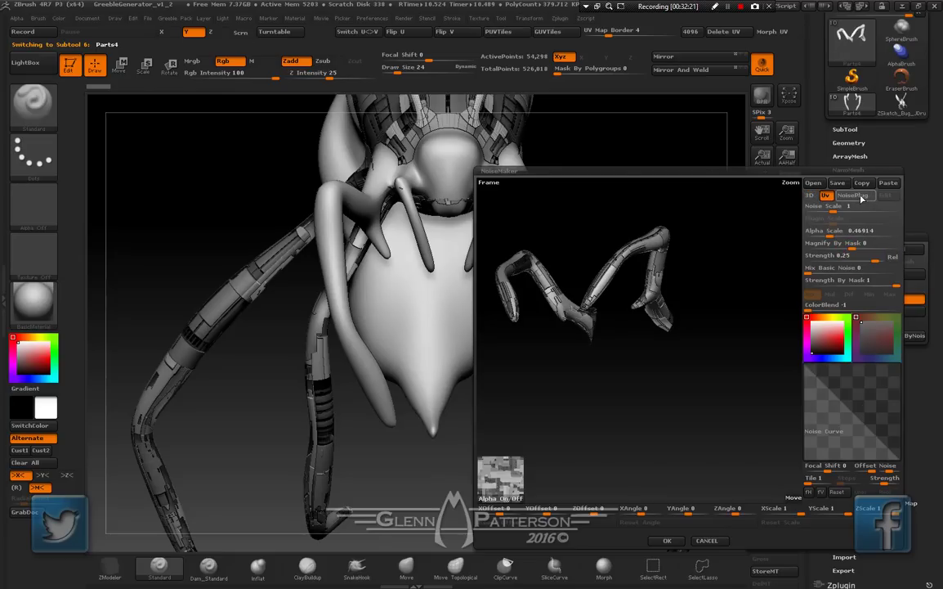
Set the front limbs' noise strength to 0.2, check them in the noise preview and accept
{"action": "left_click_drag", "start_coordinate": [665, 332], "coordinate": [695, 355]}
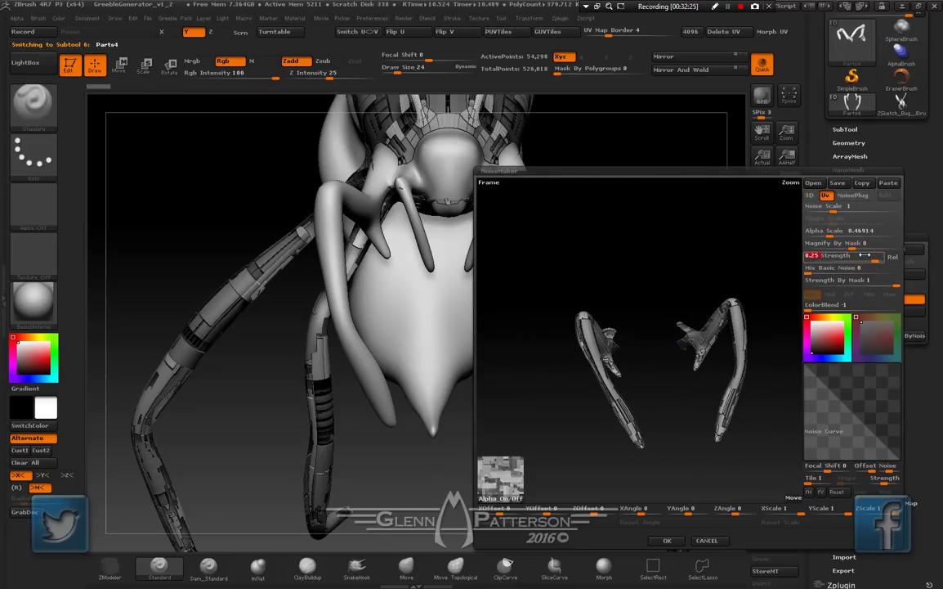
{"action": "type", "text": "2"}
{"action": "key", "text": "Return"}
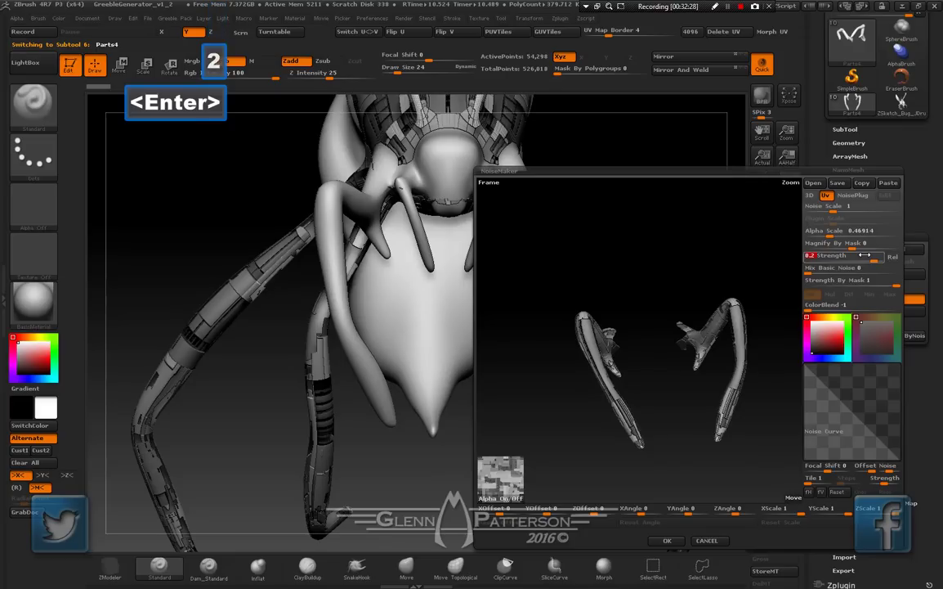
{"action": "mouse_move", "coordinate": [665, 397]}
{"action": "left_mouse_down"}
{"action": "mouse_move", "coordinate": [691, 395]}
{"action": "mouse_move", "coordinate": [684, 399]}
{"action": "left_mouse_up"}
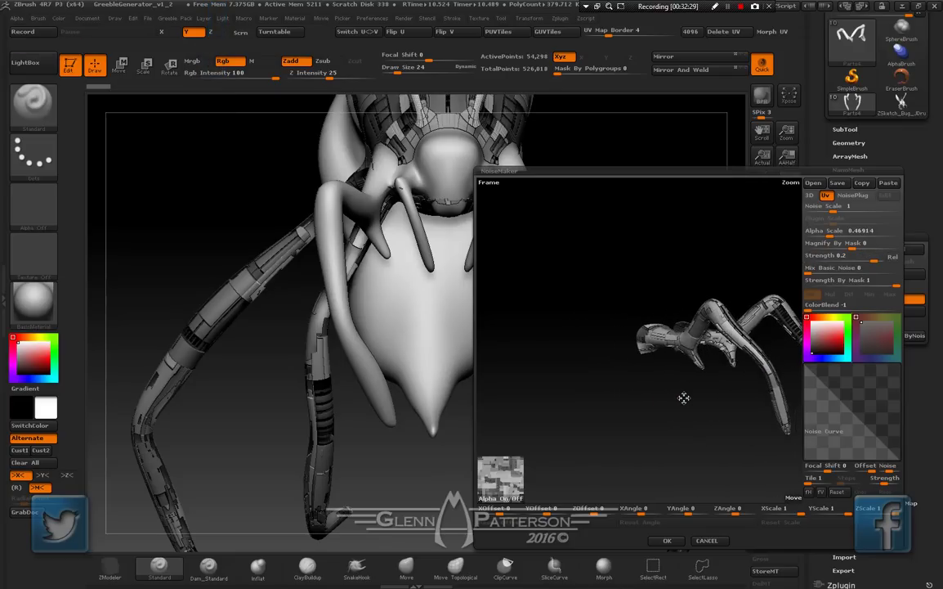
{"action": "left_click", "coordinate": [667, 541]}
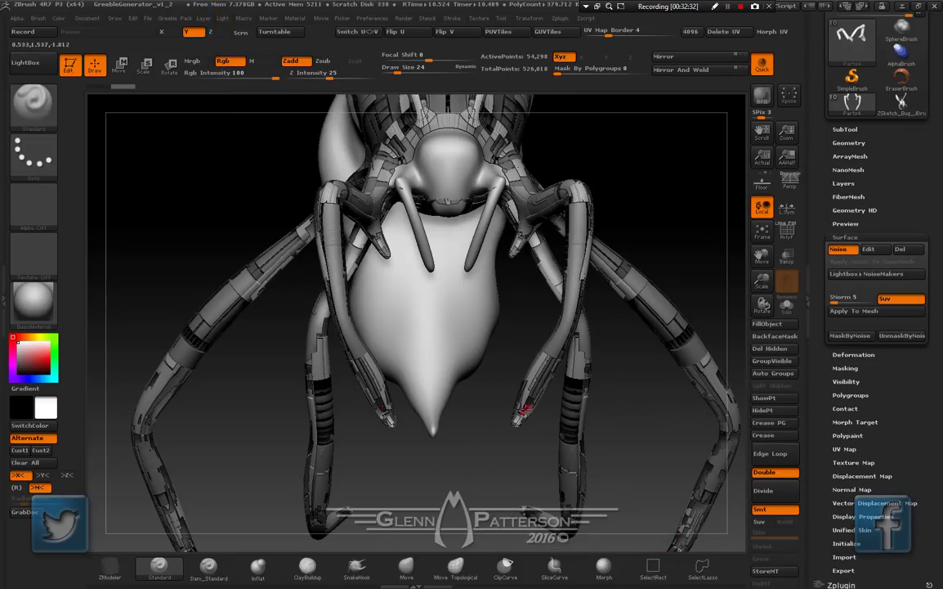
Render a BPR preview of the noise-covered front limbs from an angled view and inspect their panel detail
{"action": "left_click_drag", "start_coordinate": [613, 365], "coordinate": [523, 345]}
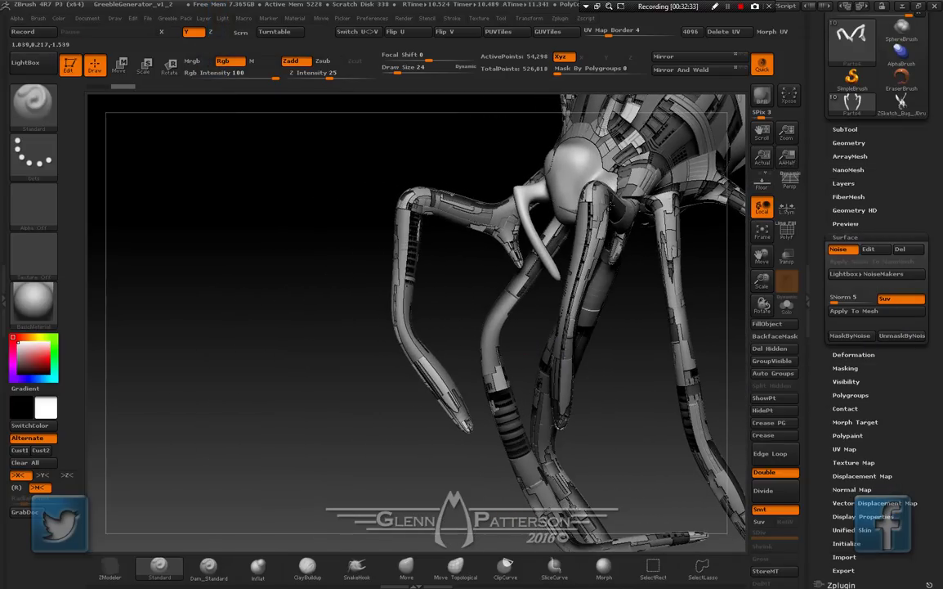
{"action": "left_click", "coordinate": [763, 97]}
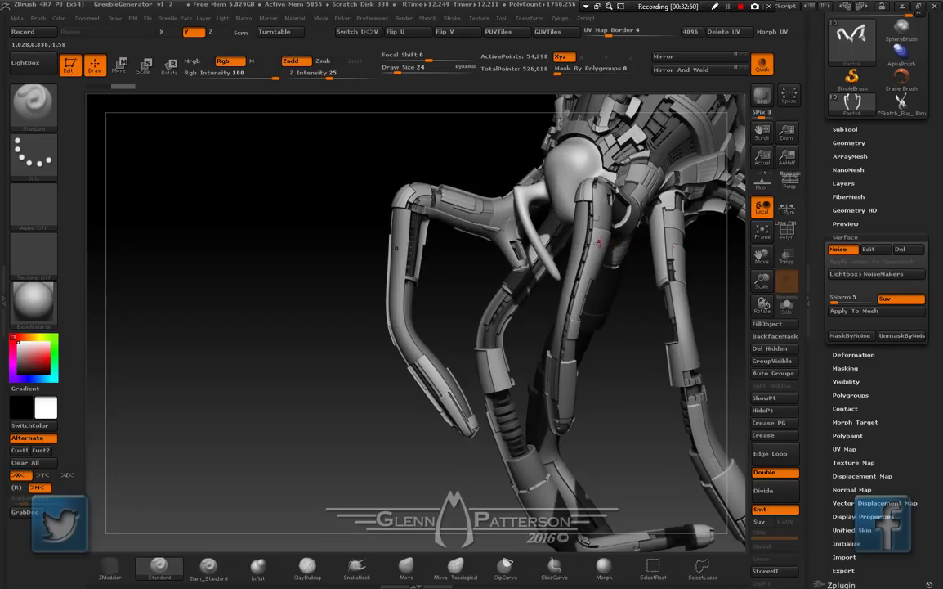
{"action": "right_click_drag", "start_coordinate": [589, 262], "coordinate": [622, 267]}
{"action": "left_click_drag", "start_coordinate": [621, 267], "coordinate": [572, 246]}
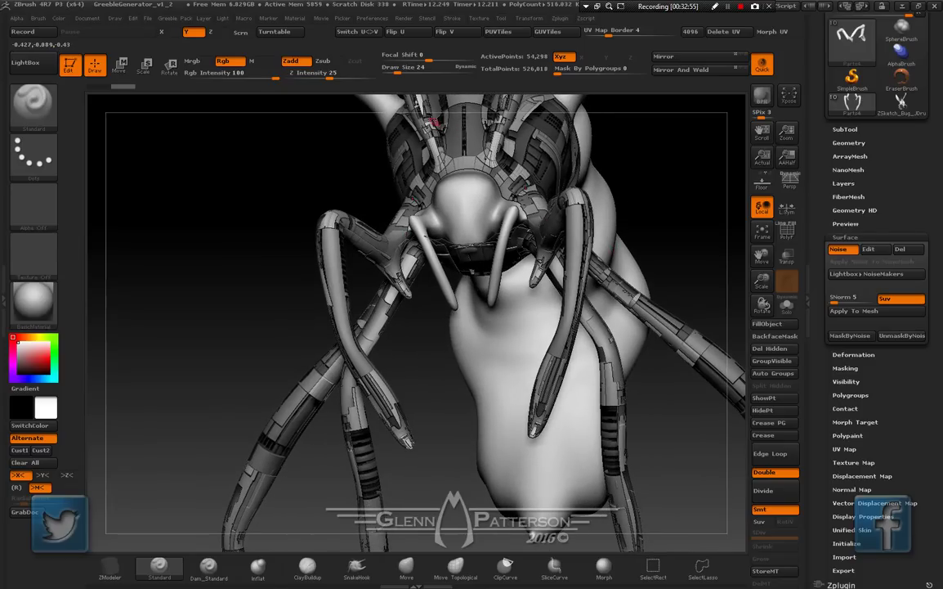
Select the Parts subtool, the head, centre and enlarge it in the noise preview, and paste the copied noise settings
{"action": "left_click", "coordinate": [465, 211], "text": "alt"}
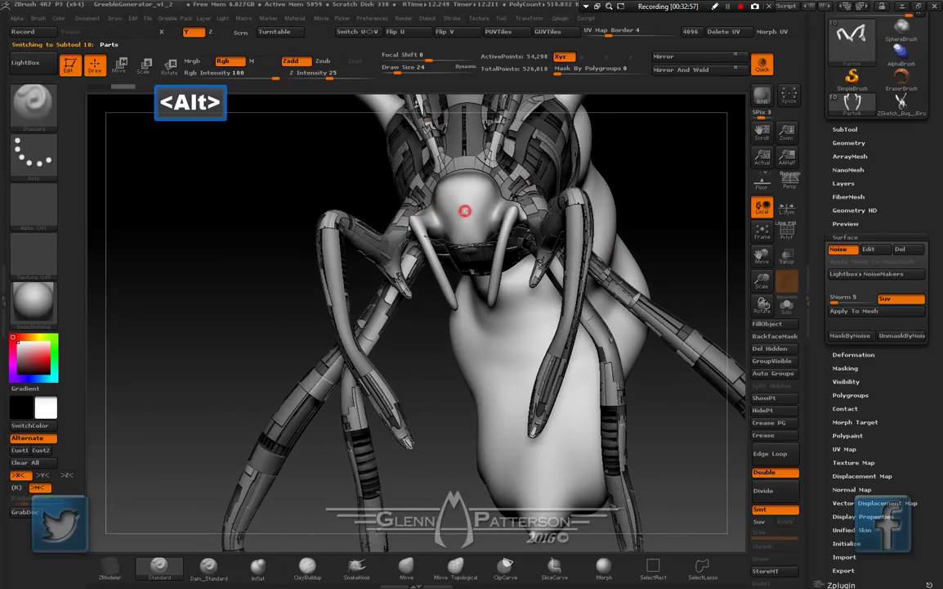
{"action": "left_click", "coordinate": [840, 249]}
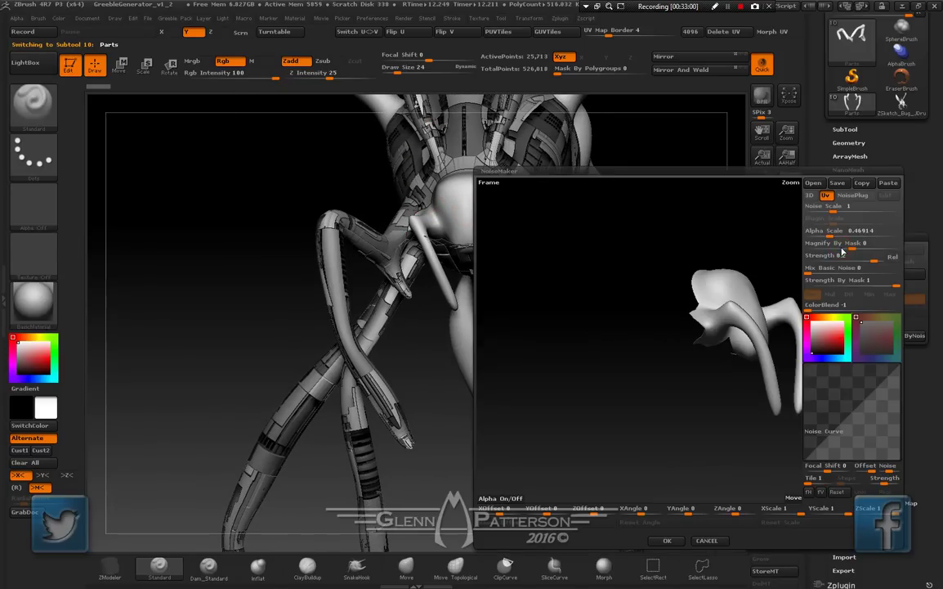
{"action": "mouse_move", "coordinate": [750, 294]}
{"action": "left_mouse_down"}
{"action": "mouse_move", "coordinate": [729, 319]}
{"action": "mouse_move", "coordinate": [737, 292]}
{"action": "left_mouse_up"}
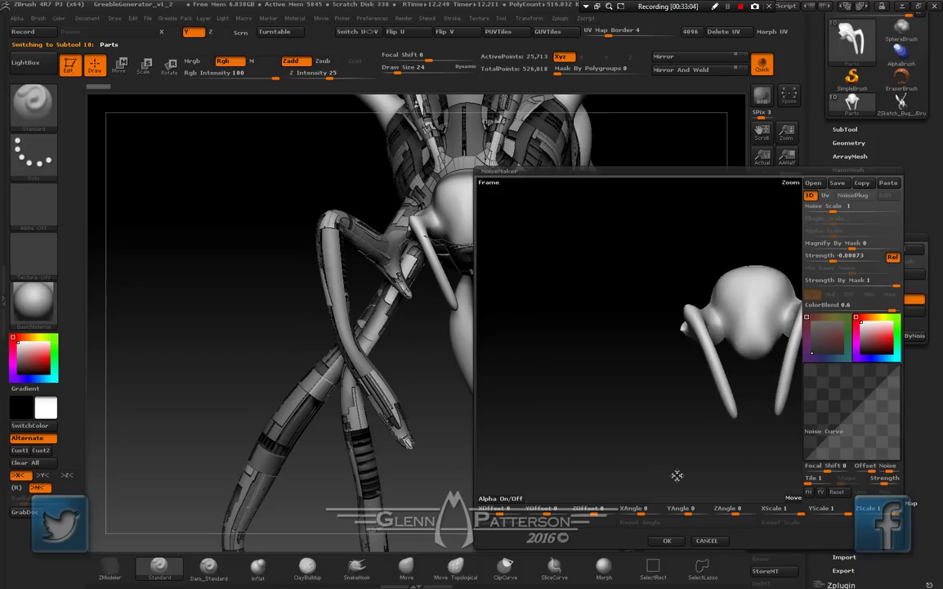
{"action": "left_click_drag", "start_coordinate": [785, 497], "coordinate": [716, 498]}
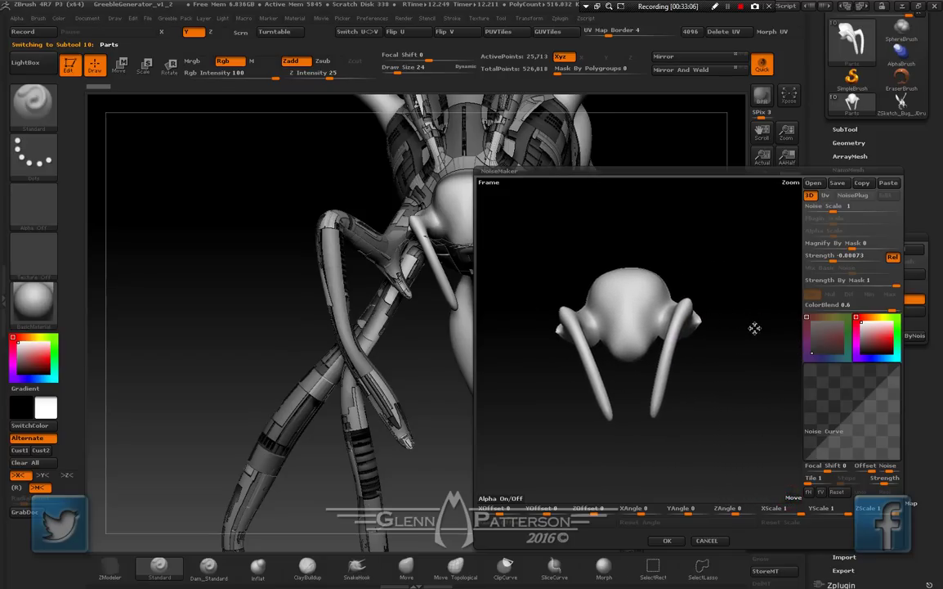
{"action": "left_click_drag", "start_coordinate": [790, 182], "coordinate": [778, 227]}
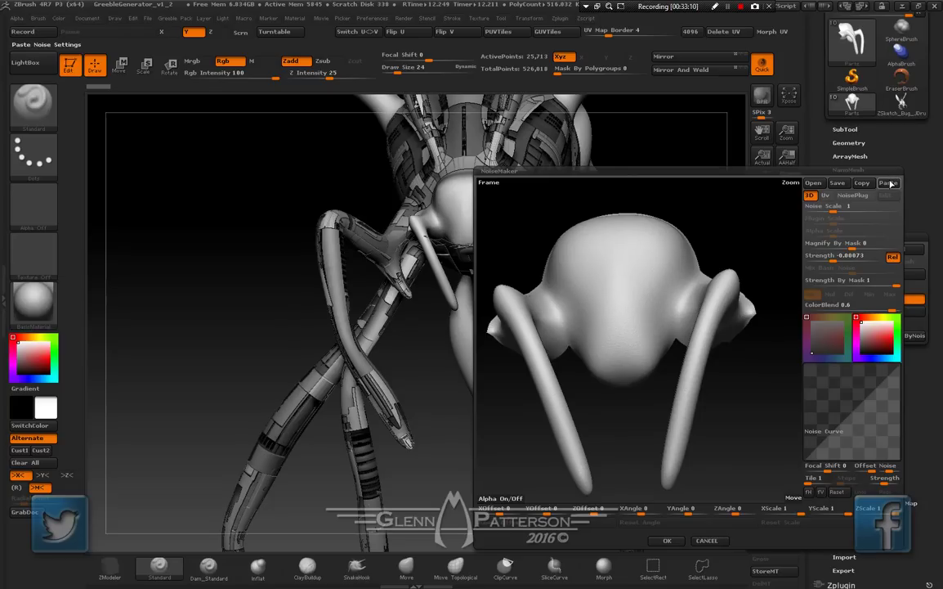
{"action": "left_click", "coordinate": [890, 183]}
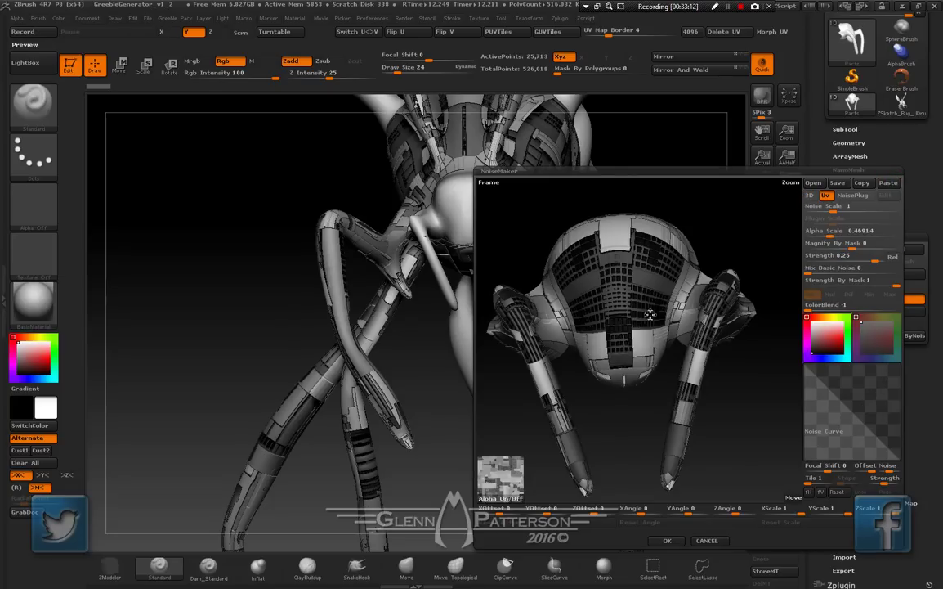
Try different alpha scales for the head's noise, settle on about 0.278 and accept
{"action": "left_click_drag", "start_coordinate": [749, 366], "coordinate": [660, 345]}
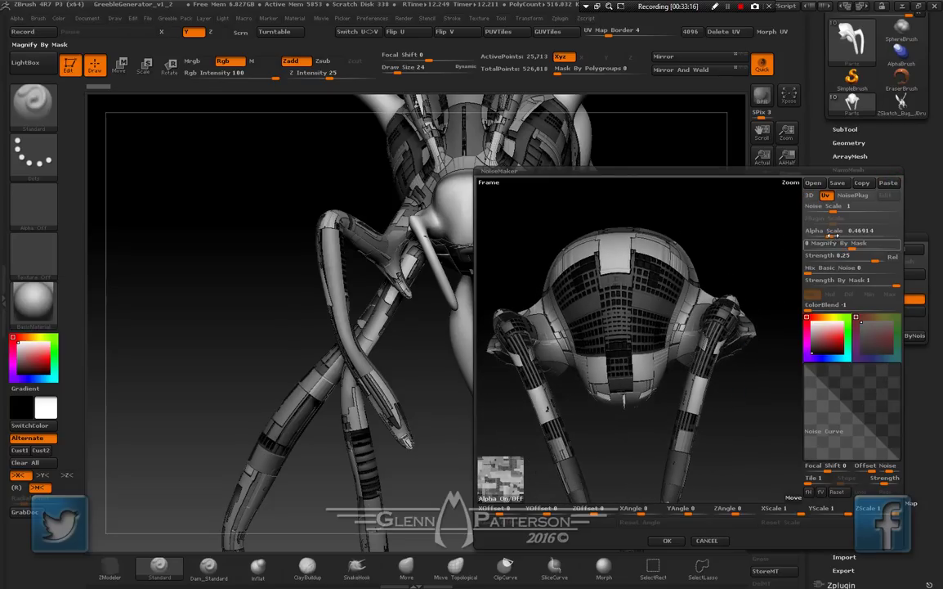
{"action": "left_click_drag", "start_coordinate": [829, 235], "coordinate": [822, 233]}
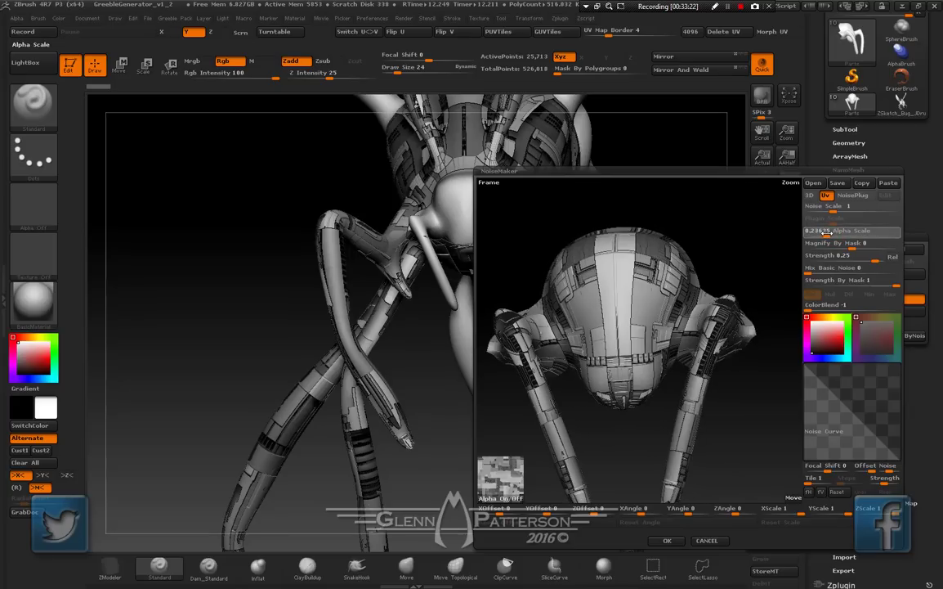
{"action": "left_click_drag", "start_coordinate": [829, 233], "coordinate": [829, 233]}
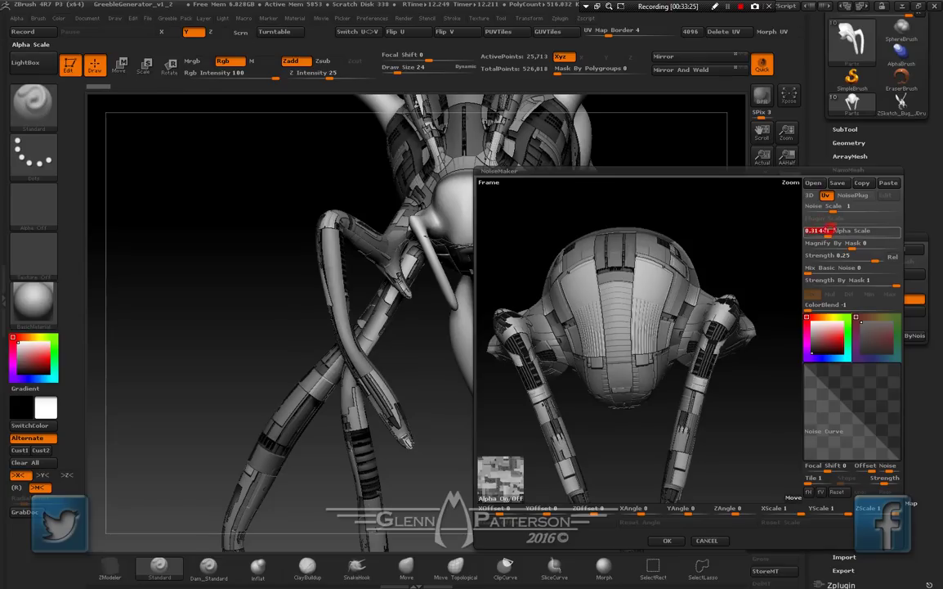
{"action": "left_click_drag", "start_coordinate": [828, 232], "coordinate": [829, 230]}
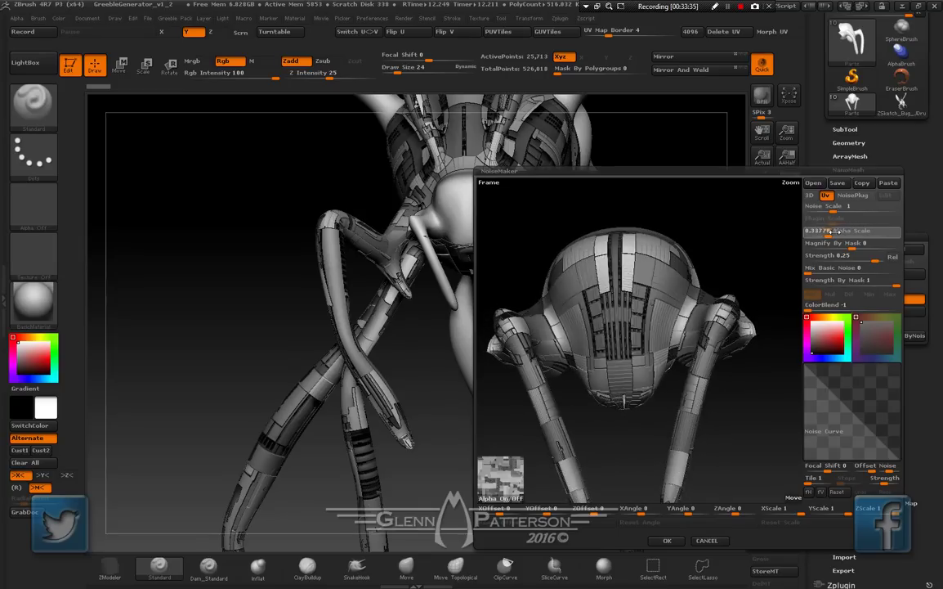
{"action": "left_click_drag", "start_coordinate": [840, 231], "coordinate": [812, 232]}
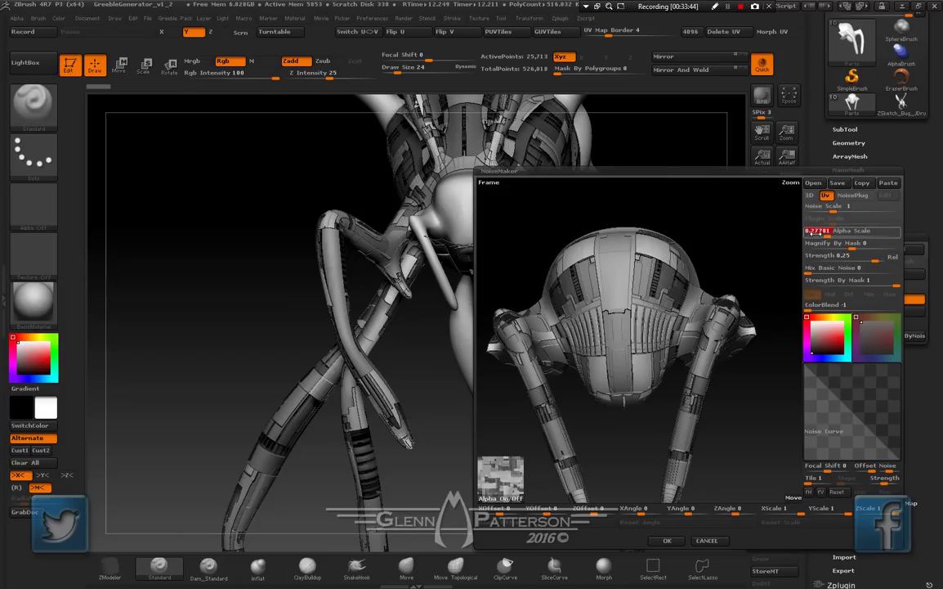
{"action": "left_click_drag", "start_coordinate": [591, 271], "coordinate": [653, 250]}
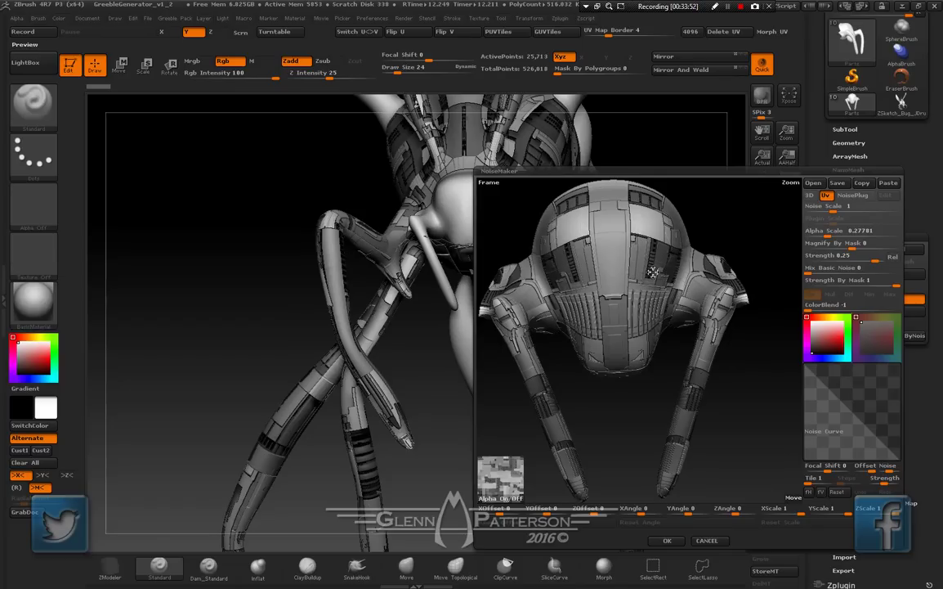
{"action": "left_click_drag", "start_coordinate": [553, 285], "coordinate": [644, 385]}
{"action": "left_click", "coordinate": [668, 541]}
{"action": "left_click", "coordinate": [668, 541]}
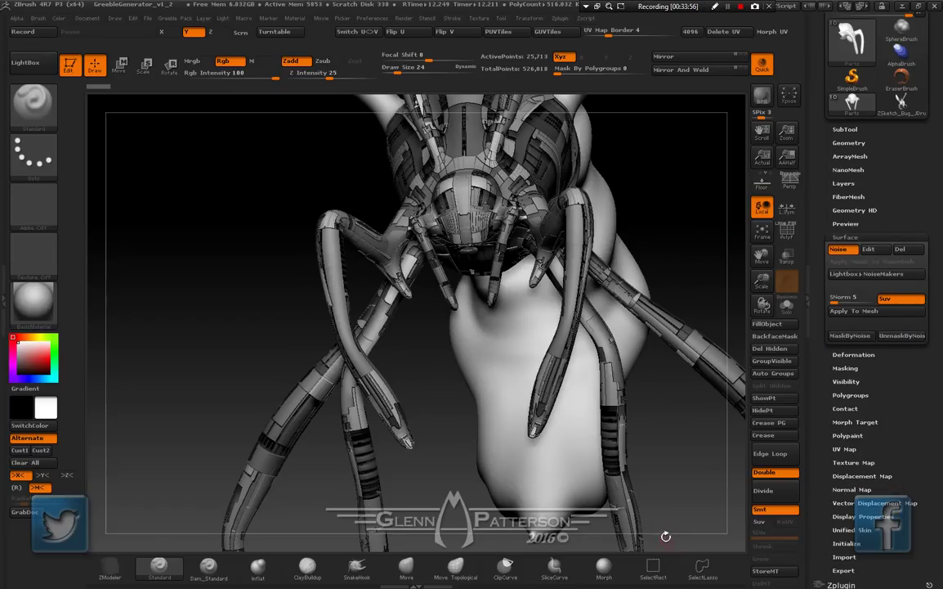
Render a close-up BPR preview of the head and thorax from an angled view to examine the paneling
{"action": "left_click_drag", "start_coordinate": [439, 270], "coordinate": [490, 274]}
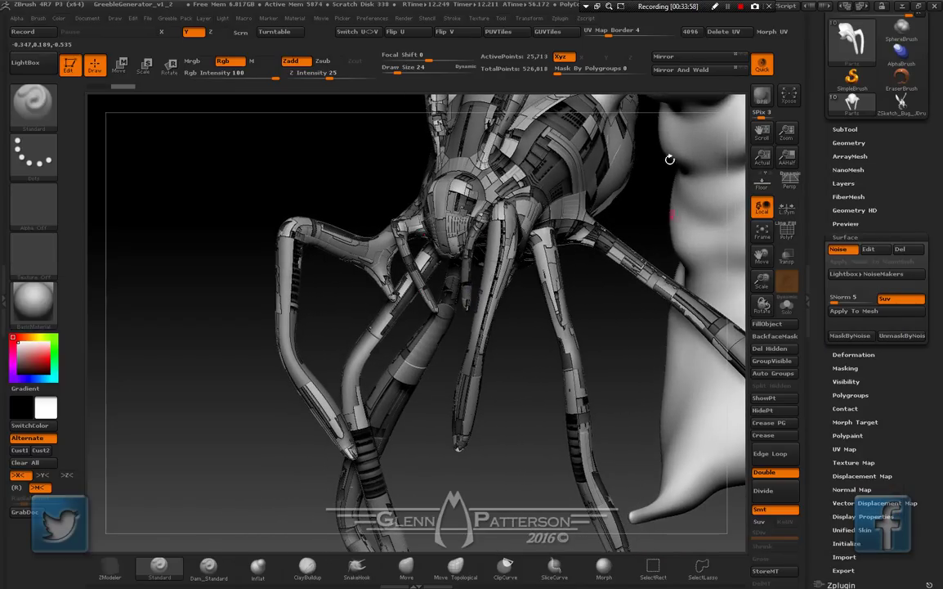
{"action": "left_click_drag", "start_coordinate": [762, 282], "coordinate": [762, 307]}
{"action": "left_click_drag", "start_coordinate": [761, 255], "coordinate": [761, 287]}
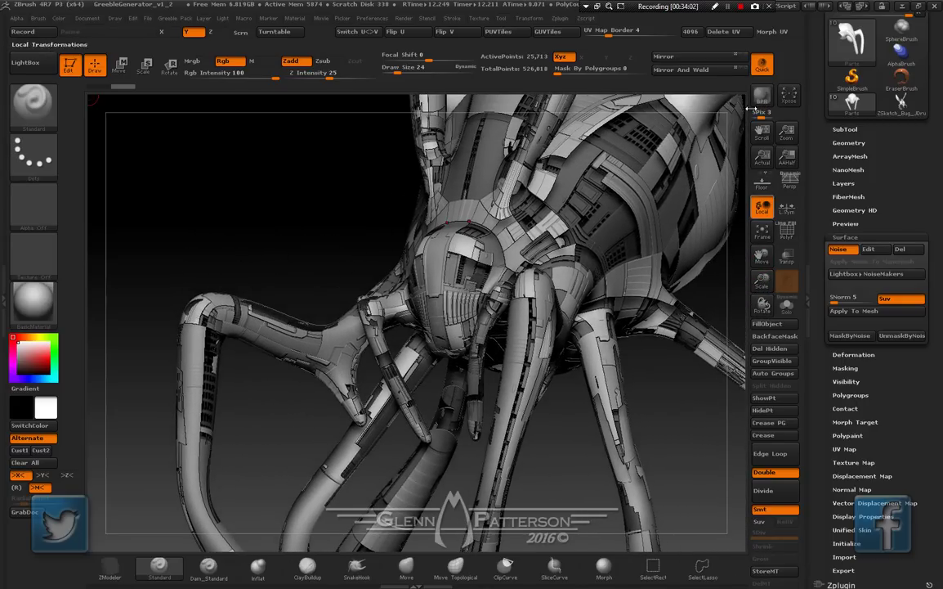
{"action": "left_click", "coordinate": [762, 95]}
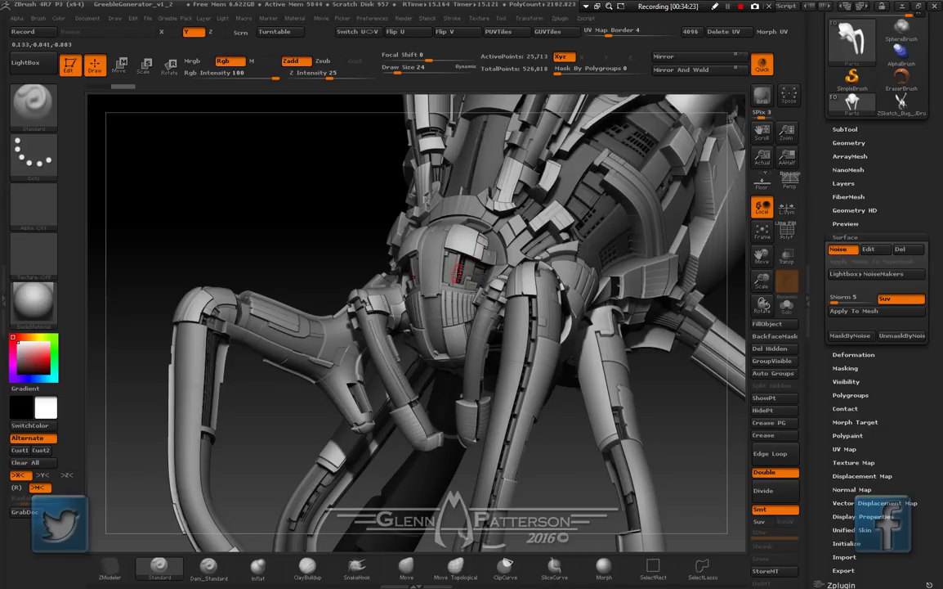
{"action": "right_click_drag", "start_coordinate": [457, 274], "coordinate": [523, 273]}
Select the abdomen subtool, centre it in the noise preview, and paste the copied noise settings
{"action": "left_click", "coordinate": [762, 233]}
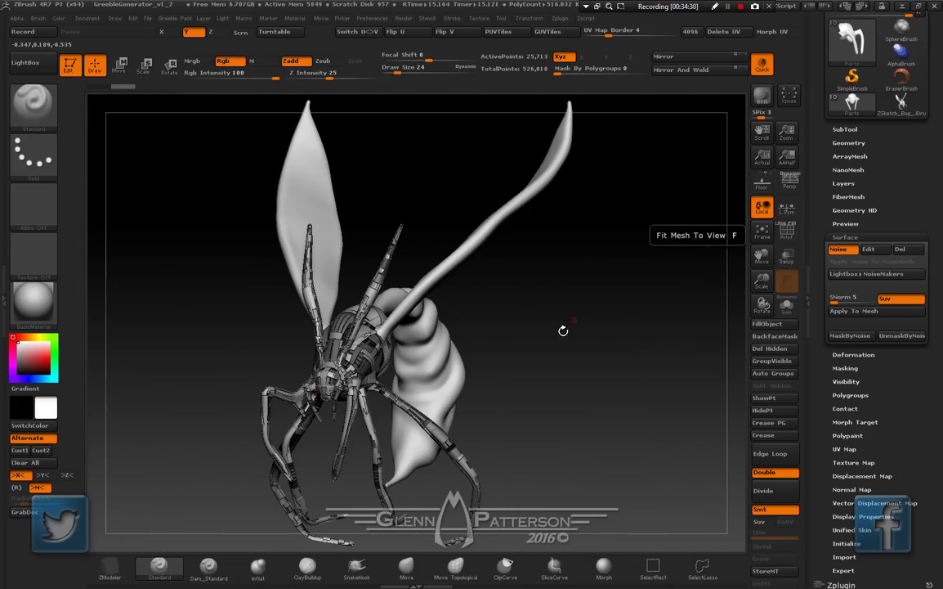
{"action": "left_click_drag", "start_coordinate": [563, 330], "coordinate": [531, 346]}
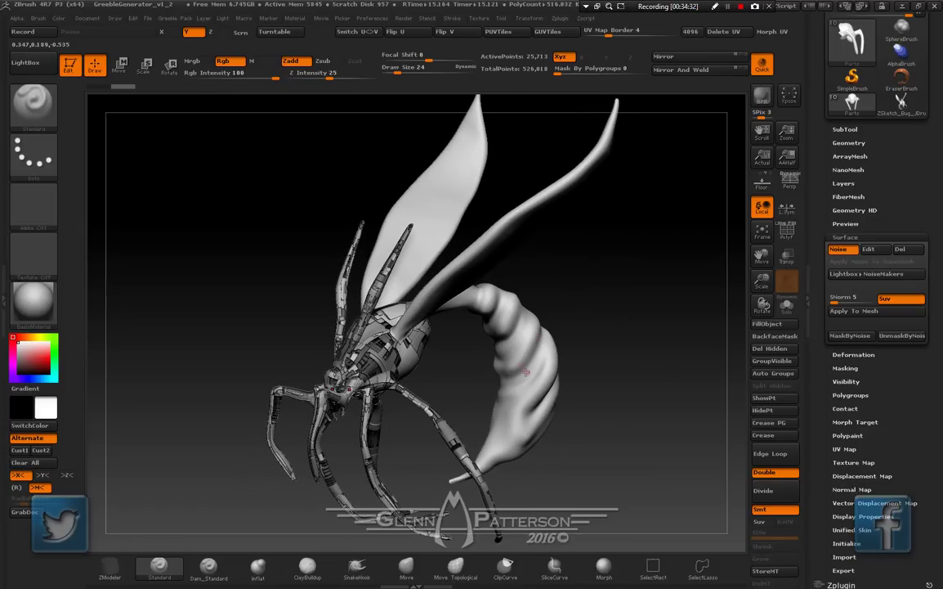
{"action": "key", "text": "alt"}
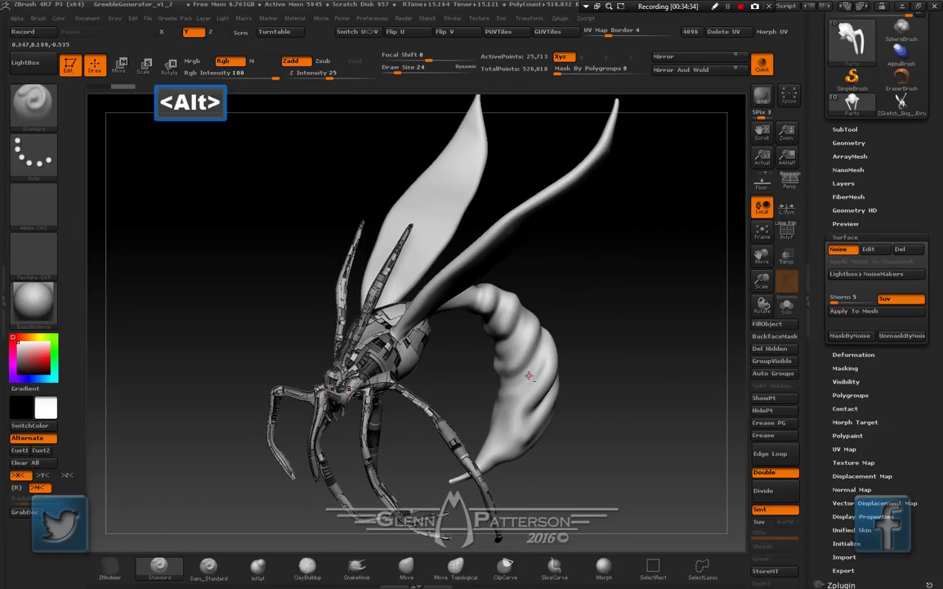
{"action": "left_click", "coordinate": [529, 374], "text": "alt"}
{"action": "left_click_drag", "start_coordinate": [612, 367], "coordinate": [544, 341]}
{"action": "left_click", "coordinate": [839, 252]}
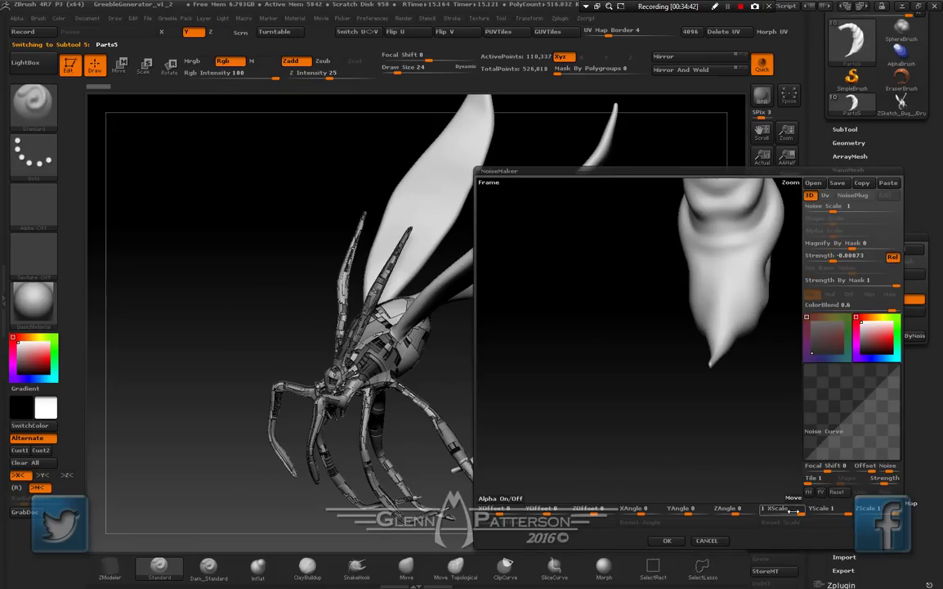
{"action": "left_click_drag", "start_coordinate": [793, 497], "coordinate": [767, 566]}
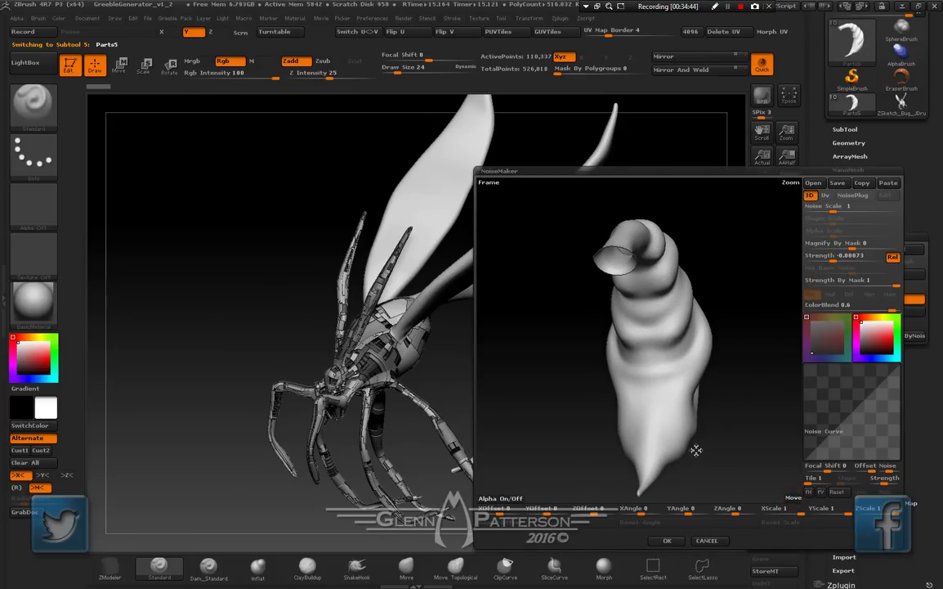
{"action": "mouse_move", "coordinate": [697, 450]}
{"action": "left_mouse_down"}
{"action": "mouse_move", "coordinate": [684, 450]}
{"action": "mouse_move", "coordinate": [694, 452]}
{"action": "left_mouse_up"}
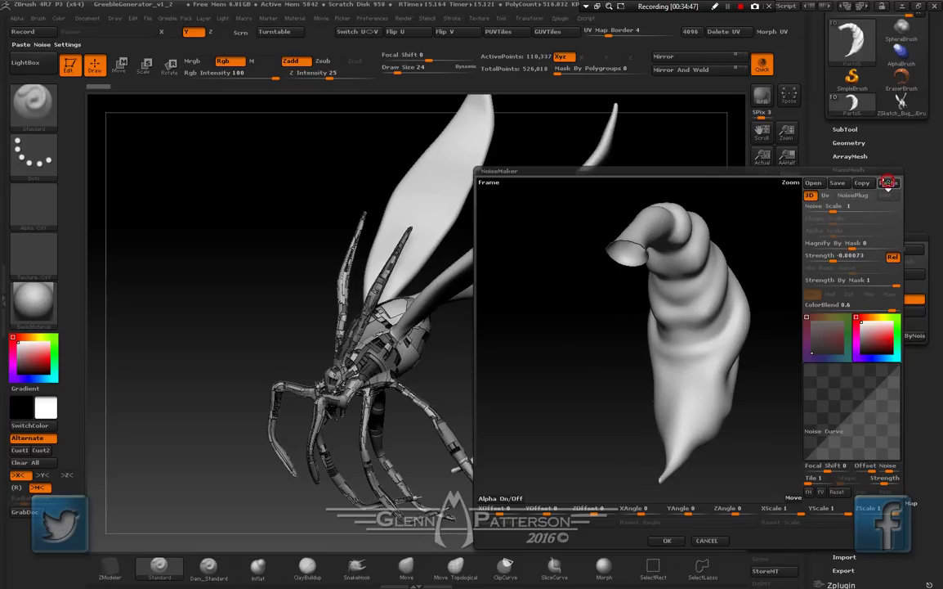
{"action": "left_click", "coordinate": [887, 181]}
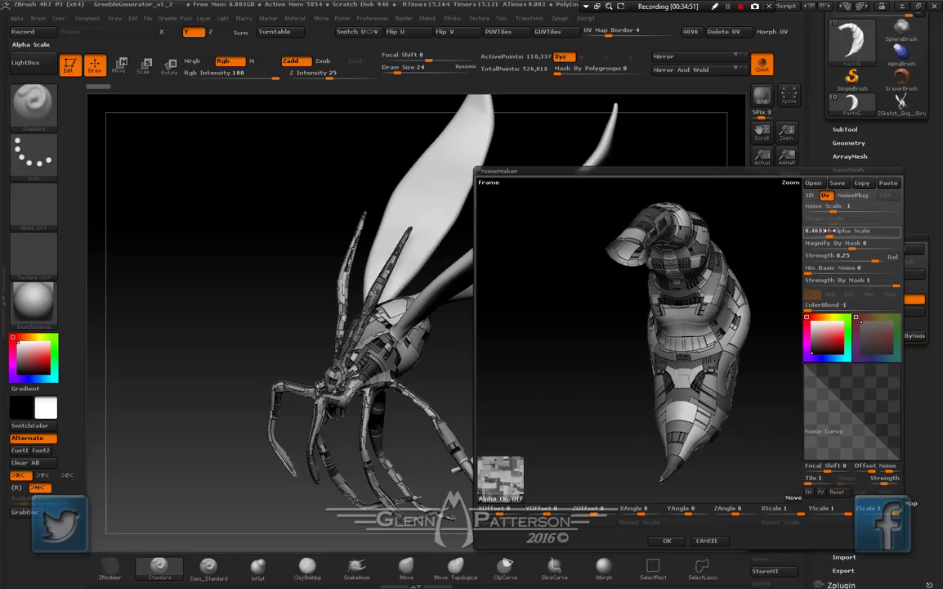
Set the abdomen noise's alpha scale to about 0.464, check the paneling from several angles, and accept
{"action": "mouse_move", "coordinate": [830, 232]}
{"action": "left_mouse_down"}
{"action": "mouse_move", "coordinate": [842, 227]}
{"action": "mouse_move", "coordinate": [817, 230]}
{"action": "mouse_move", "coordinate": [828, 223]}
{"action": "left_mouse_up"}
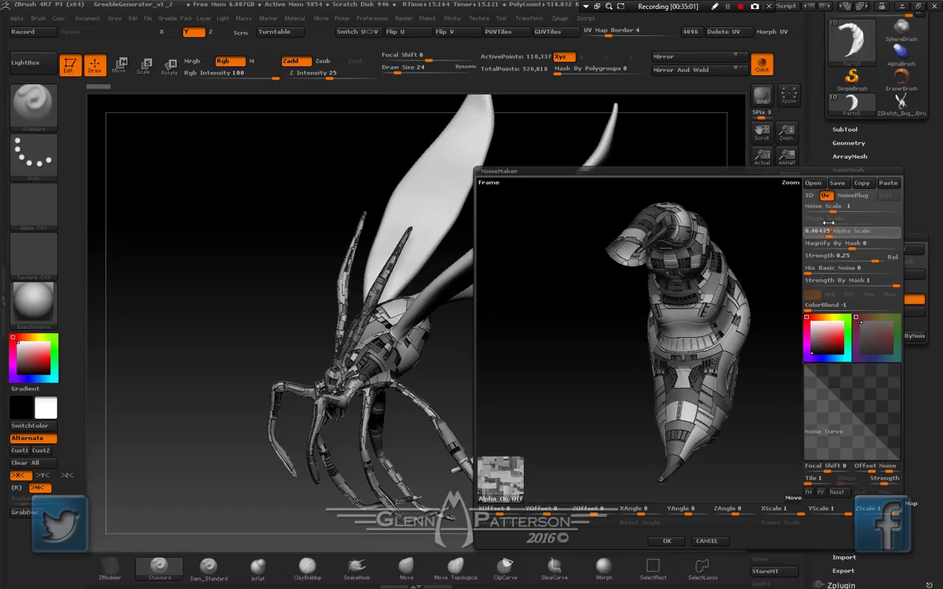
{"action": "left_click_drag", "start_coordinate": [748, 399], "coordinate": [665, 342]}
{"action": "left_click_drag", "start_coordinate": [650, 272], "coordinate": [624, 352]}
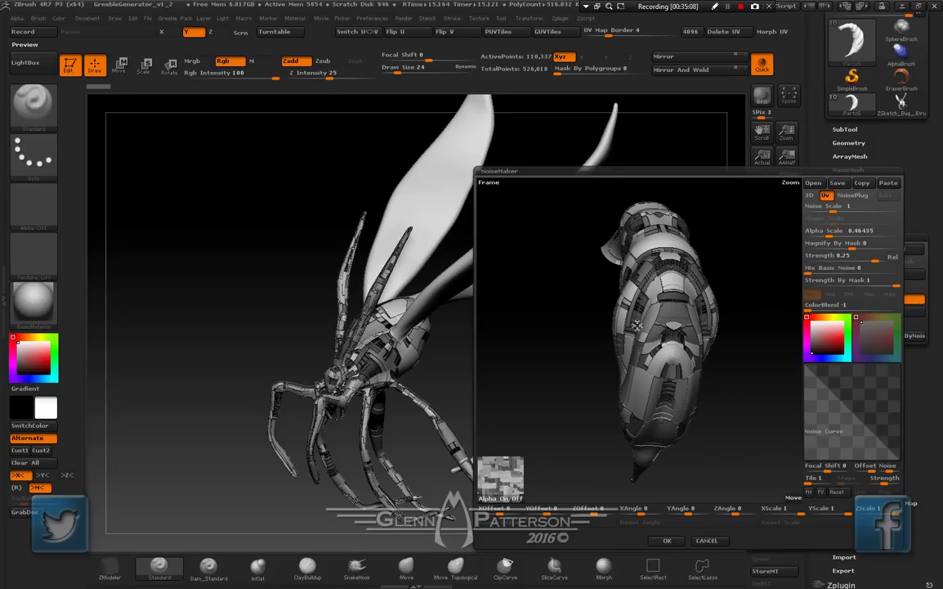
{"action": "left_click_drag", "start_coordinate": [596, 392], "coordinate": [669, 425]}
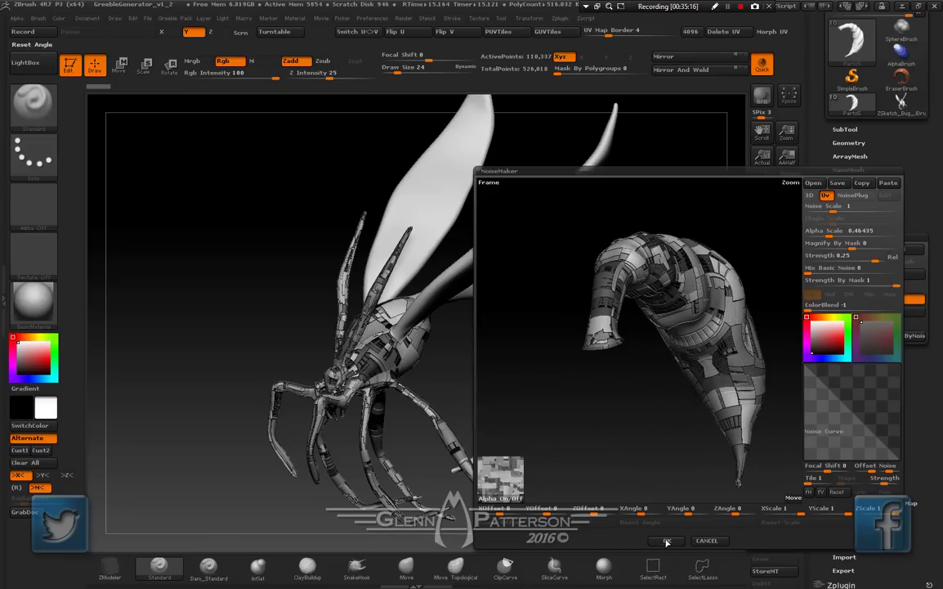
{"action": "left_click", "coordinate": [667, 541]}
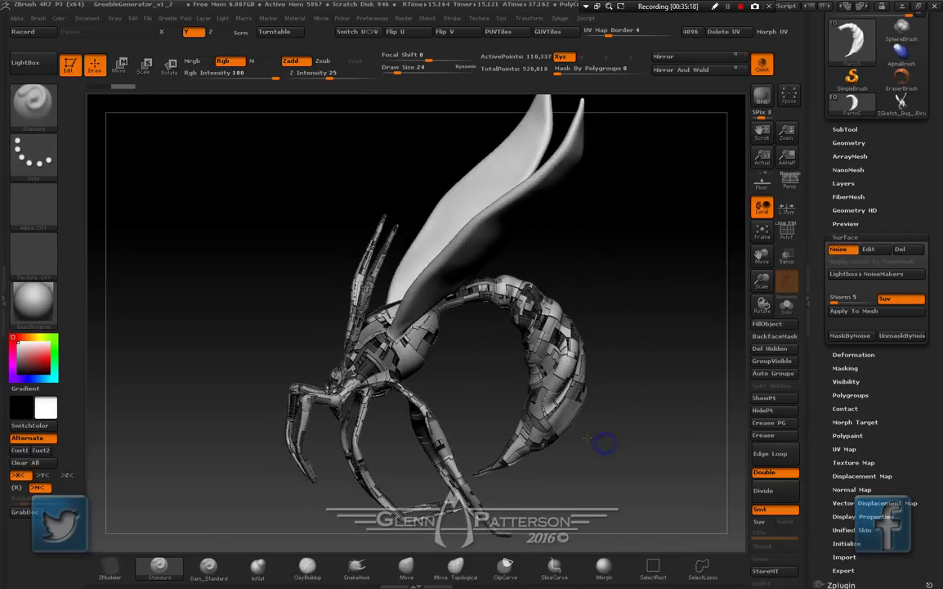
Render a close-up BPR preview of the abdomen and thorax from the side to examine the paneling
{"action": "left_click_drag", "start_coordinate": [607, 443], "coordinate": [523, 393]}
{"action": "left_click_drag", "start_coordinate": [762, 280], "coordinate": [759, 346]}
{"action": "left_click_drag", "start_coordinate": [762, 256], "coordinate": [684, 267]}
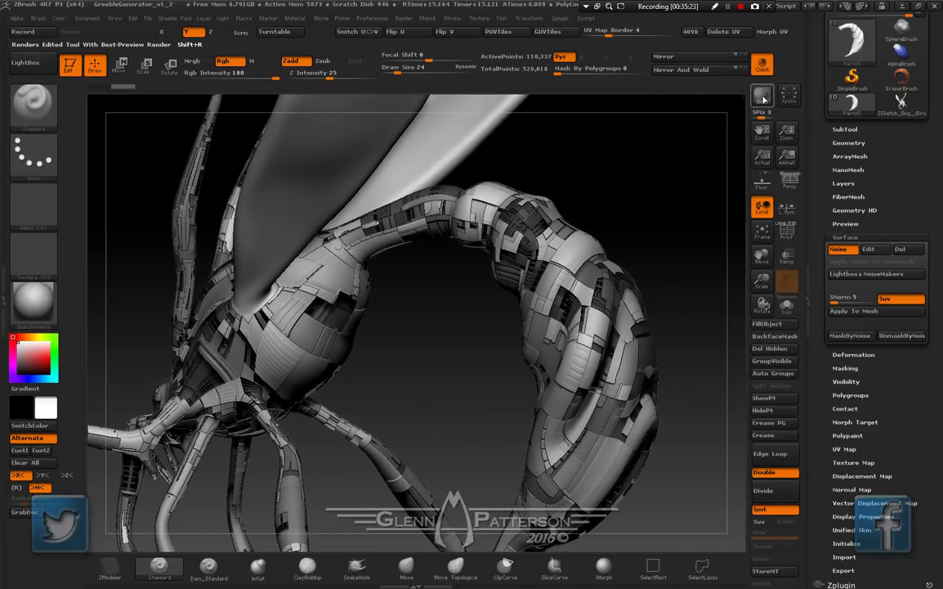
{"action": "left_click", "coordinate": [762, 95]}
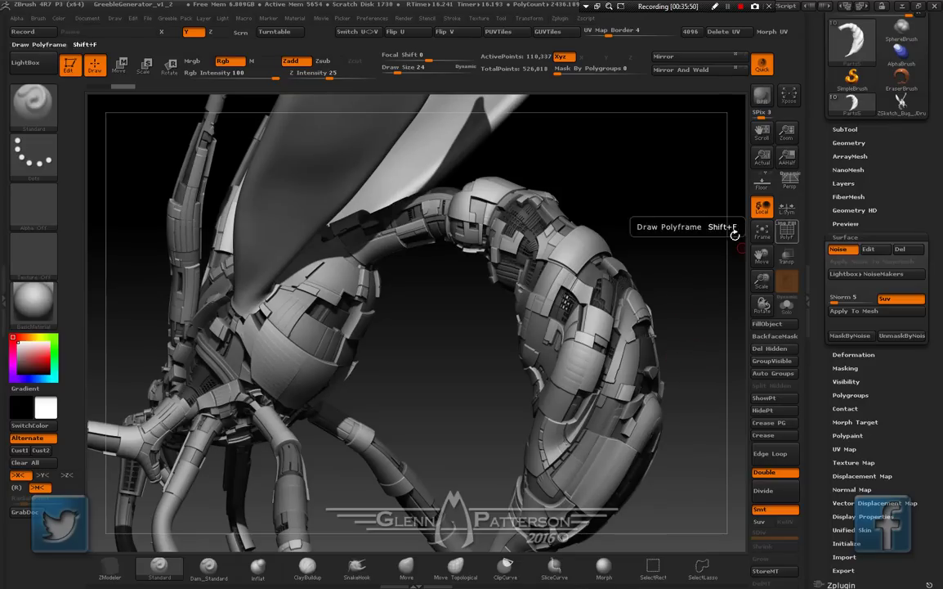
Select the wings subtool, open its surface noise editor, and frame both wings in the preview
{"action": "left_click_drag", "start_coordinate": [481, 358], "coordinate": [511, 384]}
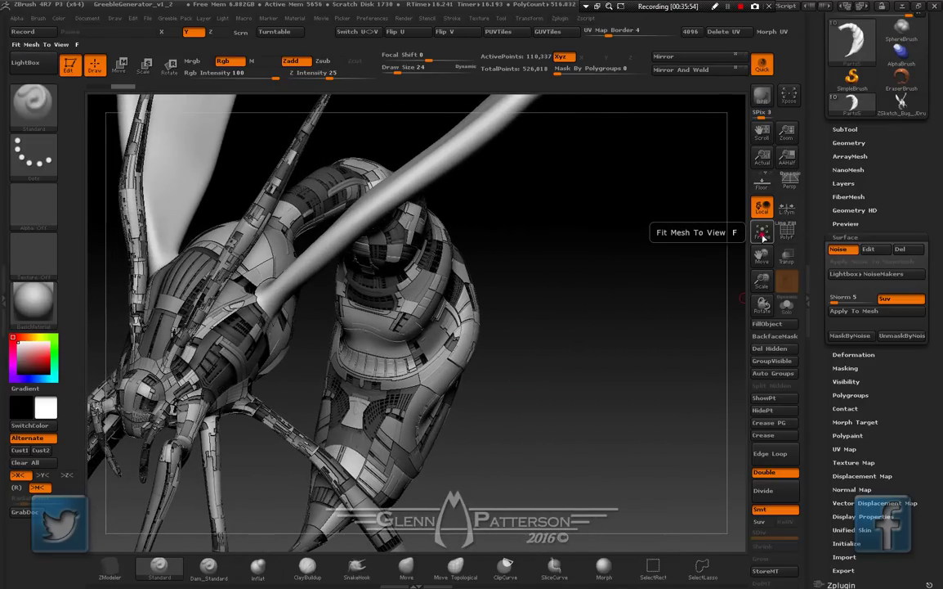
{"action": "left_click", "coordinate": [762, 233]}
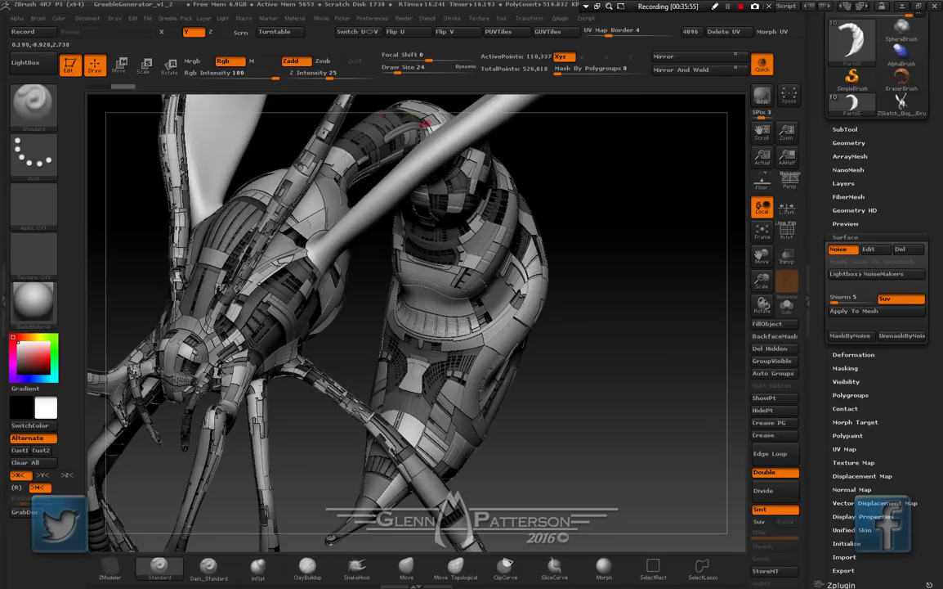
{"action": "key", "text": "alt"}
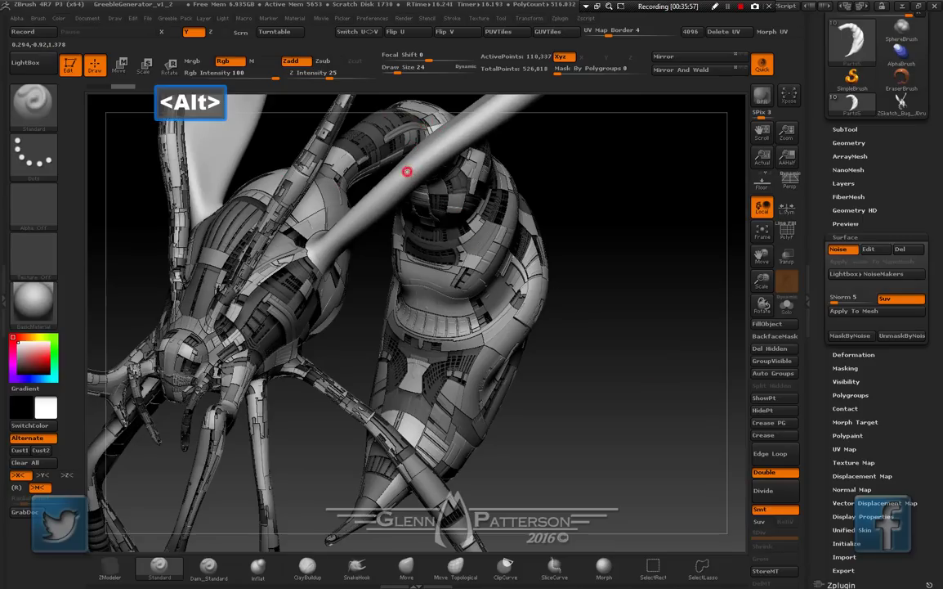
{"action": "left_click", "coordinate": [407, 171], "text": "alt"}
{"action": "left_click_drag", "start_coordinate": [638, 266], "coordinate": [643, 332], "text": "shift"}
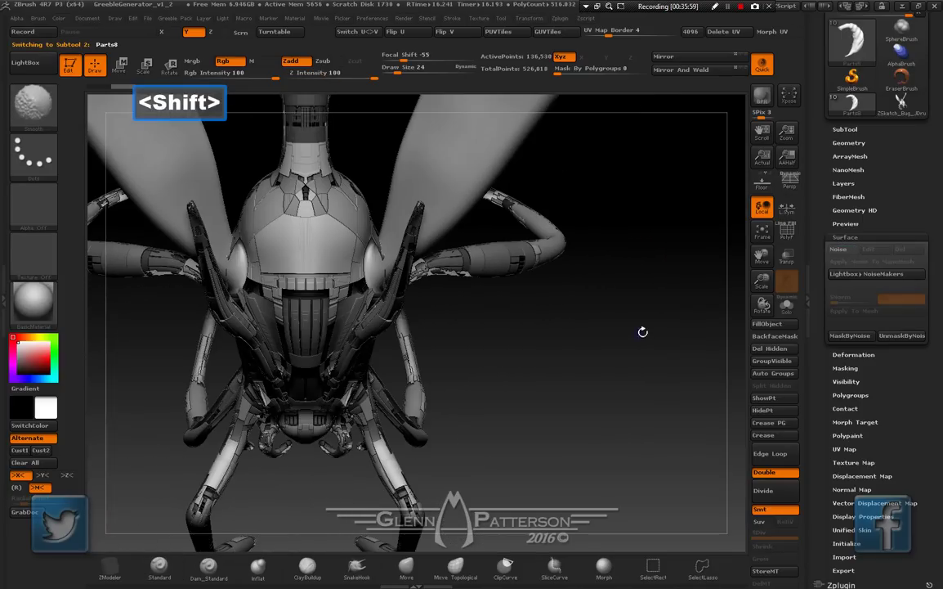
{"action": "left_click", "coordinate": [762, 232]}
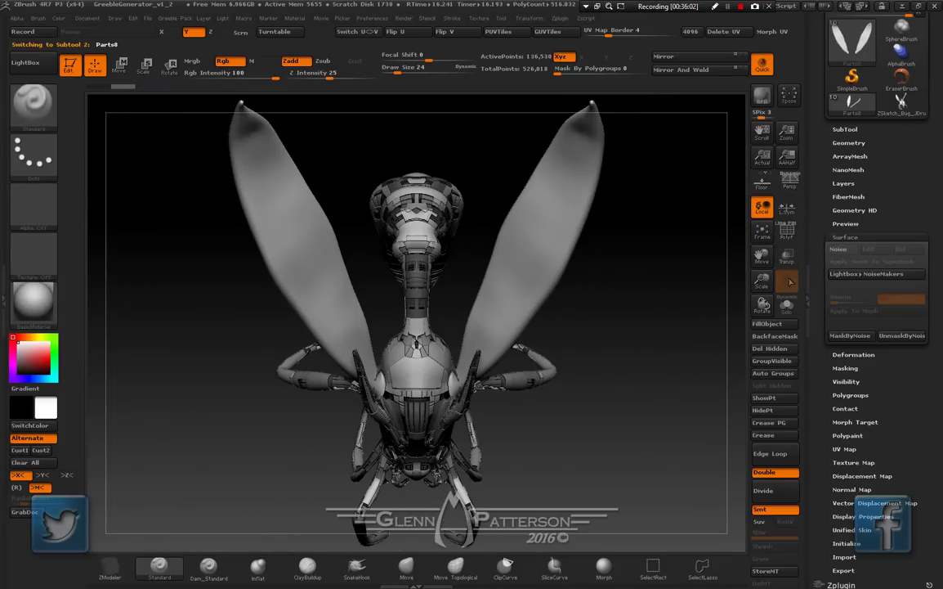
{"action": "left_click", "coordinate": [839, 248]}
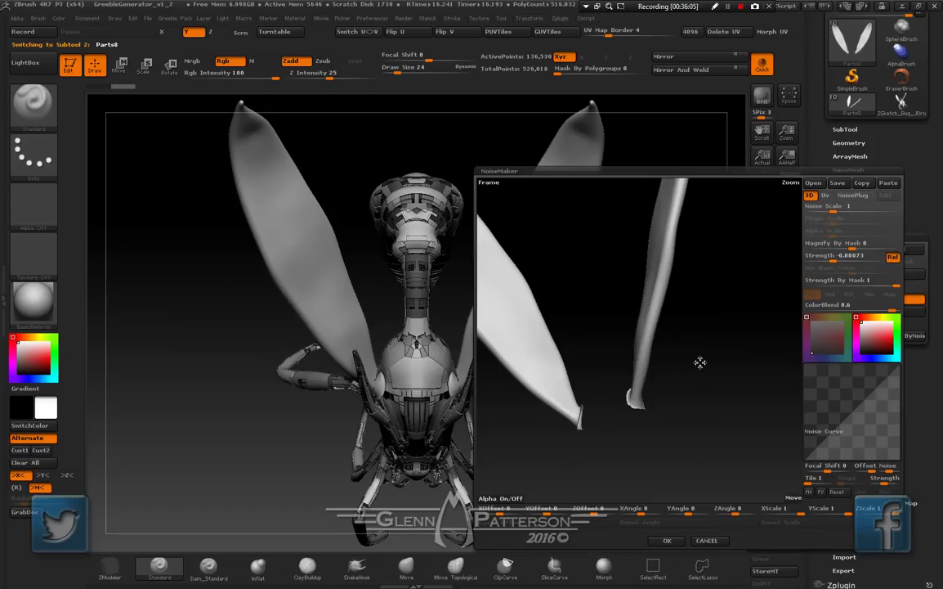
{"action": "mouse_move", "coordinate": [700, 362]}
{"action": "left_mouse_down"}
{"action": "mouse_move", "coordinate": [693, 375]}
{"action": "mouse_move", "coordinate": [711, 377]}
{"action": "left_mouse_up"}
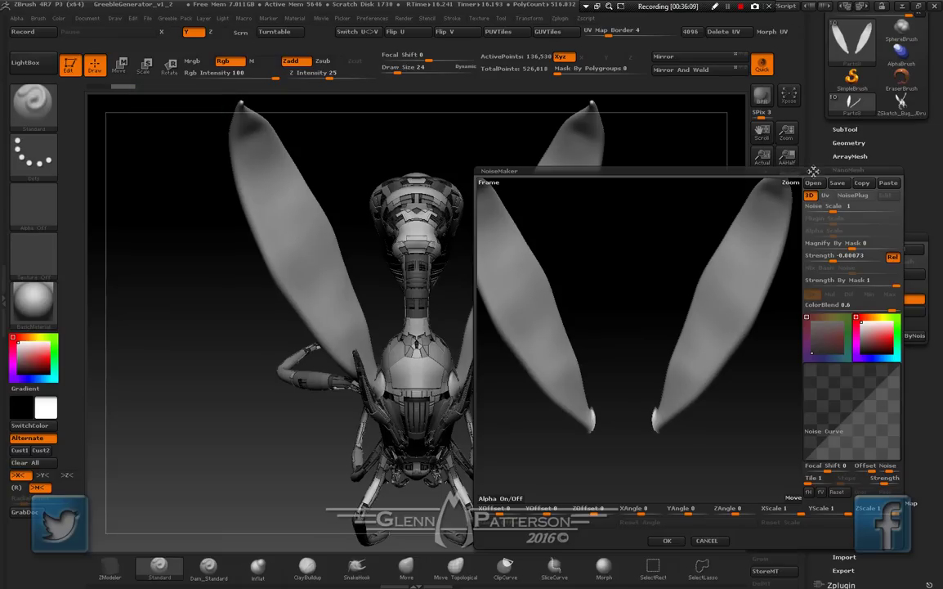
{"action": "left_click", "coordinate": [484, 182]}
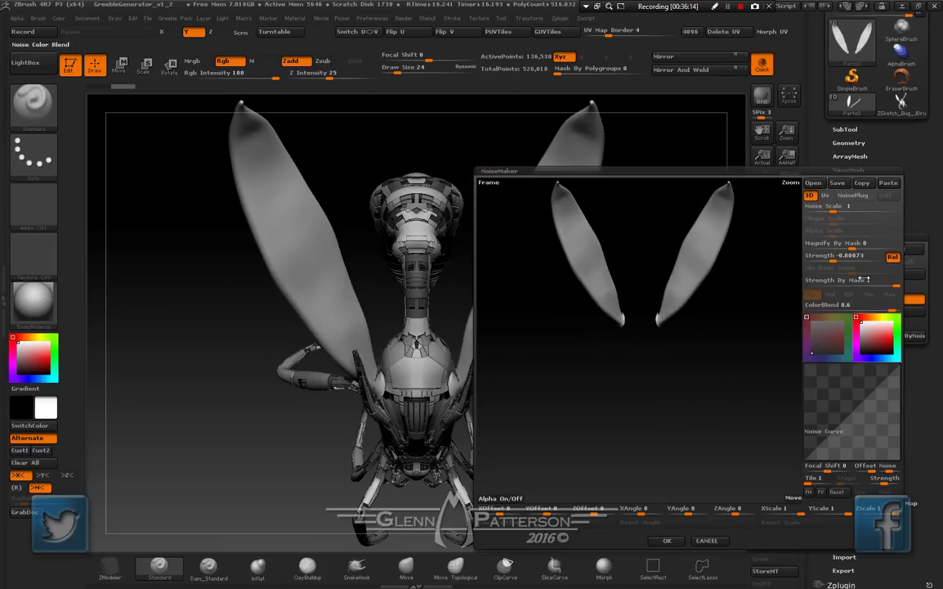
Load Depth.tif from the DEMO_ZBUG 02 folder as the alpha for the wings' noise
{"action": "left_click", "coordinate": [506, 498]}
{"action": "left_click", "coordinate": [242, 104]}
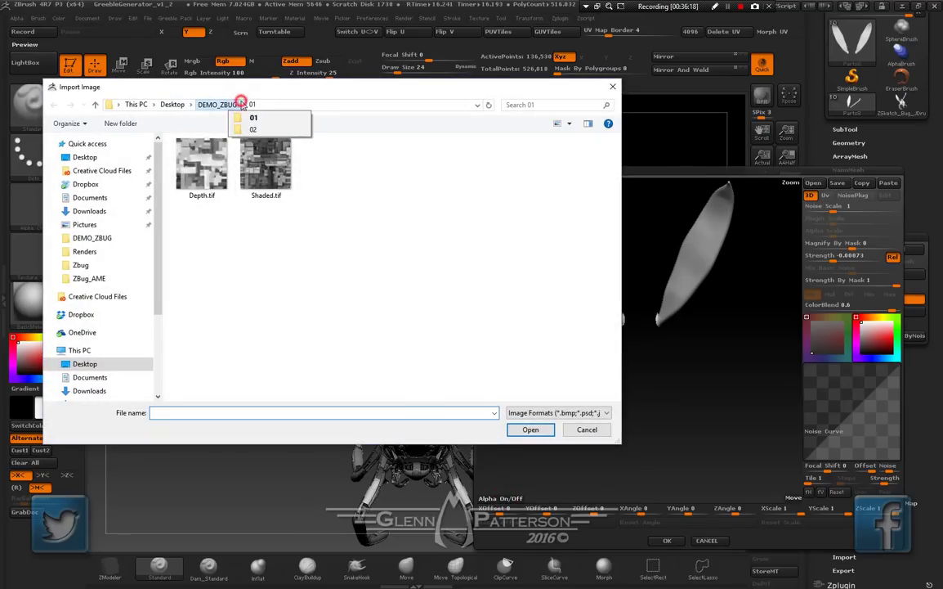
{"action": "left_click", "coordinate": [255, 130]}
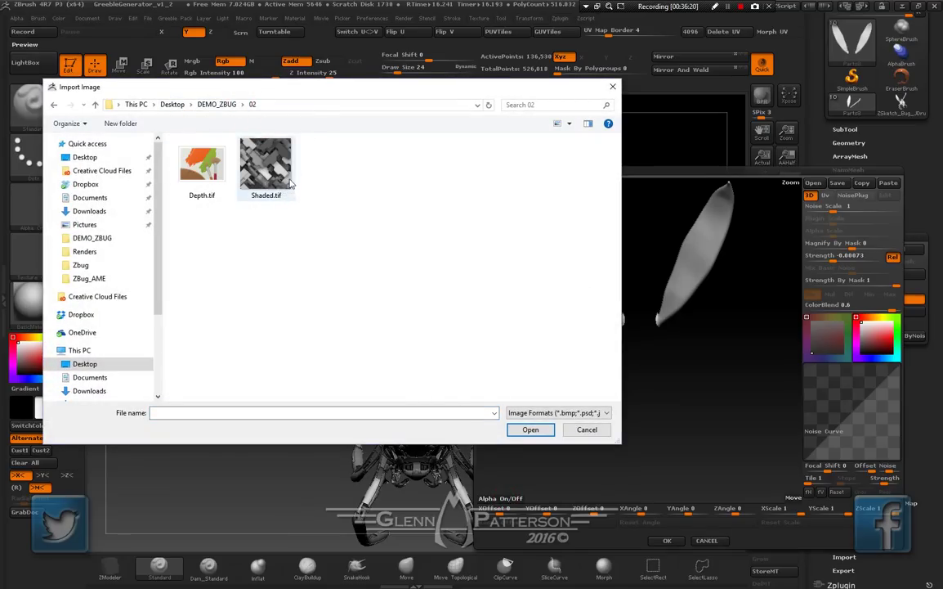
{"action": "double_click", "coordinate": [201, 180]}
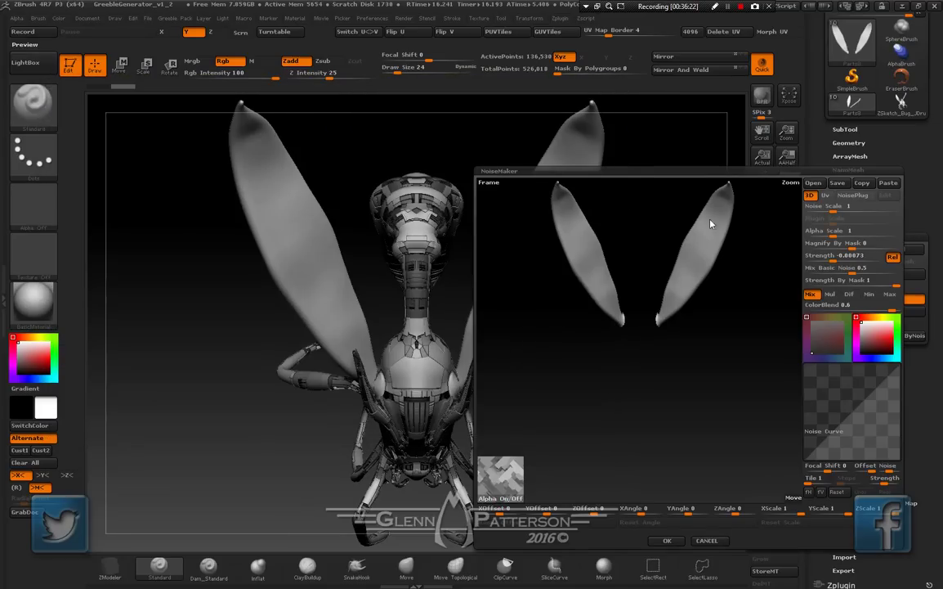
Set the wings' noise to Mix Basic Noise 0 and ColorBlend -1
{"action": "left_click", "coordinate": [834, 255]}
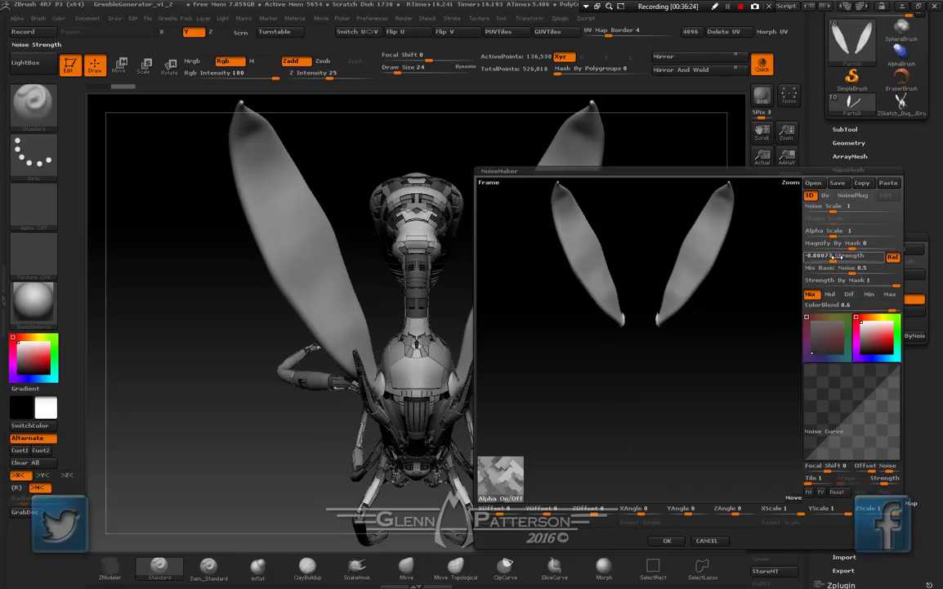
{"action": "left_click_drag", "start_coordinate": [852, 269], "coordinate": [803, 269]}
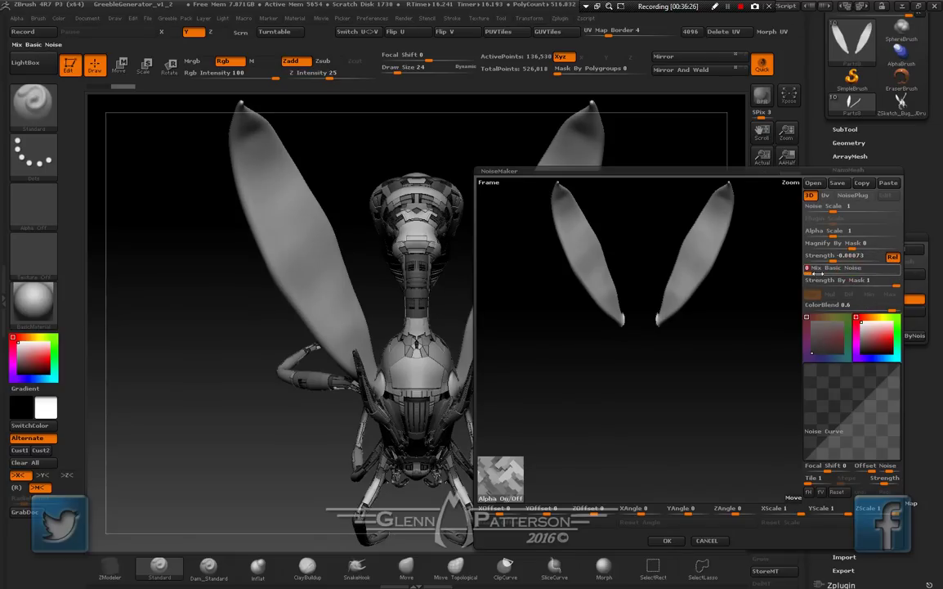
{"action": "key", "text": "Return"}
{"action": "left_click", "coordinate": [883, 305]}
{"action": "type", "text": "-1"}
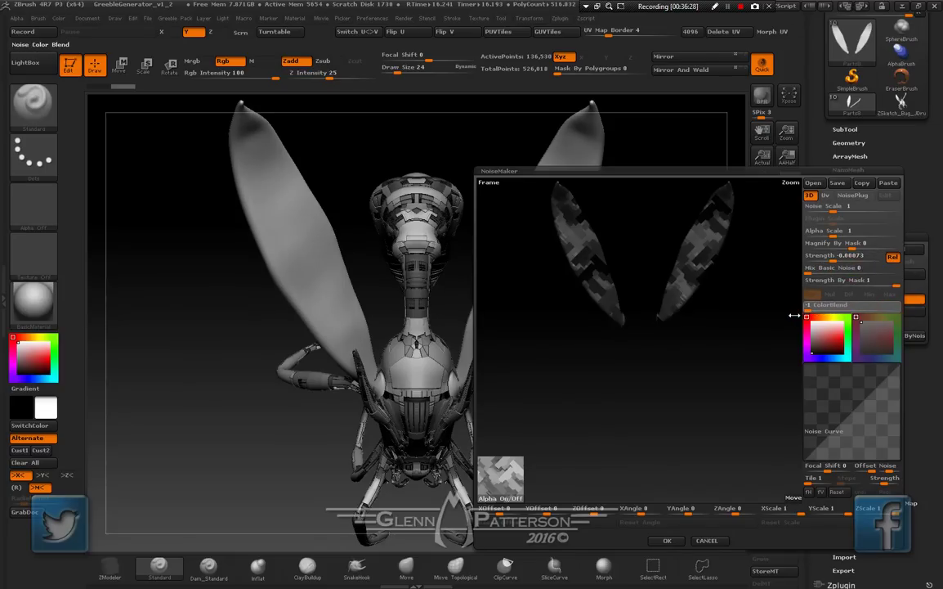
{"action": "key", "text": "Return"}
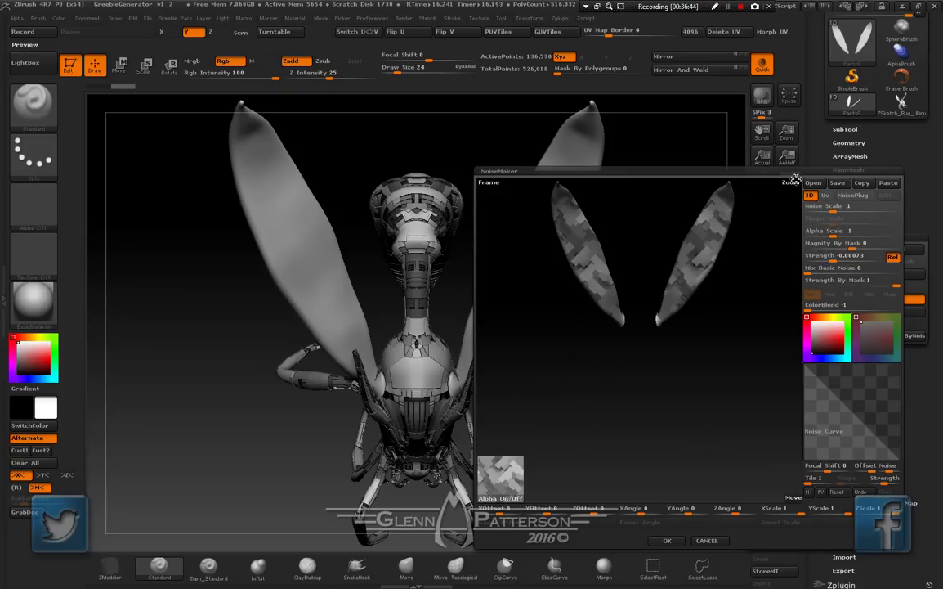
Enlarge one wing in the noise preview and try a noise strength of about 0.228
{"action": "left_click_drag", "start_coordinate": [790, 183], "coordinate": [784, 263]}
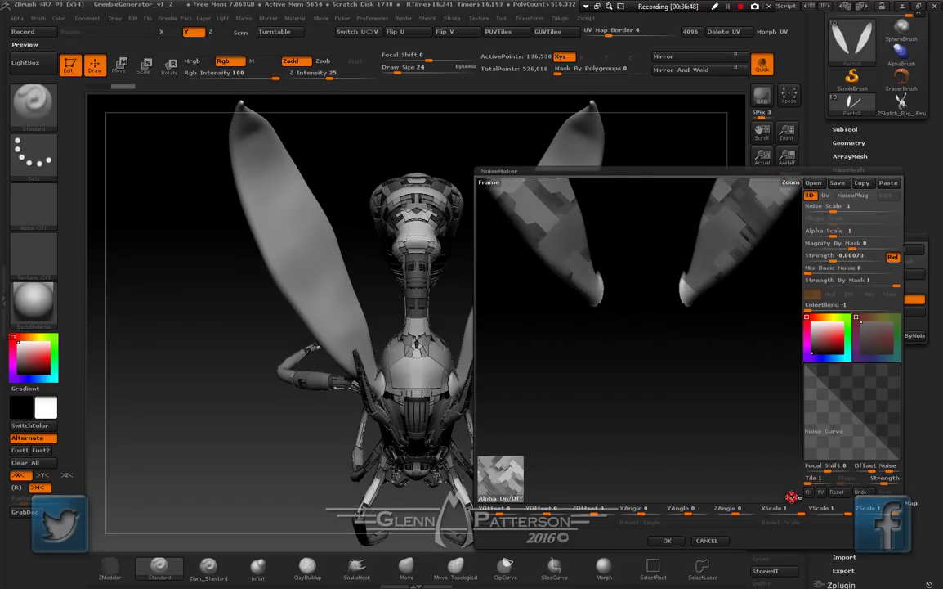
{"action": "left_click_drag", "start_coordinate": [793, 496], "coordinate": [845, 582]}
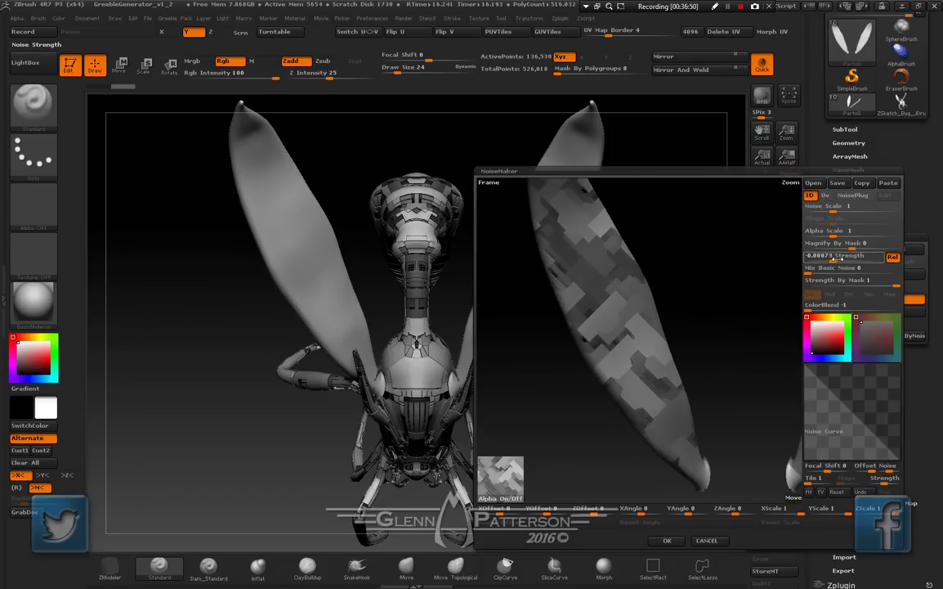
{"action": "left_click_drag", "start_coordinate": [834, 257], "coordinate": [875, 256]}
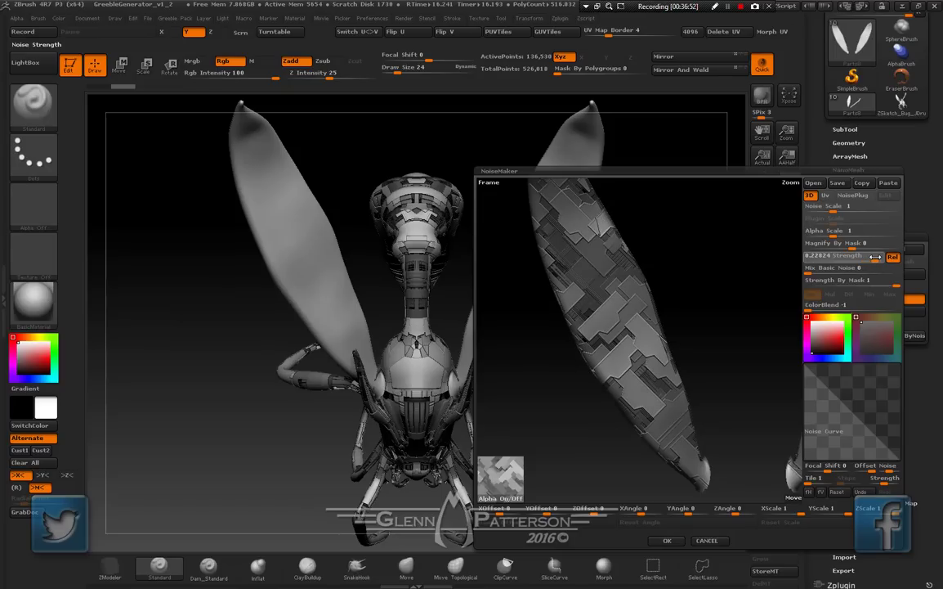
{"action": "mouse_move", "coordinate": [705, 307]}
{"action": "left_mouse_down"}
{"action": "mouse_move", "coordinate": [747, 287]}
{"action": "mouse_move", "coordinate": [693, 319]}
{"action": "left_mouse_up"}
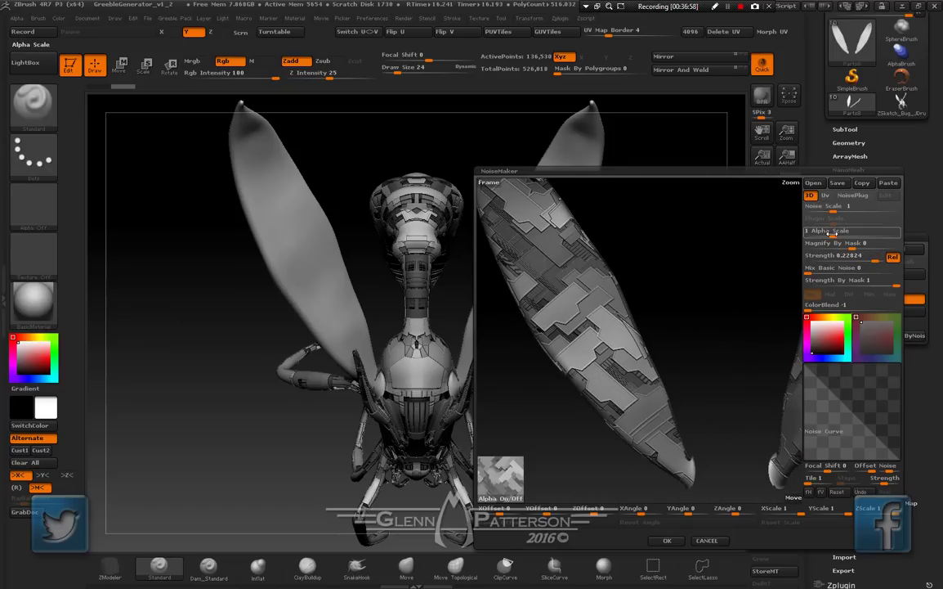
Set the wing noise's alpha scale to about 2.17 and its strength to 0.15
{"action": "left_click_drag", "start_coordinate": [832, 233], "coordinate": [839, 233]}
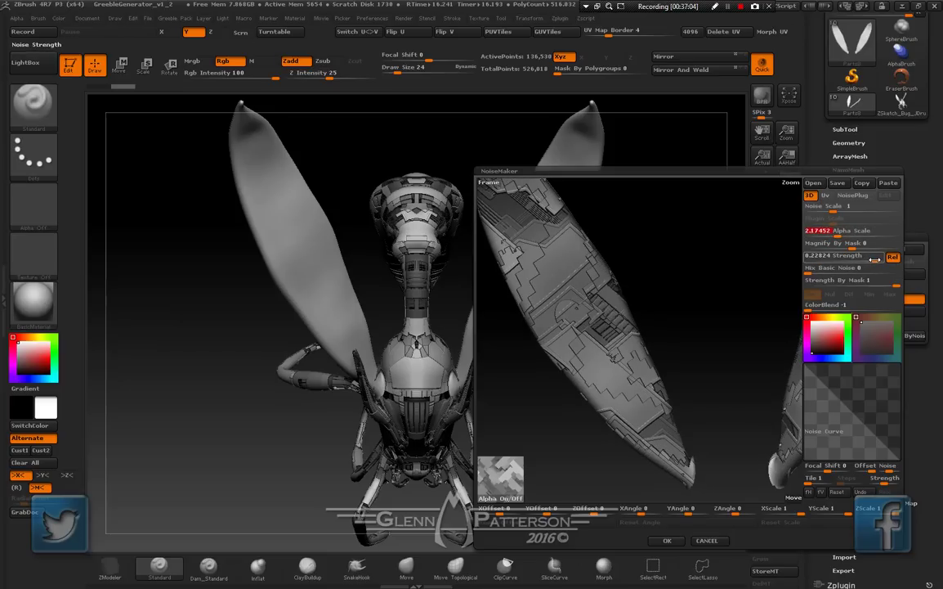
{"action": "type", "text": ".15"}
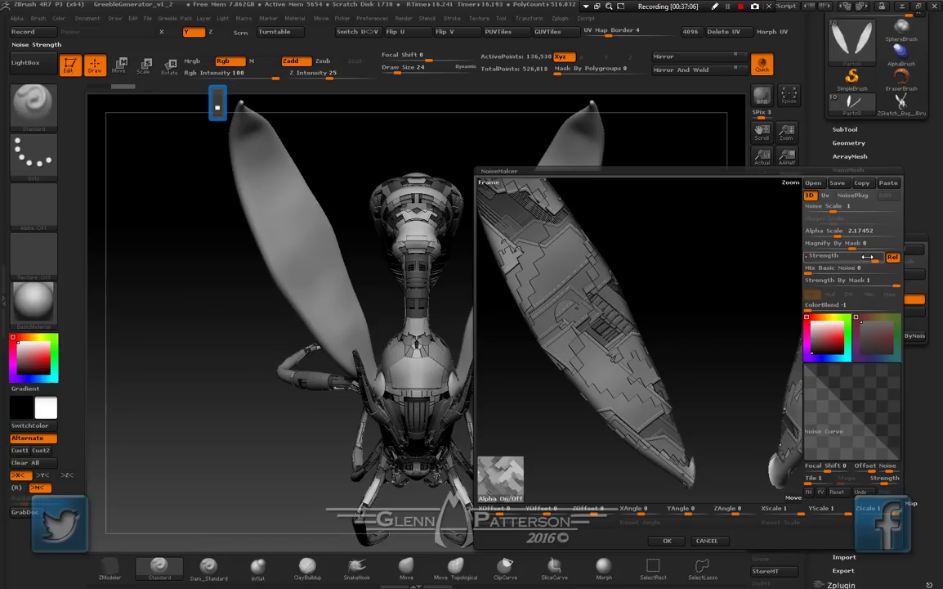
{"action": "key", "text": "Return"}
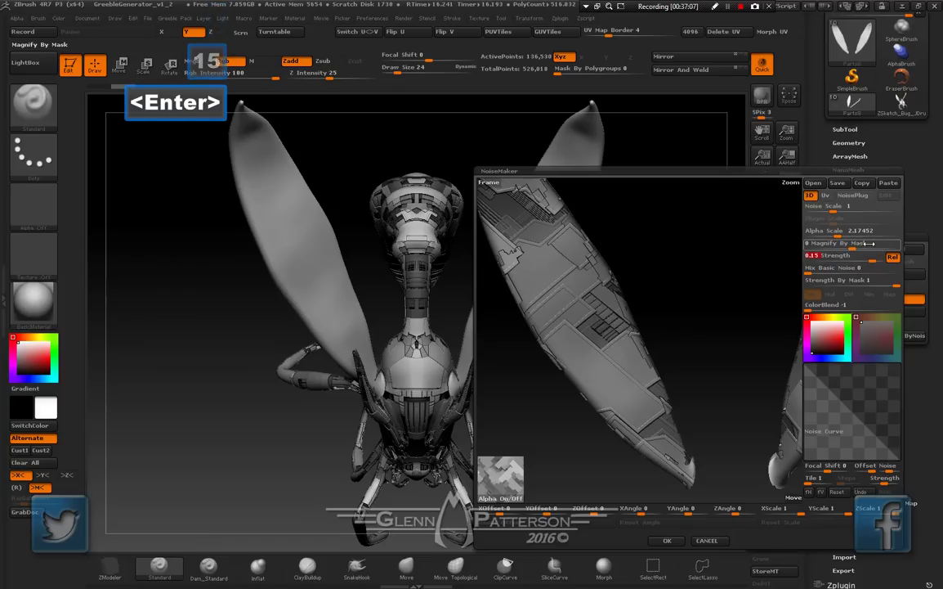
Accept the wings' surface noise and render the whole bug with BPR from an angled view
{"action": "left_click_drag", "start_coordinate": [672, 333], "coordinate": [605, 293]}
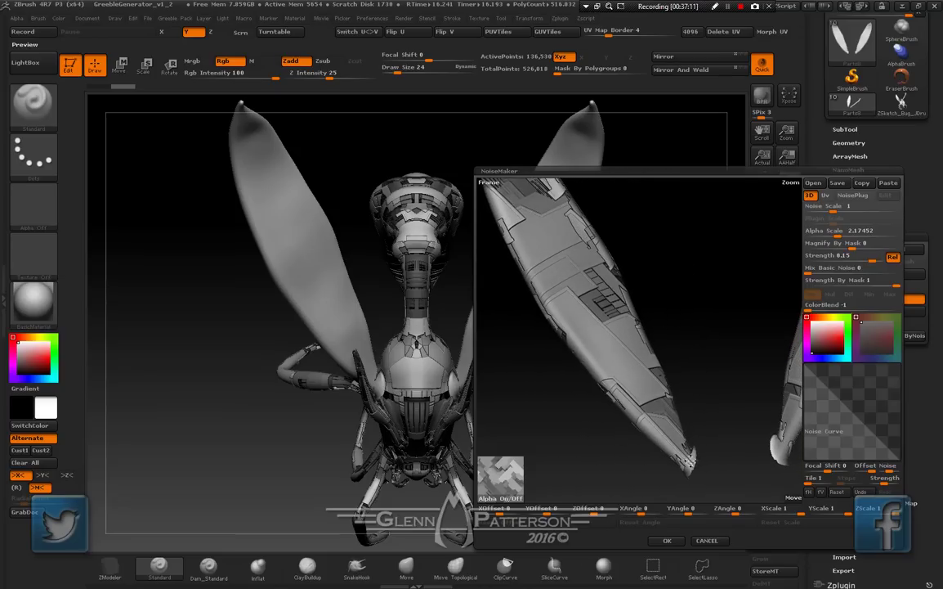
{"action": "left_click", "coordinate": [668, 541]}
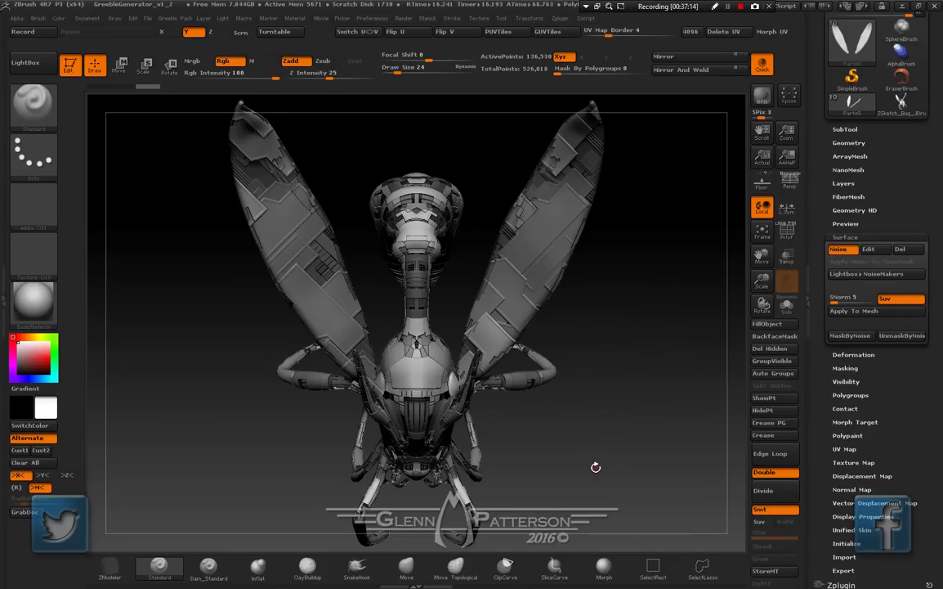
{"action": "mouse_move", "coordinate": [596, 467]}
{"action": "left_mouse_down"}
{"action": "mouse_move", "coordinate": [629, 466]}
{"action": "mouse_move", "coordinate": [598, 464]}
{"action": "left_mouse_up"}
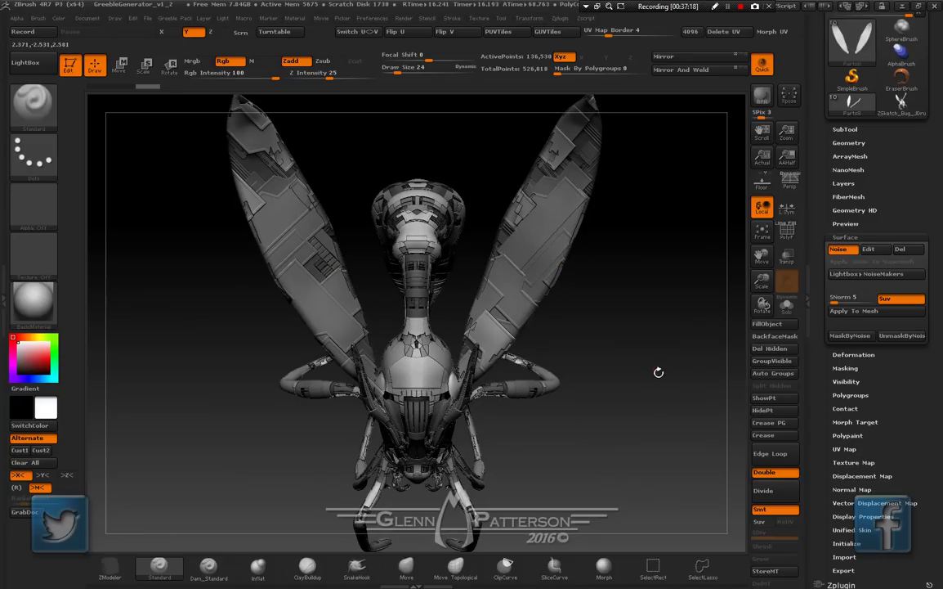
{"action": "left_click_drag", "start_coordinate": [647, 452], "coordinate": [629, 535]}
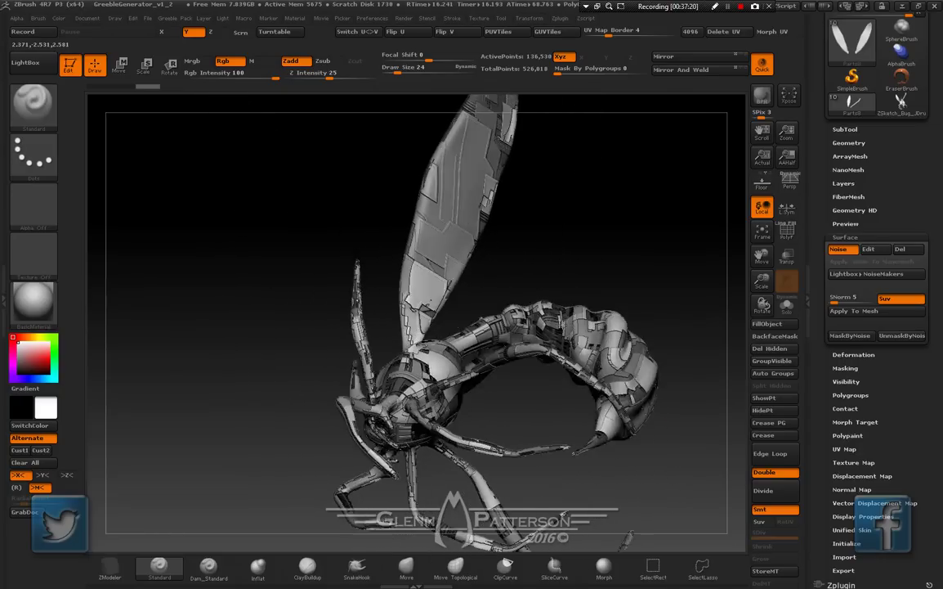
{"action": "left_click_drag", "start_coordinate": [561, 323], "coordinate": [643, 396]}
{"action": "left_click", "coordinate": [760, 97]}
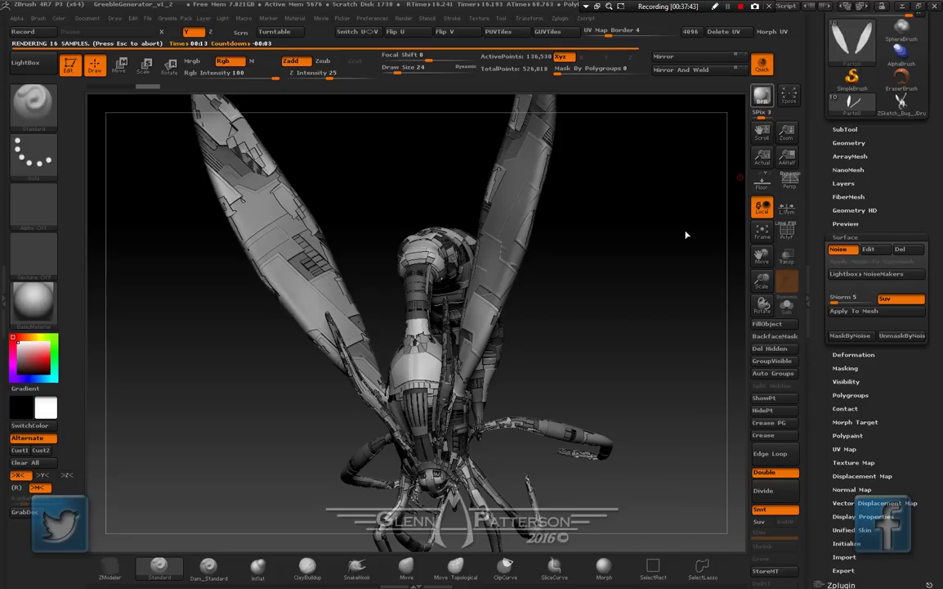
Set the wings' noise strength to 0.2 and accept the change
{"action": "left_click", "coordinate": [868, 248]}
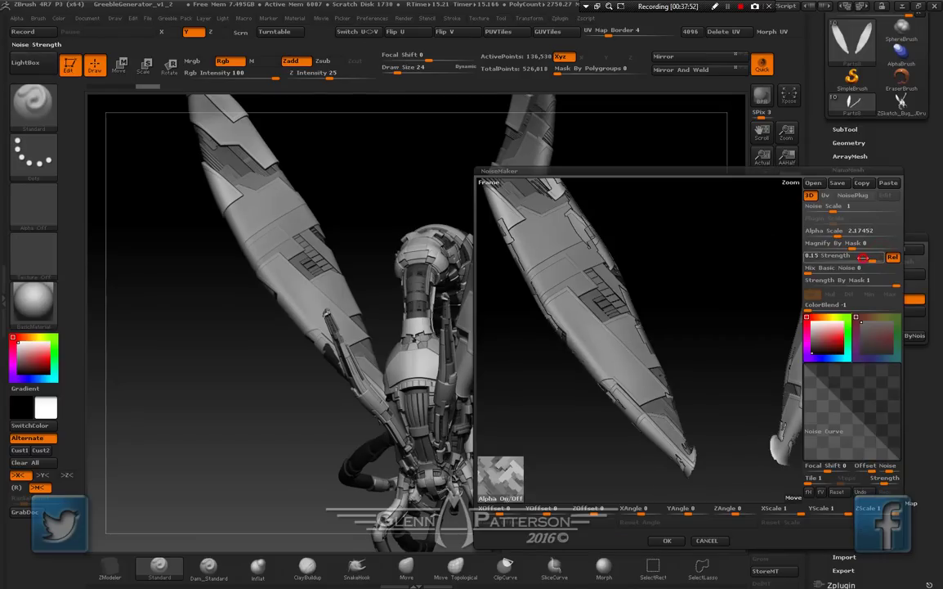
{"action": "type", "text": ".2"}
{"action": "key", "text": "Return"}
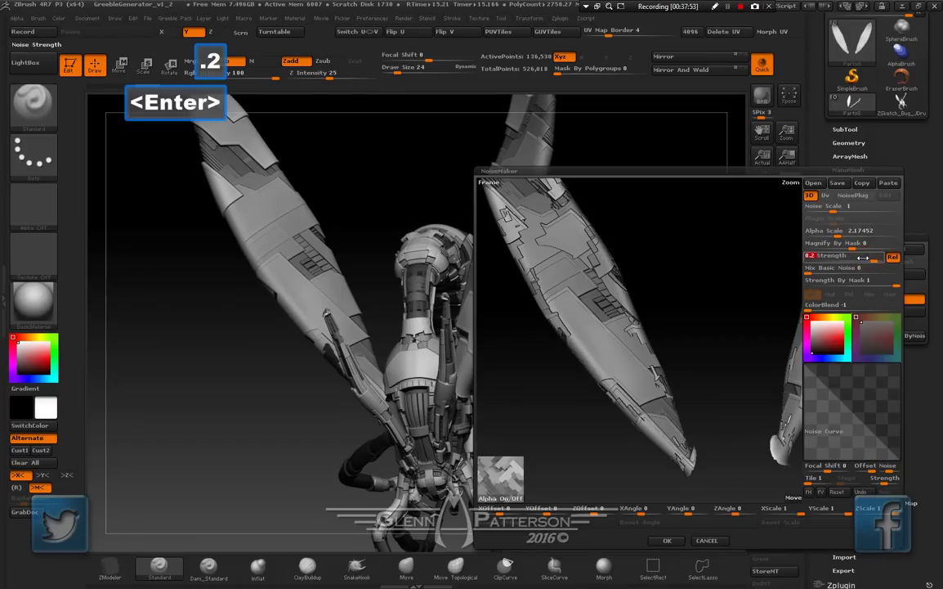
{"action": "left_click", "coordinate": [667, 541]}
Render a close-up of the wings with BPR, and inspect the whole framed bug from several angles
{"action": "left_click_drag", "start_coordinate": [511, 350], "coordinate": [625, 271]}
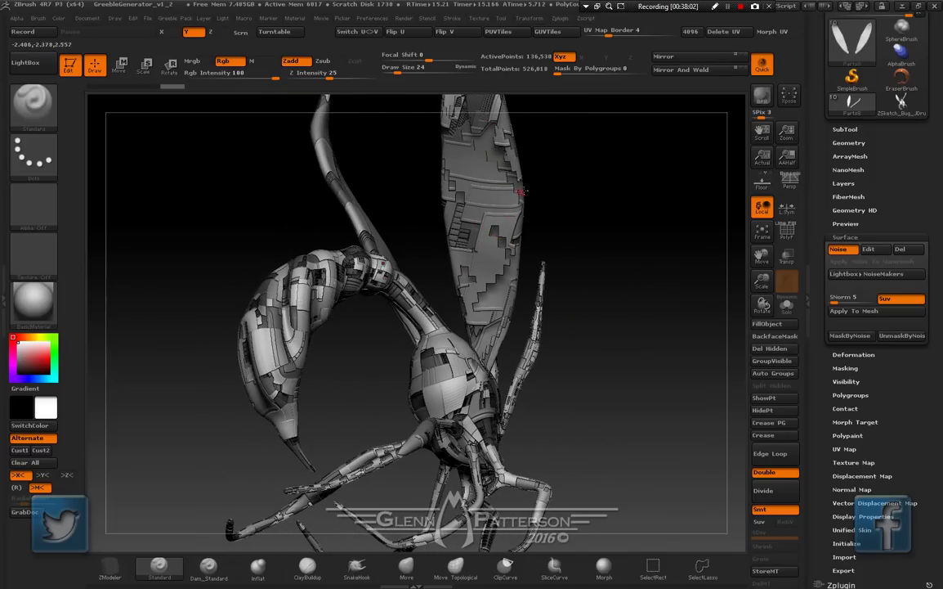
{"action": "left_click_drag", "start_coordinate": [625, 241], "coordinate": [513, 306]}
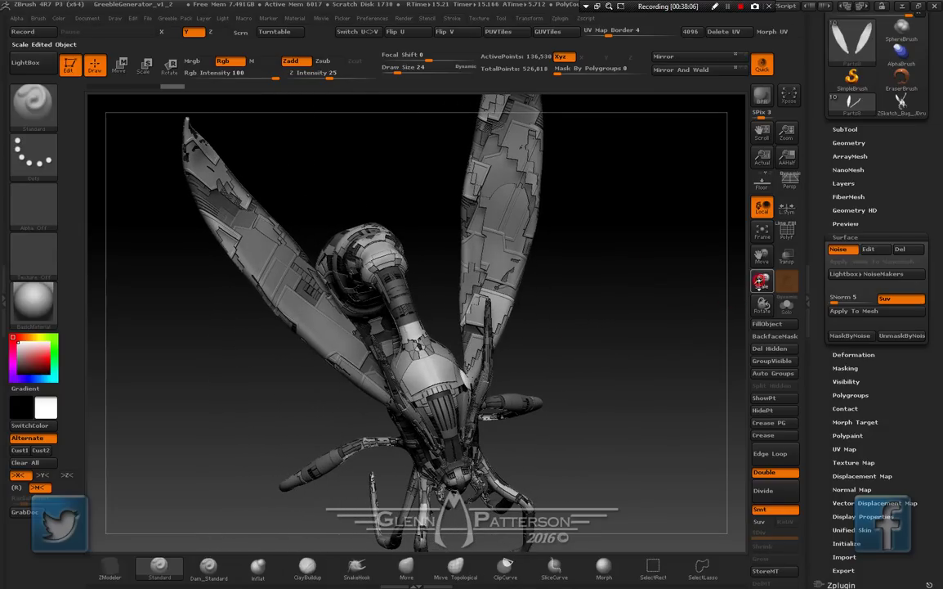
{"action": "left_click_drag", "start_coordinate": [758, 281], "coordinate": [757, 322]}
{"action": "left_click_drag", "start_coordinate": [760, 255], "coordinate": [836, 330]}
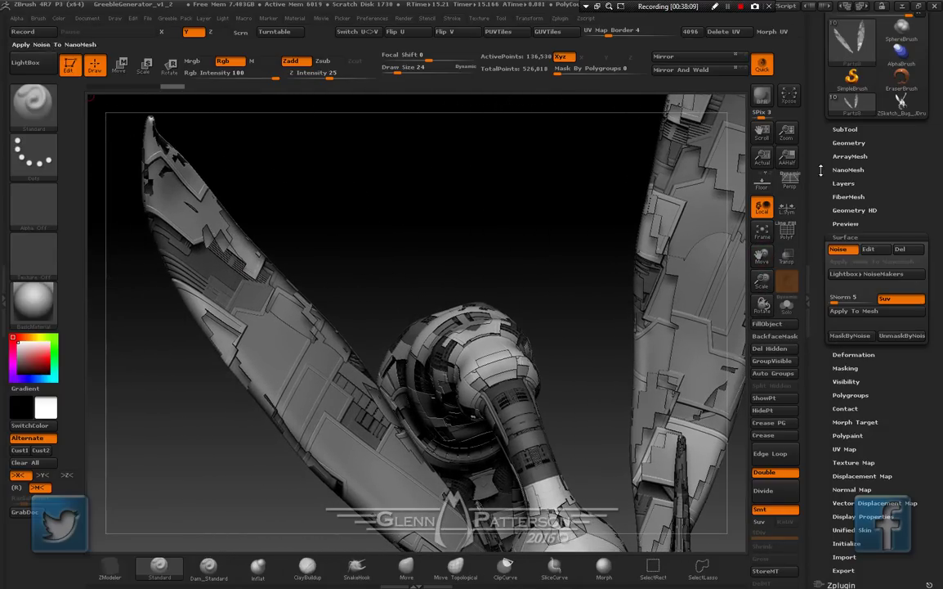
{"action": "left_click", "coordinate": [763, 97]}
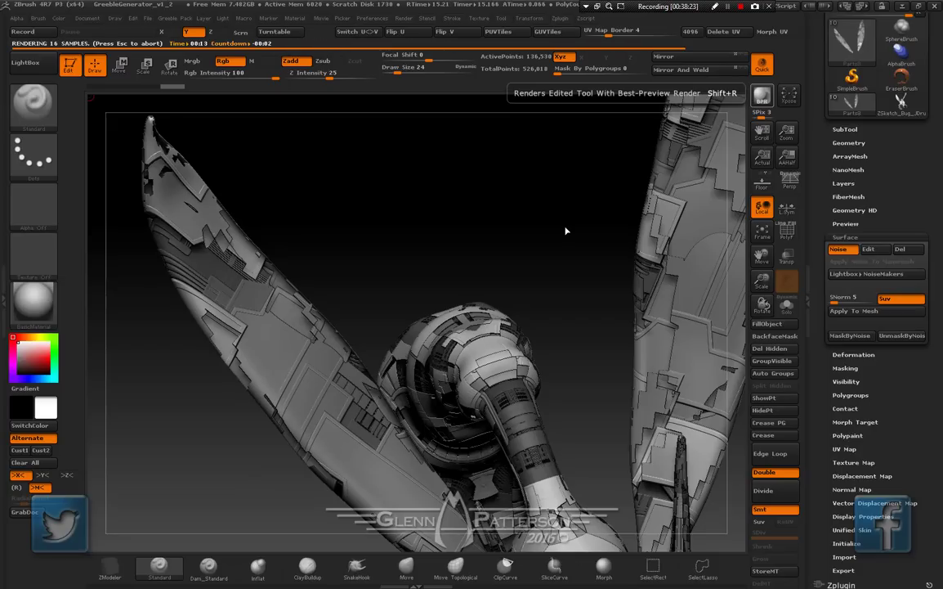
{"action": "left_click", "coordinate": [565, 229]}
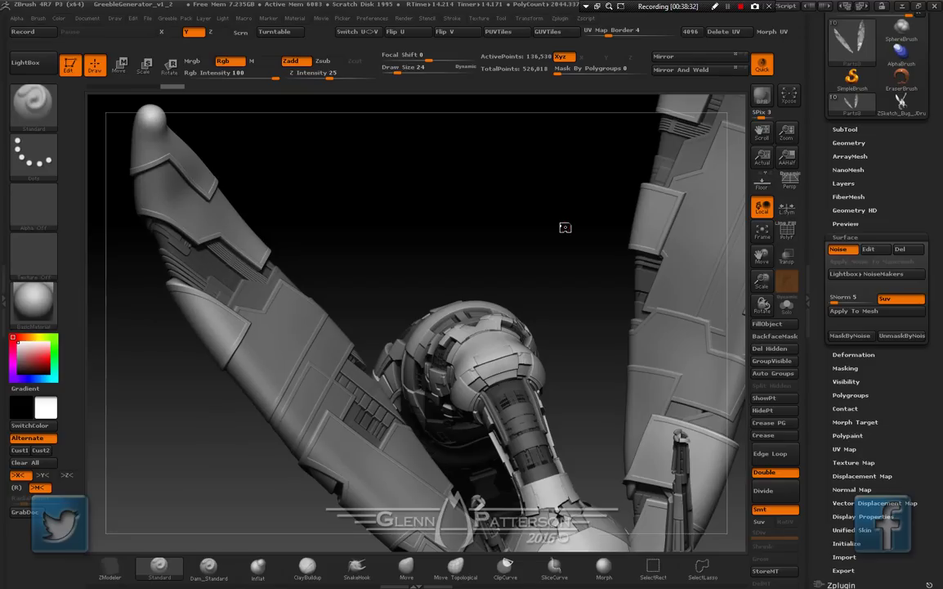
{"action": "left_click_drag", "start_coordinate": [531, 298], "coordinate": [556, 258]}
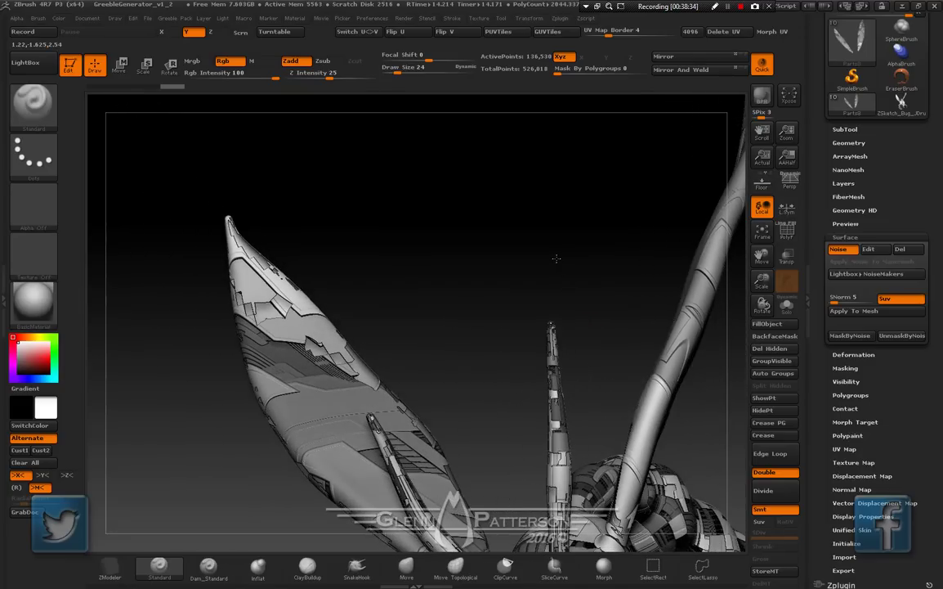
{"action": "left_click_drag", "start_coordinate": [687, 211], "coordinate": [680, 336]}
{"action": "left_click", "coordinate": [762, 233]}
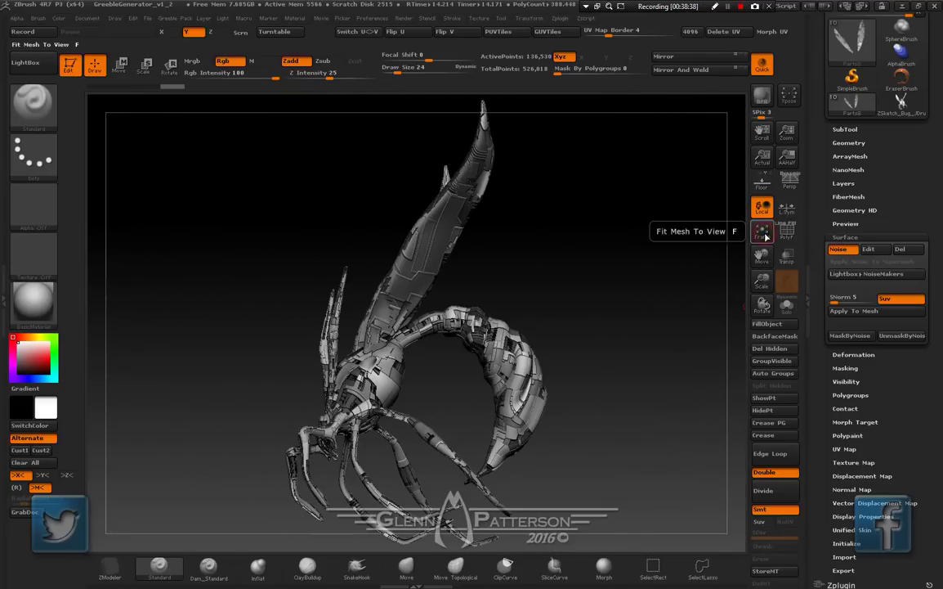
{"action": "left_click_drag", "start_coordinate": [615, 301], "coordinate": [644, 317]}
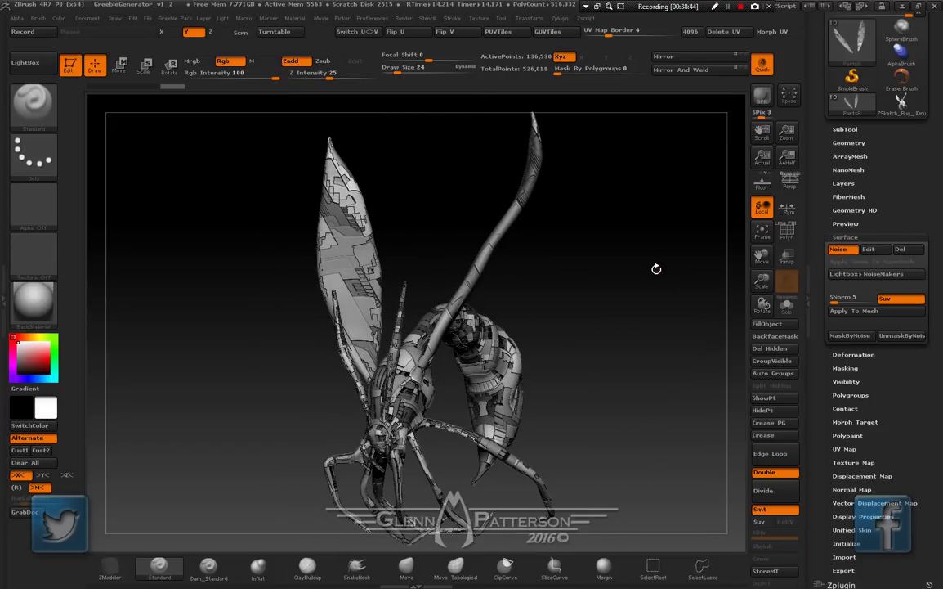
Select the ZBUG-LOW subtool and save the tool as ZBUG-LOW.ztl in the DEMO_ZBUG folder, replacing the existing file
{"action": "key", "text": "n"}
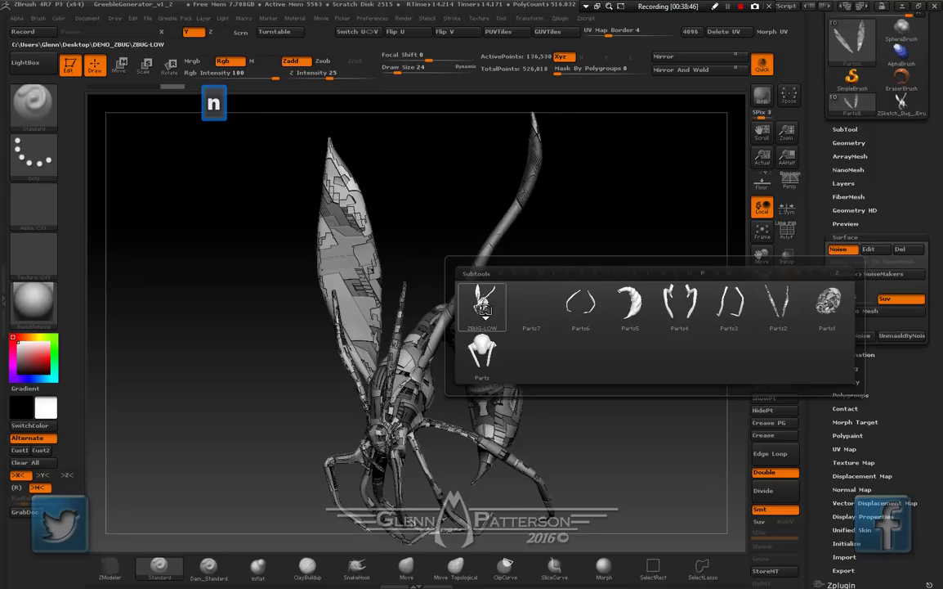
{"action": "left_click", "coordinate": [485, 309]}
{"action": "left_click_drag", "start_coordinate": [939, 154], "coordinate": [939, 254]}
{"action": "left_click", "coordinate": [894, 64]}
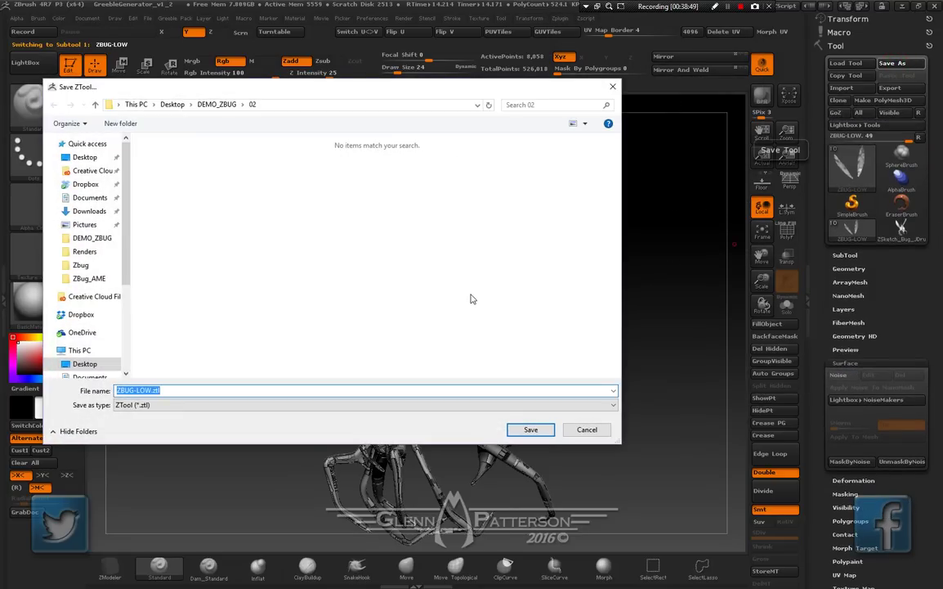
{"action": "left_click", "coordinate": [218, 104]}
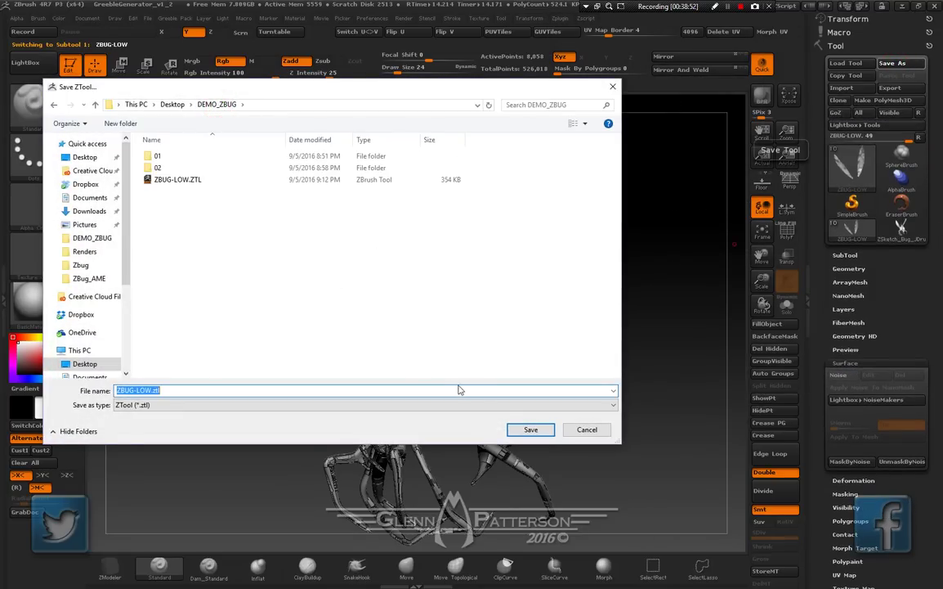
{"action": "left_click", "coordinate": [518, 430]}
{"action": "left_click", "coordinate": [503, 293]}
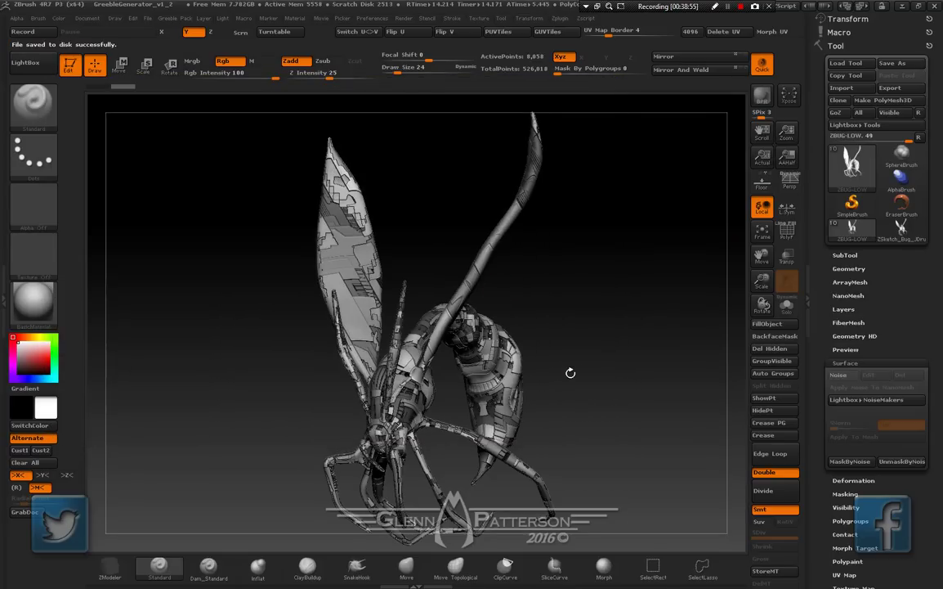
{"action": "left_click_drag", "start_coordinate": [561, 415], "coordinate": [648, 251]}
{"action": "key", "text": "F9"}
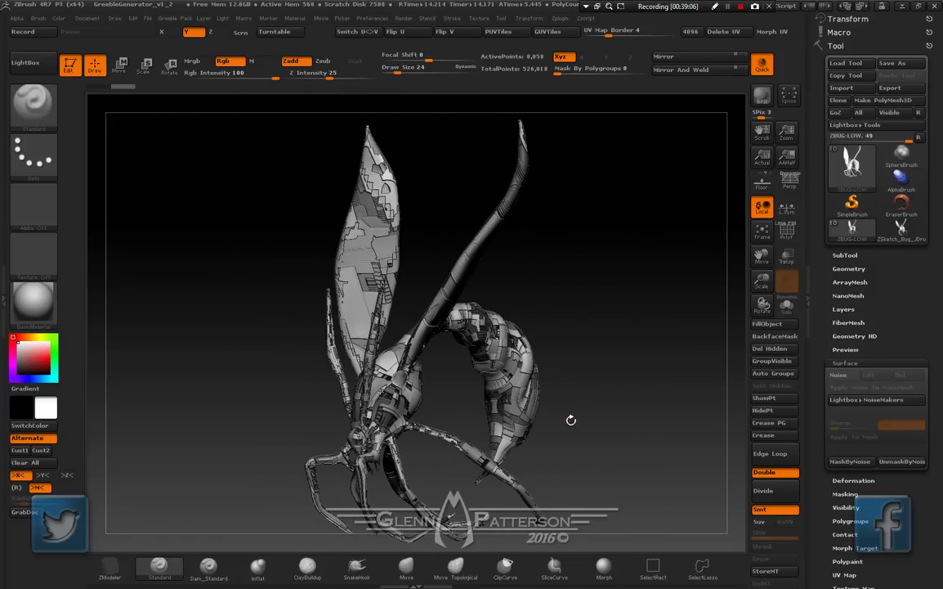
{"action": "left_click_drag", "start_coordinate": [602, 434], "coordinate": [594, 396]}
{"action": "left_click_drag", "start_coordinate": [612, 306], "coordinate": [622, 354]}
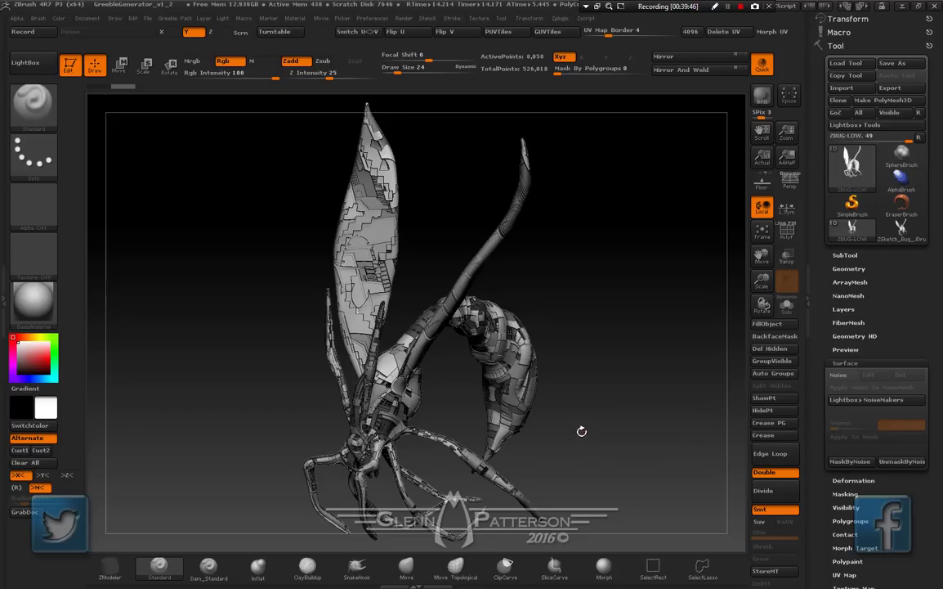
{"action": "left_click_drag", "start_coordinate": [581, 431], "coordinate": [564, 399]}
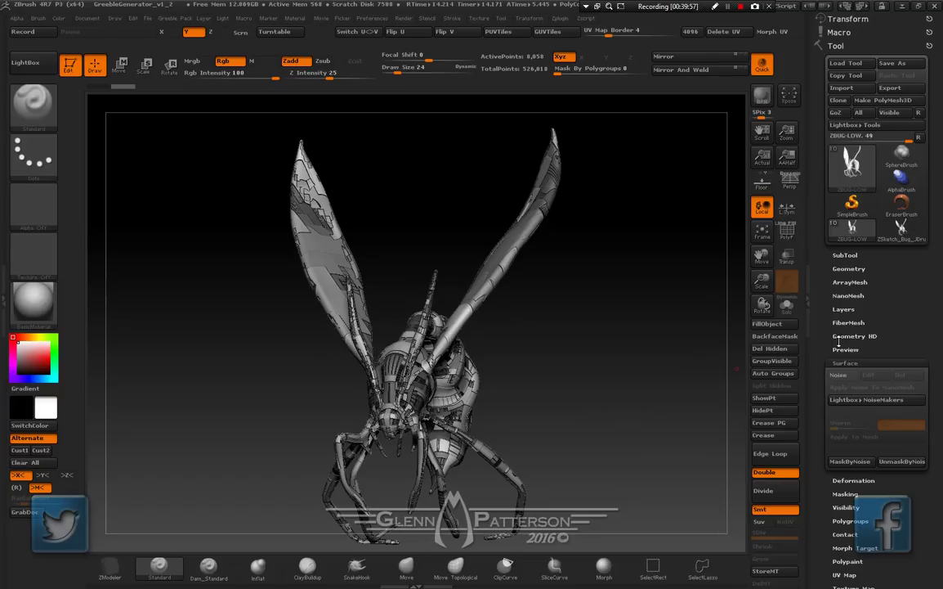
Expand the Geometry and Decimation Master settings
{"action": "left_click", "coordinate": [854, 268]}
{"action": "left_click_drag", "start_coordinate": [939, 344], "coordinate": [931, 170]}
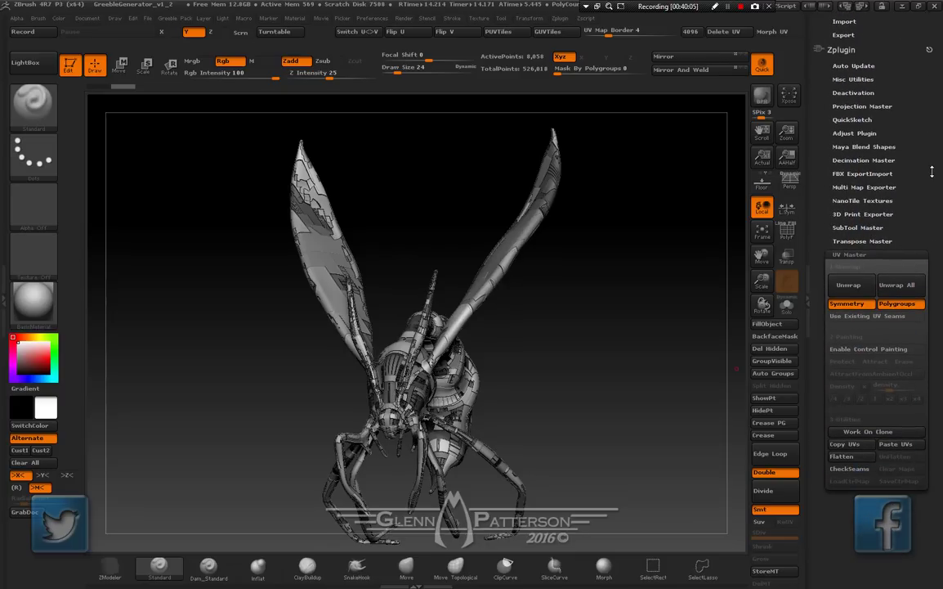
{"action": "left_click", "coordinate": [850, 159]}
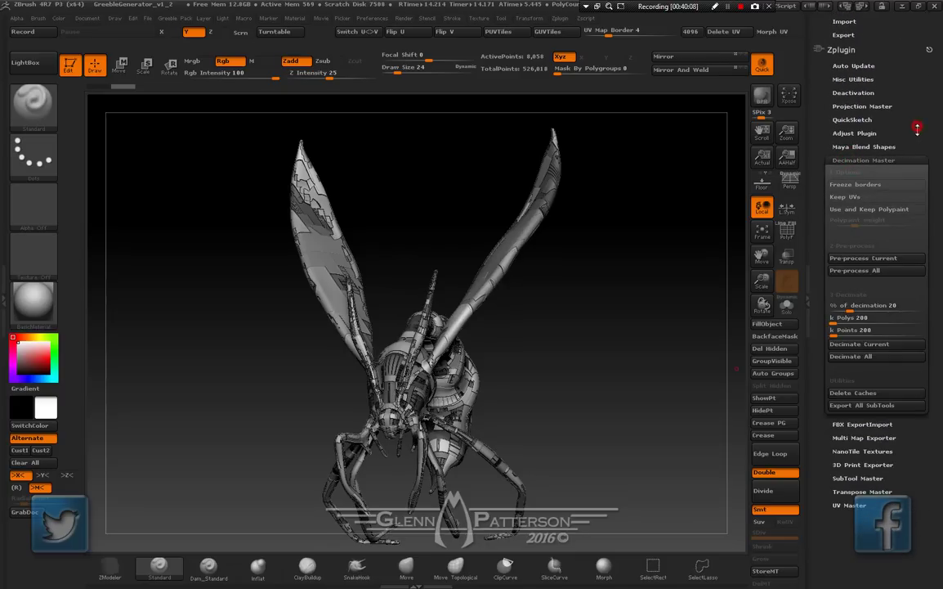
{"action": "left_click_drag", "start_coordinate": [918, 128], "coordinate": [910, 303]}
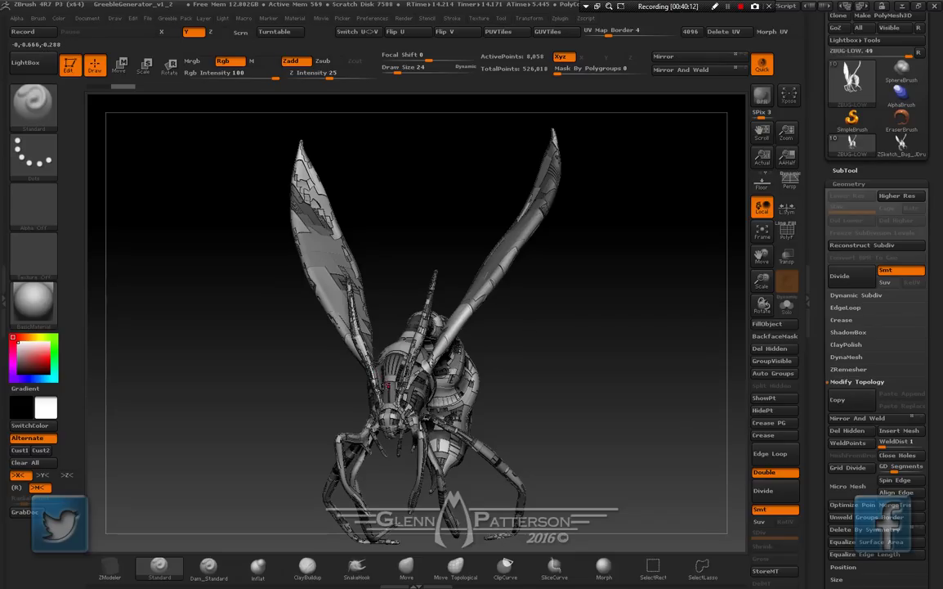
Isolate the Parts1 thorax subtool in Solo mode and convert its BPR surface noise to real geometry
{"action": "left_click", "coordinate": [351, 350], "text": "alt"}
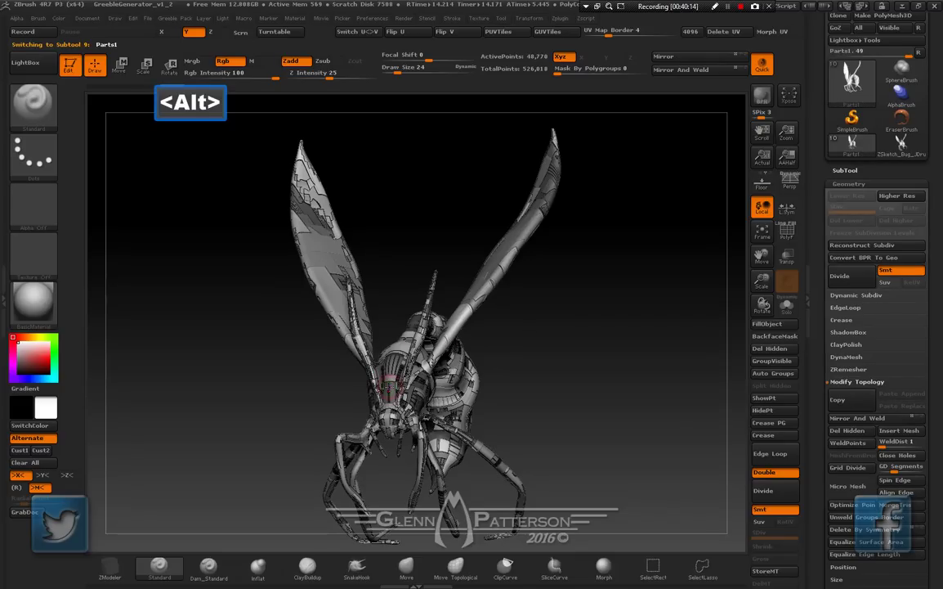
{"action": "left_click", "coordinate": [762, 235]}
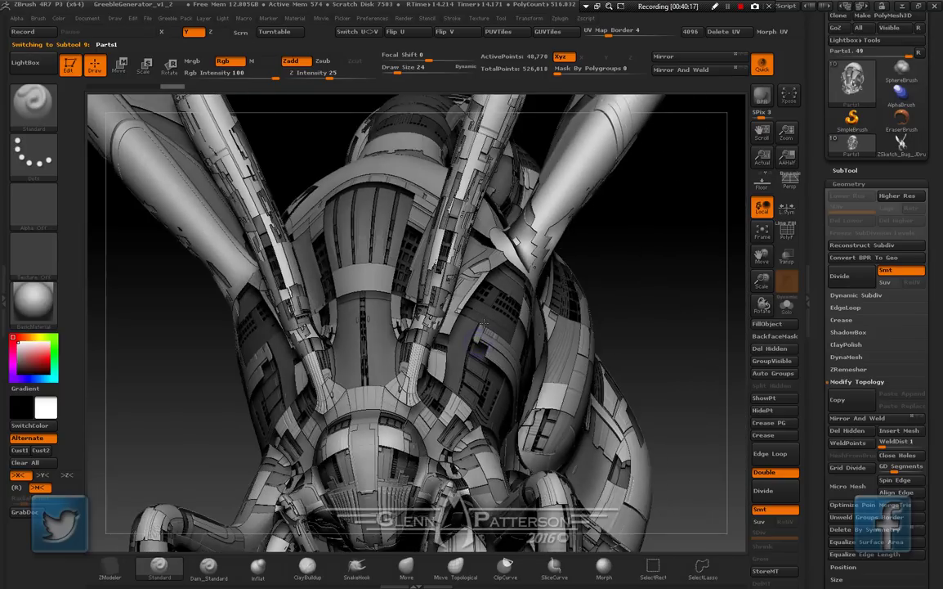
{"action": "left_click", "coordinate": [786, 306]}
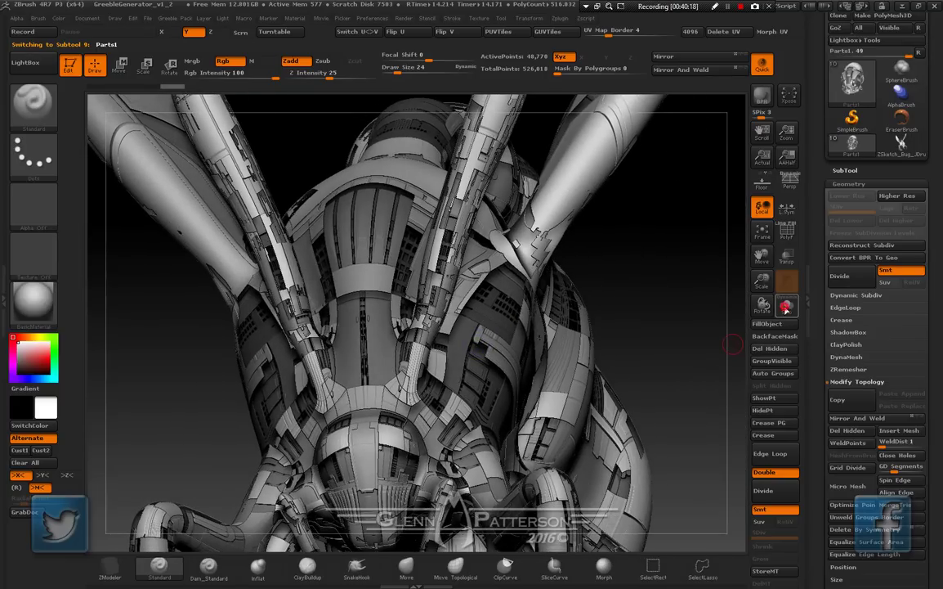
{"action": "left_click_drag", "start_coordinate": [689, 327], "coordinate": [621, 360]}
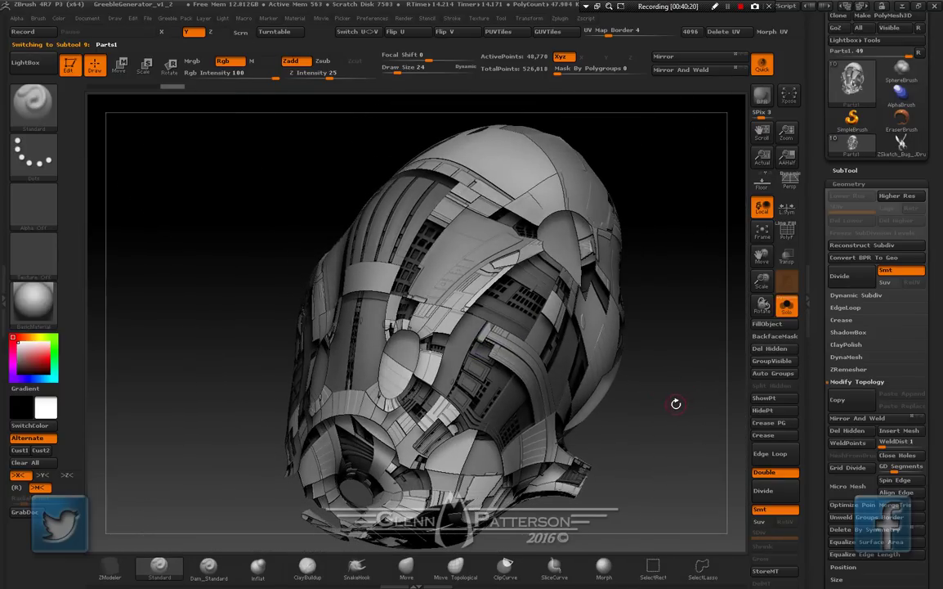
{"action": "left_click", "coordinate": [859, 258]}
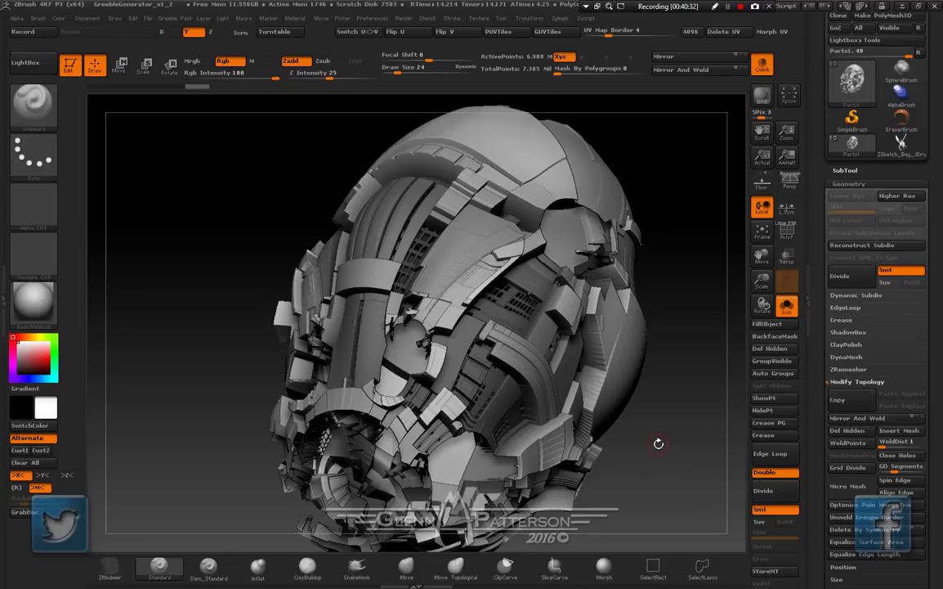
{"action": "mouse_move", "coordinate": [659, 443]}
{"action": "left_mouse_down"}
{"action": "mouse_move", "coordinate": [621, 405]}
{"action": "mouse_move", "coordinate": [596, 425]}
{"action": "mouse_move", "coordinate": [656, 471]}
{"action": "mouse_move", "coordinate": [590, 458]}
{"action": "mouse_move", "coordinate": [556, 437]}
{"action": "mouse_move", "coordinate": [646, 449]}
{"action": "left_mouse_up"}
{"action": "left_click_drag", "start_coordinate": [584, 320], "coordinate": [656, 446]}
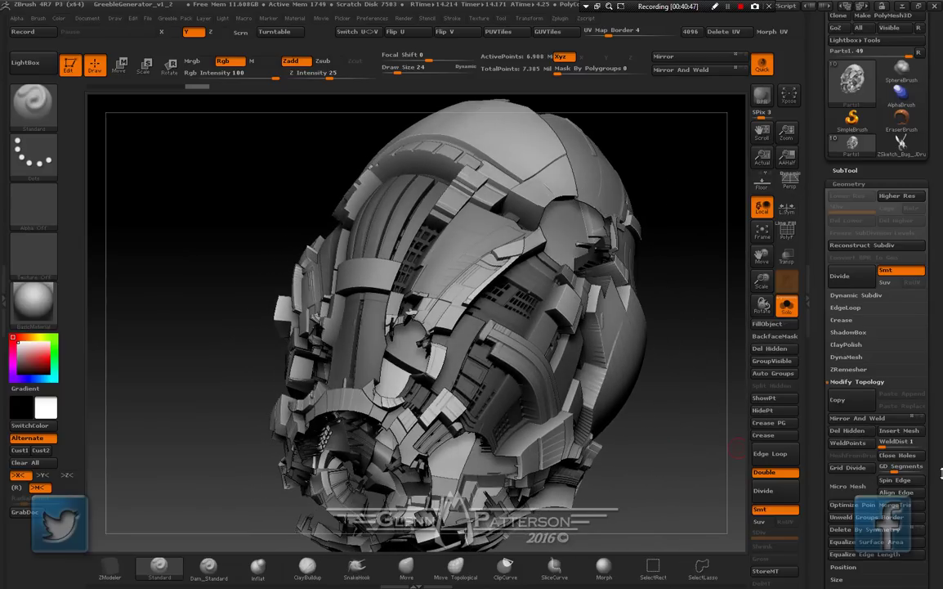
Pre-process the converted Parts1 thorax mesh in Decimation Master
{"action": "left_click_drag", "start_coordinate": [938, 475], "coordinate": [940, 325]}
{"action": "scroll", "coordinate": [939, 325], "scroll_direction": "down", "scroll_amount": 3}
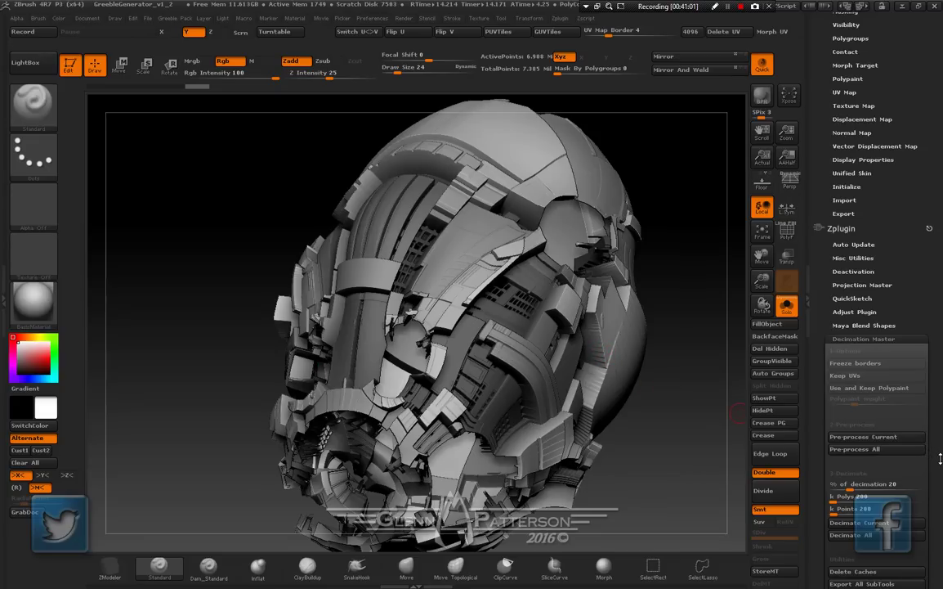
{"action": "left_click_drag", "start_coordinate": [940, 459], "coordinate": [940, 411]}
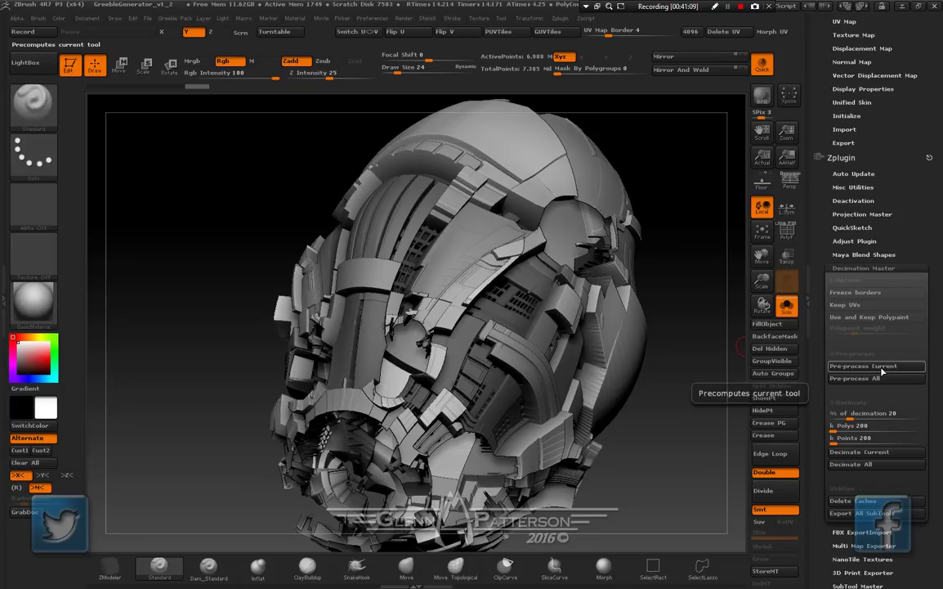
{"action": "left_click", "coordinate": [862, 319]}
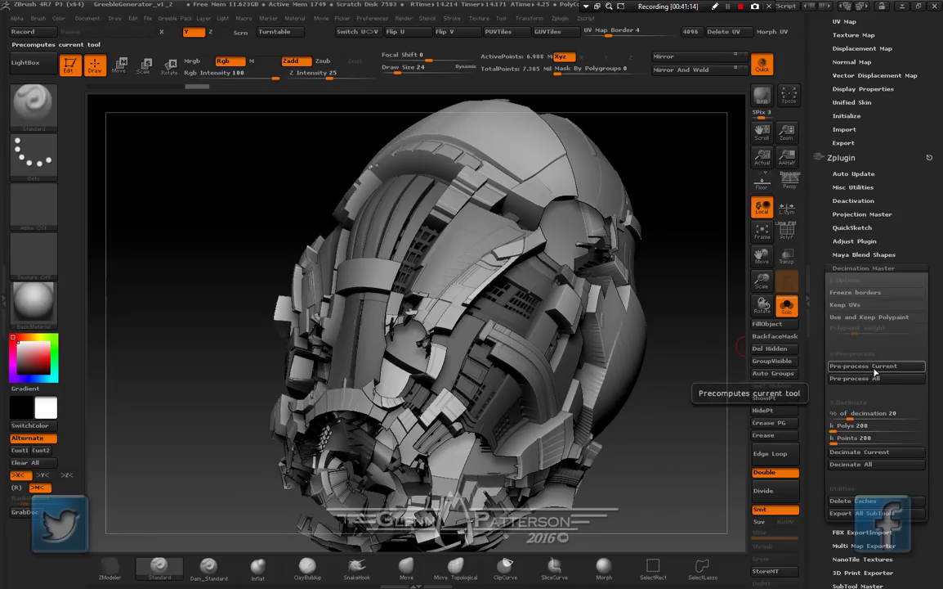
{"action": "left_click", "coordinate": [873, 366]}
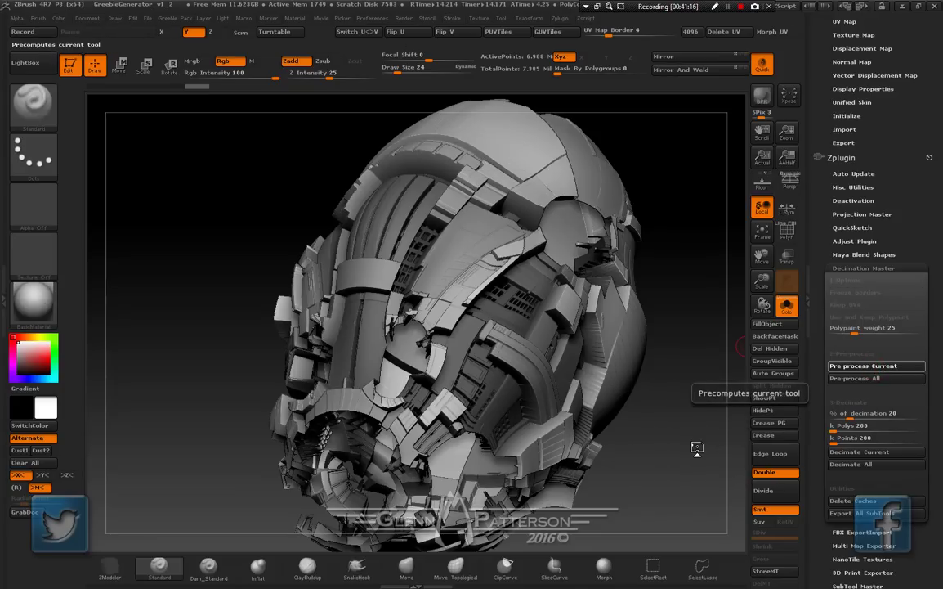
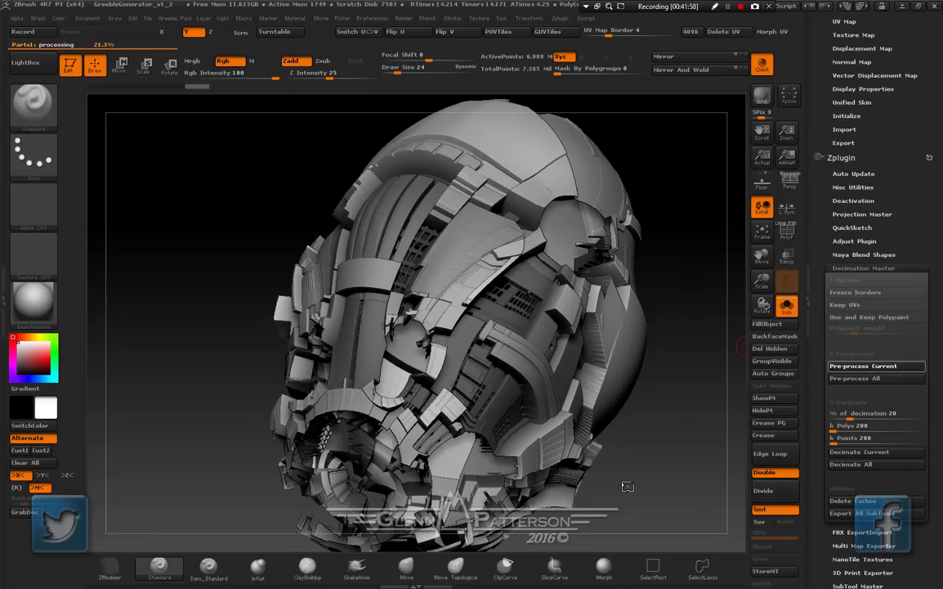
Decimate the pre-processed Parts1 thorax mesh at 20 percent and display its polyframe
{"action": "key", "text": "F9"}
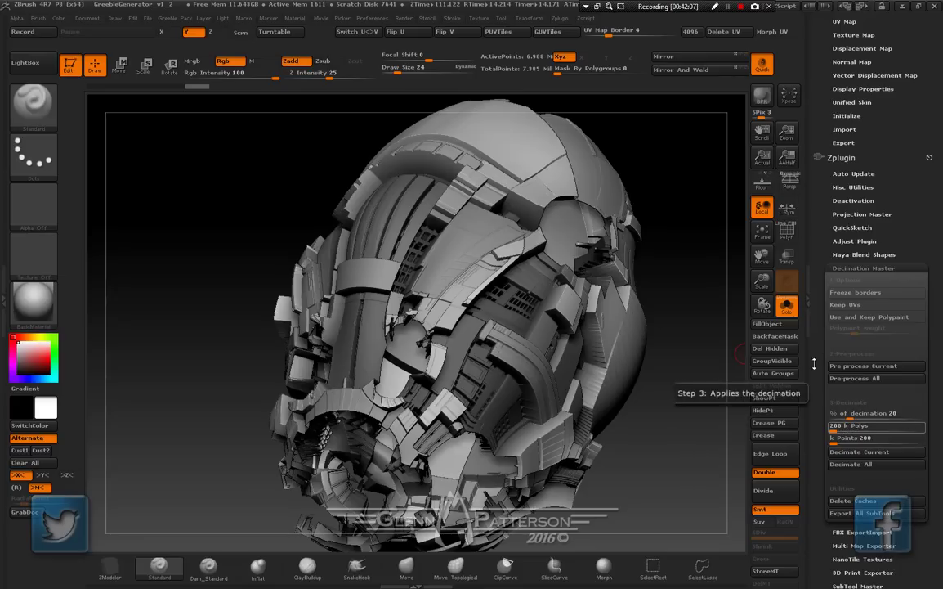
{"action": "left_click", "coordinate": [856, 456]}
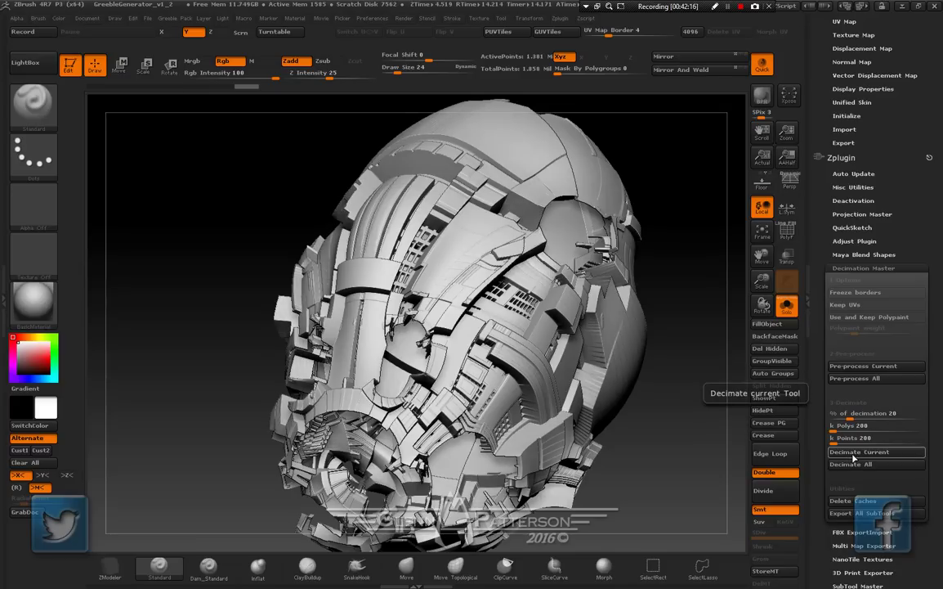
{"action": "mouse_move", "coordinate": [659, 444]}
{"action": "left_mouse_down"}
{"action": "mouse_move", "coordinate": [605, 409]}
{"action": "mouse_move", "coordinate": [610, 433]}
{"action": "mouse_move", "coordinate": [619, 427]}
{"action": "mouse_move", "coordinate": [613, 414]}
{"action": "mouse_move", "coordinate": [631, 417]}
{"action": "mouse_move", "coordinate": [712, 463]}
{"action": "mouse_move", "coordinate": [572, 409]}
{"action": "left_mouse_up"}
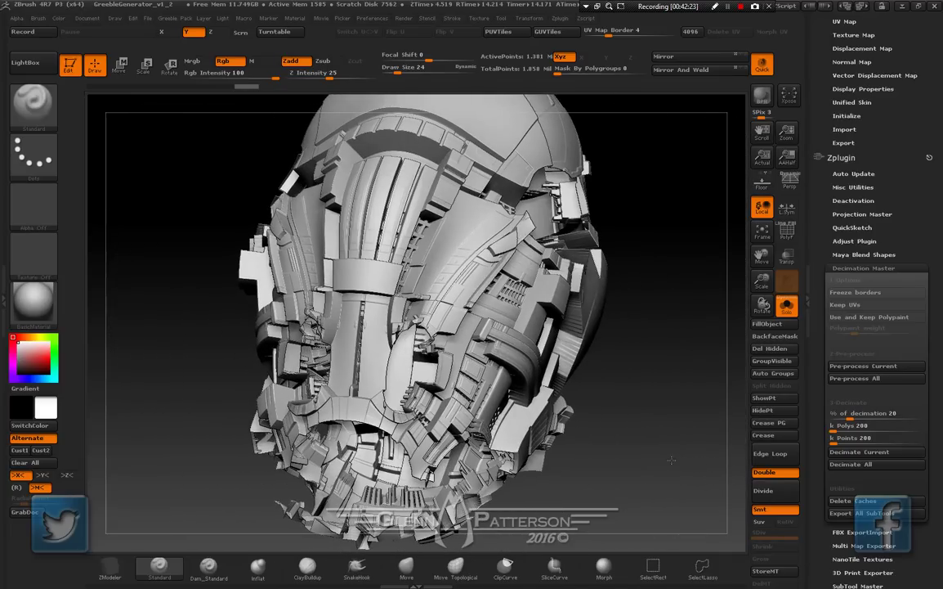
{"action": "left_click", "coordinate": [788, 235]}
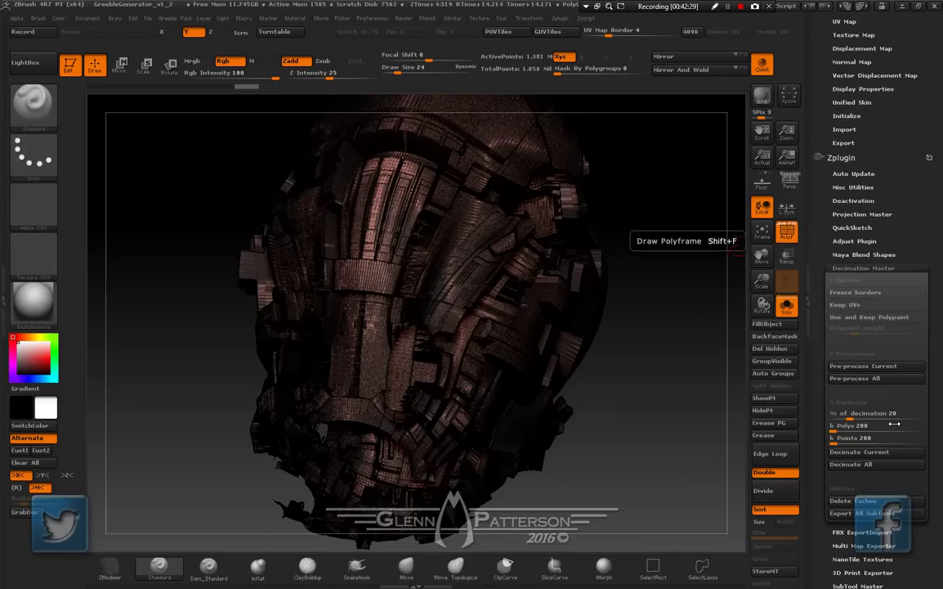
Decimate the Parts1 thorax mesh to 100 k polys and hide its polyframe
{"action": "left_click", "coordinate": [845, 426]}
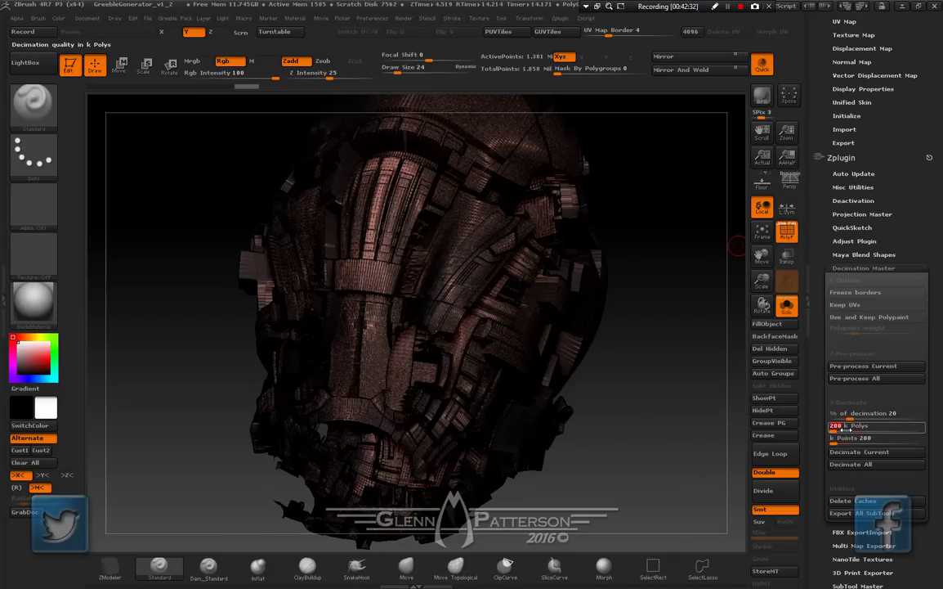
{"action": "type", "text": "100"}
{"action": "key", "text": "Return"}
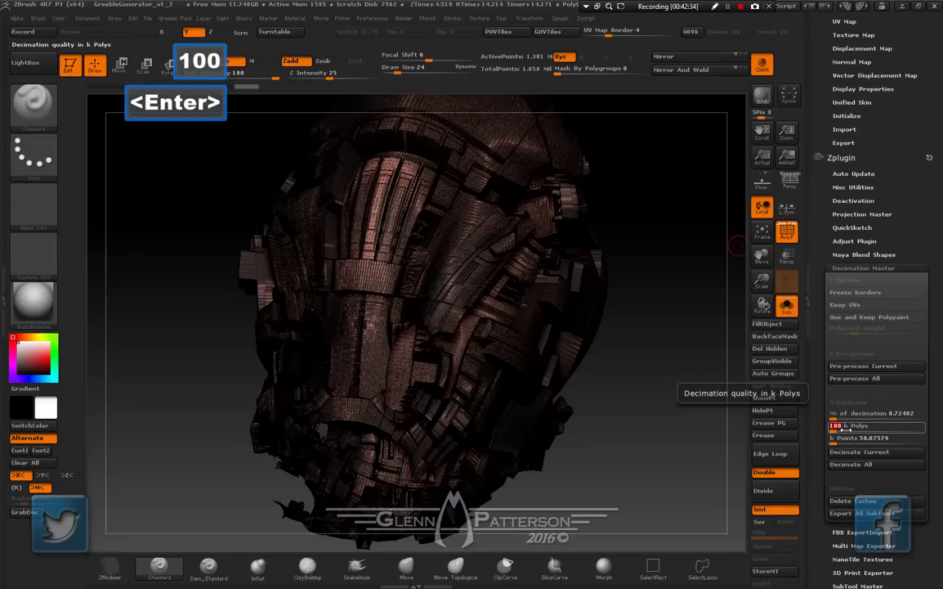
{"action": "left_click", "coordinate": [852, 452]}
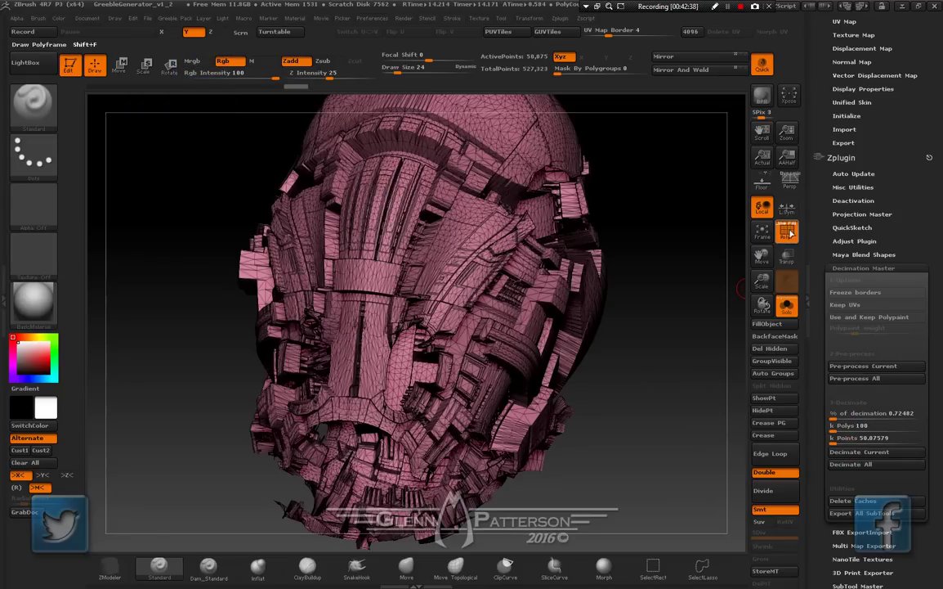
{"action": "left_click", "coordinate": [785, 235]}
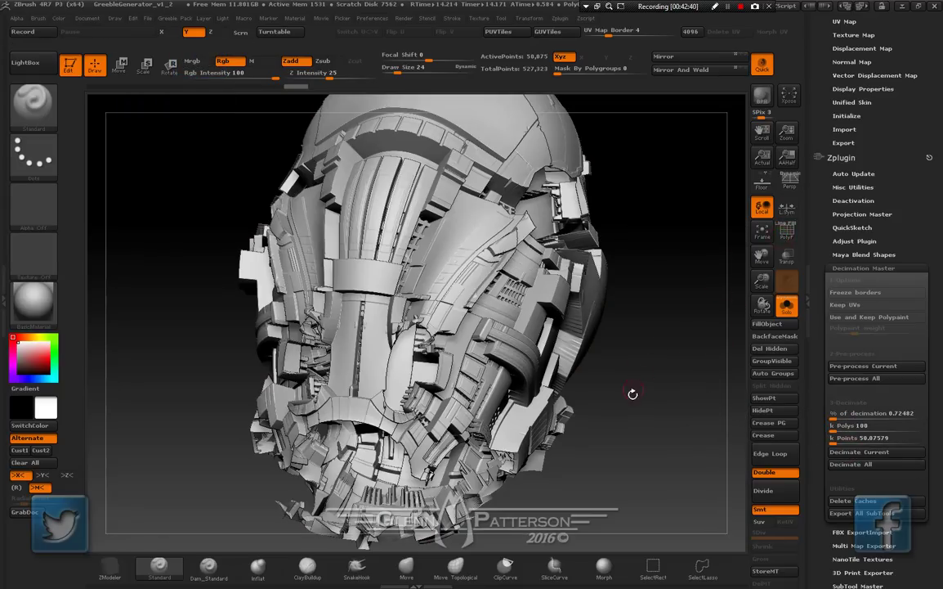
{"action": "left_click_drag", "start_coordinate": [636, 439], "coordinate": [541, 270]}
{"action": "left_click_drag", "start_coordinate": [539, 417], "coordinate": [383, 307]}
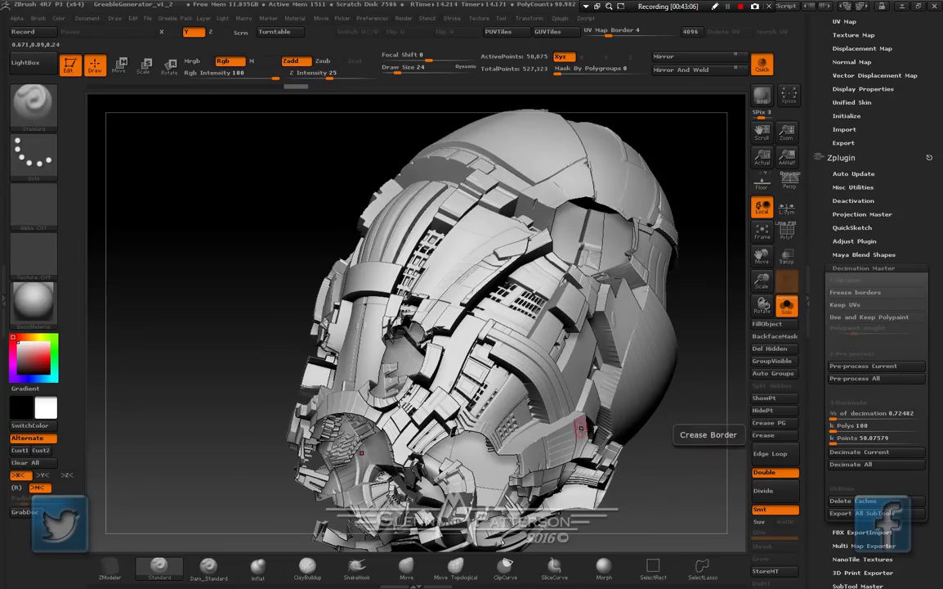
{"action": "mouse_move", "coordinate": [663, 458]}
{"action": "left_mouse_down", "text": "shift"}
{"action": "mouse_move", "coordinate": [694, 463]}
{"action": "mouse_move", "coordinate": [668, 344]}
{"action": "mouse_move", "coordinate": [664, 466]}
{"action": "mouse_move", "coordinate": [691, 440]}
{"action": "mouse_move", "coordinate": [609, 386]}
{"action": "mouse_move", "coordinate": [551, 333]}
{"action": "left_mouse_up", "text": "shift"}
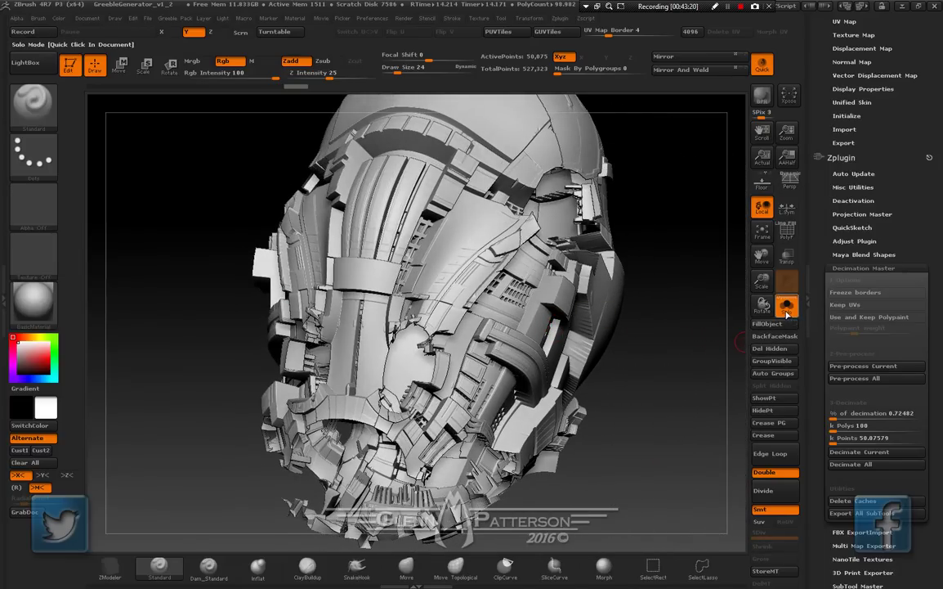
Leave Solo mode, select the Parts5 abdomen subtool, and isolate it framed in the view
{"action": "left_click", "coordinate": [786, 310]}
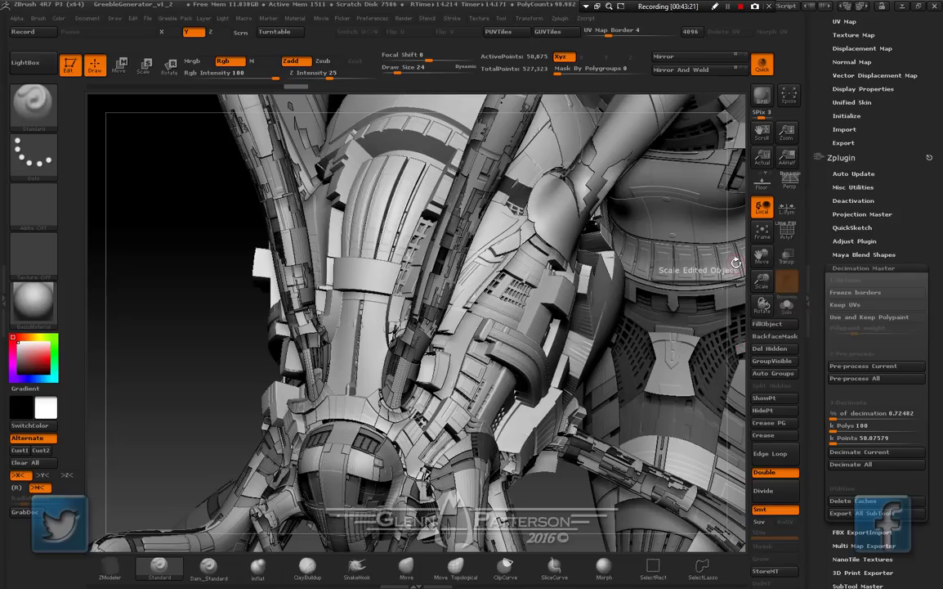
{"action": "left_click_drag", "start_coordinate": [761, 256], "coordinate": [525, 335]}
{"action": "key", "text": "alt"}
{"action": "left_click", "coordinate": [527, 333], "text": "alt"}
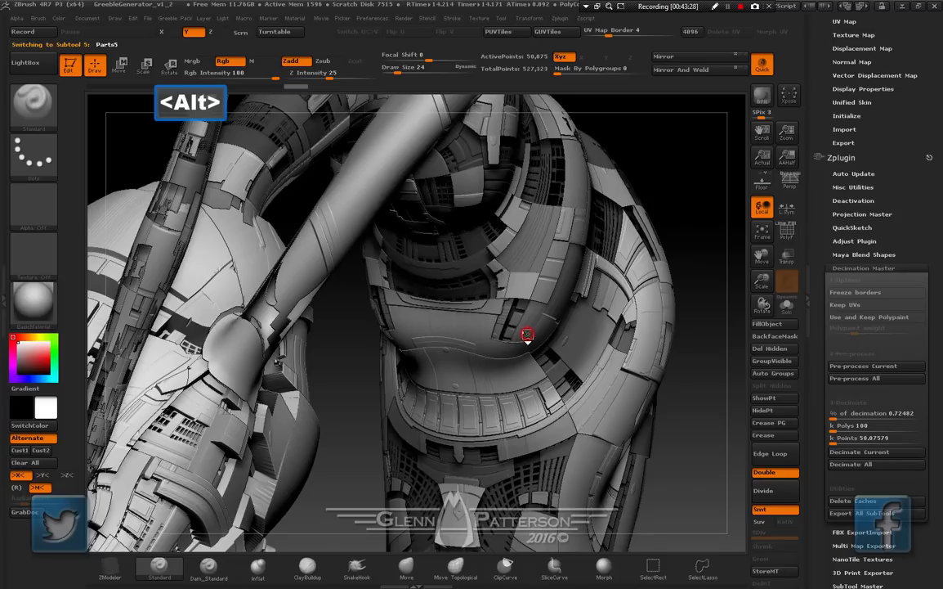
{"action": "left_click", "coordinate": [786, 307]}
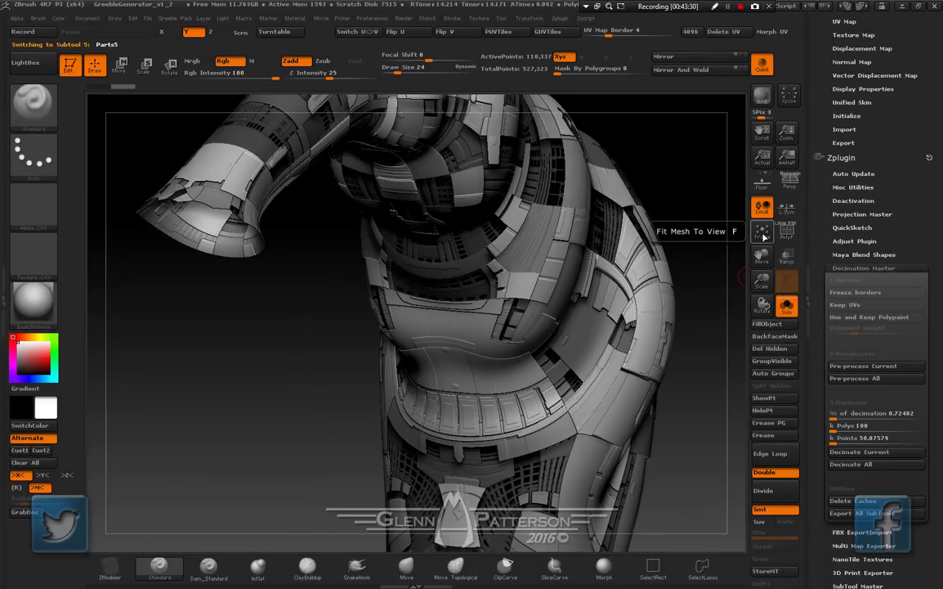
{"action": "left_click", "coordinate": [763, 235]}
{"action": "left_click", "coordinate": [763, 235]}
{"action": "left_click_drag", "start_coordinate": [627, 338], "coordinate": [614, 353]}
Convert the Parts5 abdomen's BPR surface noise to real geometry and pre-process the mesh in Decimation Master
{"action": "scroll", "coordinate": [892, 172], "scroll_direction": "up", "scroll_amount": 10}
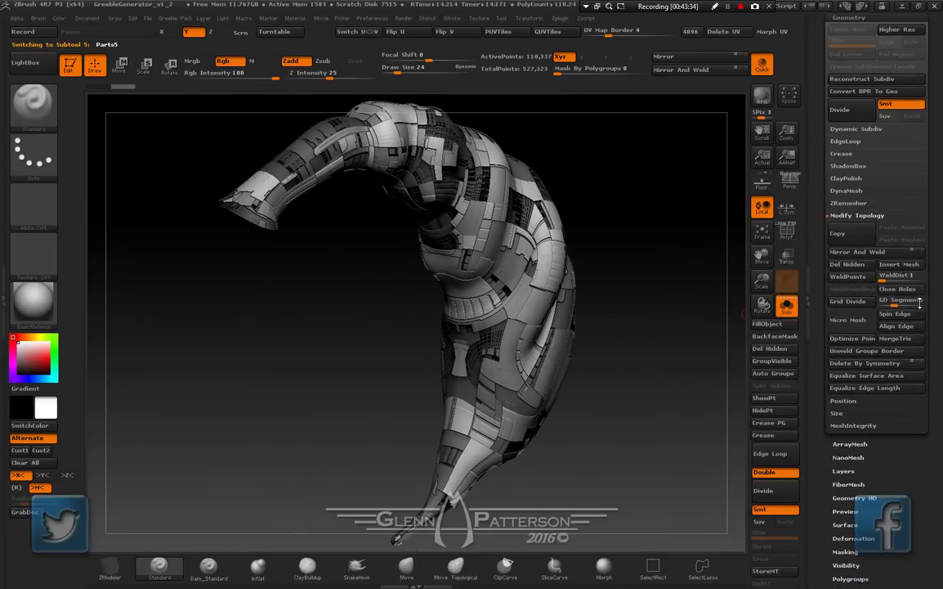
{"action": "left_click", "coordinate": [878, 134]}
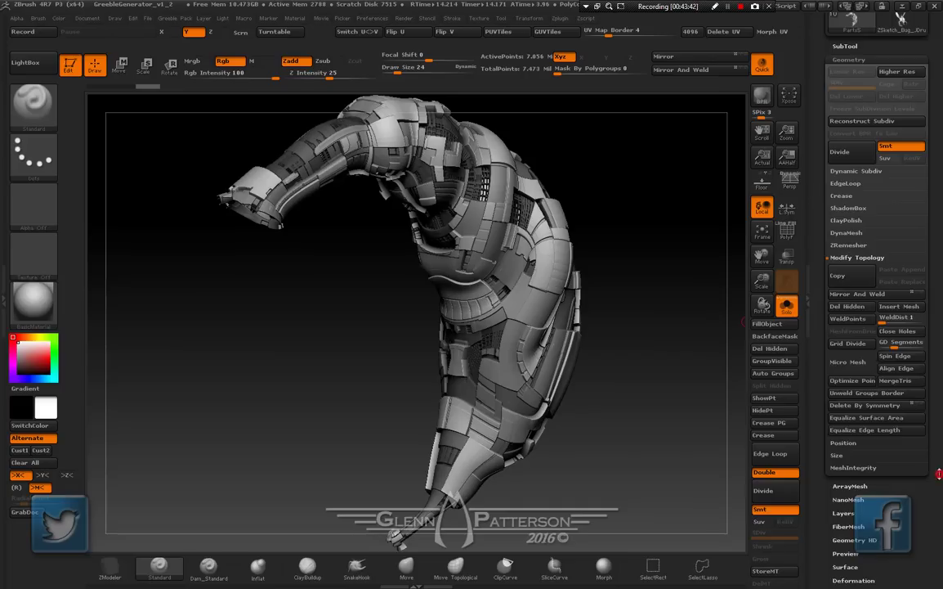
{"action": "left_click_drag", "start_coordinate": [939, 473], "coordinate": [921, 323]}
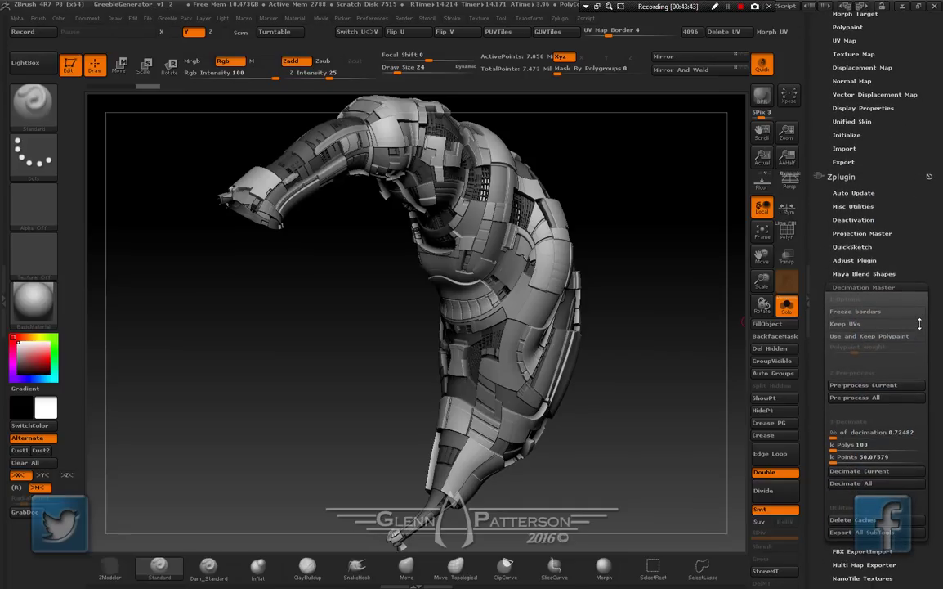
{"action": "left_click", "coordinate": [875, 387]}
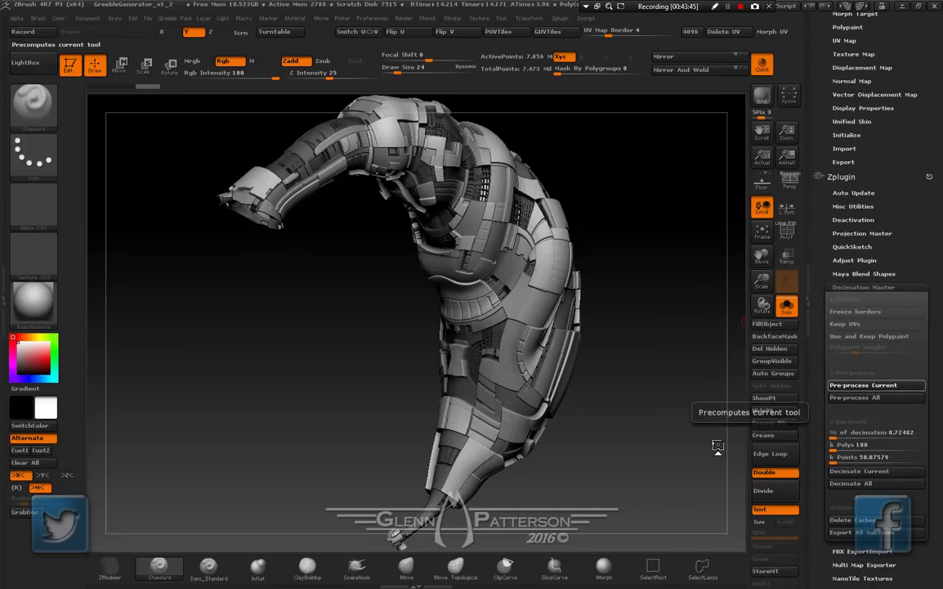
{"action": "key", "text": "F9"}
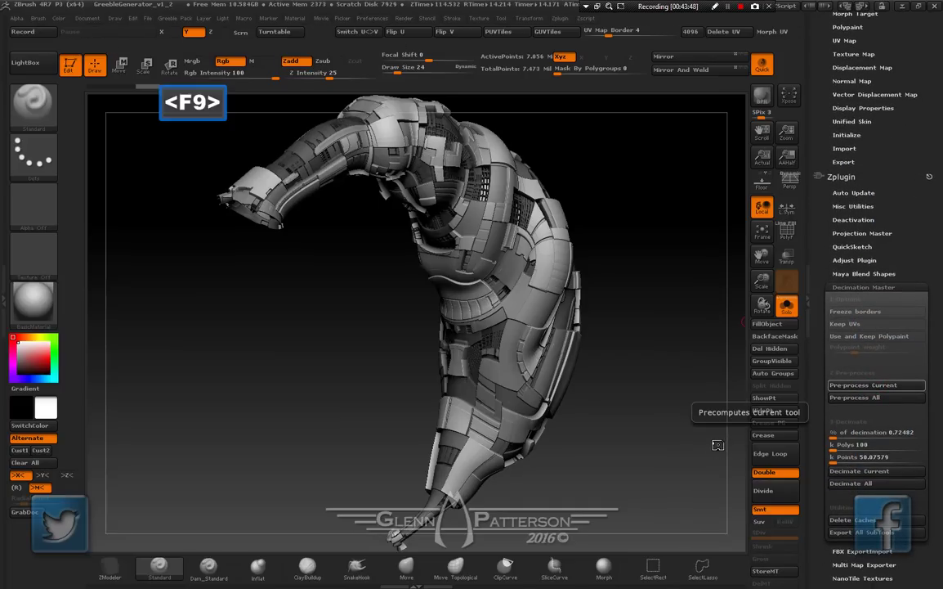
Decimate the Parts5 abdomen mesh to 125 k polys and check its topology with the polyframe
{"action": "left_click", "coordinate": [865, 445]}
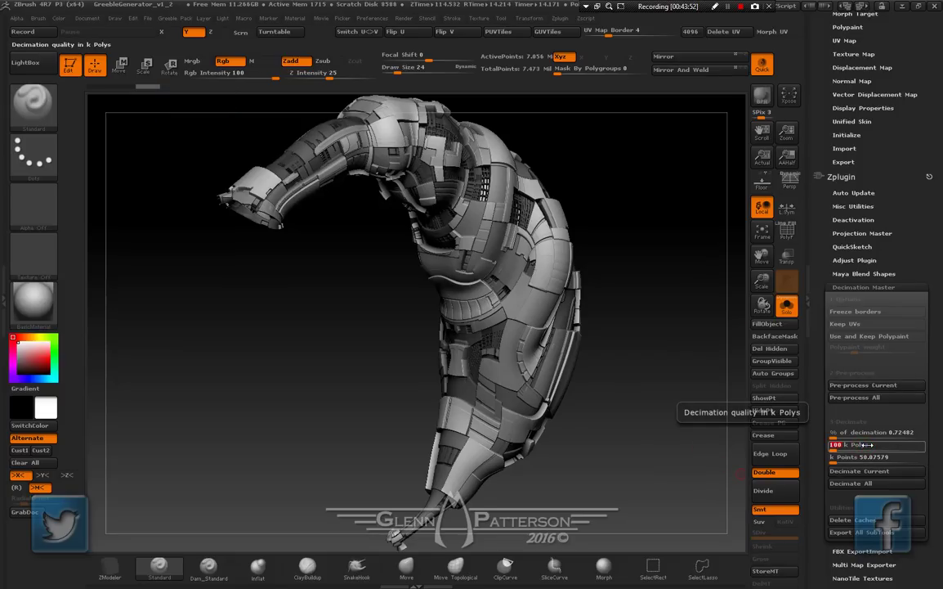
{"action": "type", "text": "125"}
{"action": "key", "text": "Return"}
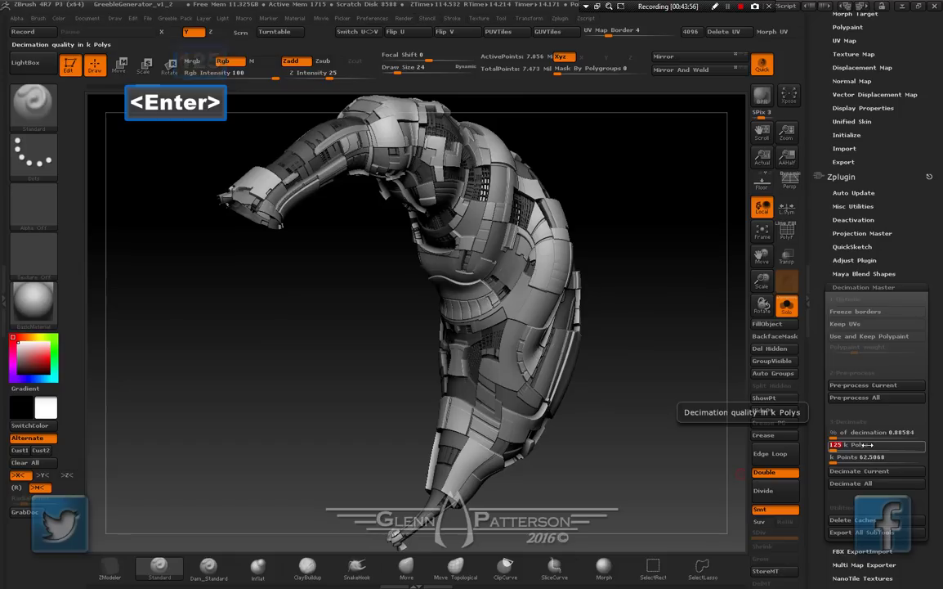
{"action": "left_click", "coordinate": [867, 473]}
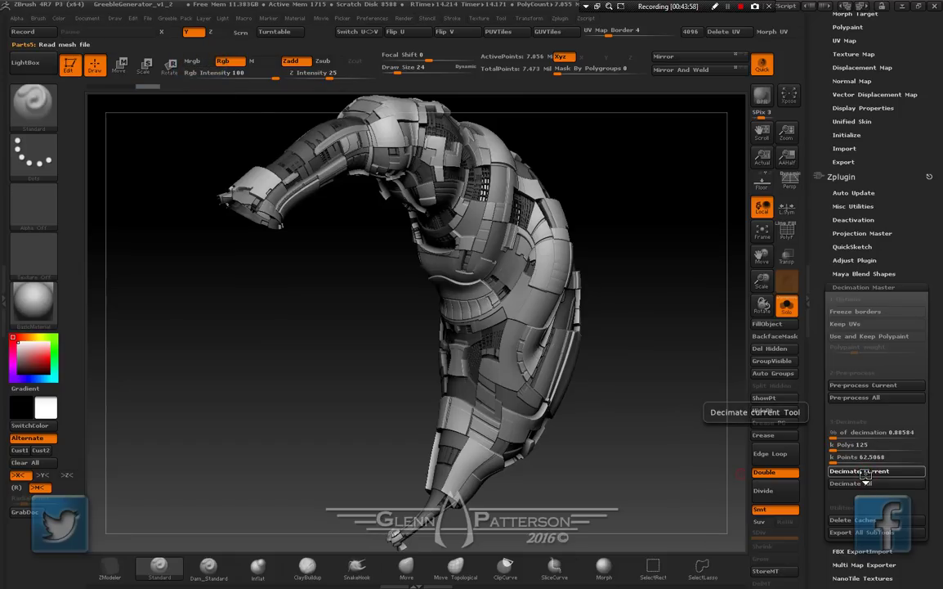
{"action": "left_click", "coordinate": [786, 235]}
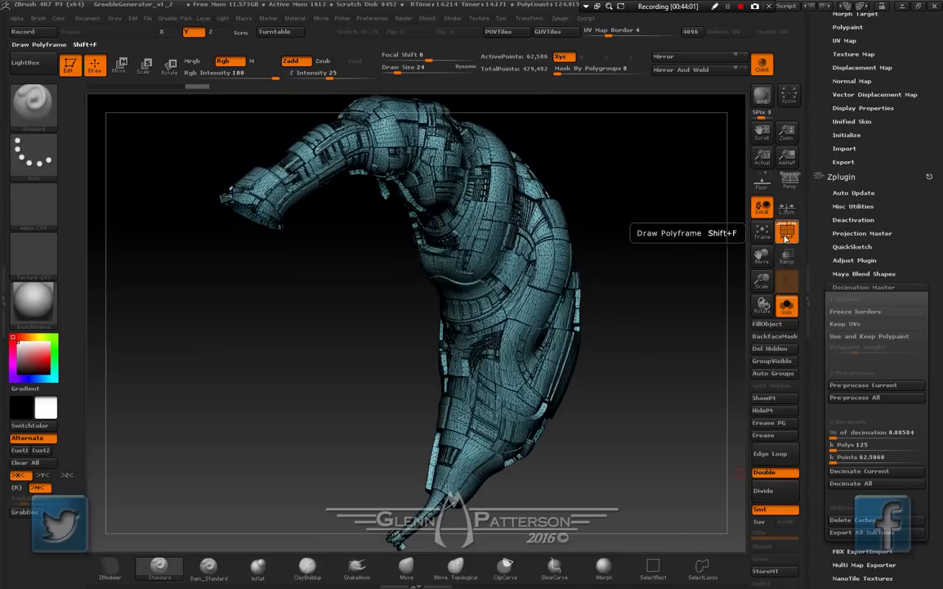
{"action": "left_click", "coordinate": [786, 236]}
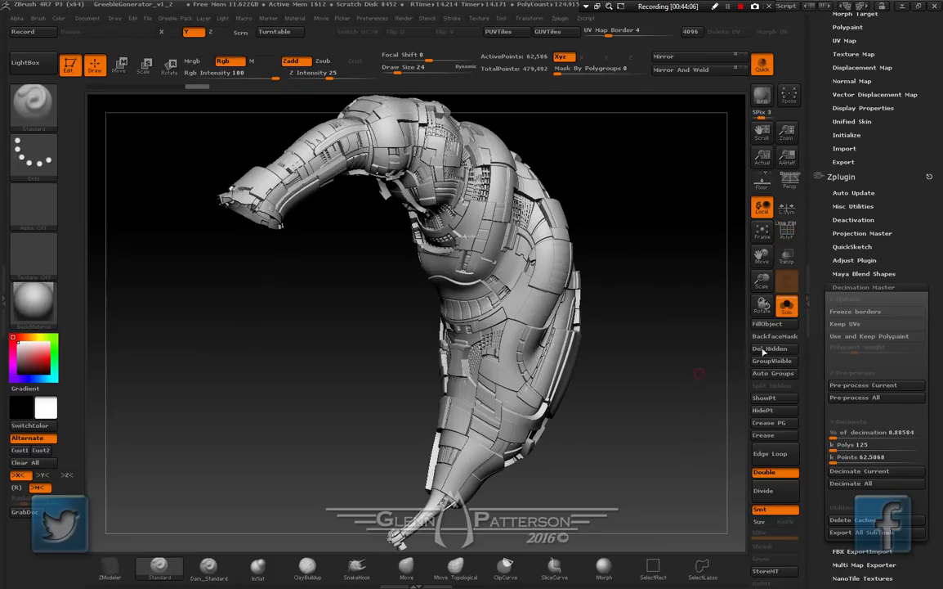
Leave Solo mode, select the bug's head subtool, Parts, and isolate it framed in the view
{"action": "left_click", "coordinate": [786, 308]}
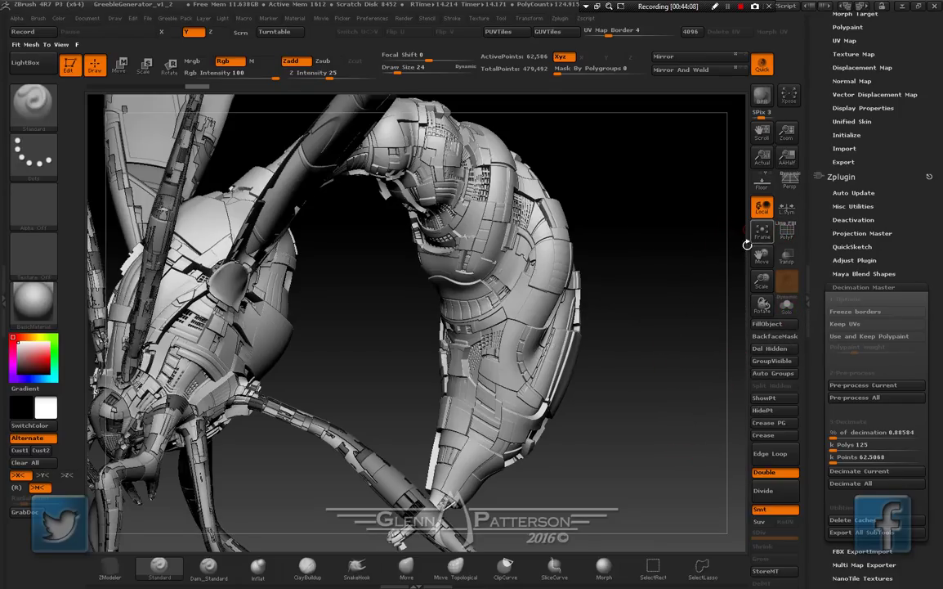
{"action": "mouse_move", "coordinate": [665, 350]}
{"action": "left_mouse_down"}
{"action": "mouse_move", "coordinate": [659, 404]}
{"action": "mouse_move", "coordinate": [708, 417]}
{"action": "mouse_move", "coordinate": [741, 290]}
{"action": "mouse_move", "coordinate": [796, 207]}
{"action": "mouse_move", "coordinate": [805, 223]}
{"action": "left_mouse_up"}
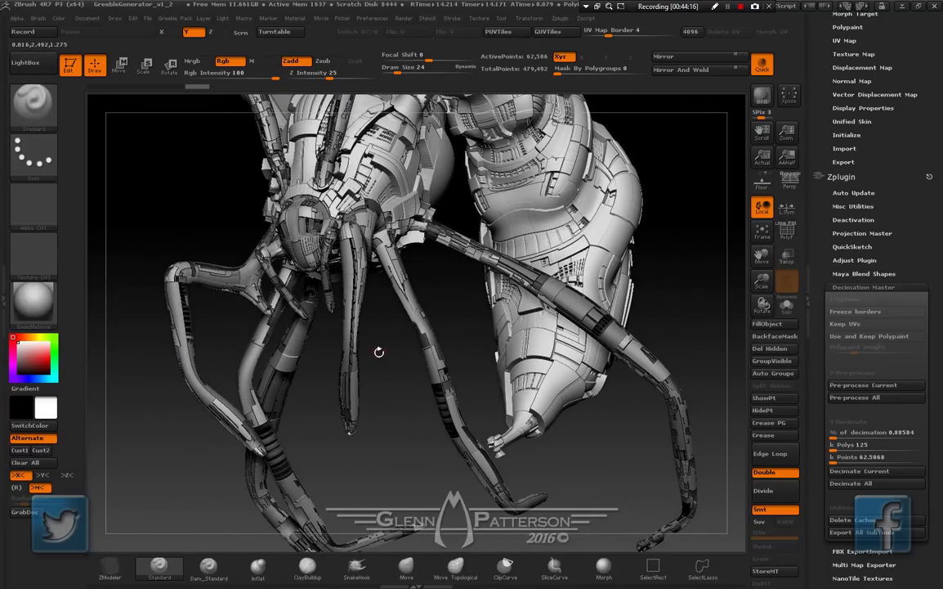
{"action": "left_click_drag", "start_coordinate": [379, 351], "coordinate": [367, 334]}
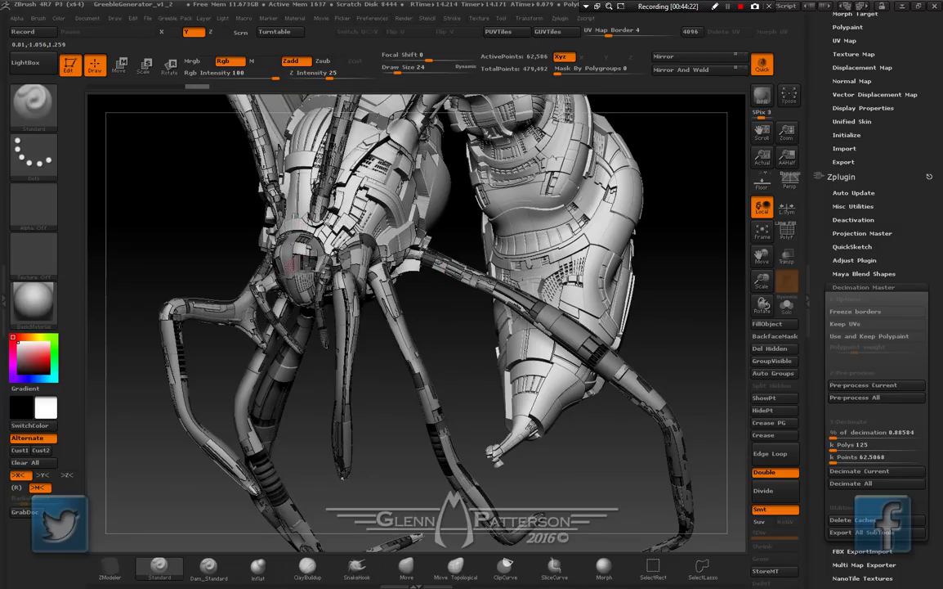
{"action": "left_click", "coordinate": [295, 261], "text": "alt"}
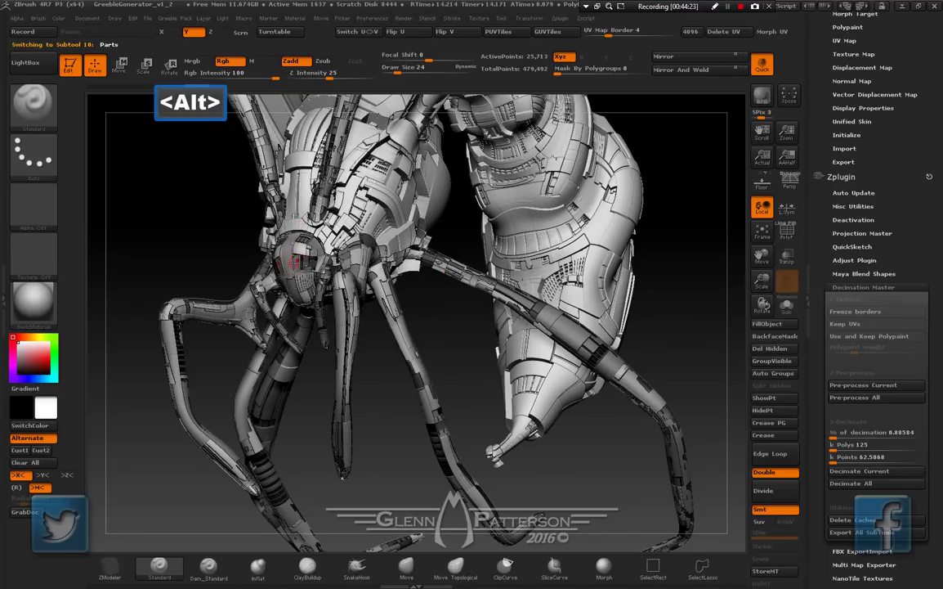
{"action": "left_click", "coordinate": [763, 242]}
{"action": "left_click", "coordinate": [764, 242]}
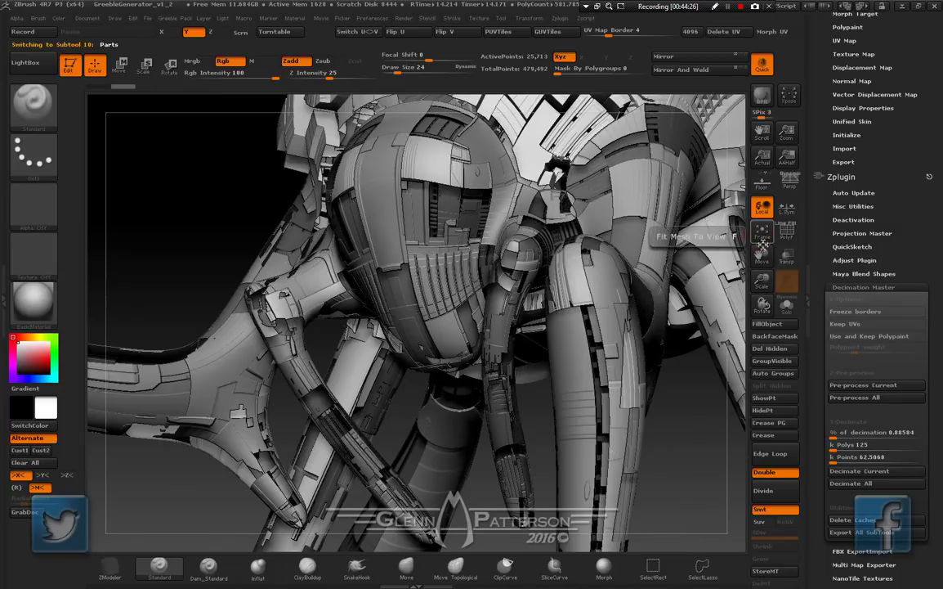
{"action": "left_click", "coordinate": [787, 305]}
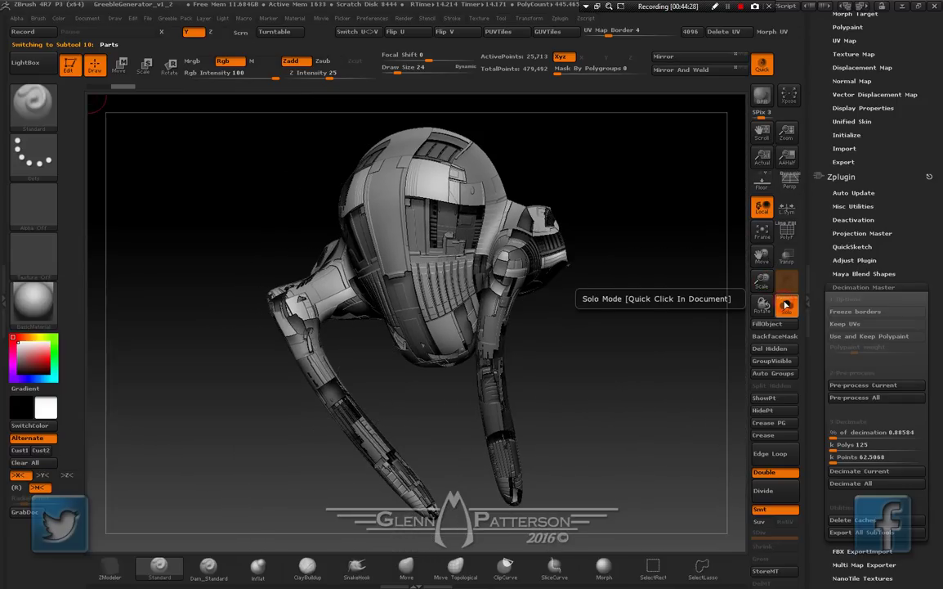
Convert the head subtool's BPR surface noise to real geometry and pre-process the mesh in Decimation Master
{"action": "left_click_drag", "start_coordinate": [939, 301], "coordinate": [939, 378]}
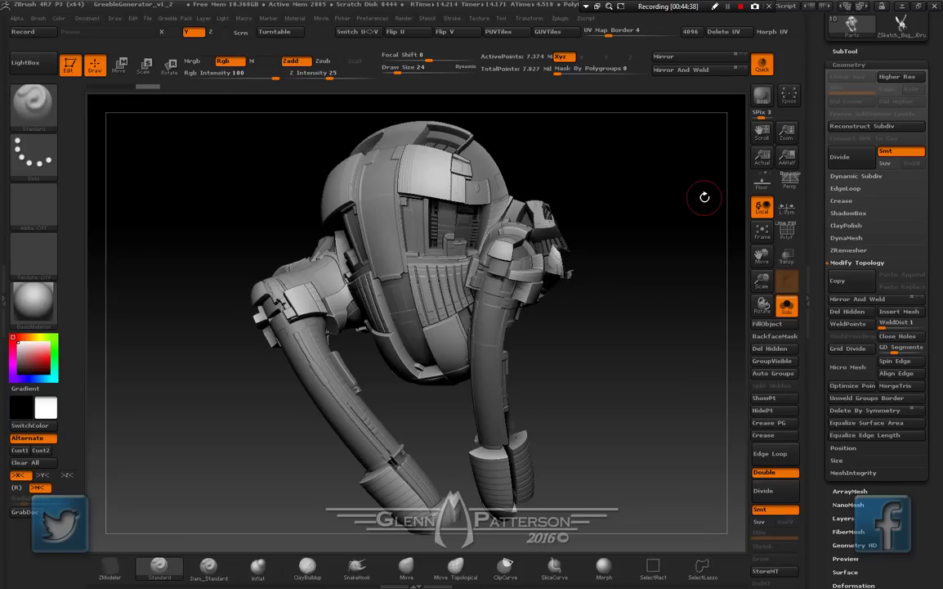
{"action": "scroll", "coordinate": [940, 90], "scroll_direction": "down", "scroll_amount": 15}
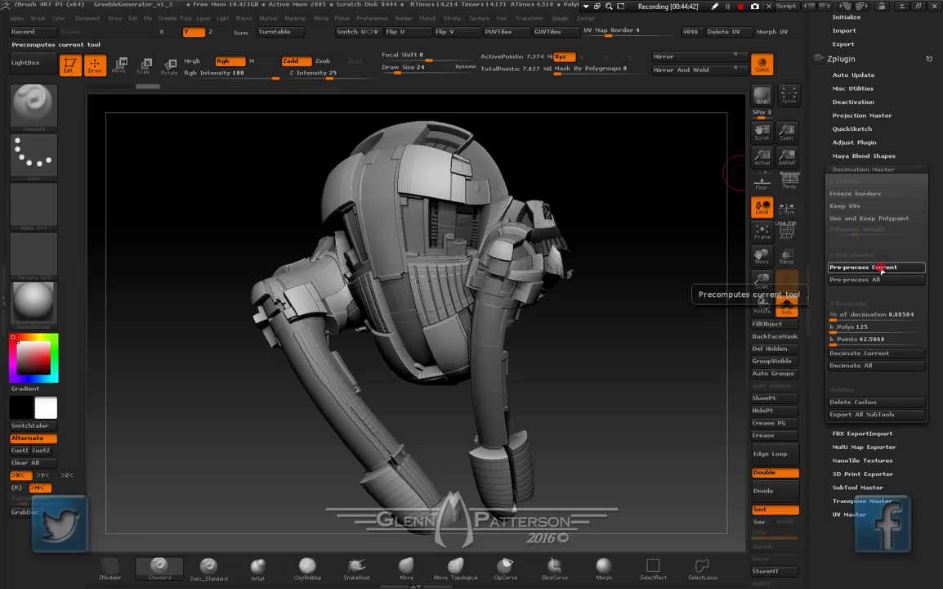
{"action": "key", "text": "F9"}
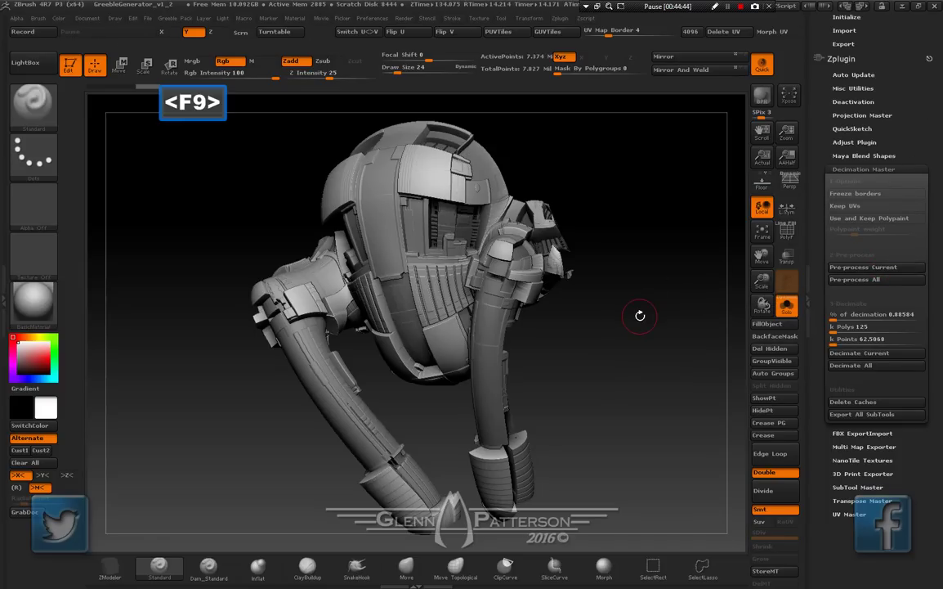
Decimate the bug's head mesh to 100 k polys and check its topology with the polyframe
{"action": "left_click", "coordinate": [861, 329]}
{"action": "type", "text": "100"}
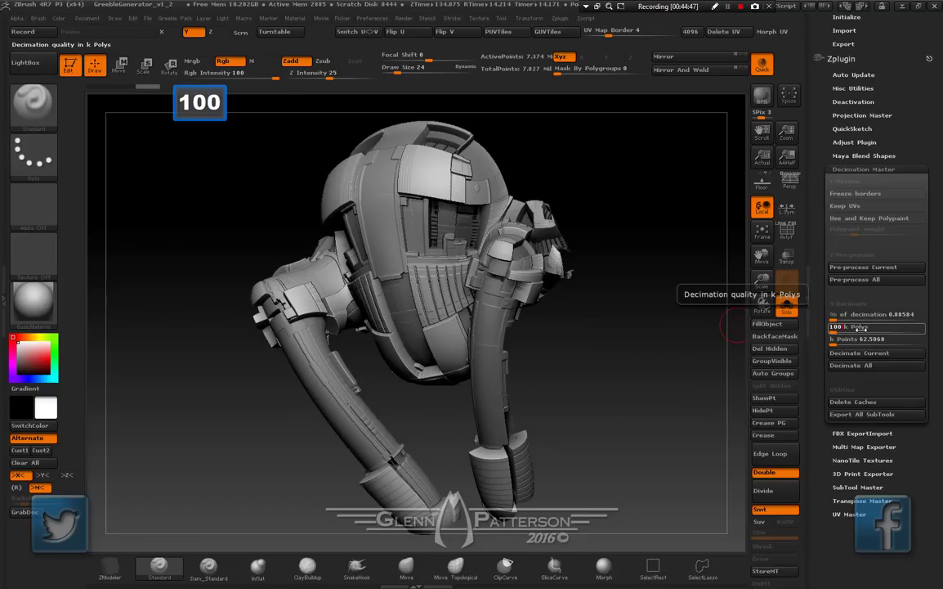
{"action": "key", "text": "Return"}
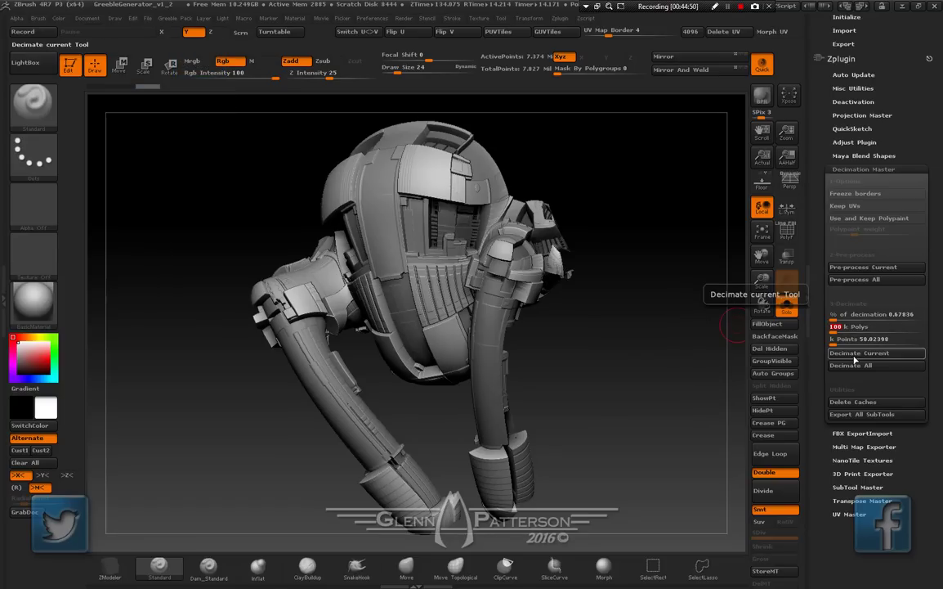
{"action": "left_click", "coordinate": [854, 357]}
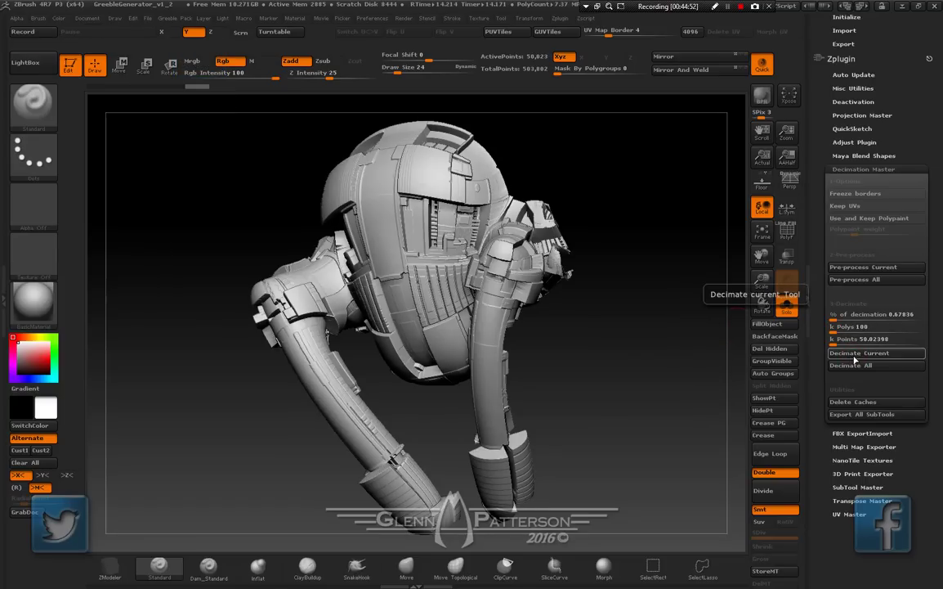
{"action": "left_click", "coordinate": [787, 235]}
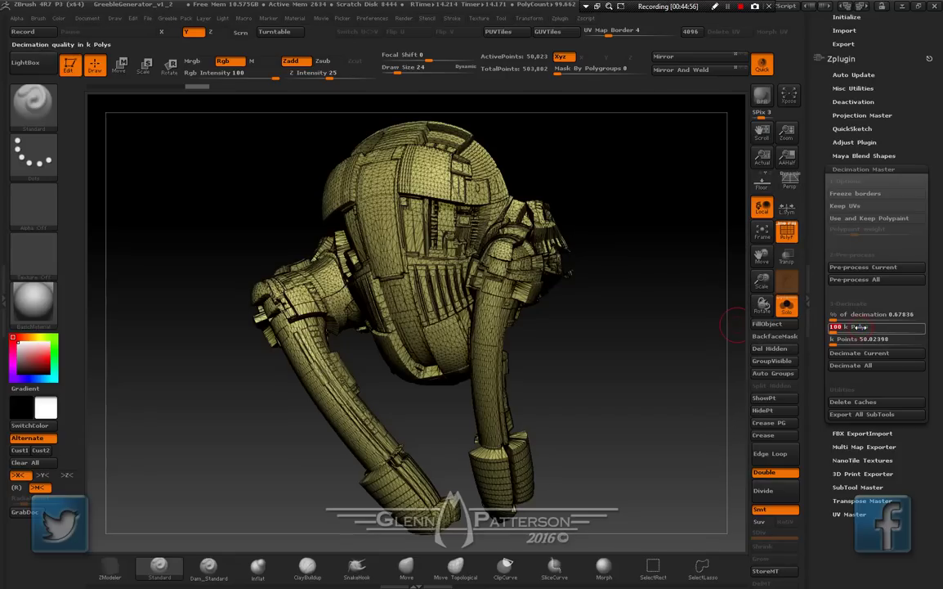
Decimate the head mesh to 75 k polys, then hide the polyframe and inspect the surface
{"action": "type", "text": "75"}
{"action": "key", "text": "Return"}
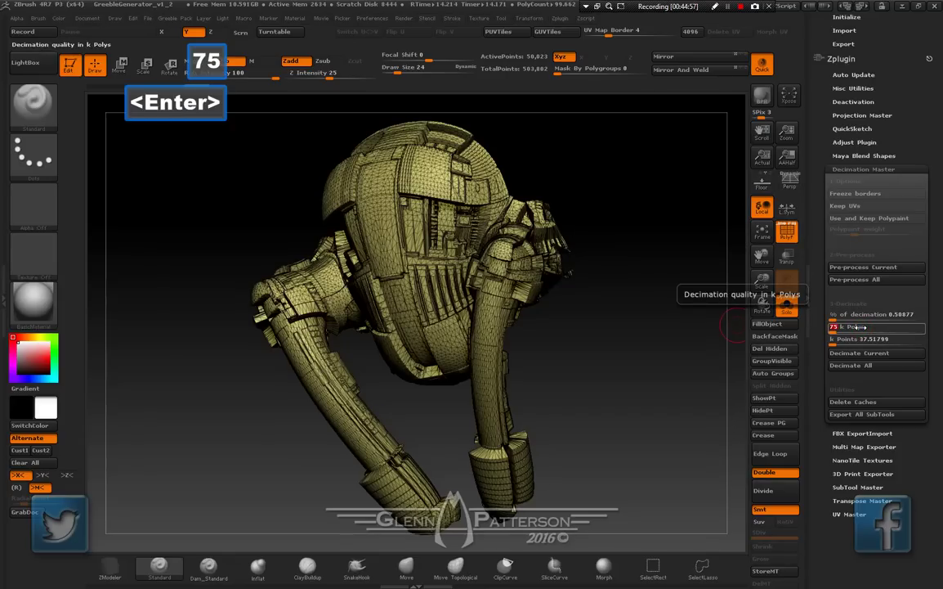
{"action": "left_click", "coordinate": [857, 355]}
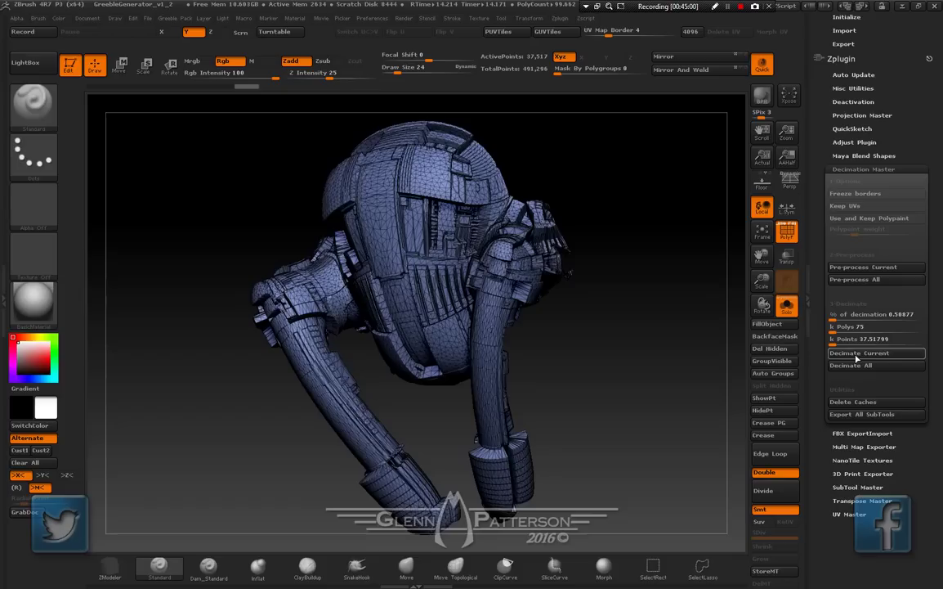
{"action": "left_click", "coordinate": [614, 366]}
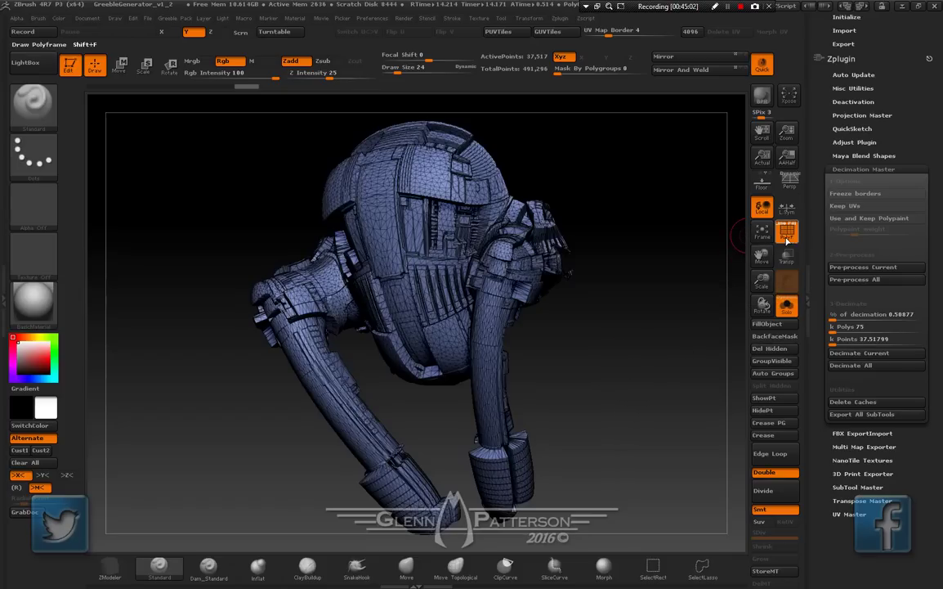
{"action": "key", "text": "shift+f"}
{"action": "left_click_drag", "start_coordinate": [634, 337], "coordinate": [706, 326]}
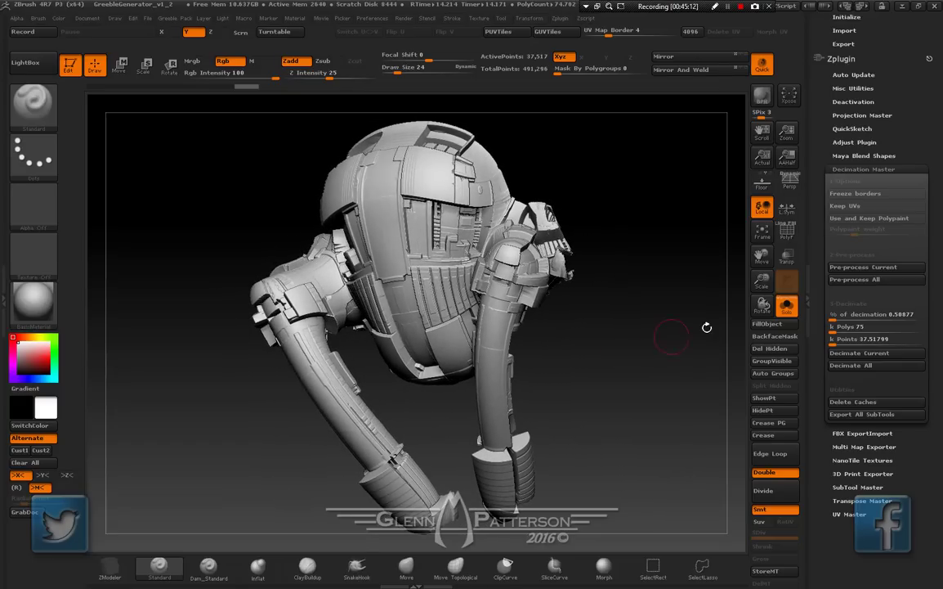
Leave Solo mode, select the bug's front leg subtool, Parts4, and isolate it
{"action": "left_click", "coordinate": [785, 309]}
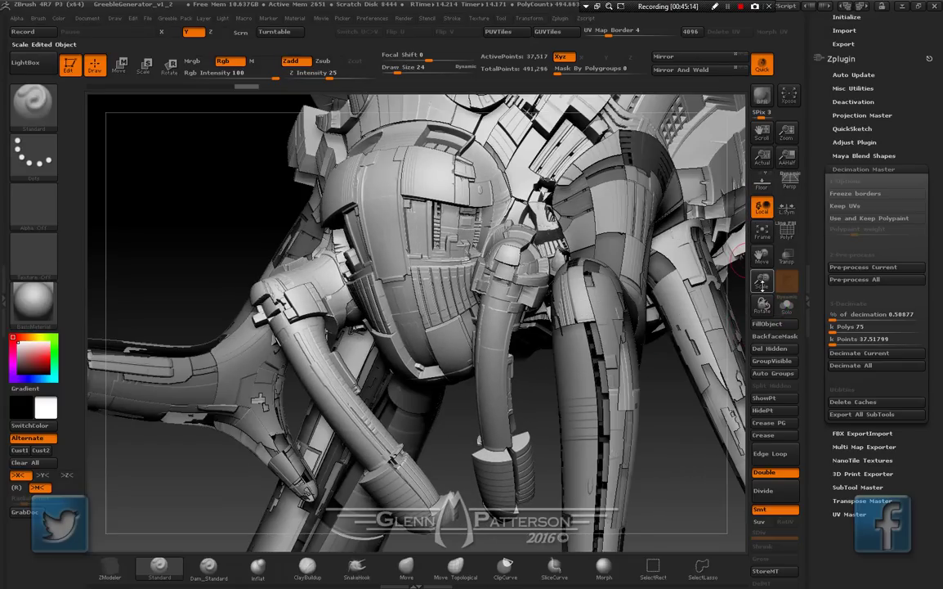
{"action": "left_click_drag", "start_coordinate": [762, 282], "coordinate": [751, 225]}
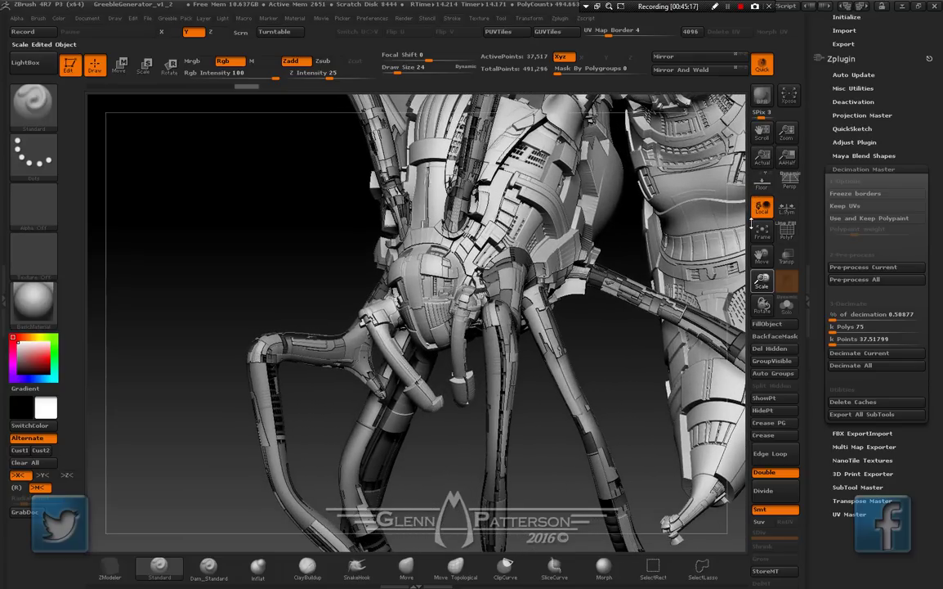
{"action": "left_click", "coordinate": [300, 346], "text": "alt"}
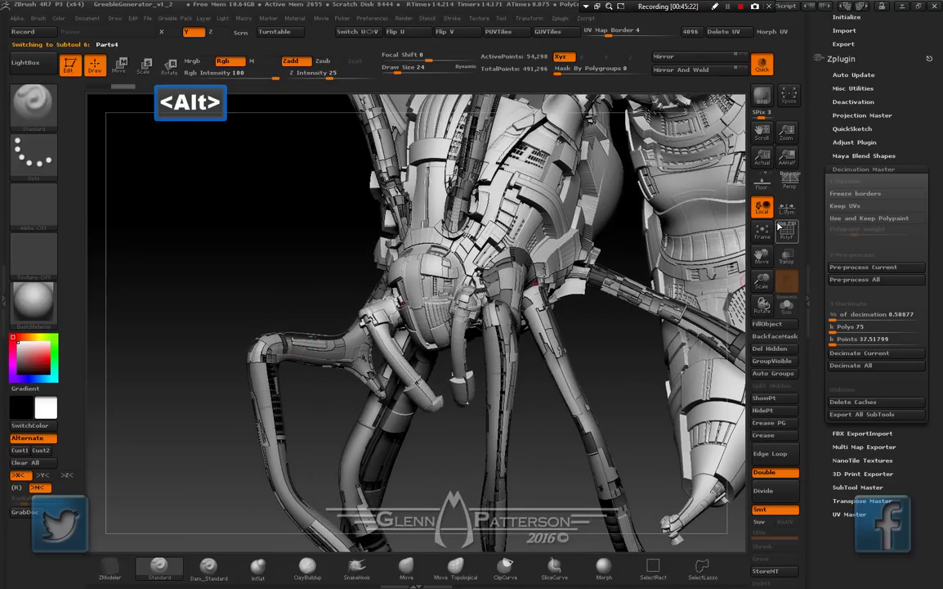
{"action": "left_click", "coordinate": [786, 305]}
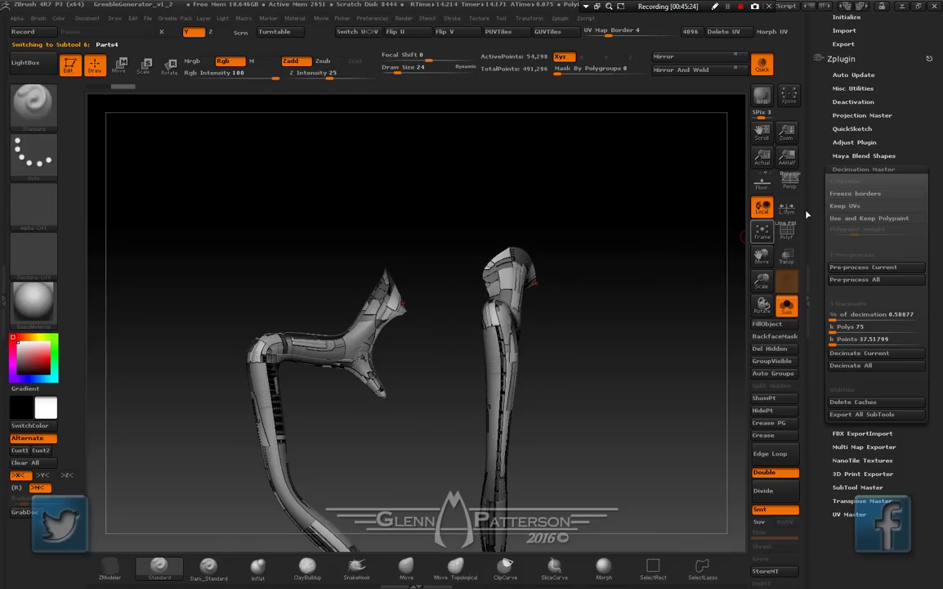
Convert the Parts4 front legs' BPR surface noise to real geometry and pre-process the mesh in Decimation Master
{"action": "left_click_drag", "start_coordinate": [940, 195], "coordinate": [942, 345]}
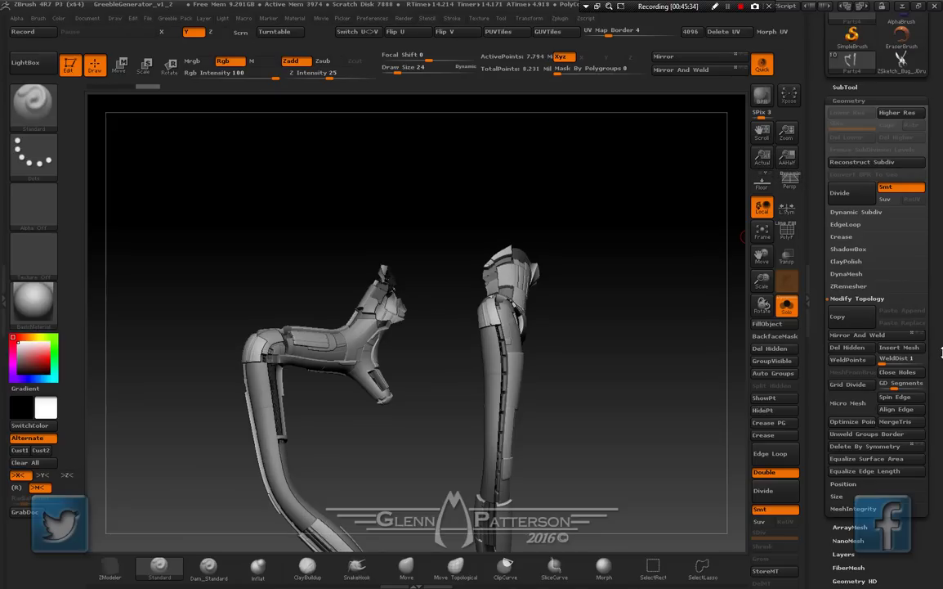
{"action": "scroll", "coordinate": [941, 170], "scroll_direction": "down", "scroll_amount": 10}
{"action": "scroll", "coordinate": [941, 170], "scroll_direction": "up", "scroll_amount": 3}
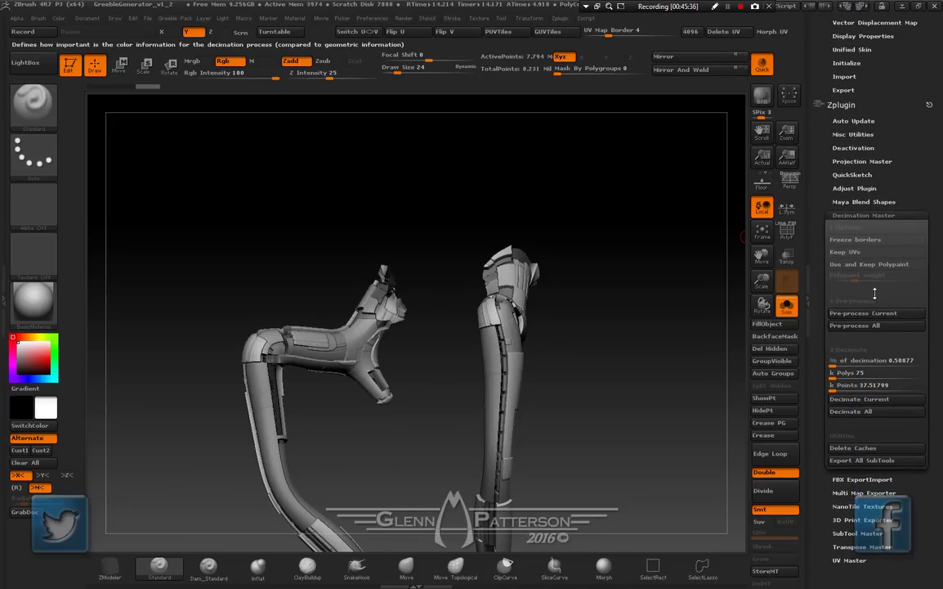
{"action": "left_click", "coordinate": [860, 317]}
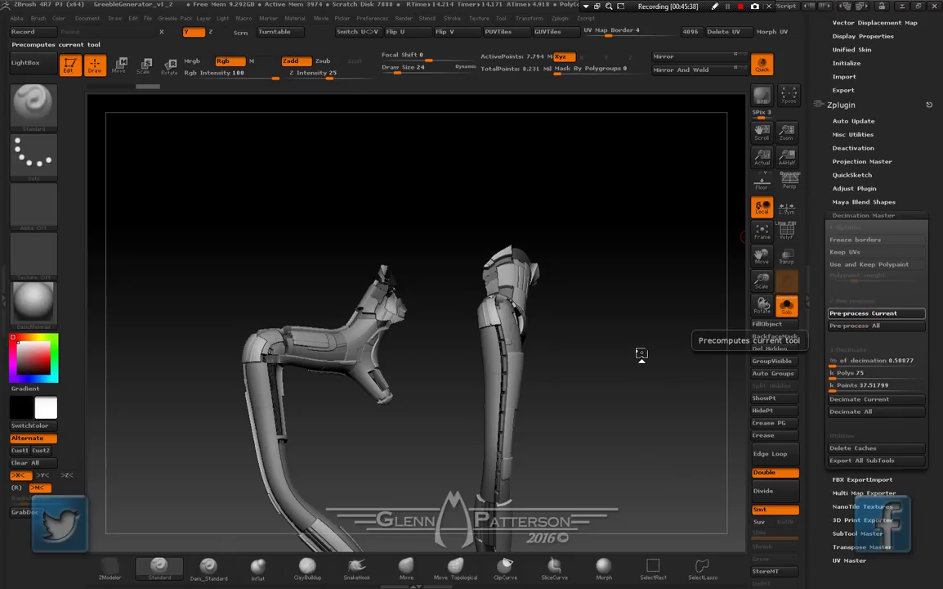
{"action": "key", "text": "F9"}
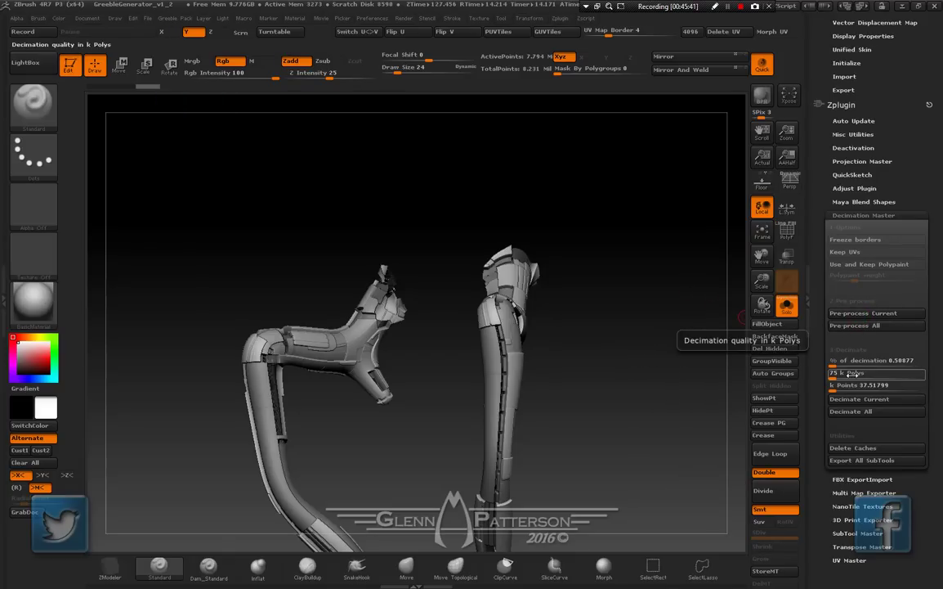
Decimate the Parts4 front legs to 75 k polys and check their topology with the polyframe
{"action": "key", "text": "Return"}
{"action": "left_click", "coordinate": [838, 369]}
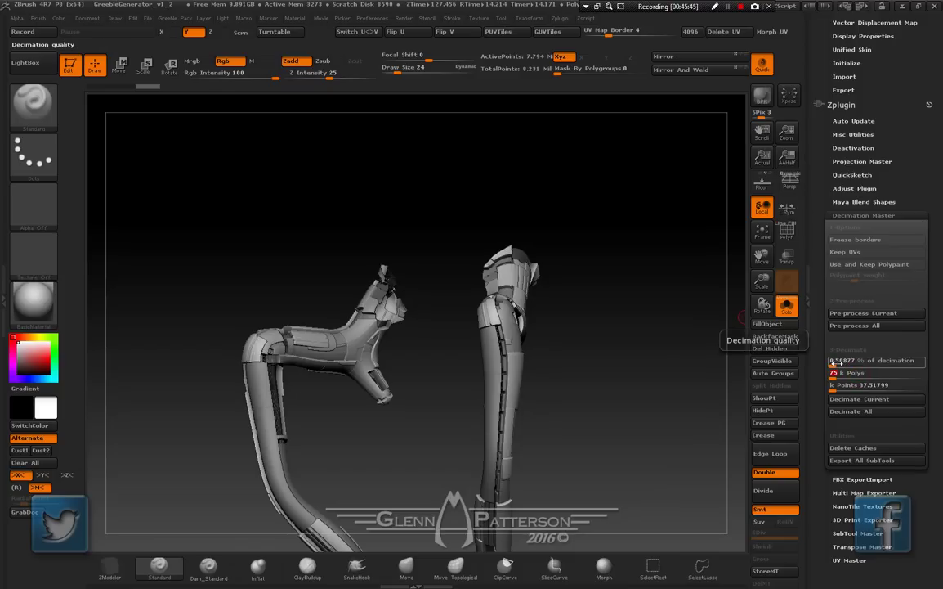
{"action": "type", "text": "75"}
{"action": "key", "text": "Return"}
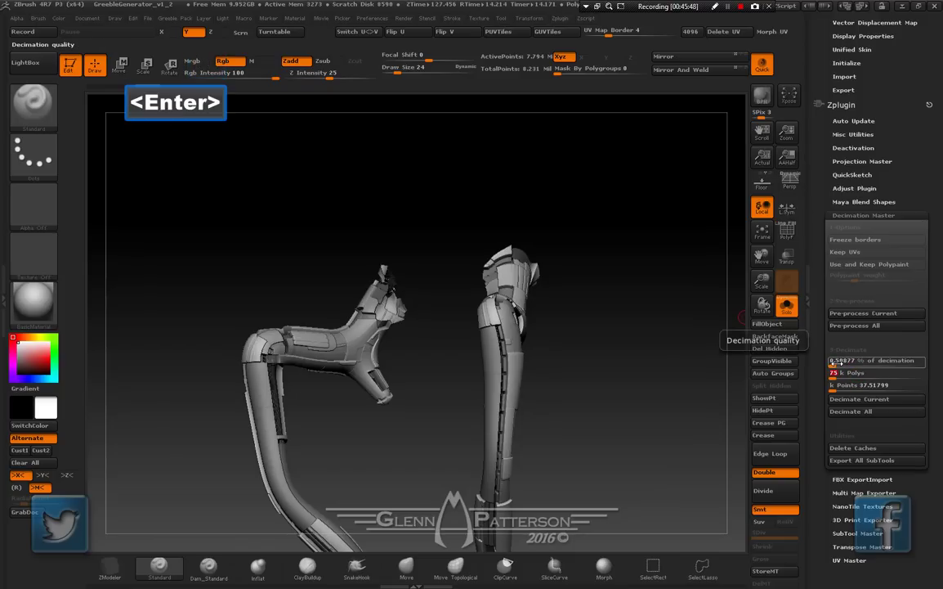
{"action": "left_click", "coordinate": [854, 400]}
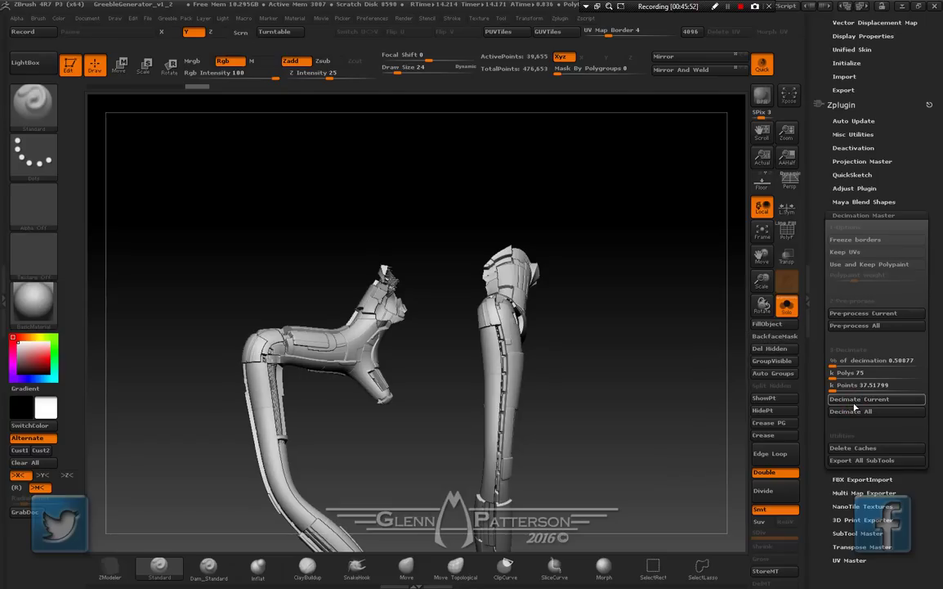
{"action": "left_click", "coordinate": [787, 233]}
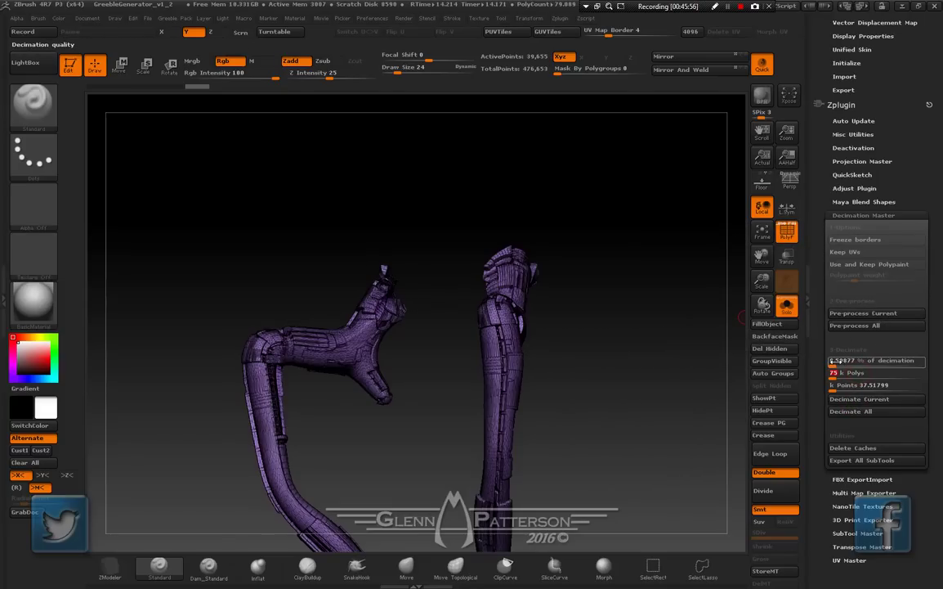
Decimate the Parts4 front legs to 65 k polys and hide the polyframe
{"action": "type", "text": "65"}
{"action": "key", "text": "Return"}
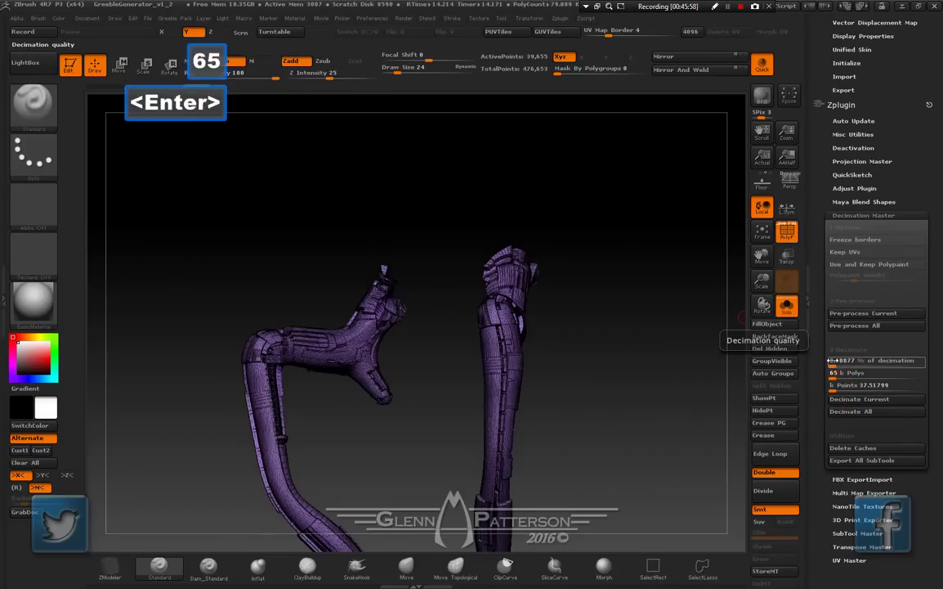
{"action": "left_click", "coordinate": [857, 400]}
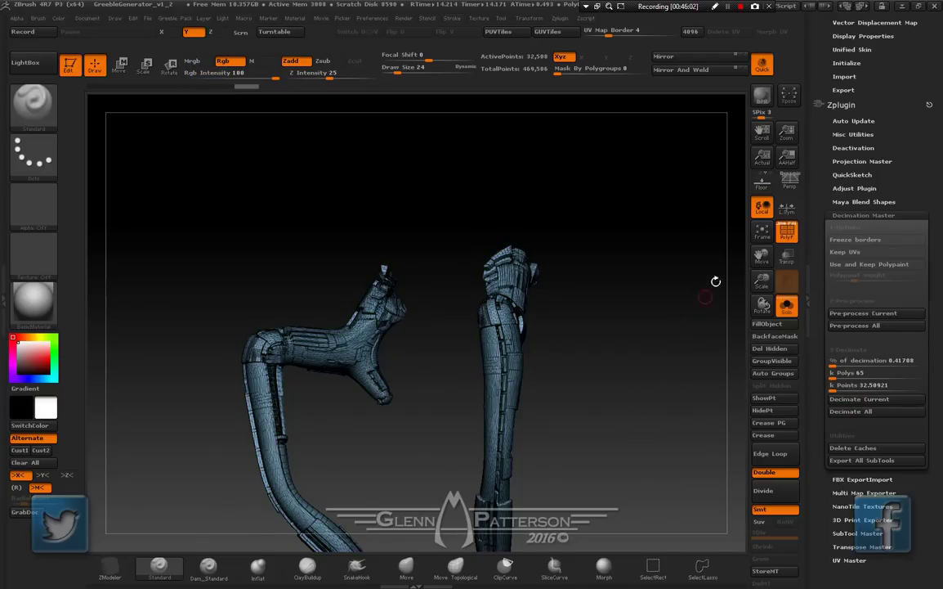
{"action": "left_click", "coordinate": [785, 235]}
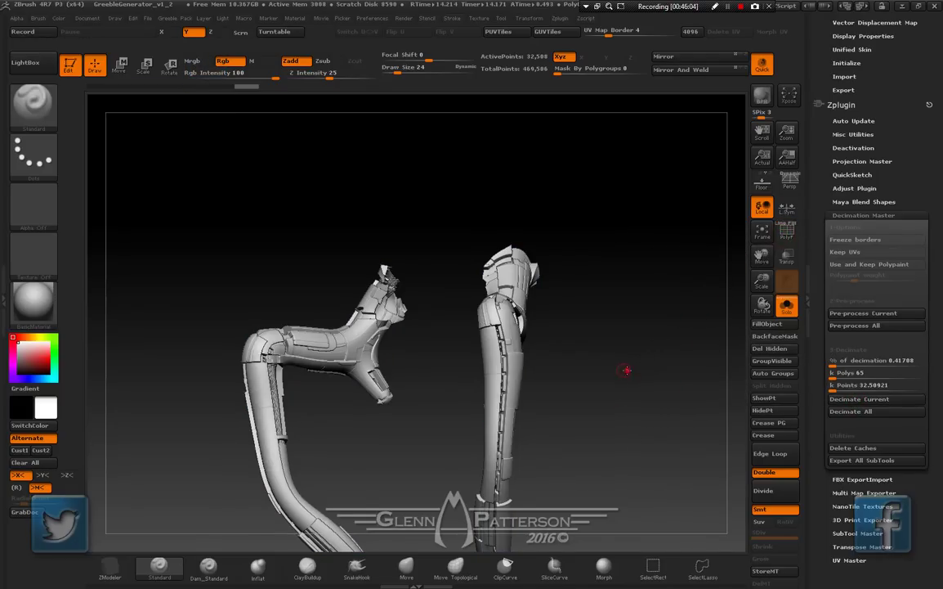
Leave Solo mode, select the next leg pair's subtool, Parts3, and isolate it centred in the view
{"action": "left_click_drag", "start_coordinate": [625, 373], "coordinate": [449, 374]}
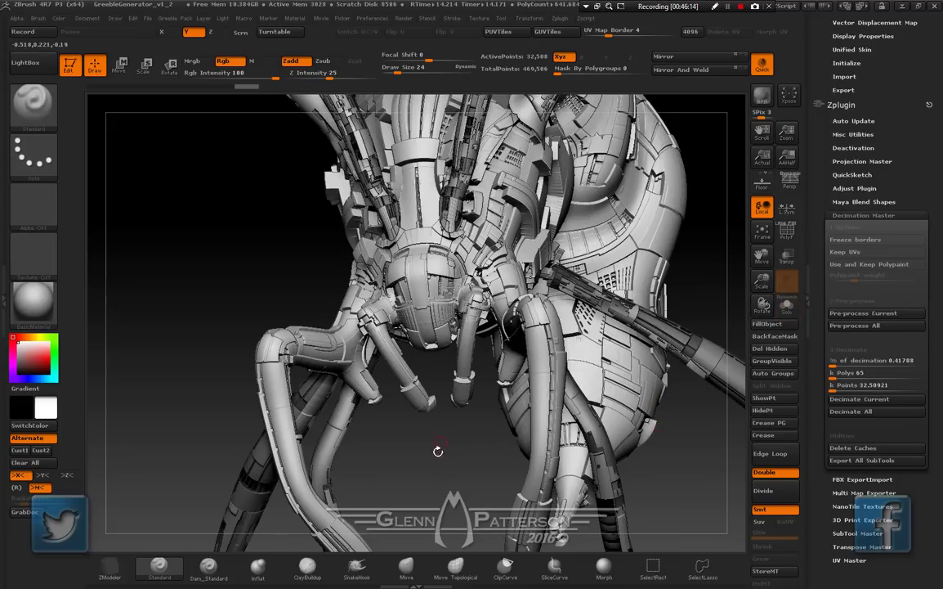
{"action": "left_click_drag", "start_coordinate": [397, 427], "coordinate": [440, 459]}
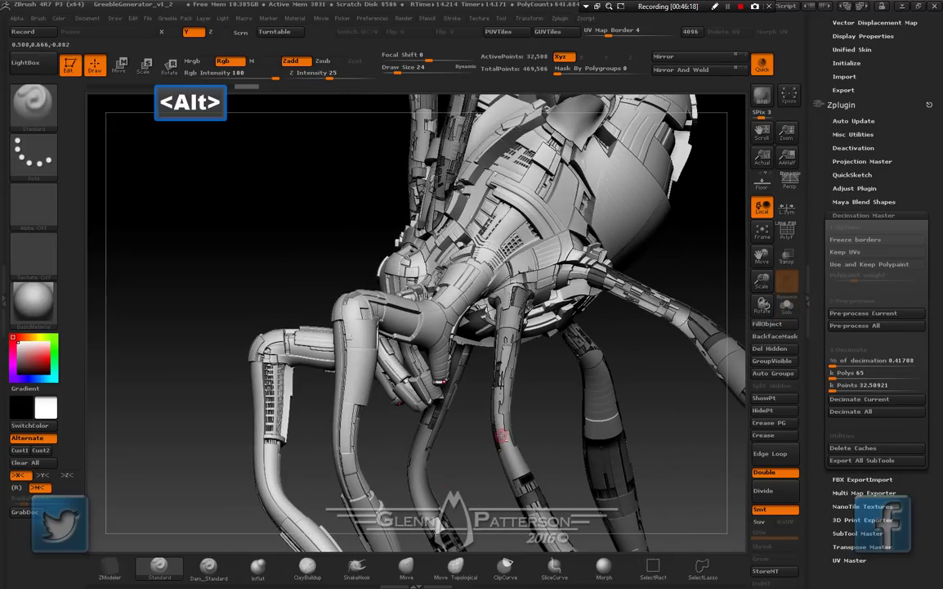
{"action": "left_click", "coordinate": [503, 433], "text": "alt"}
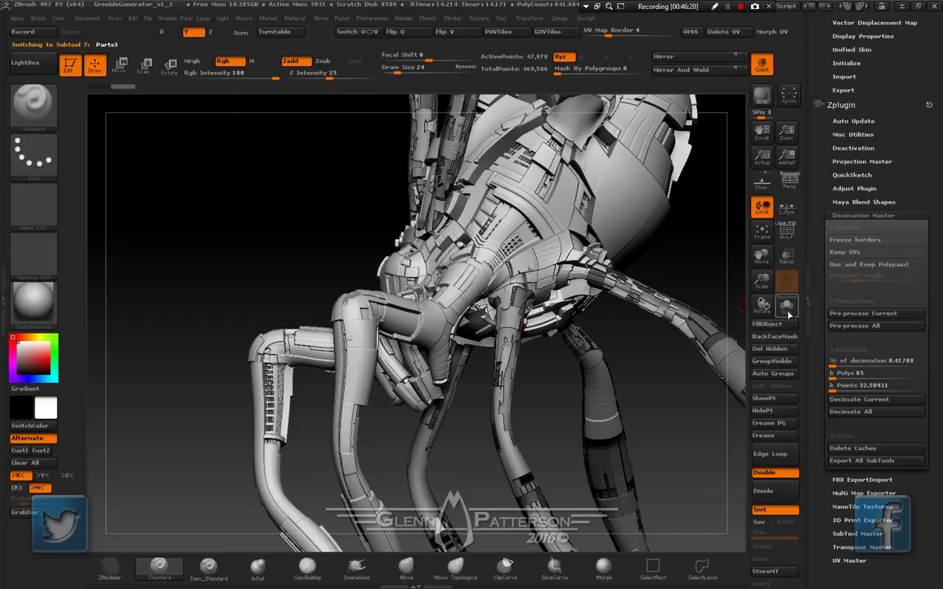
{"action": "left_click", "coordinate": [787, 306]}
{"action": "left_click_drag", "start_coordinate": [762, 255], "coordinate": [703, 181]}
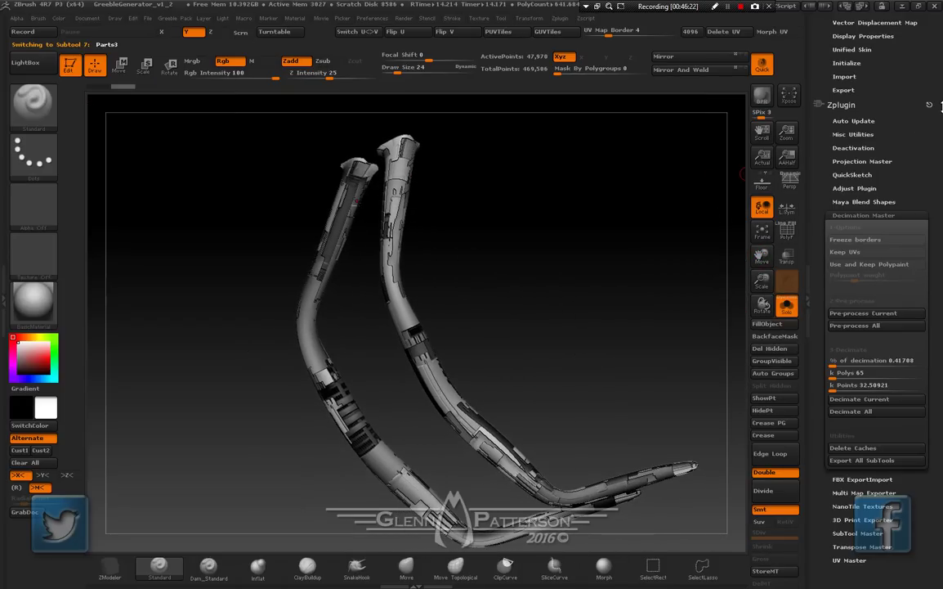
Convert the Parts3 legs' BPR surface noise to real geometry and pre-process the mesh in Decimation Master
{"action": "left_click_drag", "start_coordinate": [935, 105], "coordinate": [941, 360]}
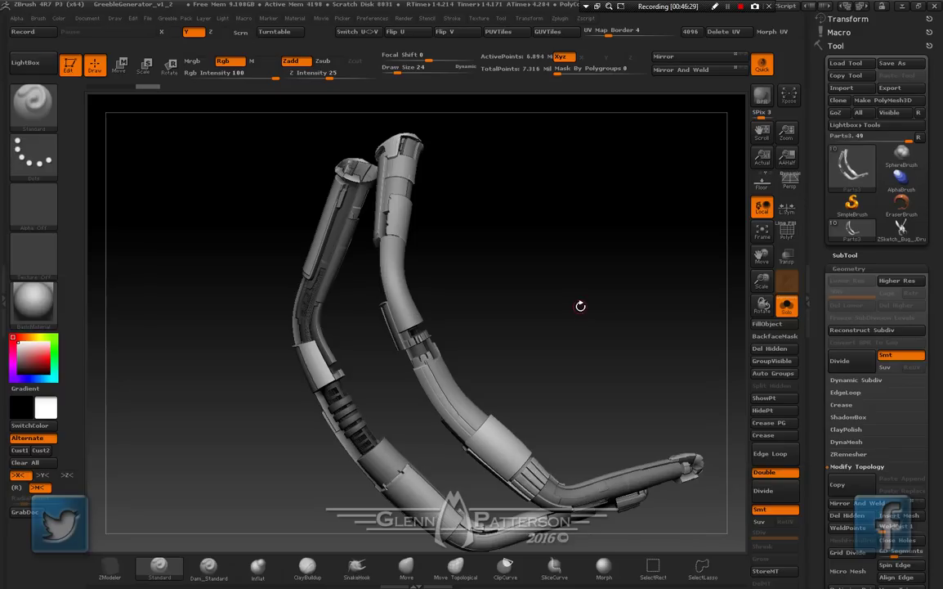
{"action": "scroll", "coordinate": [875, 343], "scroll_direction": "down", "scroll_amount": 10}
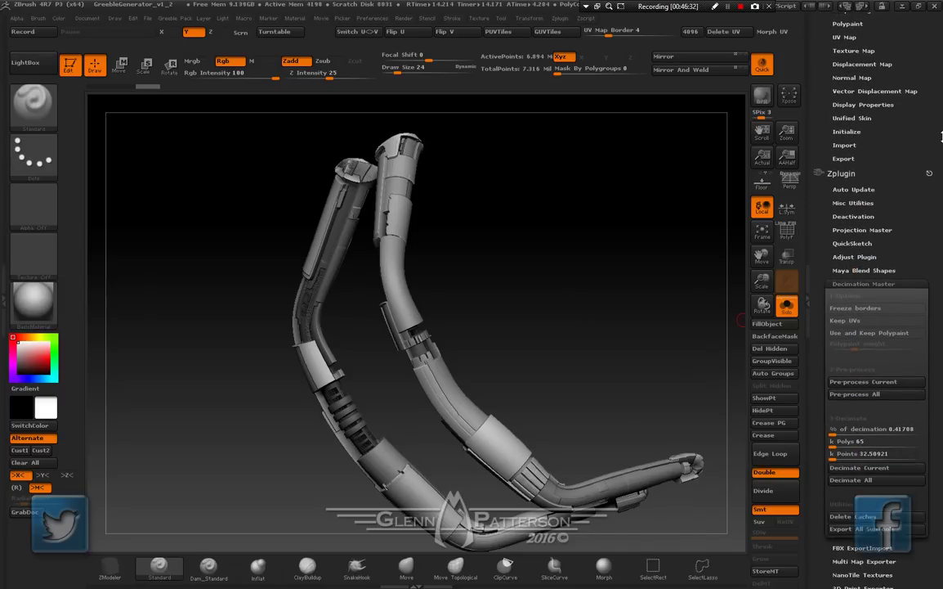
{"action": "left_click", "coordinate": [858, 356]}
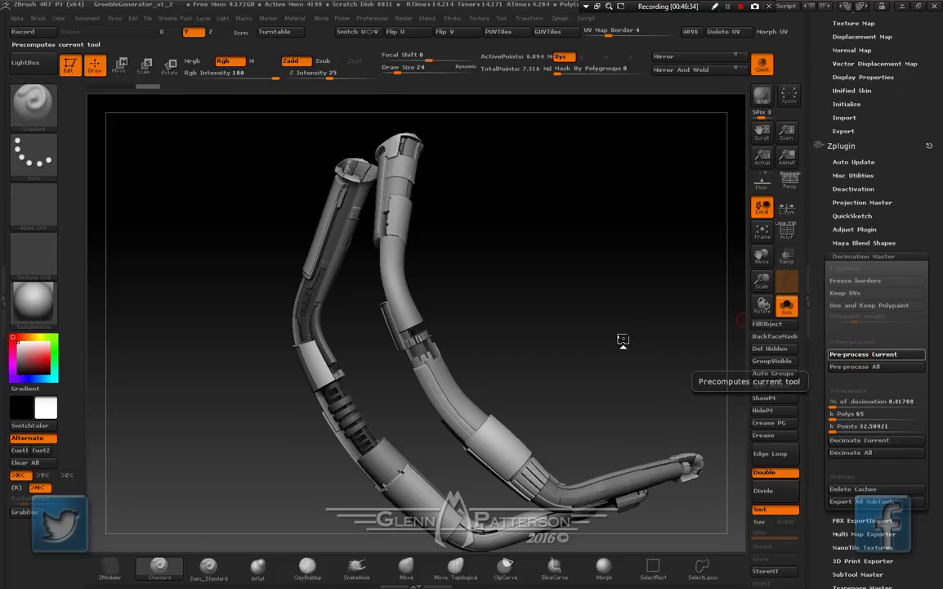
{"action": "key", "text": "F9"}
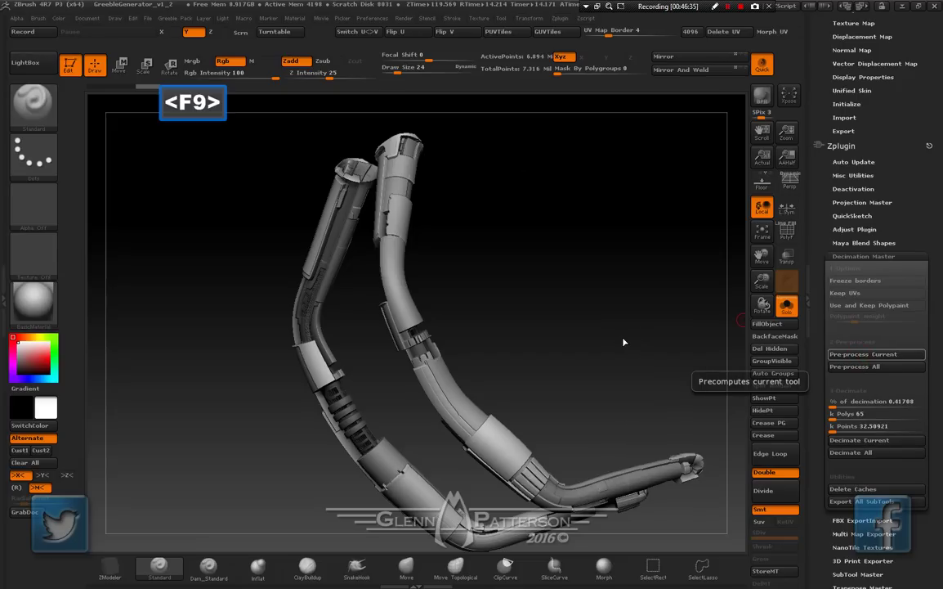
Decimate the Parts3 legs to 65 k polys and inspect the mesh from another angle
{"action": "left_click", "coordinate": [857, 415]}
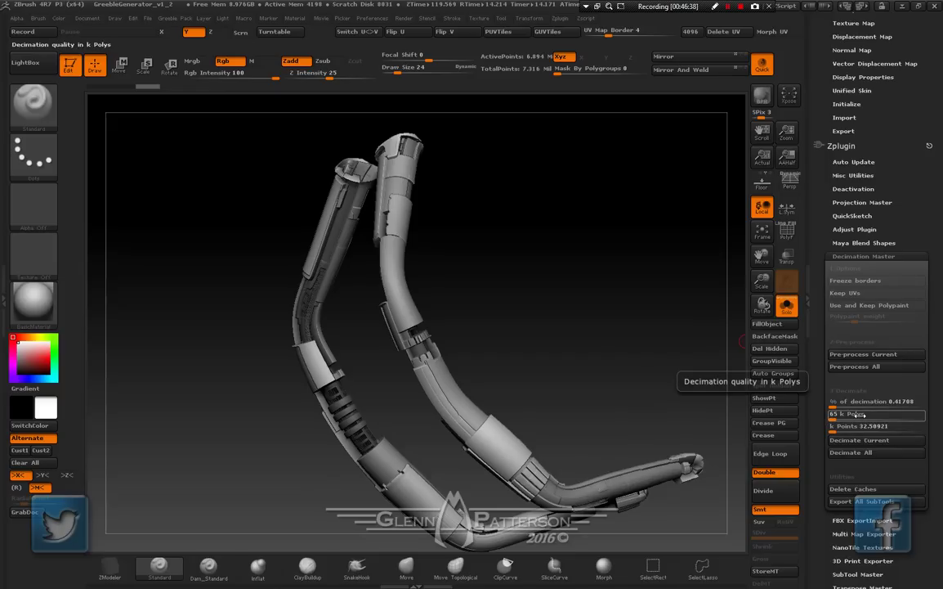
{"action": "key", "text": "Return"}
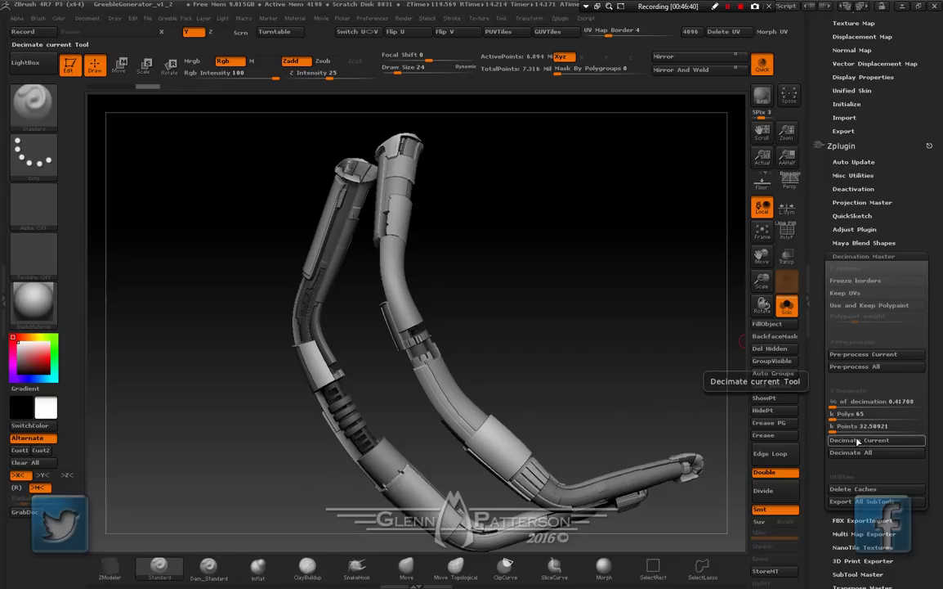
{"action": "left_click", "coordinate": [858, 440]}
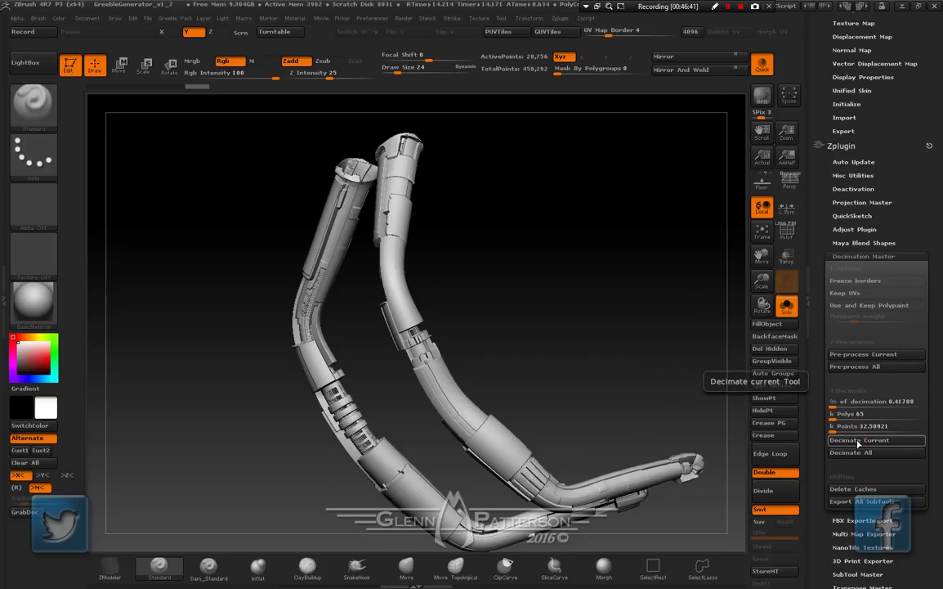
{"action": "left_click_drag", "start_coordinate": [536, 318], "coordinate": [596, 344]}
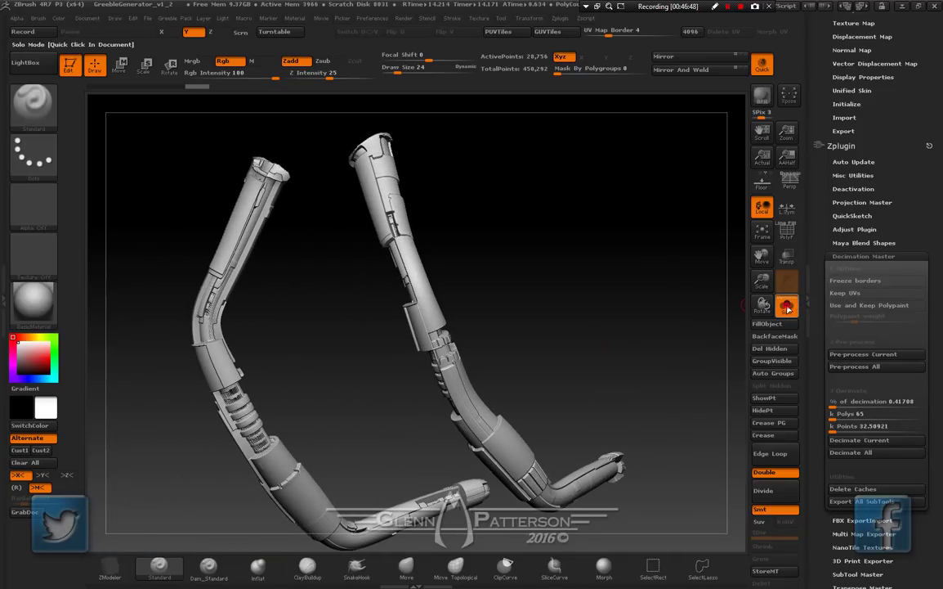
Leave Solo mode, select the remaining noisy leg pair's subtool, Parts6, and isolate it centred in the view
{"action": "left_click", "coordinate": [786, 306]}
{"action": "left_click_drag", "start_coordinate": [502, 291], "coordinate": [568, 215]}
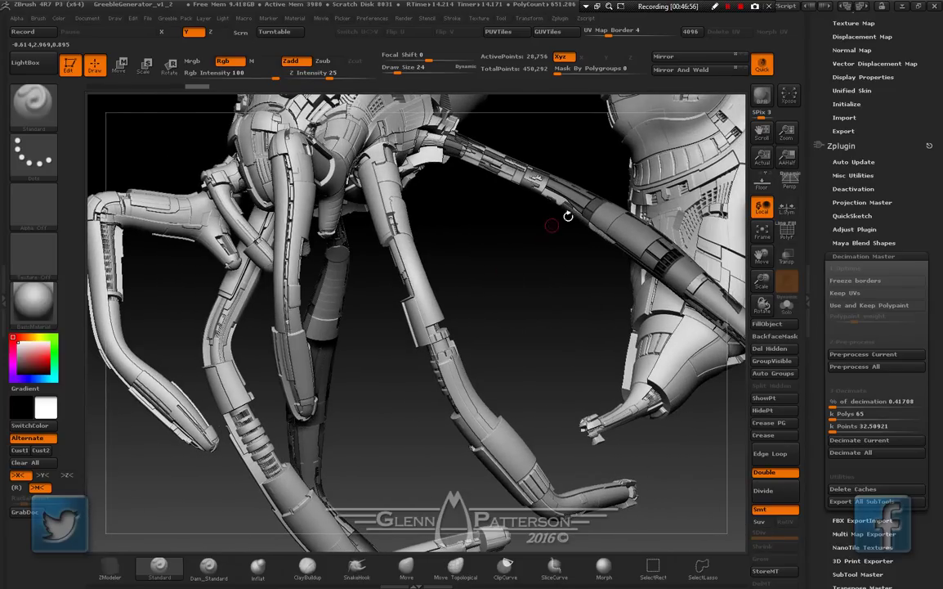
{"action": "left_click", "coordinate": [590, 207], "text": "alt"}
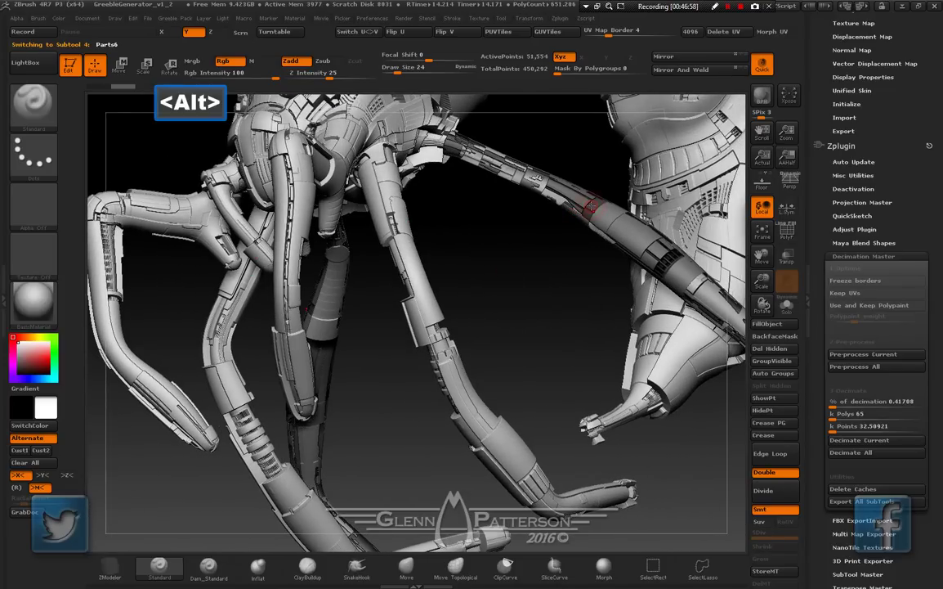
{"action": "left_click", "coordinate": [787, 305]}
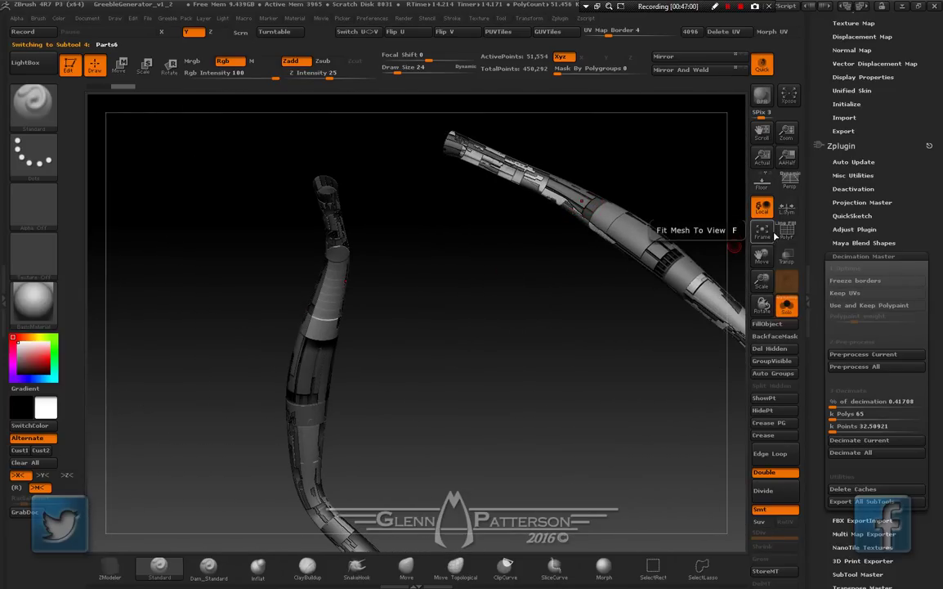
{"action": "left_click_drag", "start_coordinate": [759, 257], "coordinate": [683, 231]}
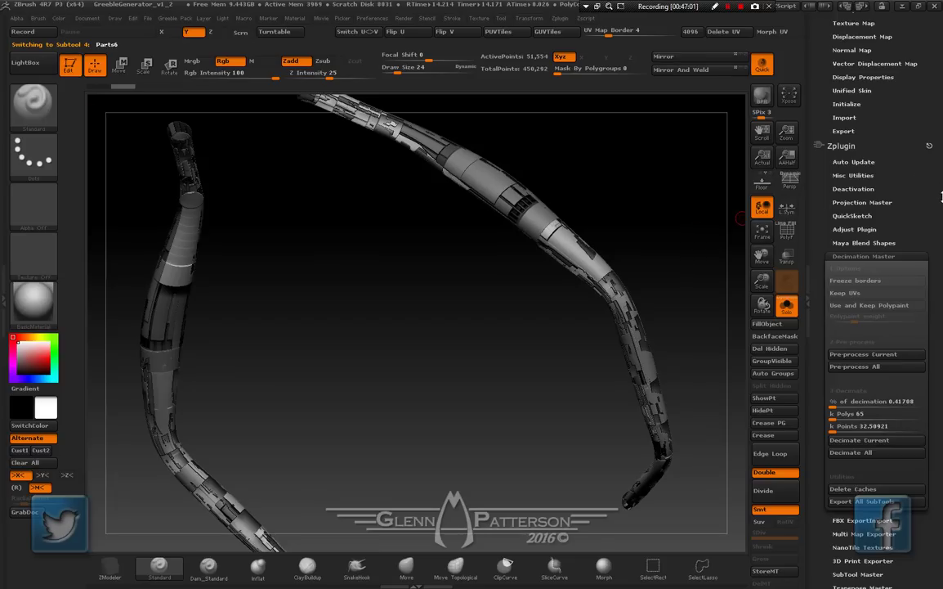
Convert the Parts6 legs' BPR surface noise to real geometry and pre-process and decimate the mesh to 65 k polys
{"action": "left_click_drag", "start_coordinate": [941, 198], "coordinate": [941, 572]}
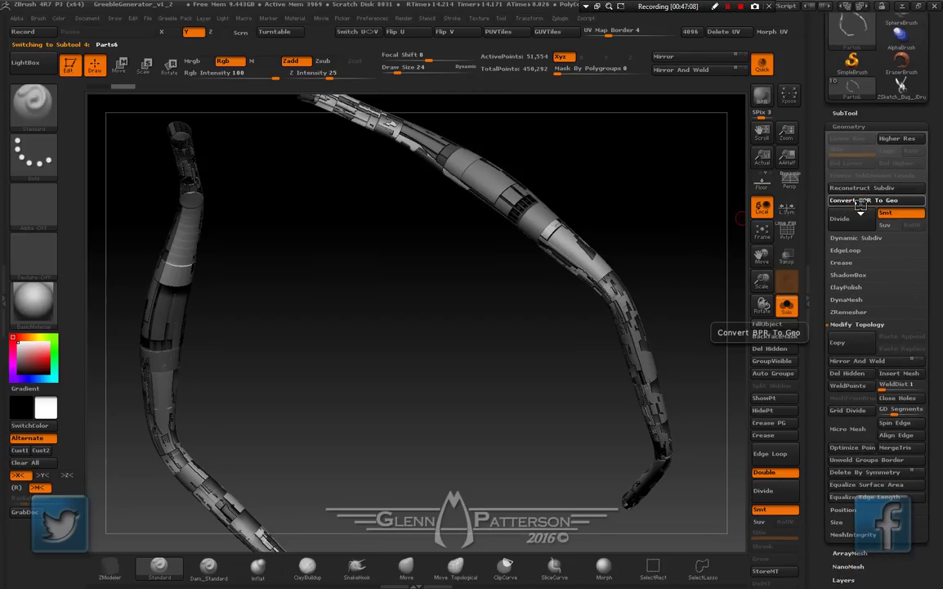
{"action": "left_click", "coordinate": [860, 200]}
{"action": "scroll", "coordinate": [899, 180], "scroll_direction": "down", "scroll_amount": 10}
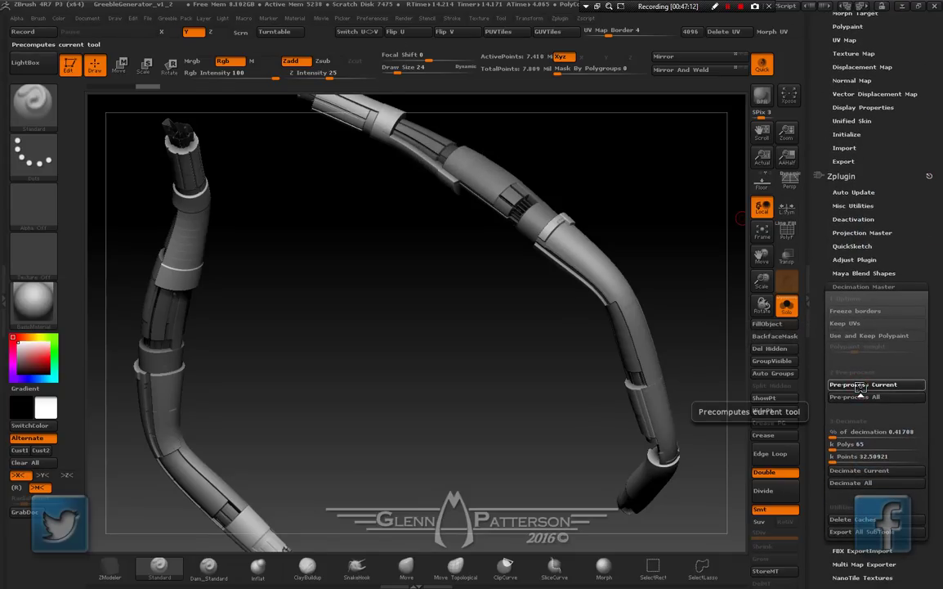
{"action": "key", "text": "F9"}
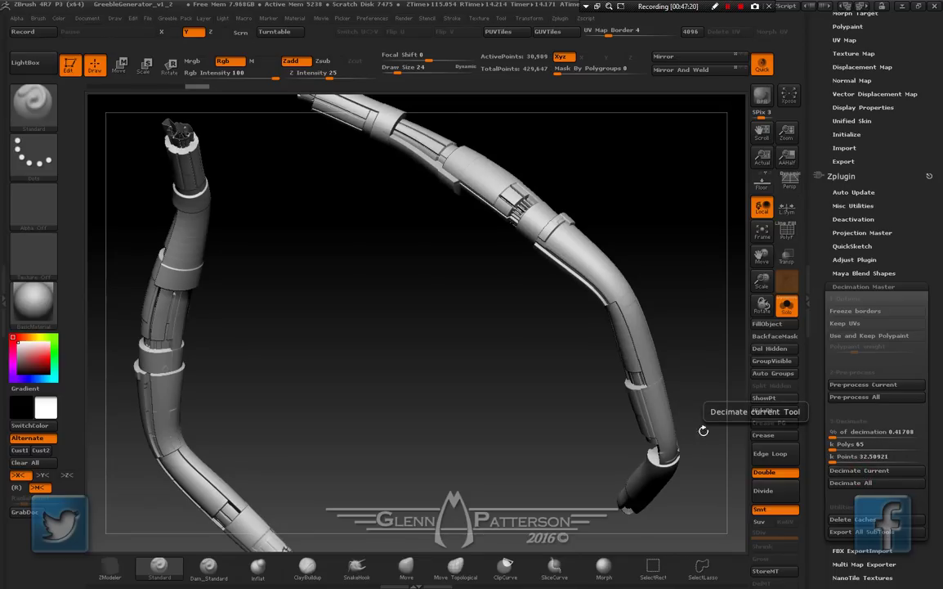
{"action": "left_click_drag", "start_coordinate": [686, 329], "coordinate": [659, 363]}
Leave Solo mode, select the antennae subtool, Parts2, on the bug's head and isolate it
{"action": "left_click", "coordinate": [788, 304]}
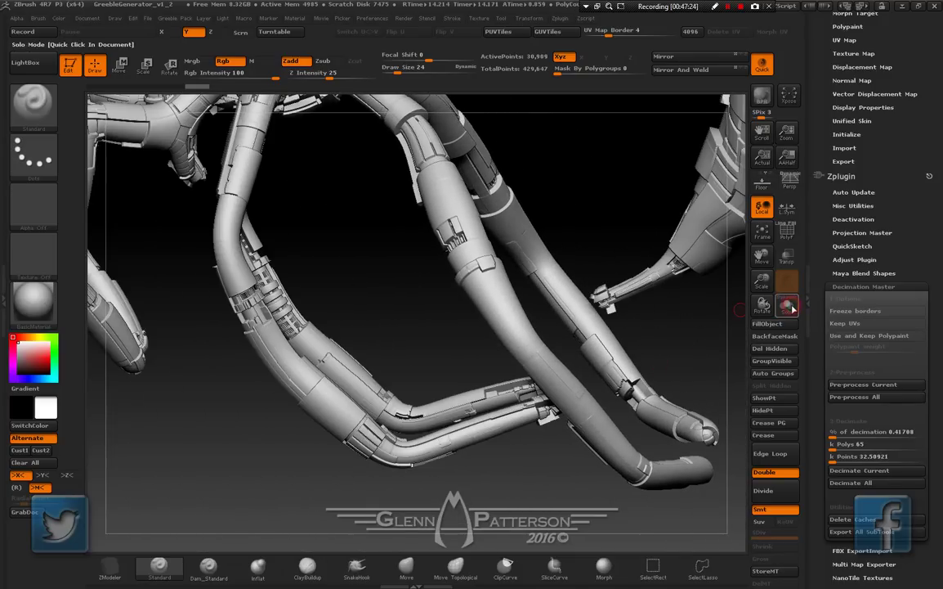
{"action": "left_click", "coordinate": [762, 235]}
{"action": "left_click_drag", "start_coordinate": [485, 406], "coordinate": [694, 342]}
{"action": "left_click_drag", "start_coordinate": [756, 285], "coordinate": [756, 392]}
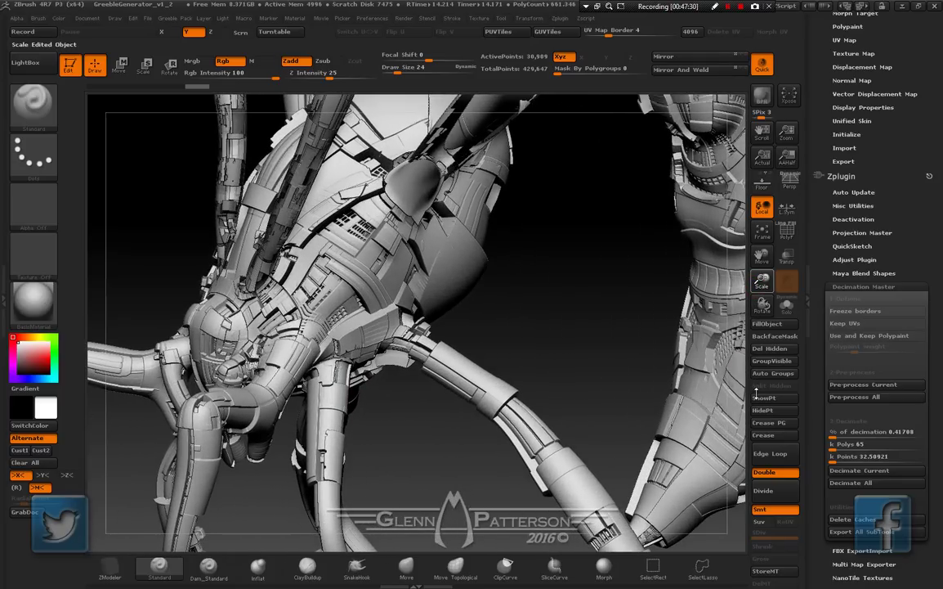
{"action": "left_click_drag", "start_coordinate": [760, 256], "coordinate": [850, 344]}
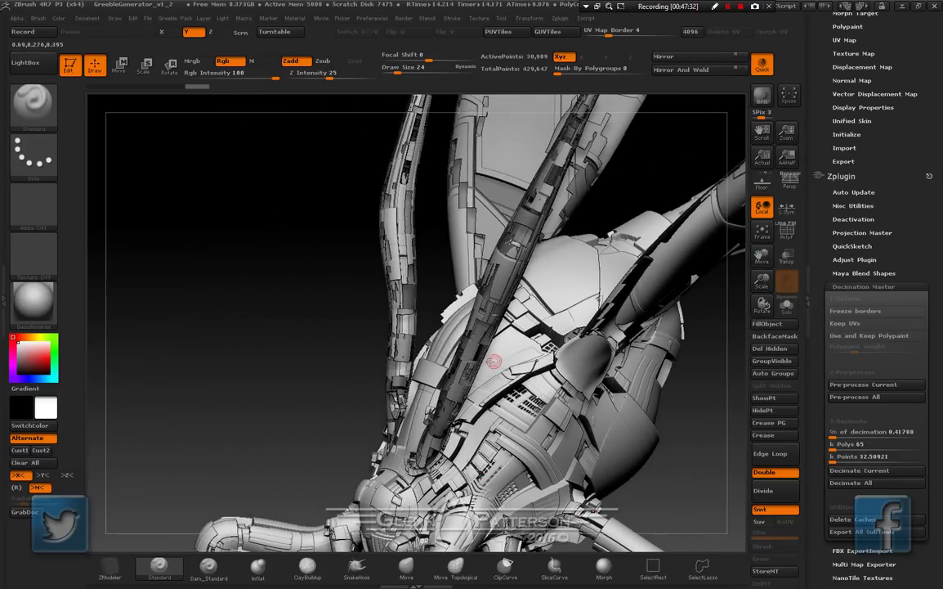
{"action": "key", "text": "alt"}
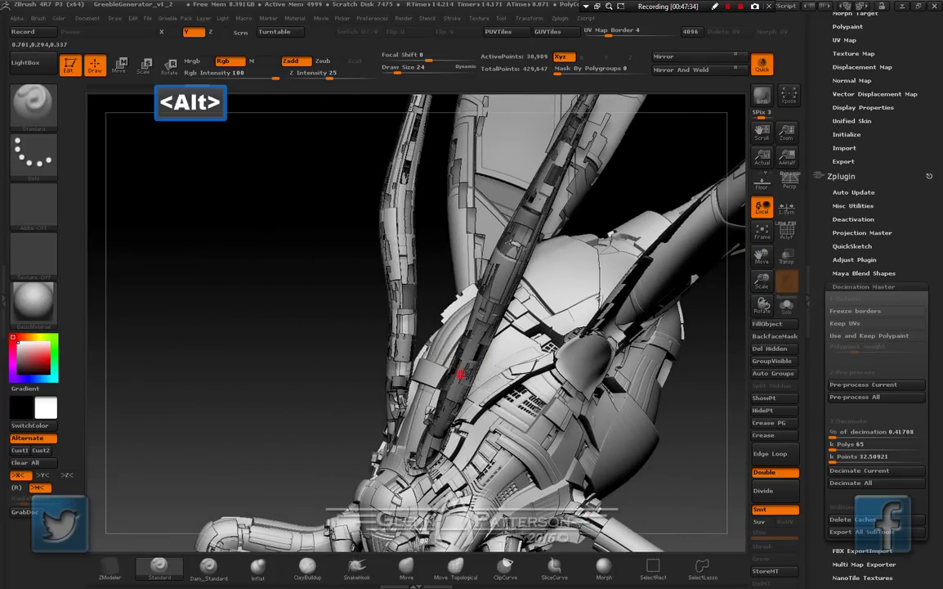
{"action": "left_click", "coordinate": [462, 375], "text": "alt"}
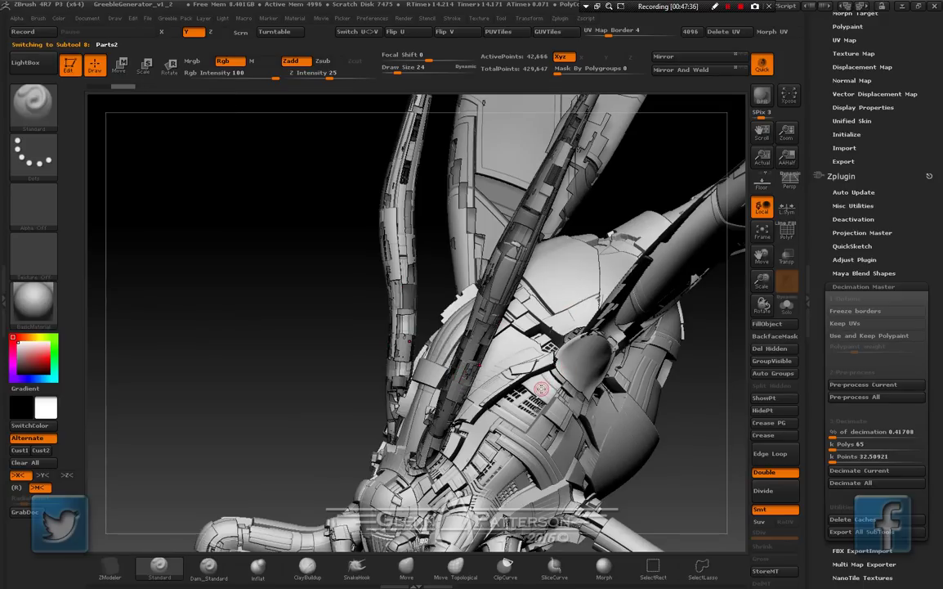
{"action": "mouse_move", "coordinate": [541, 388]}
{"action": "right_mouse_down"}
{"action": "mouse_move", "coordinate": [583, 387]}
{"action": "mouse_move", "coordinate": [545, 390]}
{"action": "mouse_move", "coordinate": [493, 354]}
{"action": "right_mouse_up"}
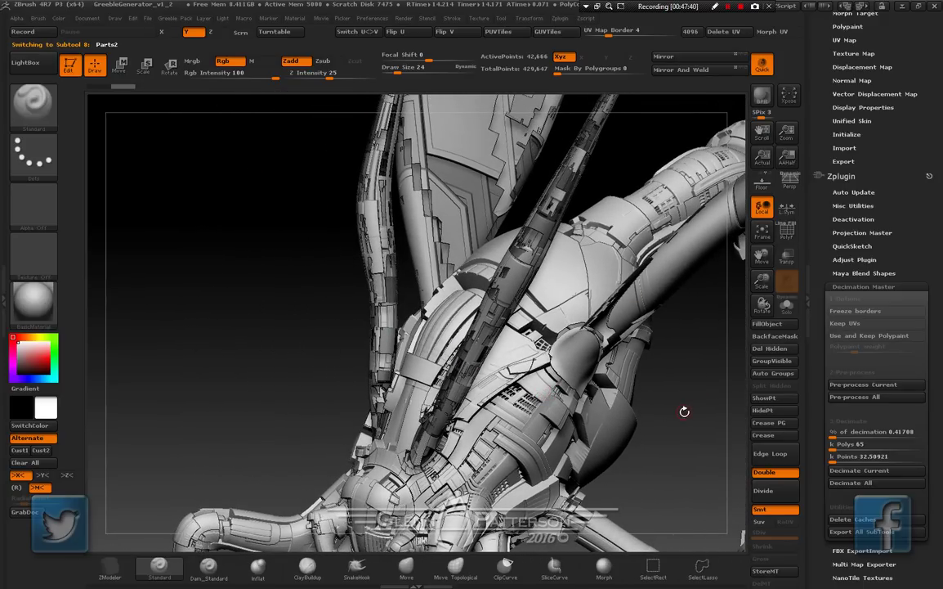
{"action": "left_click", "coordinate": [791, 306]}
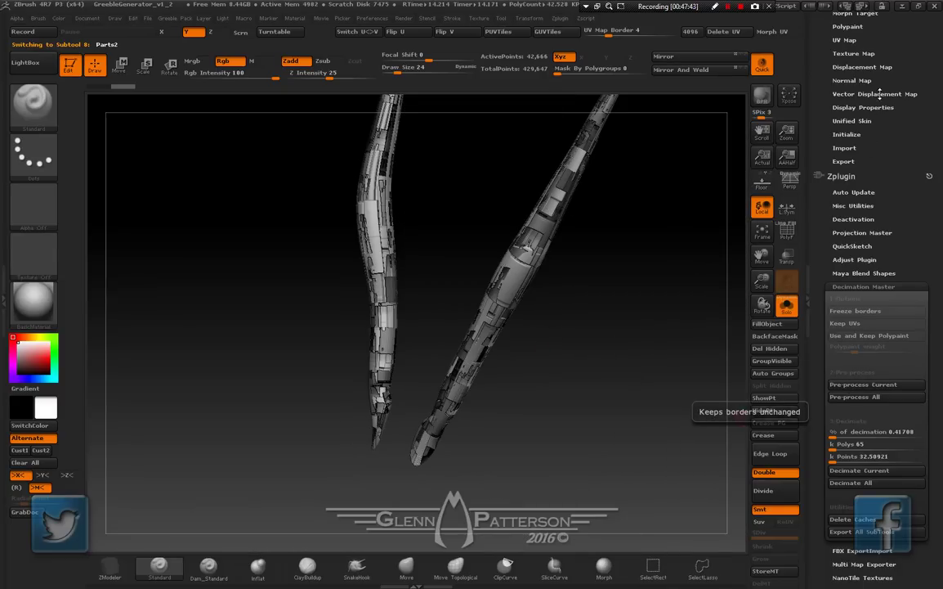
Convert the Parts2 antennae's BPR surface noise to real geometry and pre-process and decimate the mesh to 65 k polys
{"action": "scroll", "coordinate": [874, 270], "scroll_direction": "up", "scroll_amount": 10}
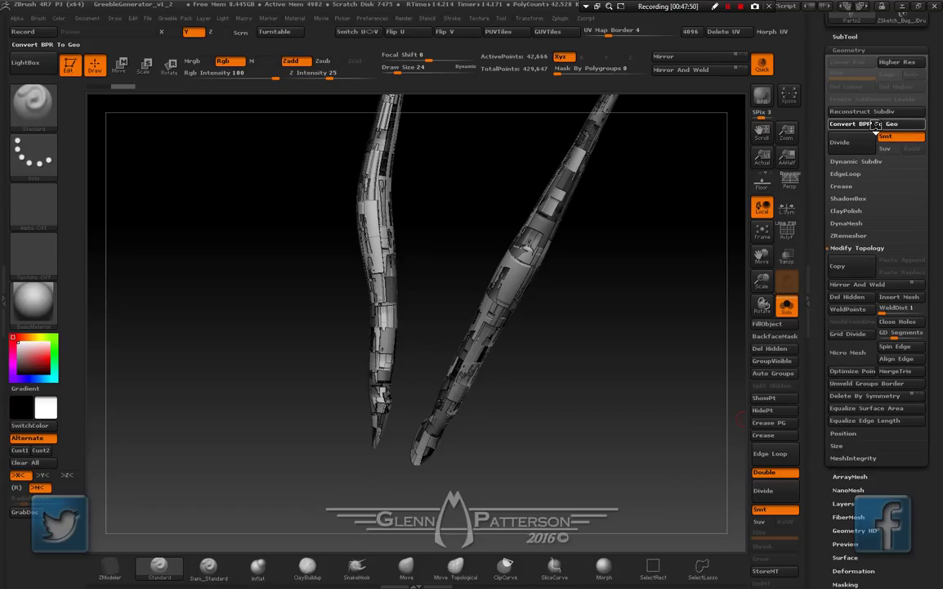
{"action": "left_click", "coordinate": [875, 124]}
{"action": "scroll", "coordinate": [941, 127], "scroll_direction": "down", "scroll_amount": 10}
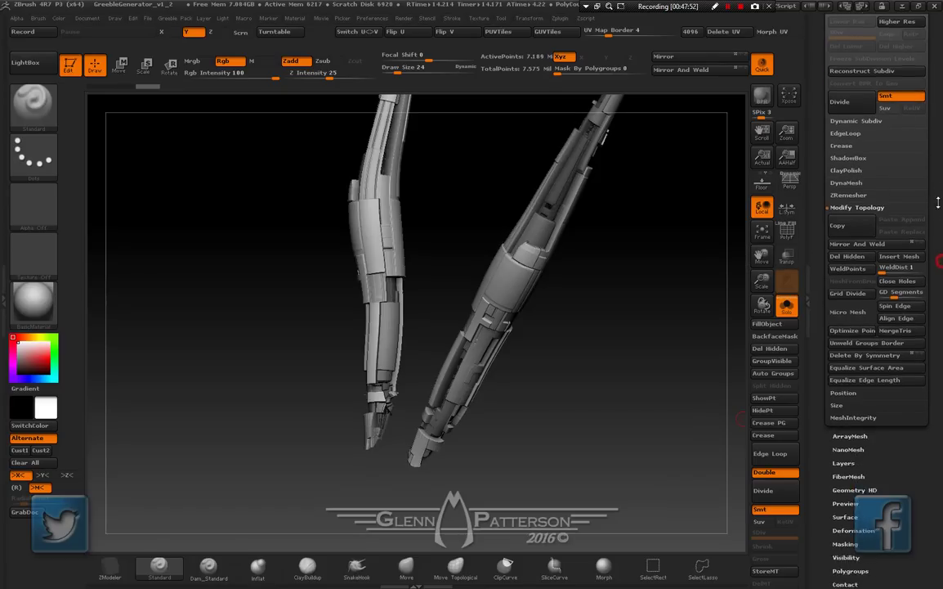
{"action": "scroll", "coordinate": [882, 312], "scroll_direction": "down", "scroll_amount": 5}
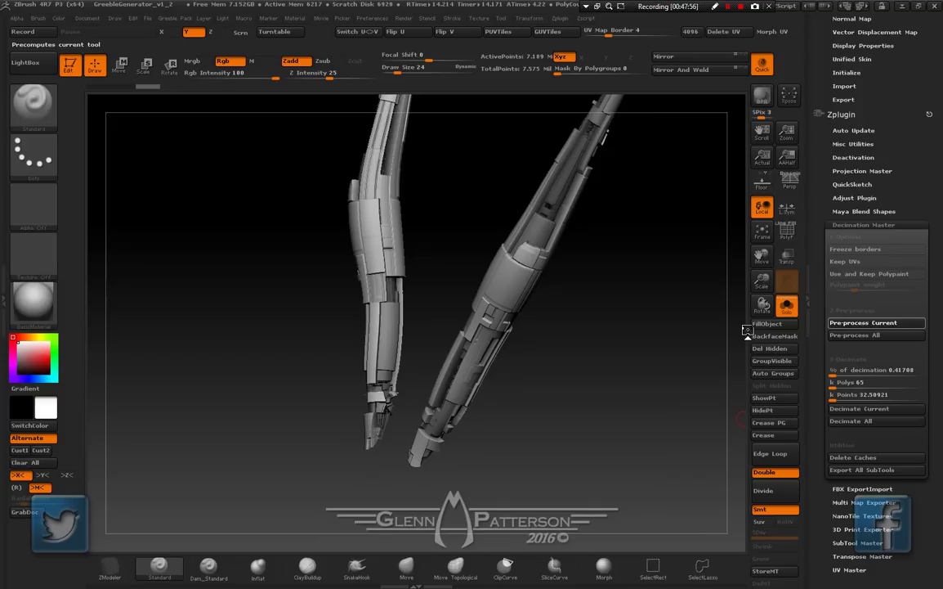
{"action": "key", "text": "F9"}
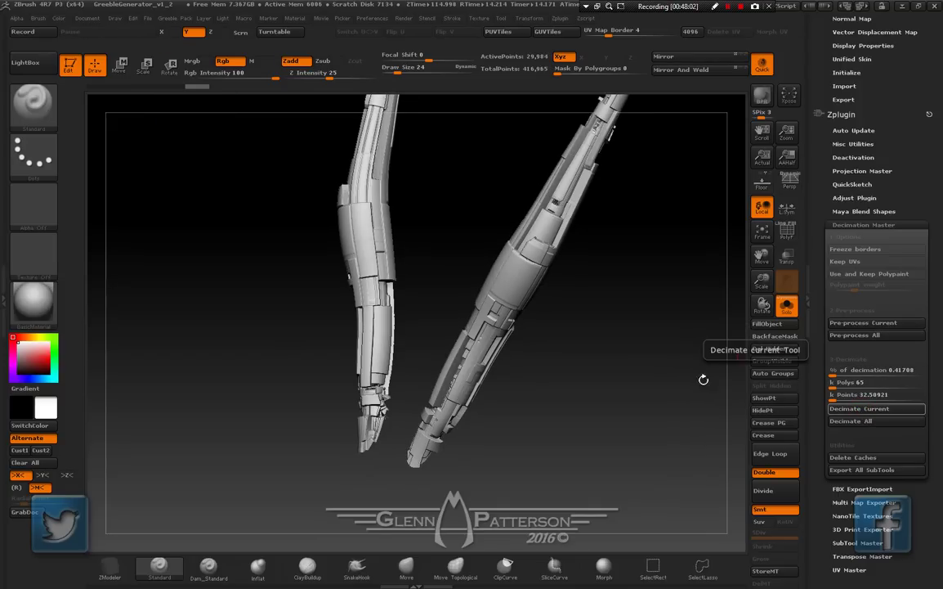
{"action": "left_click_drag", "start_coordinate": [621, 379], "coordinate": [654, 342]}
Leave Solo mode, turn the bug to a straight front view, and isolate and frame the wings subtool, Parts8
{"action": "left_click", "coordinate": [786, 305]}
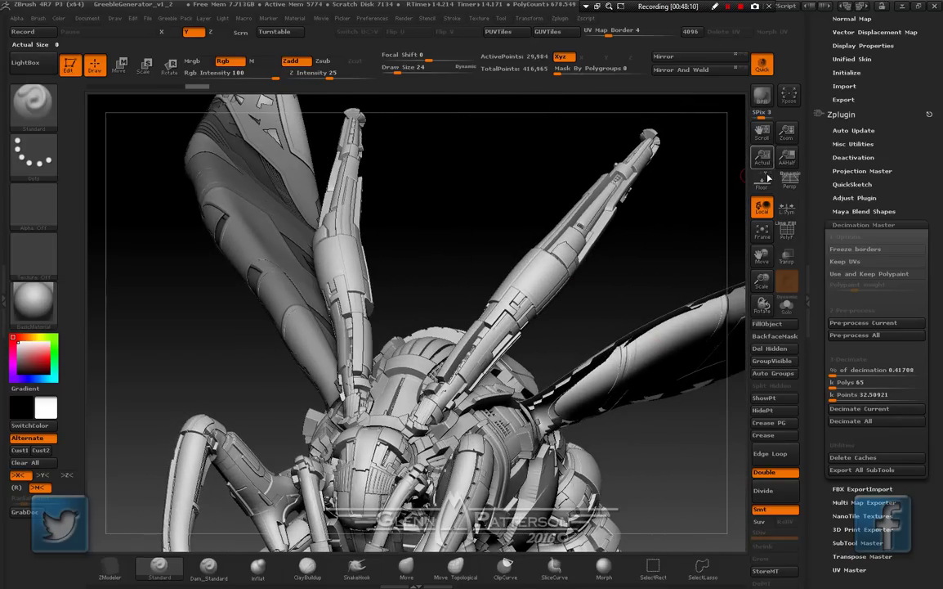
{"action": "left_click", "coordinate": [761, 234]}
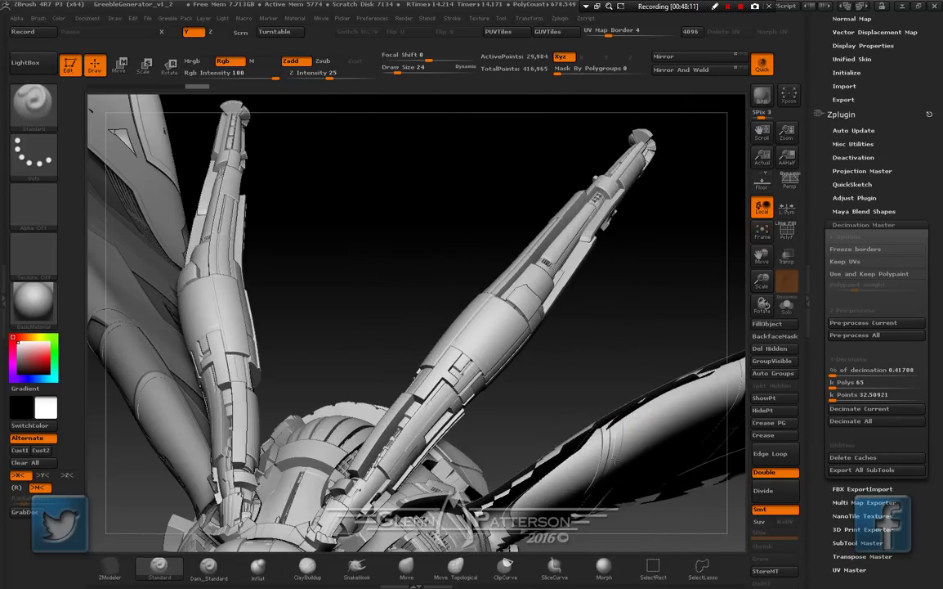
{"action": "left_click", "coordinate": [764, 234]}
{"action": "left_click_drag", "start_coordinate": [632, 381], "coordinate": [516, 400]}
{"action": "left_click_drag", "start_coordinate": [613, 344], "coordinate": [619, 378]}
{"action": "left_click_drag", "start_coordinate": [556, 426], "coordinate": [546, 424]}
{"action": "left_click_drag", "start_coordinate": [567, 460], "coordinate": [552, 416]}
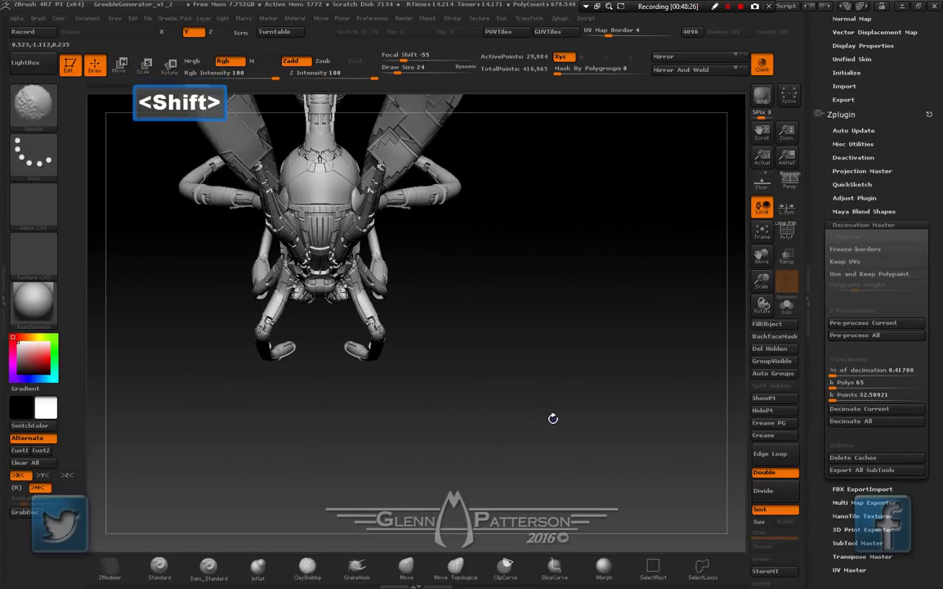
{"action": "left_click", "coordinate": [762, 238]}
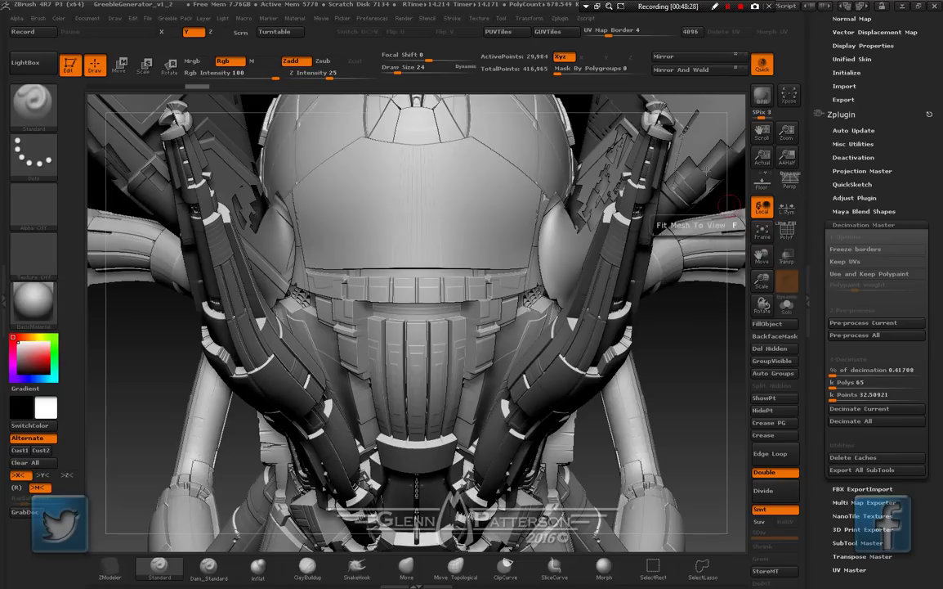
{"action": "left_click", "coordinate": [698, 147], "text": "alt"}
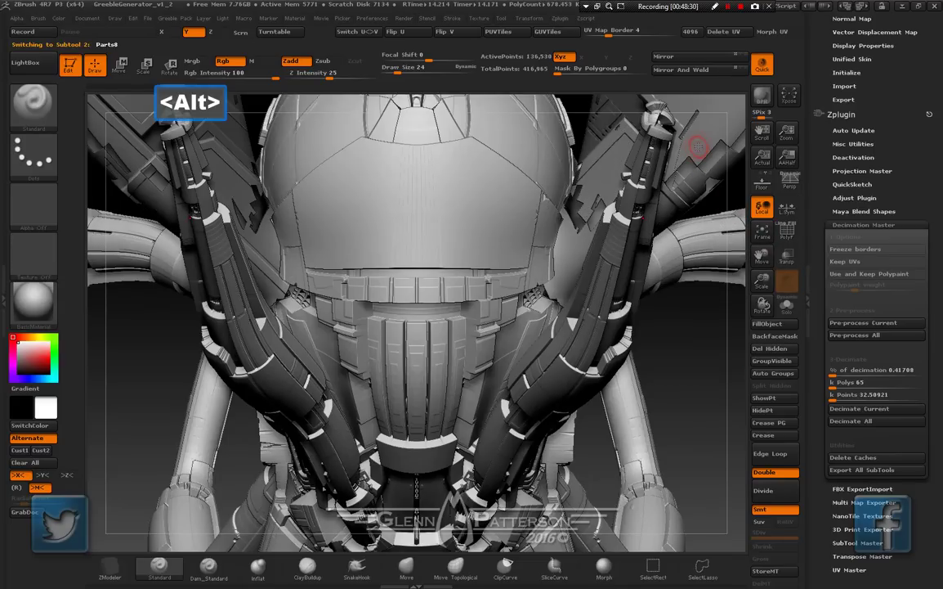
{"action": "left_click", "coordinate": [787, 307]}
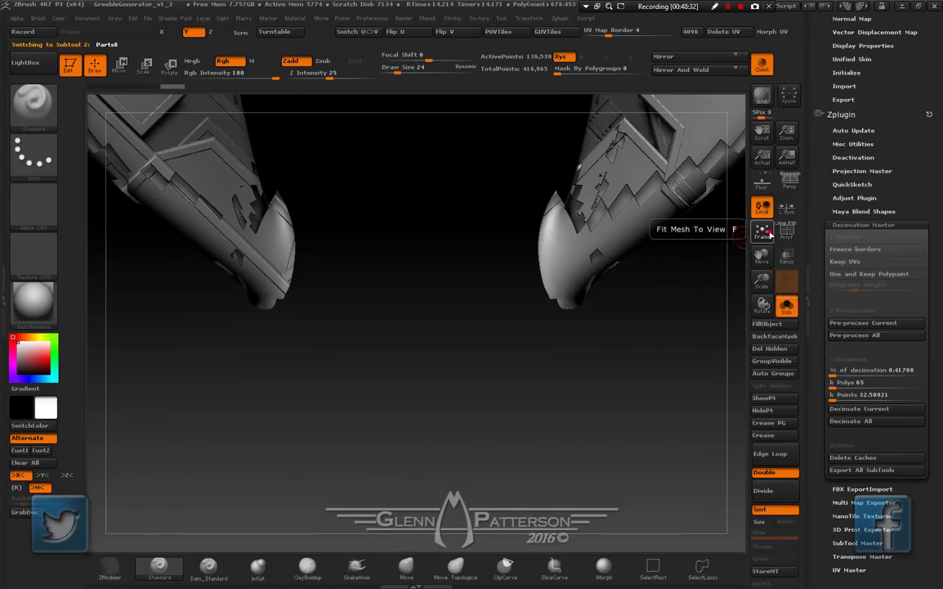
{"action": "left_click", "coordinate": [762, 237]}
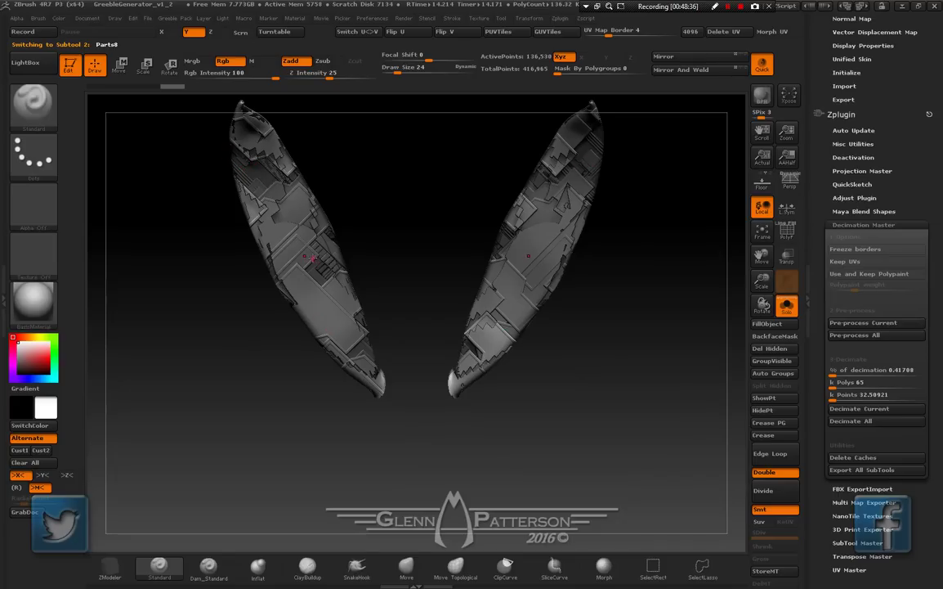
With symmetry off, keep only the left-hand wing of Parts8 visible using SelectRect and delete the hidden wing
{"action": "key", "text": "x"}
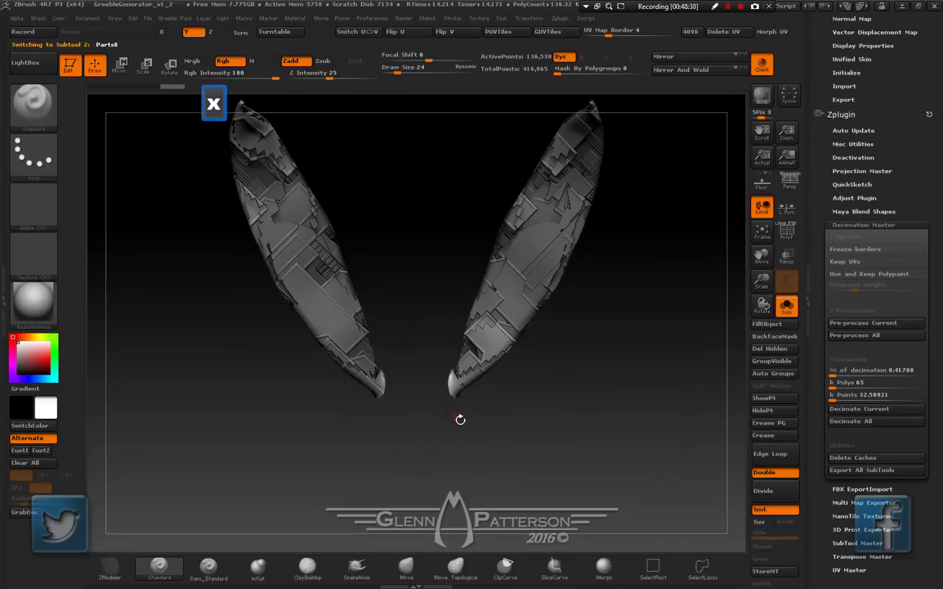
{"action": "left_click", "coordinate": [654, 573]}
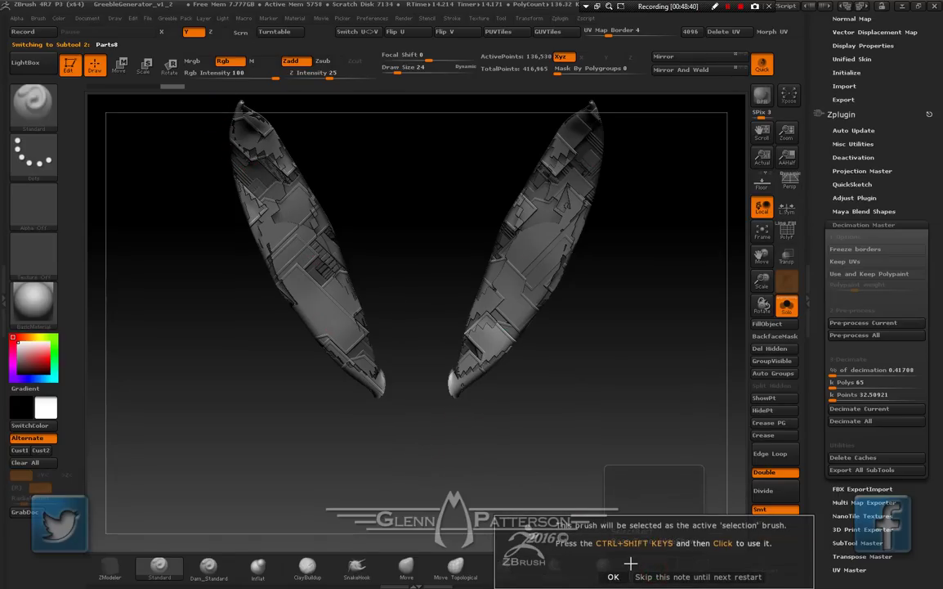
{"action": "left_click", "coordinate": [643, 576]}
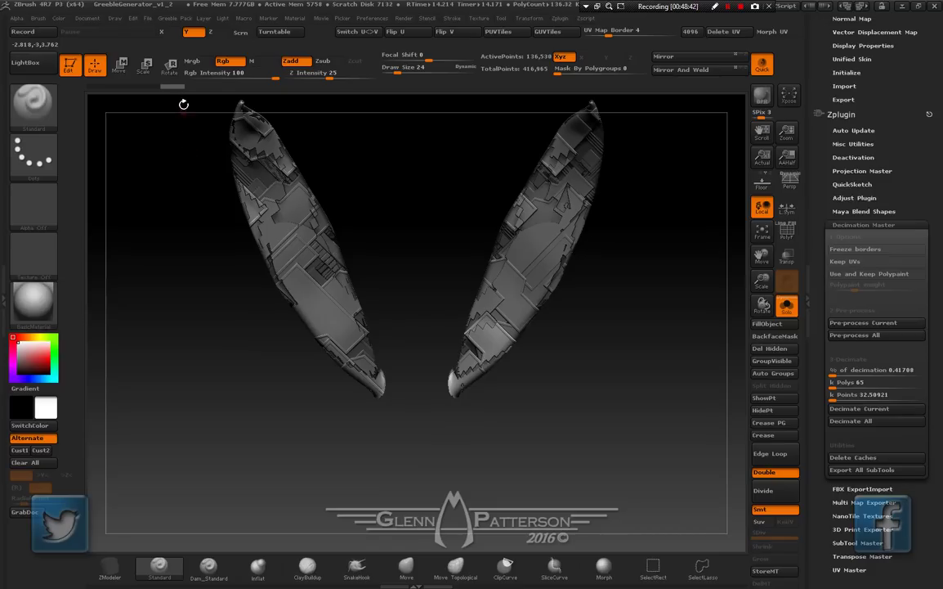
{"action": "left_click_drag", "start_coordinate": [368, 416], "coordinate": [431, 406]}
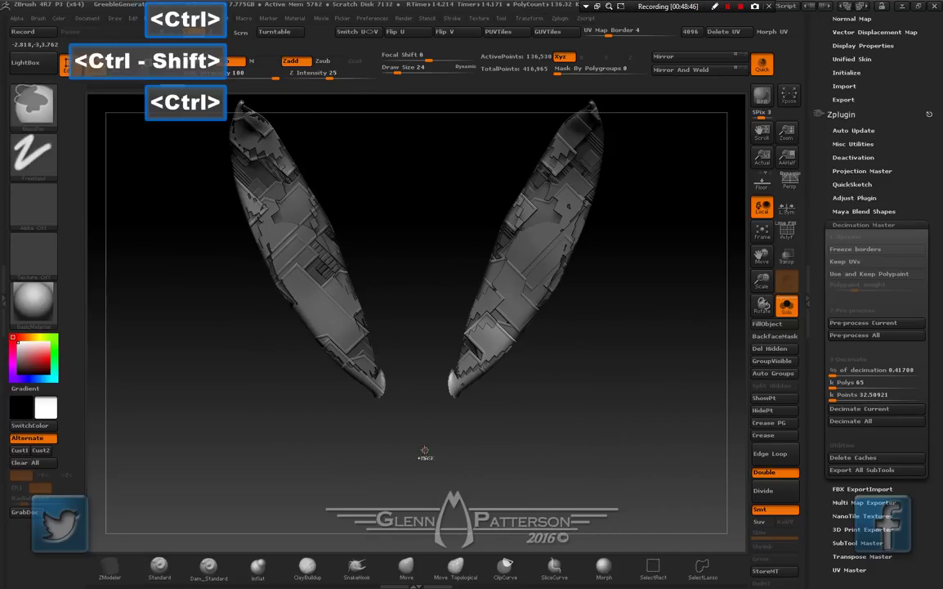
{"action": "mouse_move", "coordinate": [411, 450]}
{"action": "left_mouse_down", "text": "ctrl+shift"}
{"action": "mouse_move", "coordinate": [329, 371]}
{"action": "mouse_move", "coordinate": [191, 132]}
{"action": "mouse_move", "coordinate": [146, 94]}
{"action": "left_mouse_up", "text": "ctrl+shift"}
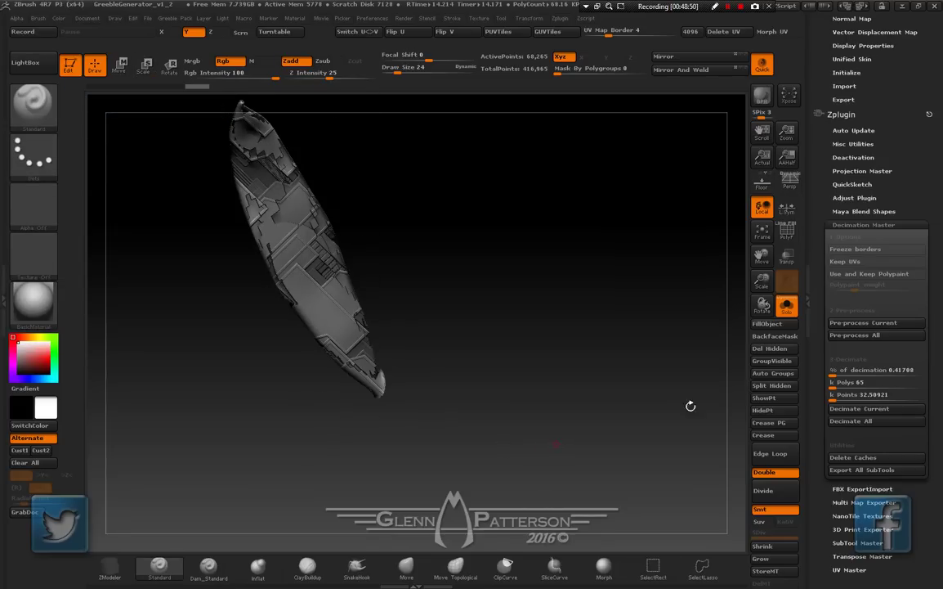
{"action": "left_click_drag", "start_coordinate": [937, 133], "coordinate": [941, 302]}
{"action": "scroll", "coordinate": [942, 302], "scroll_direction": "down", "scroll_amount": 10}
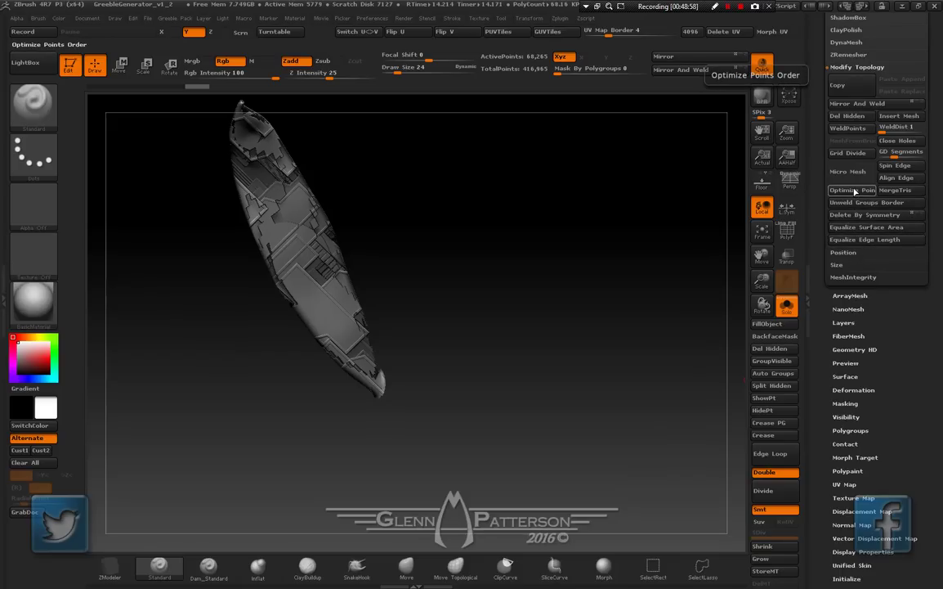
{"action": "left_click", "coordinate": [852, 116]}
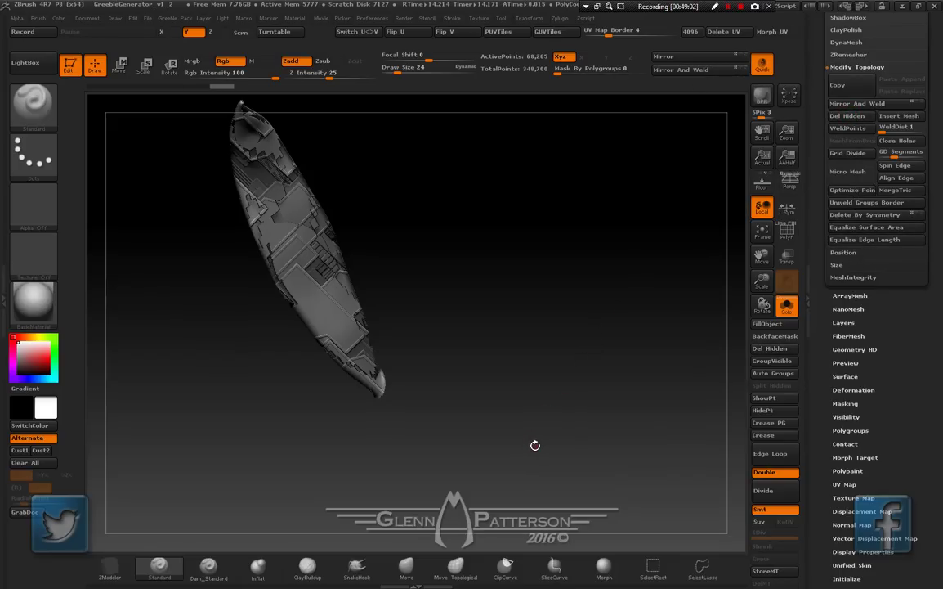
Convert the remaining Parts8 wing's BPR surface noise to real geometry and inspect it framed in the view
{"action": "left_click_drag", "start_coordinate": [942, 321], "coordinate": [941, 435]}
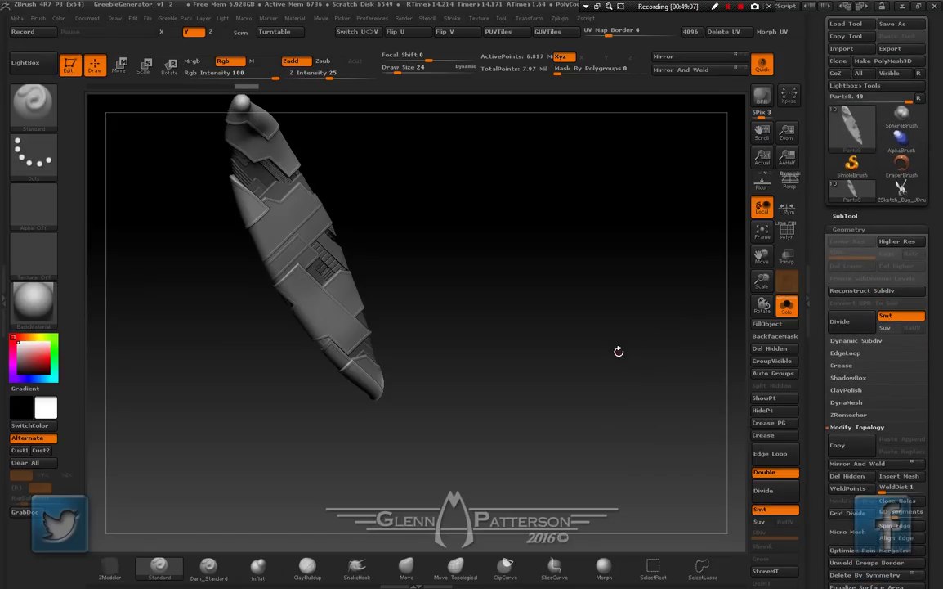
{"action": "left_click", "coordinate": [761, 236]}
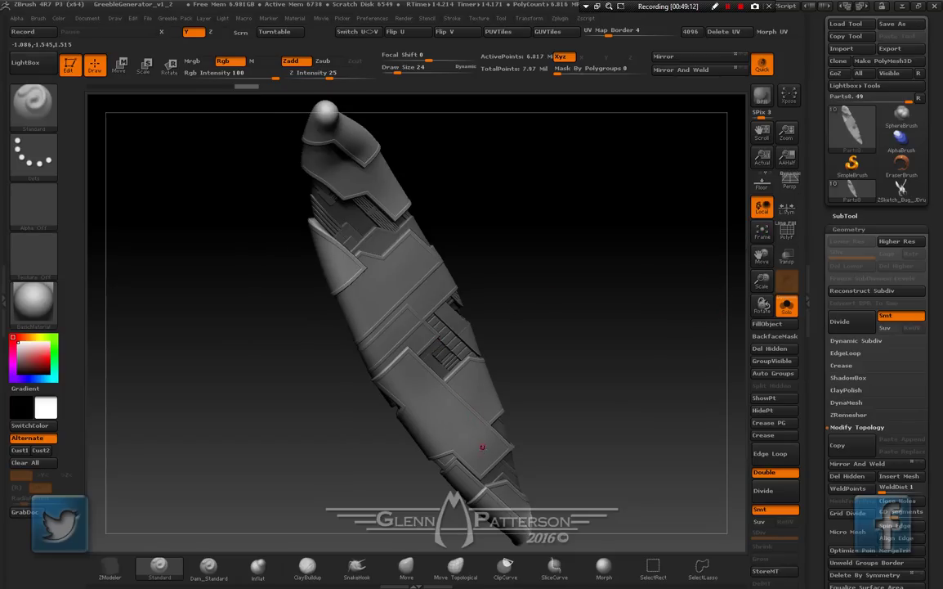
{"action": "left_click_drag", "start_coordinate": [541, 370], "coordinate": [519, 344]}
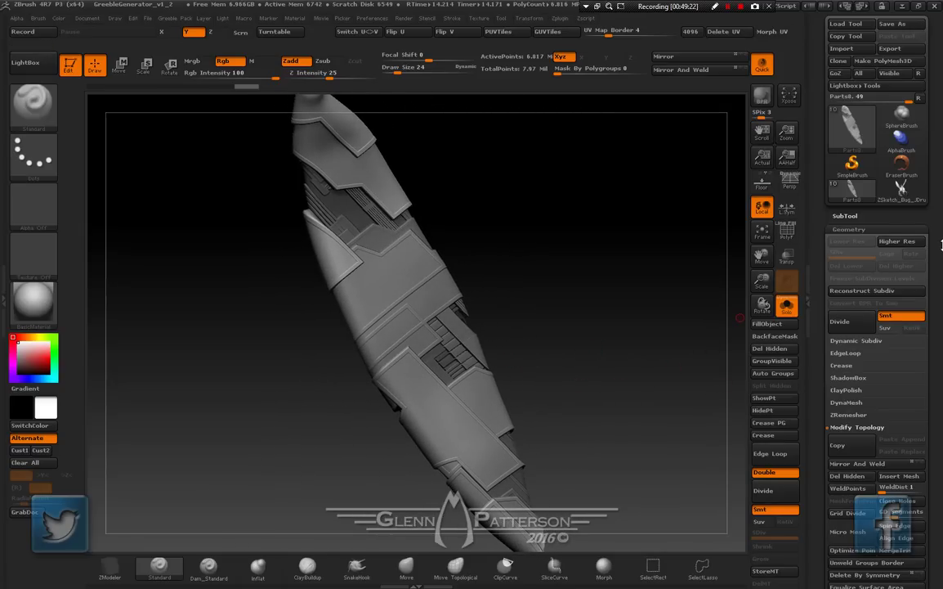
Pre-process and decimate the Parts8 wing with the current decimation setting and check its mesh with and without PolyFrame
{"action": "scroll", "coordinate": [879, 344], "scroll_direction": "down", "scroll_amount": 15}
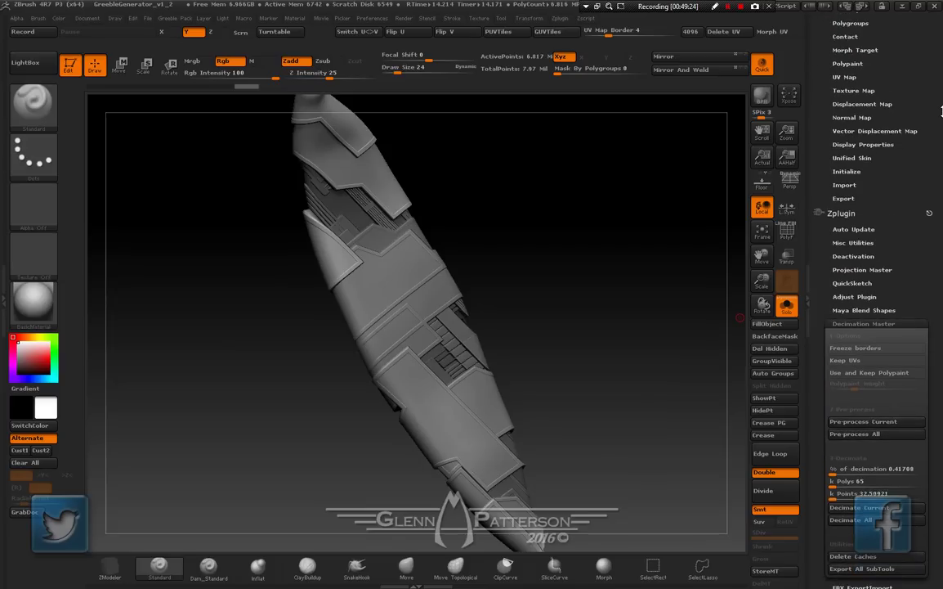
{"action": "left_click", "coordinate": [865, 421]}
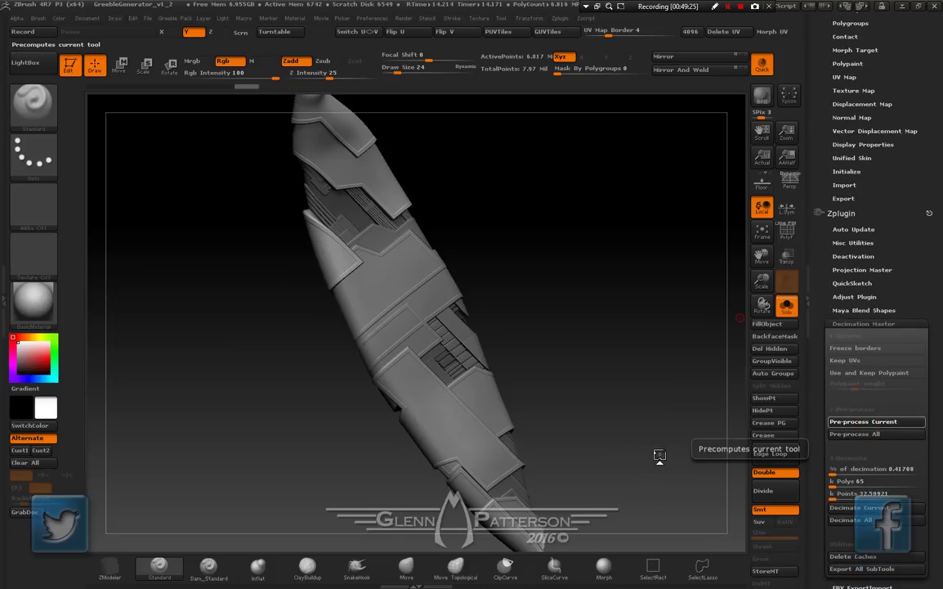
{"action": "key", "text": "F9"}
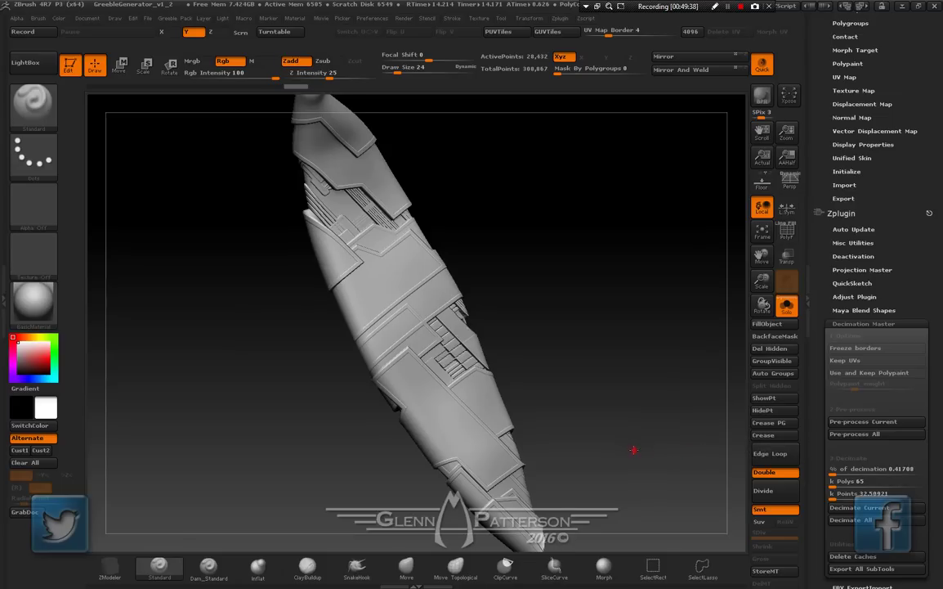
{"action": "left_click_drag", "start_coordinate": [634, 450], "coordinate": [709, 281]}
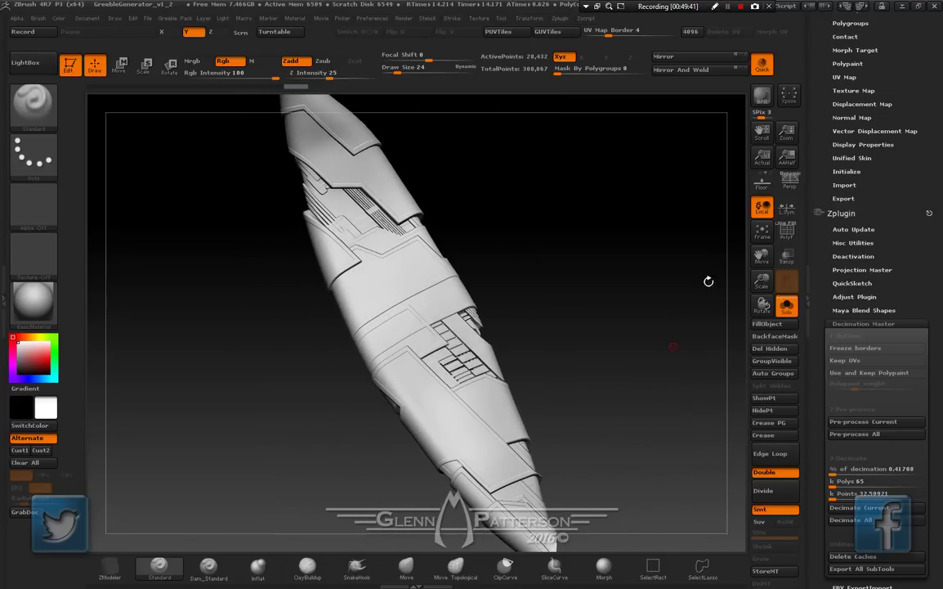
{"action": "left_click", "coordinate": [780, 244]}
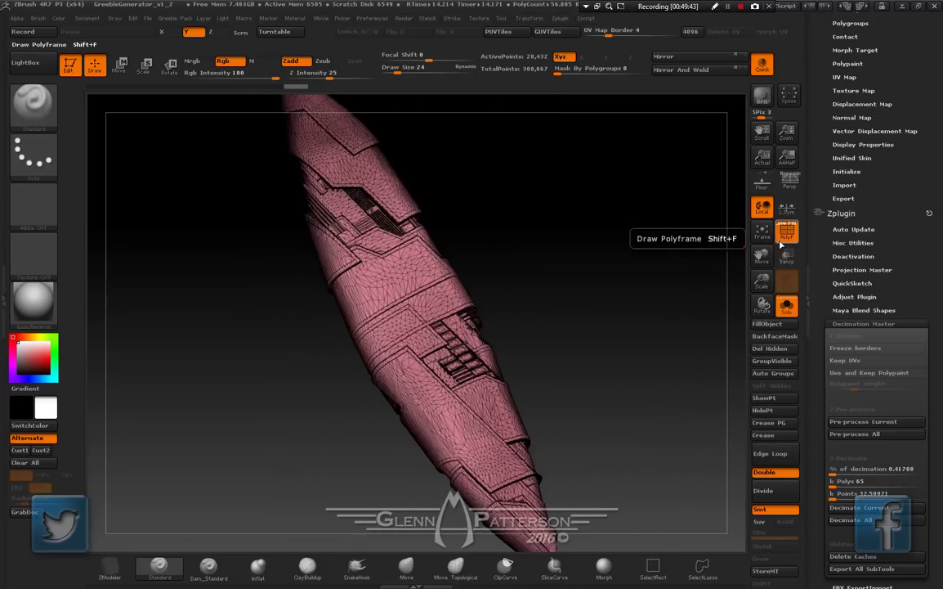
{"action": "left_click", "coordinate": [781, 244]}
{"action": "left_click_drag", "start_coordinate": [642, 459], "coordinate": [692, 392]}
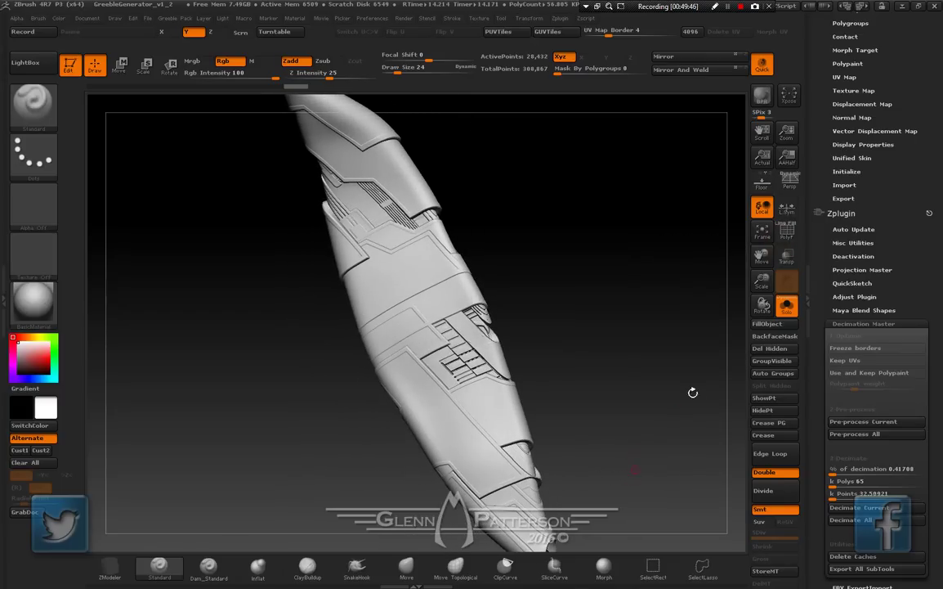
Leave Solo mode to show the whole bug and rebuild the opposite wing of Parts8 with Mirror And Weld
{"action": "left_click", "coordinate": [761, 233]}
{"action": "left_click", "coordinate": [785, 309]}
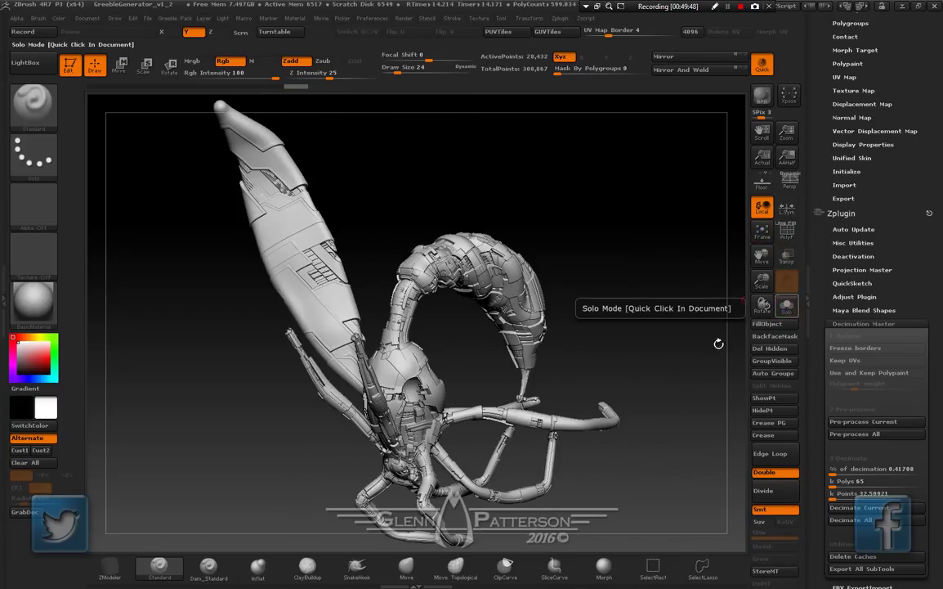
{"action": "left_click_drag", "start_coordinate": [598, 388], "coordinate": [615, 354]}
{"action": "scroll", "coordinate": [941, 211], "scroll_direction": "up", "scroll_amount": 10}
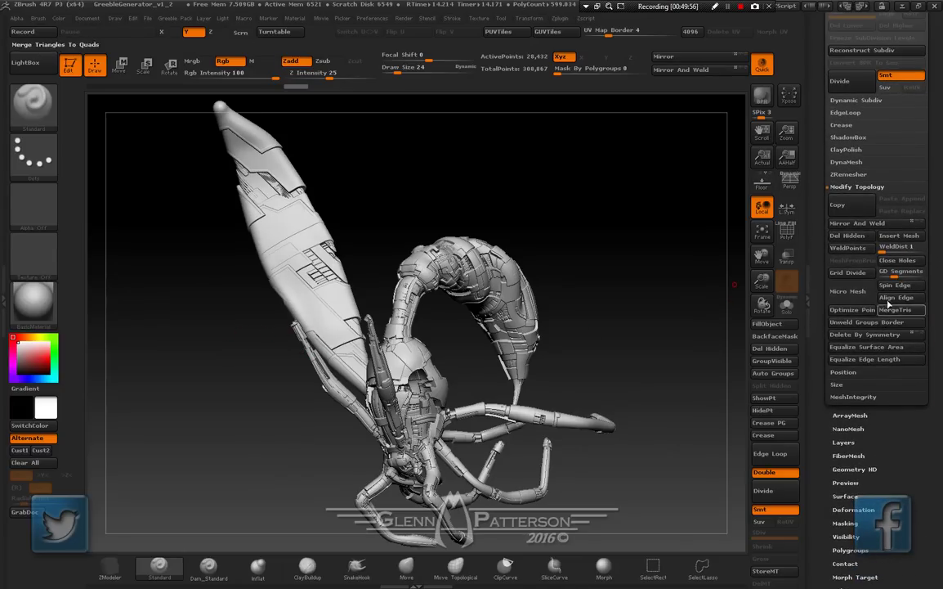
{"action": "left_click", "coordinate": [868, 229]}
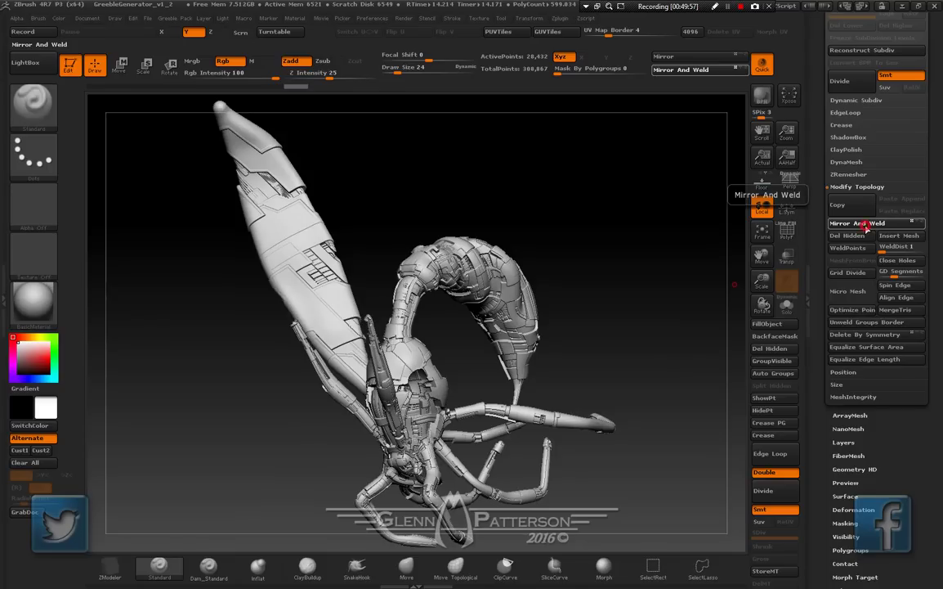
{"action": "mouse_move", "coordinate": [629, 334]}
{"action": "left_mouse_down"}
{"action": "mouse_move", "coordinate": [629, 295]}
{"action": "mouse_move", "coordinate": [604, 225]}
{"action": "mouse_move", "coordinate": [600, 316]}
{"action": "mouse_move", "coordinate": [685, 301]}
{"action": "mouse_move", "coordinate": [609, 360]}
{"action": "mouse_move", "coordinate": [568, 413]}
{"action": "mouse_move", "coordinate": [618, 419]}
{"action": "mouse_move", "coordinate": [562, 381]}
{"action": "mouse_move", "coordinate": [531, 311]}
{"action": "mouse_move", "coordinate": [556, 371]}
{"action": "mouse_move", "coordinate": [564, 327]}
{"action": "mouse_move", "coordinate": [531, 344]}
{"action": "mouse_move", "coordinate": [481, 292]}
{"action": "mouse_move", "coordinate": [539, 296]}
{"action": "mouse_move", "coordinate": [579, 350]}
{"action": "mouse_move", "coordinate": [491, 323]}
{"action": "mouse_move", "coordinate": [544, 358]}
{"action": "mouse_move", "coordinate": [441, 352]}
{"action": "left_mouse_up"}
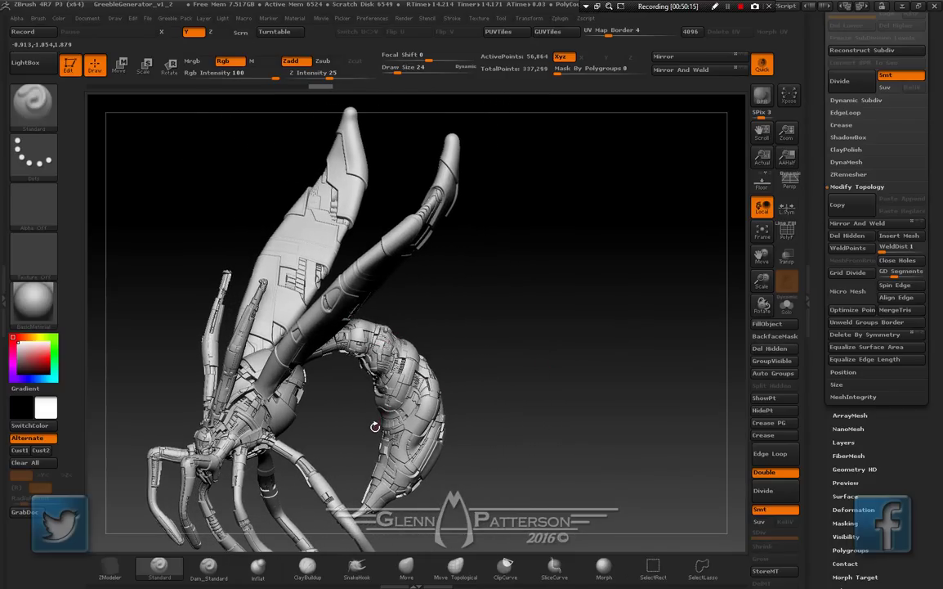
Isolate the tiny Parts7 subtool to inspect it, delete it, and leave Solo mode
{"action": "scroll", "coordinate": [848, 290], "scroll_direction": "up", "scroll_amount": 5}
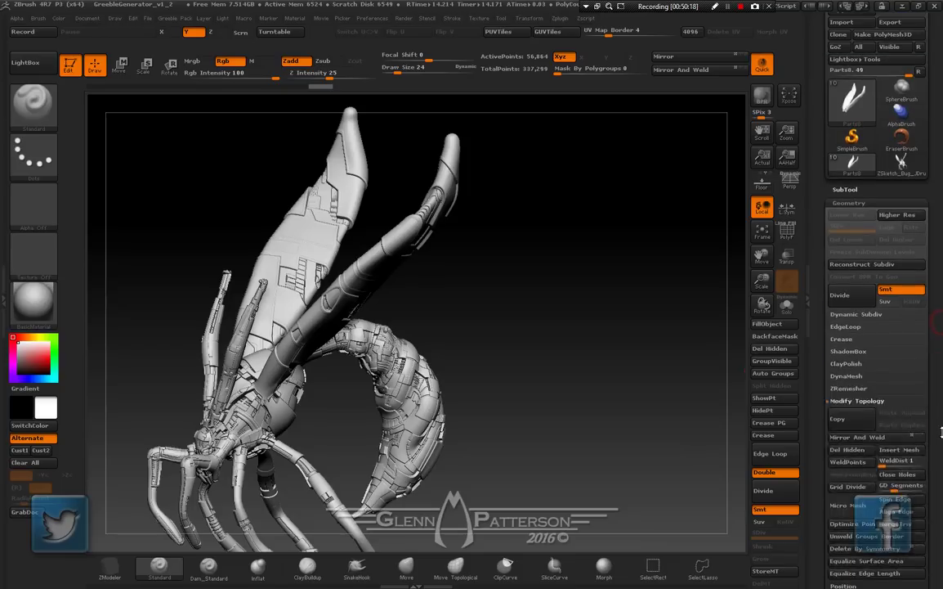
{"action": "left_click", "coordinate": [845, 256]}
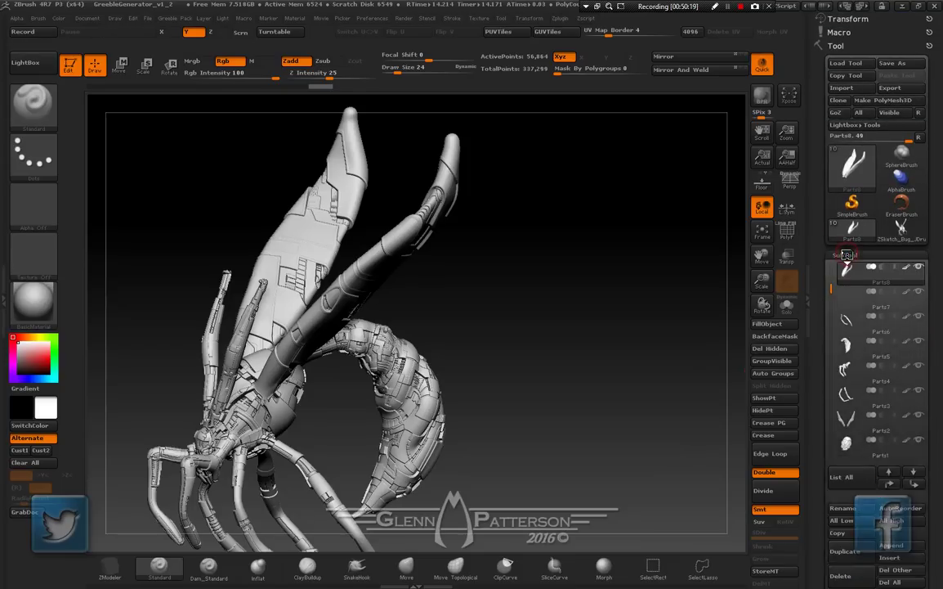
{"action": "scroll", "coordinate": [850, 204], "scroll_direction": "down", "scroll_amount": 3}
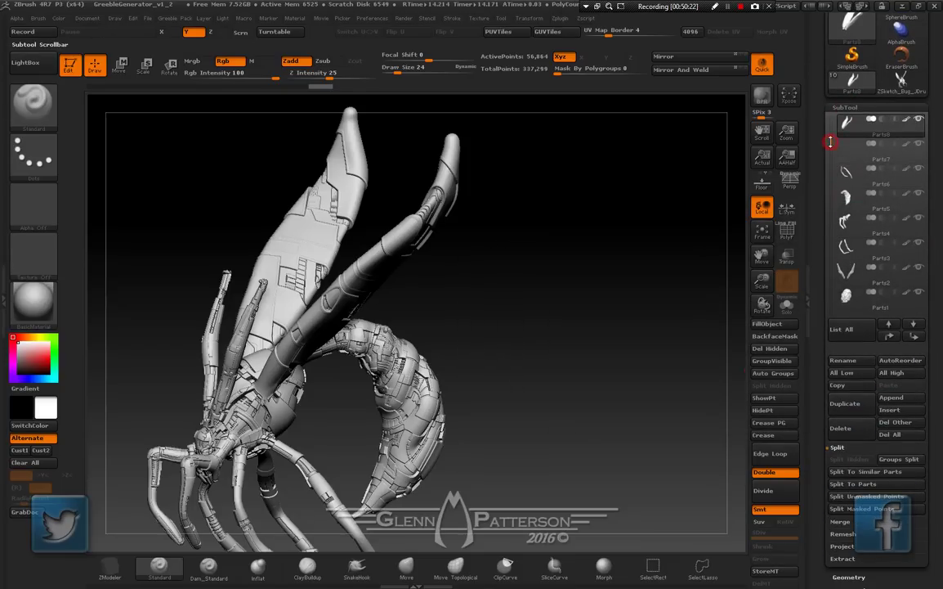
{"action": "left_click_drag", "start_coordinate": [829, 140], "coordinate": [826, 108]}
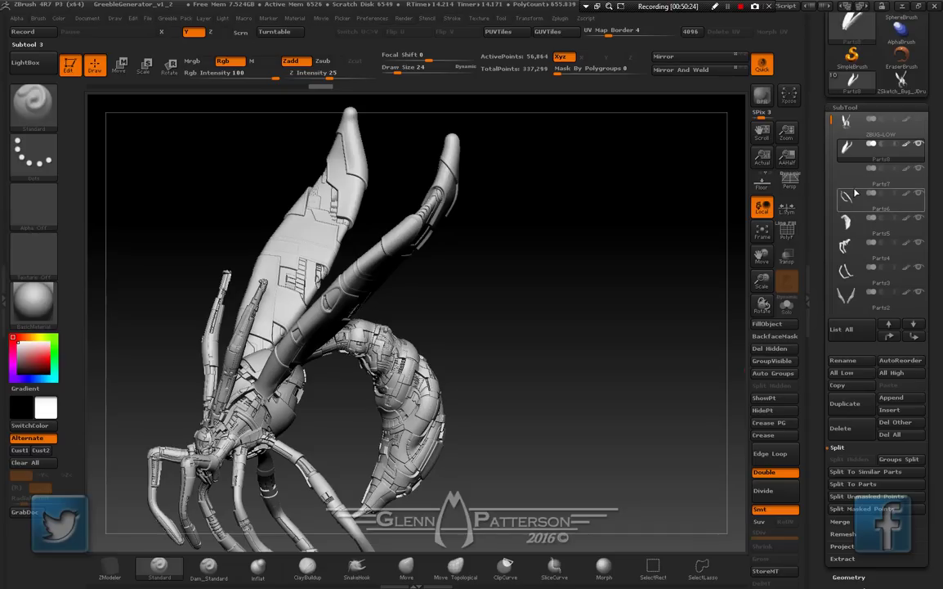
{"action": "mouse_move", "coordinate": [856, 182]}
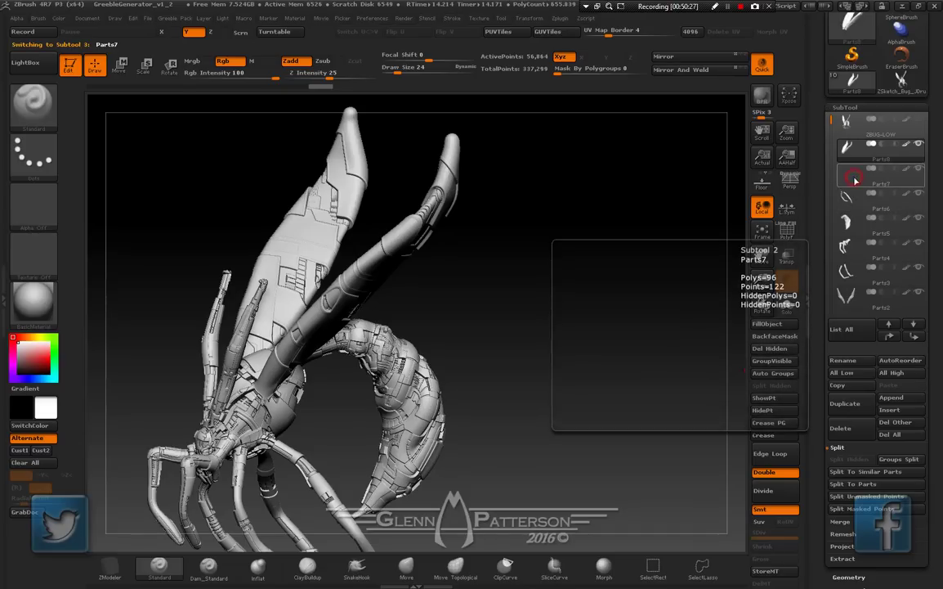
{"action": "left_click", "coordinate": [856, 181]}
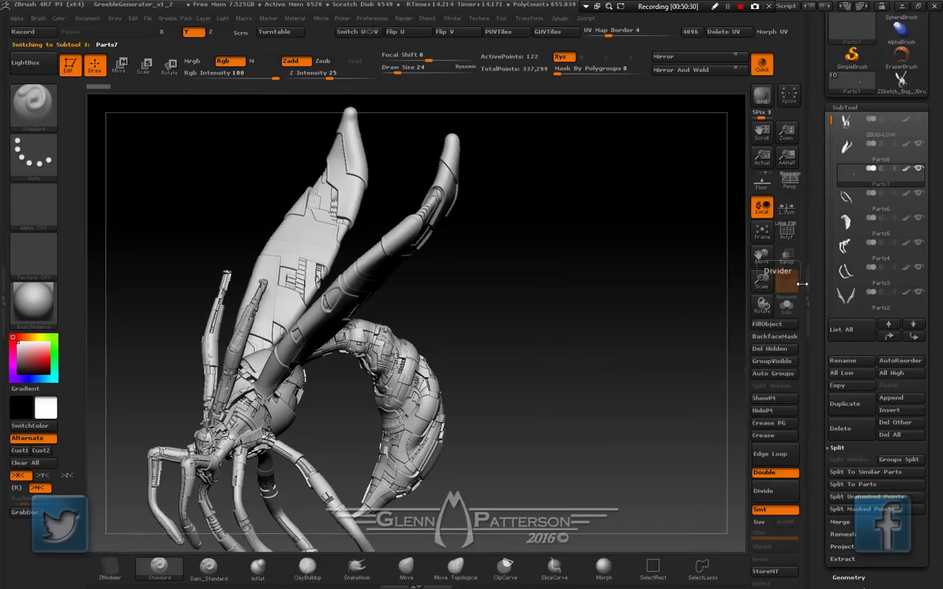
{"action": "left_click", "coordinate": [763, 234]}
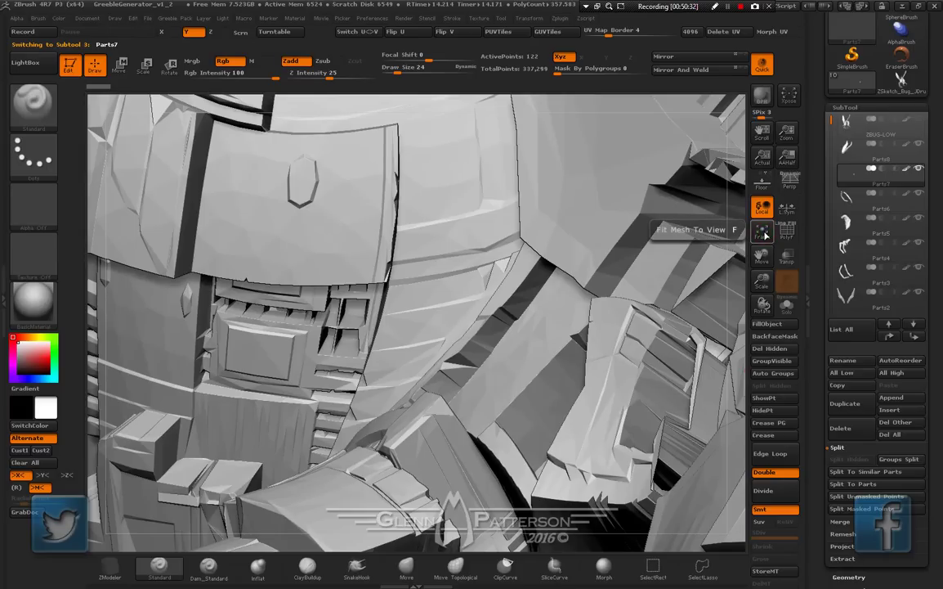
{"action": "left_click", "coordinate": [786, 305]}
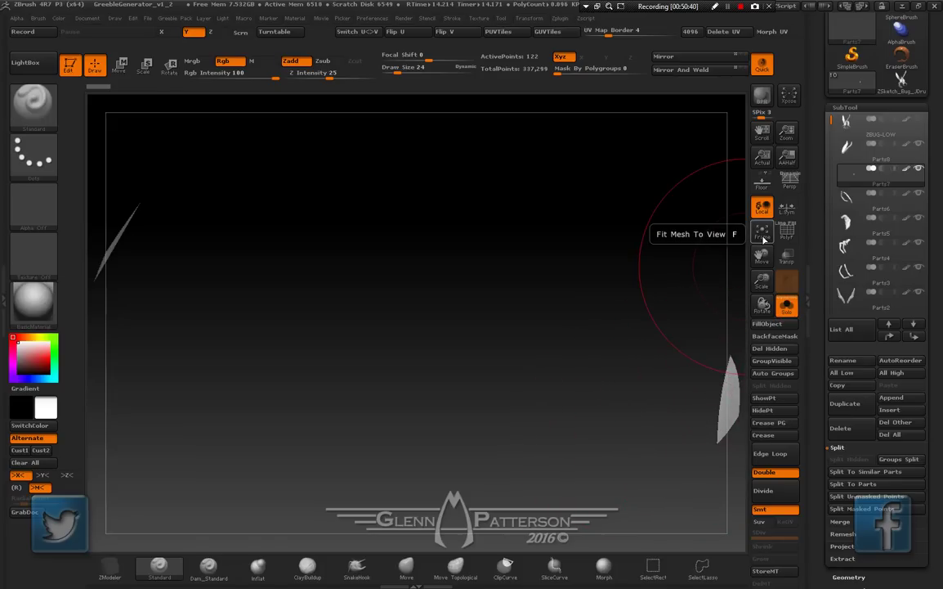
{"action": "left_click", "coordinate": [848, 430]}
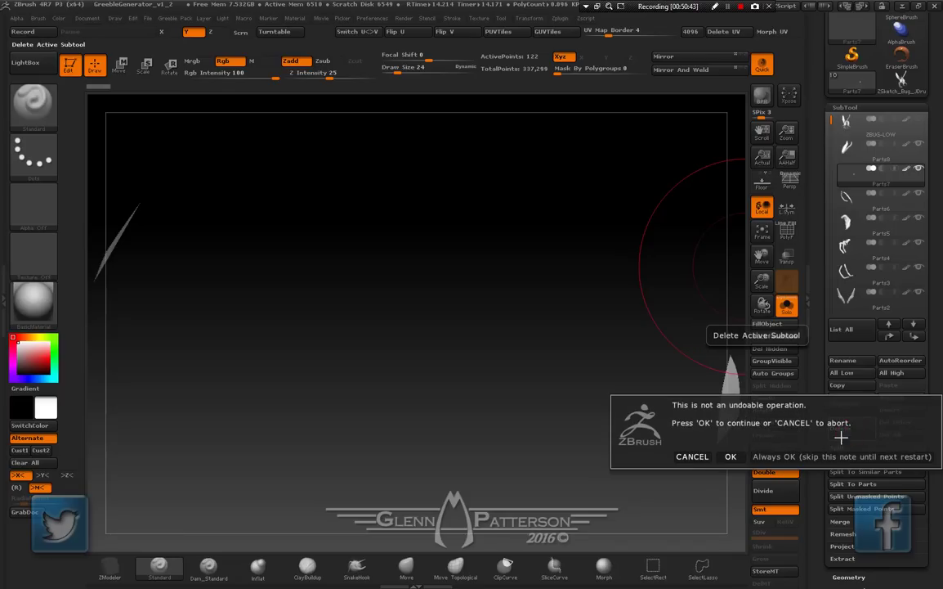
{"action": "left_click", "coordinate": [732, 456]}
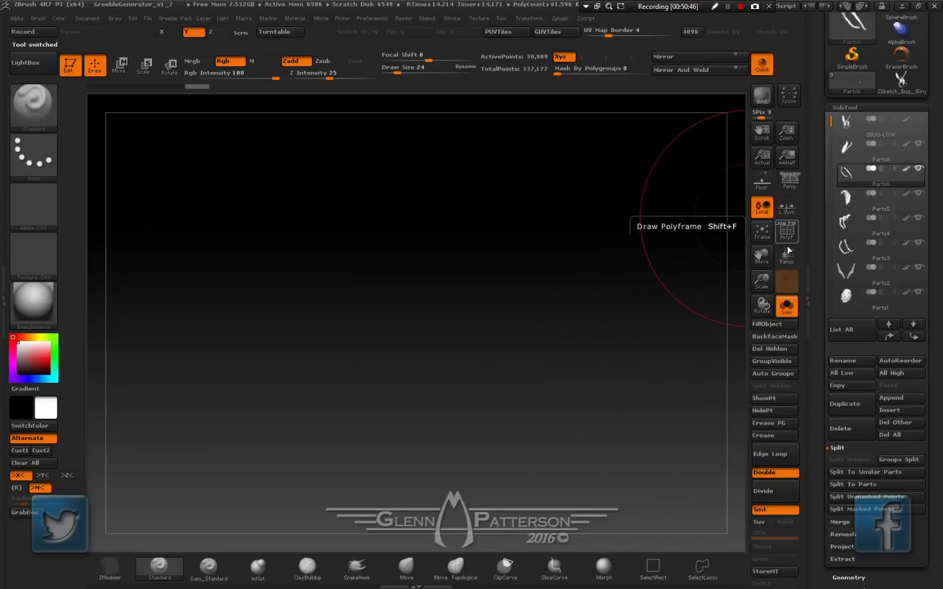
{"action": "left_click", "coordinate": [787, 305]}
Frame the complete bug, merge its visible subtools into one new tool, and switch to that merged tool
{"action": "right_click_drag", "start_coordinate": [633, 349], "coordinate": [719, 284]}
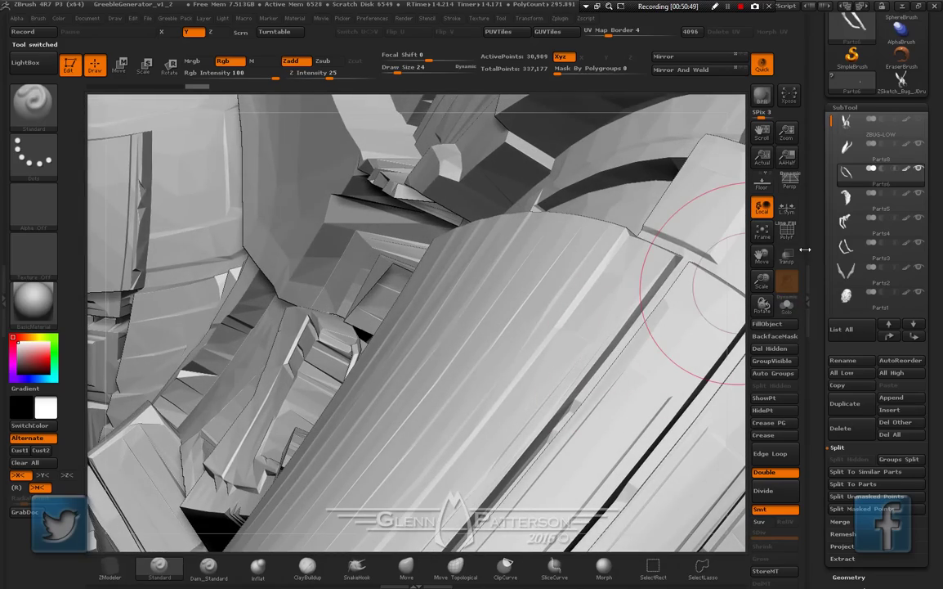
{"action": "left_click", "coordinate": [764, 235]}
{"action": "left_click_drag", "start_coordinate": [436, 220], "coordinate": [518, 365]}
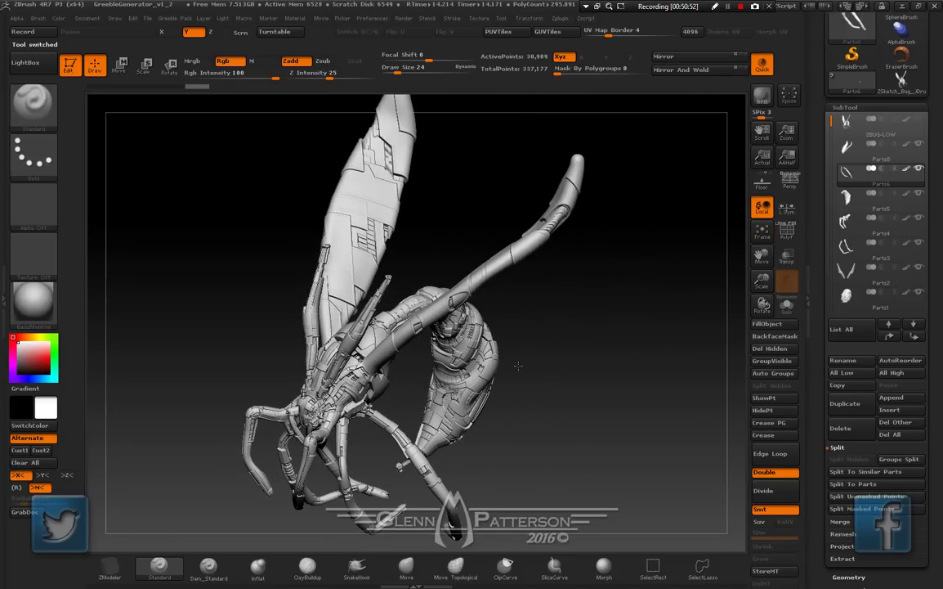
{"action": "mouse_move", "coordinate": [921, 125]}
{"action": "left_click", "coordinate": [843, 522]}
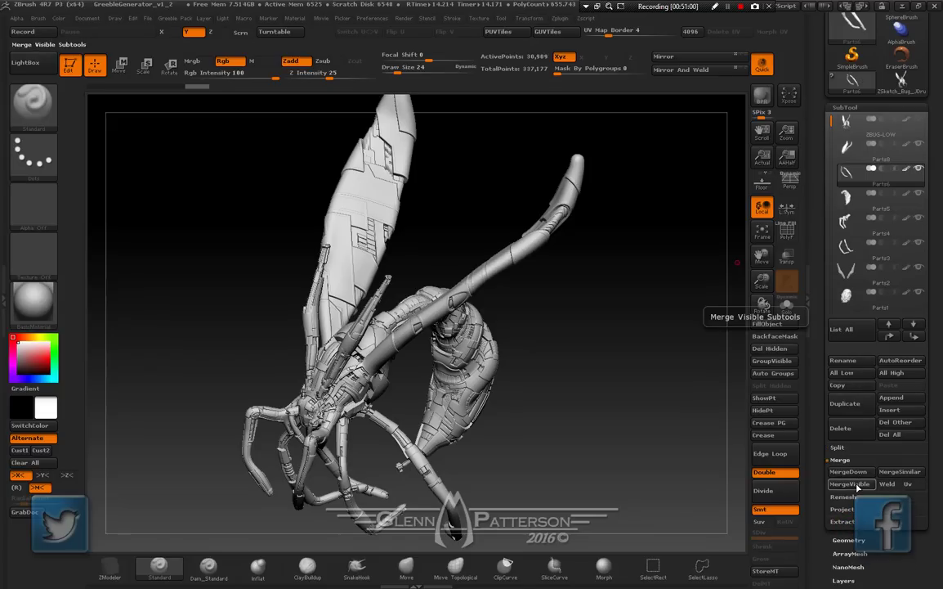
{"action": "left_click", "coordinate": [850, 484]}
{"action": "mouse_move", "coordinate": [851, 90]}
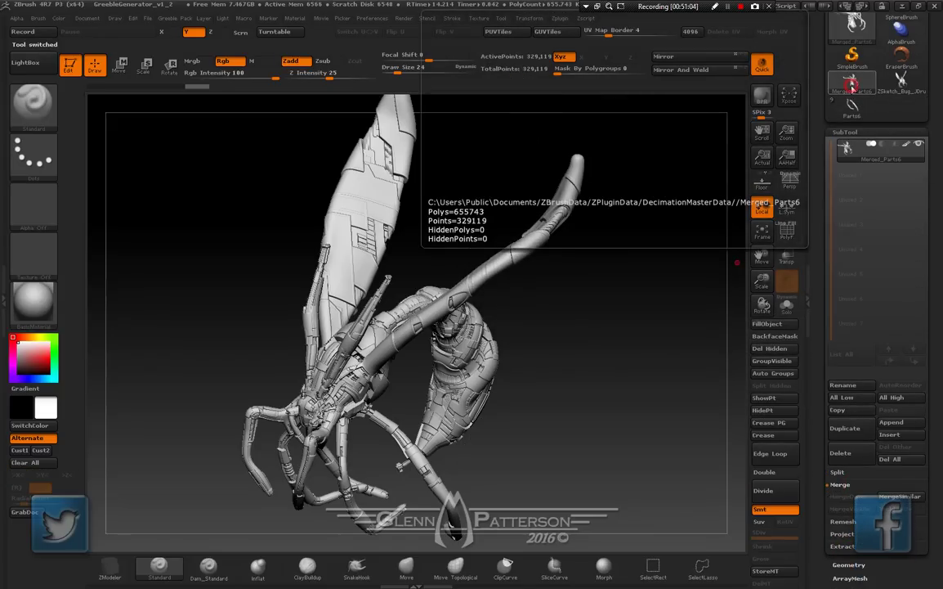
{"action": "left_click", "coordinate": [853, 90]}
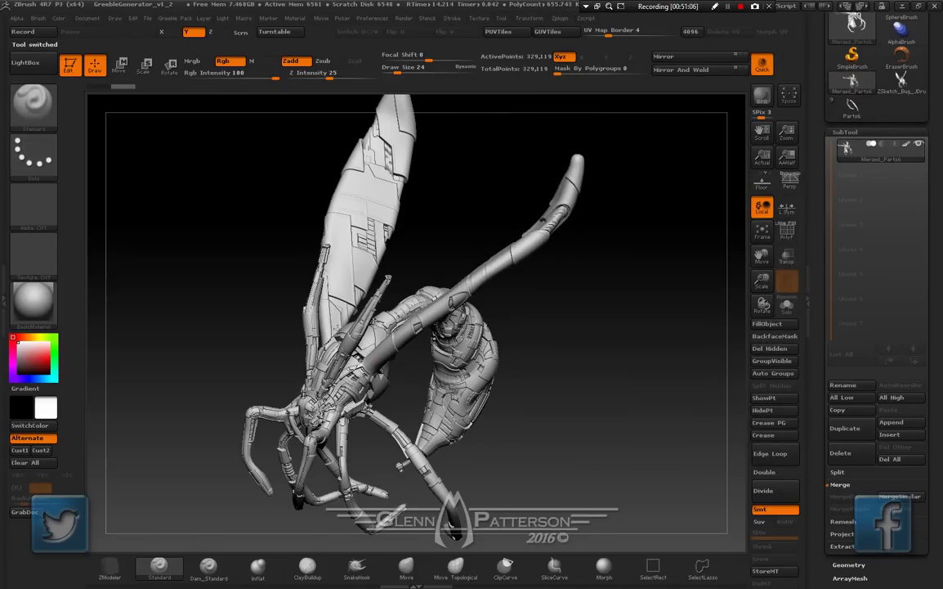
Turn on PolyFrame for the merged bug and rename its subtool ZBUG-HIGH
{"action": "left_click_drag", "start_coordinate": [620, 440], "coordinate": [594, 383]}
{"action": "left_click", "coordinate": [786, 234]}
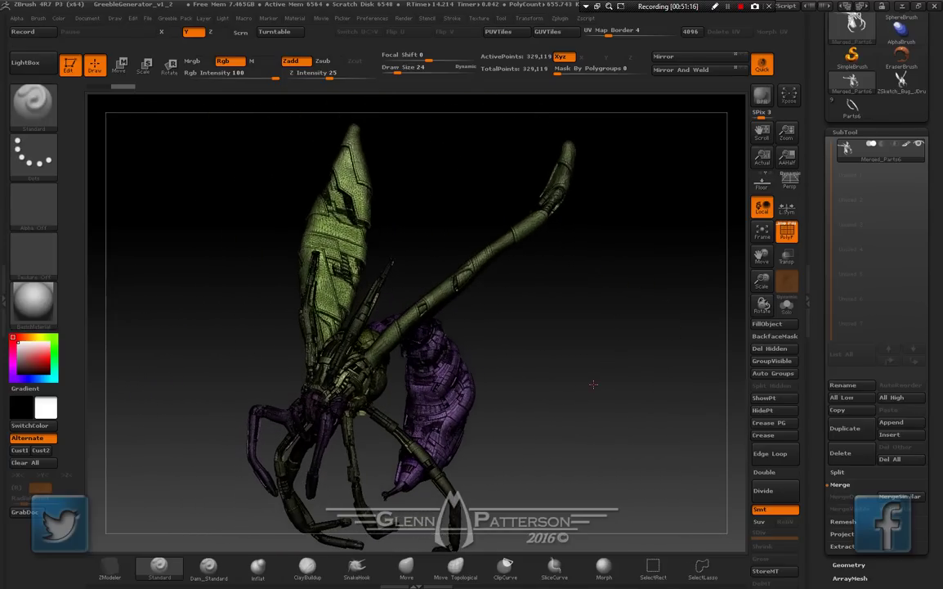
{"action": "left_click", "coordinate": [842, 385]}
{"action": "type", "text": "Z"}
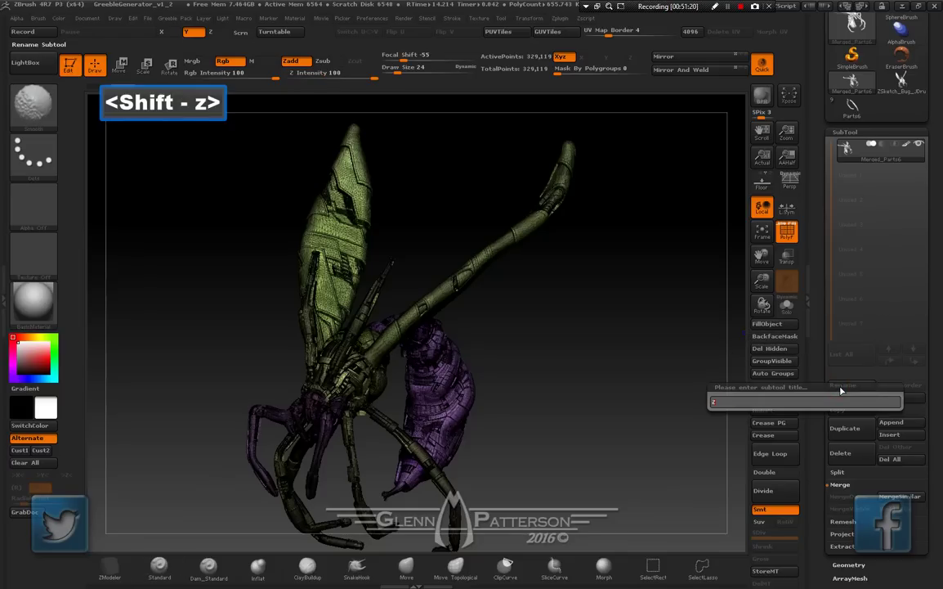
{"action": "type", "text": "BUG"}
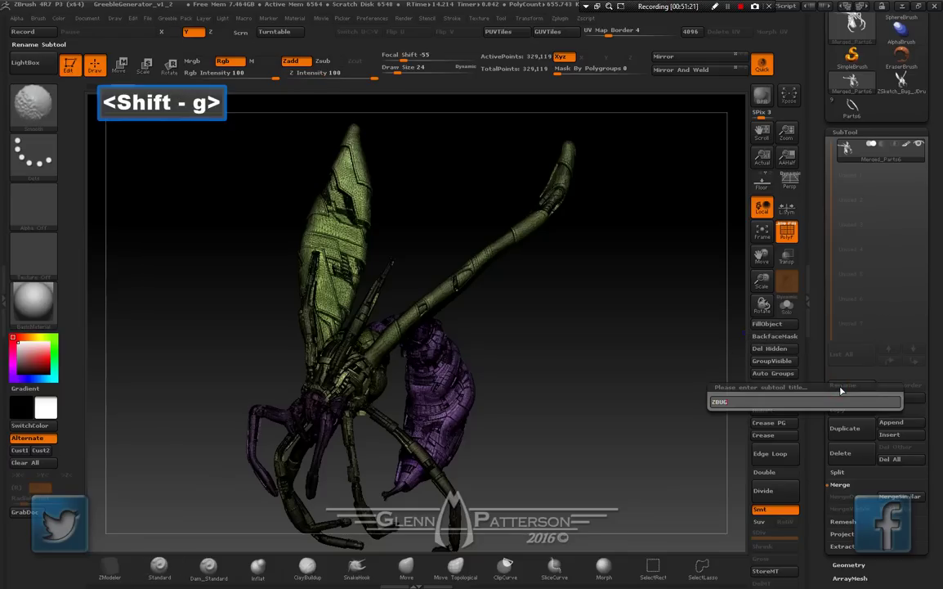
{"action": "type", "text": "_"}
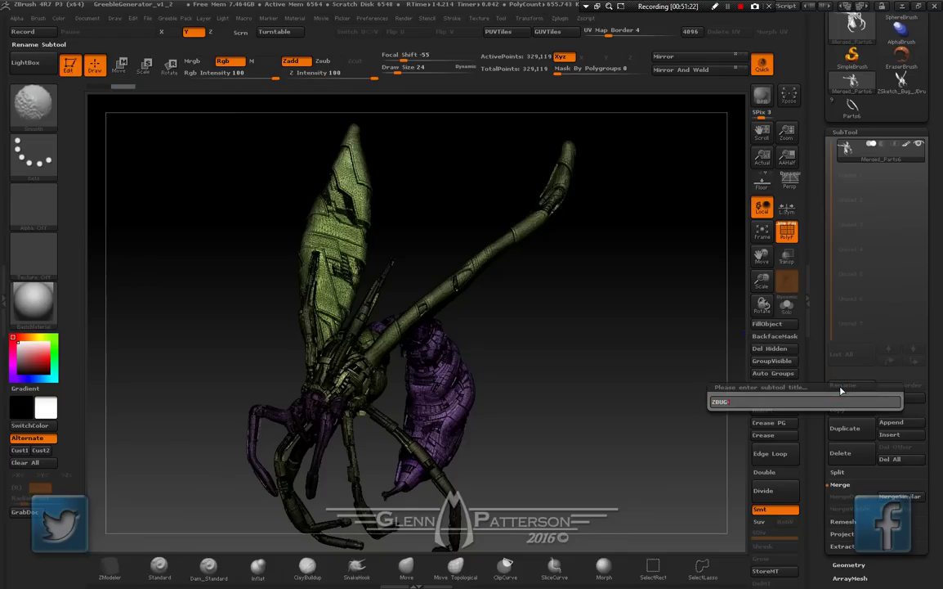
{"action": "type", "text": "HIGH"}
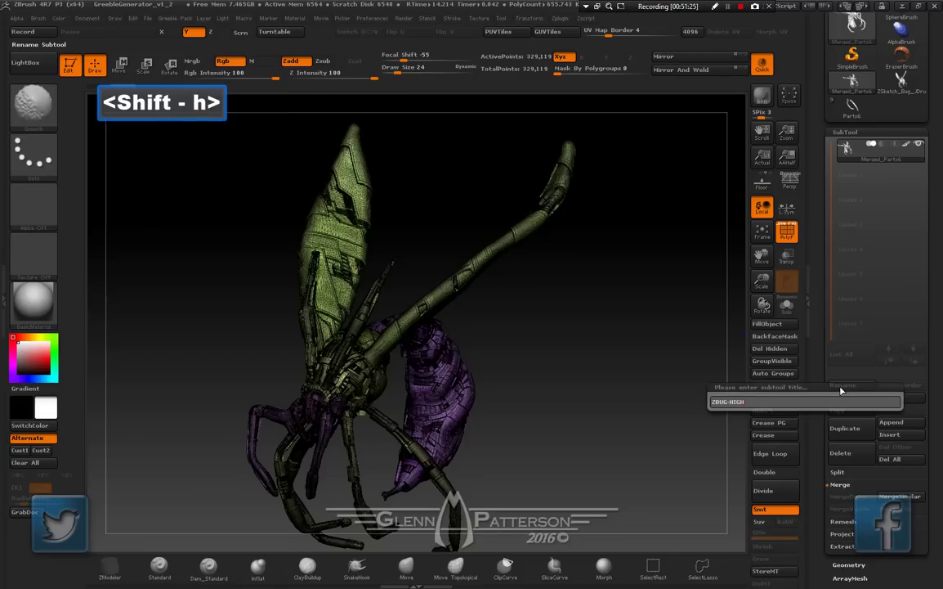
{"action": "key", "text": "Return"}
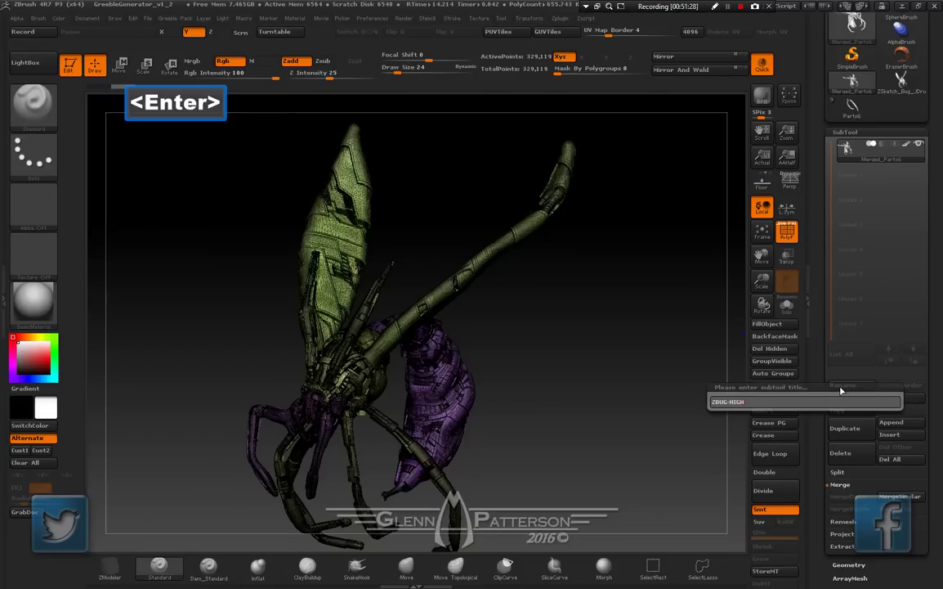
Save the merged bug tool as ZBUG-HIGH.ztl in the DEMO_ZBUG folder
{"action": "left_click_drag", "start_coordinate": [939, 63], "coordinate": [941, 154]}
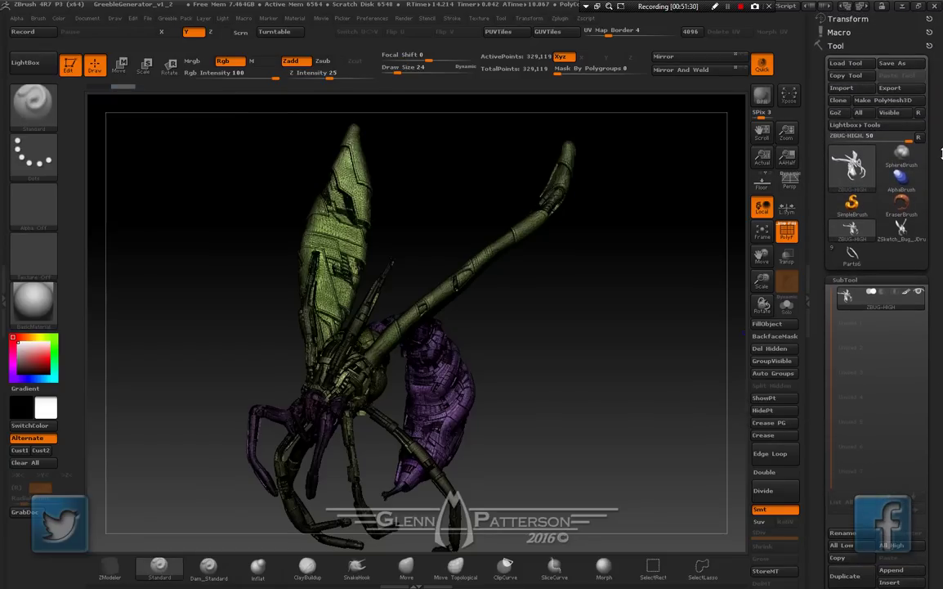
{"action": "left_click", "coordinate": [892, 64]}
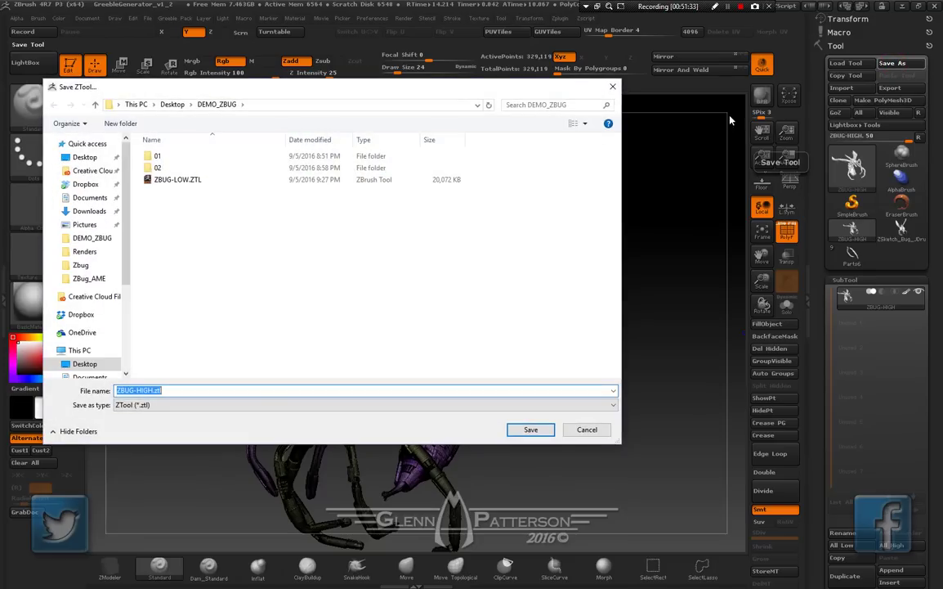
{"action": "left_click", "coordinate": [531, 429]}
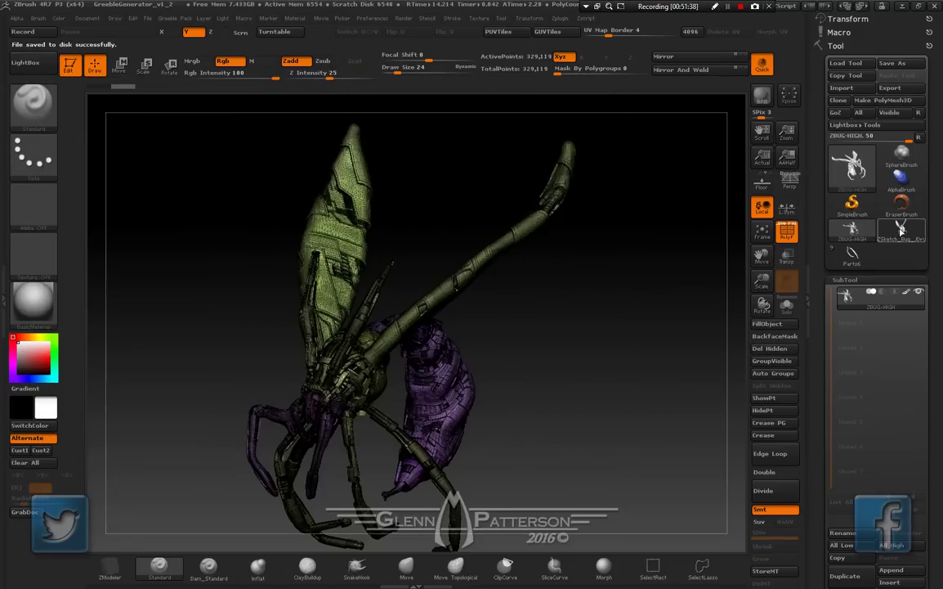
{"action": "mouse_move", "coordinate": [903, 234]}
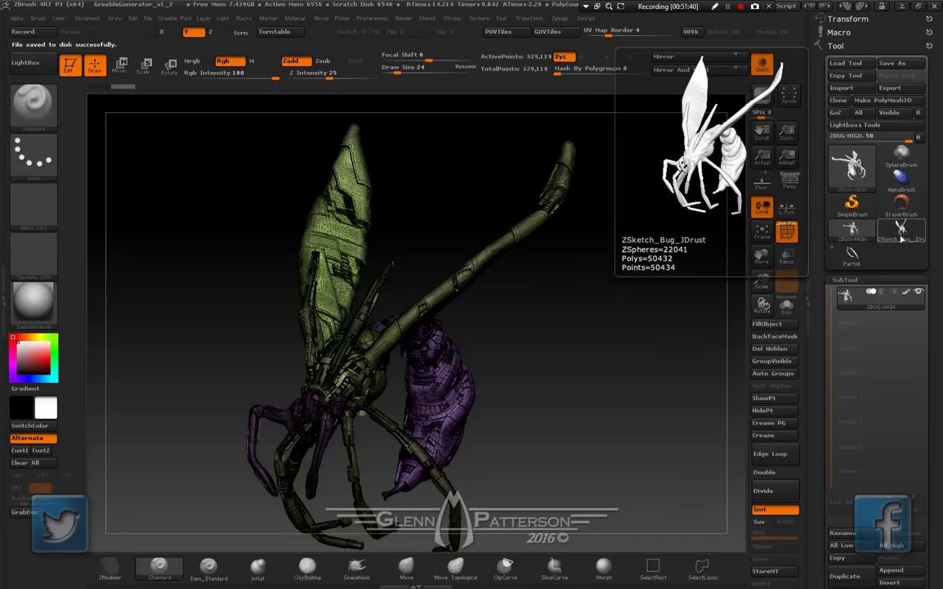
Switch back to the multi-part bug tool, select its ZBUG-LOW subtool and delete all the other subtools
{"action": "mouse_move", "coordinate": [858, 264]}
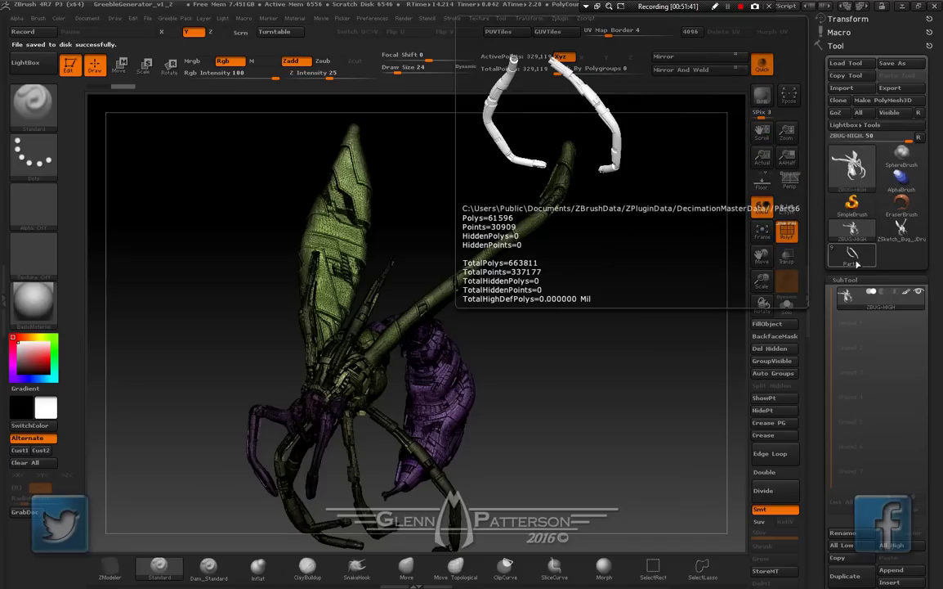
{"action": "left_click", "coordinate": [858, 264]}
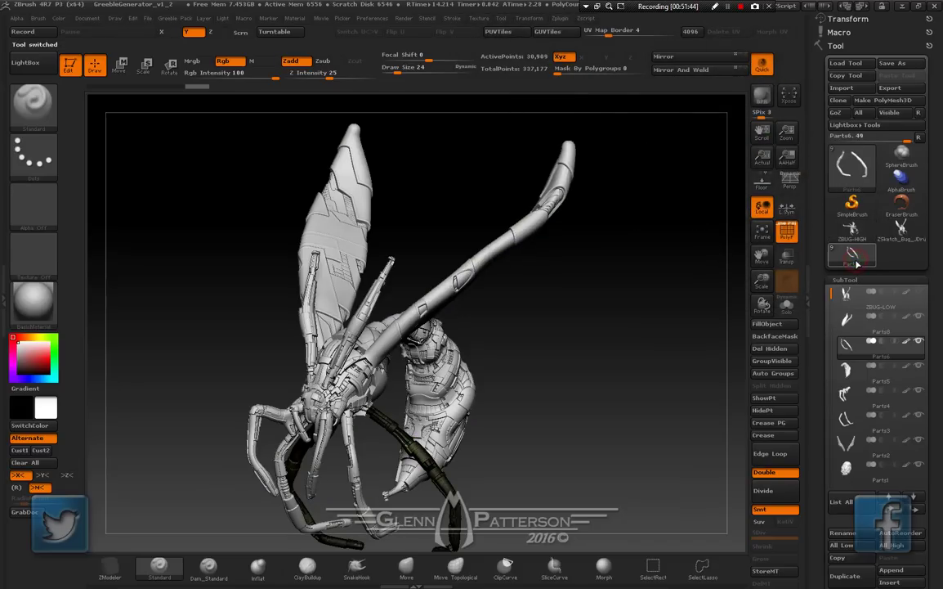
{"action": "left_click", "coordinate": [906, 306]}
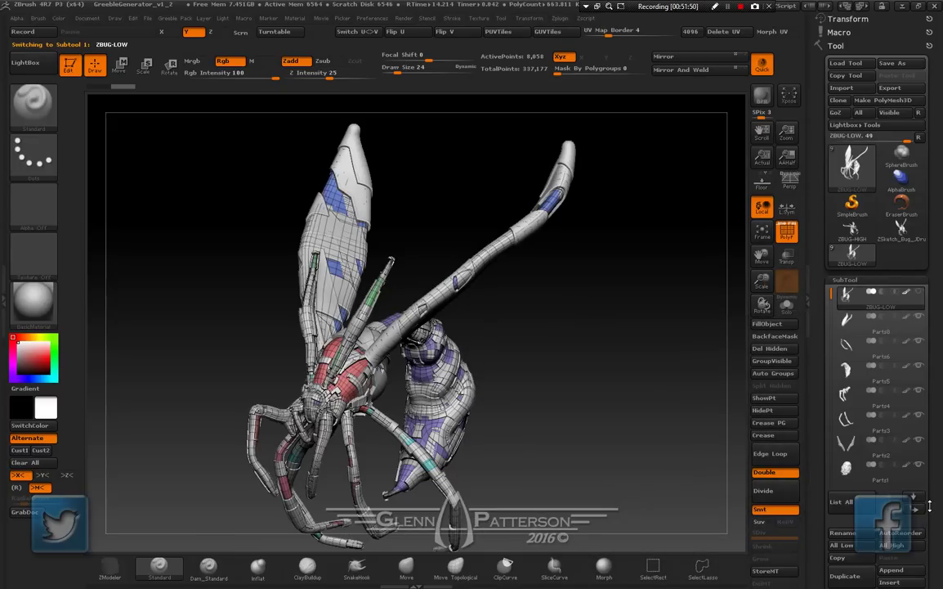
{"action": "left_click_drag", "start_coordinate": [930, 508], "coordinate": [940, 384]}
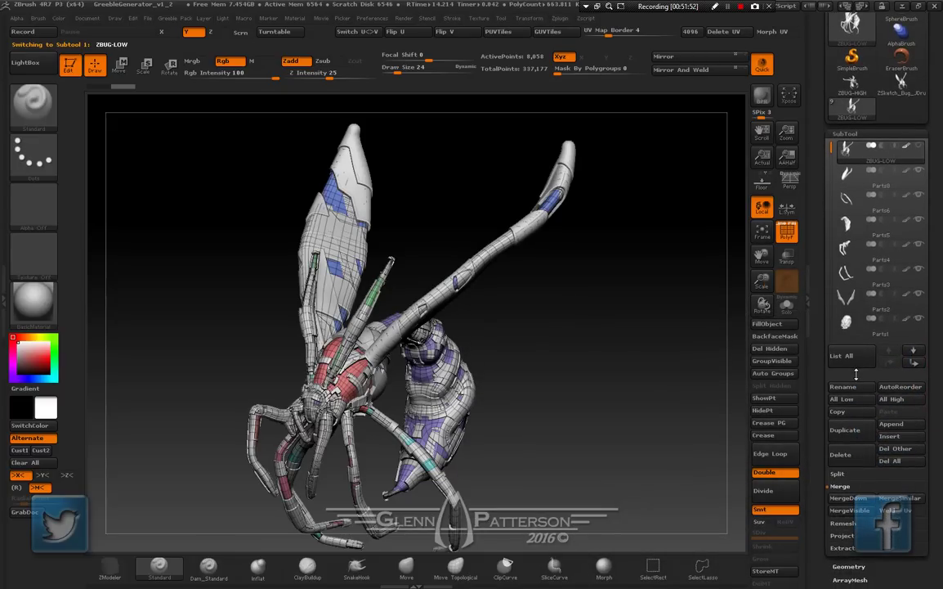
{"action": "left_click", "coordinate": [893, 453]}
Isolate the red thorax and purple abdomen polygroups of the low-poly bug and delete the hidden geometry
{"action": "left_click_drag", "start_coordinate": [520, 390], "coordinate": [560, 440]}
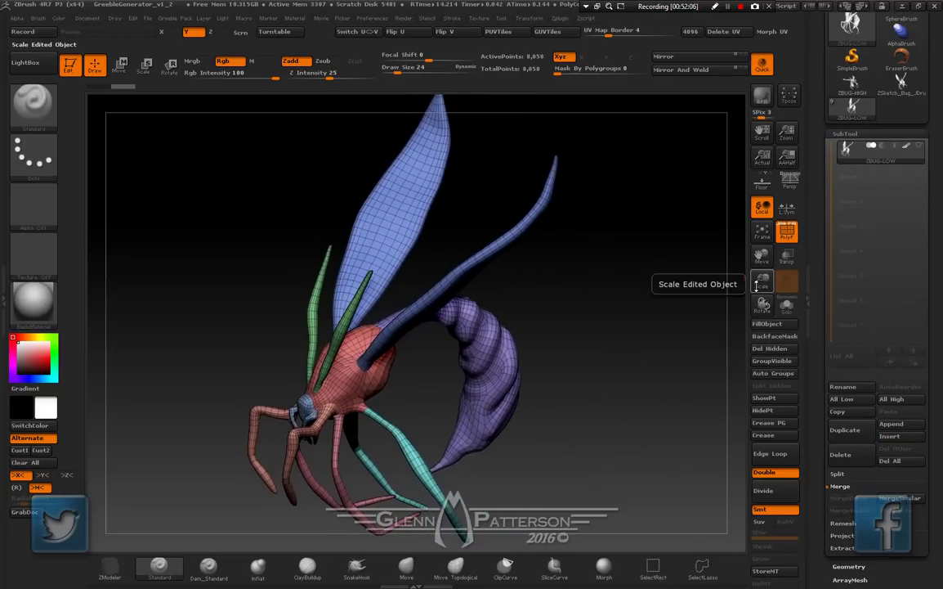
{"action": "left_click_drag", "start_coordinate": [757, 285], "coordinate": [751, 349]}
{"action": "mouse_move", "coordinate": [493, 348]}
{"action": "left_mouse_down"}
{"action": "mouse_move", "coordinate": [437, 350]}
{"action": "mouse_move", "coordinate": [479, 344]}
{"action": "left_mouse_up"}
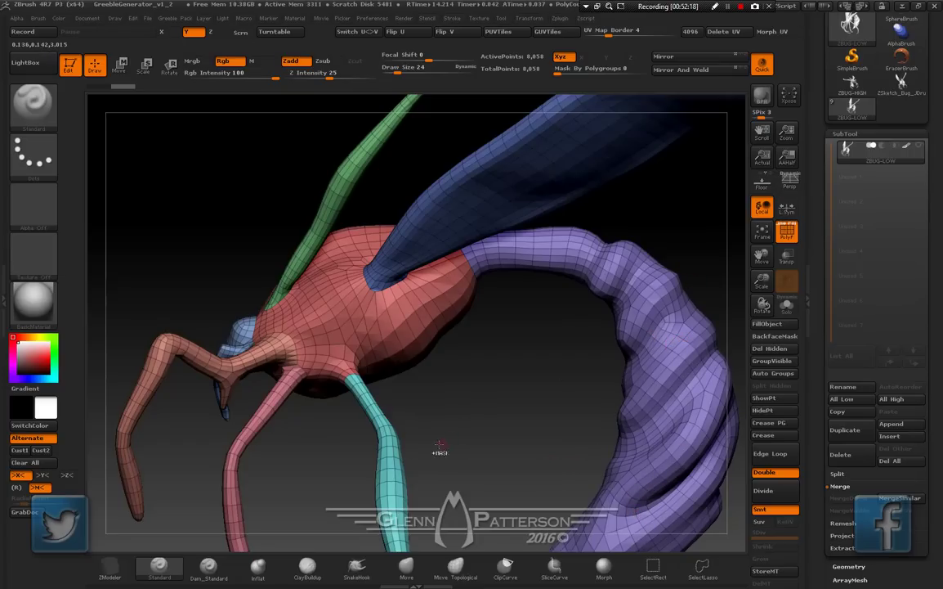
{"action": "left_click", "coordinate": [399, 313], "text": "ctrl+shift"}
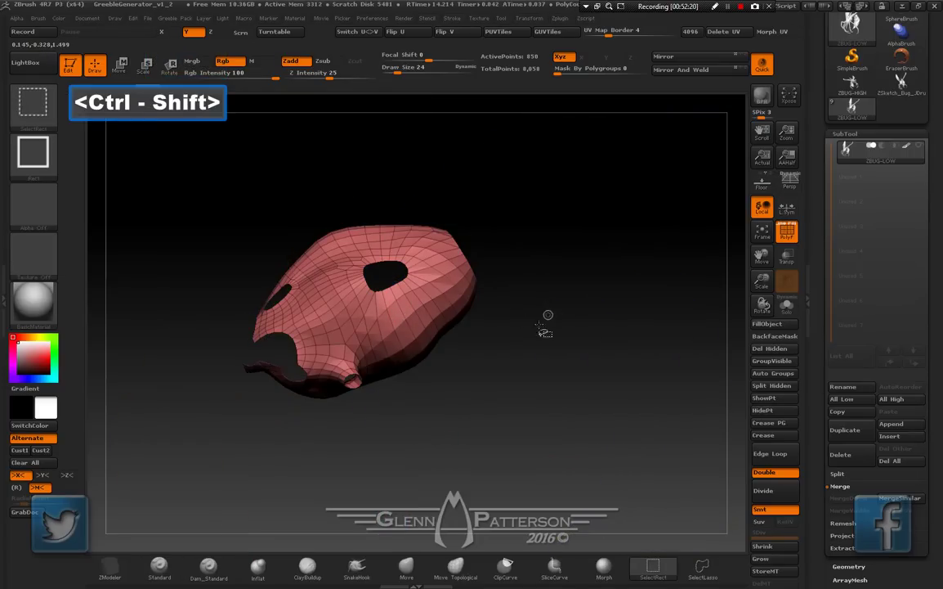
{"action": "left_click", "coordinate": [414, 315], "text": "ctrl+shift"}
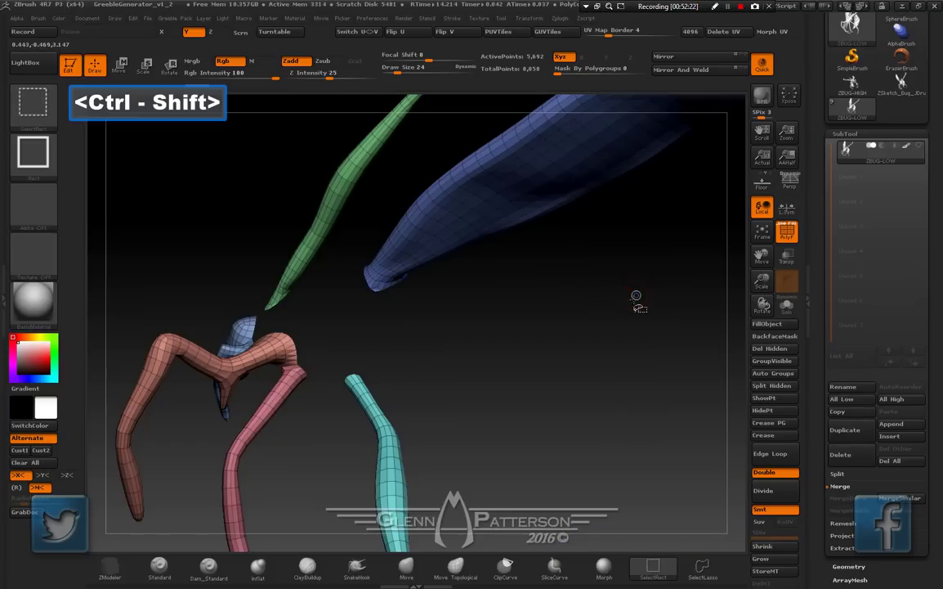
{"action": "left_click_drag", "start_coordinate": [549, 288], "coordinate": [542, 404], "text": "ctrl+shift"}
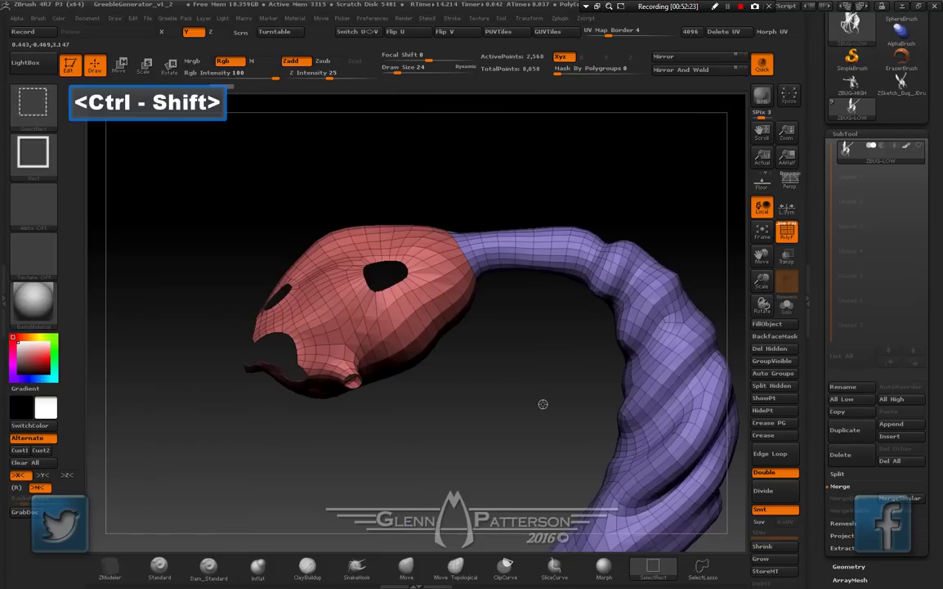
{"action": "mouse_move", "coordinate": [483, 415]}
{"action": "left_mouse_down"}
{"action": "mouse_move", "coordinate": [462, 419]}
{"action": "mouse_move", "coordinate": [508, 434]}
{"action": "left_mouse_up"}
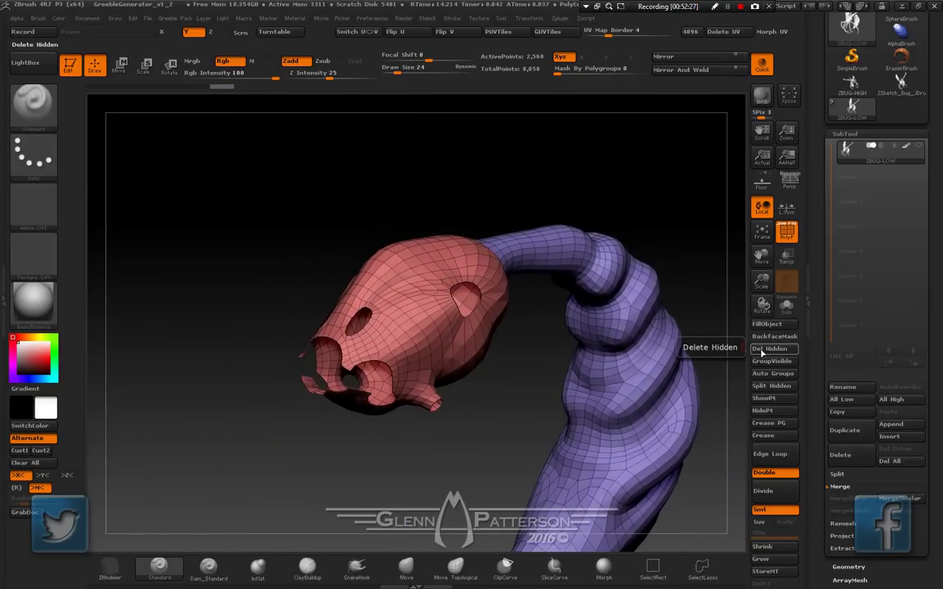
{"action": "left_click", "coordinate": [760, 351]}
Rename the remaining thorax and abdomen subtool ZBUG-ARMOR
{"action": "left_click_drag", "start_coordinate": [505, 411], "coordinate": [474, 410]}
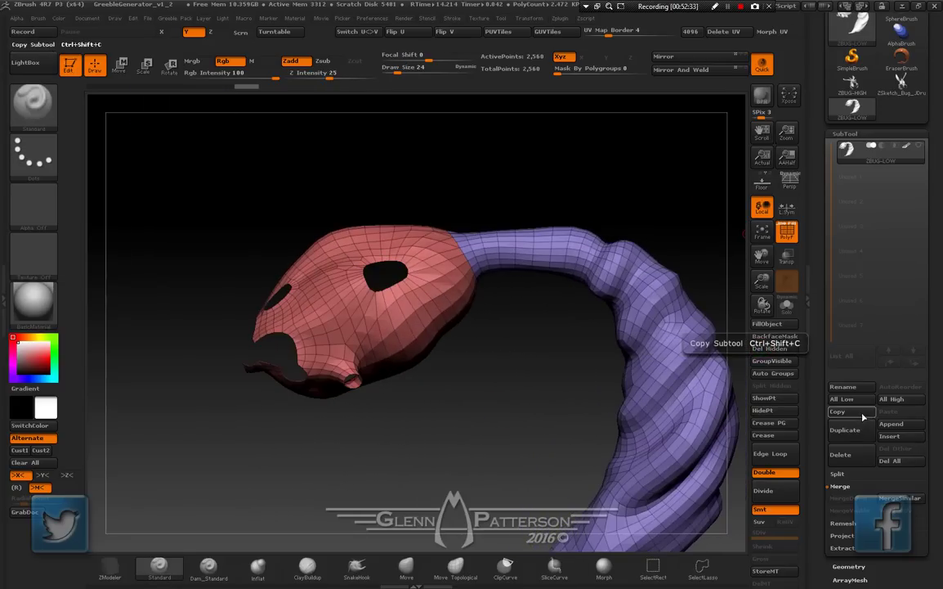
{"action": "left_click", "coordinate": [857, 389]}
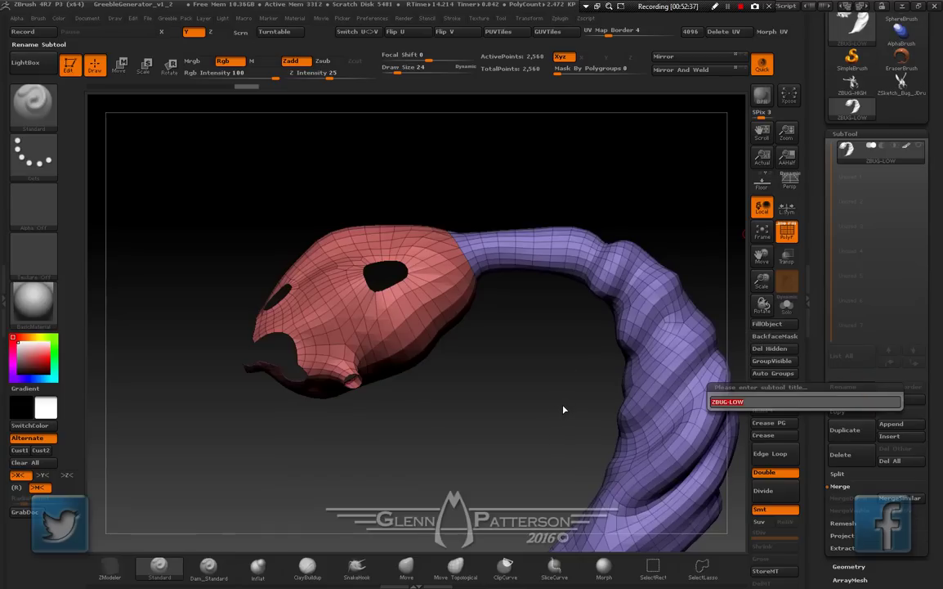
{"action": "key", "text": "BackSpace"}
{"action": "key", "text": "BackSpace"}
{"action": "key", "text": "BackSpace"}
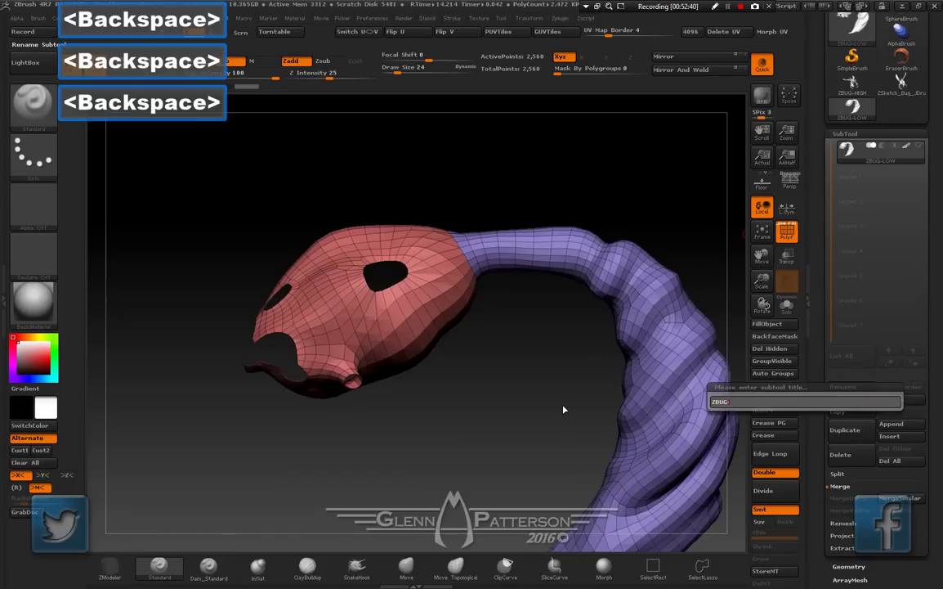
{"action": "type", "text": "A"}
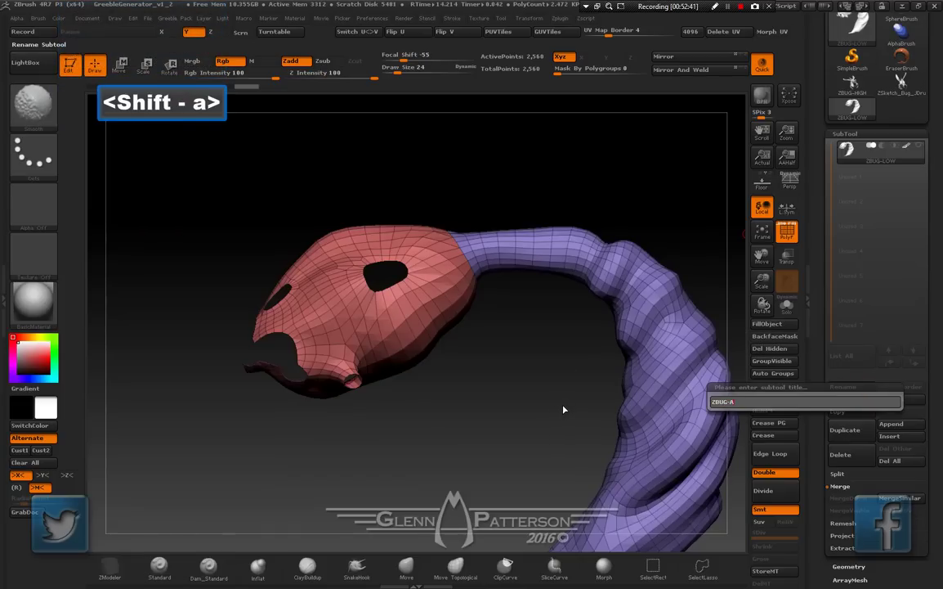
{"action": "type", "text": "RMOROR"}
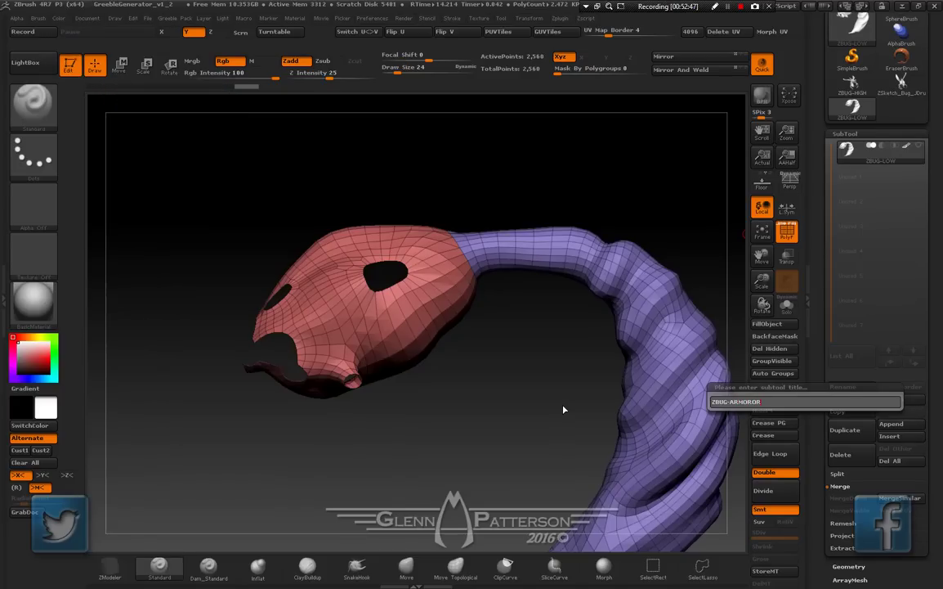
{"action": "key", "text": "BackSpace"}
{"action": "key", "text": "BackSpace"}
{"action": "key", "text": "Return"}
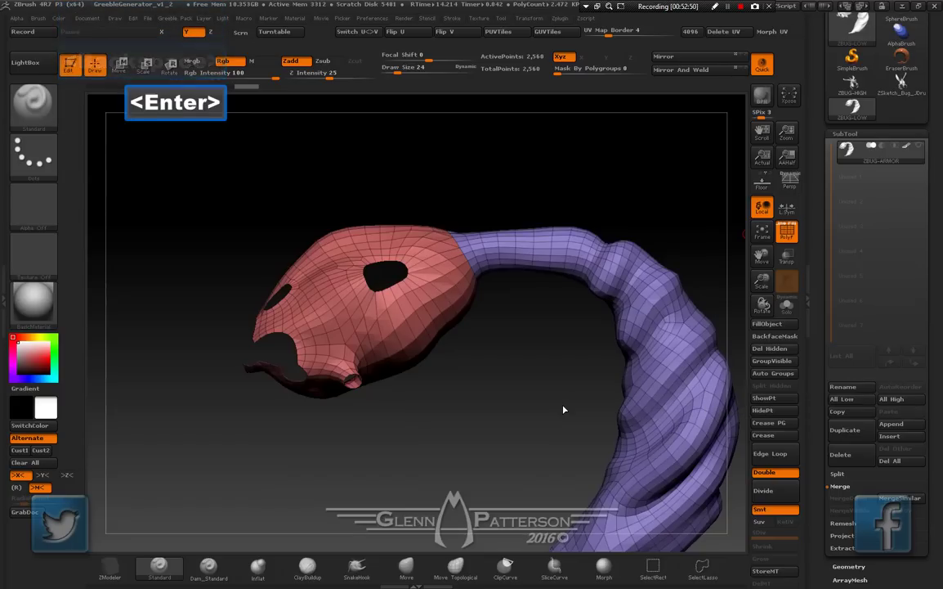
{"action": "key", "text": "F9"}
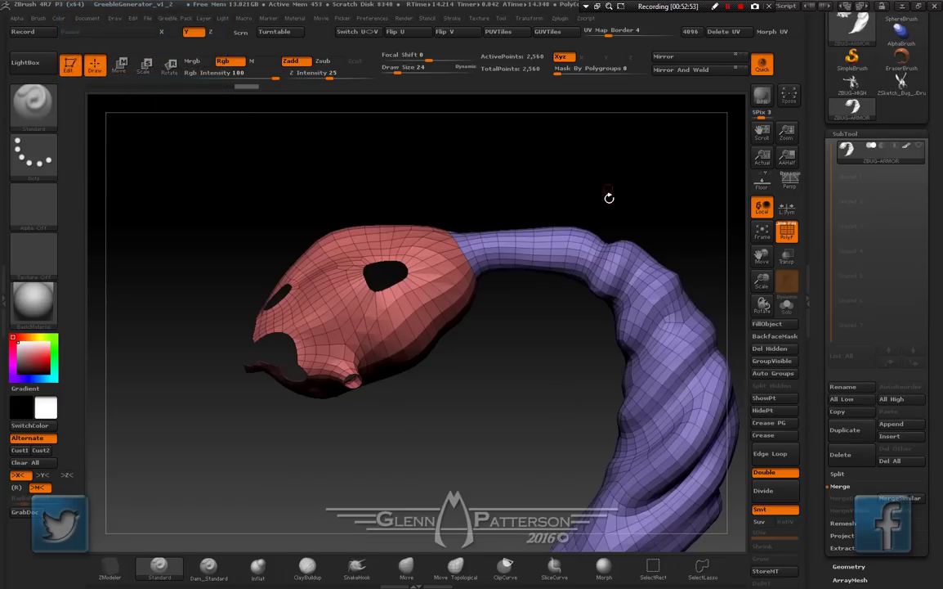
With the SliceCirc brush, cut circular polygroups into the thorax's underside and along the abdomen's inner curve
{"action": "left_click_drag", "start_coordinate": [761, 257], "coordinate": [719, 228]}
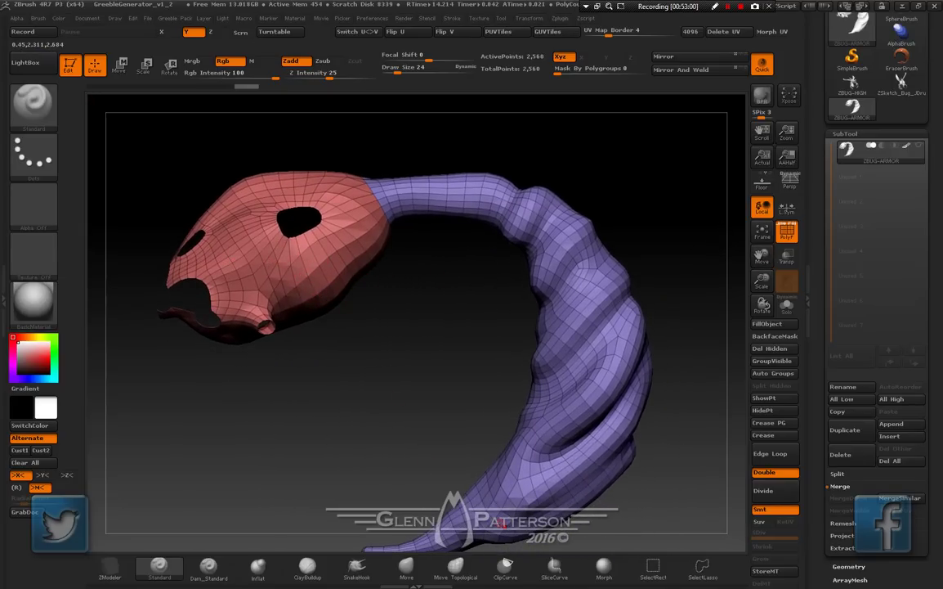
{"action": "key", "text": "b"}
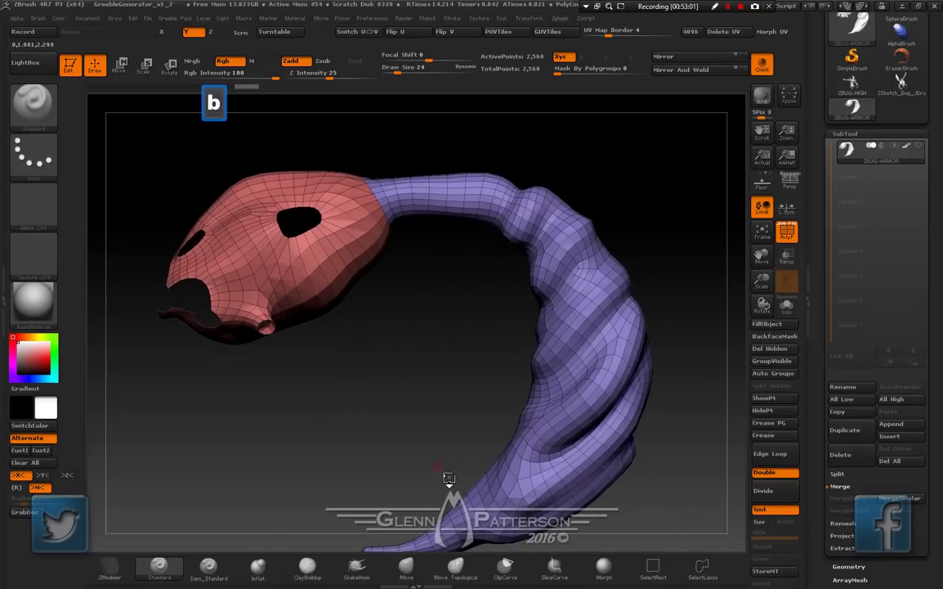
{"action": "key", "text": "s"}
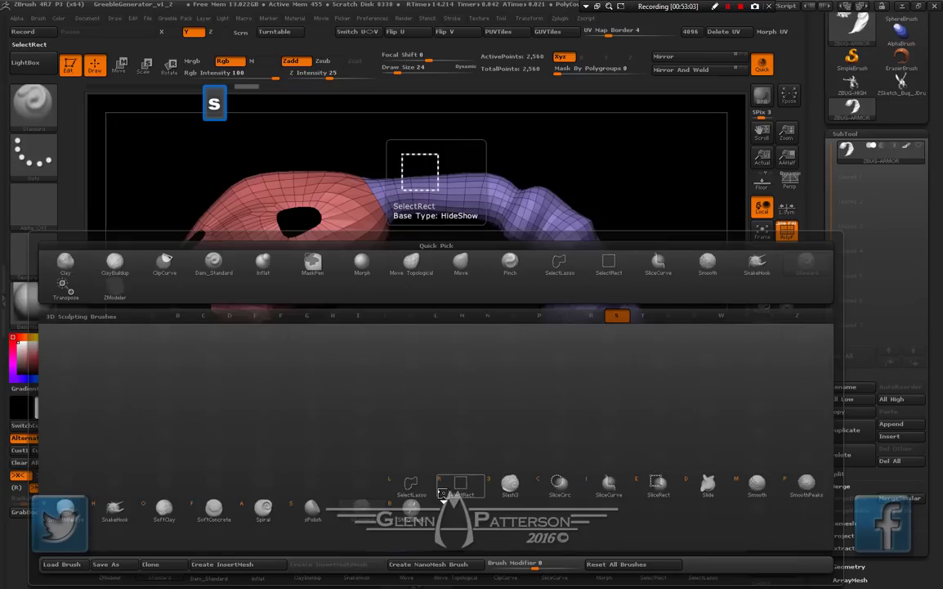
{"action": "left_click", "coordinate": [561, 486]}
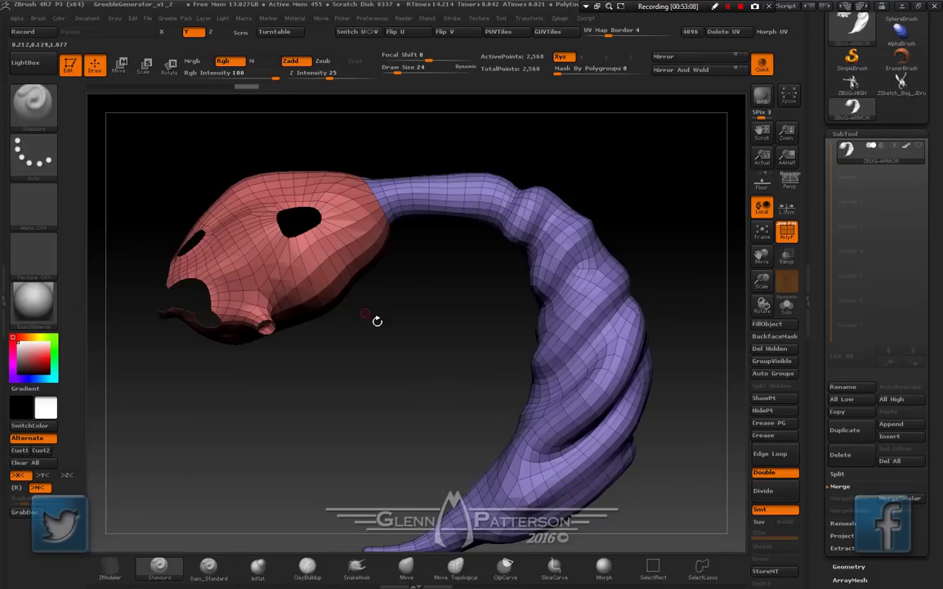
{"action": "key", "text": "ctrl"}
{"action": "key", "text": "ctrl+shift"}
{"action": "key", "text": "ctrl"}
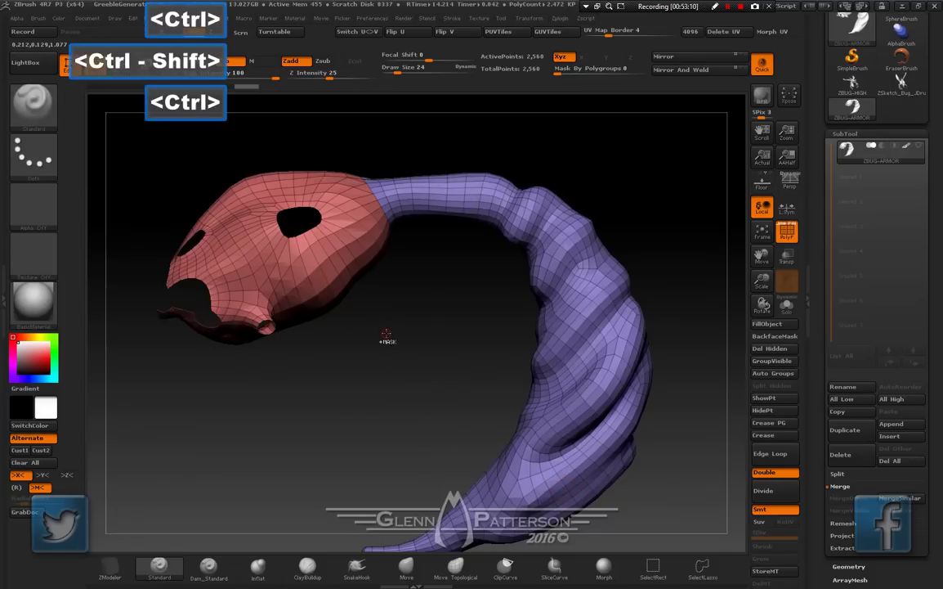
{"action": "key", "text": "ctrl+shift"}
{"action": "left_click_drag", "start_coordinate": [384, 330], "coordinate": [278, 425], "text": "ctrl+shift"}
{"action": "key", "text": "space"}
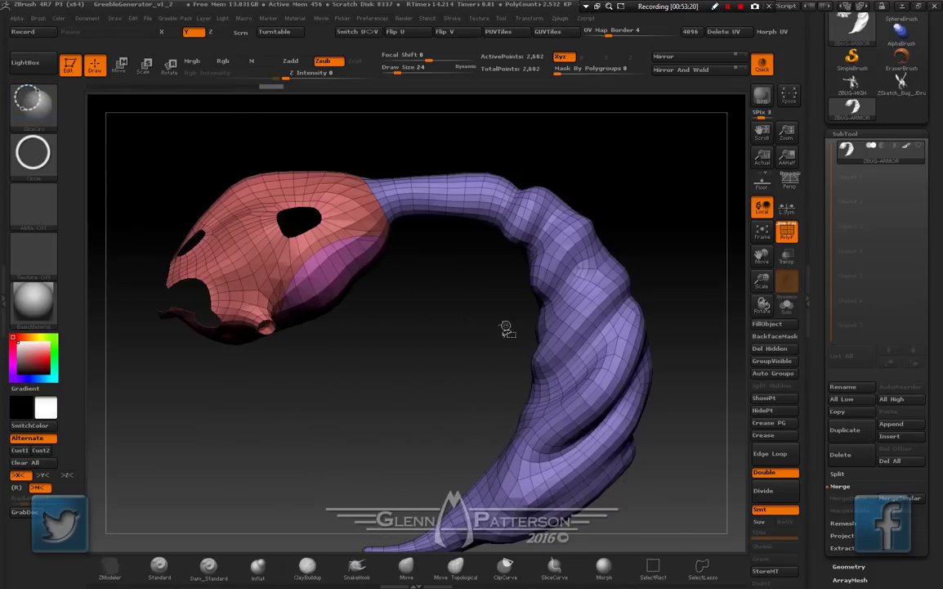
{"action": "mouse_move", "coordinate": [492, 347]}
{"action": "left_mouse_down", "text": "ctrl+shift"}
{"action": "mouse_move", "coordinate": [441, 438]}
{"action": "mouse_move", "coordinate": [421, 438]}
{"action": "mouse_move", "coordinate": [404, 475]}
{"action": "left_mouse_up", "text": "ctrl+shift"}
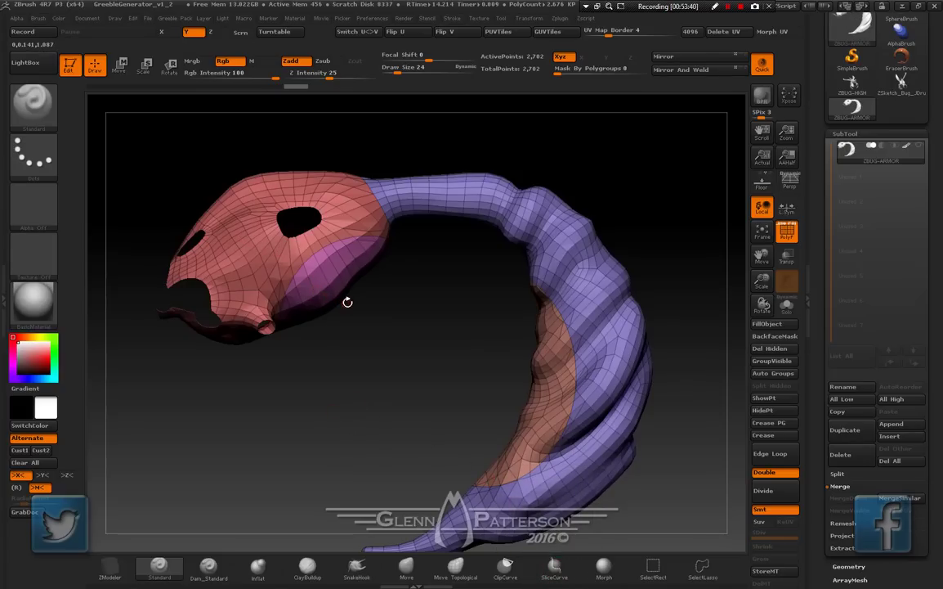
Isolate the upper thorax polygroup, divide it into four bands with three SliceCurve cuts, and show the whole mesh again
{"action": "key", "text": "ctrl+shift"}
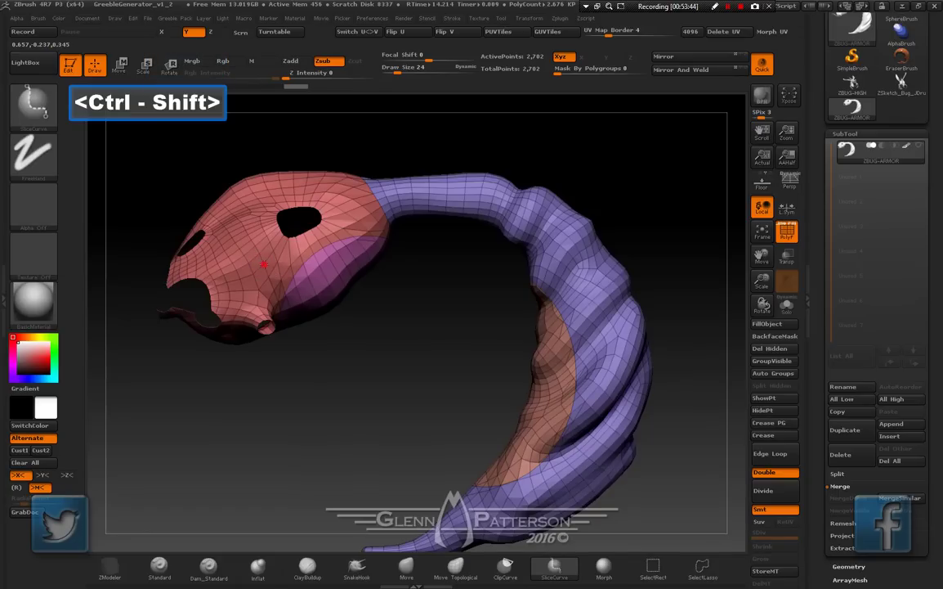
{"action": "mouse_move", "coordinate": [397, 354]}
{"action": "left_mouse_down"}
{"action": "mouse_move", "coordinate": [462, 357]}
{"action": "mouse_move", "coordinate": [402, 357]}
{"action": "left_mouse_up"}
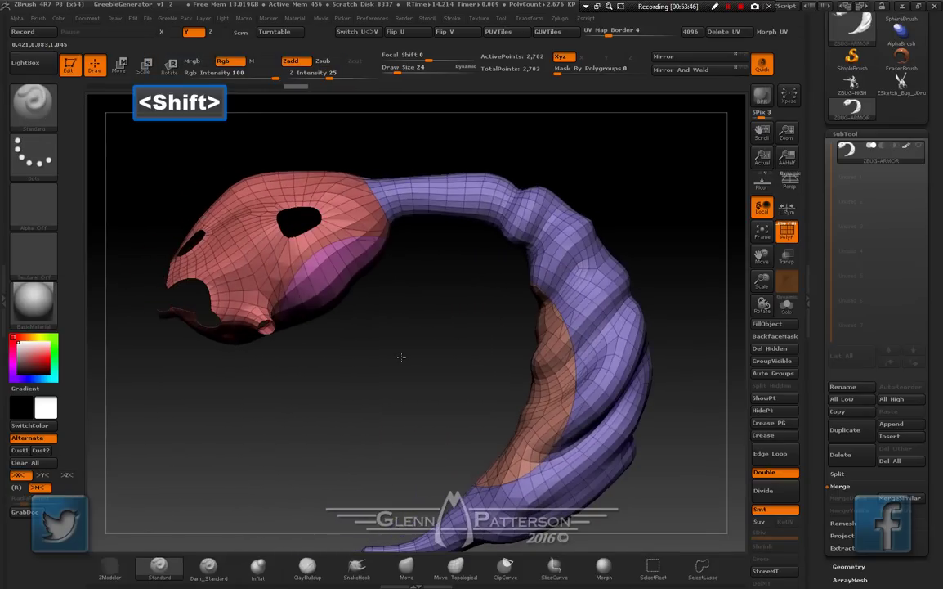
{"action": "key", "text": "ctrl+shift"}
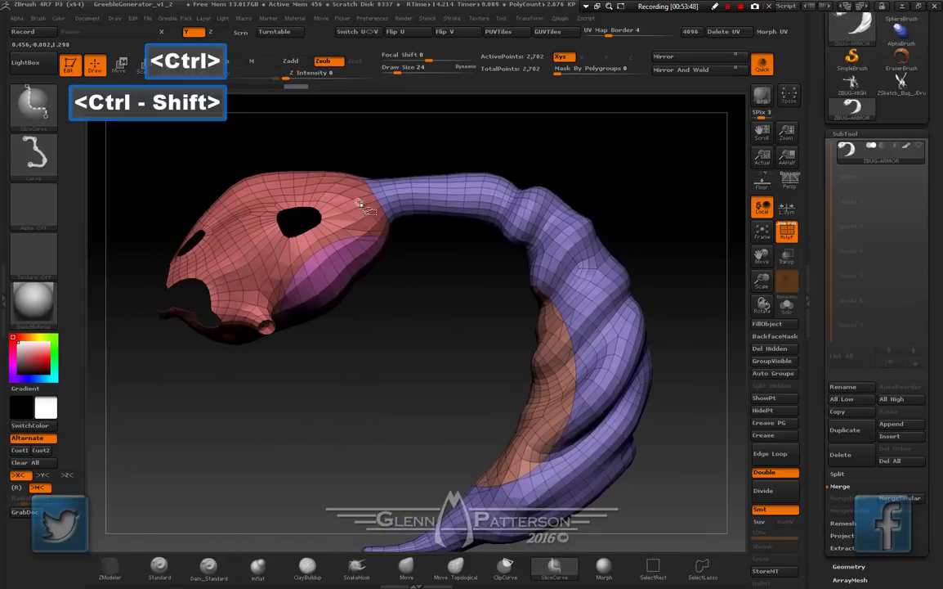
{"action": "left_click", "coordinate": [363, 209], "text": "ctrl+shift"}
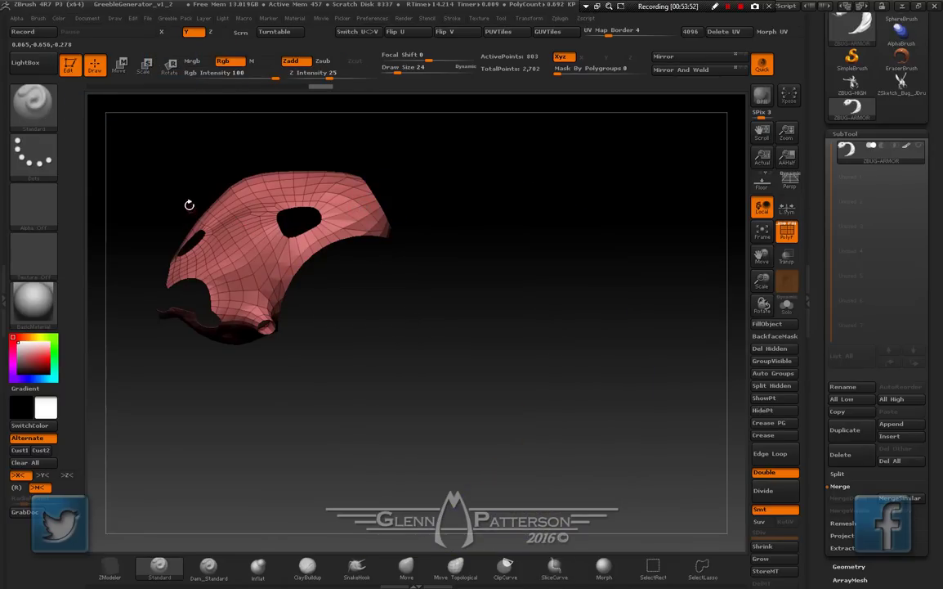
{"action": "key", "text": "ctrl+shift"}
{"action": "left_click_drag", "start_coordinate": [177, 189], "coordinate": [318, 339], "text": "ctrl+shift"}
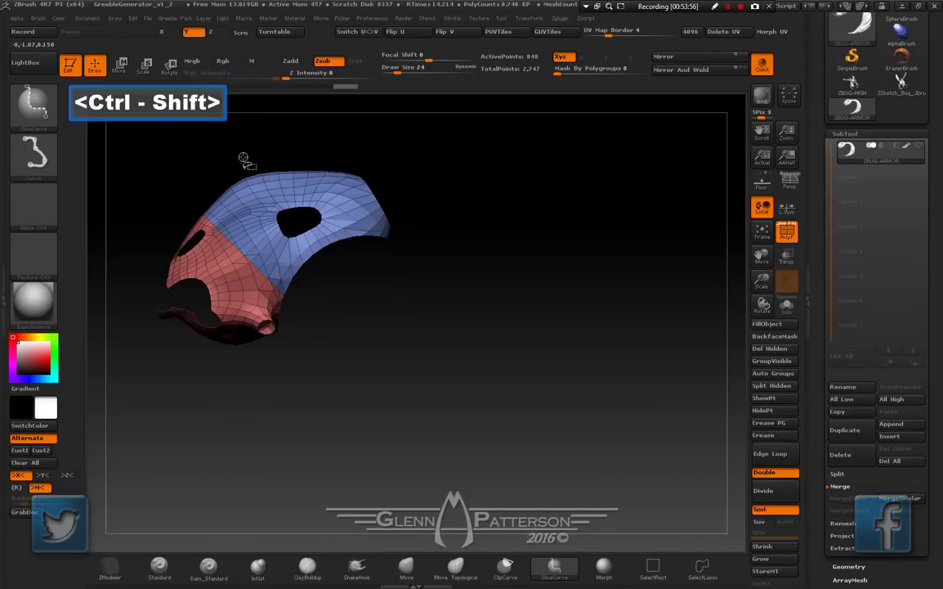
{"action": "left_click_drag", "start_coordinate": [245, 157], "coordinate": [324, 294], "text": "ctrl+shift"}
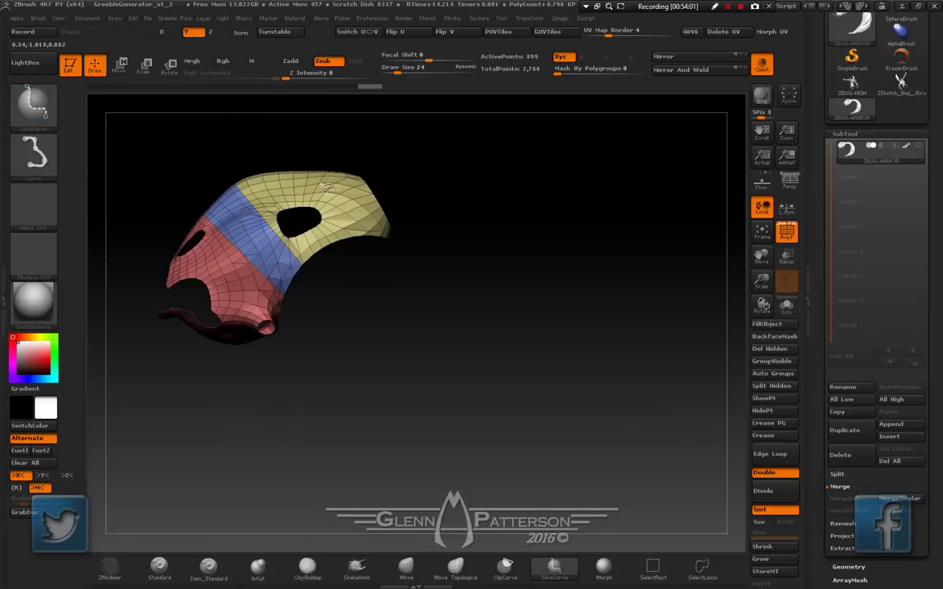
{"action": "left_click_drag", "start_coordinate": [322, 155], "coordinate": [327, 308], "text": "ctrl+shift"}
{"action": "left_click", "coordinate": [410, 381], "text": "ctrl+shift"}
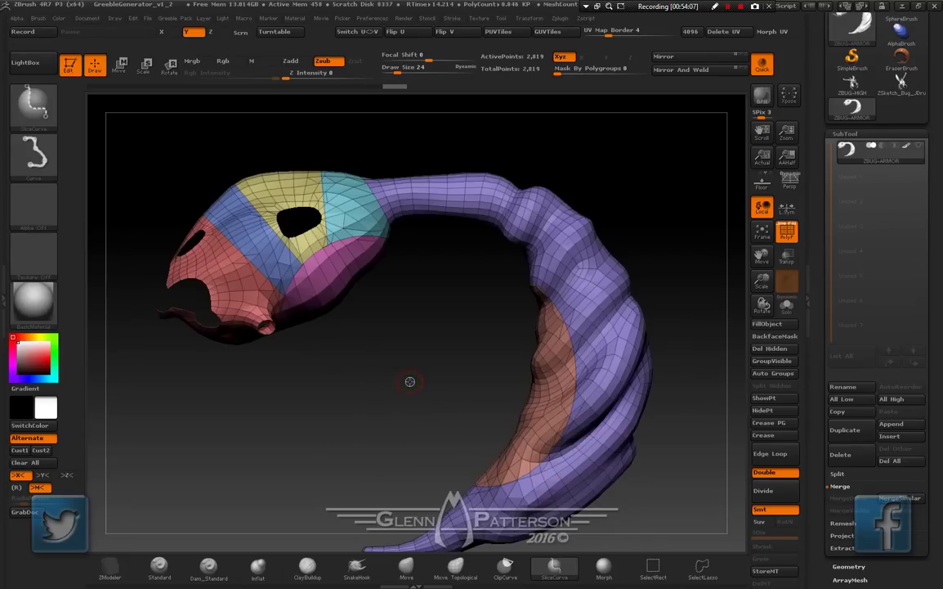
Isolate the purple abdomen polygroup, divide it into five bands with four SliceCurve cuts, and show the whole mesh again
{"action": "left_click", "coordinate": [624, 341], "text": "ctrl+shift"}
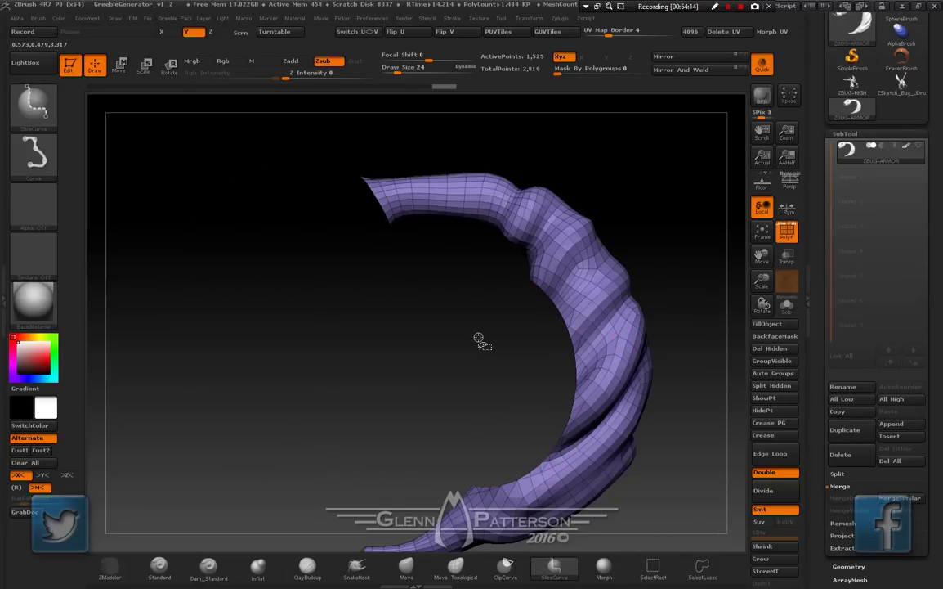
{"action": "left_click_drag", "start_coordinate": [479, 337], "coordinate": [653, 133], "text": "ctrl+shift"}
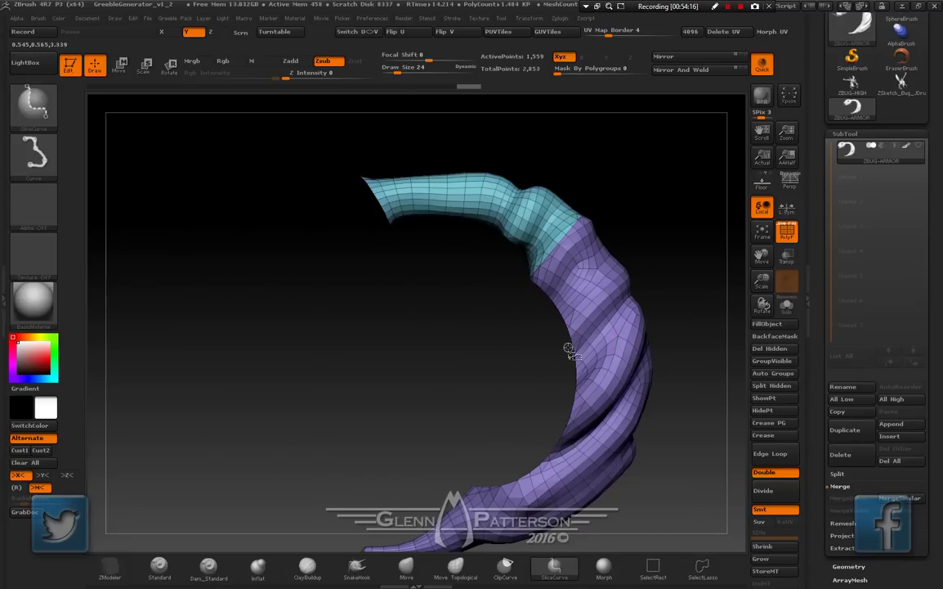
{"action": "mouse_move", "coordinate": [505, 362]}
{"action": "left_mouse_down", "text": "ctrl+shift"}
{"action": "mouse_move", "coordinate": [643, 288]}
{"action": "mouse_move", "coordinate": [740, 265]}
{"action": "mouse_move", "coordinate": [716, 249]}
{"action": "left_mouse_up", "text": "ctrl+shift"}
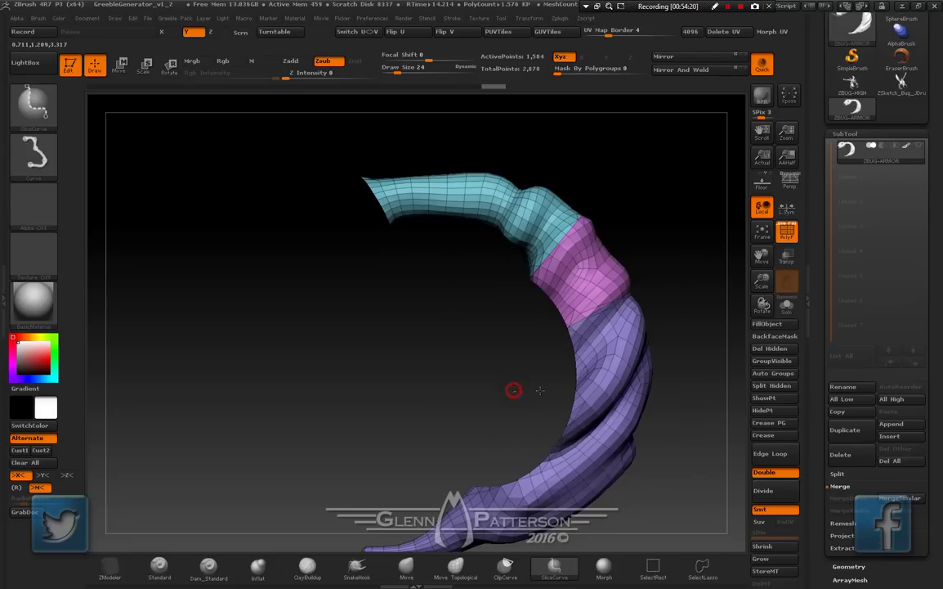
{"action": "left_click_drag", "start_coordinate": [512, 391], "coordinate": [717, 404], "text": "ctrl+shift"}
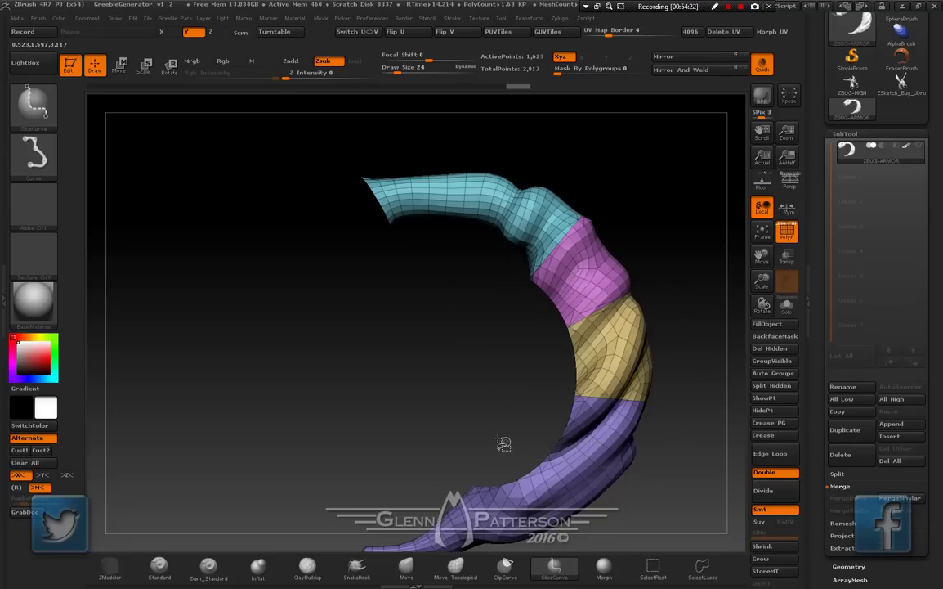
{"action": "left_click_drag", "start_coordinate": [495, 436], "coordinate": [639, 535], "text": "ctrl+shift"}
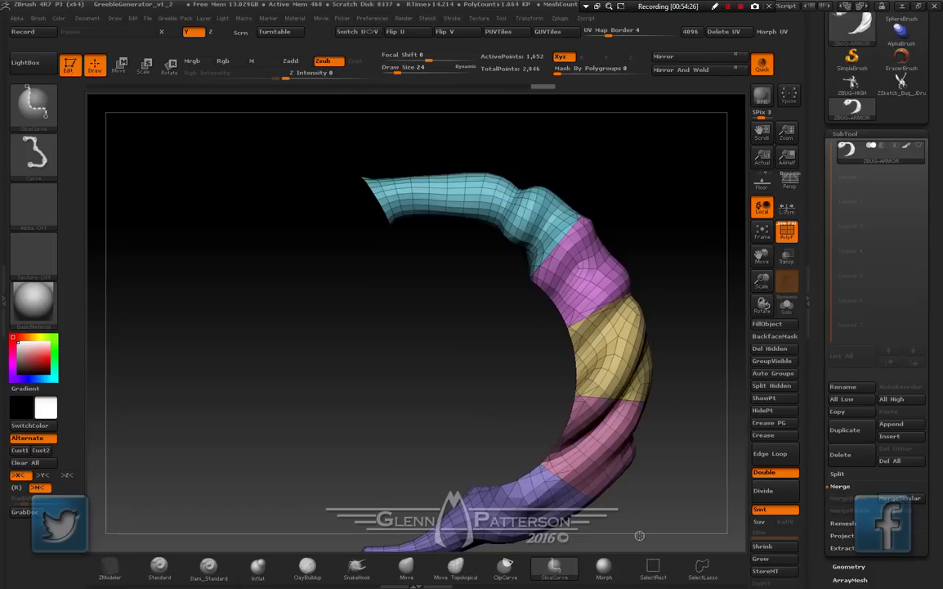
{"action": "left_click", "coordinate": [328, 422], "text": "ctrl+shift"}
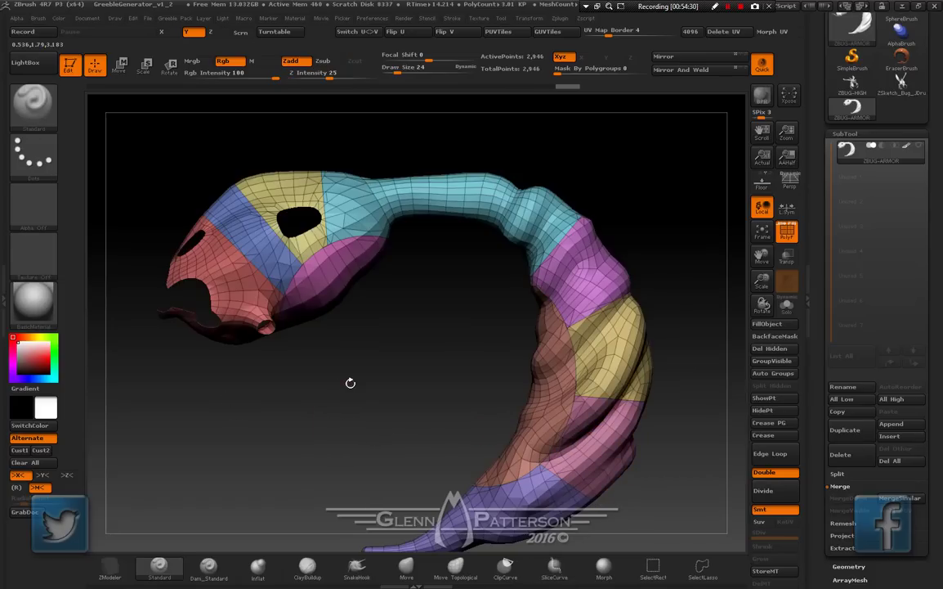
Try a SliceCurve cut across the narrow joint between thorax and abdomen, and undo it
{"action": "left_click_drag", "start_coordinate": [313, 400], "coordinate": [317, 433]}
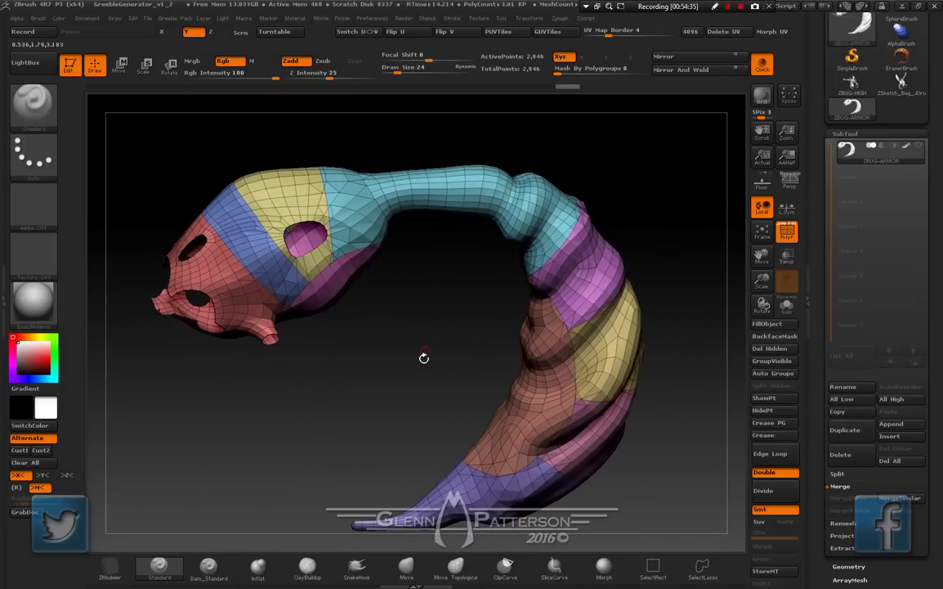
{"action": "left_click_drag", "start_coordinate": [424, 358], "coordinate": [414, 361]}
{"action": "key", "text": "ctrl+shift"}
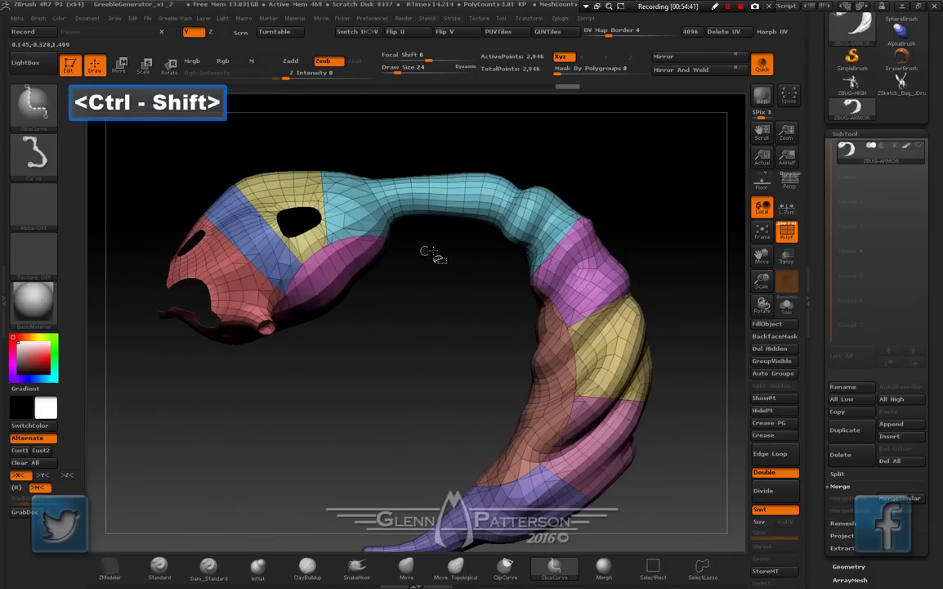
{"action": "mouse_move", "coordinate": [415, 295]}
{"action": "left_mouse_down", "text": "ctrl+shift"}
{"action": "mouse_move", "coordinate": [390, 164]}
{"action": "mouse_move", "coordinate": [399, 150]}
{"action": "left_mouse_up", "text": "ctrl+shift"}
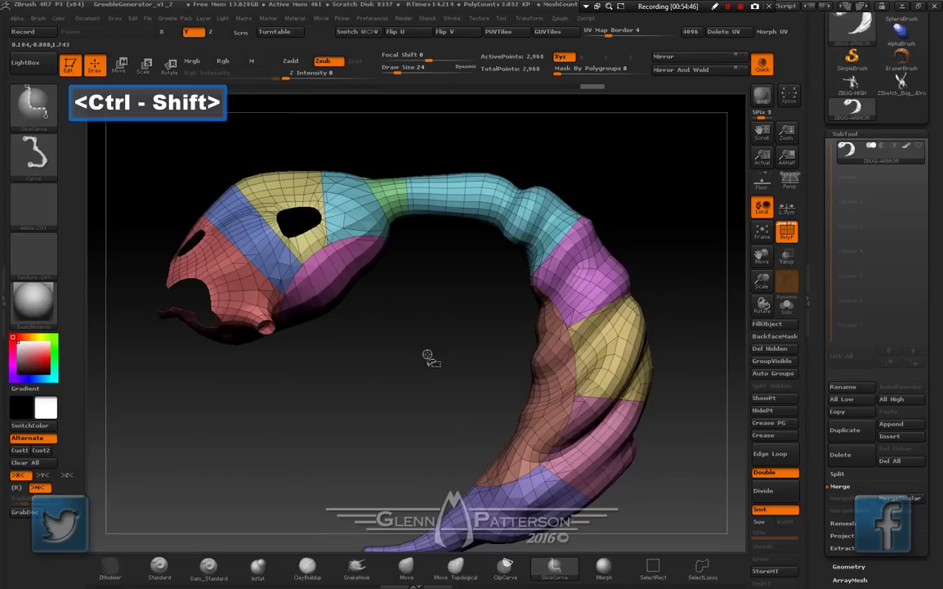
{"action": "mouse_move", "coordinate": [426, 352]}
{"action": "left_mouse_down"}
{"action": "mouse_move", "coordinate": [393, 354]}
{"action": "mouse_move", "coordinate": [420, 353]}
{"action": "left_mouse_up"}
{"action": "key", "text": "ctrl+z"}
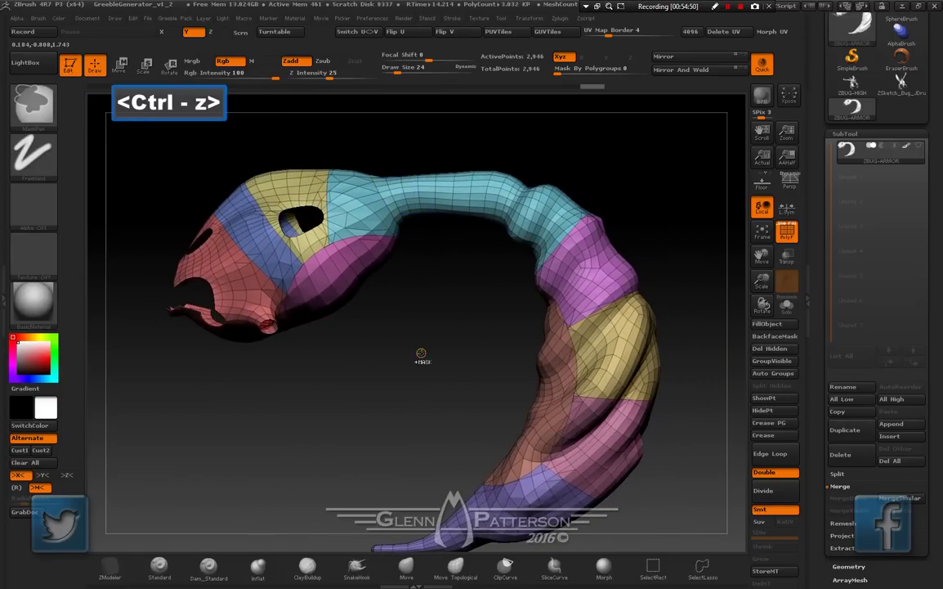
Isolate the cyan polygroup at the rear of the thorax to check its extent, and show the whole mesh again
{"action": "key", "text": "ctrl+shift"}
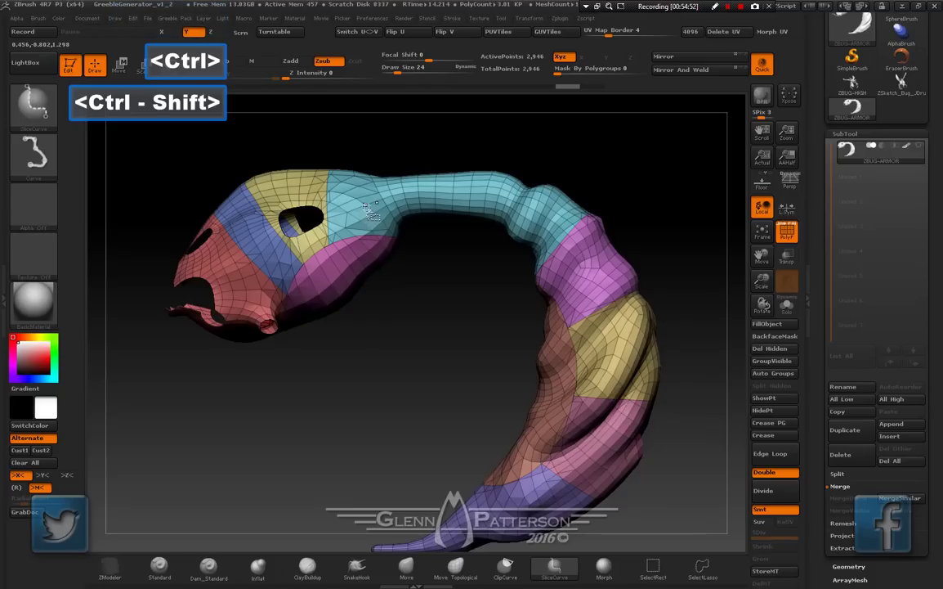
{"action": "left_click", "coordinate": [372, 207], "text": "ctrl+shift"}
{"action": "left_click", "coordinate": [390, 383], "text": "ctrl+shift"}
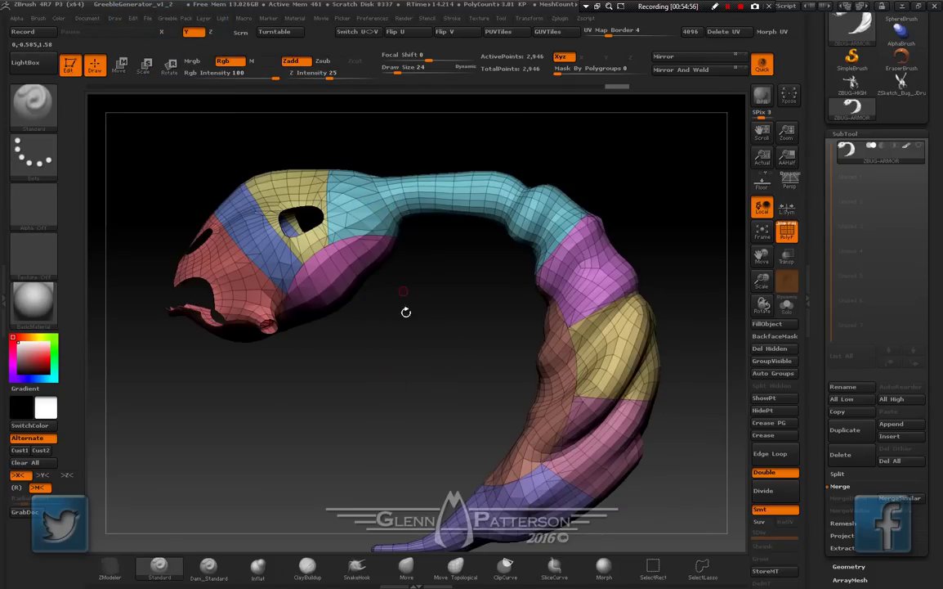
{"action": "mouse_move", "coordinate": [402, 361]}
{"action": "left_mouse_down"}
{"action": "mouse_move", "coordinate": [360, 325]}
{"action": "mouse_move", "coordinate": [323, 331]}
{"action": "mouse_move", "coordinate": [418, 363]}
{"action": "left_mouse_up"}
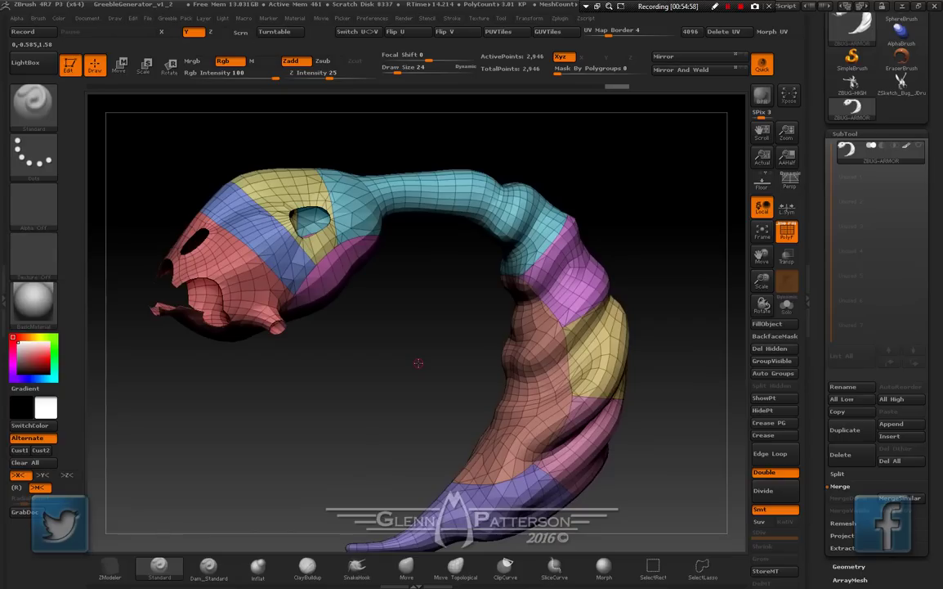
Subdivide the armor mesh up to subdivision level 3 and smooth its polygroup borders with Polish By Groups
{"action": "left_click", "coordinate": [777, 492]}
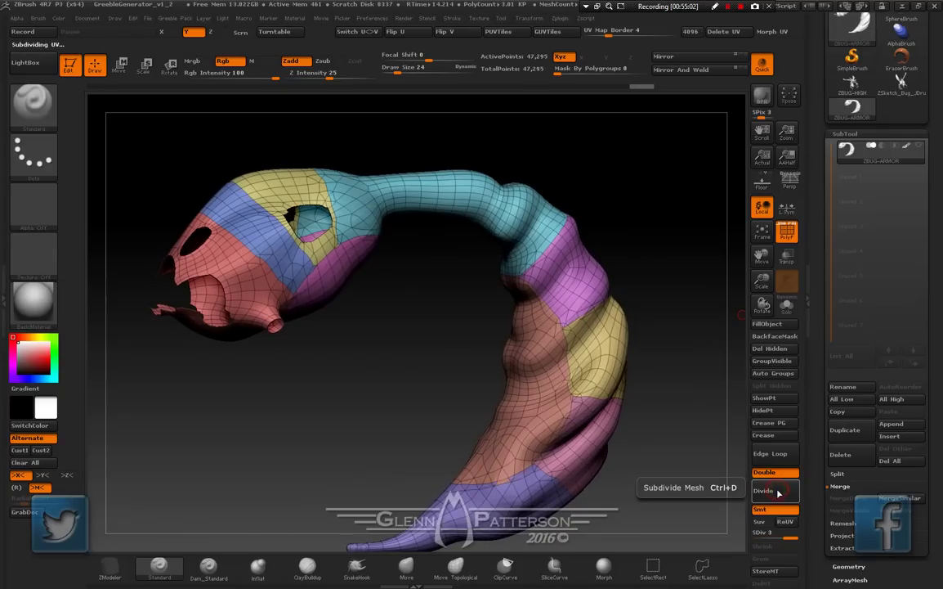
{"action": "left_click_drag", "start_coordinate": [940, 400], "coordinate": [941, 274]}
{"action": "scroll", "coordinate": [861, 237], "scroll_direction": "up", "scroll_amount": 3}
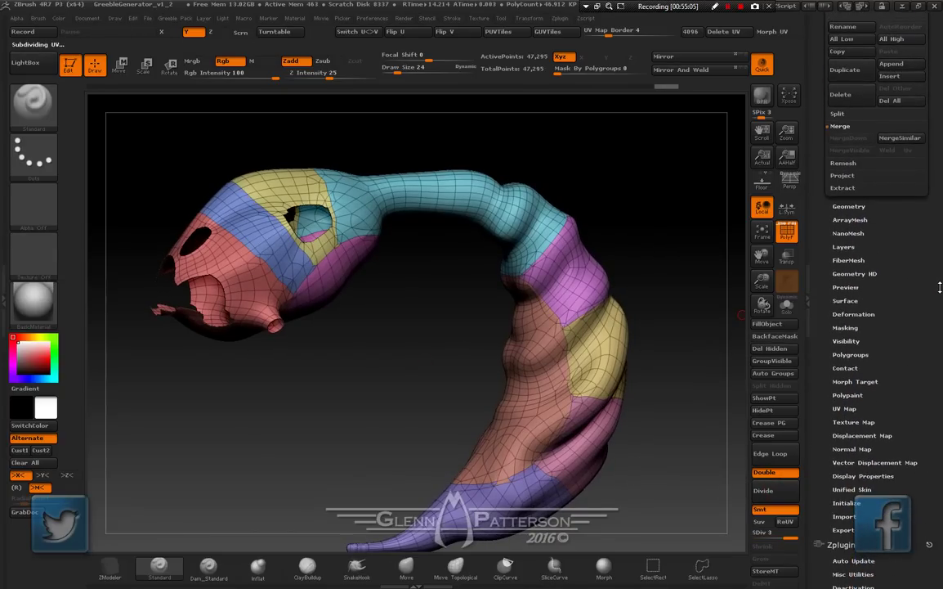
{"action": "left_click", "coordinate": [855, 314]}
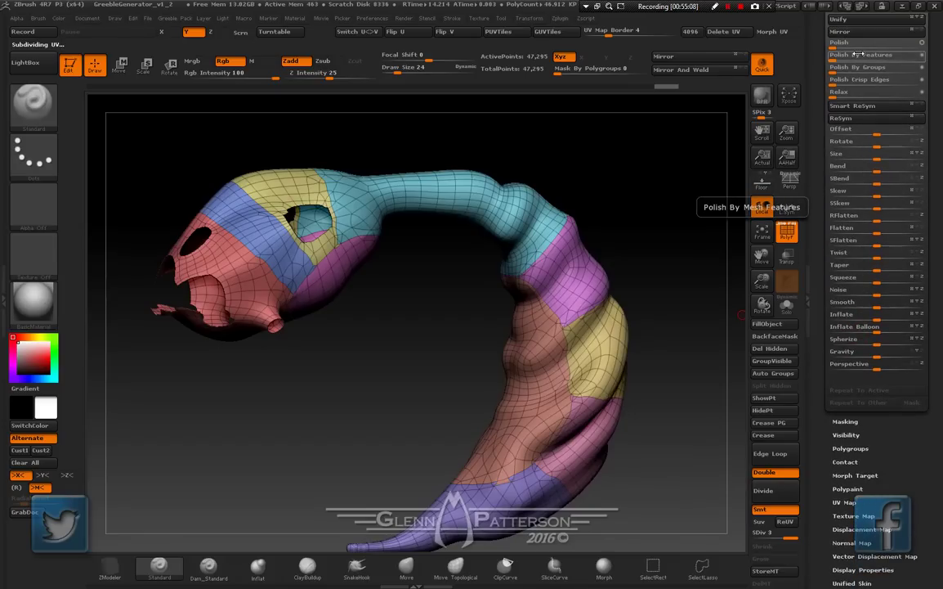
{"action": "left_click_drag", "start_coordinate": [836, 70], "coordinate": [852, 68]}
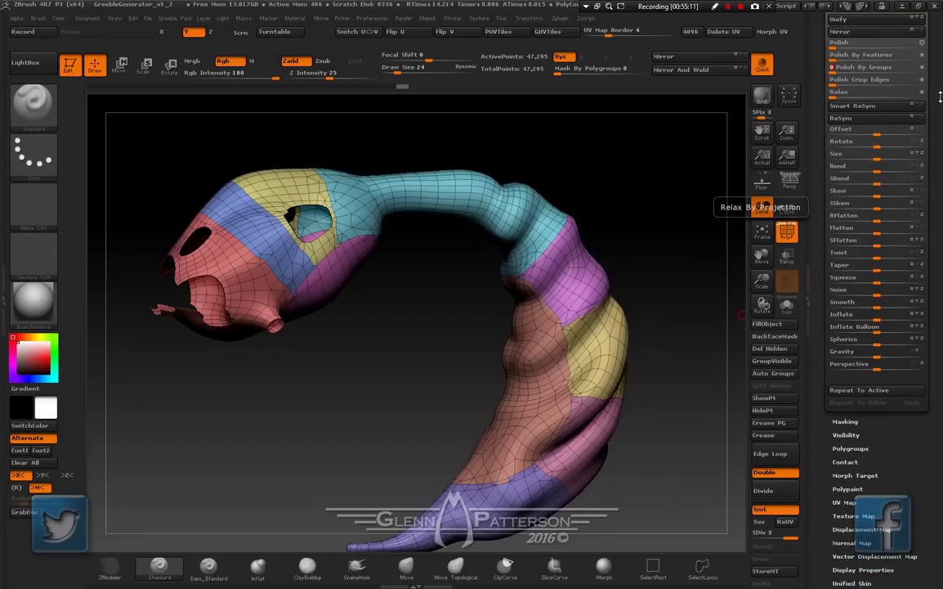
Try ZRemesher on the armor mesh with KeepGroups and a target polygon count of 5, and undo the remesh
{"action": "left_click_drag", "start_coordinate": [940, 97], "coordinate": [941, 222]}
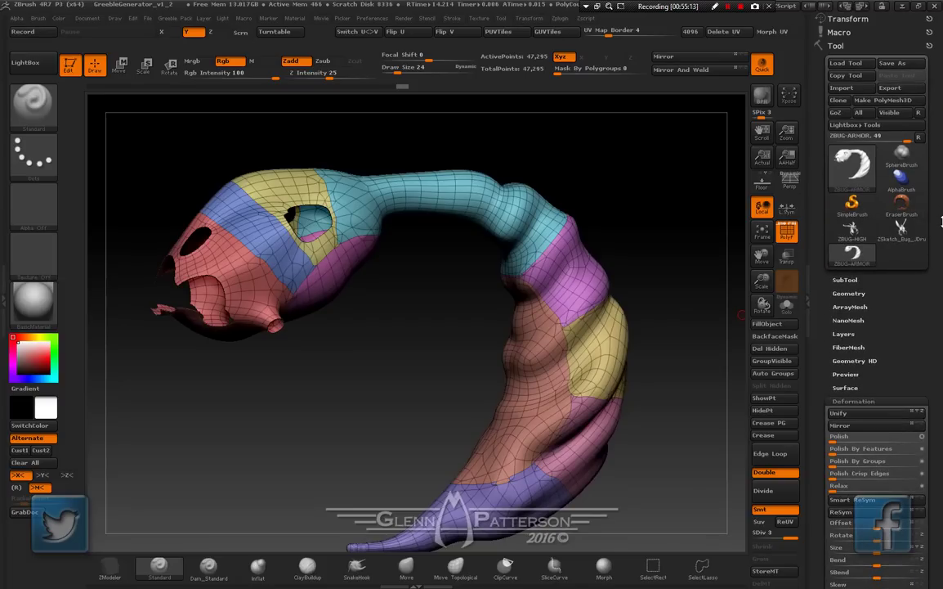
{"action": "left_click", "coordinate": [842, 291]}
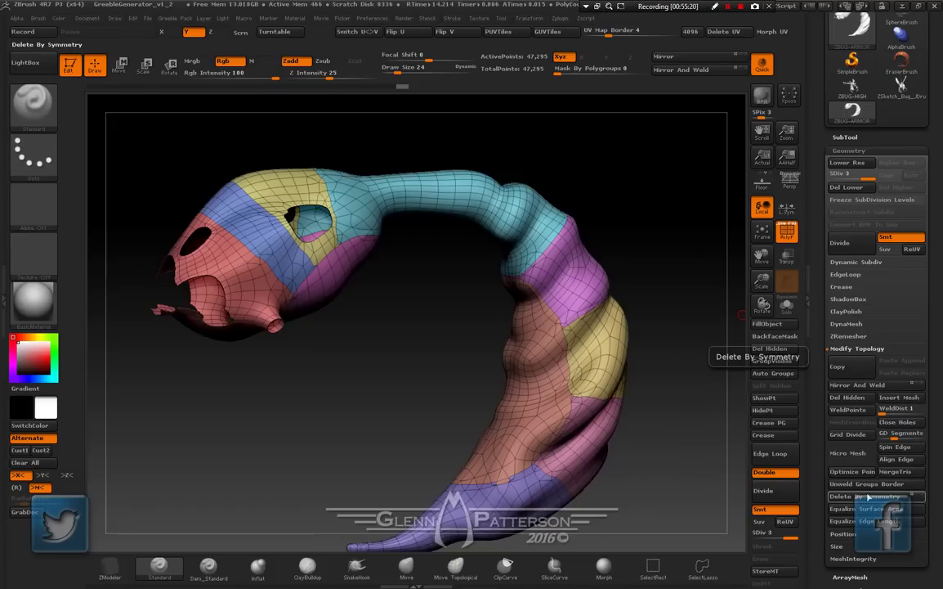
{"action": "left_click", "coordinate": [847, 336]}
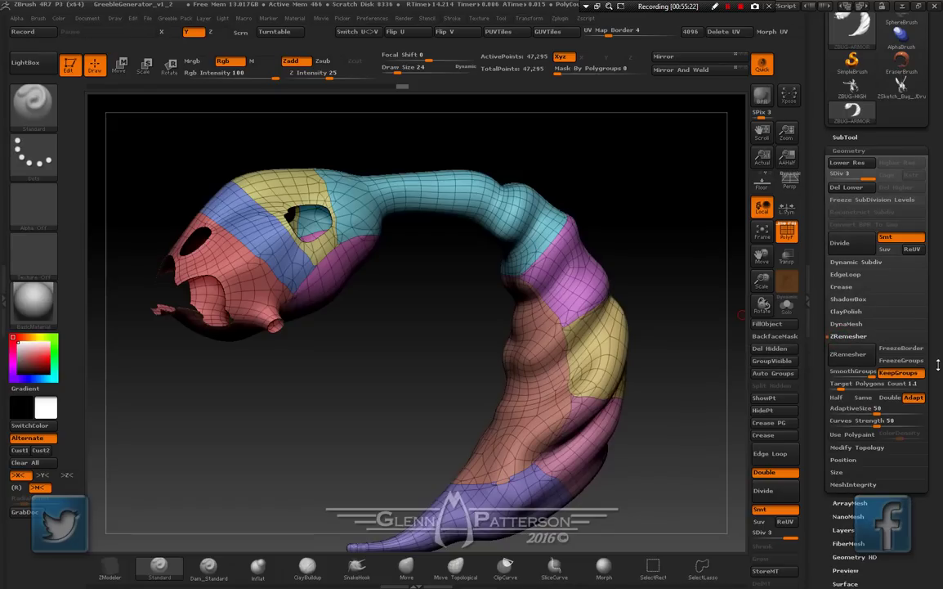
{"action": "left_click", "coordinate": [871, 385]}
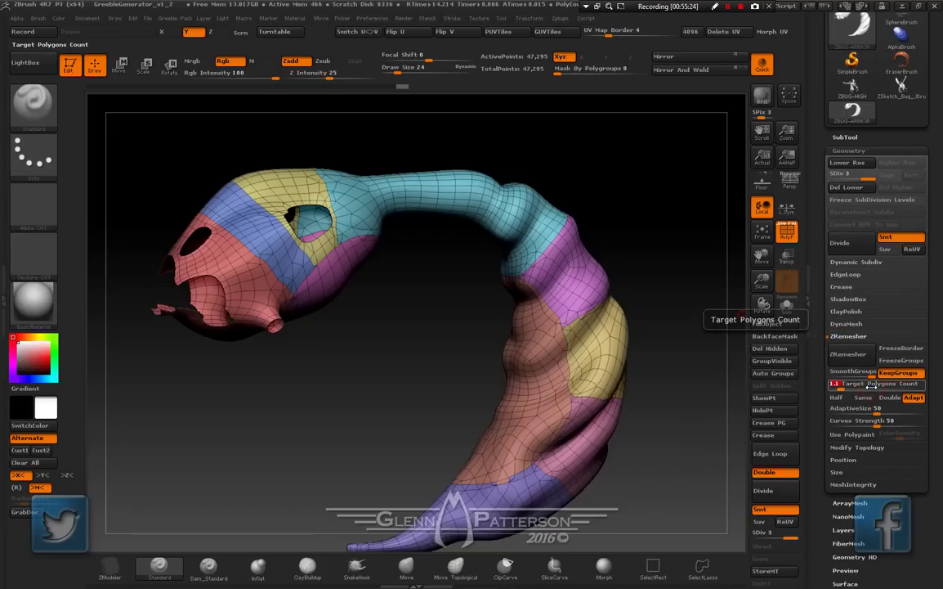
{"action": "type", "text": "5"}
{"action": "key", "text": "Return"}
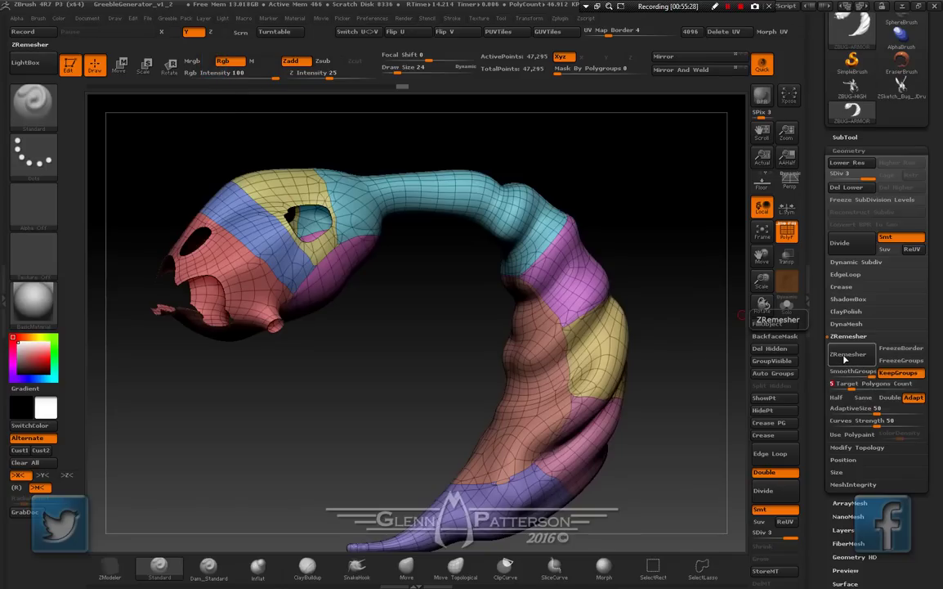
{"action": "left_click", "coordinate": [849, 355]}
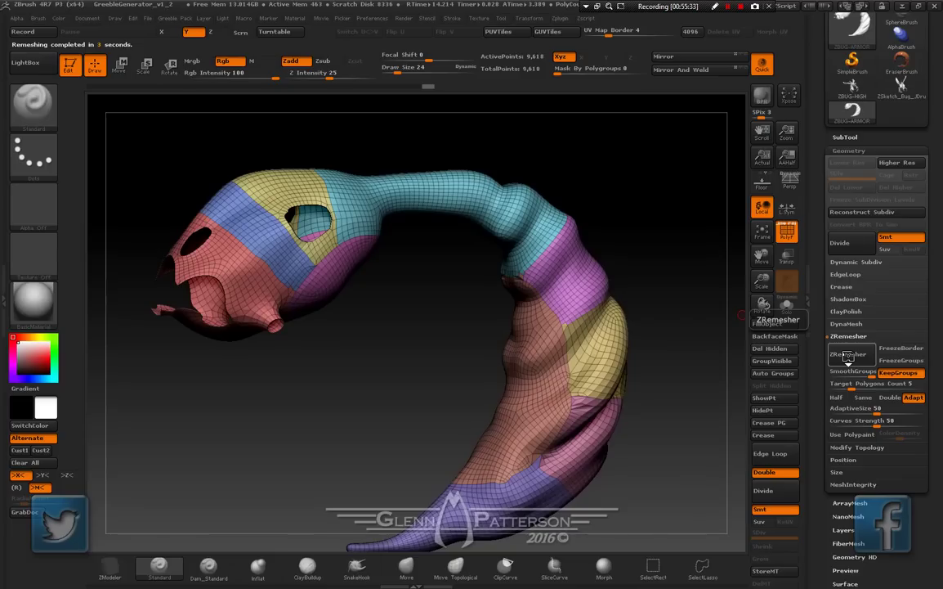
{"action": "key", "text": "ctrl+z"}
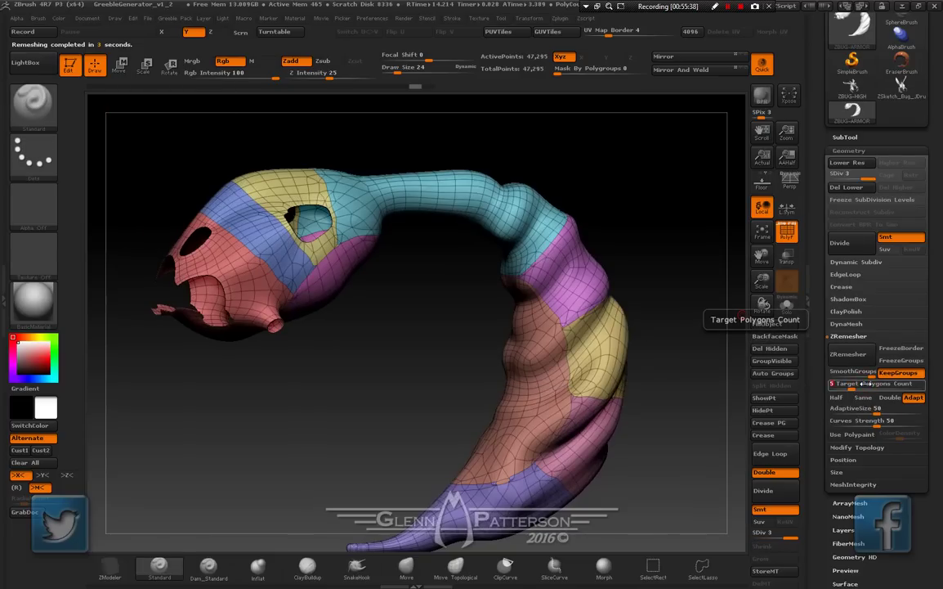
Try ZRemesher with the target polygon count set to 1, and undo the remesh
{"action": "type", "text": "1"}
{"action": "key", "text": "Return"}
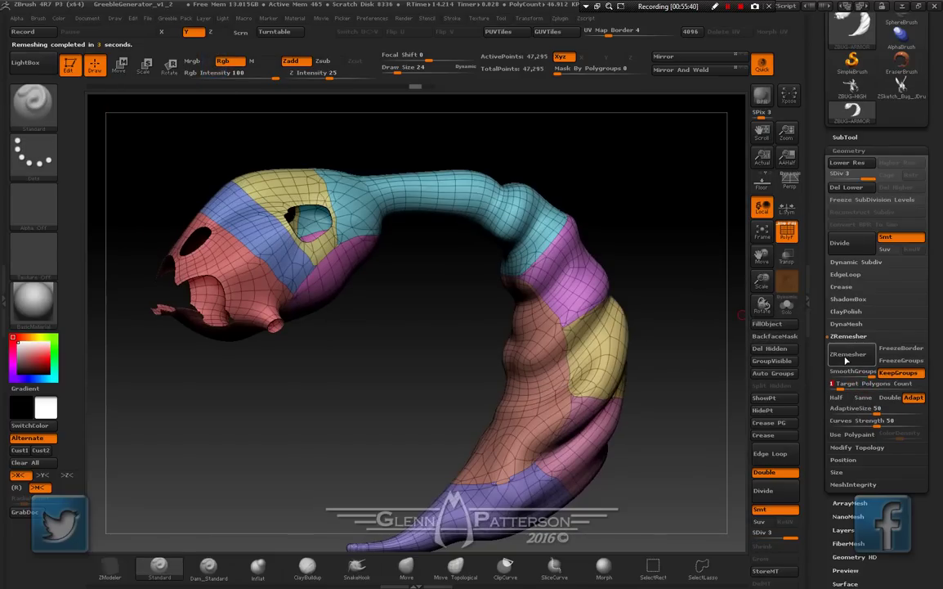
{"action": "left_click", "coordinate": [848, 354]}
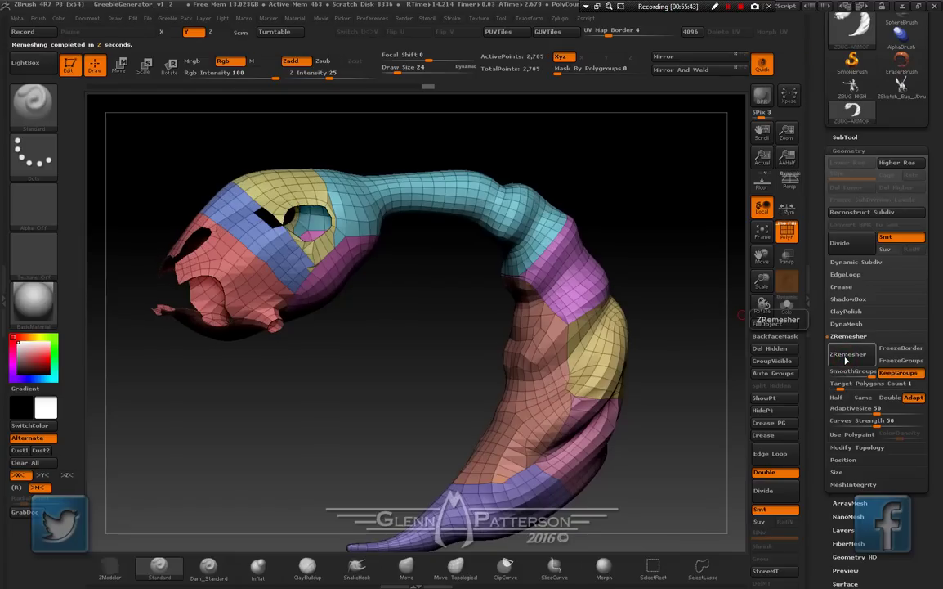
{"action": "key", "text": "ctrl+z"}
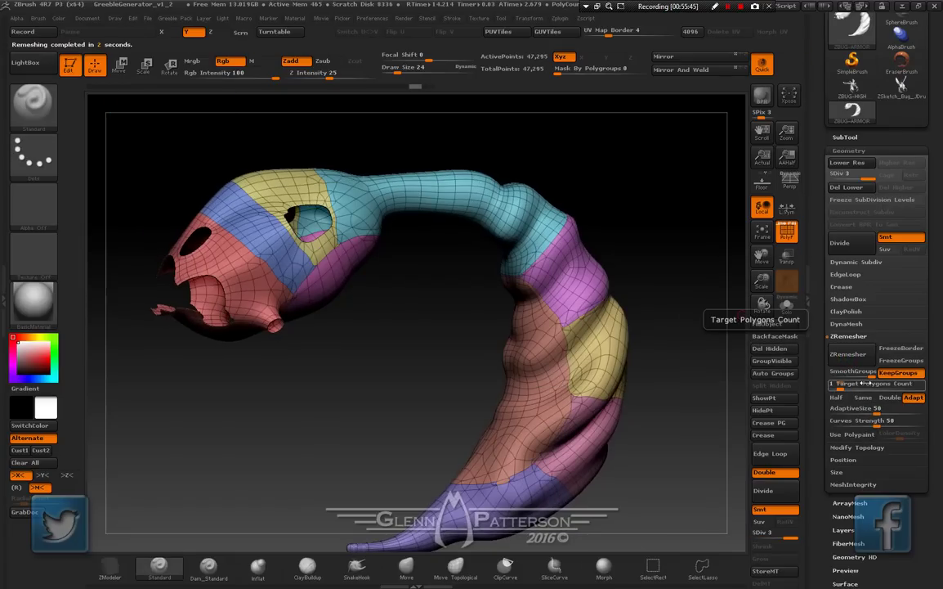
Try ZRemesher with the target polygon count set to 2, inspect the armor mesh, and undo the remesh
{"action": "type", "text": "2"}
{"action": "key", "text": "Return"}
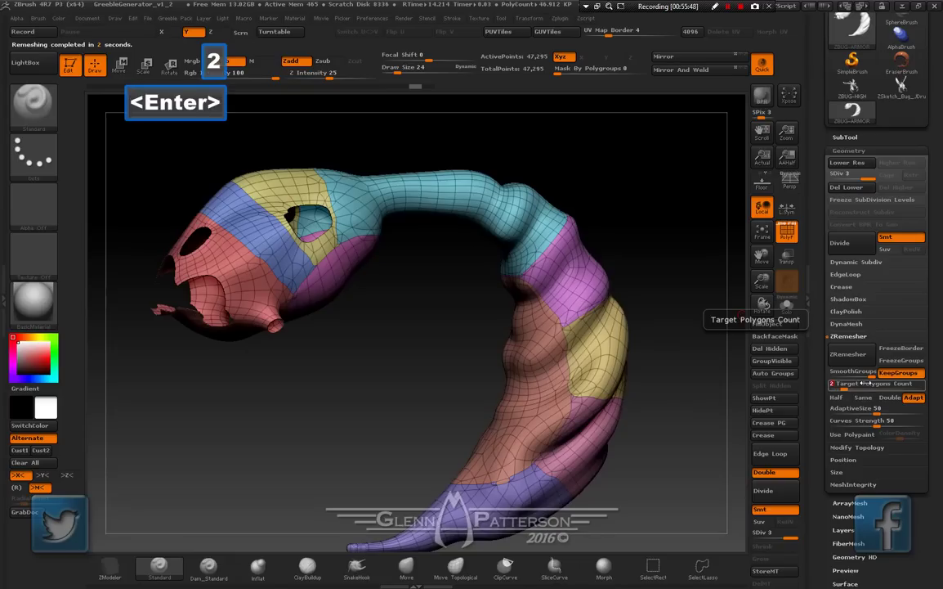
{"action": "left_click", "coordinate": [861, 358]}
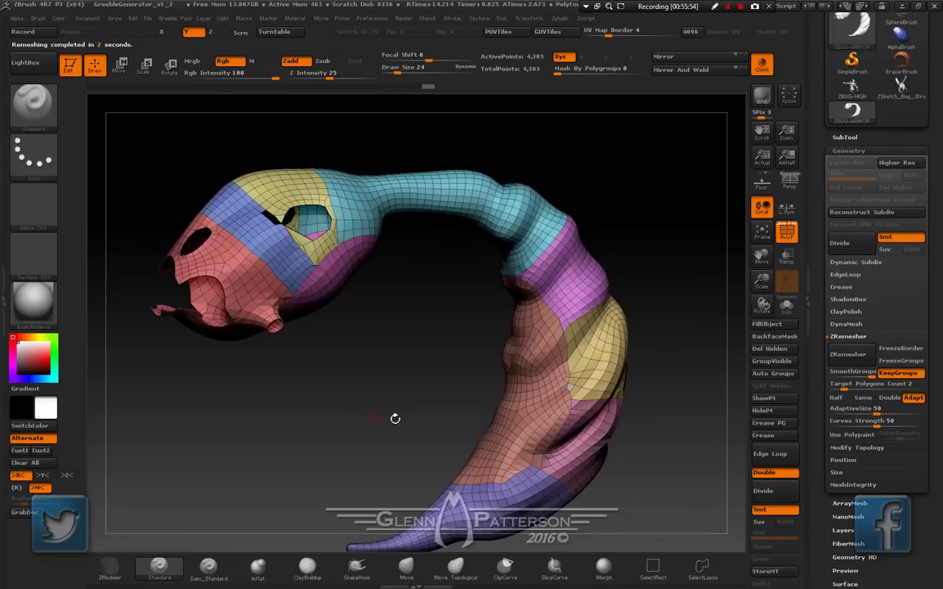
{"action": "mouse_move", "coordinate": [395, 418]}
{"action": "left_mouse_down"}
{"action": "mouse_move", "coordinate": [396, 397]}
{"action": "mouse_move", "coordinate": [425, 409]}
{"action": "mouse_move", "coordinate": [399, 425]}
{"action": "left_mouse_up"}
{"action": "key", "text": "ctrl+z"}
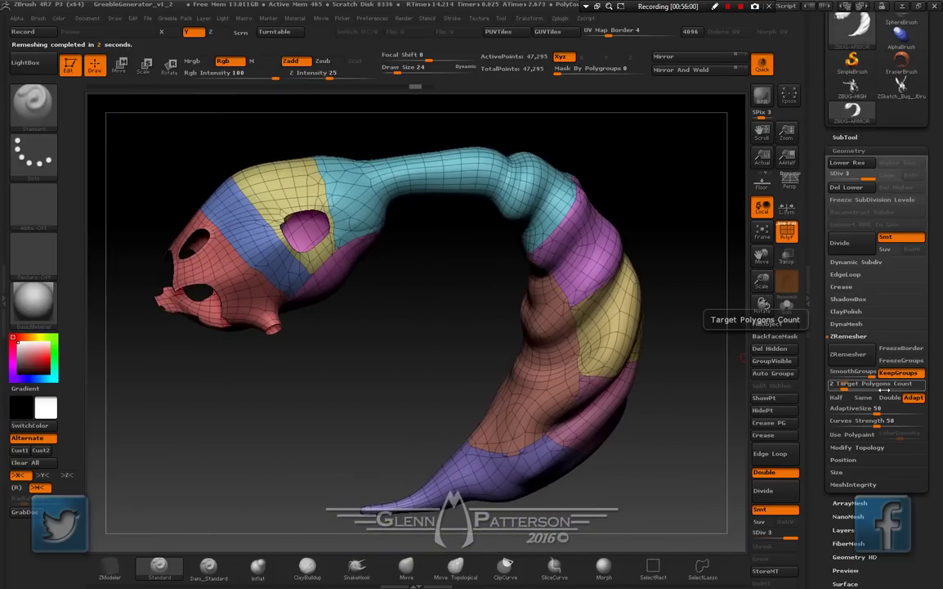
Try ZRemeshing the armor mesh twice with a target polygon count of 2.5, undoing each result
{"action": "type", "text": "2.5"}
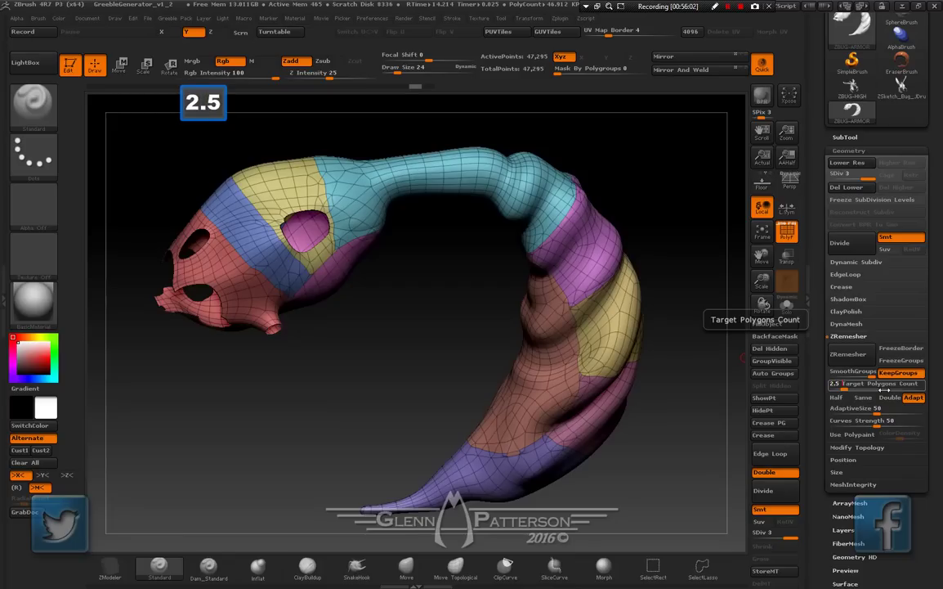
{"action": "key", "text": "Return"}
{"action": "left_click", "coordinate": [863, 355]}
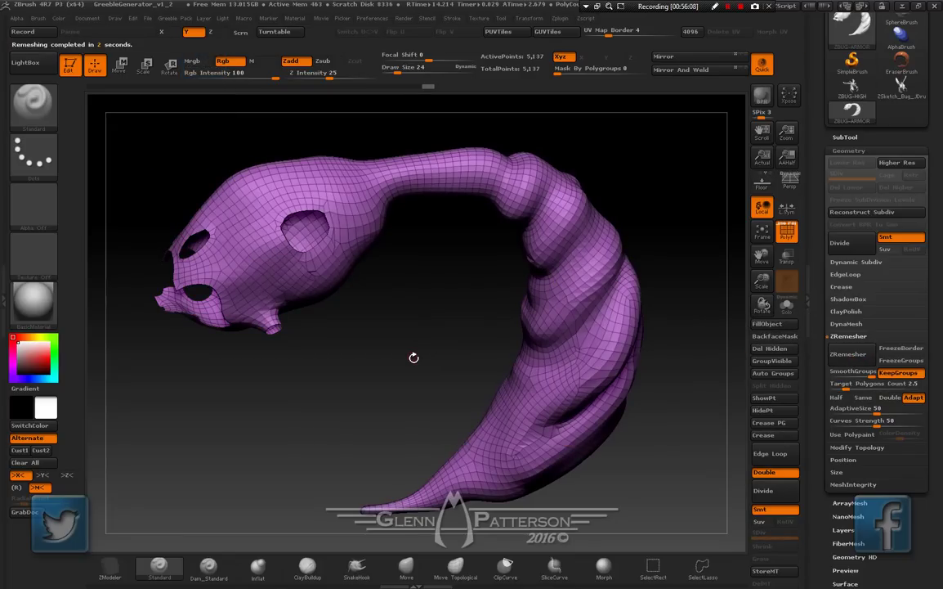
{"action": "left_click_drag", "start_coordinate": [410, 367], "coordinate": [352, 319]}
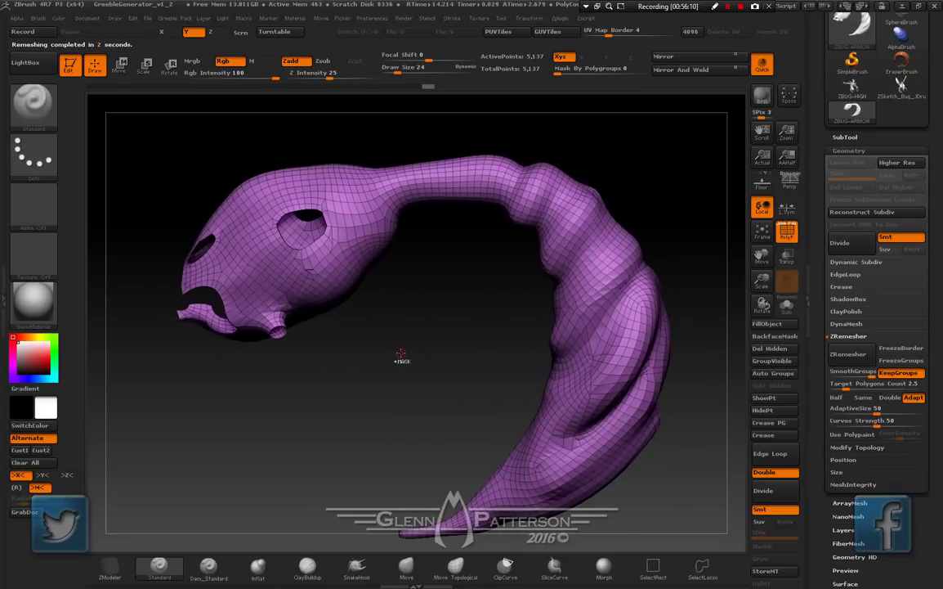
{"action": "key", "text": "ctrl+z"}
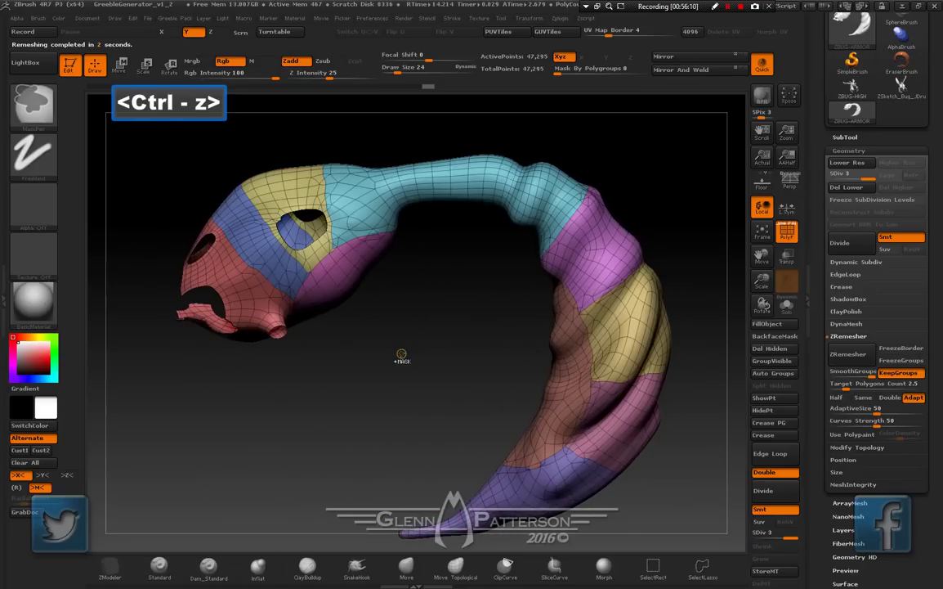
{"action": "left_click", "coordinate": [850, 354]}
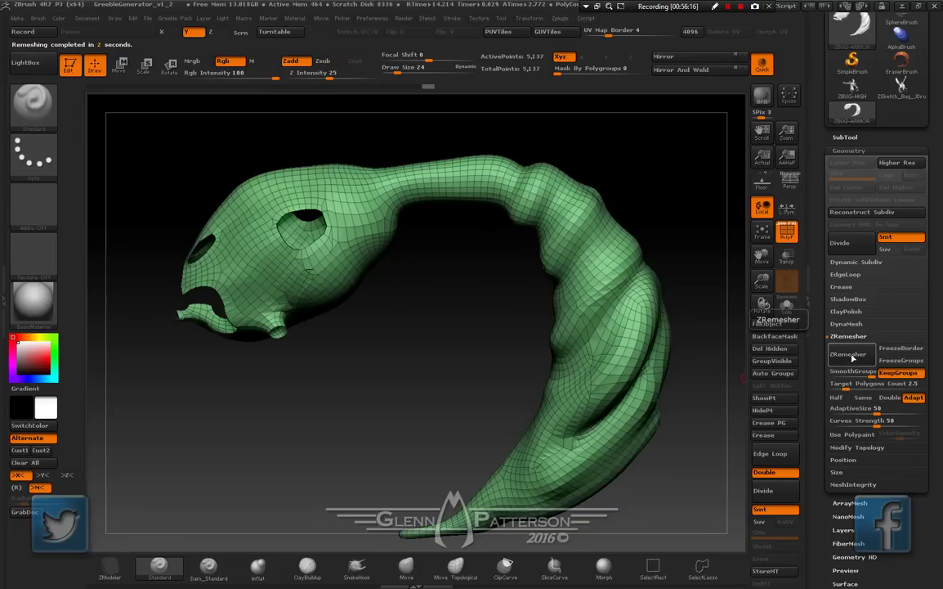
{"action": "key", "text": "ctrl+shift"}
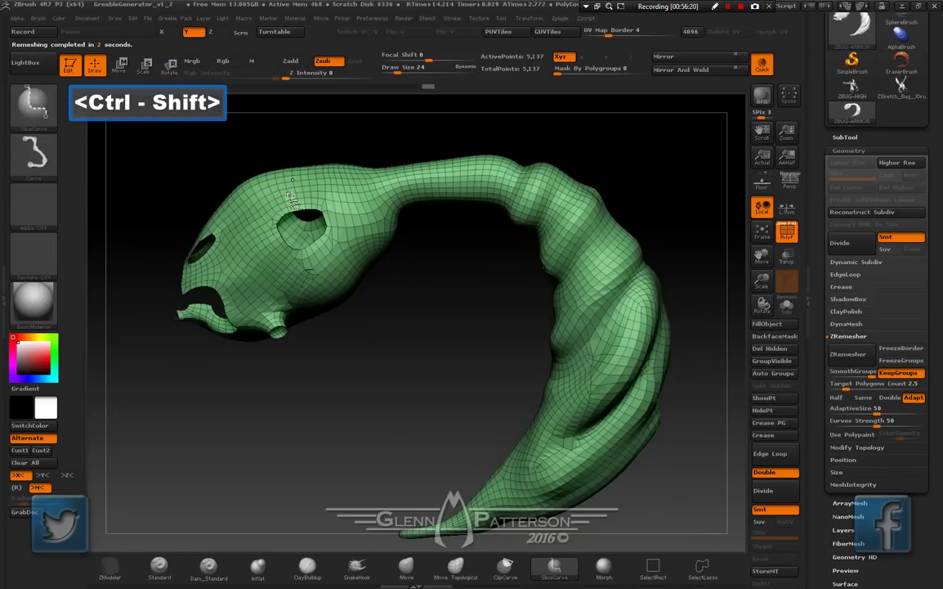
{"action": "key", "text": "ctrl+z"}
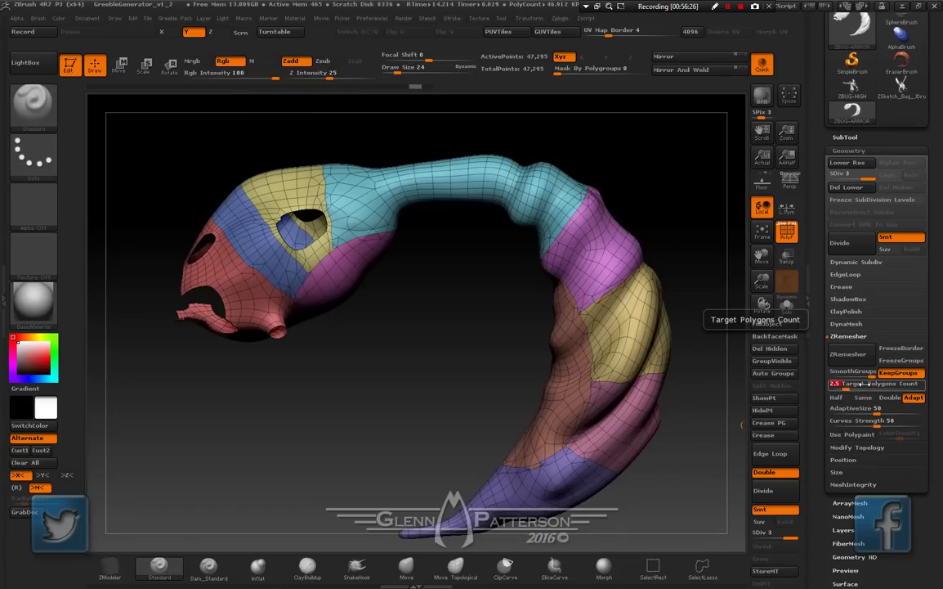
Try ZRemeshing the armor mesh with a target polygon count of 2.6, and undo it
{"action": "type", "text": "2.6"}
{"action": "key", "text": "Return"}
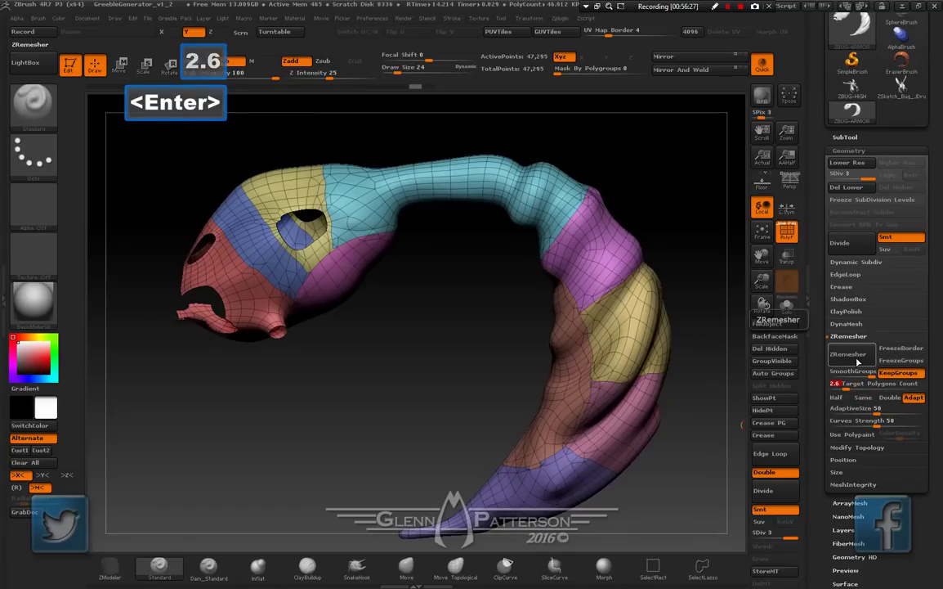
{"action": "left_click", "coordinate": [858, 361]}
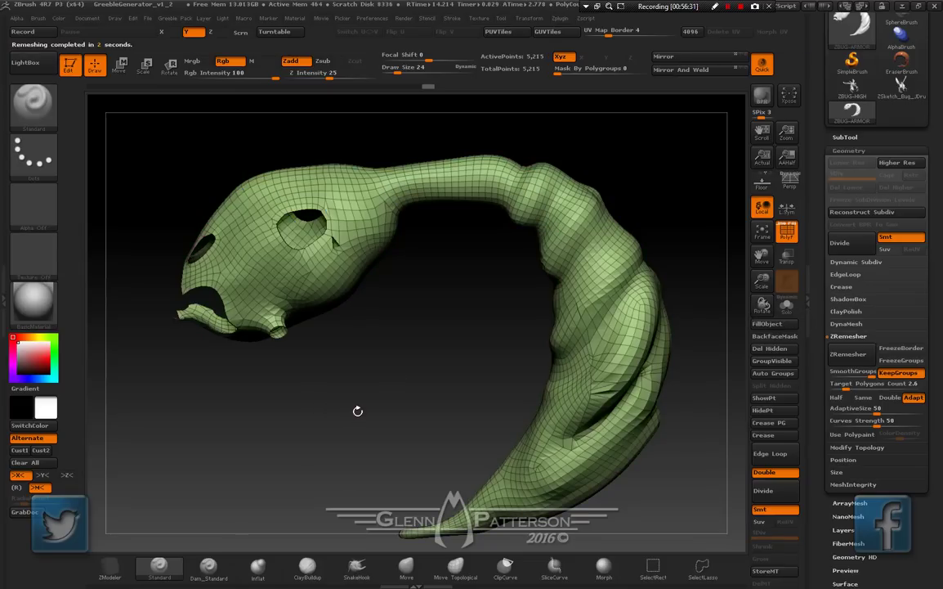
{"action": "key", "text": "ctrl+z"}
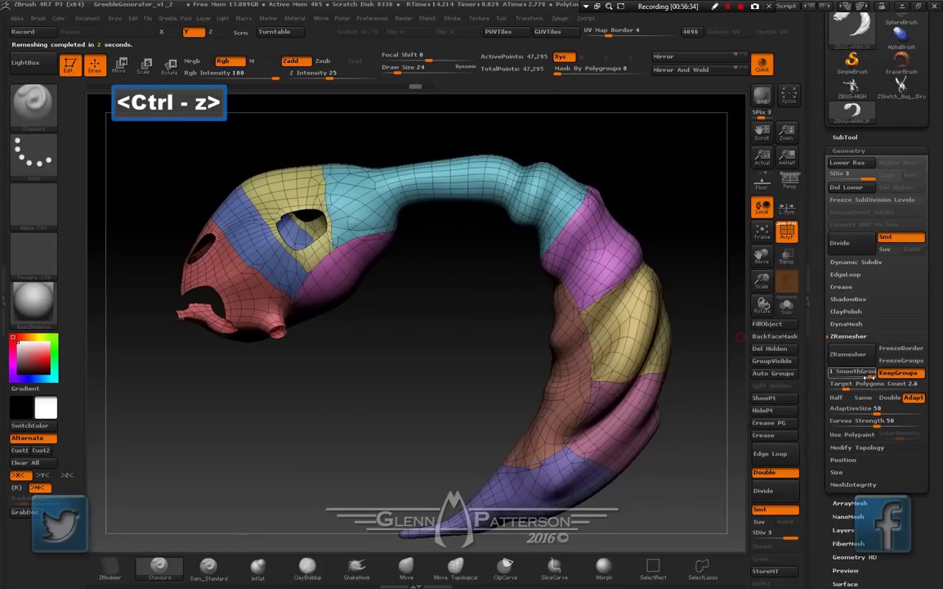
ZRemesh the armor mesh with a target polygon count of 3, keeping its polygroups
{"action": "type", "text": "3"}
{"action": "key", "text": "Return"}
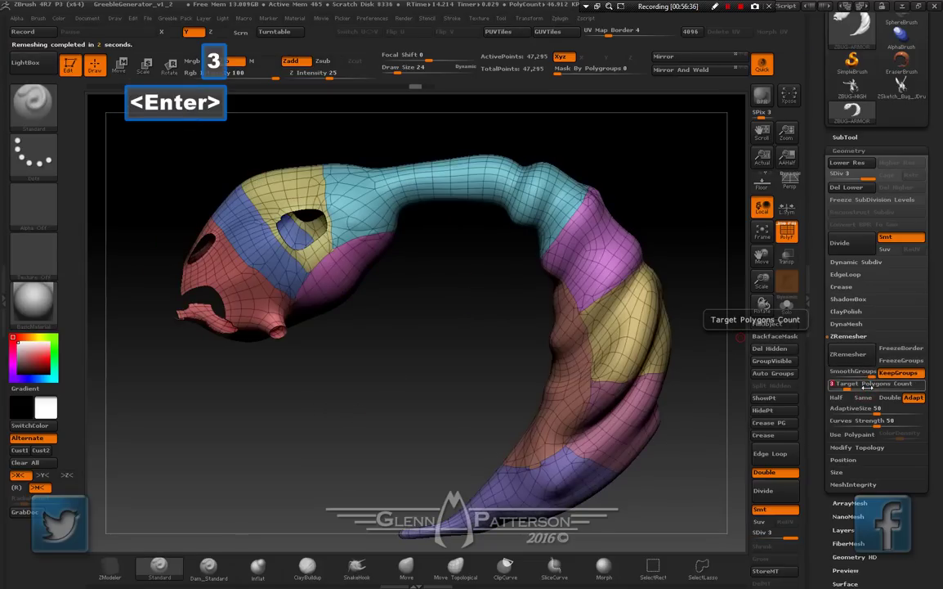
{"action": "left_click", "coordinate": [848, 353]}
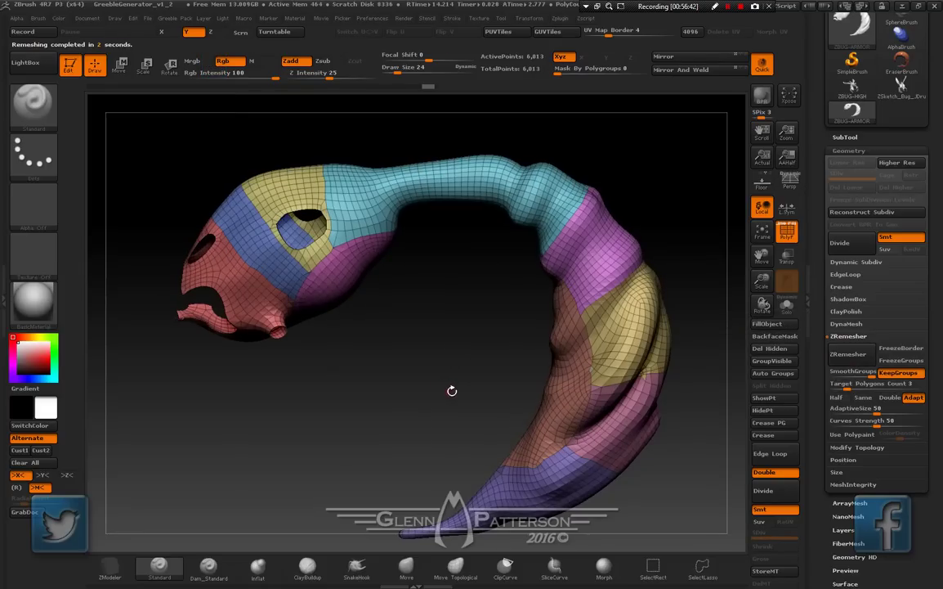
{"action": "mouse_move", "coordinate": [451, 391]}
{"action": "left_mouse_down"}
{"action": "mouse_move", "coordinate": [354, 392]}
{"action": "mouse_move", "coordinate": [449, 390]}
{"action": "left_mouse_up"}
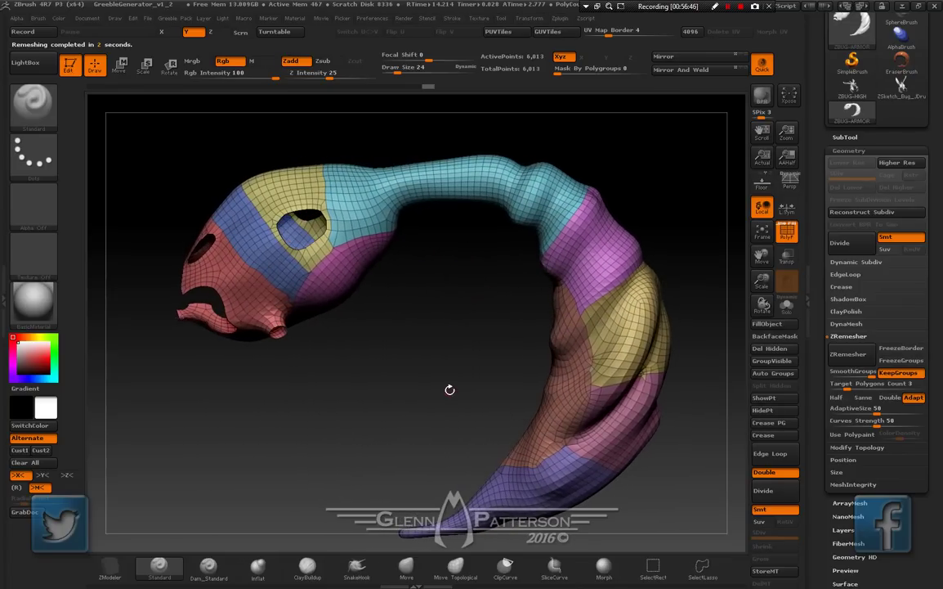
Hide the red face polygroup and the yellow and magenta polygroups at the back of the head
{"action": "key", "text": "ctrl+shift"}
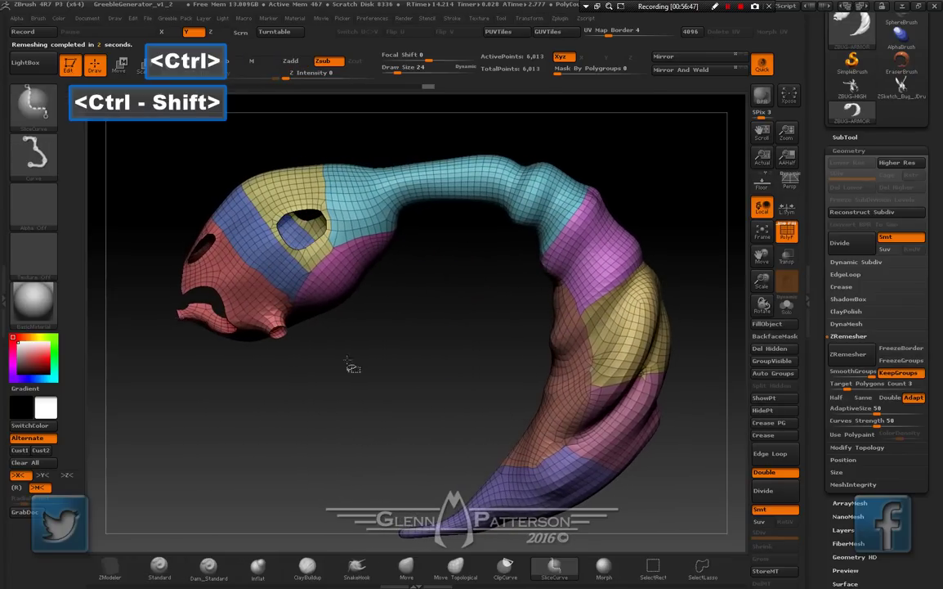
{"action": "left_click", "coordinate": [244, 298], "text": "ctrl+shift"}
{"action": "left_click", "coordinate": [245, 295], "text": "ctrl+shift"}
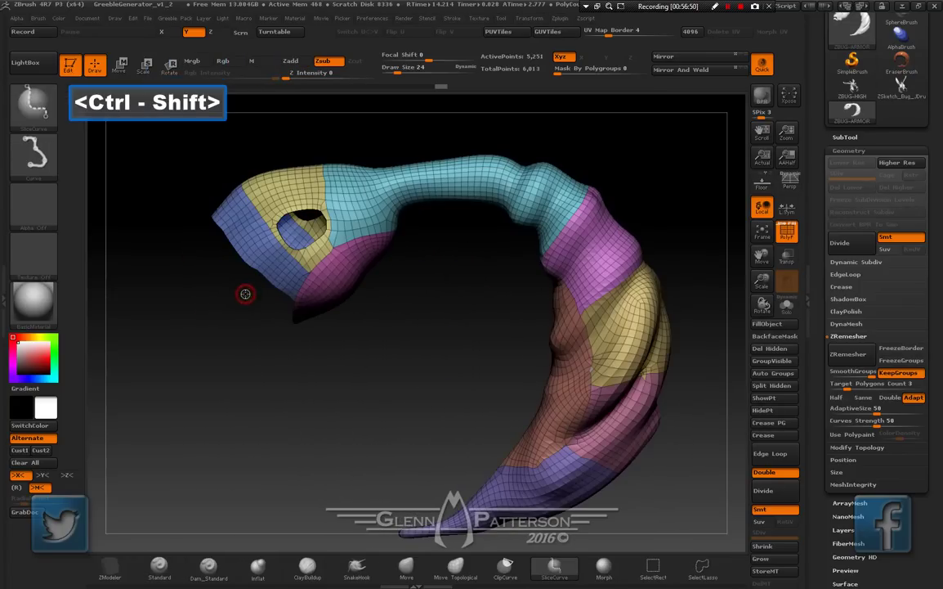
{"action": "left_click", "coordinate": [327, 255], "text": "ctrl+shift"}
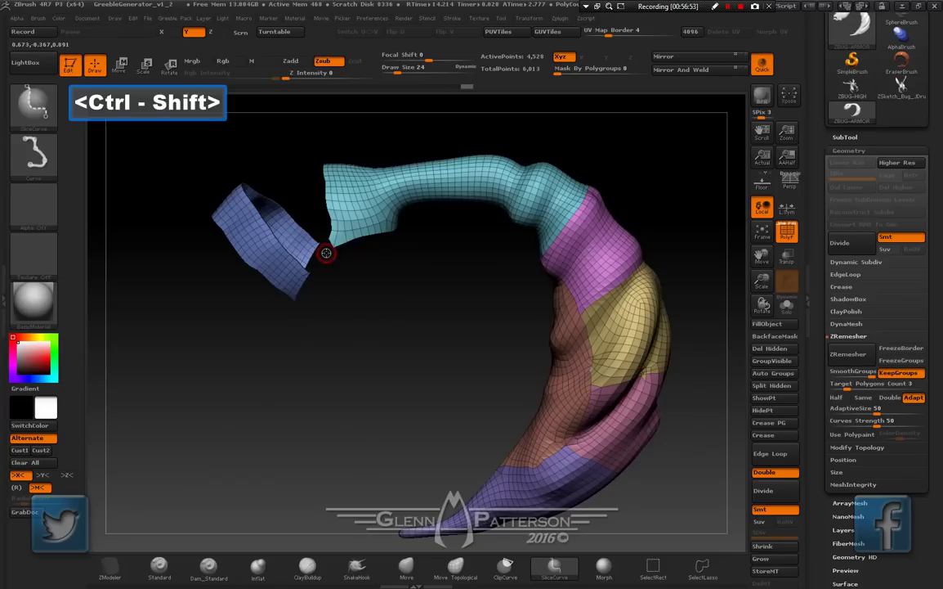
Hide the cyan middle neck section, the brown body polygroup and the blue tail tip
{"action": "left_click", "coordinate": [428, 178], "text": "ctrl+shift"}
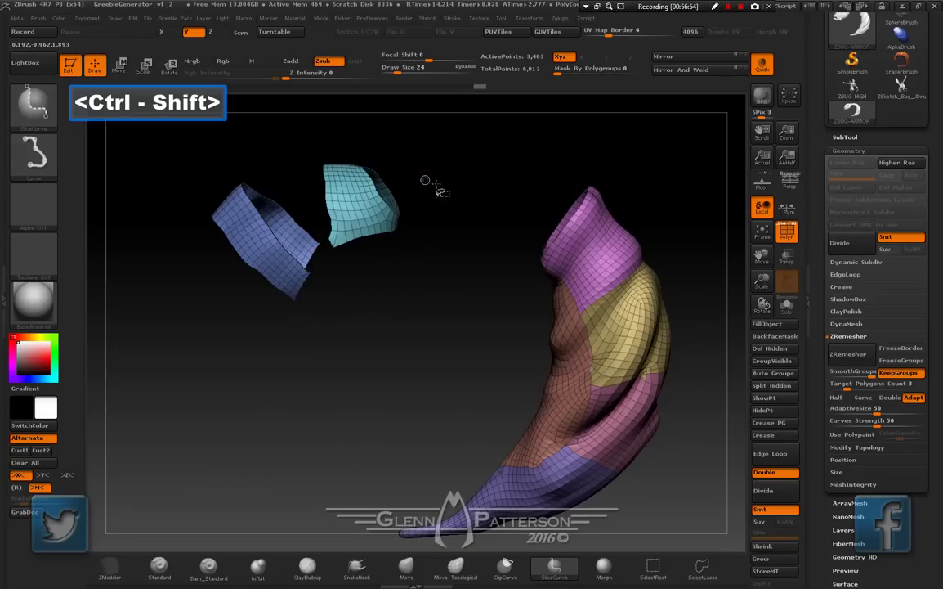
{"action": "left_click", "coordinate": [559, 360], "text": "ctrl+shift"}
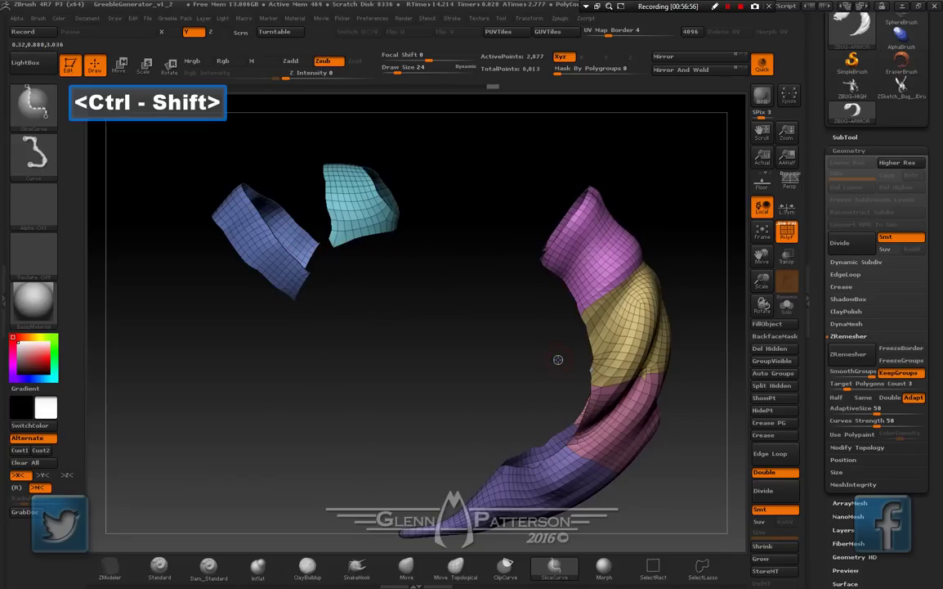
{"action": "left_click", "coordinate": [487, 497], "text": "ctrl+shift"}
{"action": "mouse_move", "coordinate": [457, 445]}
{"action": "left_mouse_down"}
{"action": "mouse_move", "coordinate": [394, 424]}
{"action": "mouse_move", "coordinate": [339, 421]}
{"action": "mouse_move", "coordinate": [449, 440]}
{"action": "left_mouse_up"}
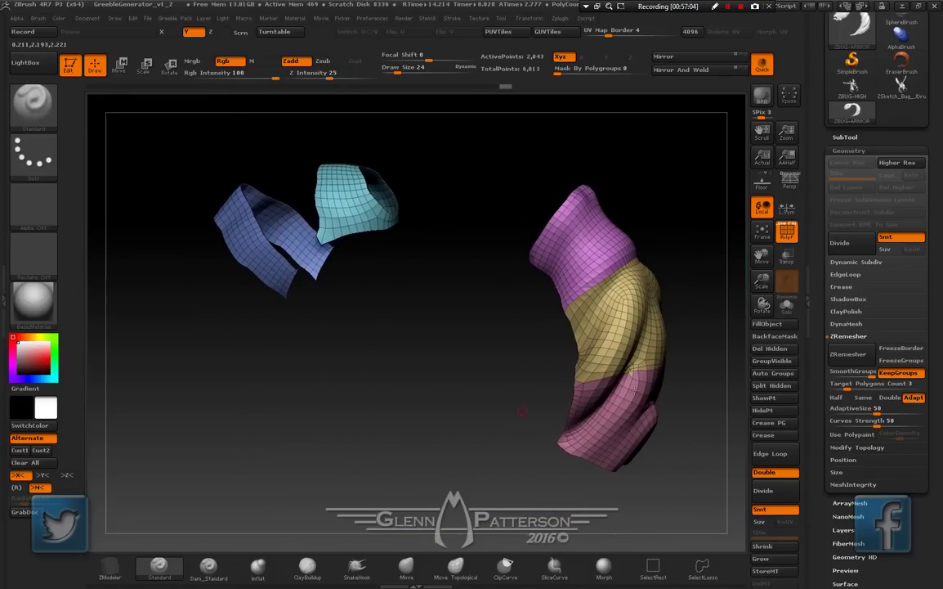
Delete the hidden geometry and ZRemesh the remaining pieces with a target polygon count of 1
{"action": "left_click", "coordinate": [787, 350]}
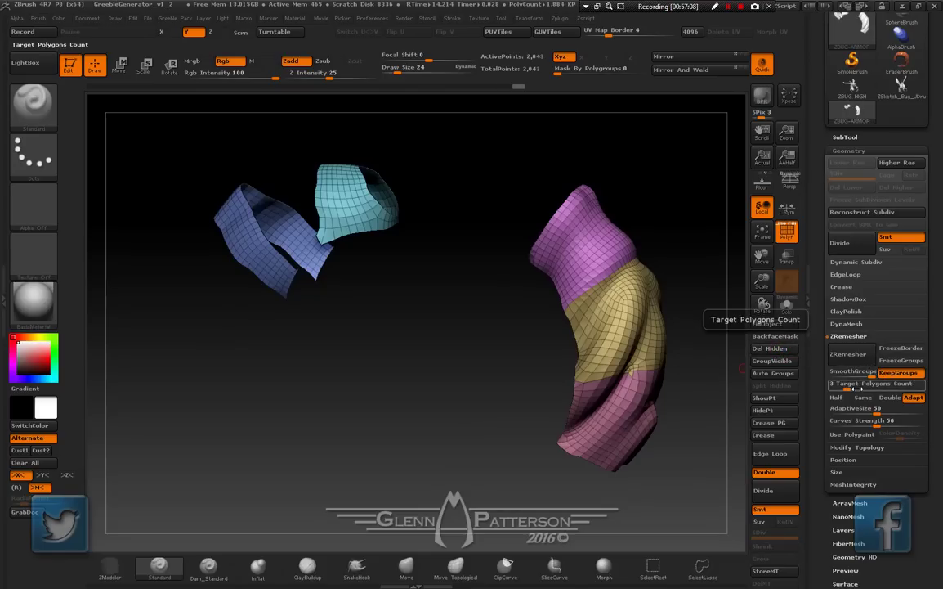
{"action": "type", "text": "1"}
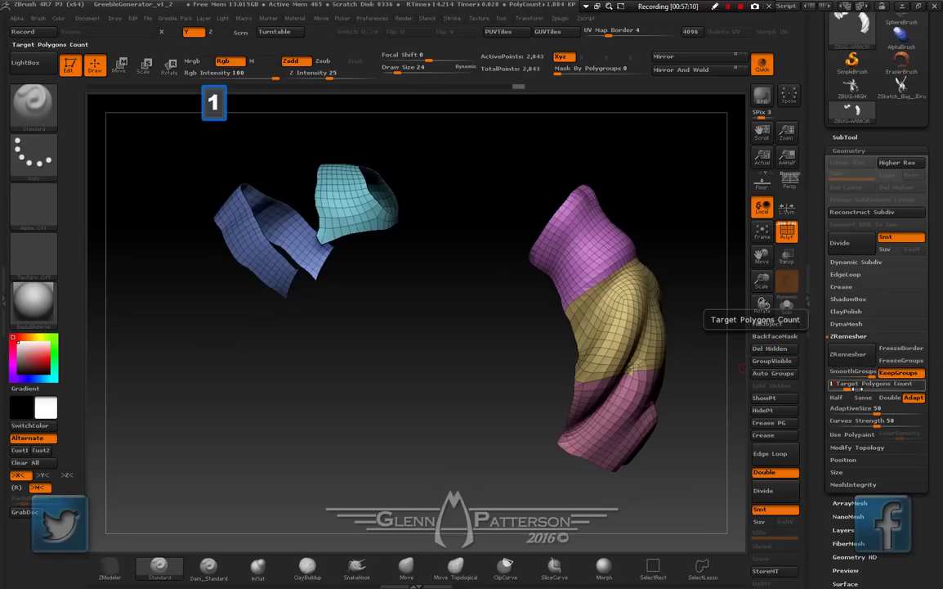
{"action": "key", "text": "Return"}
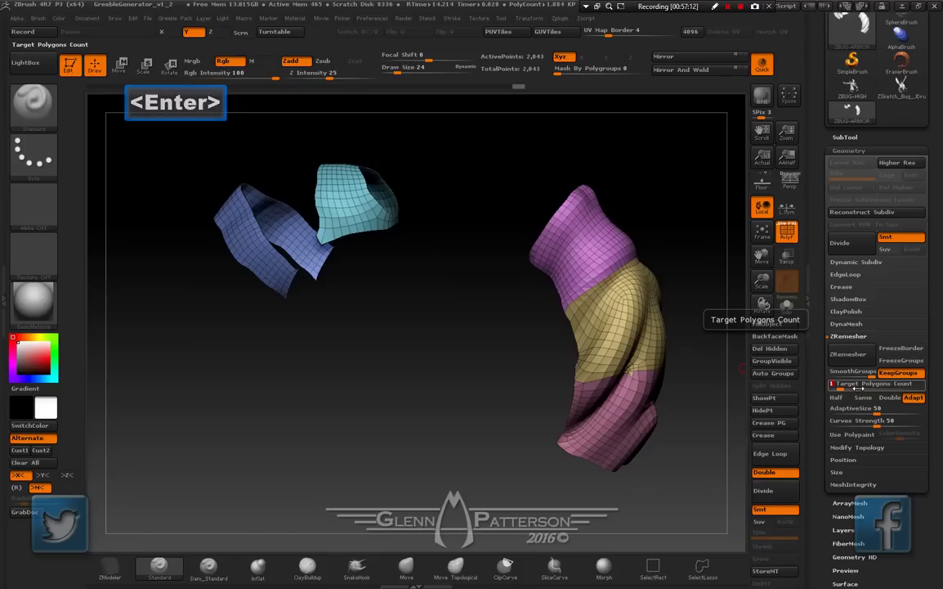
{"action": "left_click", "coordinate": [851, 360]}
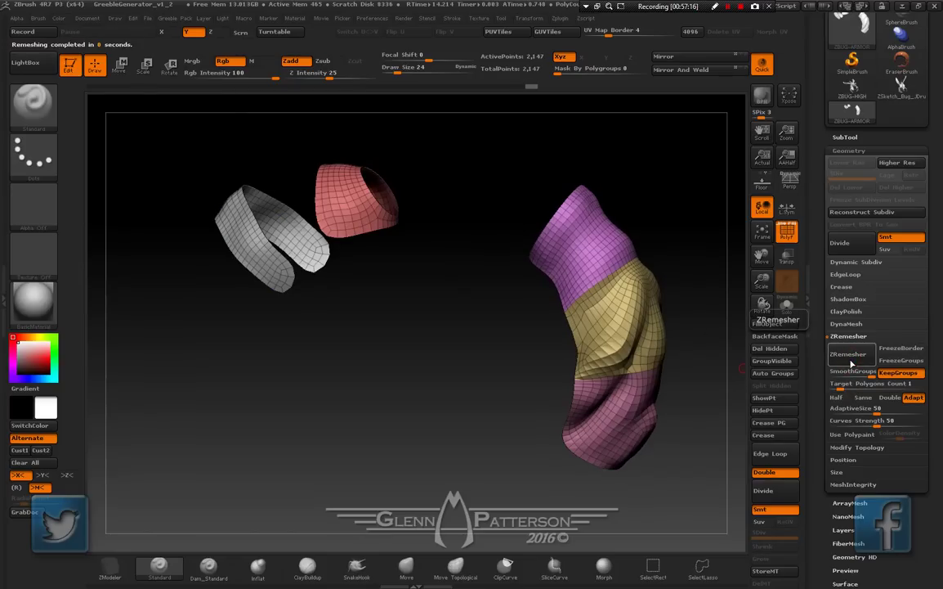
{"action": "left_click_drag", "start_coordinate": [409, 379], "coordinate": [427, 390]}
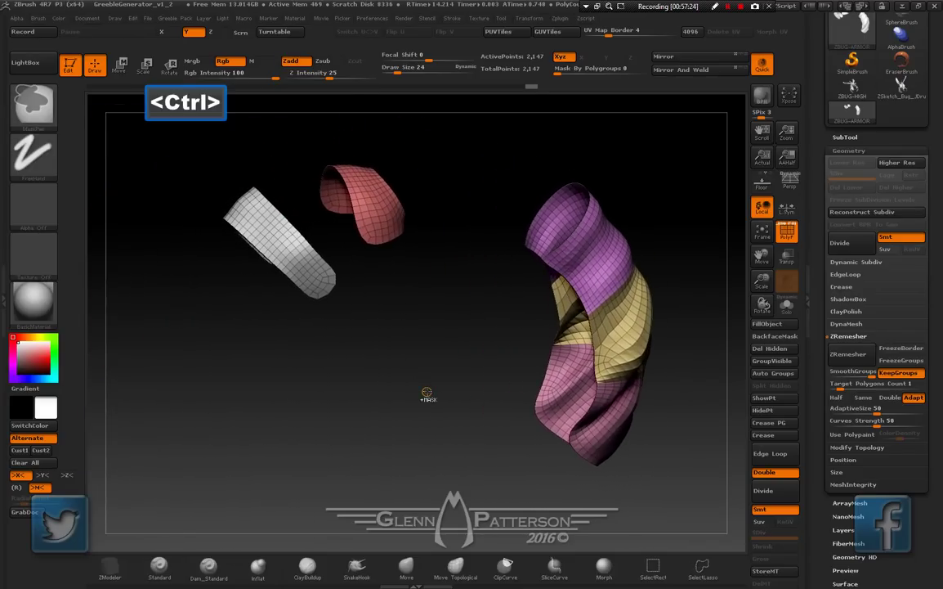
Undo the remesh, the hidden-geometry deletion and the hiding of the neck, body and tail polygroups
{"action": "key", "text": "ctrl+z"}
{"action": "key", "text": "ctrl+z"}
{"action": "key", "text": "ctrl+z"}
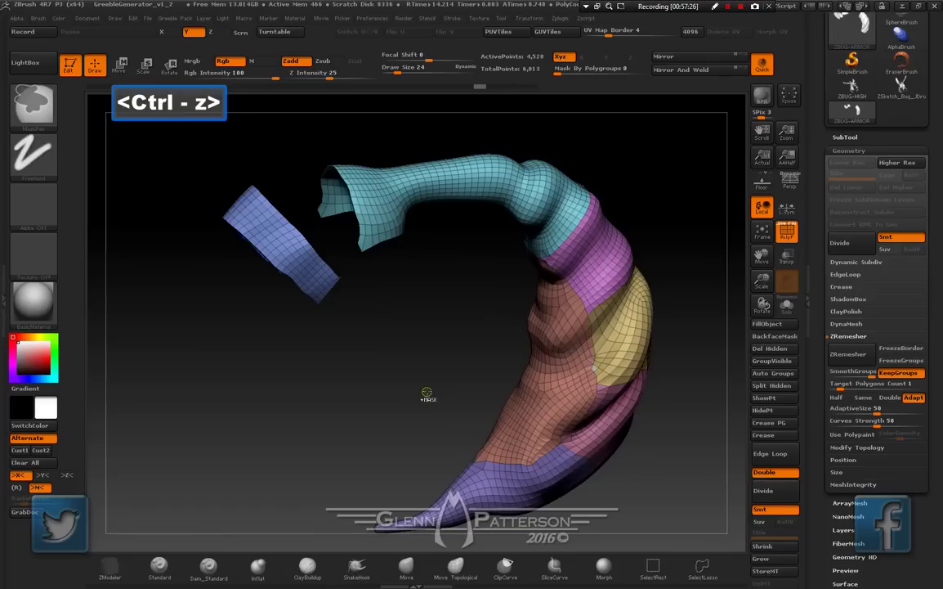
{"action": "key", "text": "ctrl+z"}
{"action": "key", "text": "ctrl+z"}
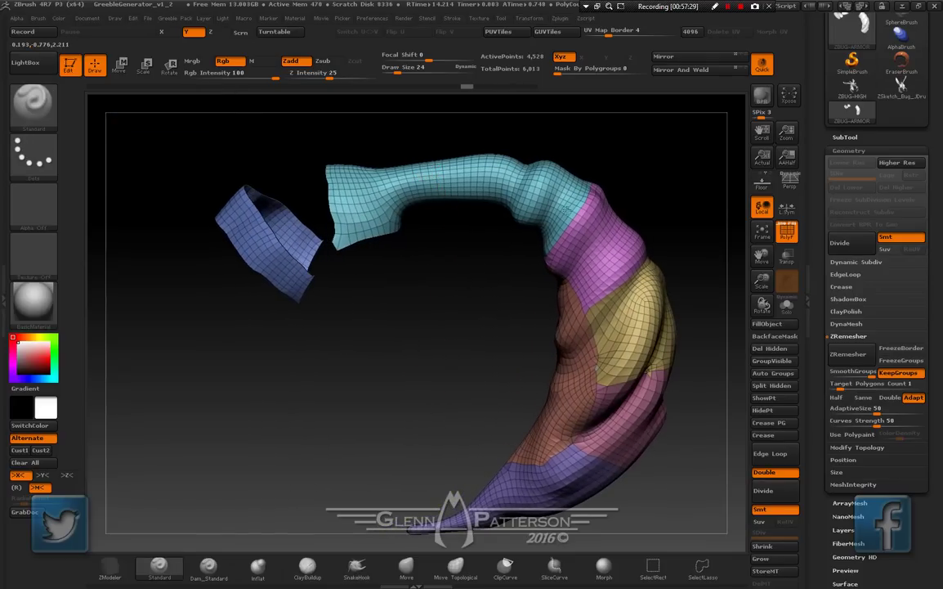
Choose the ZModeler brush and set its polygon action to Delete with Polyloop as the target
{"action": "left_click_drag", "start_coordinate": [762, 282], "coordinate": [763, 321]}
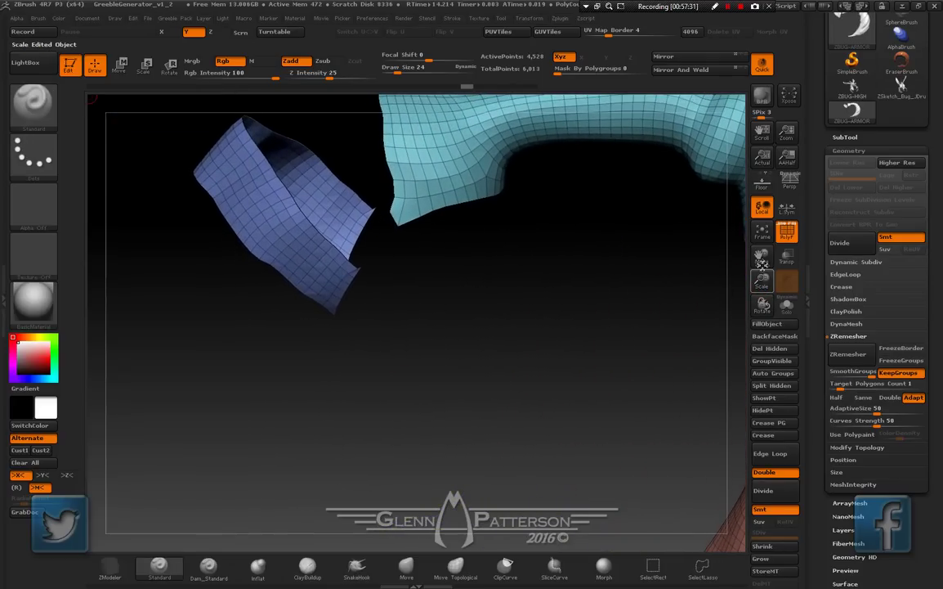
{"action": "left_click_drag", "start_coordinate": [762, 265], "coordinate": [725, 340]}
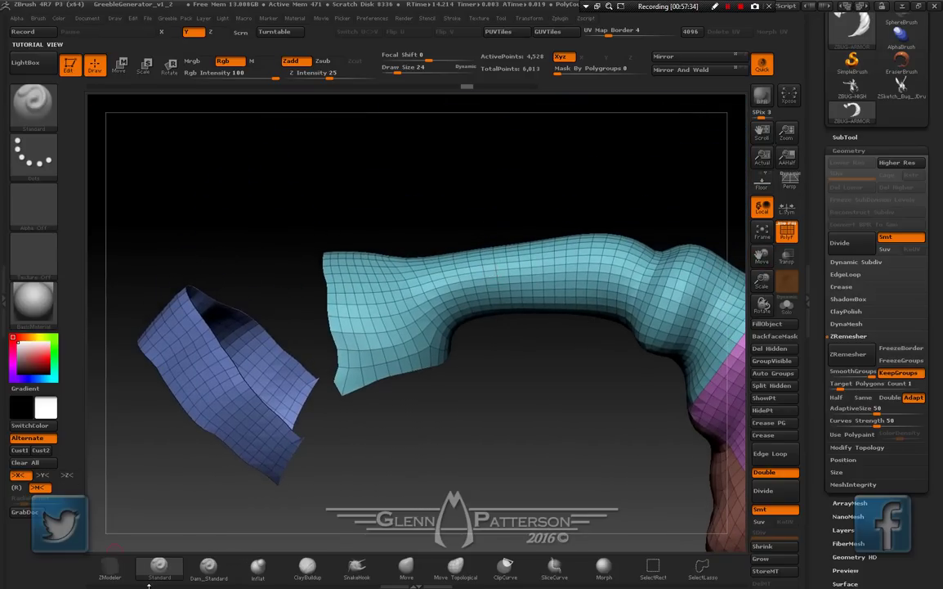
{"action": "left_click", "coordinate": [107, 566]}
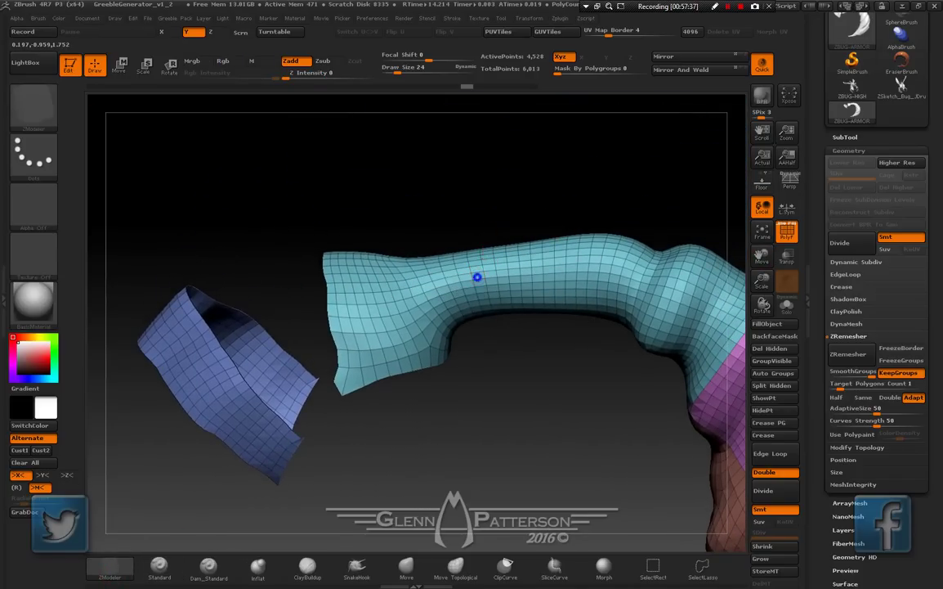
{"action": "key", "text": "space"}
{"action": "left_click", "coordinate": [387, 211]}
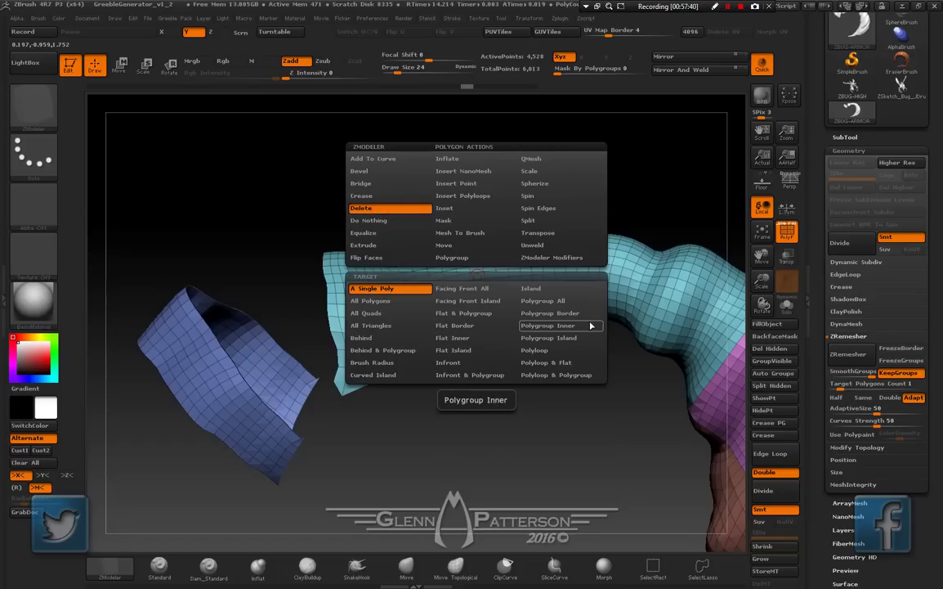
{"action": "left_click", "coordinate": [536, 362]}
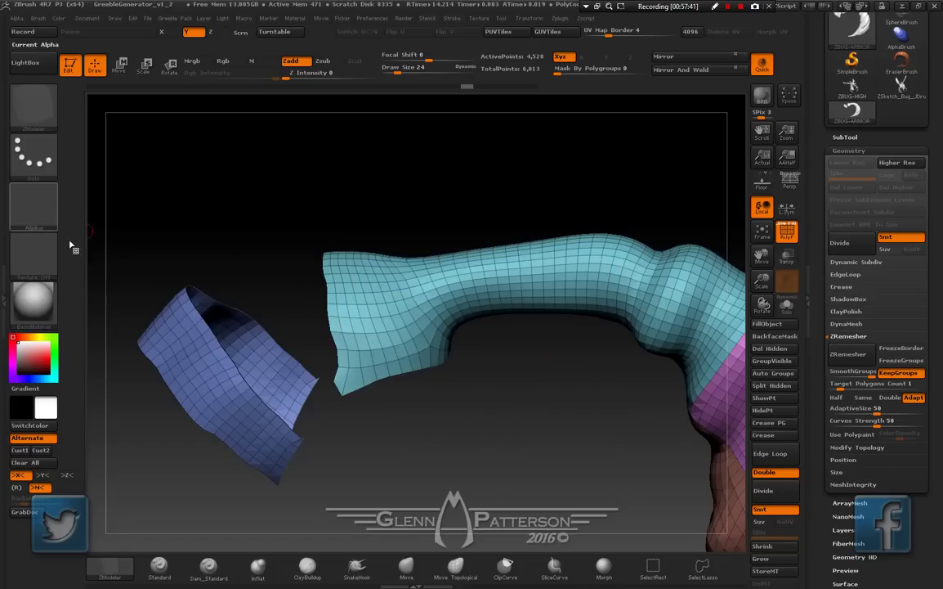
Delete one polyloop around the middle of the cyan neck, undoing the first try and repeating it
{"action": "left_click", "coordinate": [489, 273]}
{"action": "key", "text": "ctrl+z"}
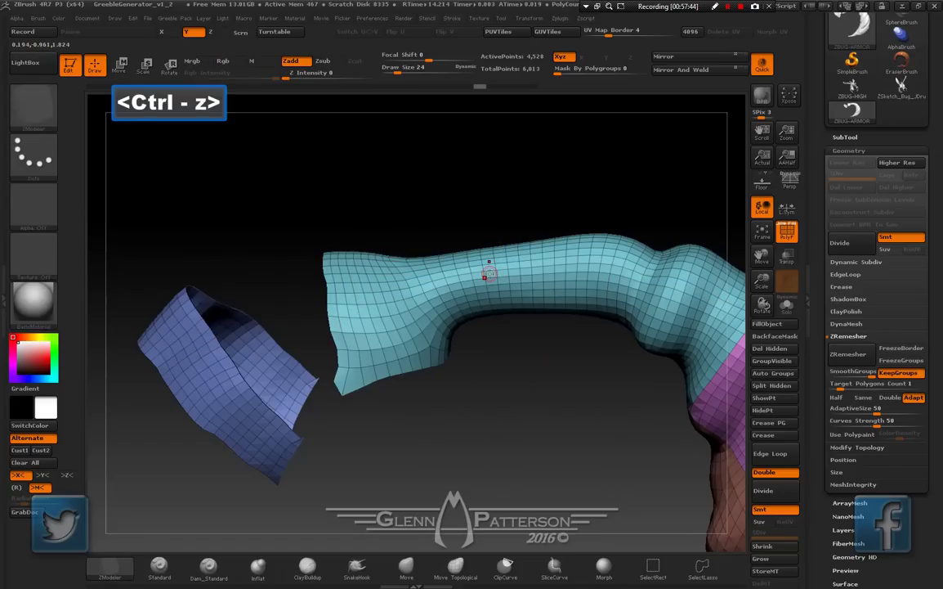
{"action": "left_click", "coordinate": [488, 274]}
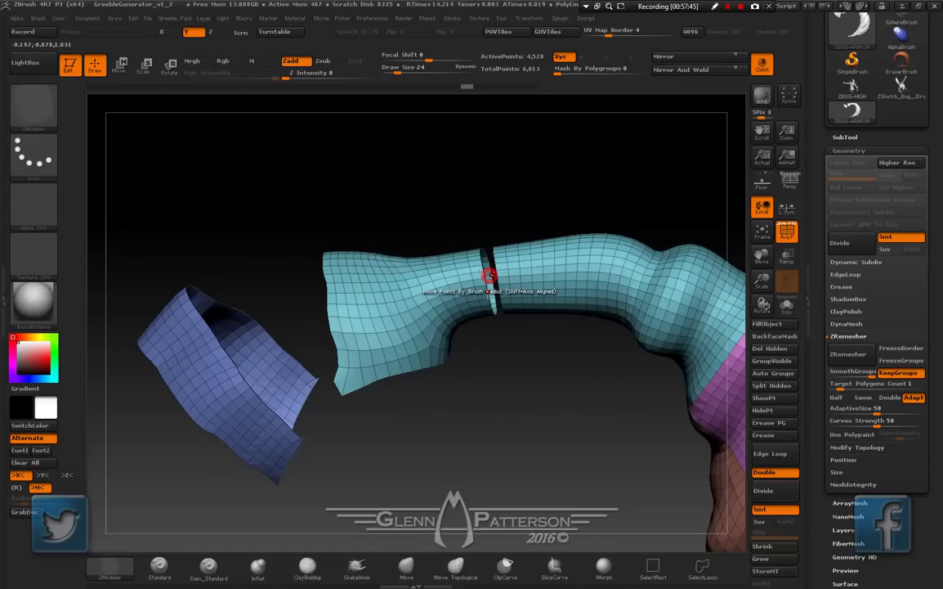
{"action": "left_click_drag", "start_coordinate": [551, 442], "coordinate": [532, 407]}
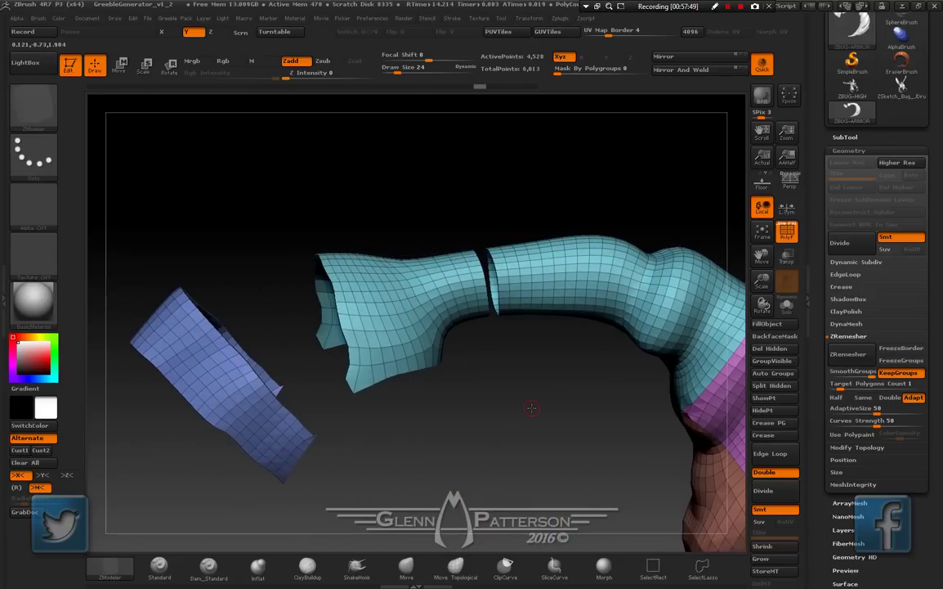
{"action": "key", "text": "ctrl"}
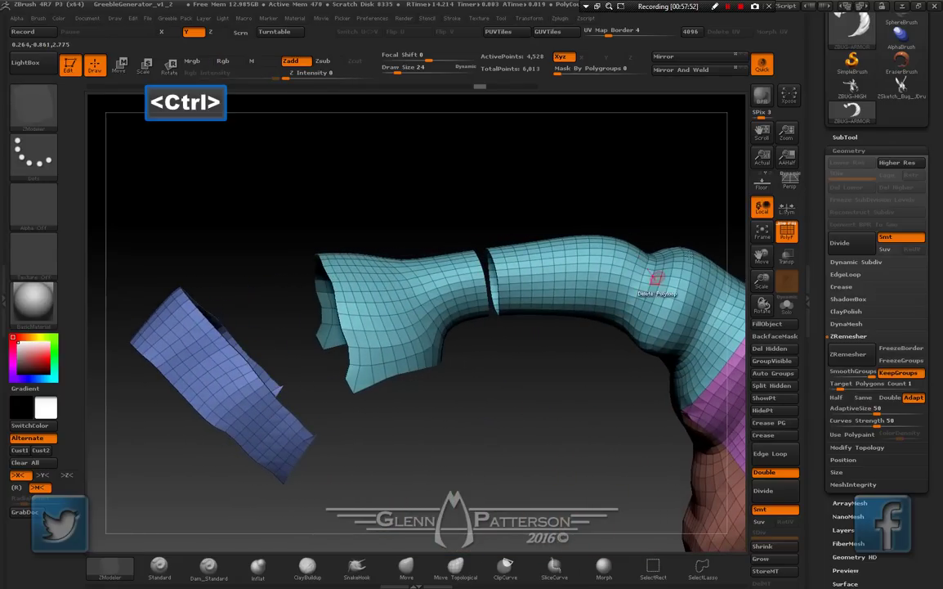
{"action": "left_click_drag", "start_coordinate": [693, 232], "coordinate": [690, 235]}
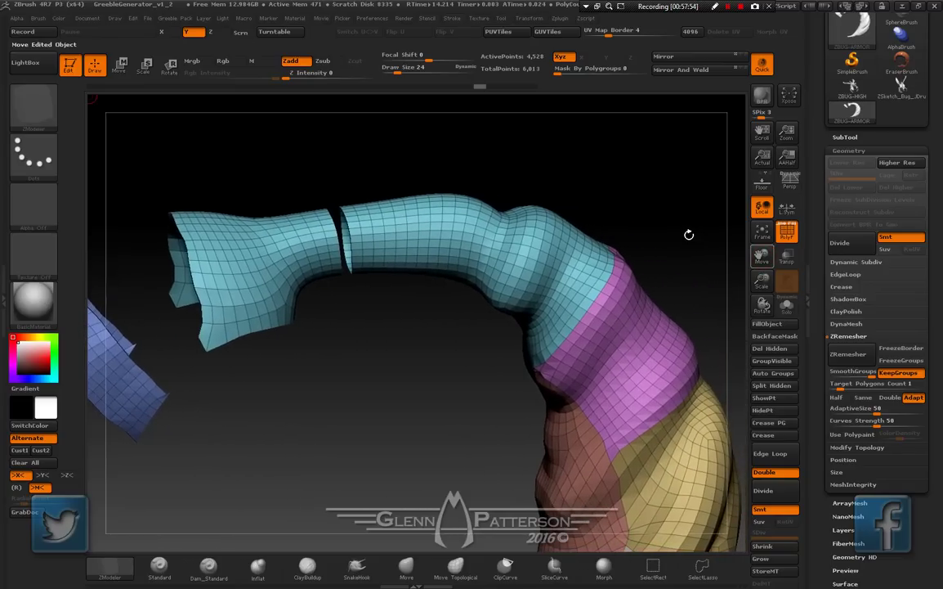
{"action": "key", "text": "ctrl+shift"}
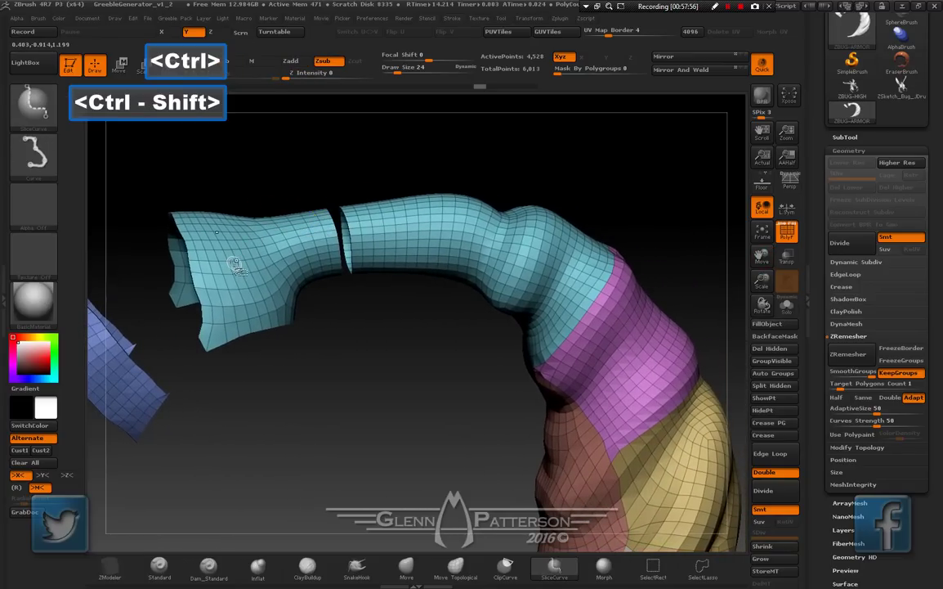
{"action": "left_click", "coordinate": [301, 245], "text": "ctrl+shift"}
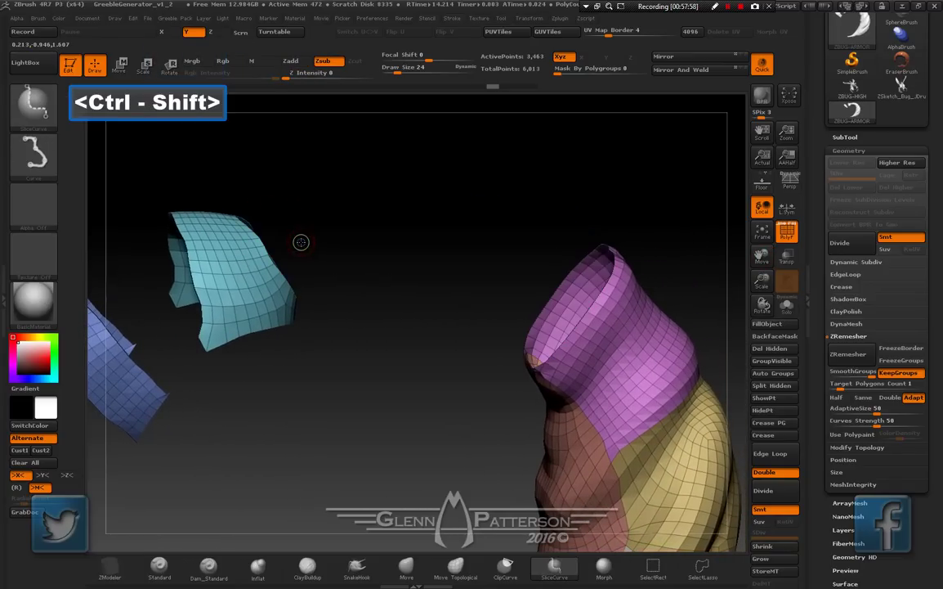
{"action": "key", "text": "ctrl+z"}
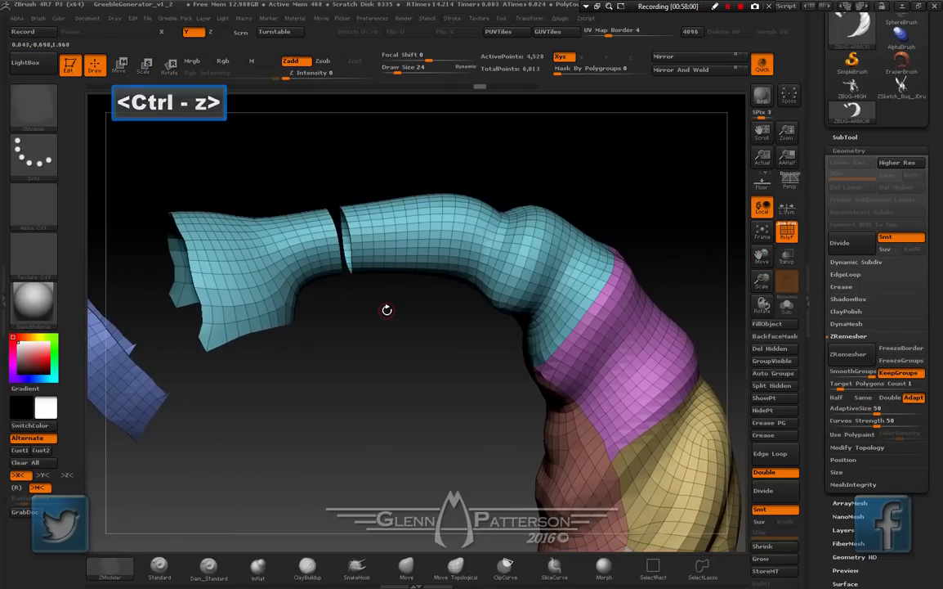
{"action": "key", "text": "F9"}
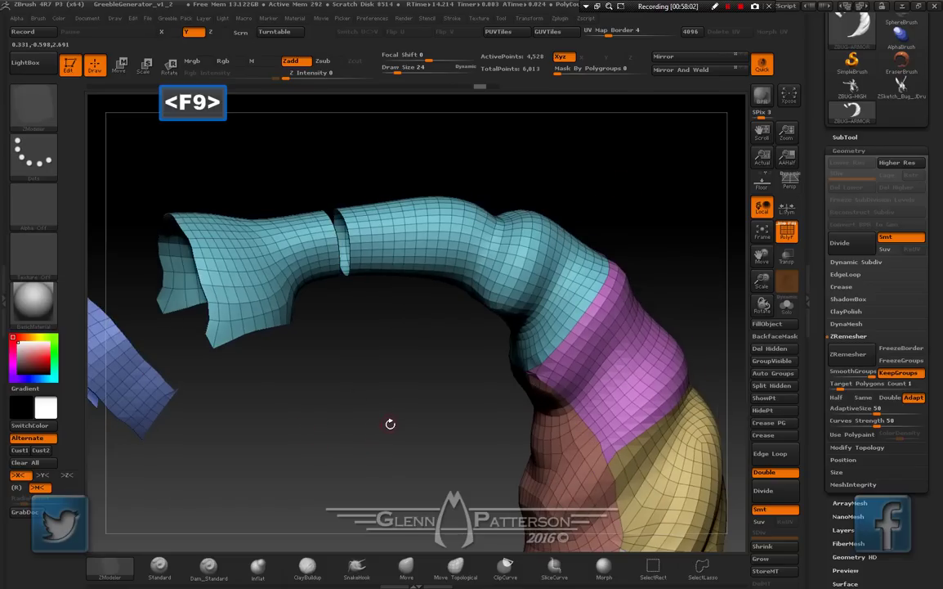
{"action": "mouse_move", "coordinate": [390, 423]}
{"action": "left_mouse_down"}
{"action": "mouse_move", "coordinate": [363, 428]}
{"action": "mouse_move", "coordinate": [394, 415]}
{"action": "mouse_move", "coordinate": [381, 428]}
{"action": "left_mouse_up"}
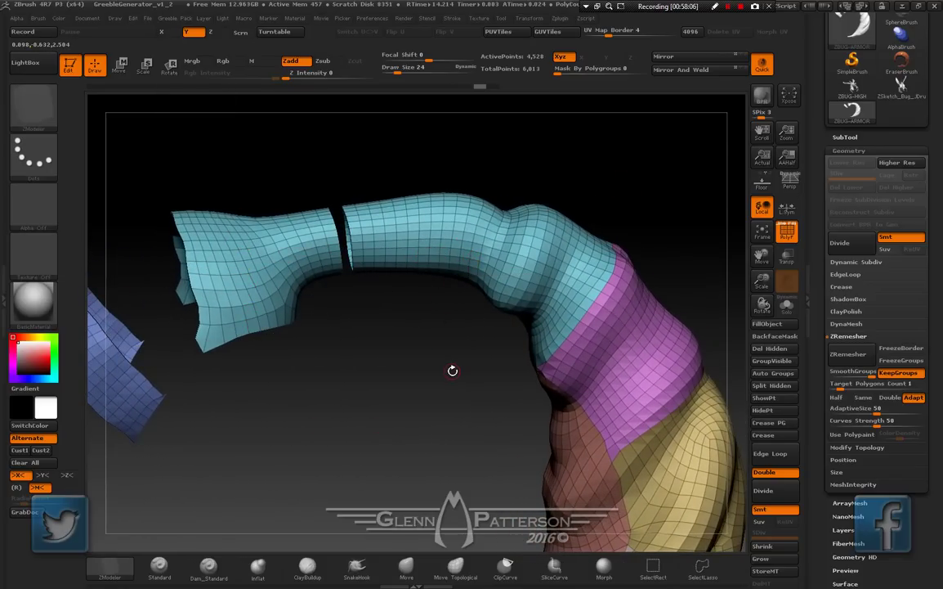
Switch the selection brush to SelectRect, show the whole armor mesh again and isolate the cut cyan neck polygroup
{"action": "key", "text": "ctrl+shift"}
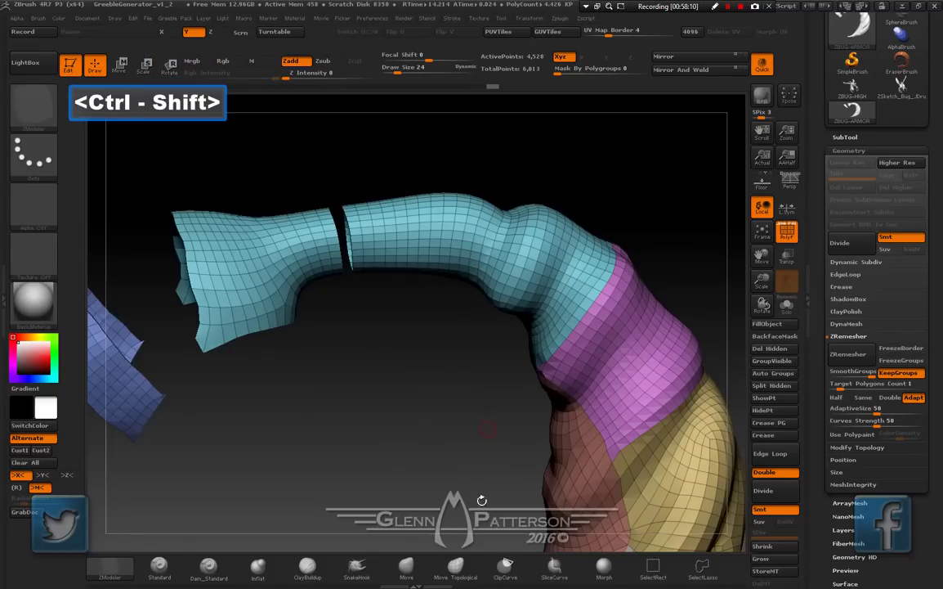
{"action": "left_click", "coordinate": [648, 570]}
{"action": "left_click_drag", "start_coordinate": [400, 394], "coordinate": [341, 449], "text": "ctrl+shift"}
{"action": "left_click", "coordinate": [366, 453], "text": "ctrl+shift"}
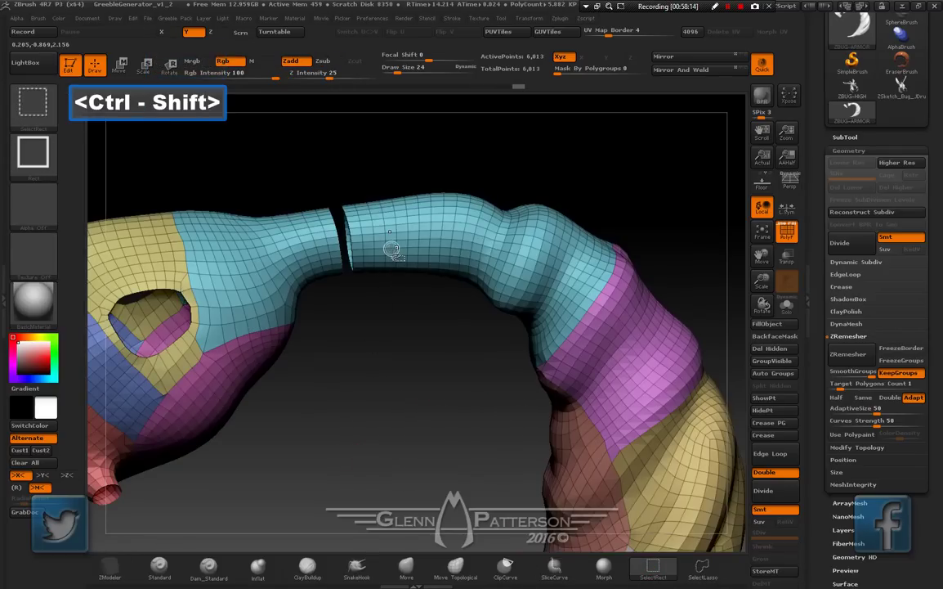
{"action": "left_click", "coordinate": [386, 248], "text": "ctrl+shift"}
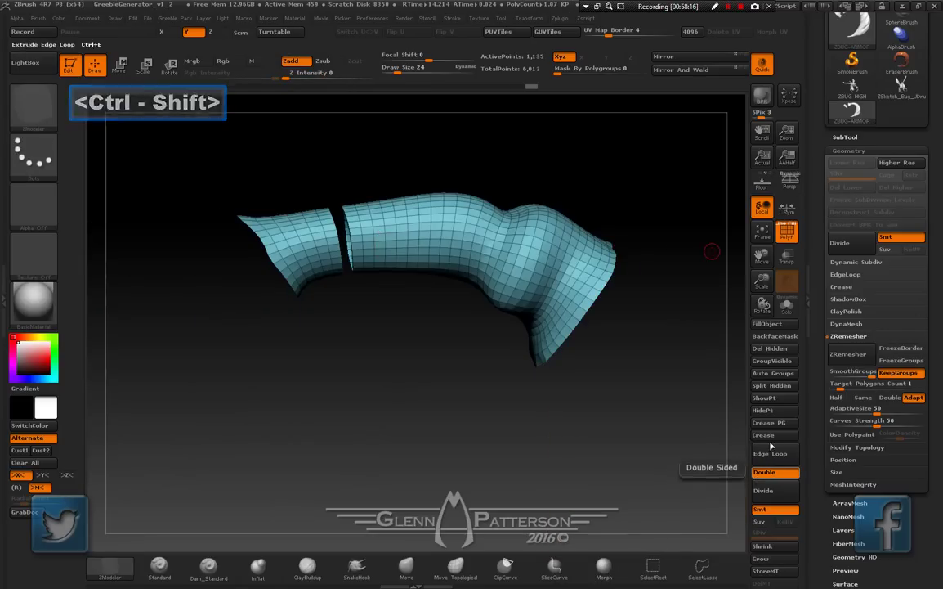
Apply Auto Groups to the isolated neck so its disconnected pieces get separate polygroups
{"action": "left_click_drag", "start_coordinate": [942, 357], "coordinate": [942, 310]}
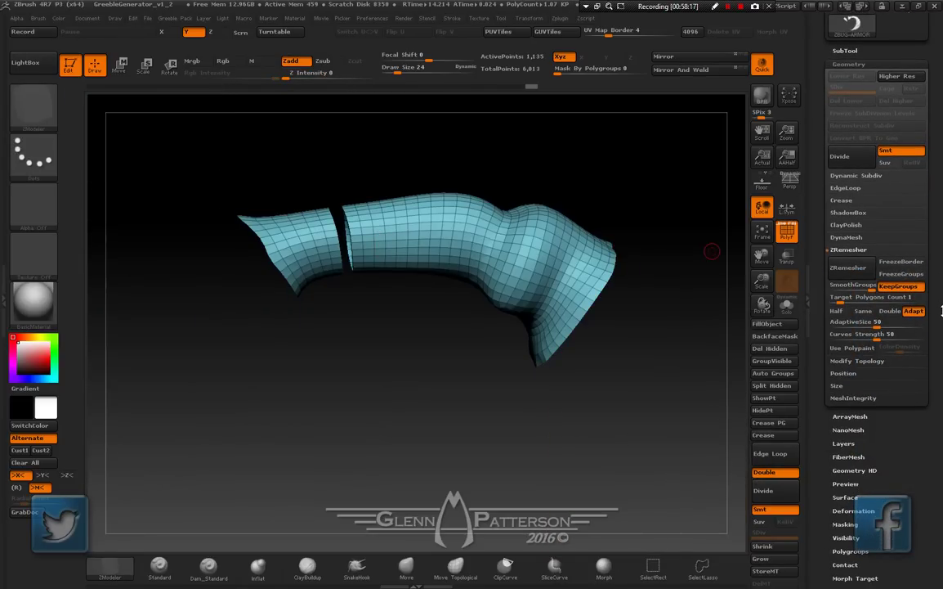
{"action": "left_click", "coordinate": [851, 510]}
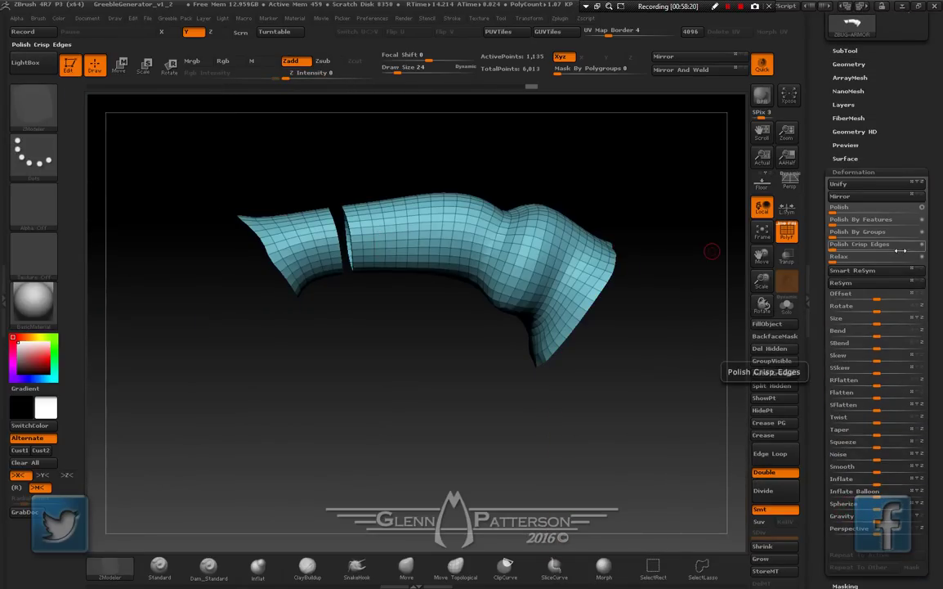
{"action": "left_click", "coordinate": [849, 64]}
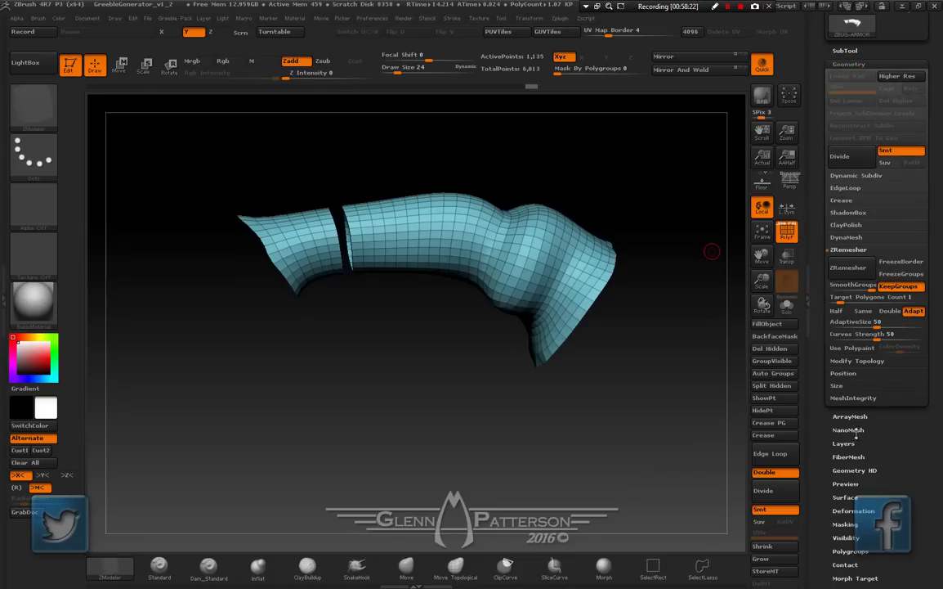
{"action": "left_click", "coordinate": [855, 553]}
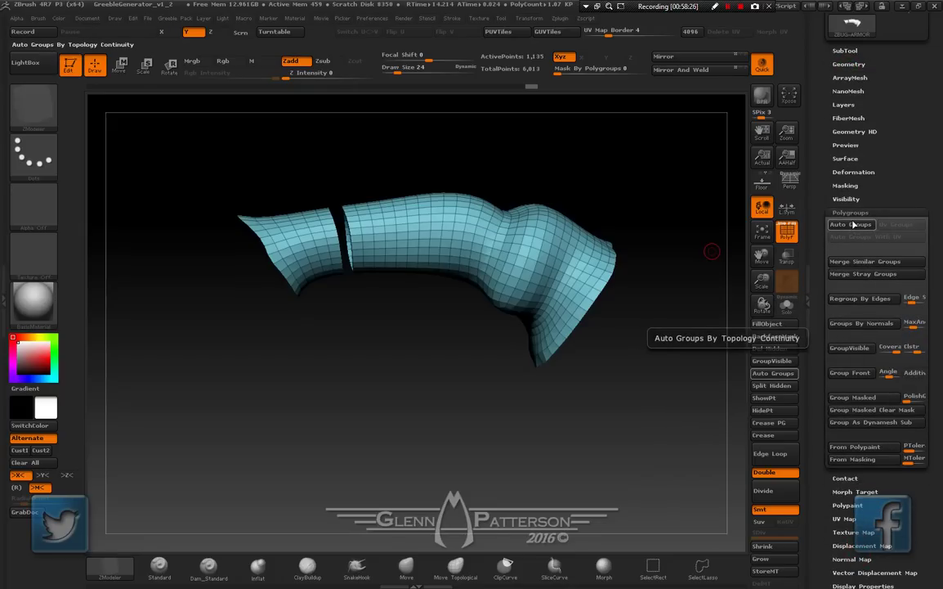
{"action": "left_click", "coordinate": [850, 229]}
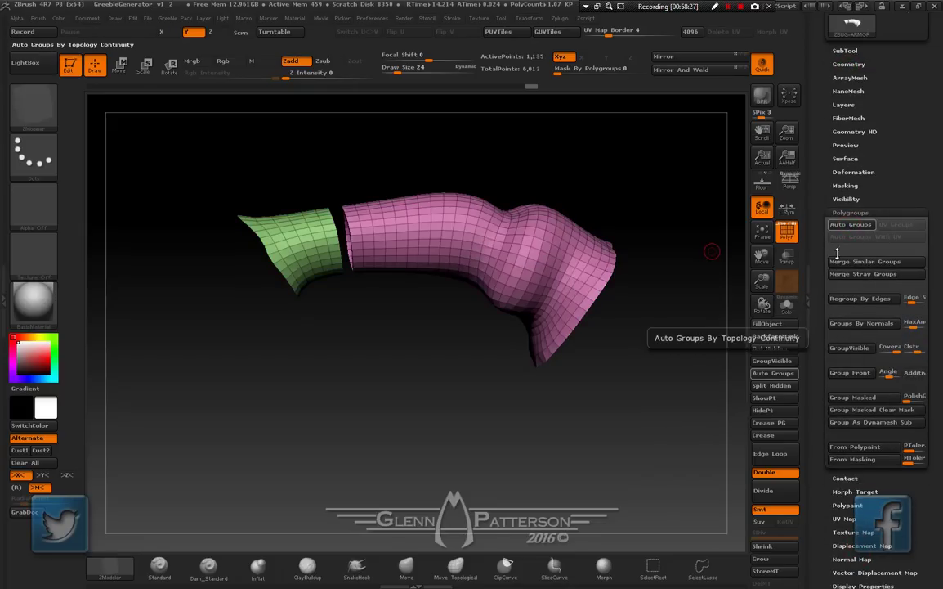
Hide the pink neck section and the head's purple underside and yellow polygroups, keeping the green and cyan collar displayed
{"action": "left_click", "coordinate": [463, 419], "text": "ctrl+shift"}
{"action": "left_click", "coordinate": [391, 208], "text": "ctrl+shift"}
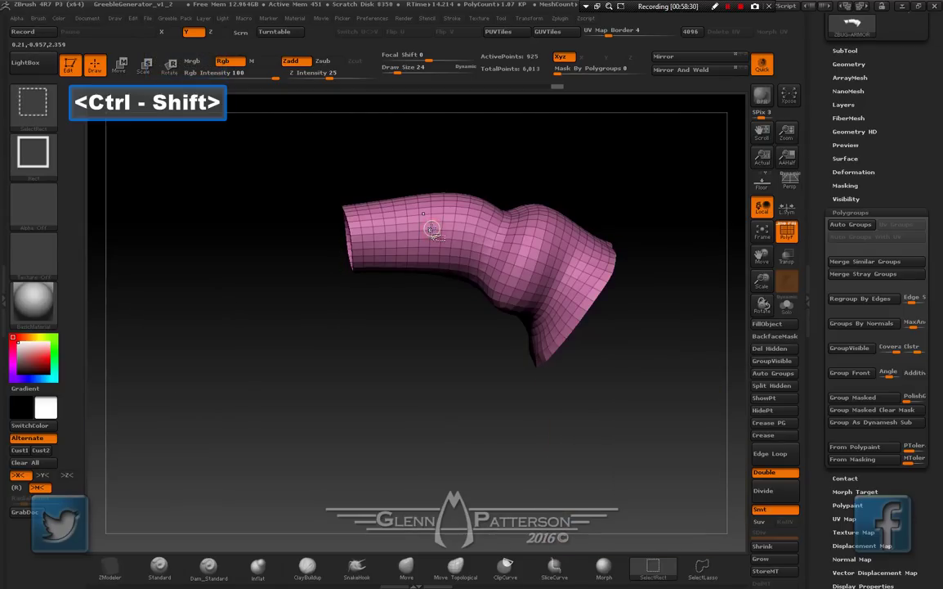
{"action": "left_click", "coordinate": [391, 209], "text": "ctrl+shift"}
{"action": "left_click", "coordinate": [535, 454], "text": "ctrl+shift"}
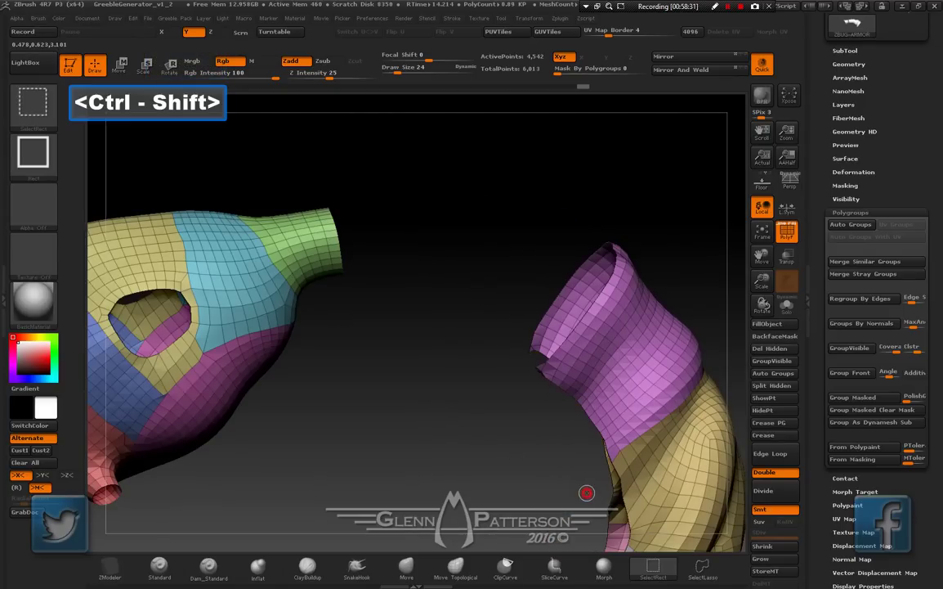
{"action": "left_click", "coordinate": [202, 401], "text": "ctrl+shift"}
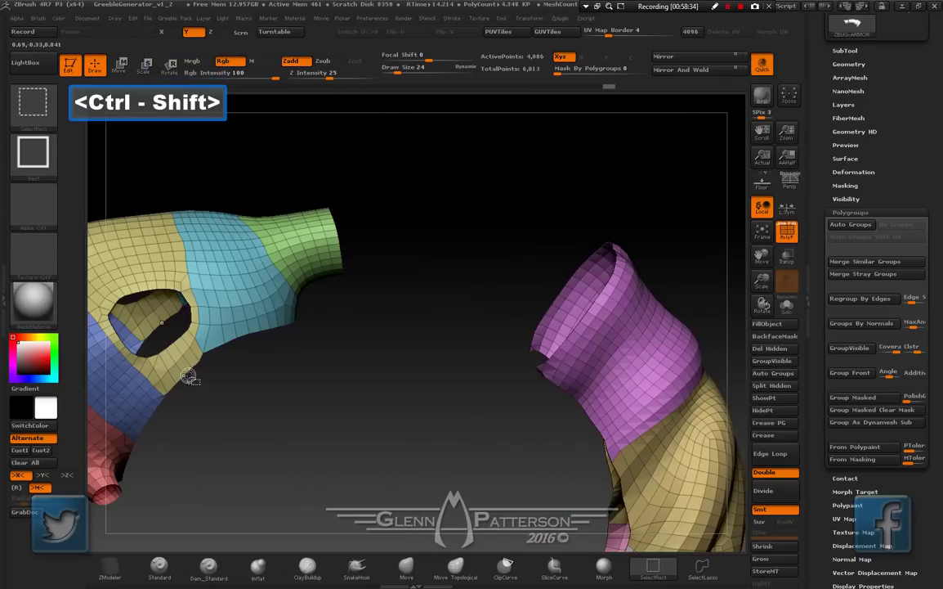
{"action": "left_click", "coordinate": [189, 376], "text": "ctrl+shift"}
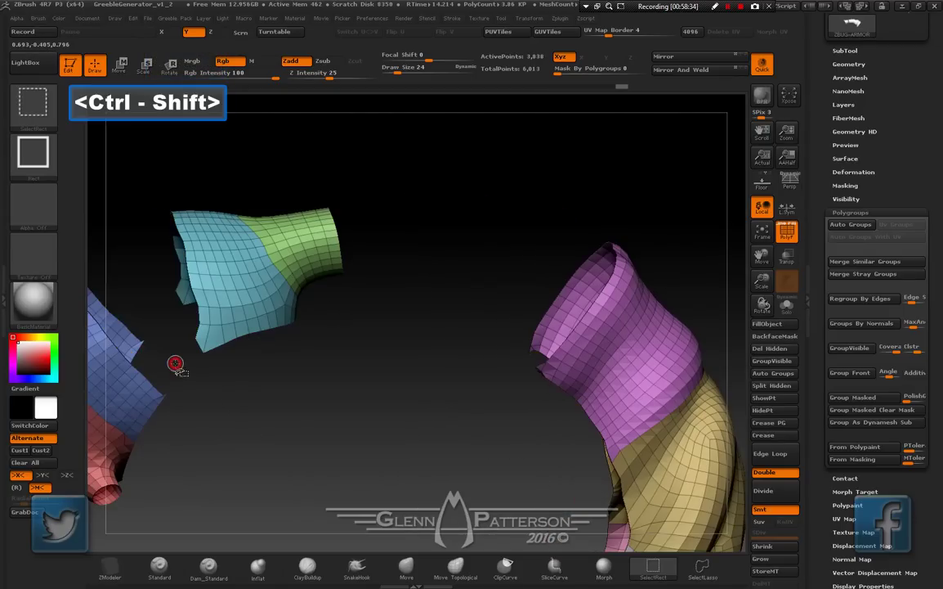
Hide the red polygroup at the lower head and the purple tail tip, and delete all hidden geometry
{"action": "left_click", "coordinate": [760, 232]}
{"action": "left_click", "coordinate": [221, 263], "text": "ctrl+shift"}
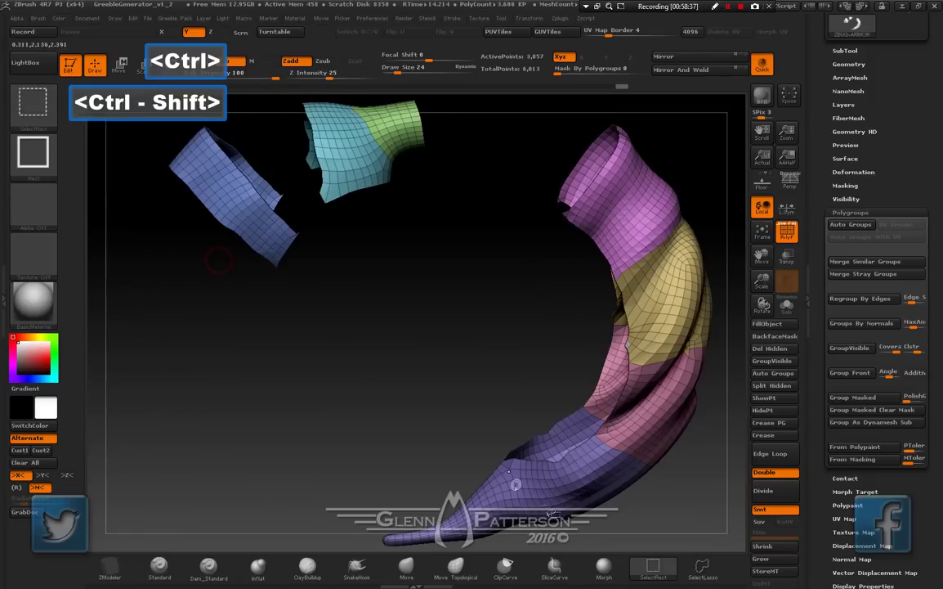
{"action": "left_click", "coordinate": [507, 443], "text": "ctrl+shift"}
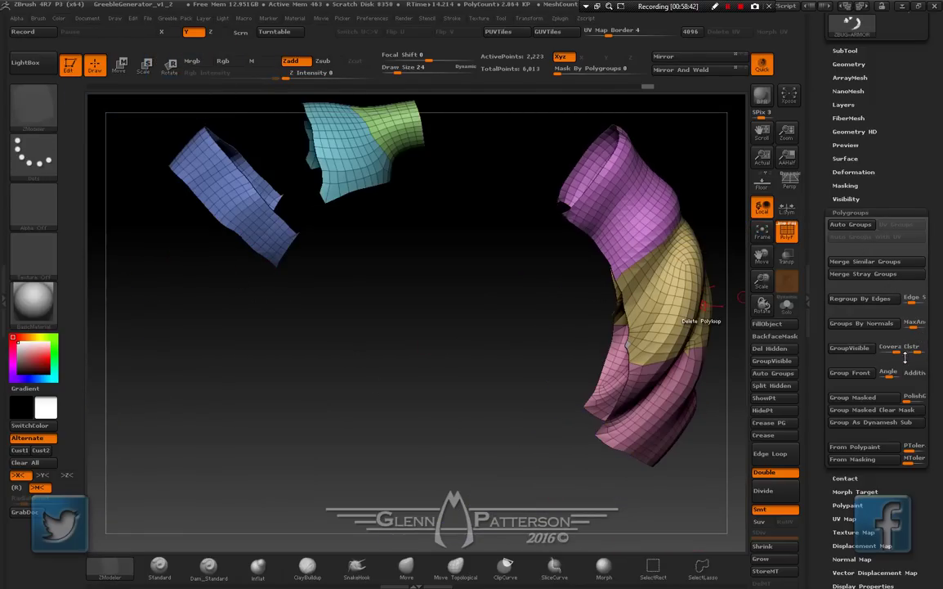
{"action": "left_click", "coordinate": [783, 349]}
{"action": "left_click_drag", "start_coordinate": [506, 368], "coordinate": [493, 380]}
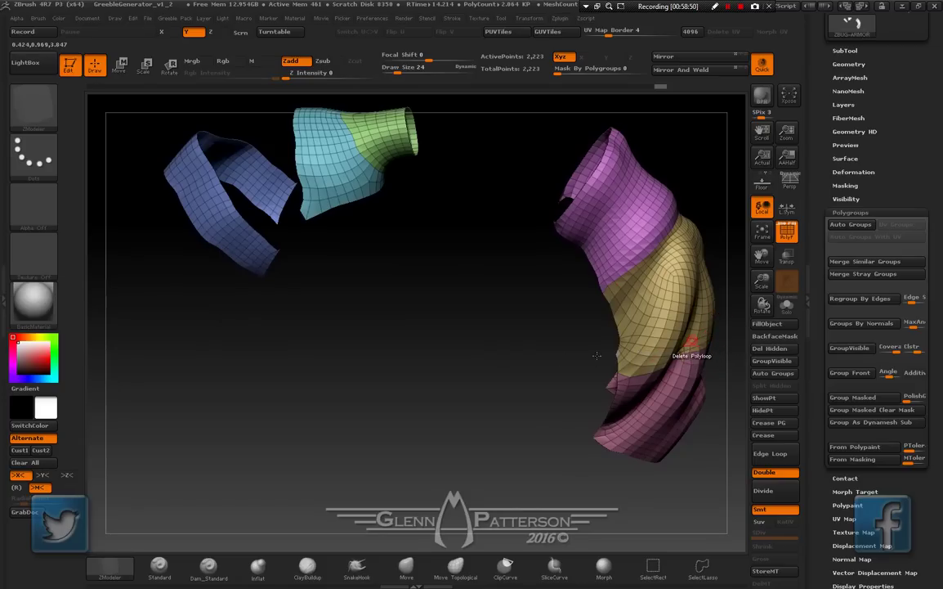
{"action": "left_click_drag", "start_coordinate": [688, 358], "coordinate": [524, 339]}
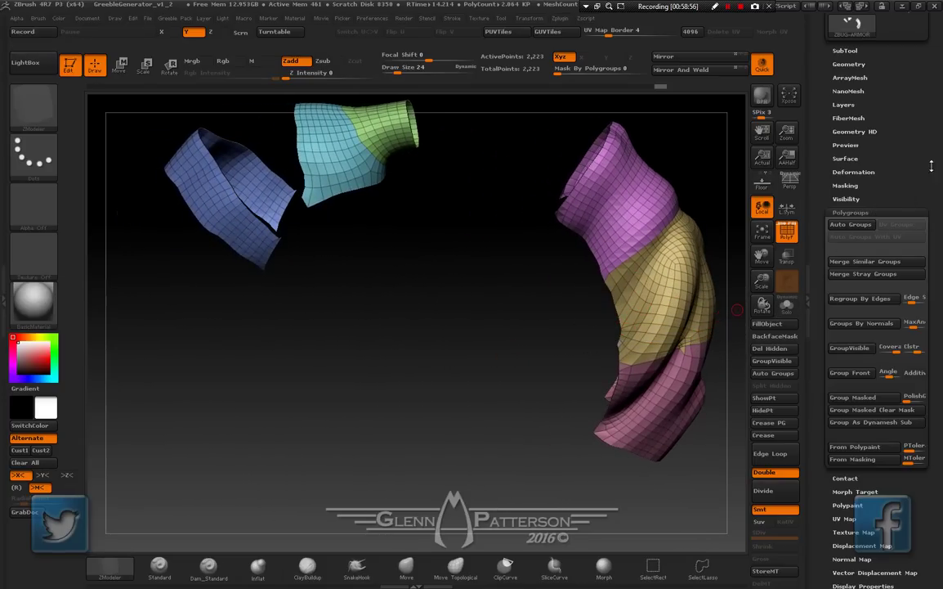
Merge stray polygroups on the remaining armor pieces and smooth their borders slightly with Polish By Groups
{"action": "left_click", "coordinate": [869, 277]}
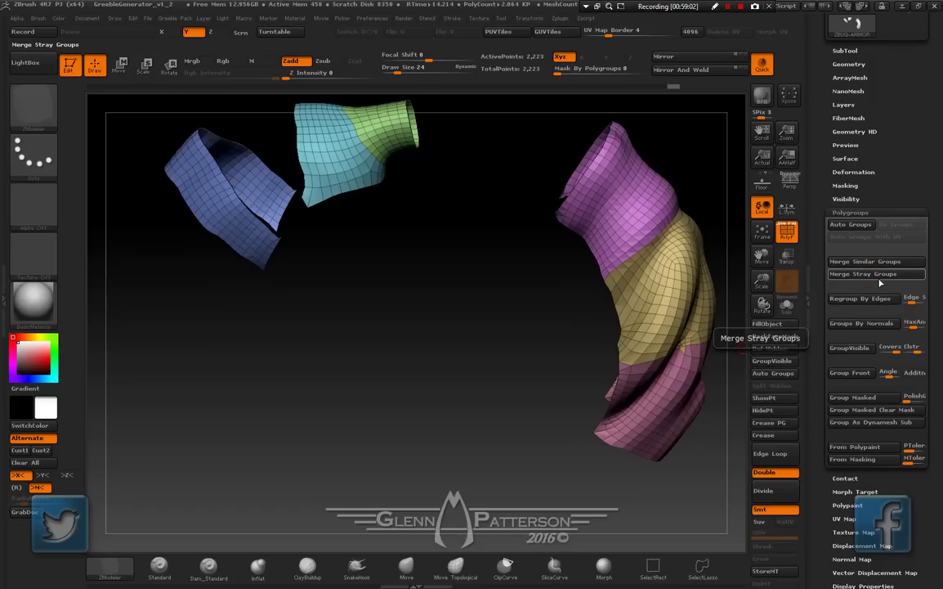
{"action": "left_click", "coordinate": [850, 64]}
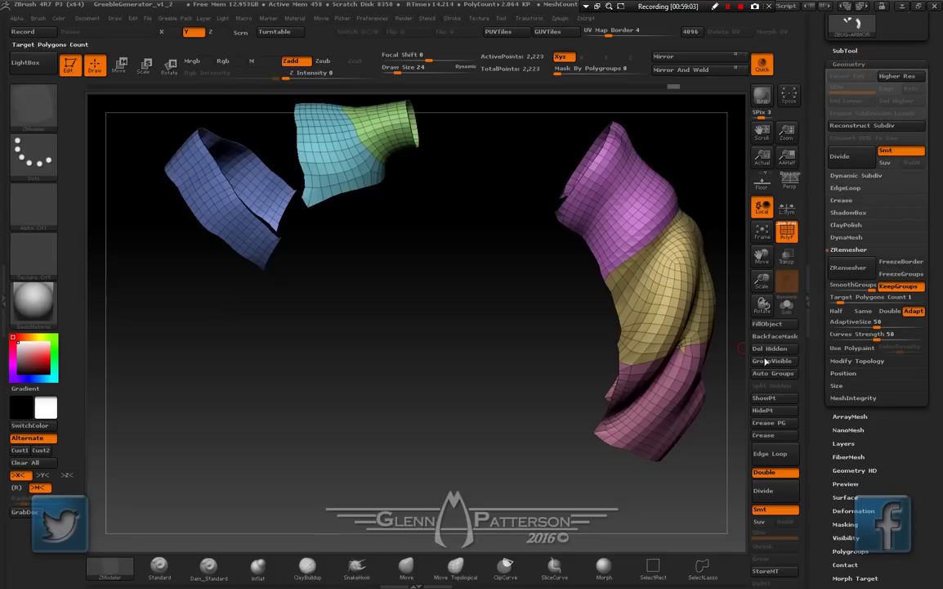
{"action": "left_click", "coordinate": [854, 510]}
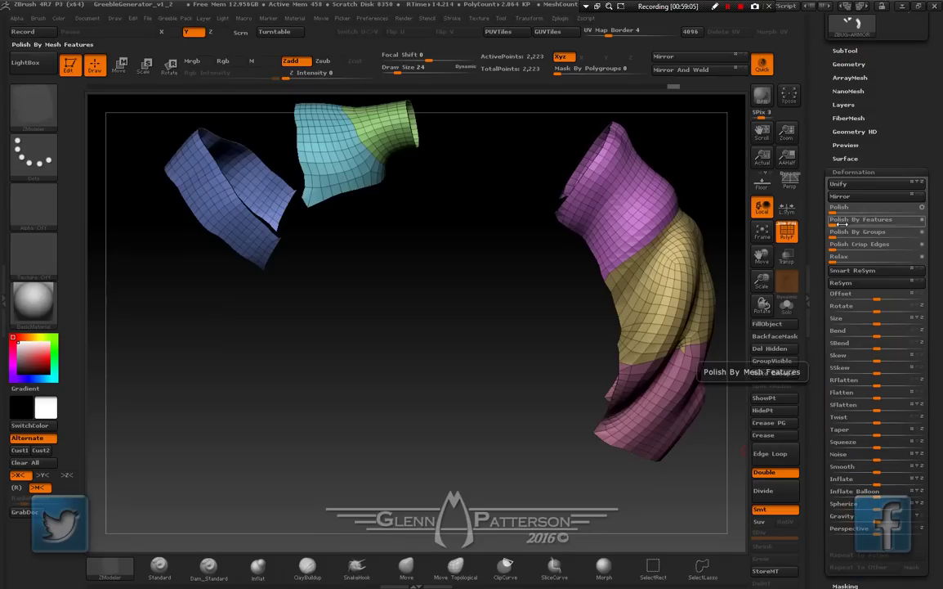
{"action": "left_click_drag", "start_coordinate": [844, 233], "coordinate": [846, 234]}
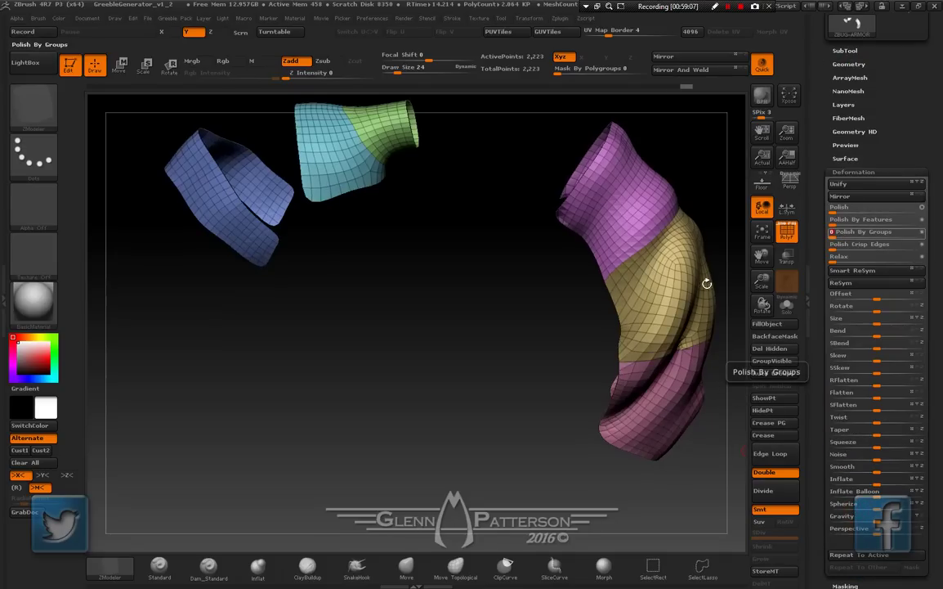
{"action": "mouse_move", "coordinate": [461, 359]}
{"action": "left_mouse_down"}
{"action": "mouse_move", "coordinate": [327, 359]}
{"action": "mouse_move", "coordinate": [445, 361]}
{"action": "left_mouse_up"}
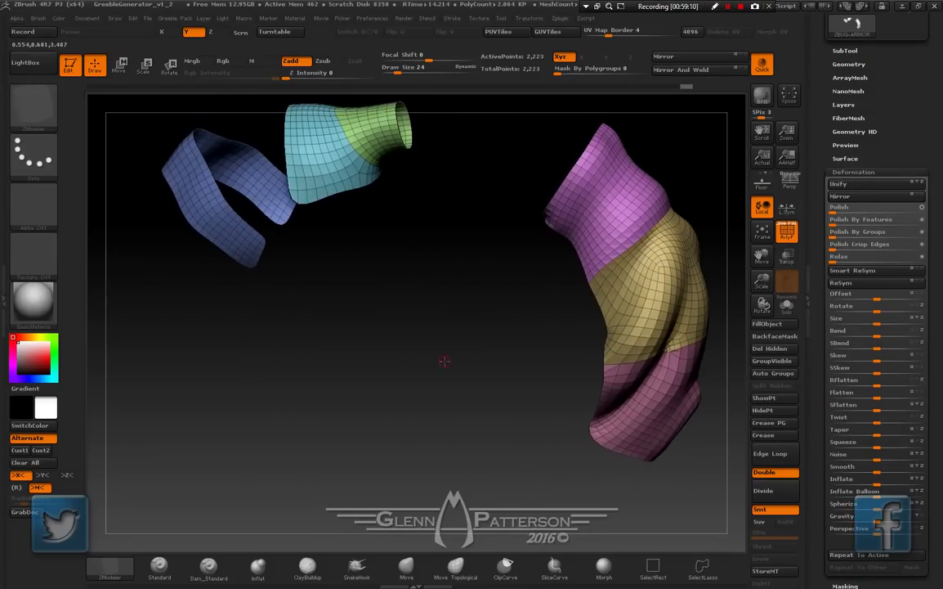
Separate the armor pieces along their polygroup borders with Unweld Groups Border
{"action": "left_click", "coordinate": [847, 64]}
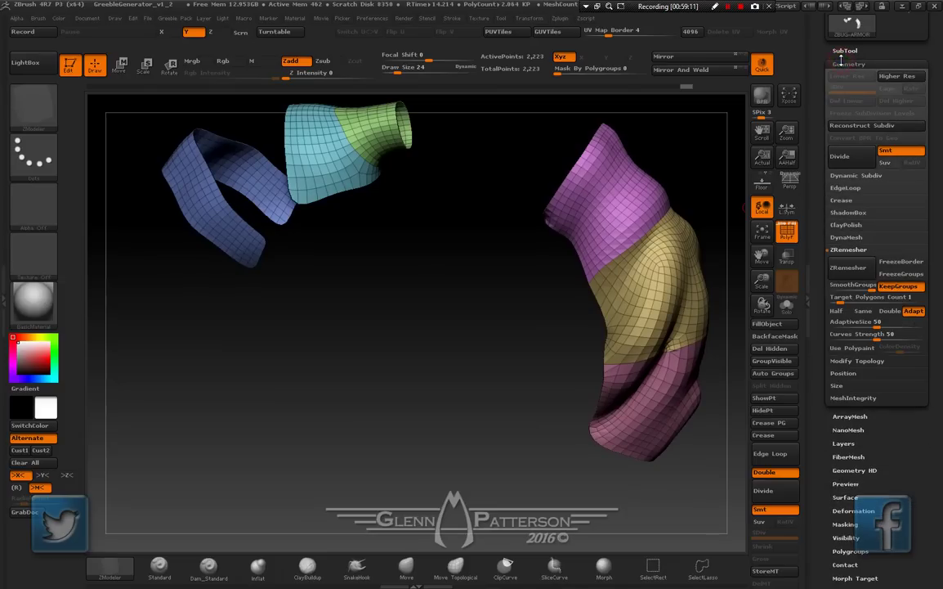
{"action": "left_click", "coordinate": [848, 362]}
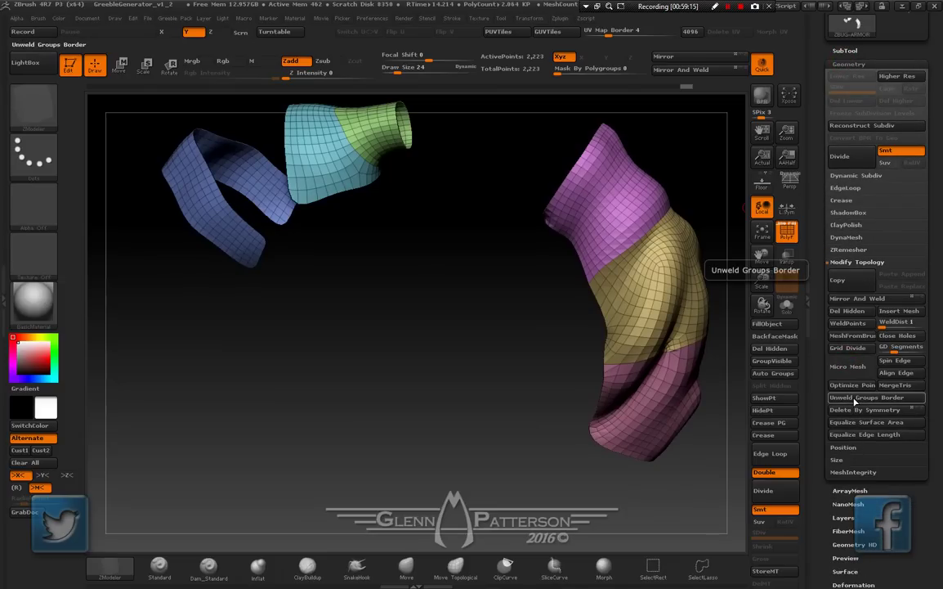
{"action": "left_click", "coordinate": [855, 398]}
{"action": "mouse_move", "coordinate": [497, 396]}
{"action": "left_mouse_down"}
{"action": "mouse_move", "coordinate": [448, 402]}
{"action": "mouse_move", "coordinate": [497, 403]}
{"action": "left_mouse_up"}
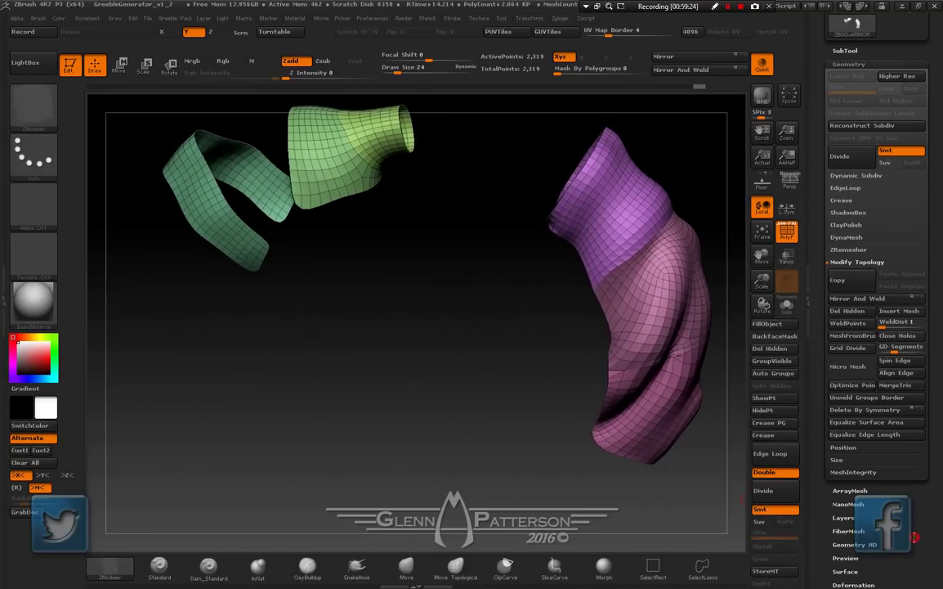
Apply a slight Polish By Groups to the unwelded armor pieces and check their rounded edges from several angles
{"action": "left_click_drag", "start_coordinate": [915, 537], "coordinate": [907, 489]}
{"action": "left_click", "coordinate": [854, 513]}
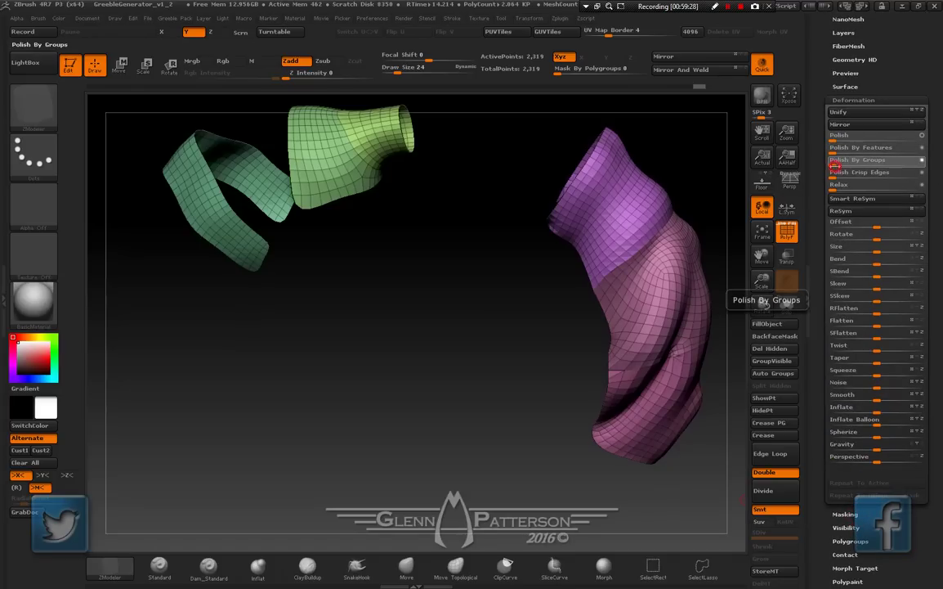
{"action": "left_click_drag", "start_coordinate": [839, 165], "coordinate": [850, 165]}
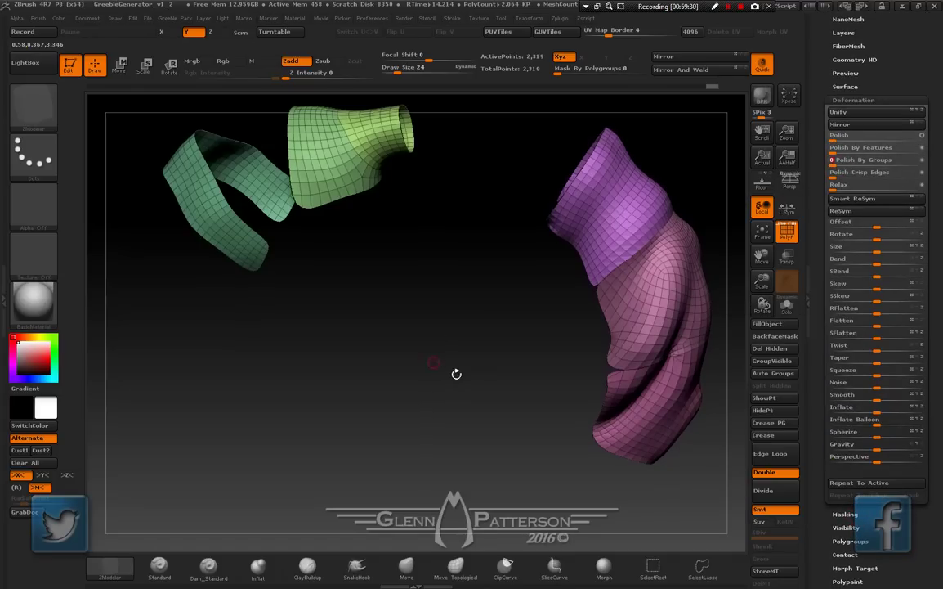
{"action": "left_click_drag", "start_coordinate": [434, 362], "coordinate": [705, 345]}
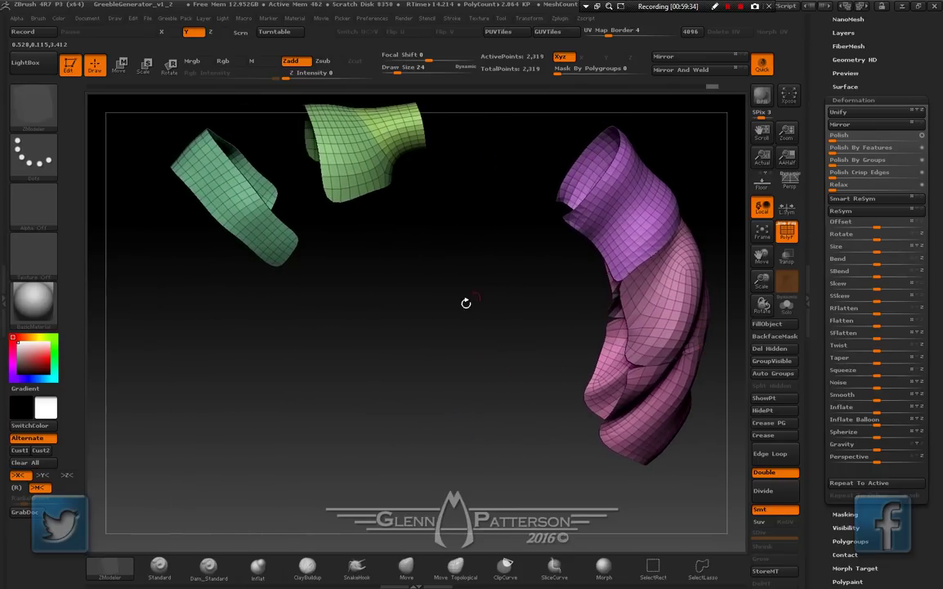
{"action": "left_click_drag", "start_coordinate": [467, 303], "coordinate": [455, 342]}
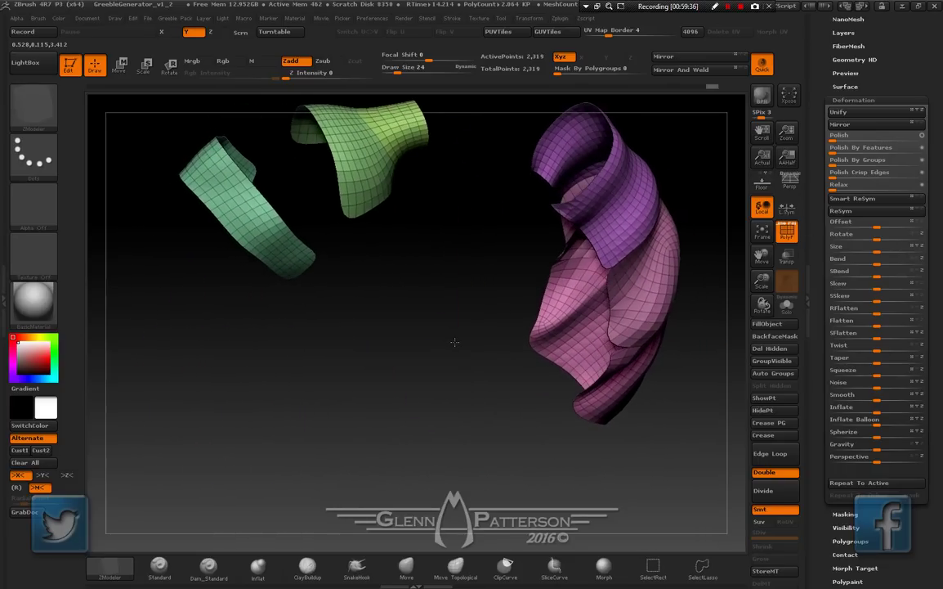
{"action": "left_click_drag", "start_coordinate": [941, 40], "coordinate": [940, 201]}
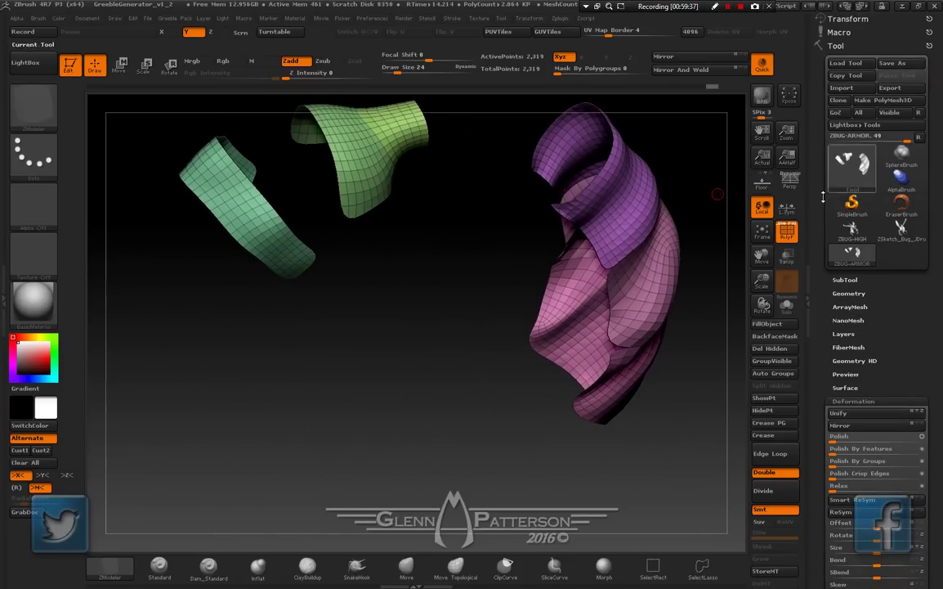
Load ZBUG-LOW.ZTL and delete every other subtool so only the low-poly bug body is kept
{"action": "left_click", "coordinate": [846, 70]}
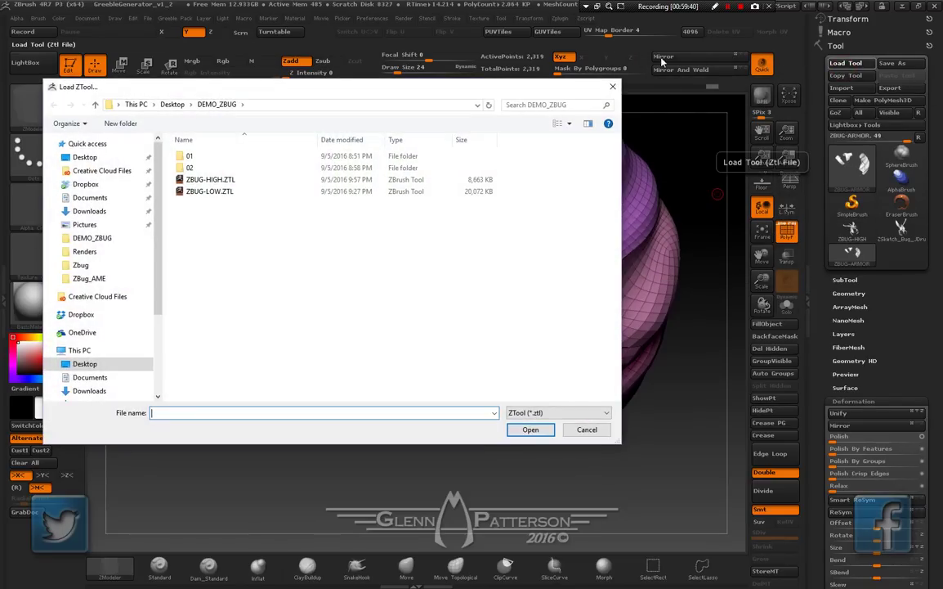
{"action": "double_click", "coordinate": [181, 192]}
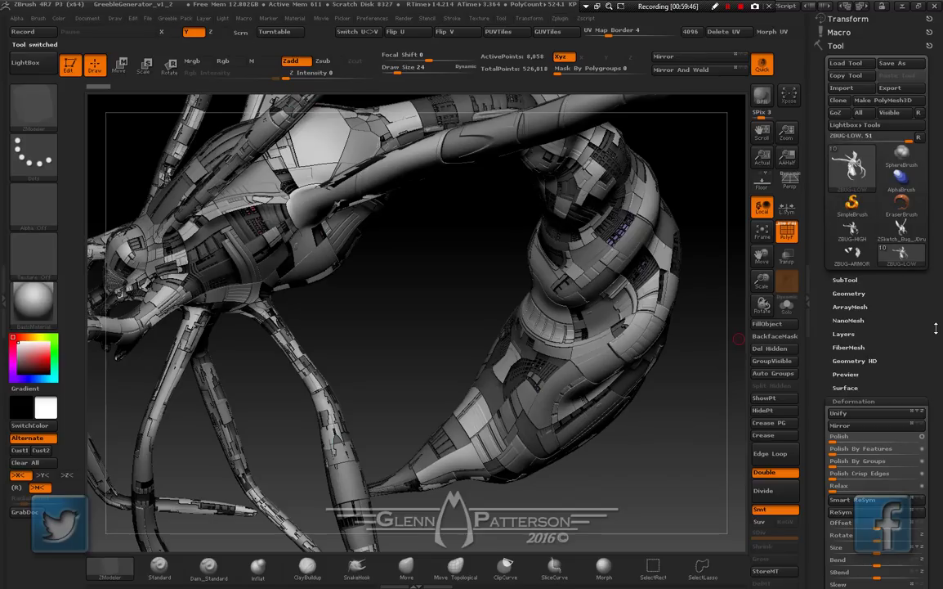
{"action": "left_click", "coordinate": [844, 281]}
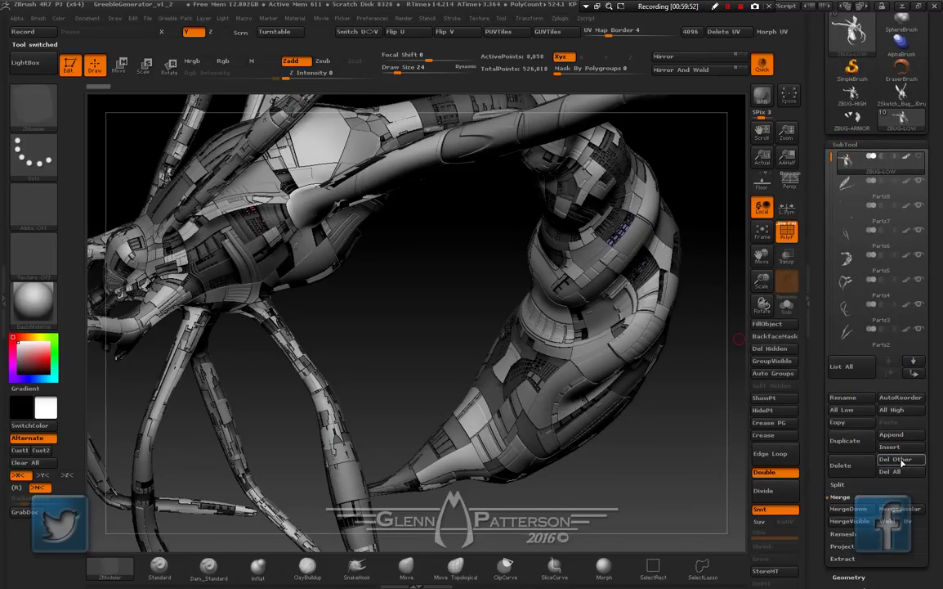
{"action": "left_click", "coordinate": [896, 459]}
{"action": "left_click_drag", "start_coordinate": [457, 354], "coordinate": [414, 303]}
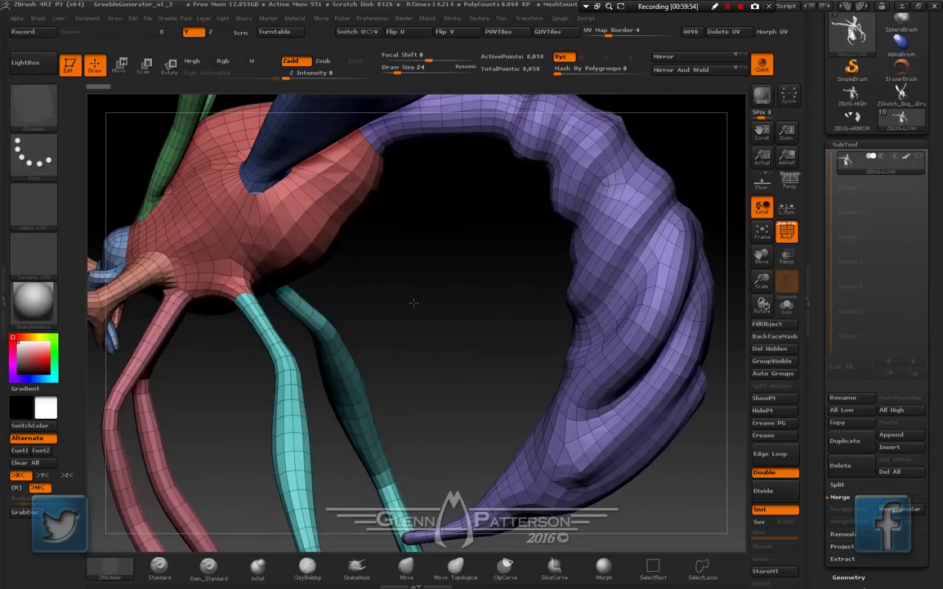
{"action": "left_click_drag", "start_coordinate": [414, 303], "coordinate": [432, 313]}
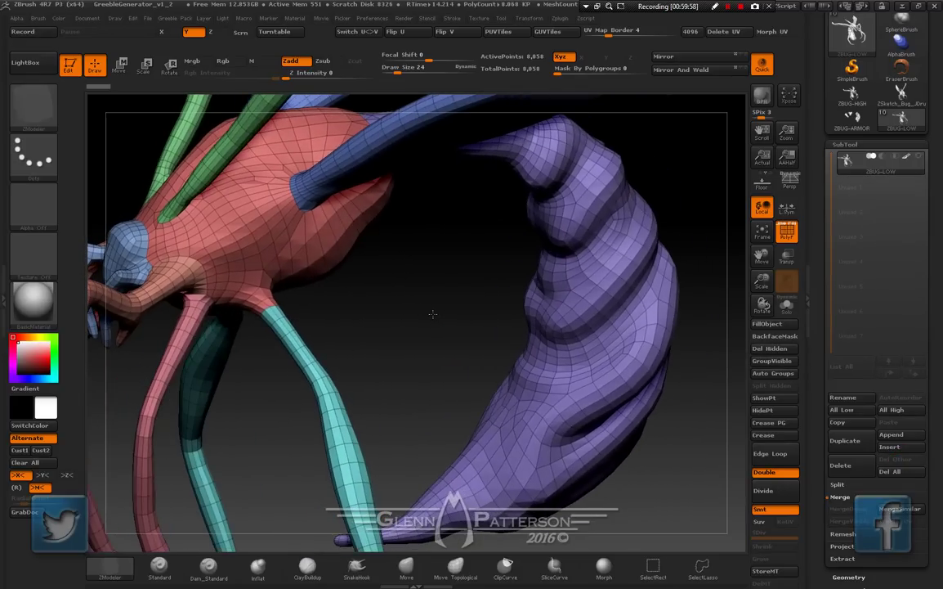
Append ZBUG-ARMOR as a subtool, make it active and show it together with the ZBUG-LOW body
{"action": "left_click", "coordinate": [914, 437]}
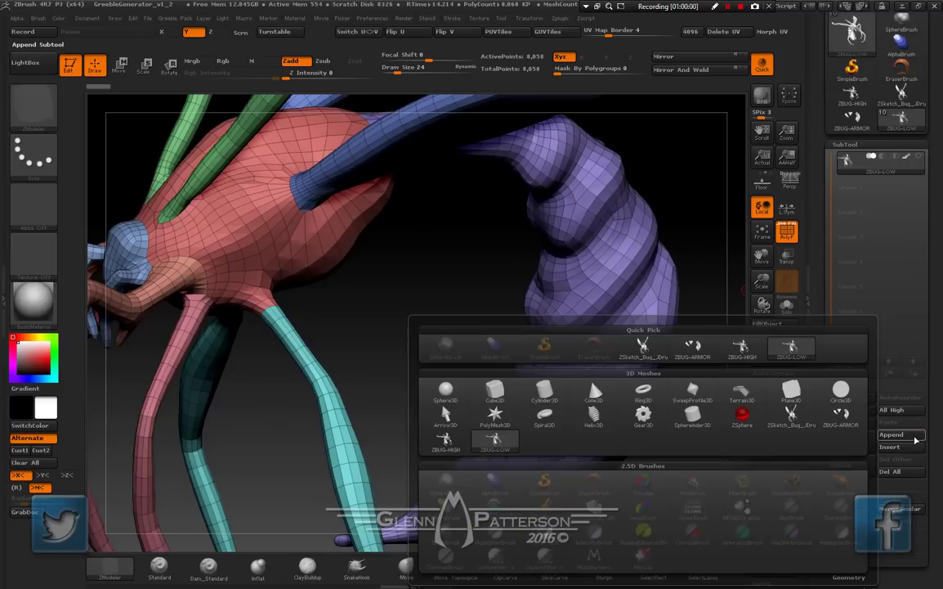
{"action": "left_click", "coordinate": [693, 346]}
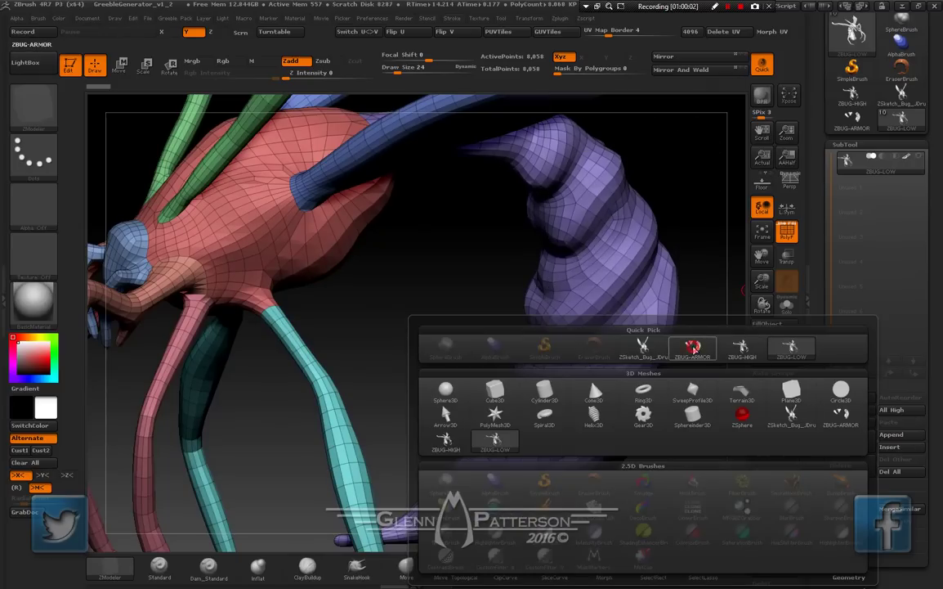
{"action": "left_click_drag", "start_coordinate": [405, 294], "coordinate": [735, 329]}
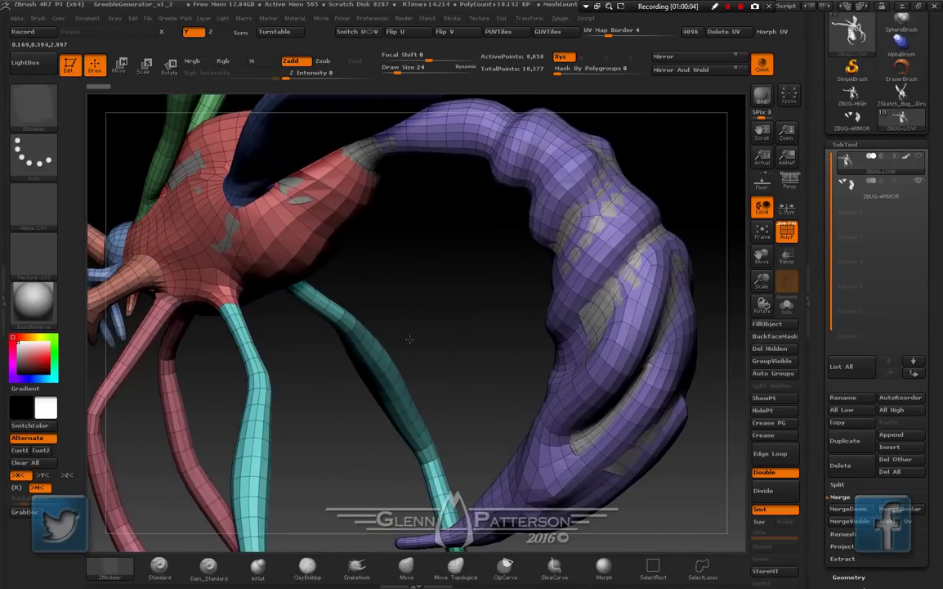
{"action": "left_click", "coordinate": [882, 190]}
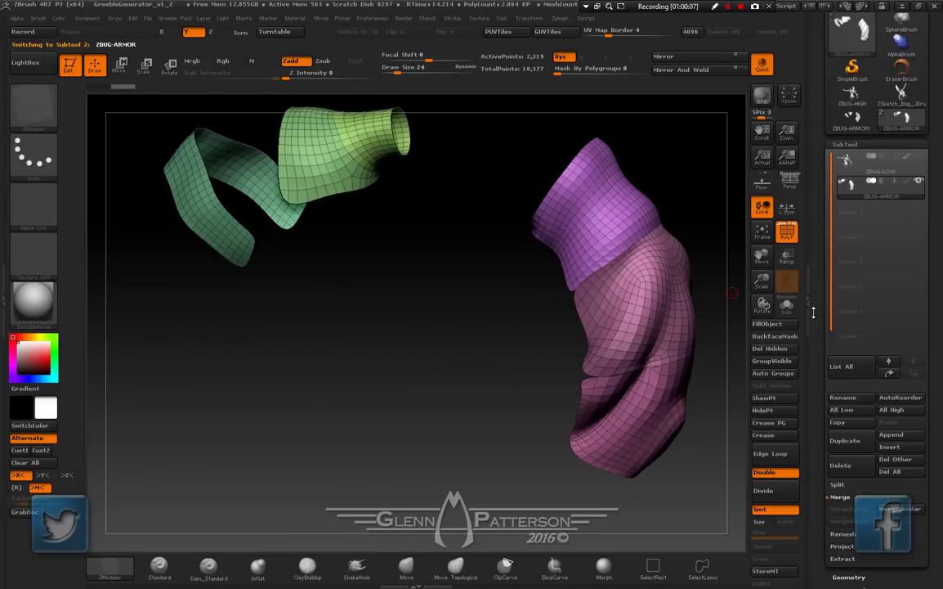
{"action": "left_click", "coordinate": [921, 159]}
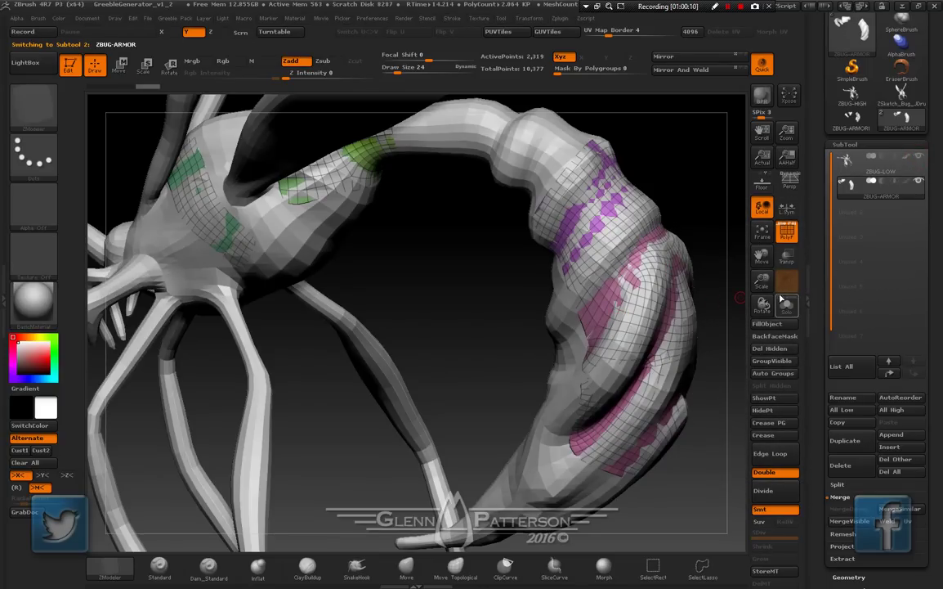
{"action": "left_click_drag", "start_coordinate": [762, 280], "coordinate": [763, 258]}
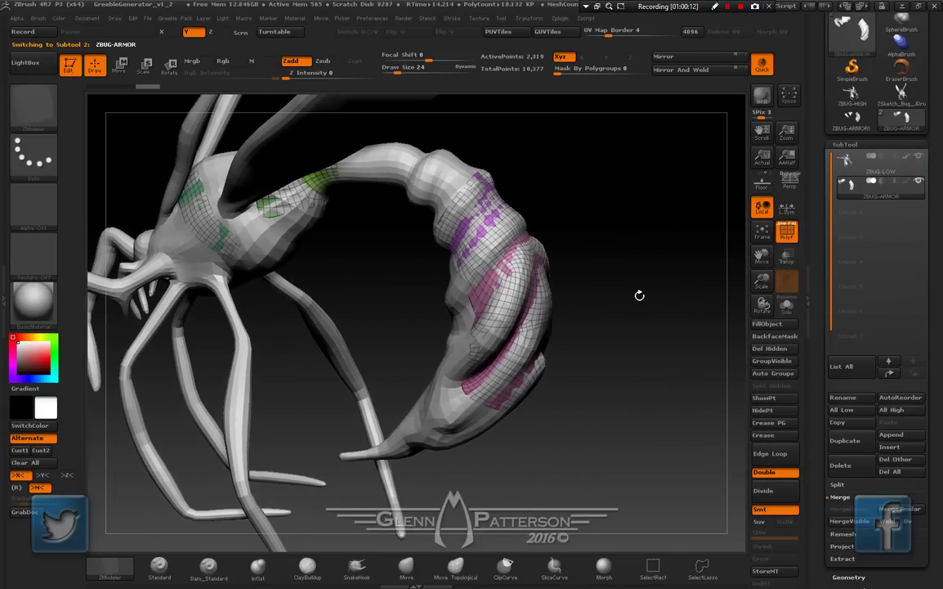
{"action": "left_click_drag", "start_coordinate": [639, 295], "coordinate": [657, 299]}
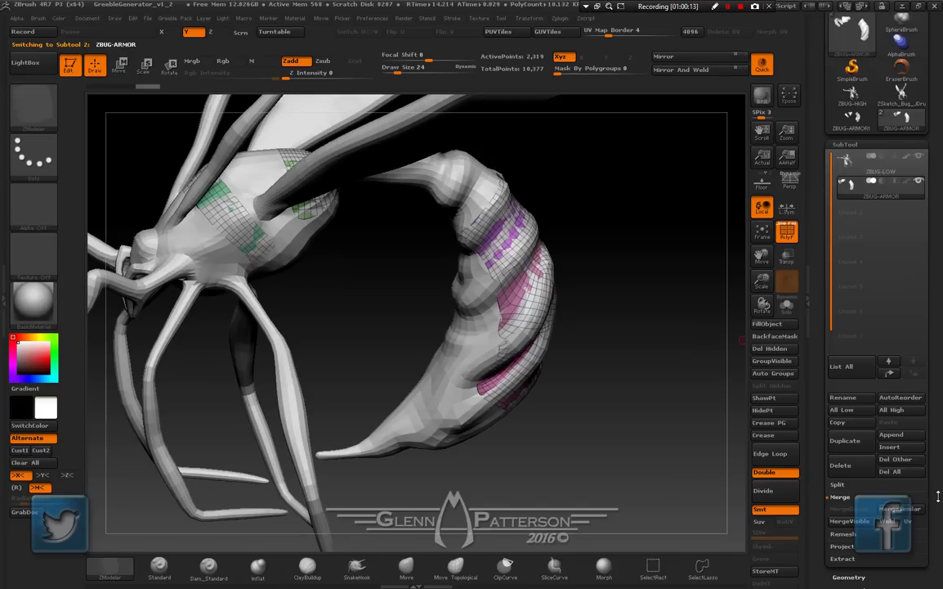
Inflate the armor subtool slightly so its plates lift off the body surface
{"action": "scroll", "coordinate": [938, 496], "scroll_direction": "down", "scroll_amount": 5}
{"action": "left_click", "coordinate": [859, 468]}
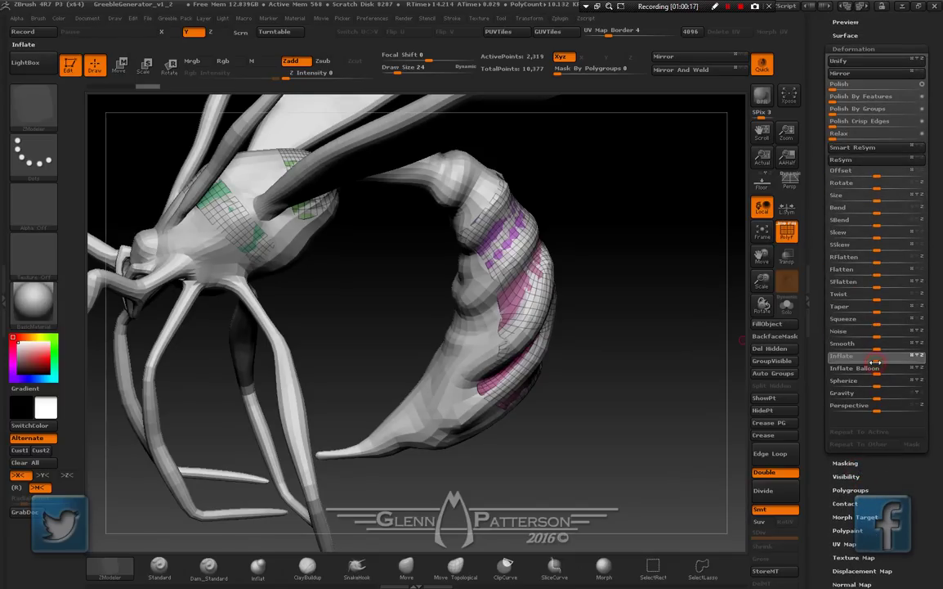
{"action": "left_click_drag", "start_coordinate": [879, 360], "coordinate": [898, 355]}
{"action": "mouse_move", "coordinate": [688, 379]}
{"action": "left_mouse_down"}
{"action": "mouse_move", "coordinate": [573, 396]}
{"action": "mouse_move", "coordinate": [679, 381]}
{"action": "mouse_move", "coordinate": [684, 359]}
{"action": "left_mouse_up"}
Smooth the armor plates with Polish By Groups and inflate them slightly again
{"action": "left_click", "coordinate": [835, 110]}
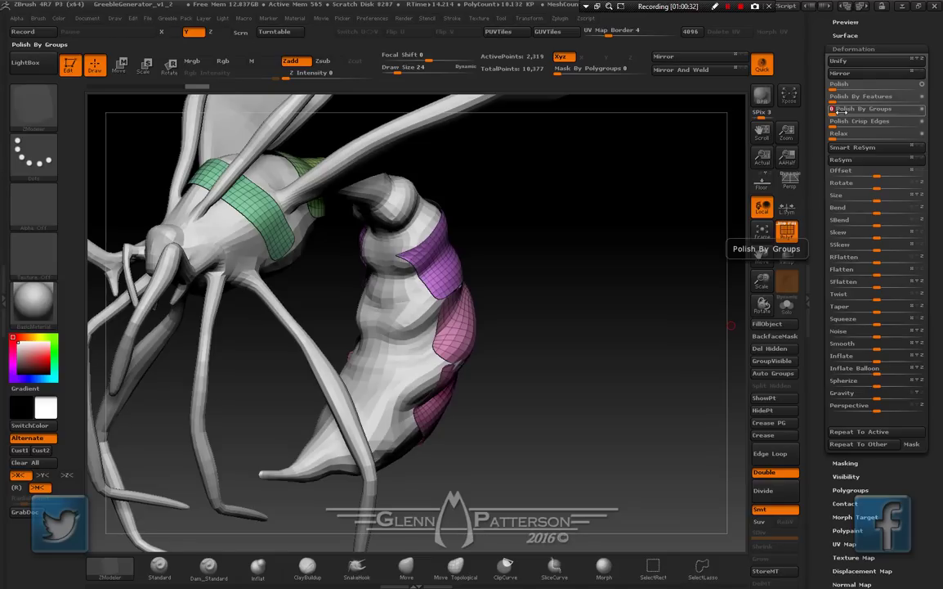
{"action": "left_click_drag", "start_coordinate": [836, 114], "coordinate": [858, 115]}
{"action": "left_click_drag", "start_coordinate": [670, 252], "coordinate": [486, 411]}
{"action": "left_click_drag", "start_coordinate": [902, 357], "coordinate": [902, 354]}
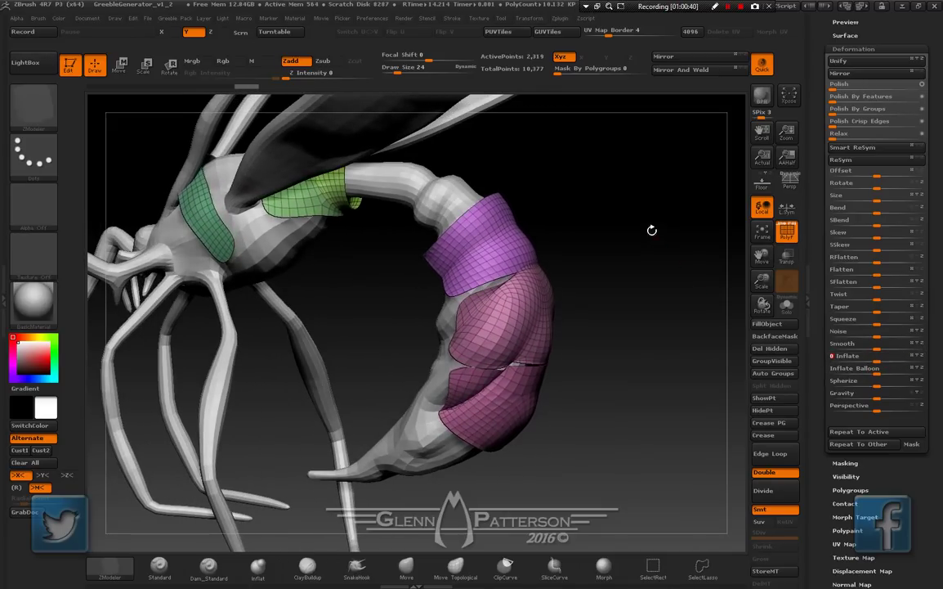
{"action": "left_click_drag", "start_coordinate": [652, 230], "coordinate": [439, 234]}
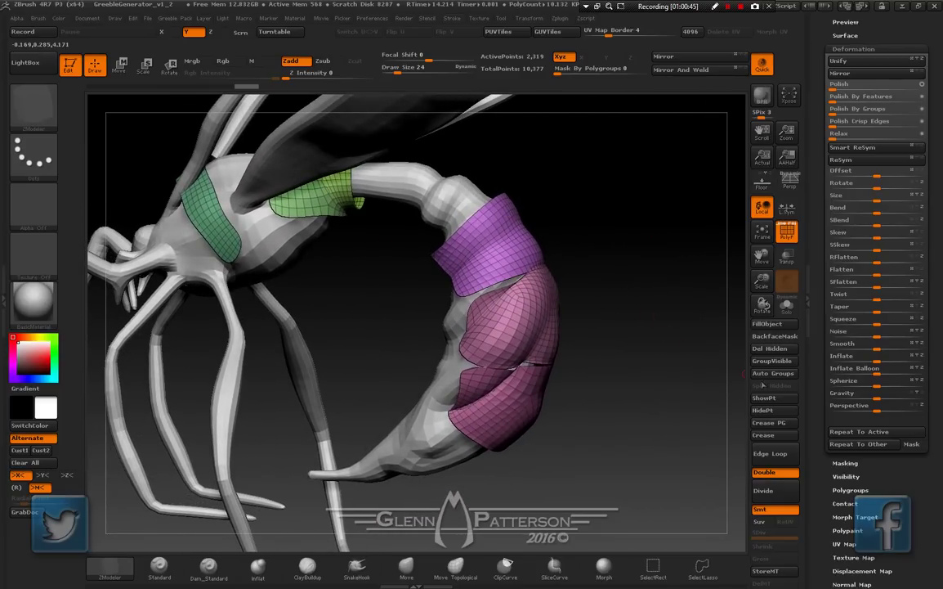
Inflate the armor plates a little further and apply Polish By Groups at about 54
{"action": "left_click_drag", "start_coordinate": [682, 430], "coordinate": [697, 392]}
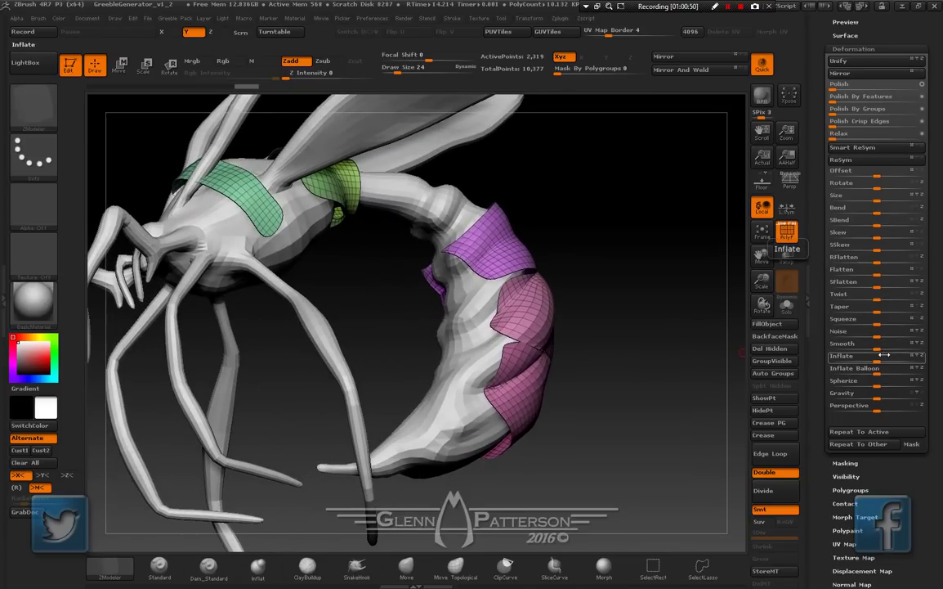
{"action": "left_click_drag", "start_coordinate": [879, 360], "coordinate": [895, 359]}
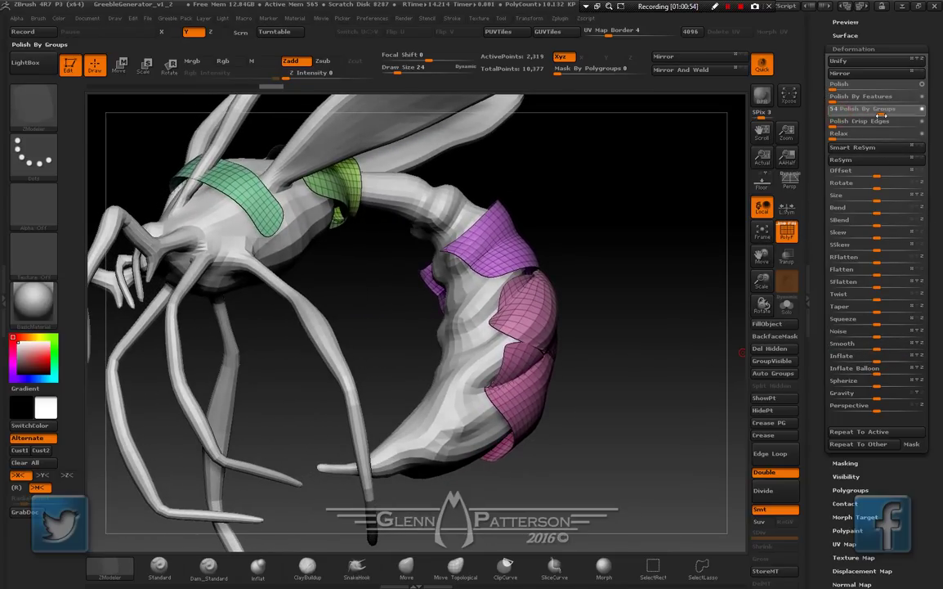
{"action": "left_click_drag", "start_coordinate": [877, 115], "coordinate": [883, 116]}
{"action": "left_click_drag", "start_coordinate": [623, 267], "coordinate": [610, 299]}
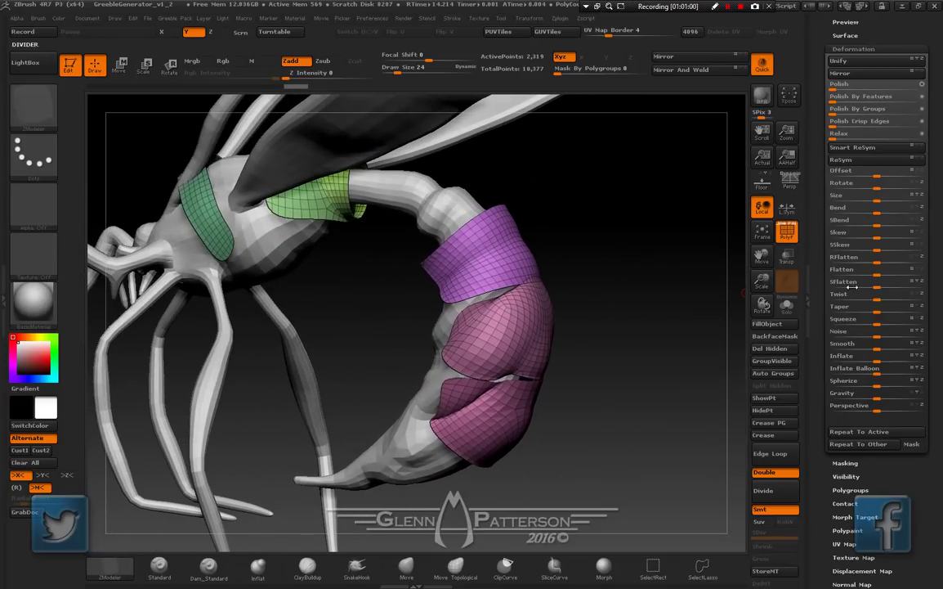
With the Move Topological brush at Draw Size 318, pull the pink abdomen plate's rear edge down over the plate below
{"action": "left_click", "coordinate": [455, 566]}
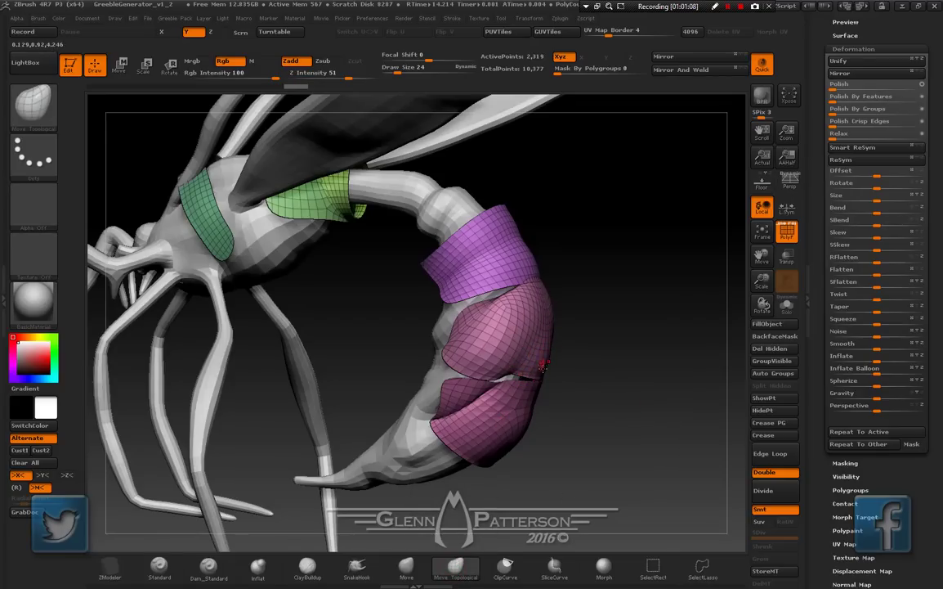
{"action": "key", "text": "space"}
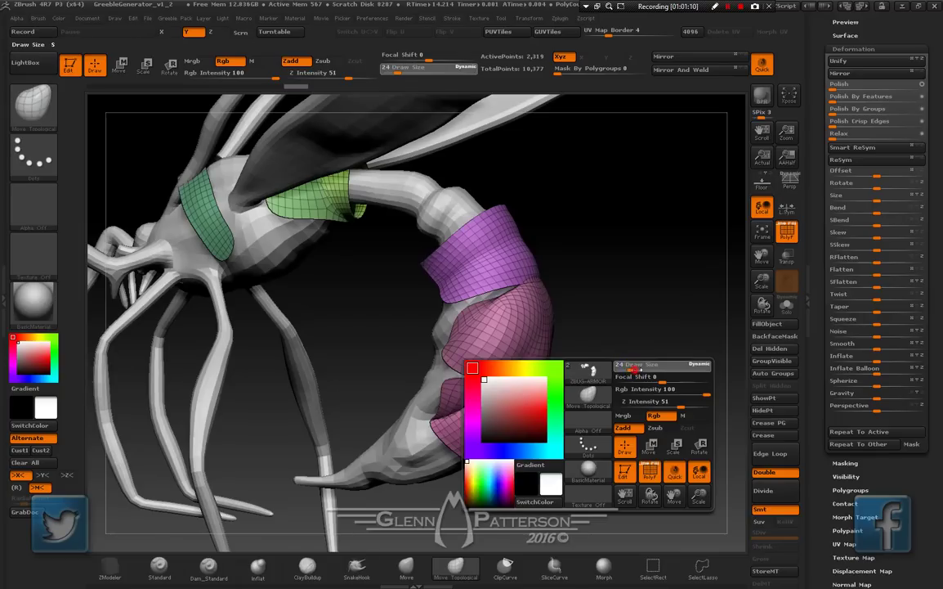
{"action": "left_click_drag", "start_coordinate": [662, 371], "coordinate": [669, 371]}
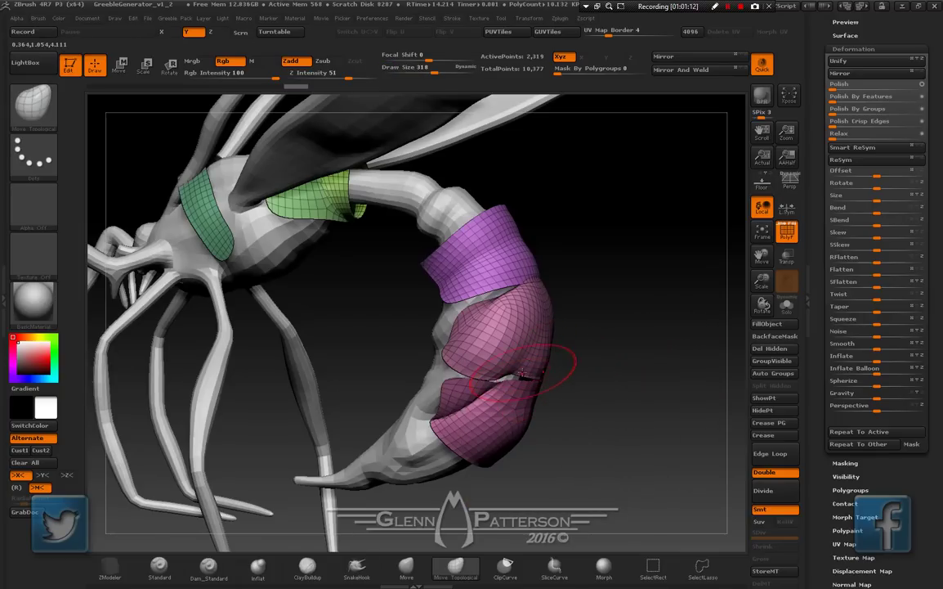
{"action": "left_click_drag", "start_coordinate": [522, 373], "coordinate": [543, 413]}
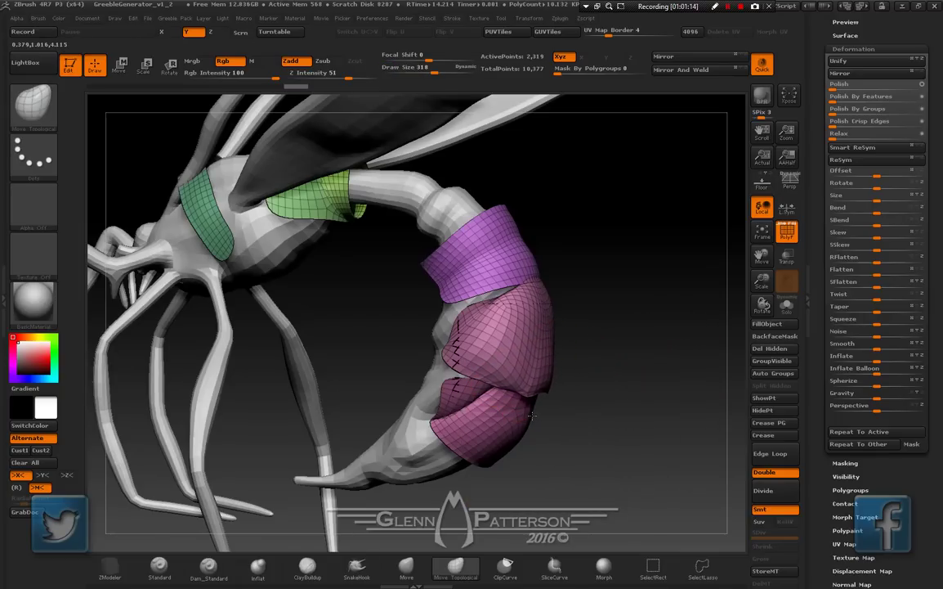
{"action": "left_click_drag", "start_coordinate": [646, 476], "coordinate": [499, 459]}
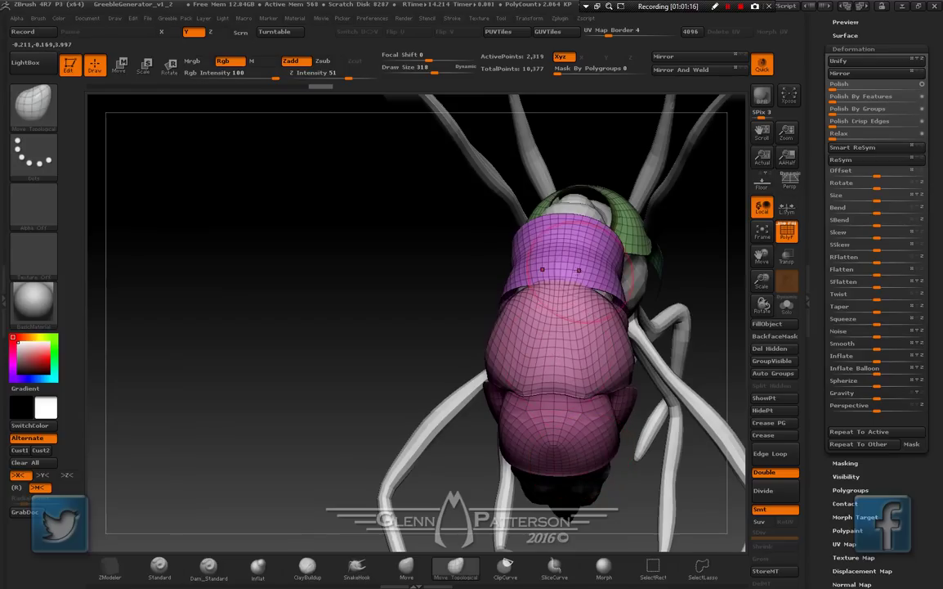
Pull the purple plate's upper edge up into a point and its lower edge down over the pink plate
{"action": "left_click_drag", "start_coordinate": [727, 296], "coordinate": [484, 352]}
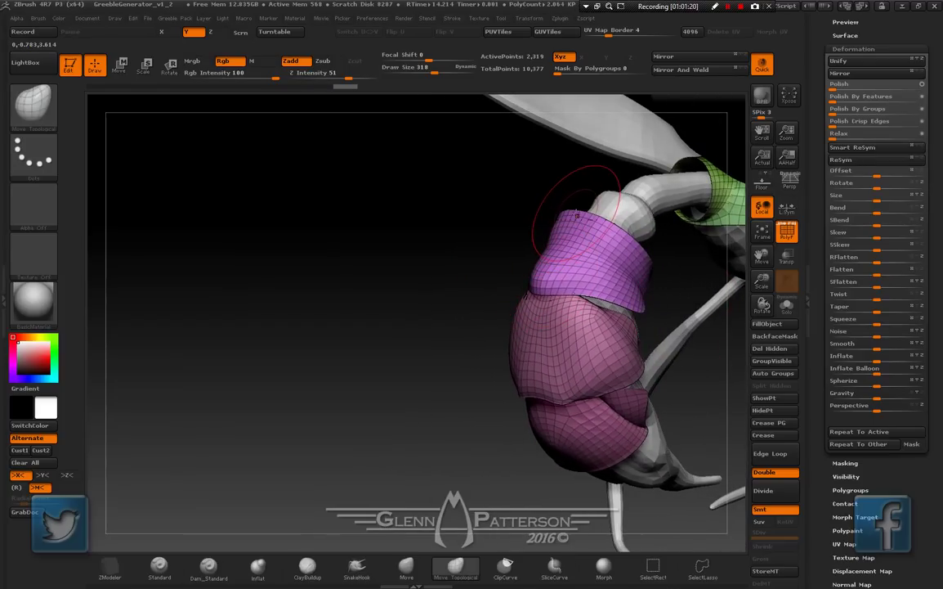
{"action": "left_click_drag", "start_coordinate": [577, 215], "coordinate": [587, 184]}
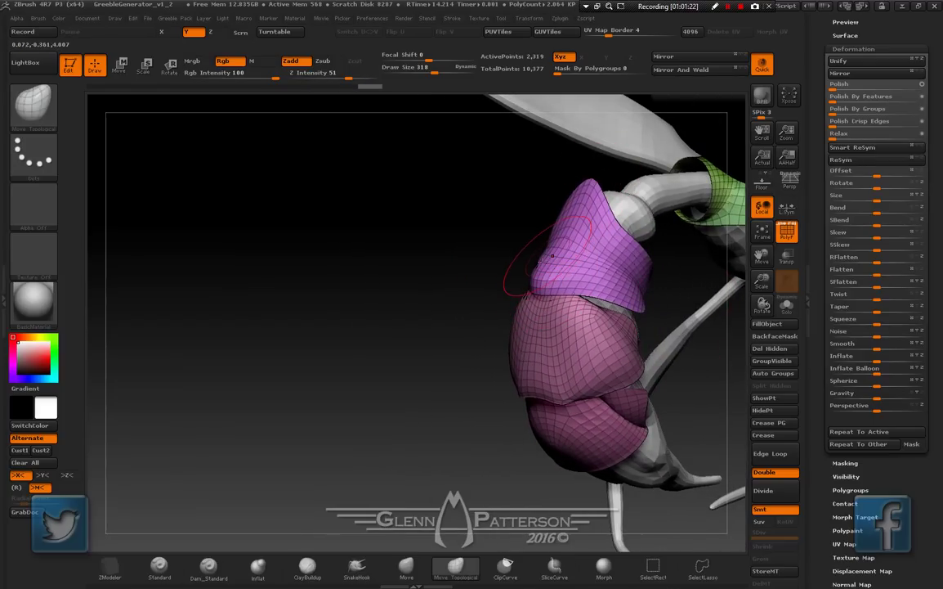
{"action": "right_click_drag", "start_coordinate": [555, 354], "coordinate": [519, 366]}
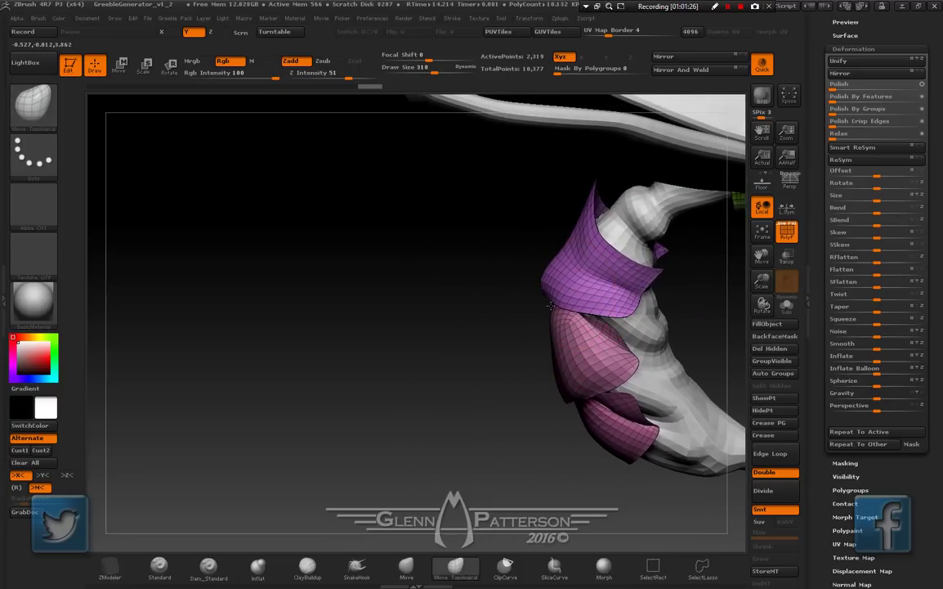
{"action": "mouse_move", "coordinate": [546, 306]}
{"action": "left_mouse_down"}
{"action": "mouse_move", "coordinate": [665, 307]}
{"action": "mouse_move", "coordinate": [576, 300]}
{"action": "left_mouse_up"}
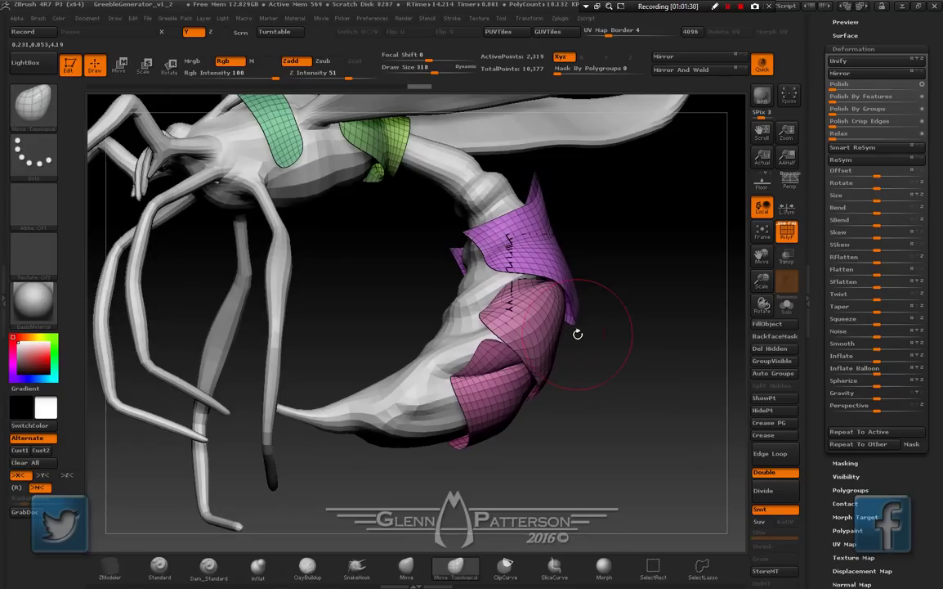
Stretch the rear tips of the two lower abdomen plates into points and pull down the purple plate's side edge
{"action": "left_click_drag", "start_coordinate": [538, 397], "coordinate": [529, 441]}
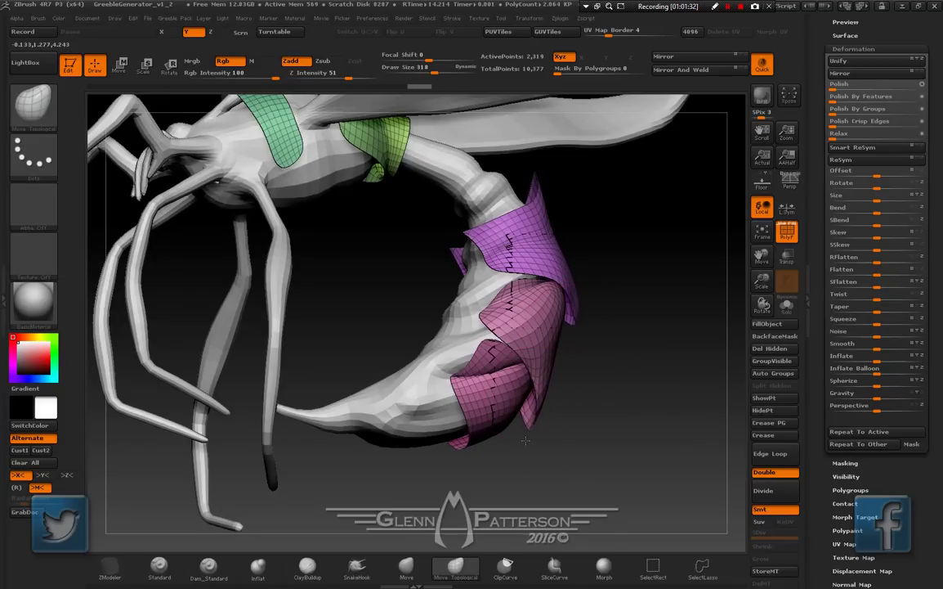
{"action": "mouse_move", "coordinate": [459, 444]}
{"action": "left_mouse_down"}
{"action": "mouse_move", "coordinate": [400, 482]}
{"action": "mouse_move", "coordinate": [650, 362]}
{"action": "mouse_move", "coordinate": [540, 382]}
{"action": "left_mouse_up"}
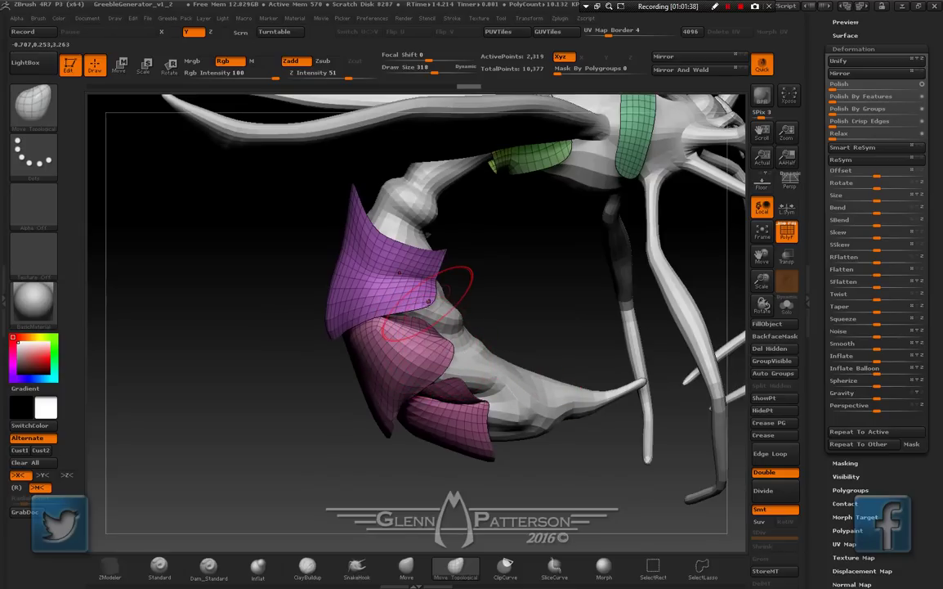
{"action": "left_click_drag", "start_coordinate": [428, 302], "coordinate": [425, 342]}
{"action": "mouse_move", "coordinate": [548, 321]}
{"action": "left_mouse_down"}
{"action": "mouse_move", "coordinate": [411, 316]}
{"action": "mouse_move", "coordinate": [579, 291]}
{"action": "left_mouse_up"}
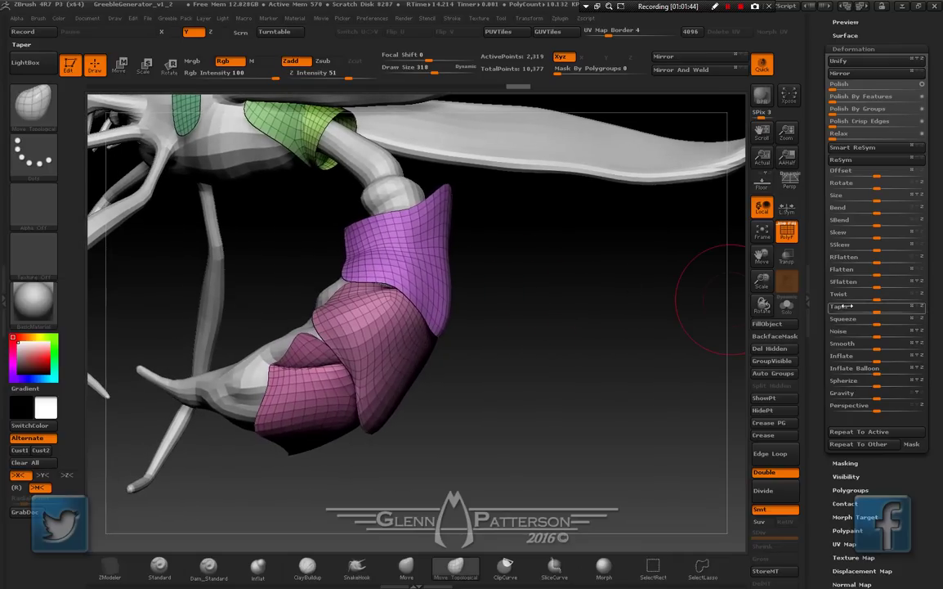
Pull the rear edges of the green thorax plates backward into pointed shapes
{"action": "left_click_drag", "start_coordinate": [767, 260], "coordinate": [817, 393]}
{"action": "left_click_drag", "start_coordinate": [492, 350], "coordinate": [507, 429]}
{"action": "left_click_drag", "start_coordinate": [392, 384], "coordinate": [441, 372]}
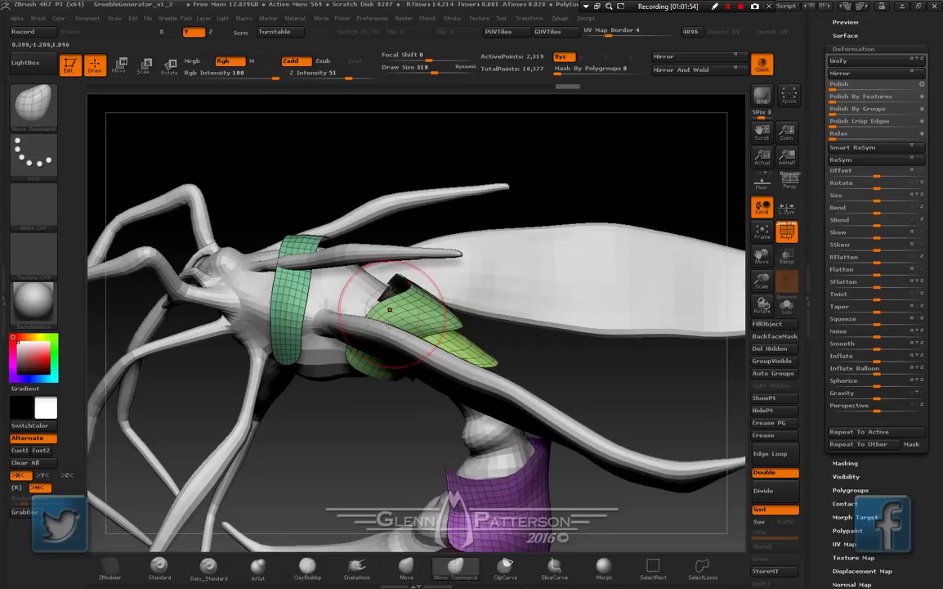
Extend the teal front thorax plate's side end downward and pull its upper middle edge back into a point
{"action": "mouse_move", "coordinate": [323, 383]}
{"action": "left_mouse_down"}
{"action": "mouse_move", "coordinate": [401, 298]}
{"action": "mouse_move", "coordinate": [382, 354]}
{"action": "left_mouse_up"}
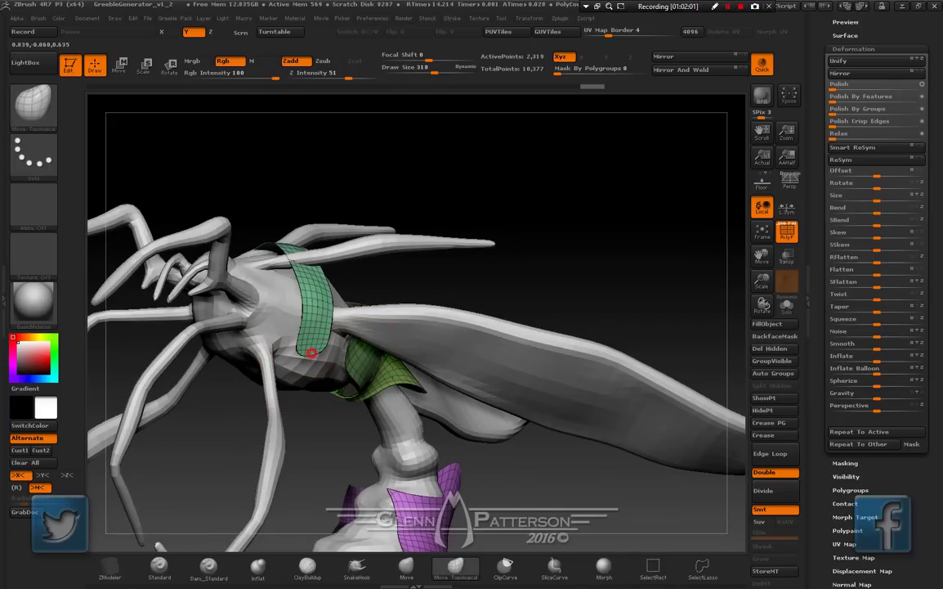
{"action": "mouse_move", "coordinate": [311, 352]}
{"action": "left_mouse_down"}
{"action": "mouse_move", "coordinate": [316, 338]}
{"action": "mouse_move", "coordinate": [324, 345]}
{"action": "mouse_move", "coordinate": [294, 348]}
{"action": "left_mouse_up"}
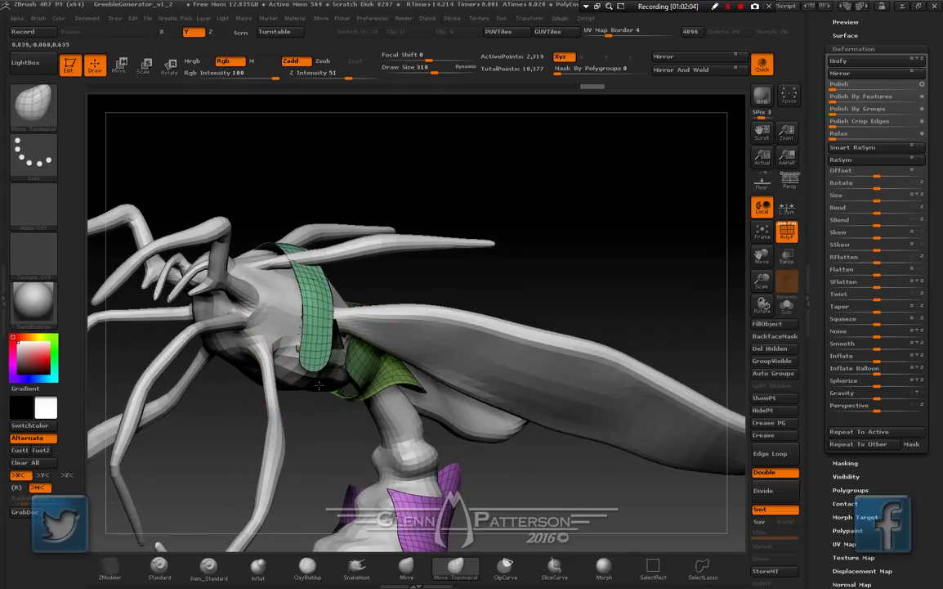
{"action": "mouse_move", "coordinate": [319, 385]}
{"action": "left_mouse_down"}
{"action": "mouse_move", "coordinate": [341, 379]}
{"action": "mouse_move", "coordinate": [305, 414]}
{"action": "mouse_move", "coordinate": [319, 404]}
{"action": "left_mouse_up"}
{"action": "left_click_drag", "start_coordinate": [298, 248], "coordinate": [387, 239]}
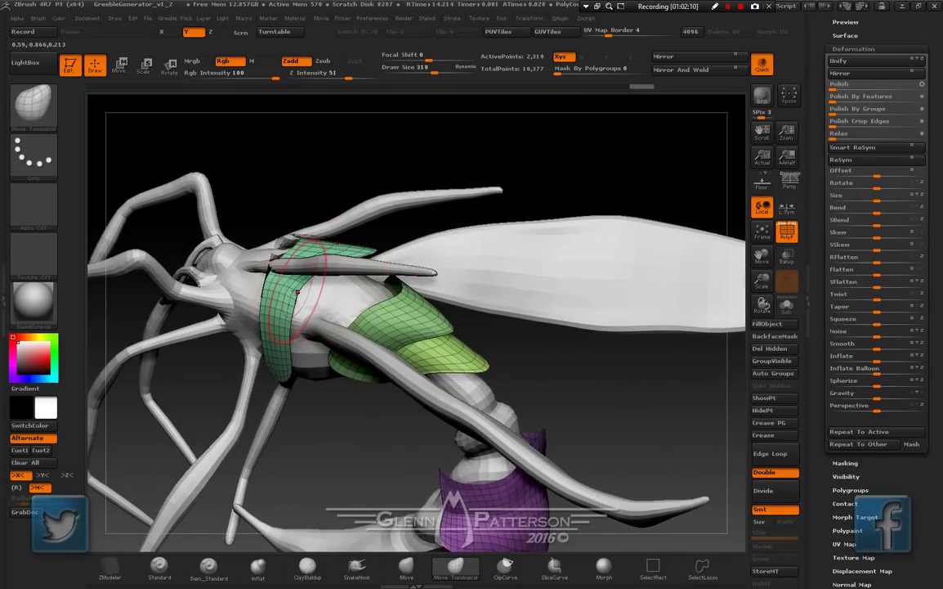
Pull the side of the teal front thorax plate's rear edge backward toward the green plates
{"action": "left_click_drag", "start_coordinate": [297, 293], "coordinate": [339, 296]}
{"action": "mouse_move", "coordinate": [308, 409]}
{"action": "left_mouse_down"}
{"action": "mouse_move", "coordinate": [269, 384]}
{"action": "mouse_move", "coordinate": [295, 360]}
{"action": "mouse_move", "coordinate": [313, 395]}
{"action": "mouse_move", "coordinate": [245, 341]}
{"action": "mouse_move", "coordinate": [282, 337]}
{"action": "mouse_move", "coordinate": [321, 349]}
{"action": "left_mouse_up"}
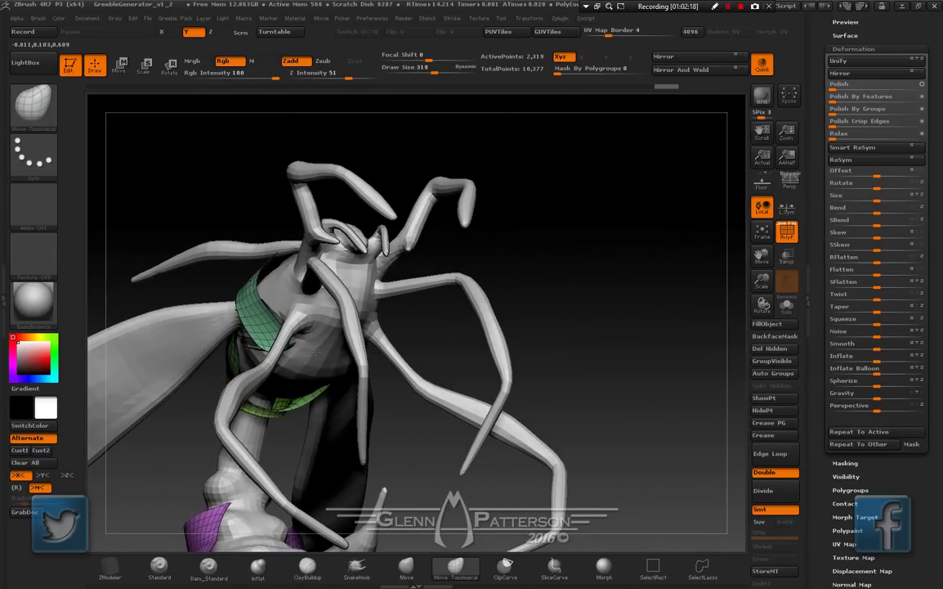
{"action": "mouse_move", "coordinate": [315, 351]}
{"action": "right_mouse_down"}
{"action": "mouse_move", "coordinate": [283, 321]}
{"action": "mouse_move", "coordinate": [368, 351]}
{"action": "mouse_move", "coordinate": [315, 375]}
{"action": "right_mouse_up"}
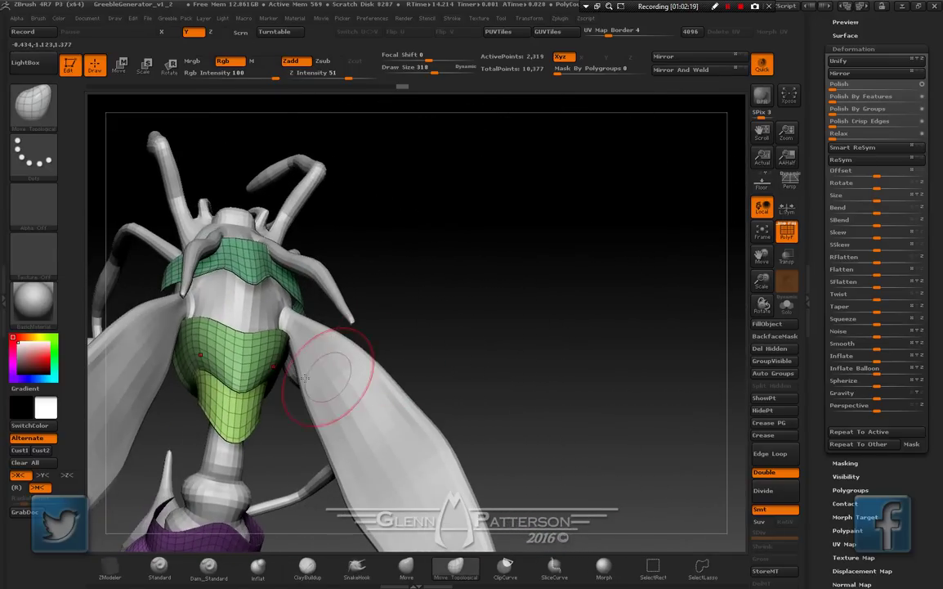
Extend the side ends of the two green thorax plates downward and around the body
{"action": "left_click_drag", "start_coordinate": [305, 377], "coordinate": [186, 343]}
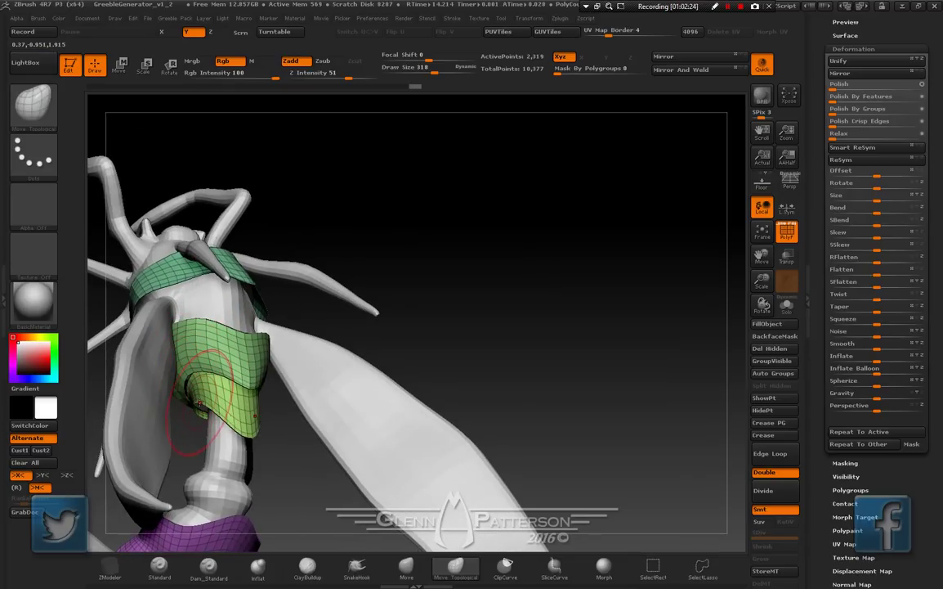
{"action": "mouse_move", "coordinate": [199, 404]}
{"action": "left_mouse_down"}
{"action": "mouse_move", "coordinate": [193, 393]}
{"action": "mouse_move", "coordinate": [209, 419]}
{"action": "left_mouse_up"}
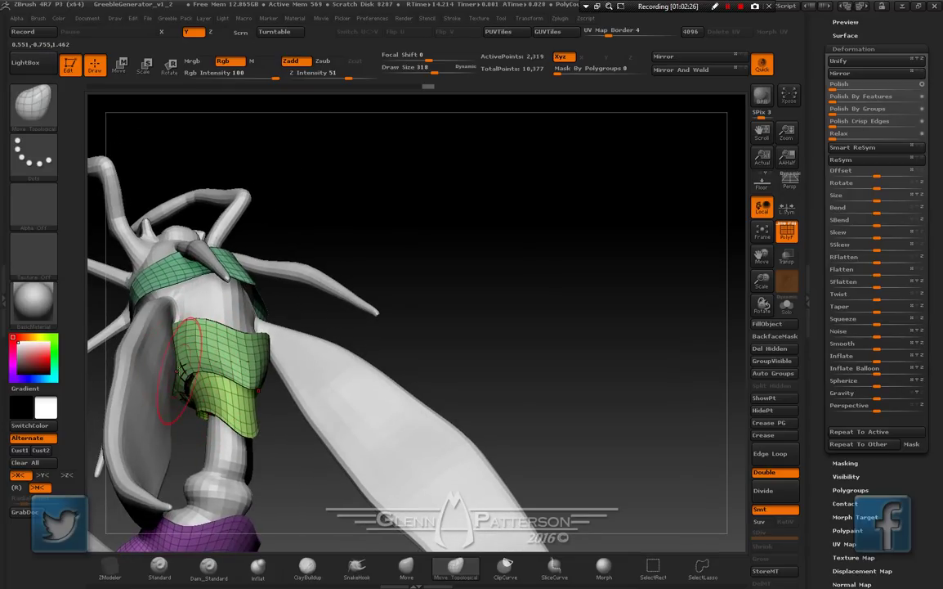
{"action": "right_click_drag", "start_coordinate": [177, 372], "coordinate": [185, 380]}
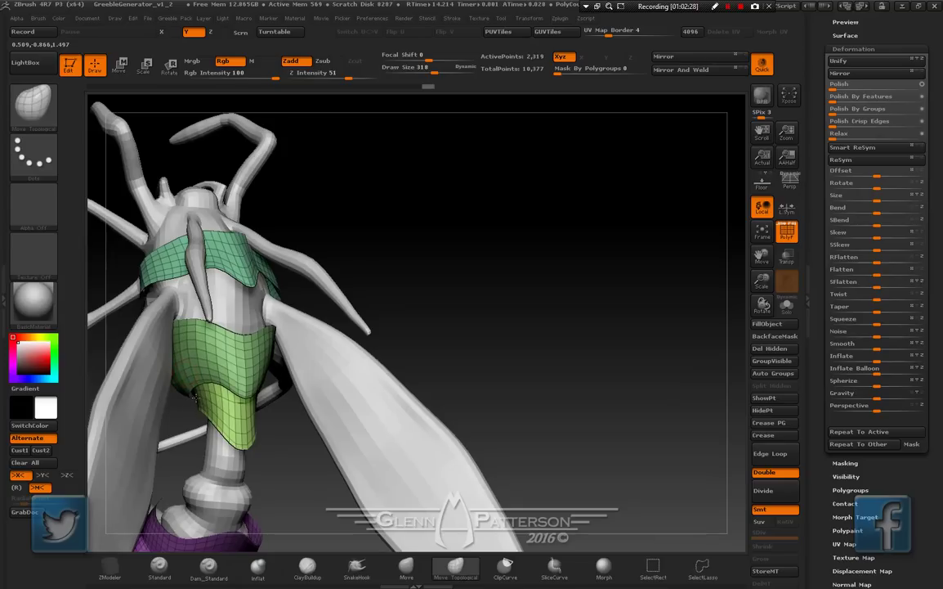
{"action": "left_click_drag", "start_coordinate": [133, 366], "coordinate": [181, 325]}
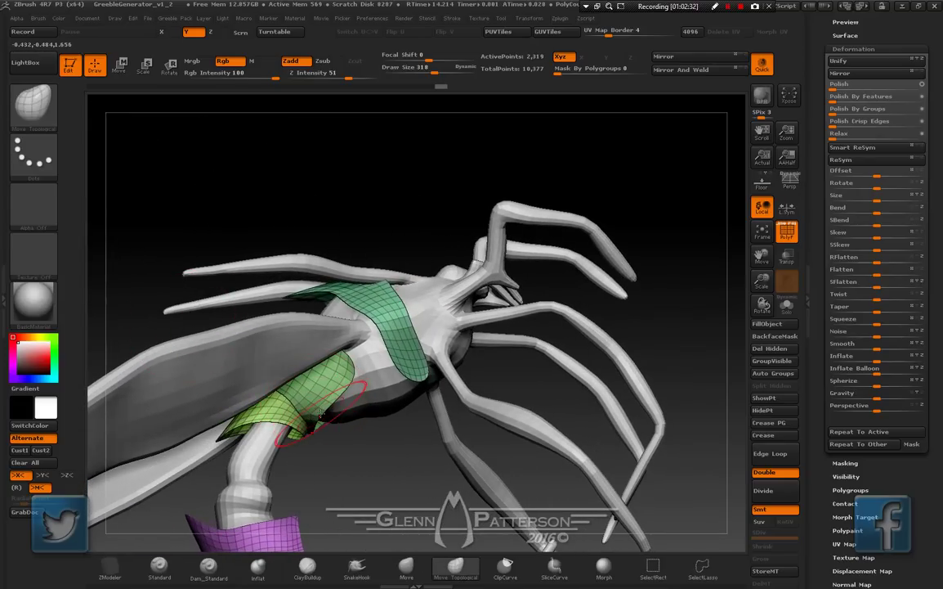
{"action": "left_click_drag", "start_coordinate": [320, 416], "coordinate": [340, 422]}
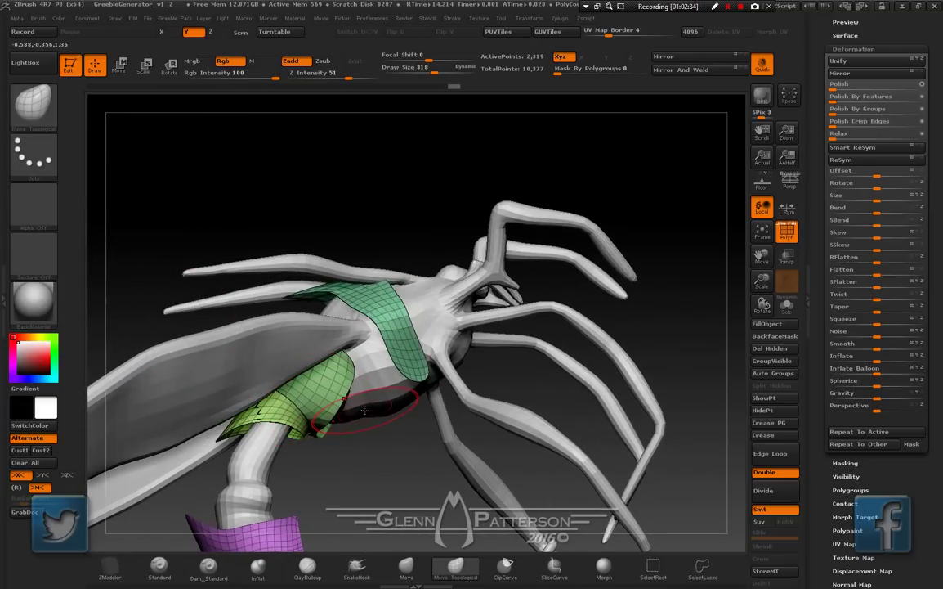
{"action": "mouse_move", "coordinate": [365, 409]}
{"action": "right_mouse_down"}
{"action": "mouse_move", "coordinate": [286, 401]}
{"action": "mouse_move", "coordinate": [349, 398]}
{"action": "right_mouse_up"}
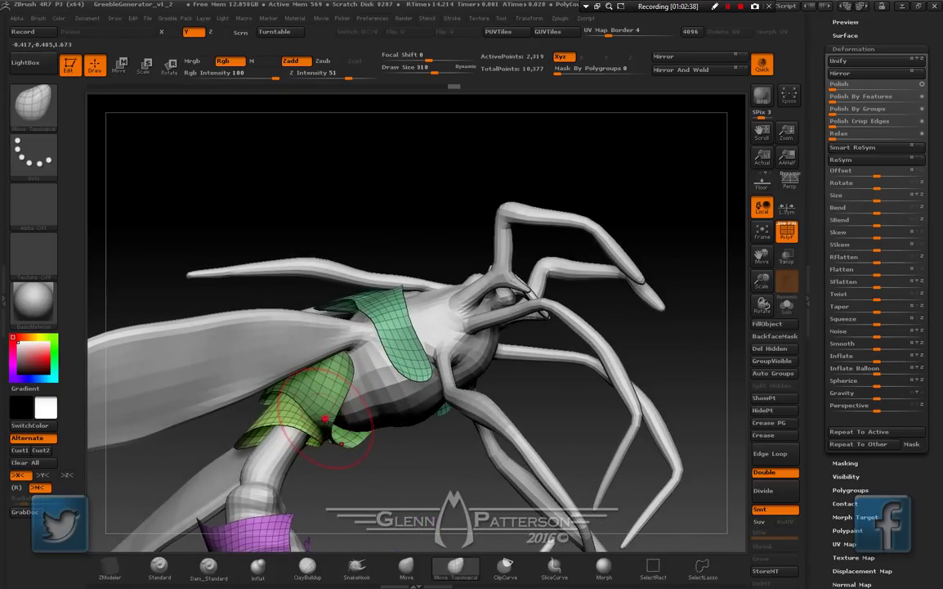
Push the middle of the teal thorax plate's front edge forward toward the head
{"action": "mouse_move", "coordinate": [324, 418]}
{"action": "left_mouse_down"}
{"action": "mouse_move", "coordinate": [346, 410]}
{"action": "mouse_move", "coordinate": [355, 359]}
{"action": "mouse_move", "coordinate": [341, 332]}
{"action": "left_mouse_up"}
{"action": "left_click_drag", "start_coordinate": [327, 288], "coordinate": [328, 254]}
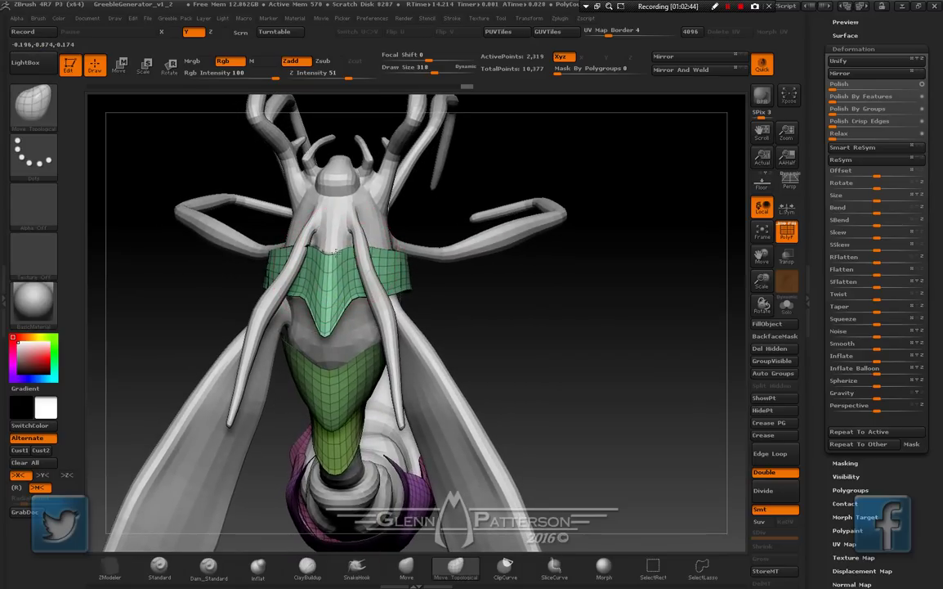
{"action": "mouse_move", "coordinate": [325, 259]}
{"action": "left_mouse_down"}
{"action": "mouse_move", "coordinate": [332, 238]}
{"action": "mouse_move", "coordinate": [318, 260]}
{"action": "left_mouse_up"}
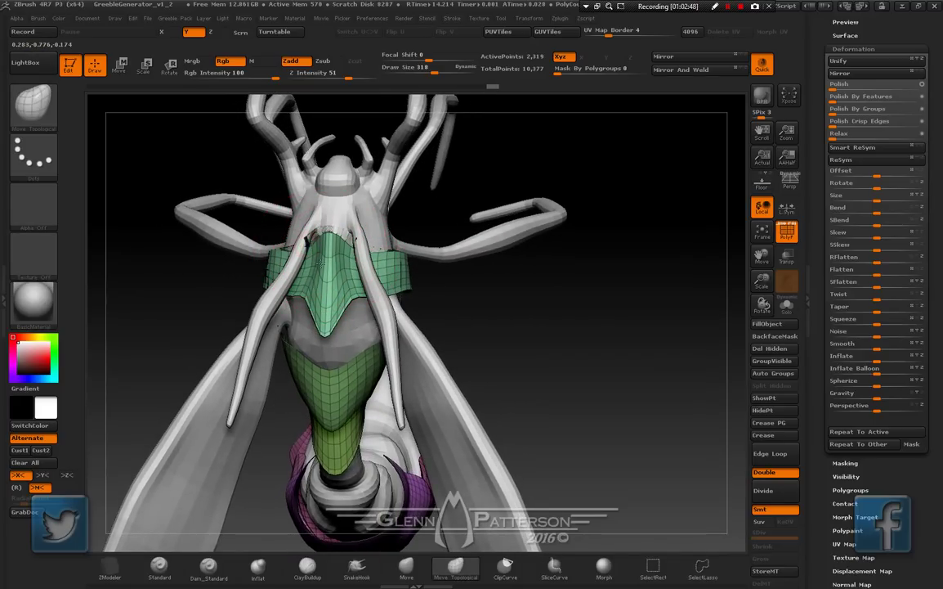
{"action": "right_click_drag", "start_coordinate": [351, 286], "coordinate": [308, 258]}
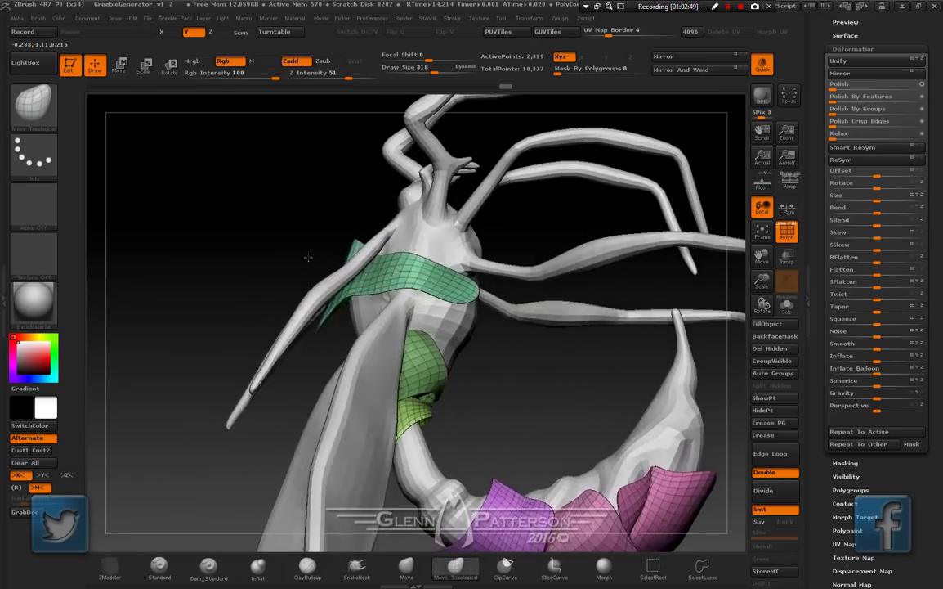
Reshape the pink abdomen plates and pull the rearmost plate's lower end into a point toward the tail tip
{"action": "left_click_drag", "start_coordinate": [308, 256], "coordinate": [183, 409]}
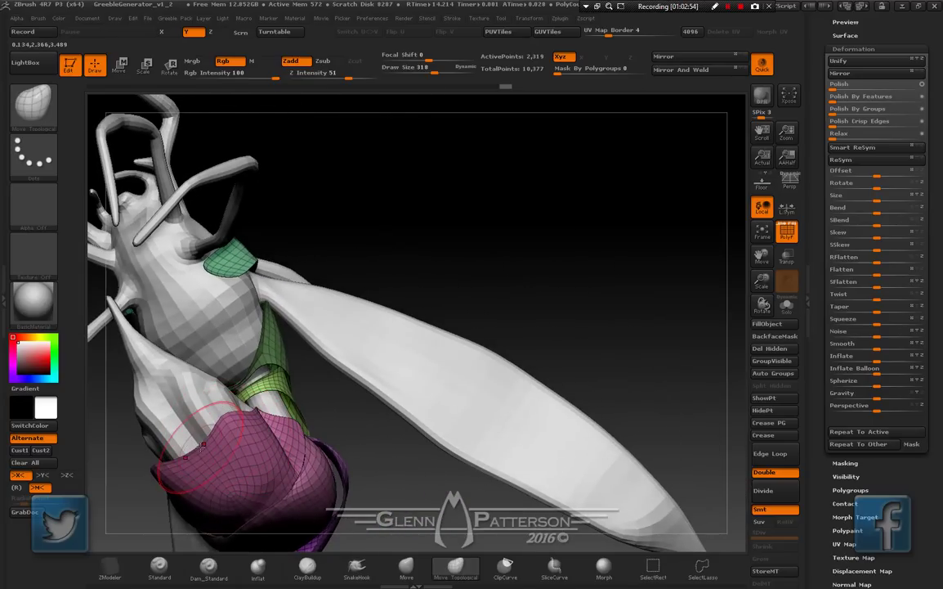
{"action": "mouse_move", "coordinate": [202, 446]}
{"action": "left_mouse_down"}
{"action": "mouse_move", "coordinate": [177, 390]}
{"action": "mouse_move", "coordinate": [130, 439]}
{"action": "mouse_move", "coordinate": [277, 348]}
{"action": "mouse_move", "coordinate": [278, 272]}
{"action": "left_mouse_up"}
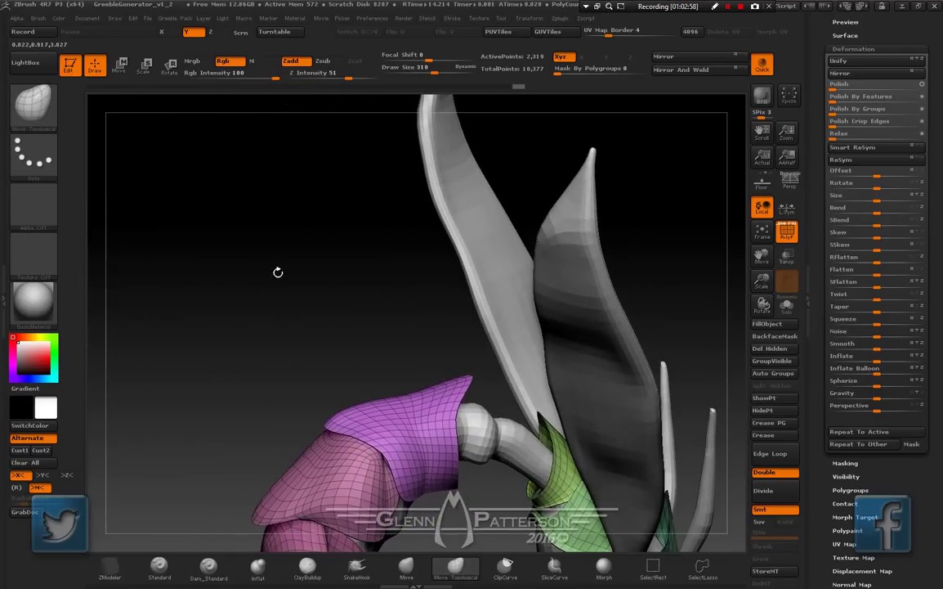
{"action": "left_click_drag", "start_coordinate": [768, 249], "coordinate": [872, 151]}
{"action": "mouse_move", "coordinate": [487, 399]}
{"action": "left_mouse_down"}
{"action": "mouse_move", "coordinate": [466, 403]}
{"action": "mouse_move", "coordinate": [464, 443]}
{"action": "mouse_move", "coordinate": [571, 434]}
{"action": "left_mouse_up"}
{"action": "left_click_drag", "start_coordinate": [456, 455], "coordinate": [431, 466]}
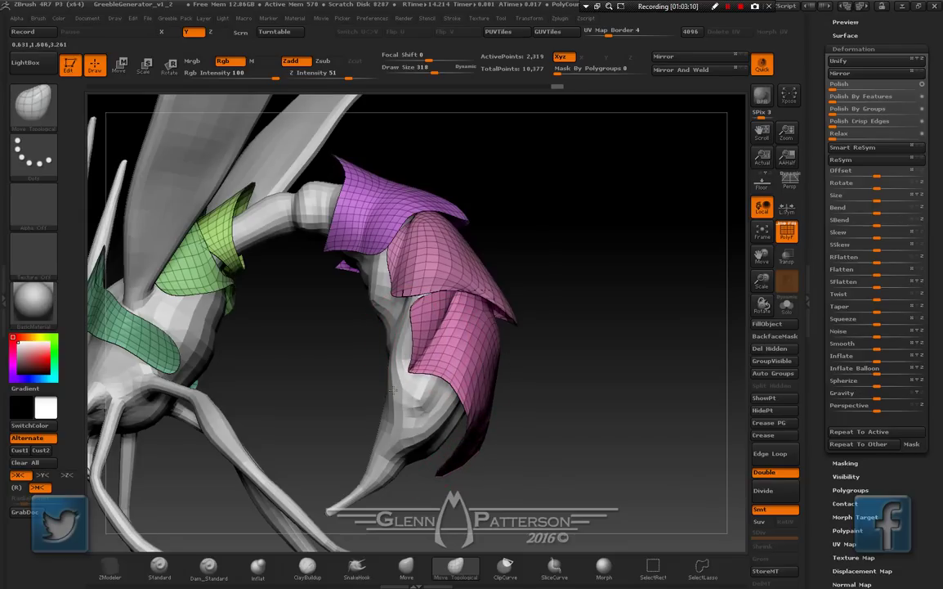
{"action": "mouse_move", "coordinate": [390, 323]}
{"action": "left_mouse_down"}
{"action": "mouse_move", "coordinate": [415, 366]}
{"action": "mouse_move", "coordinate": [554, 281]}
{"action": "mouse_move", "coordinate": [571, 304]}
{"action": "left_mouse_up"}
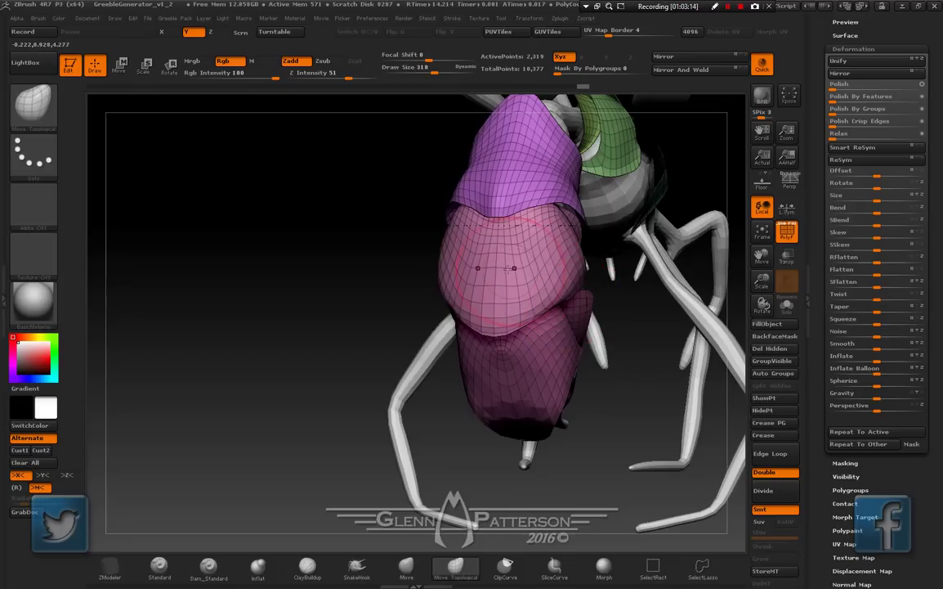
Apply a Smooth deformation of 100 to the armor plates
{"action": "right_click_drag", "start_coordinate": [509, 268], "coordinate": [571, 291]}
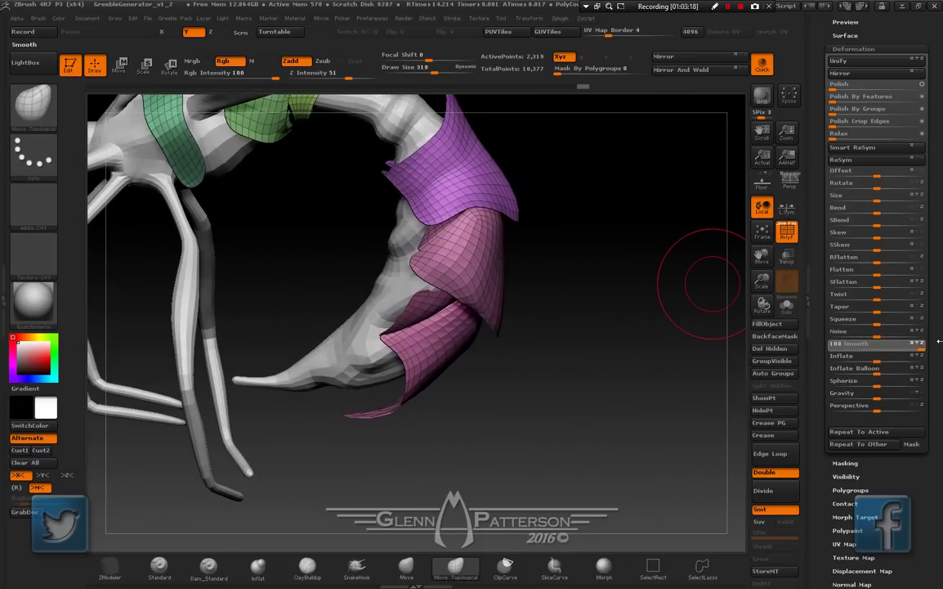
{"action": "left_click_drag", "start_coordinate": [939, 342], "coordinate": [939, 342]}
{"action": "right_click_drag", "start_coordinate": [459, 324], "coordinate": [572, 303]}
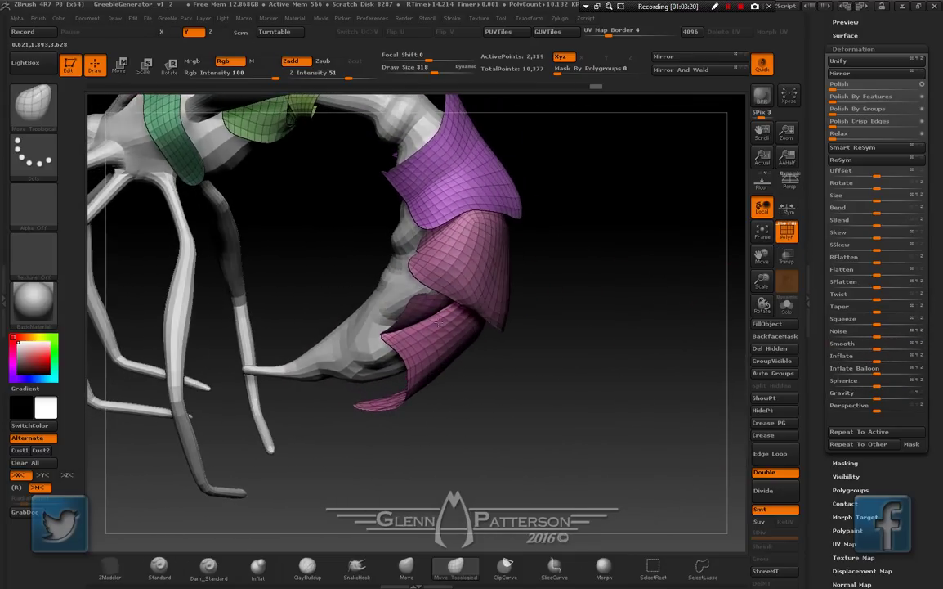
Retopologize the armor plates with ZRemesher, using the Half option and an AdaptiveSize of 20
{"action": "left_click_drag", "start_coordinate": [939, 209], "coordinate": [941, 324]}
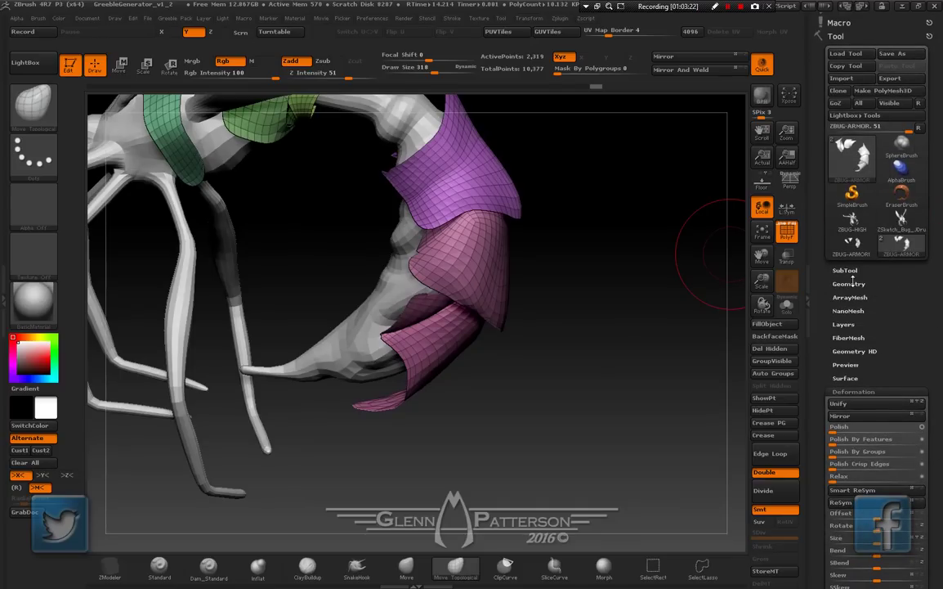
{"action": "left_click", "coordinate": [850, 283]}
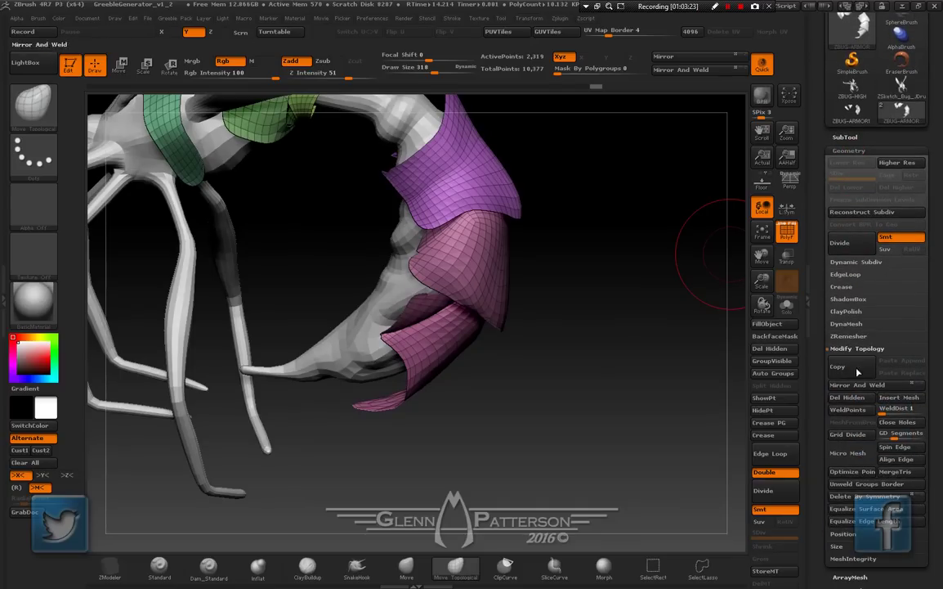
{"action": "left_click", "coordinate": [849, 336]}
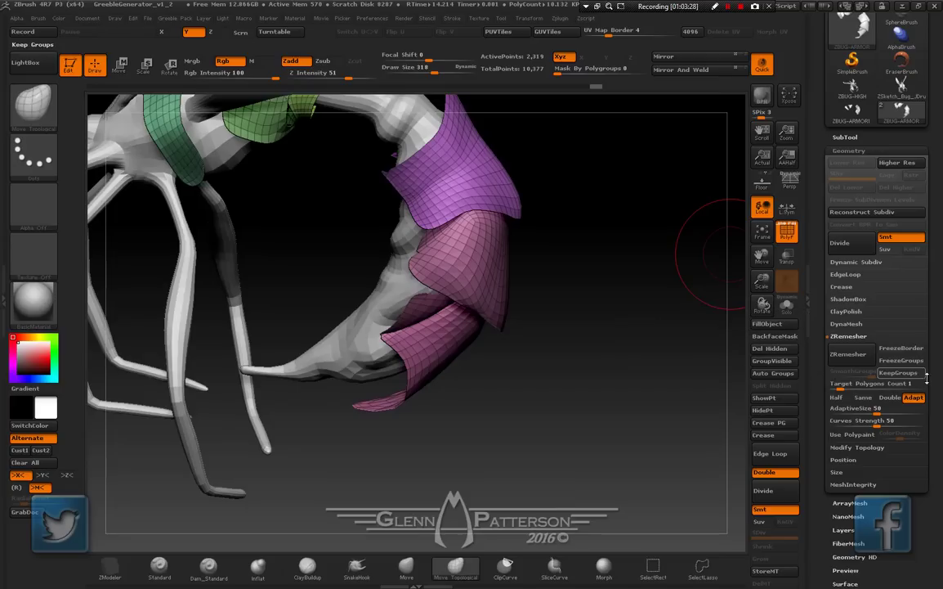
{"action": "left_click", "coordinate": [895, 379]}
{"action": "left_click", "coordinate": [838, 399]}
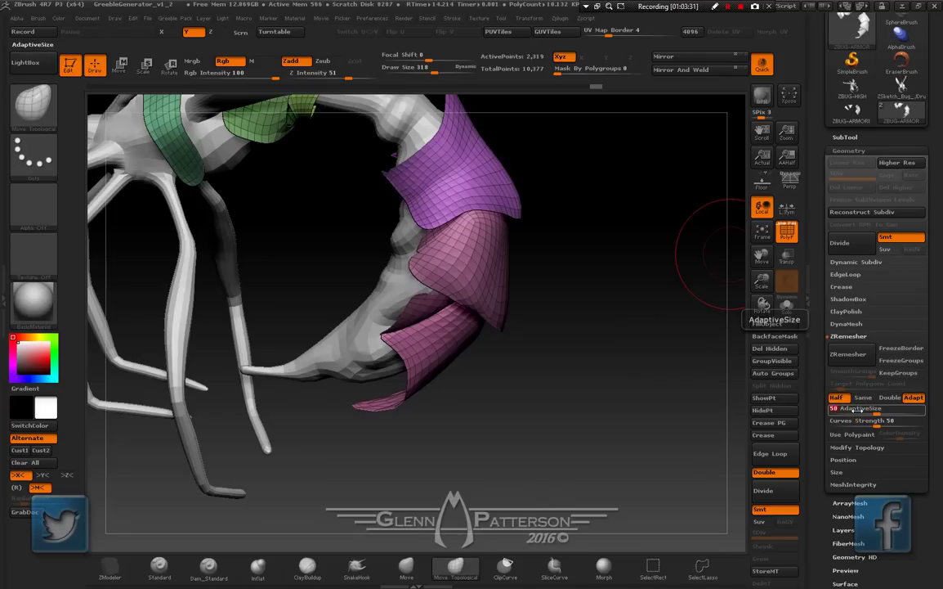
{"action": "type", "text": "20"}
{"action": "key", "text": "Return"}
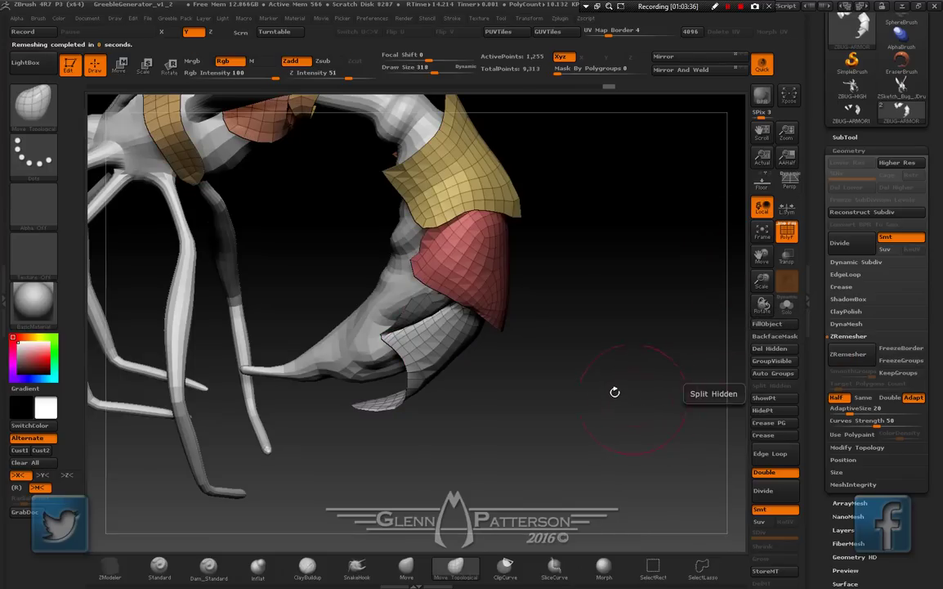
View the remeshed plates from the other side and bring up the Deformation settings
{"action": "mouse_move", "coordinate": [615, 391]}
{"action": "left_mouse_down"}
{"action": "mouse_move", "coordinate": [618, 382]}
{"action": "mouse_move", "coordinate": [537, 315]}
{"action": "mouse_move", "coordinate": [539, 295]}
{"action": "mouse_move", "coordinate": [594, 312]}
{"action": "mouse_move", "coordinate": [592, 276]}
{"action": "mouse_move", "coordinate": [380, 315]}
{"action": "left_mouse_up"}
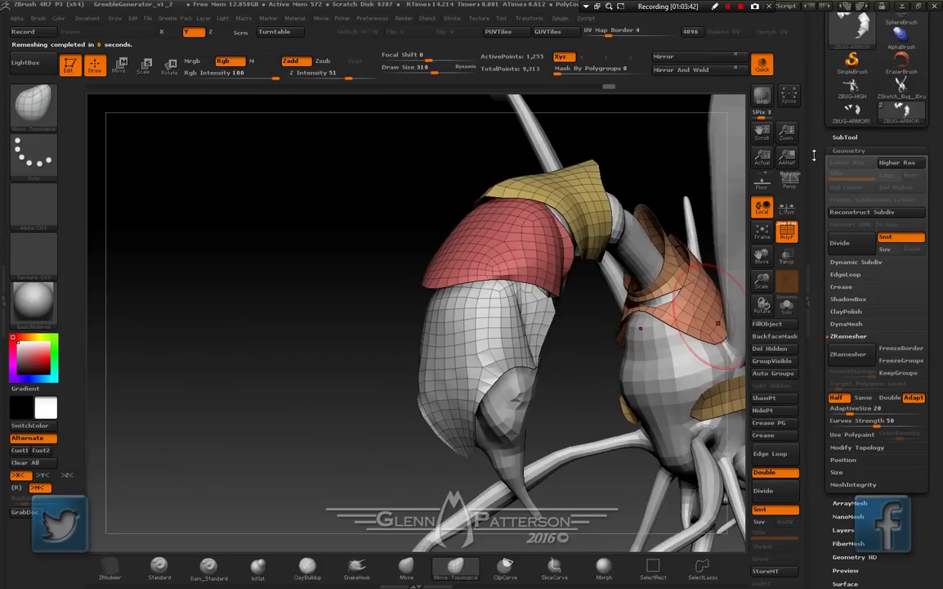
{"action": "left_click_drag", "start_coordinate": [892, 554], "coordinate": [900, 454]}
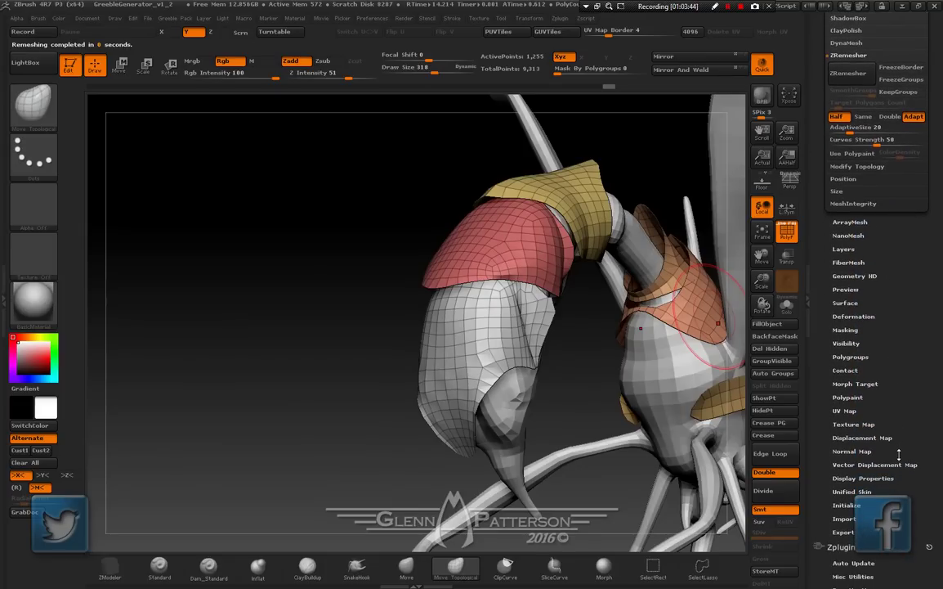
{"action": "left_click", "coordinate": [863, 318]}
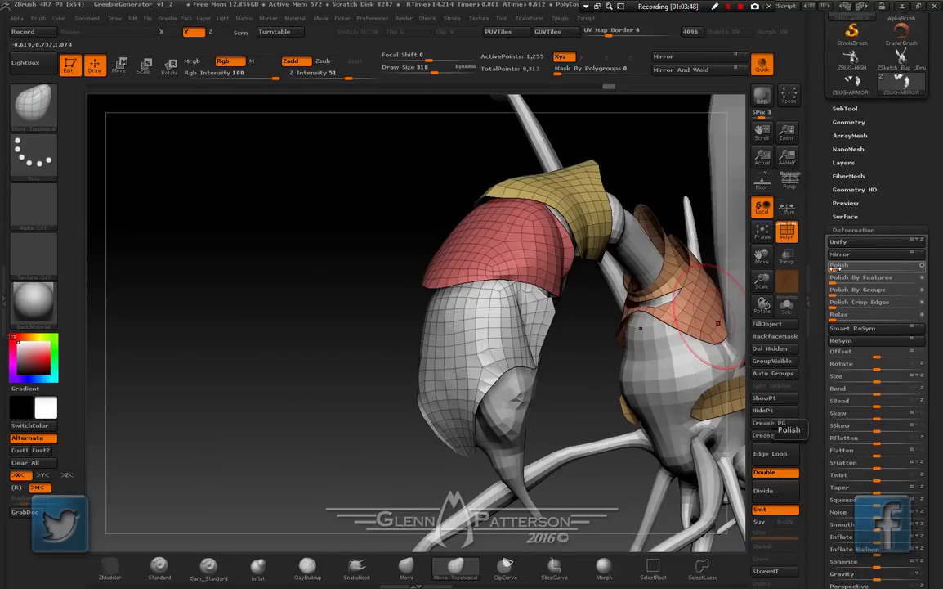
{"action": "left_click", "coordinate": [838, 266]}
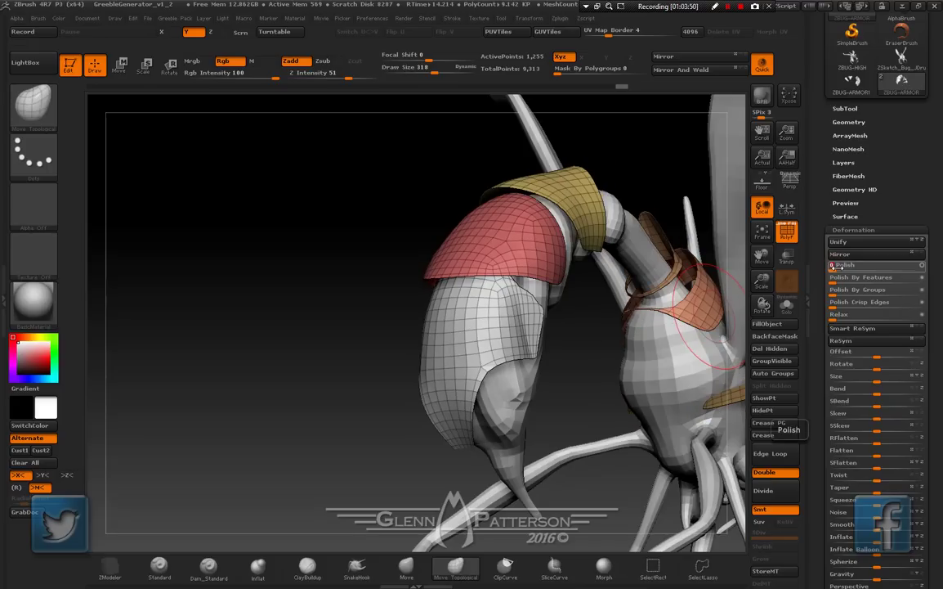
{"action": "key", "text": "ctrl+z"}
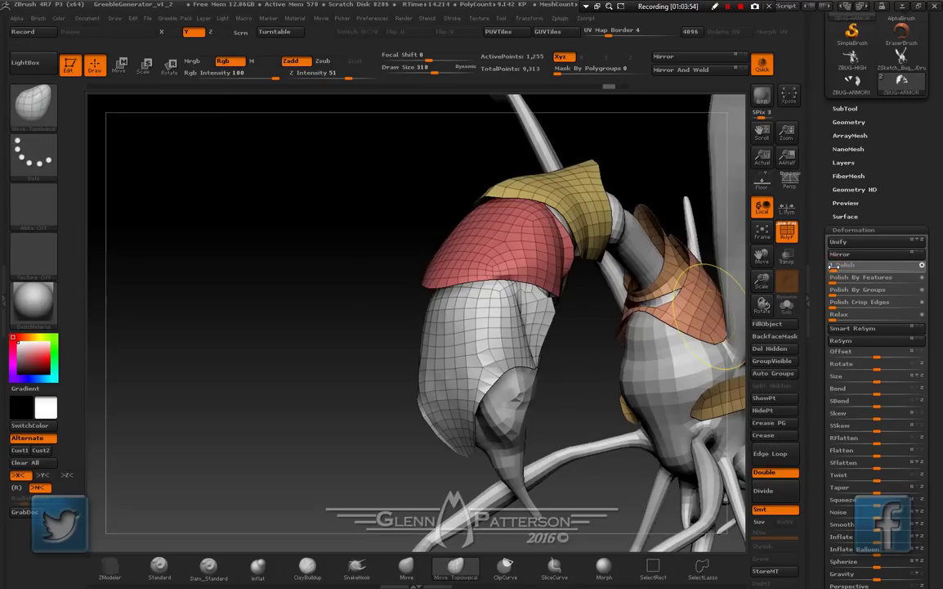
{"action": "left_click", "coordinate": [838, 266]}
{"action": "key", "text": "ctrl"}
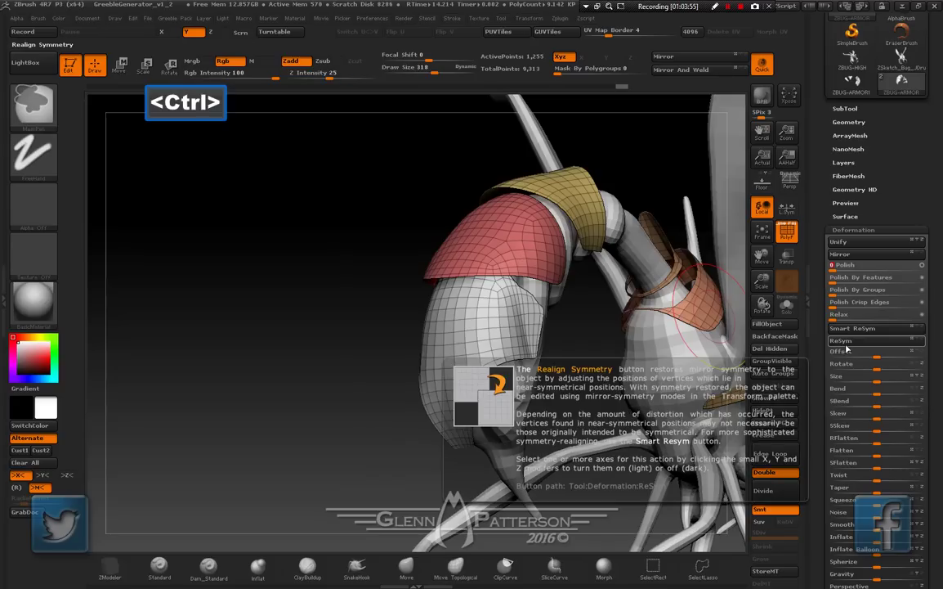
{"action": "key", "text": "ctrl+z"}
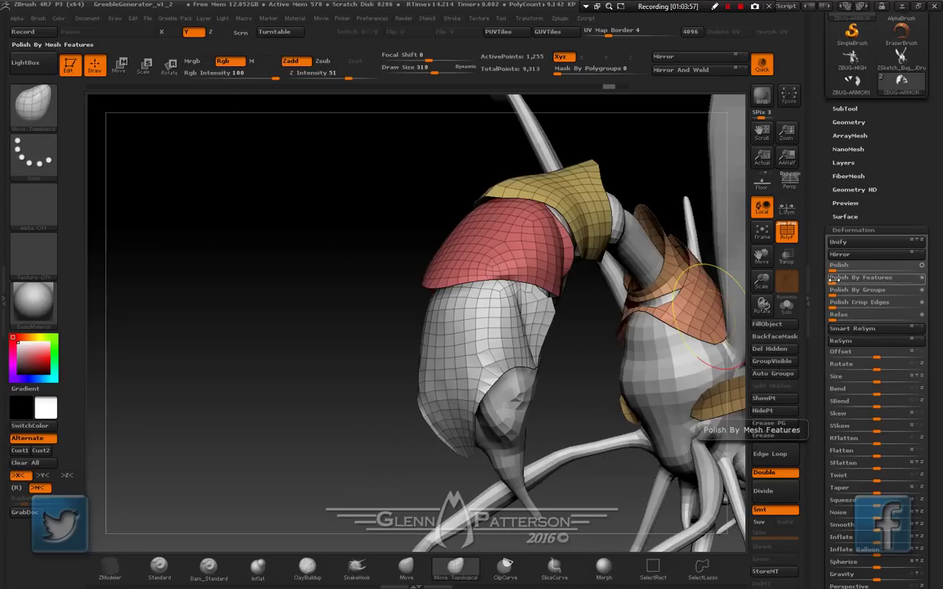
Polish the remeshed armor plates by mesh features
{"action": "left_click", "coordinate": [836, 278]}
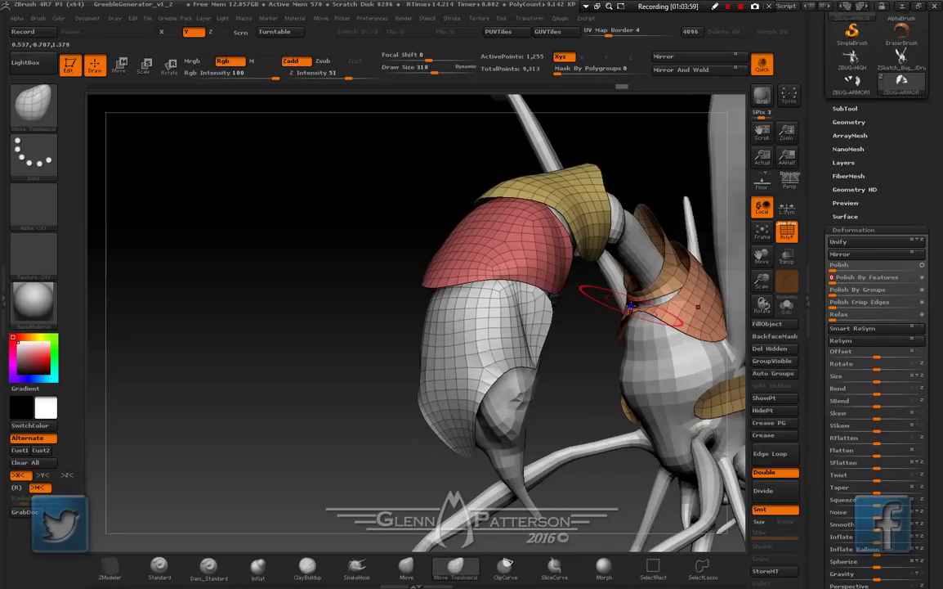
{"action": "right_click_drag", "start_coordinate": [699, 308], "coordinate": [600, 361]}
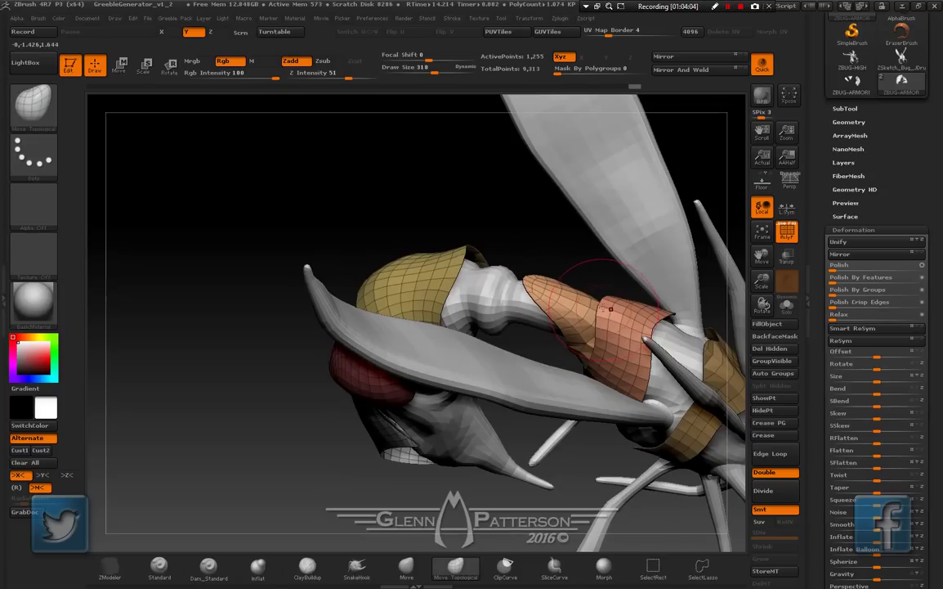
Pull the side edges of the yellow and red abdomen plates down over the plates behind them
{"action": "mouse_move", "coordinate": [585, 301]}
{"action": "left_mouse_down"}
{"action": "mouse_move", "coordinate": [505, 290]}
{"action": "mouse_move", "coordinate": [573, 274]}
{"action": "mouse_move", "coordinate": [547, 241]}
{"action": "mouse_move", "coordinate": [367, 491]}
{"action": "left_mouse_up"}
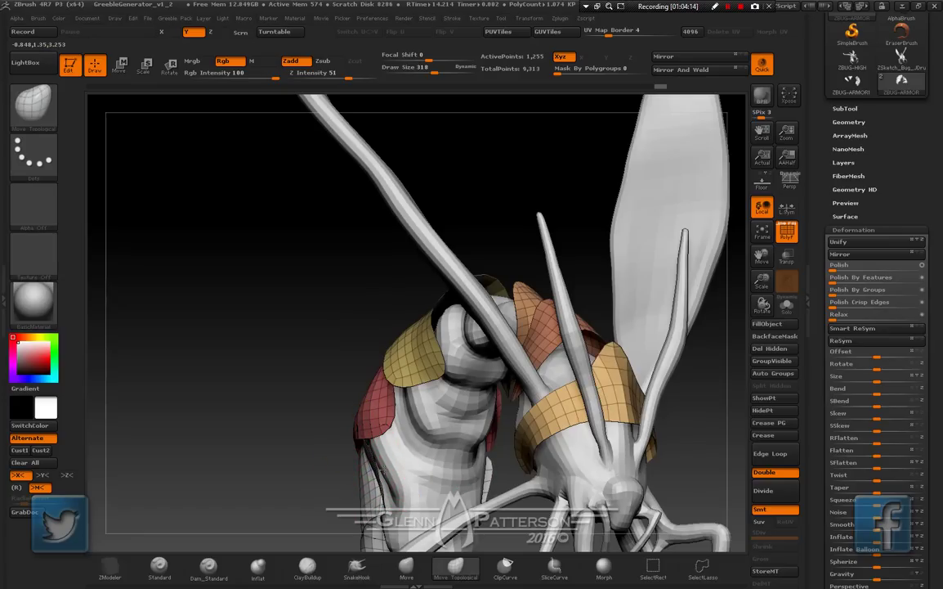
{"action": "left_click_drag", "start_coordinate": [381, 469], "coordinate": [492, 450]}
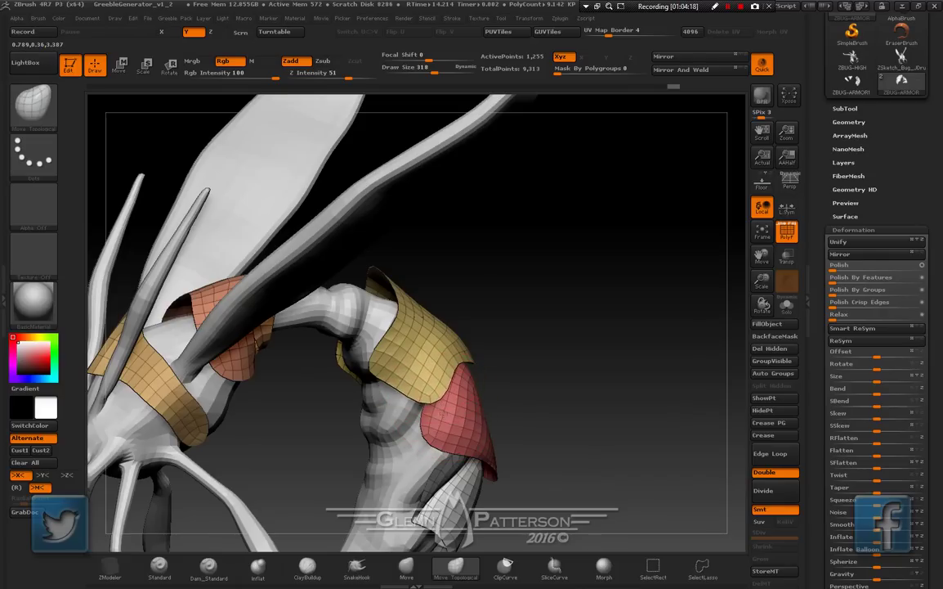
{"action": "mouse_move", "coordinate": [443, 414]}
{"action": "left_mouse_down"}
{"action": "mouse_move", "coordinate": [462, 450]}
{"action": "mouse_move", "coordinate": [439, 448]}
{"action": "mouse_move", "coordinate": [427, 480]}
{"action": "mouse_move", "coordinate": [399, 502]}
{"action": "mouse_move", "coordinate": [329, 497]}
{"action": "left_mouse_up"}
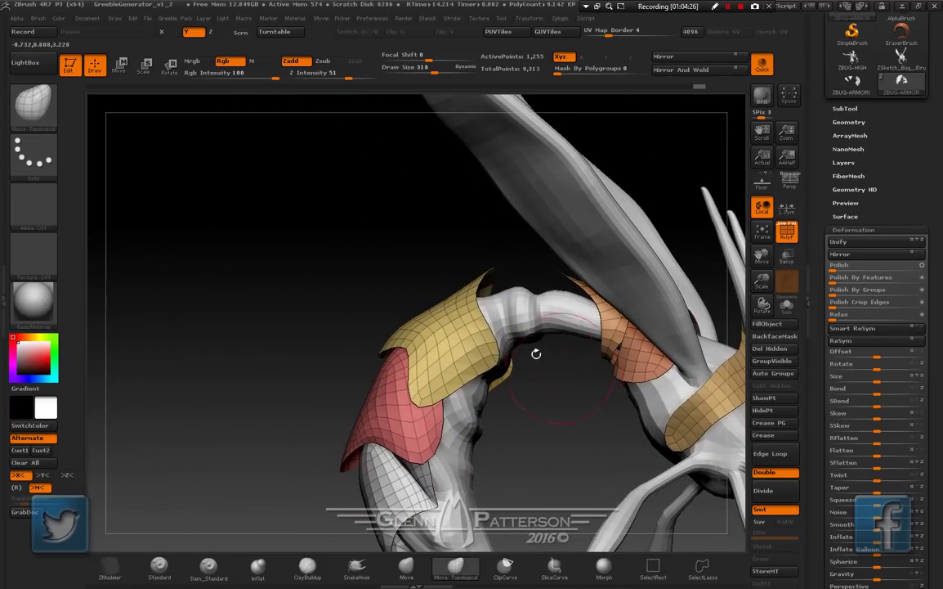
{"action": "right_click_drag", "start_coordinate": [472, 351], "coordinate": [488, 272]}
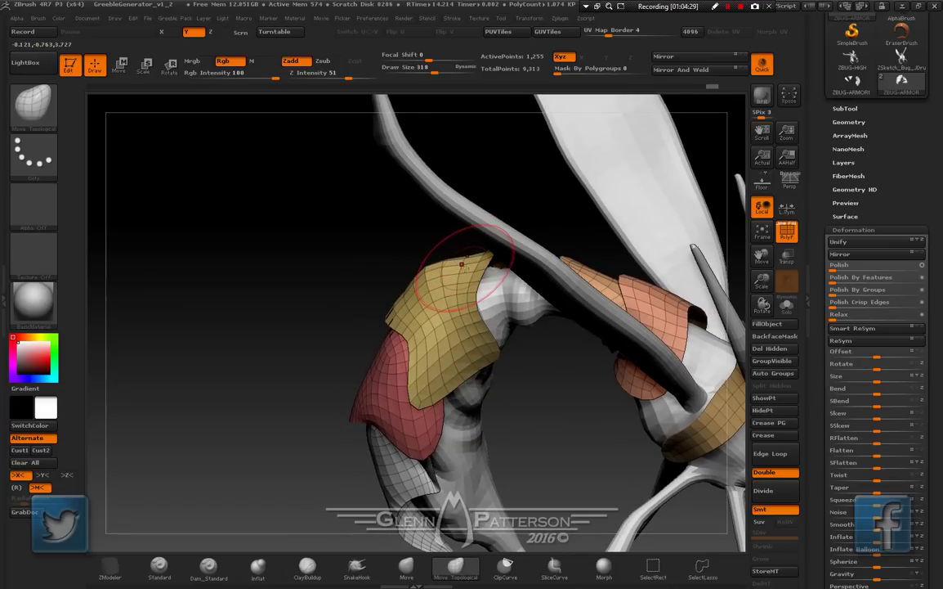
Adjust the edges of the yellow and red abdomen plates while checking the overlap from both sides and the back
{"action": "left_click_drag", "start_coordinate": [437, 313], "coordinate": [543, 348]}
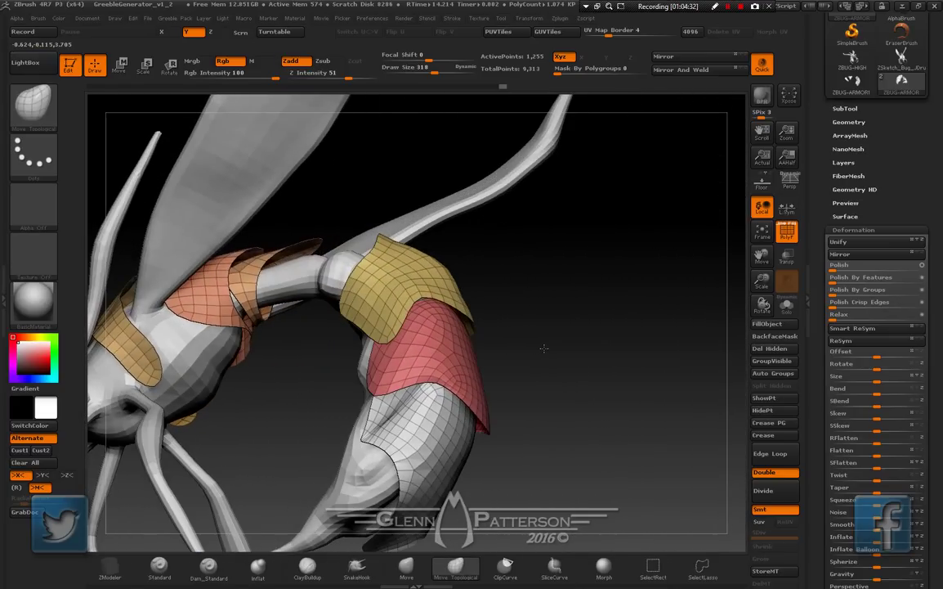
{"action": "left_click_drag", "start_coordinate": [428, 326], "coordinate": [487, 297]}
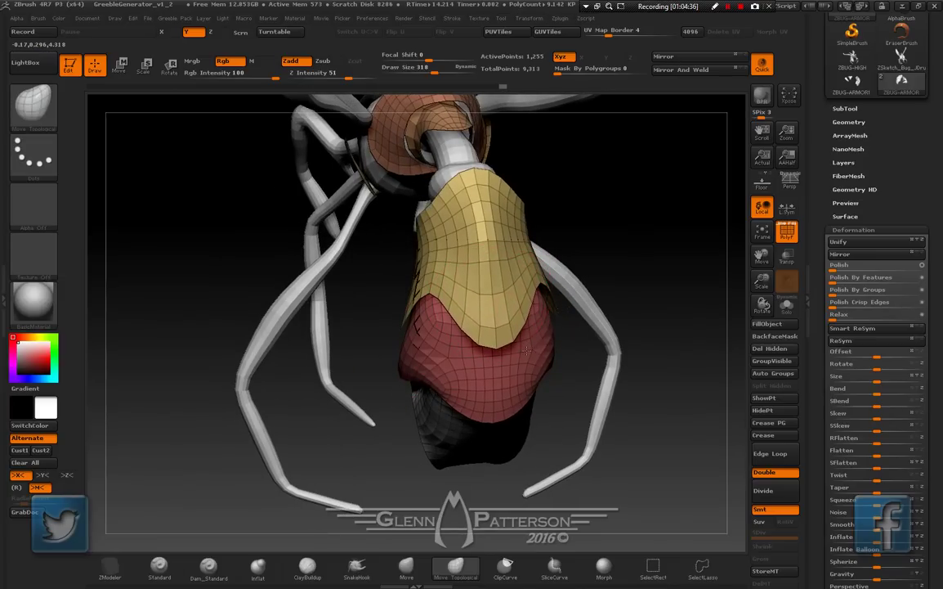
{"action": "left_click_drag", "start_coordinate": [487, 296], "coordinate": [354, 260]}
{"action": "mouse_move", "coordinate": [375, 316]}
{"action": "left_mouse_down"}
{"action": "mouse_move", "coordinate": [298, 320]}
{"action": "mouse_move", "coordinate": [379, 316]}
{"action": "left_mouse_up"}
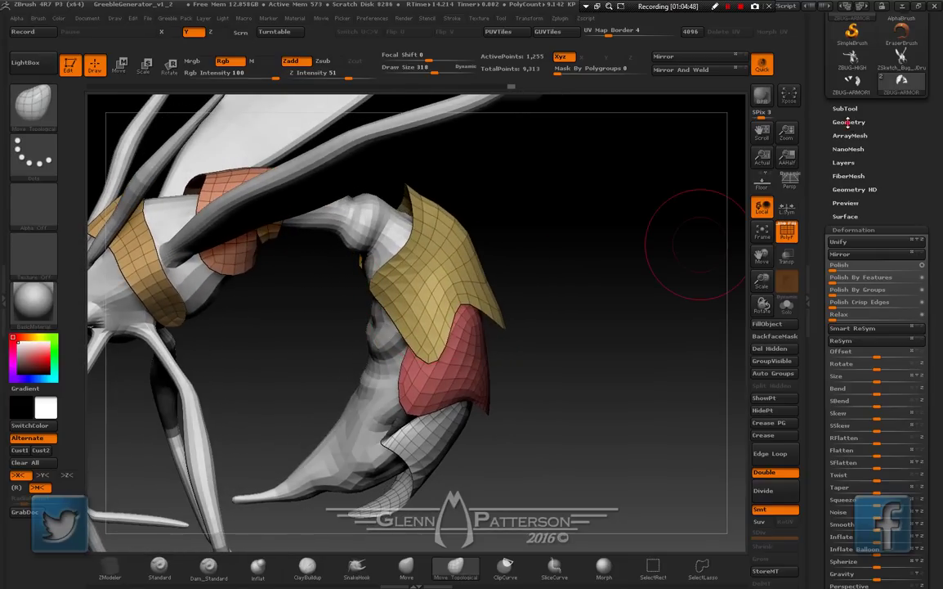
Configure Panel Loops with a thickness of 0.1, Polish of 2 and 2 loops
{"action": "left_click", "coordinate": [848, 122]}
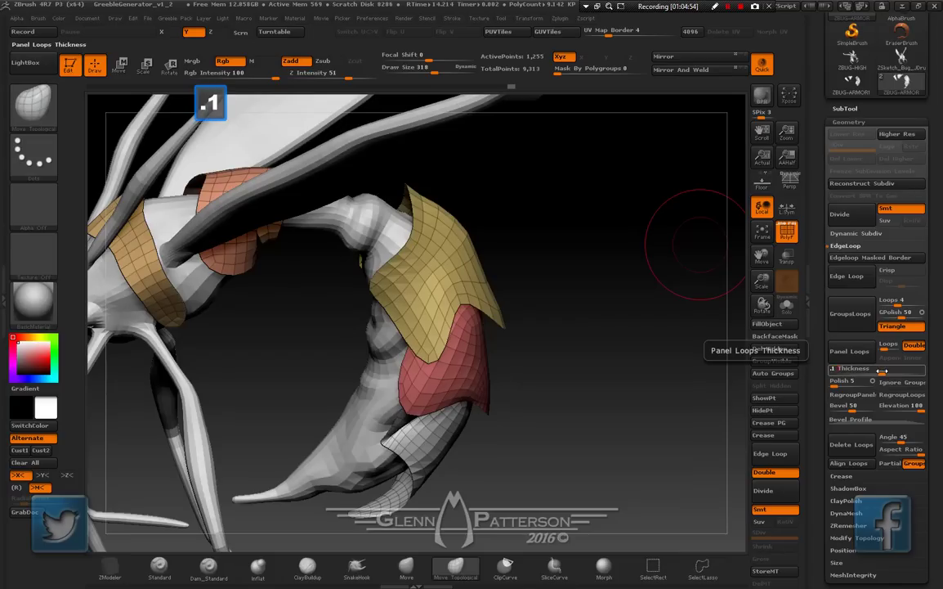
{"action": "key", "text": "Return"}
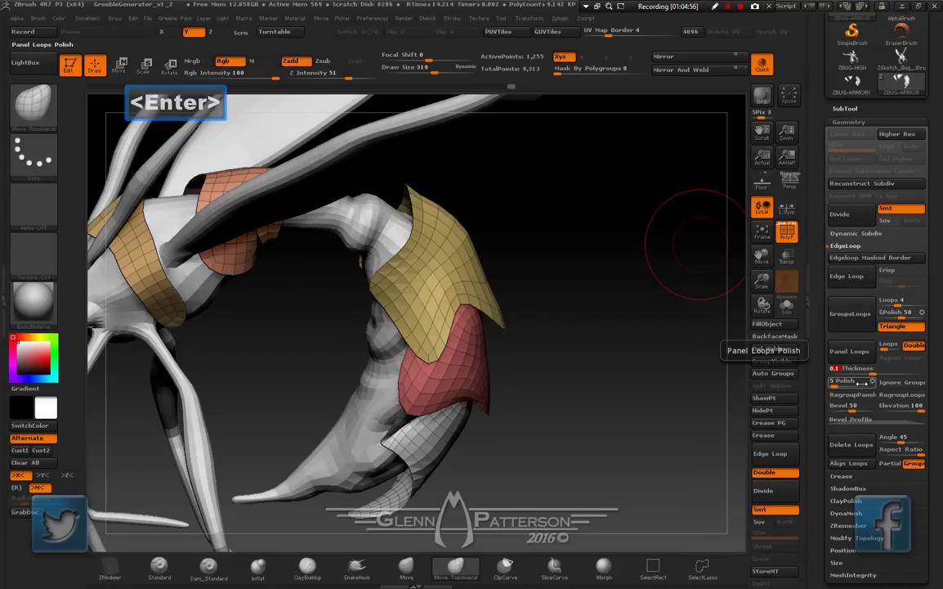
{"action": "left_click", "coordinate": [864, 381]}
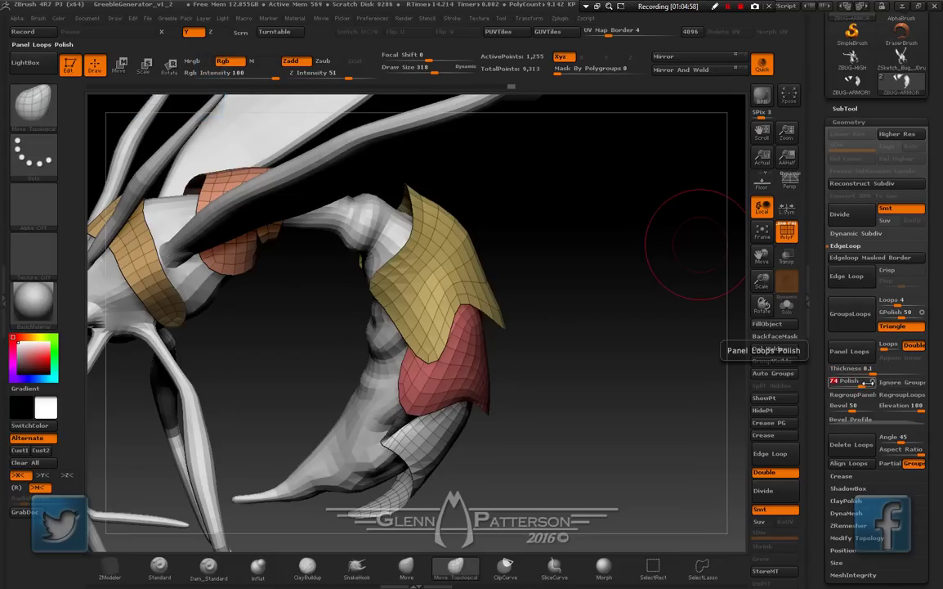
{"action": "type", "text": "2"}
{"action": "key", "text": "Return"}
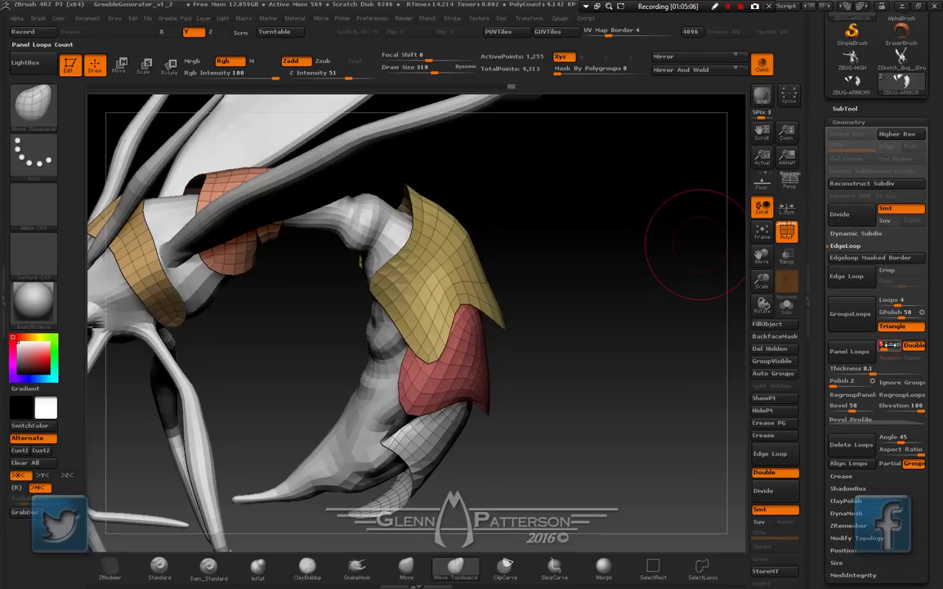
{"action": "key", "text": "Return"}
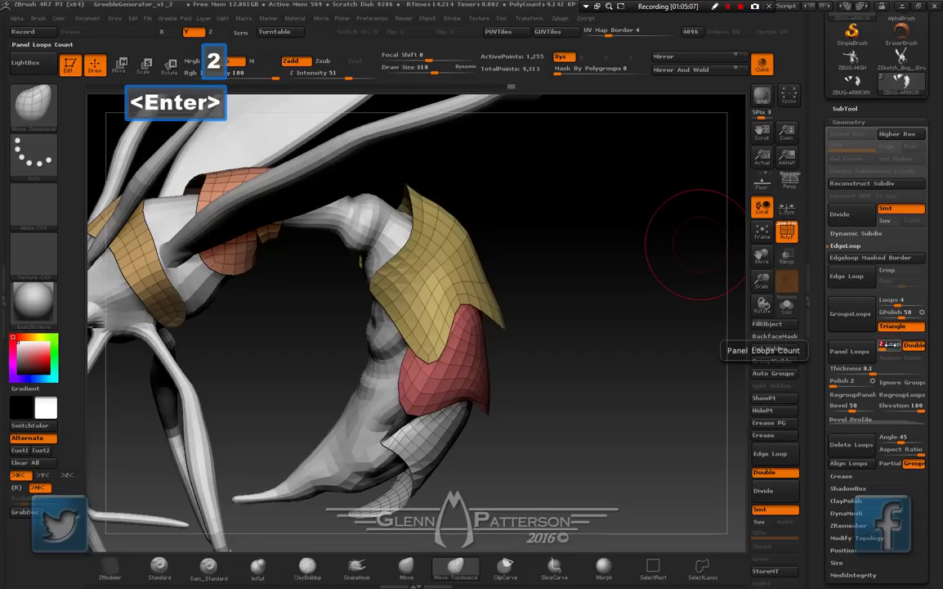
Try thickening the armor plates with Panel Loops and undo the result
{"action": "left_click", "coordinate": [851, 354]}
{"action": "mouse_move", "coordinate": [560, 398]}
{"action": "left_mouse_down"}
{"action": "mouse_move", "coordinate": [518, 398]}
{"action": "mouse_move", "coordinate": [401, 321]}
{"action": "mouse_move", "coordinate": [385, 356]}
{"action": "mouse_move", "coordinate": [447, 399]}
{"action": "mouse_move", "coordinate": [544, 265]}
{"action": "mouse_move", "coordinate": [370, 350]}
{"action": "mouse_move", "coordinate": [527, 357]}
{"action": "mouse_move", "coordinate": [602, 377]}
{"action": "mouse_move", "coordinate": [527, 323]}
{"action": "mouse_move", "coordinate": [468, 217]}
{"action": "mouse_move", "coordinate": [509, 217]}
{"action": "mouse_move", "coordinate": [482, 239]}
{"action": "mouse_move", "coordinate": [520, 416]}
{"action": "mouse_move", "coordinate": [574, 393]}
{"action": "mouse_move", "coordinate": [498, 344]}
{"action": "mouse_move", "coordinate": [540, 337]}
{"action": "mouse_move", "coordinate": [550, 392]}
{"action": "mouse_move", "coordinate": [533, 396]}
{"action": "left_mouse_up"}
{"action": "left_click_drag", "start_coordinate": [662, 443], "coordinate": [704, 423]}
{"action": "key", "text": "ctrl+z"}
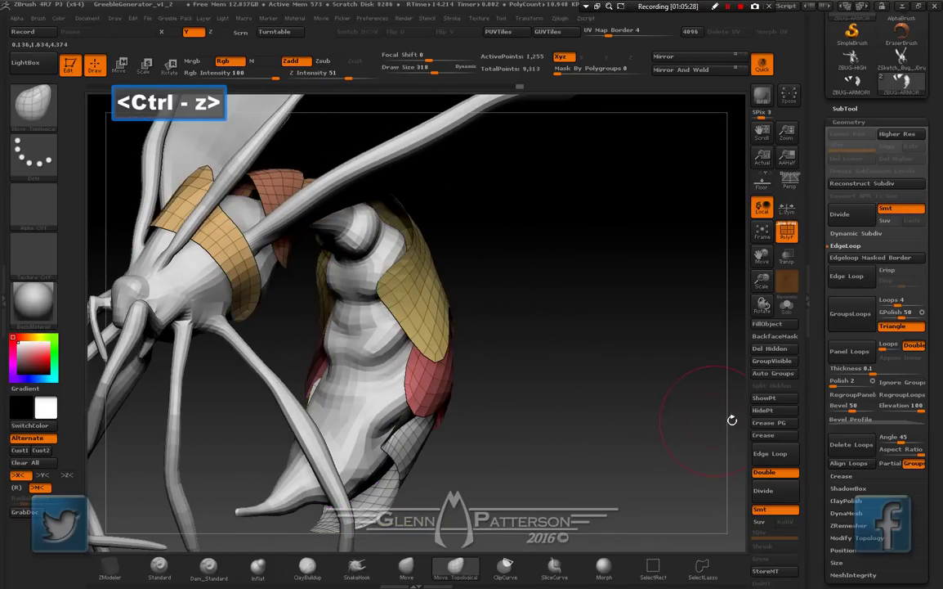
Enable RegroupPanels and RegroupLoops and thicken the armor plates with Panel Loops
{"action": "left_click", "coordinate": [884, 397]}
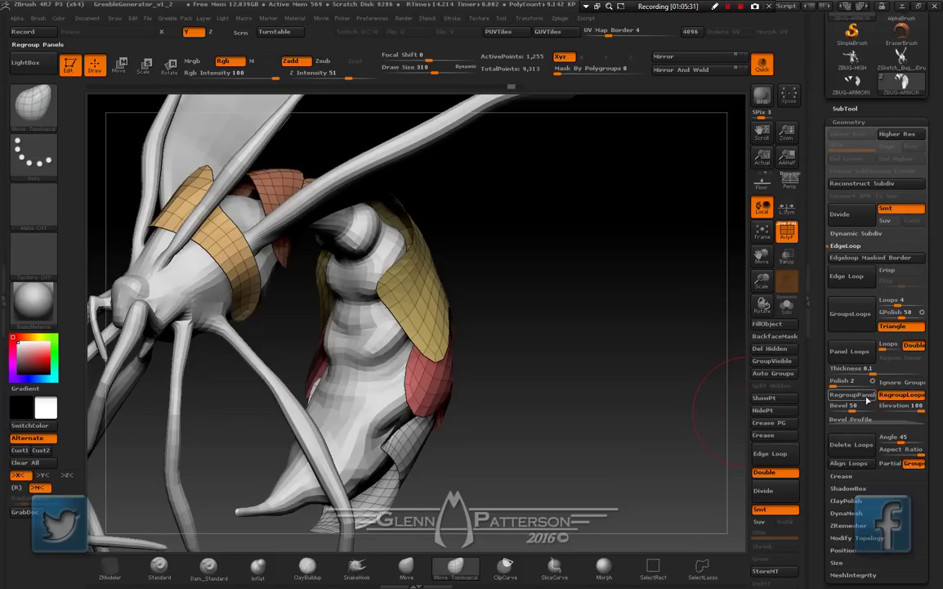
{"action": "left_click", "coordinate": [851, 353]}
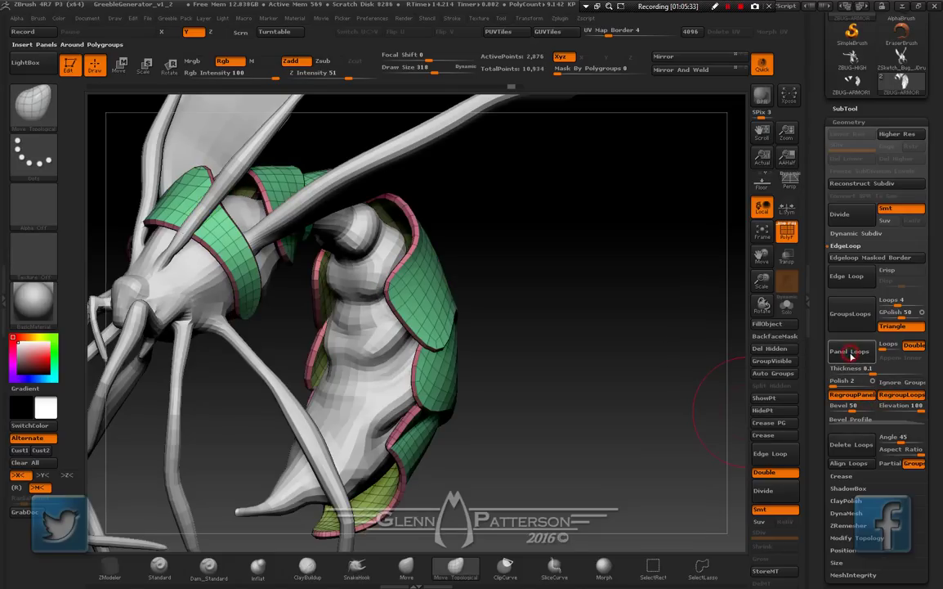
{"action": "mouse_move", "coordinate": [554, 380]}
{"action": "left_mouse_down"}
{"action": "mouse_move", "coordinate": [585, 378]}
{"action": "mouse_move", "coordinate": [625, 415]}
{"action": "mouse_move", "coordinate": [543, 445]}
{"action": "mouse_move", "coordinate": [523, 288]}
{"action": "mouse_move", "coordinate": [533, 281]}
{"action": "mouse_move", "coordinate": [558, 374]}
{"action": "left_mouse_up"}
Hide the inner faces of the armor, group the visible outer polygons together and show the full armor again
{"action": "key", "text": "ctrl+shift"}
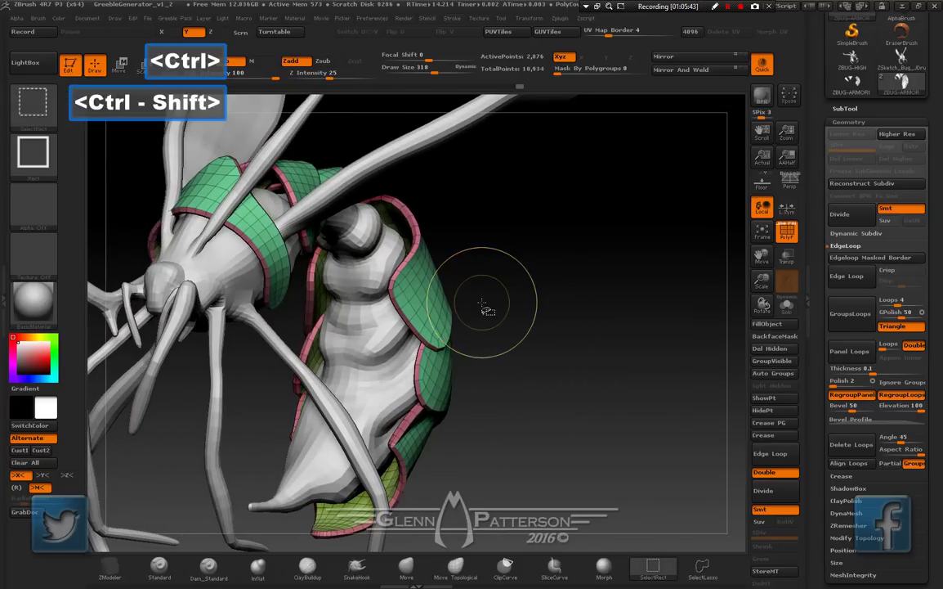
{"action": "left_click", "coordinate": [393, 292], "text": "ctrl+shift"}
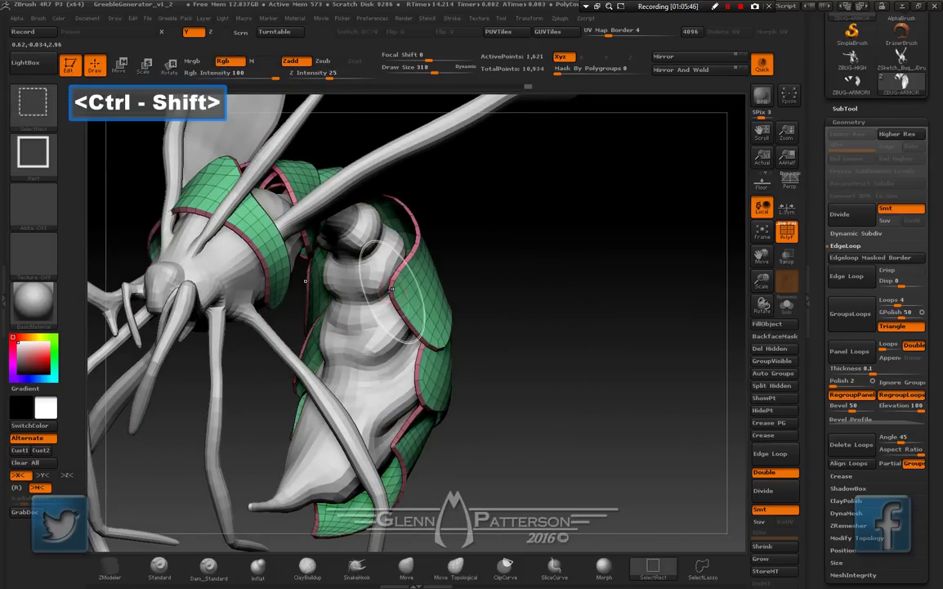
{"action": "left_click", "coordinate": [778, 363]}
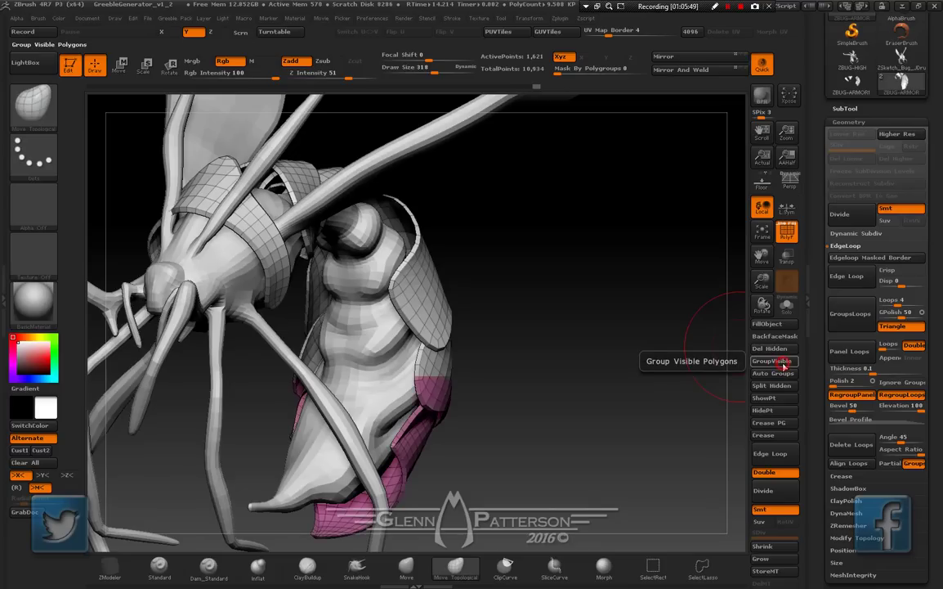
{"action": "left_click", "coordinate": [650, 374], "text": "ctrl+shift"}
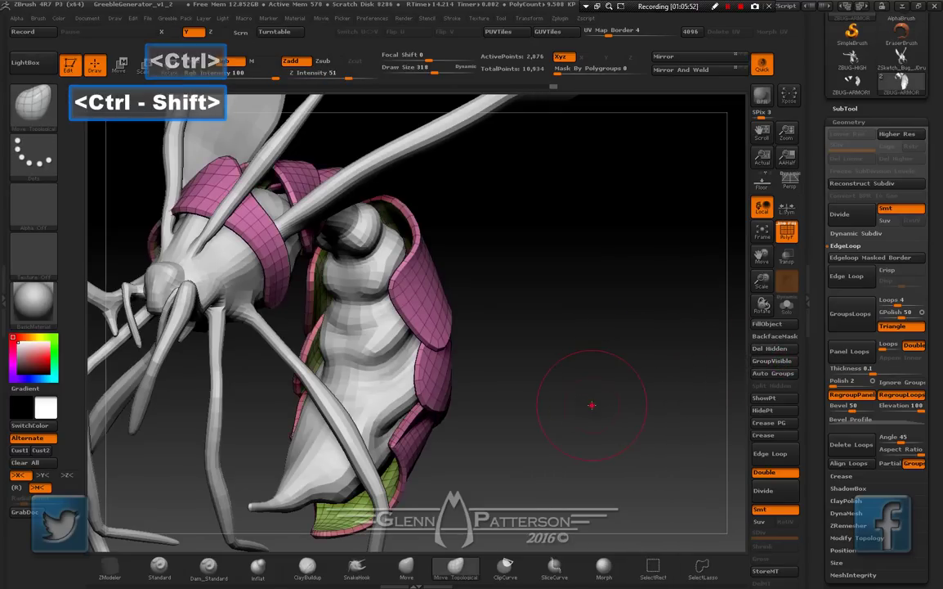
Unwrap the armor's UVs with UV Master in Solo mode and check the flattened layout before returning to the model
{"action": "left_click_drag", "start_coordinate": [592, 405], "coordinate": [746, 348]}
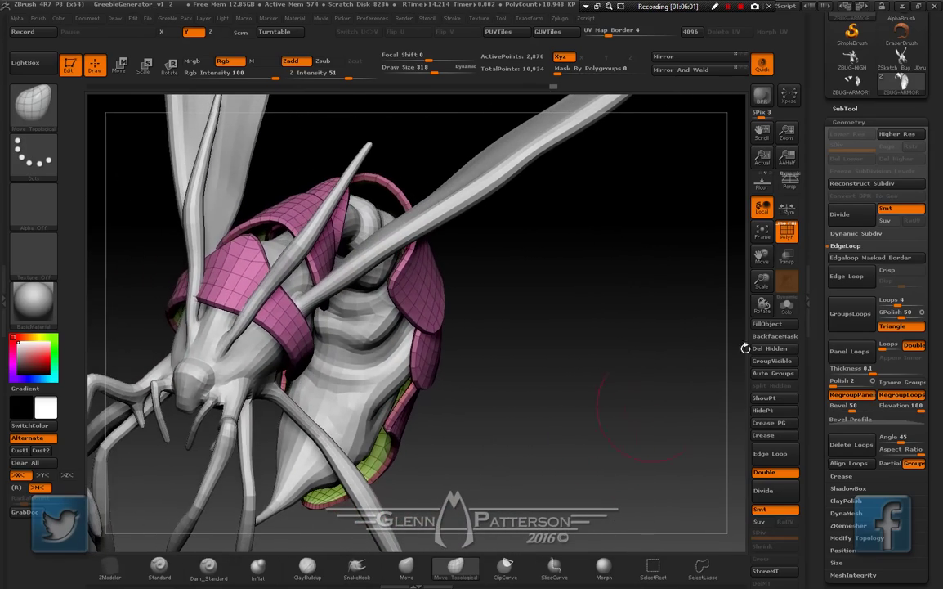
{"action": "left_click", "coordinate": [785, 307]}
{"action": "left_click_drag", "start_coordinate": [942, 343], "coordinate": [942, 144]}
{"action": "left_click", "coordinate": [851, 252]}
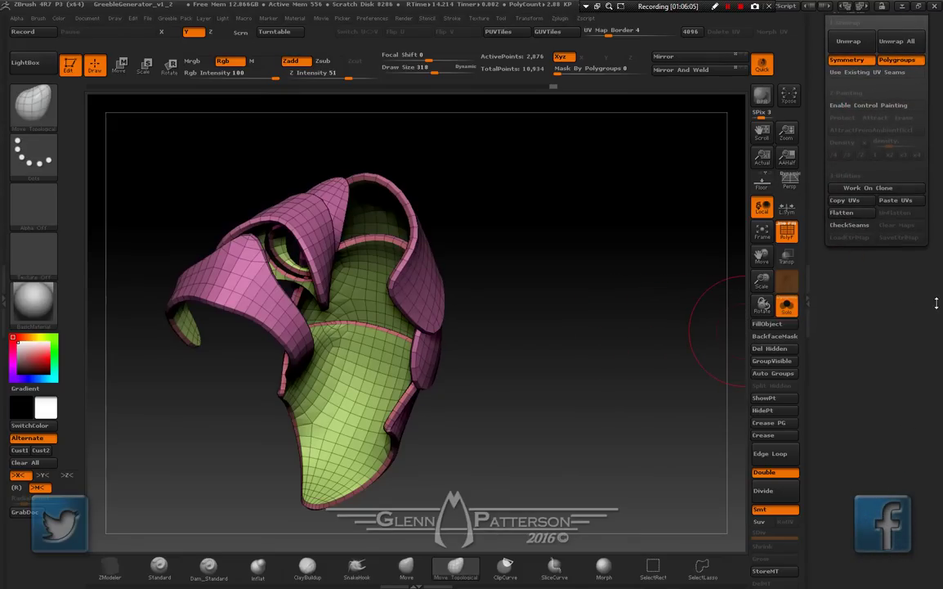
{"action": "left_click_drag", "start_coordinate": [902, 298], "coordinate": [903, 405]}
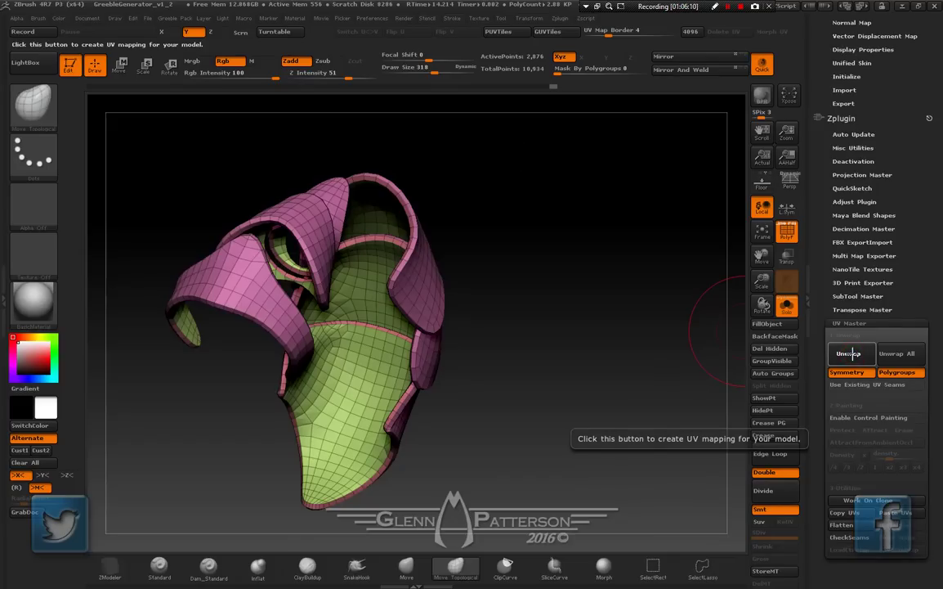
{"action": "left_click", "coordinate": [848, 353]}
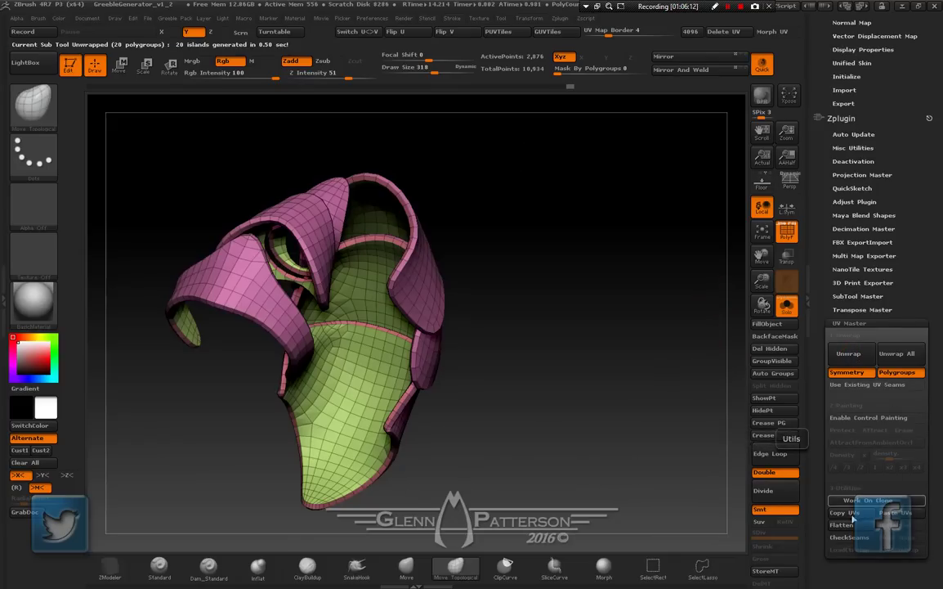
{"action": "left_click", "coordinate": [848, 525]}
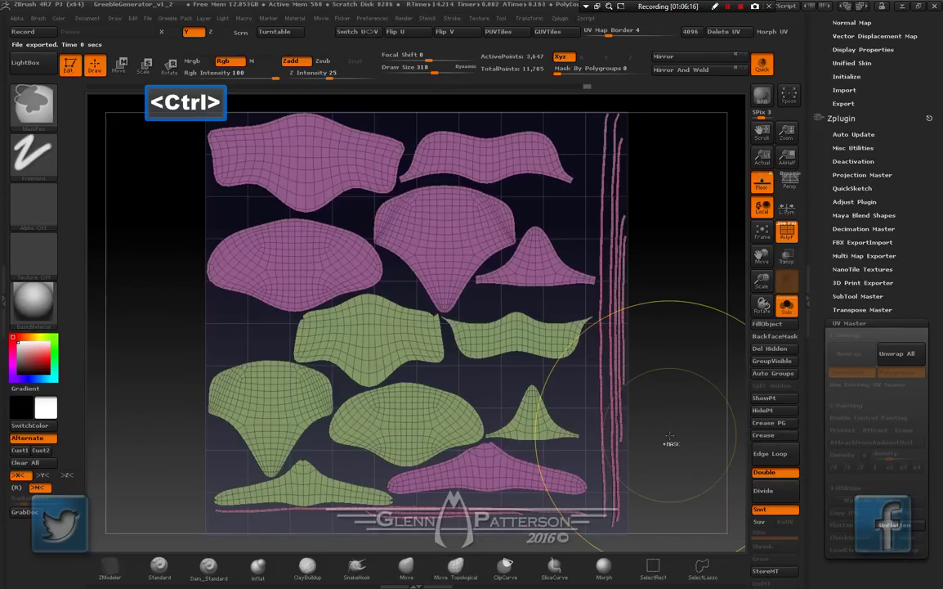
{"action": "key", "text": "ctrl+z"}
Combine the outer plate surfaces and their whole rims into one polygroup, leaving the inner faces separate
{"action": "left_click_drag", "start_coordinate": [663, 409], "coordinate": [650, 435]}
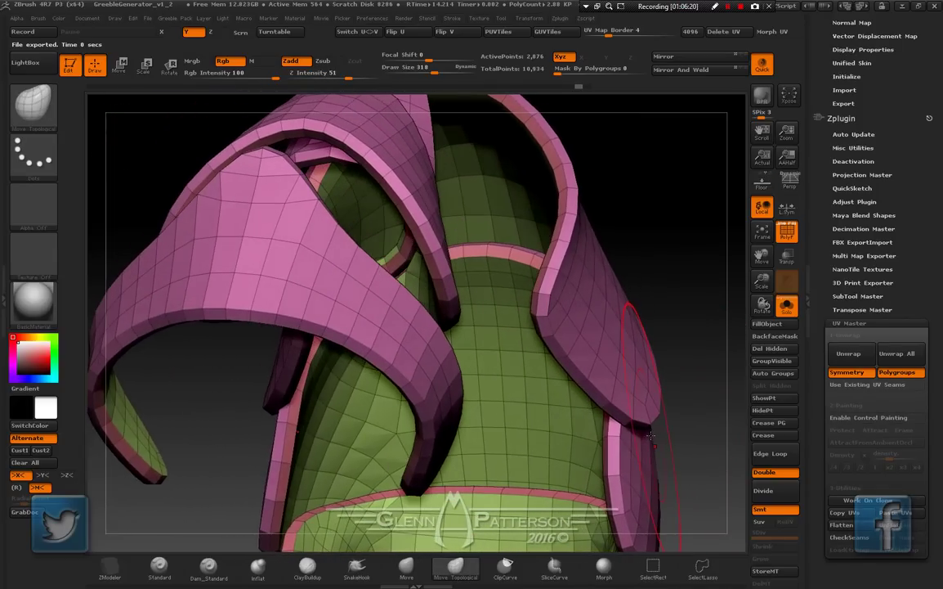
{"action": "left_click", "coordinate": [548, 267], "text": "ctrl+shift"}
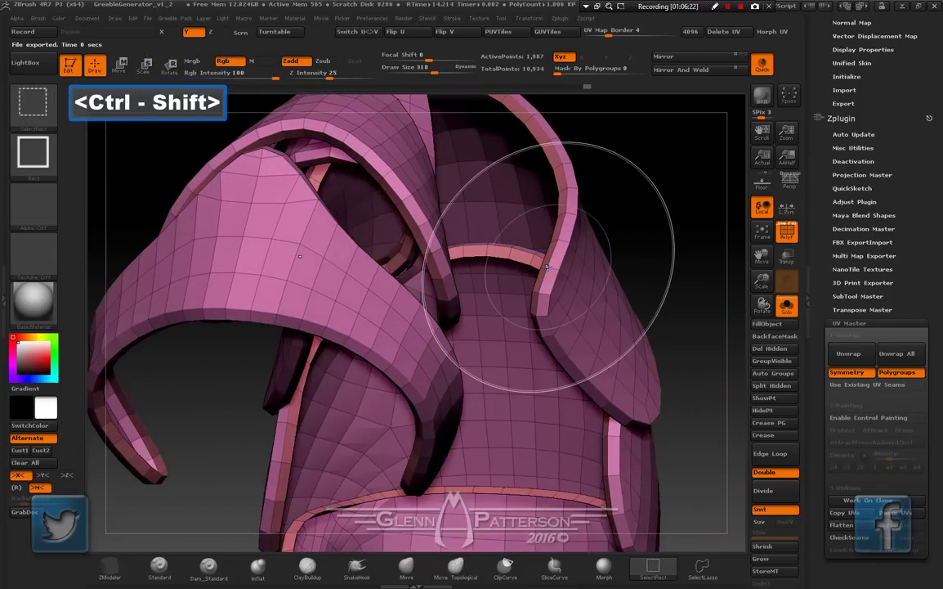
{"action": "left_click", "coordinate": [773, 362]}
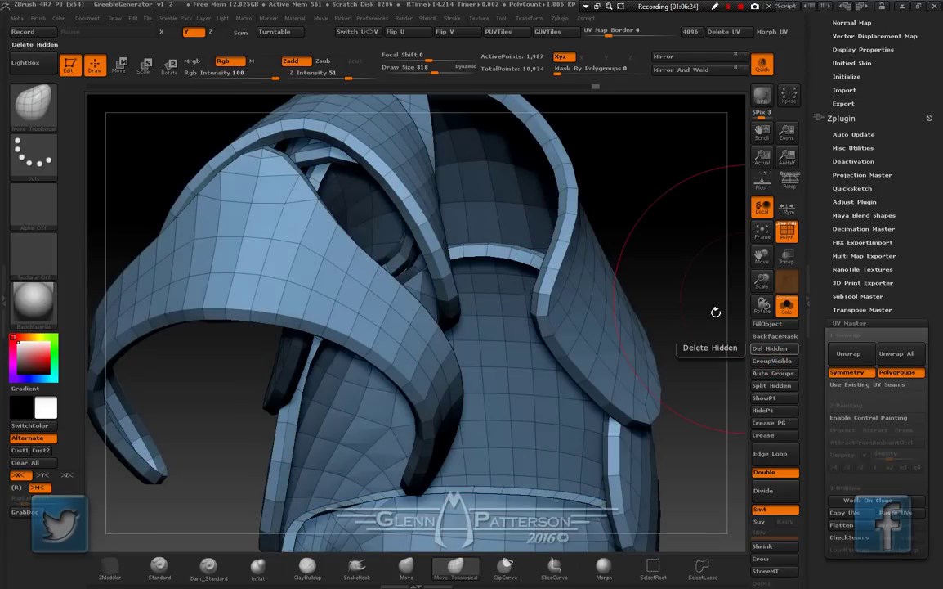
{"action": "left_click", "coordinate": [613, 261], "text": "ctrl+shift"}
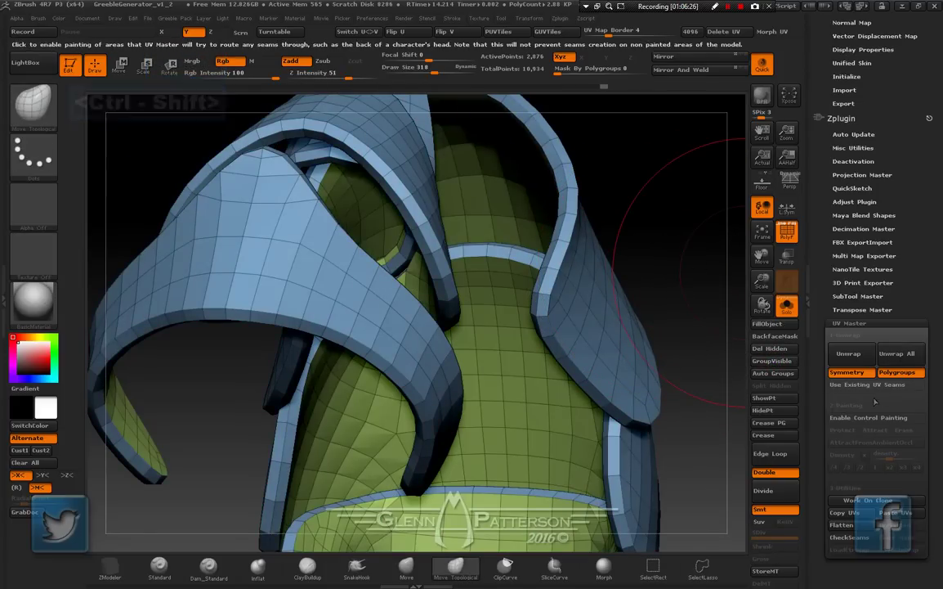
Unwrap the regrouped armor again with UV Master, inspect the flattened UV islands and unflatten the mesh
{"action": "left_click", "coordinate": [854, 354]}
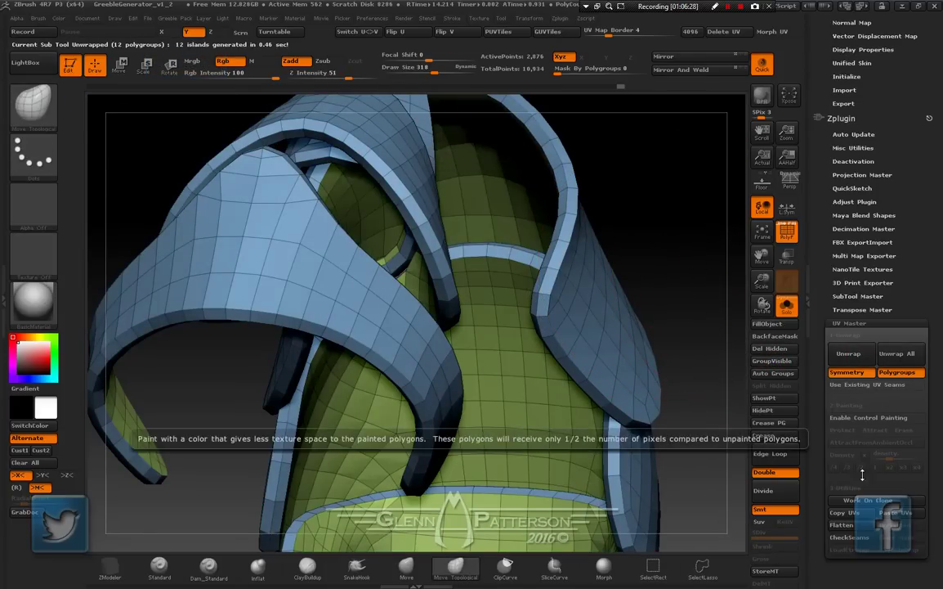
{"action": "left_click", "coordinate": [859, 527]}
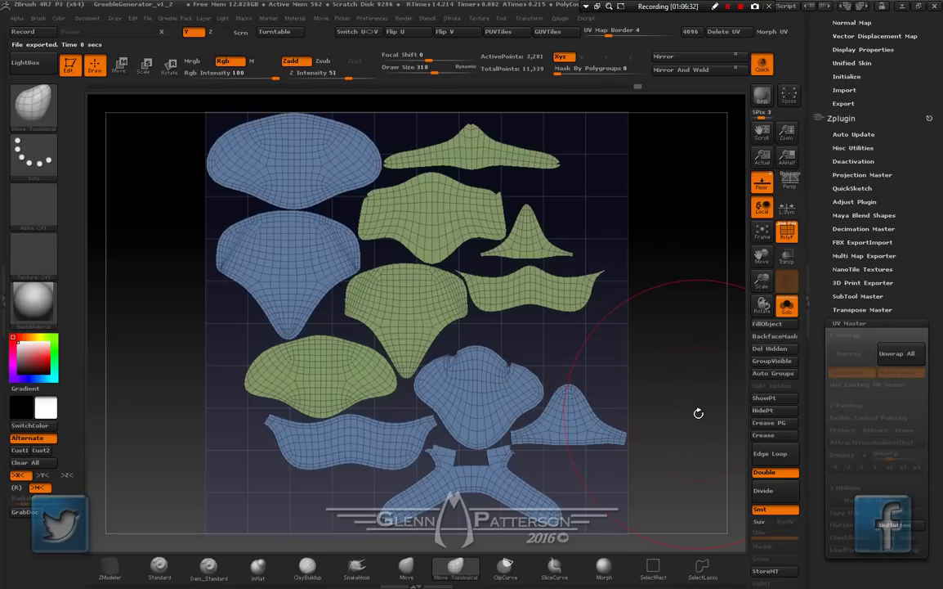
{"action": "key", "text": "ctrl"}
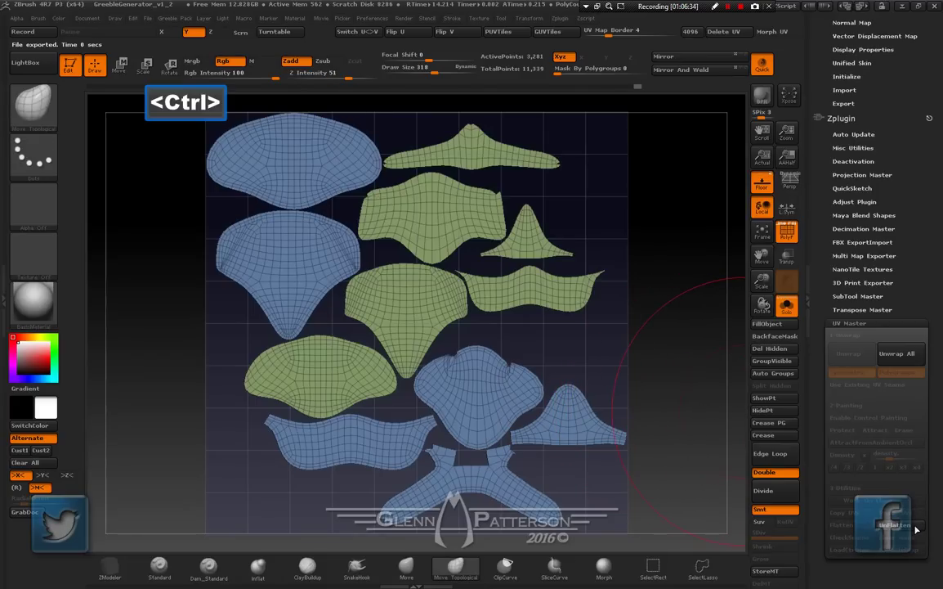
{"action": "left_click", "coordinate": [914, 528]}
Leave Solo mode and view the armor on the whole framed bug from the front
{"action": "left_click", "coordinate": [786, 308]}
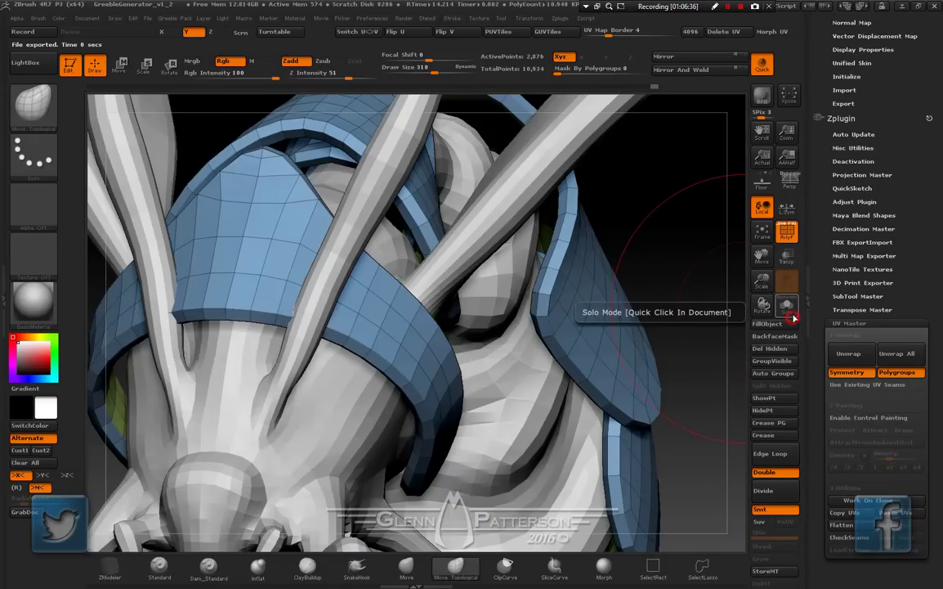
{"action": "left_click", "coordinate": [762, 233]}
{"action": "mouse_move", "coordinate": [623, 410]}
{"action": "left_mouse_down"}
{"action": "mouse_move", "coordinate": [542, 377]}
{"action": "mouse_move", "coordinate": [618, 416]}
{"action": "left_mouse_up"}
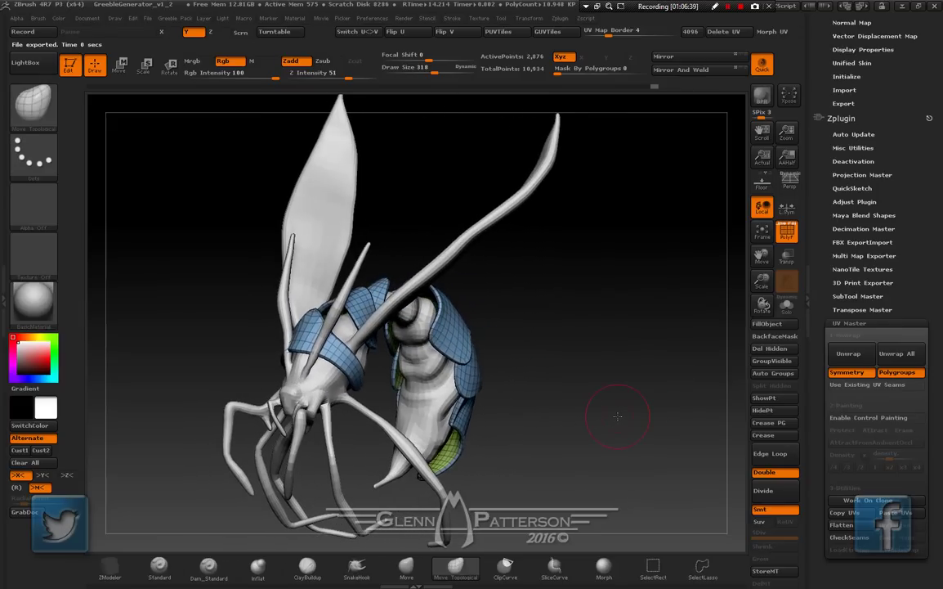
{"action": "left_click_drag", "start_coordinate": [617, 416], "coordinate": [599, 435]}
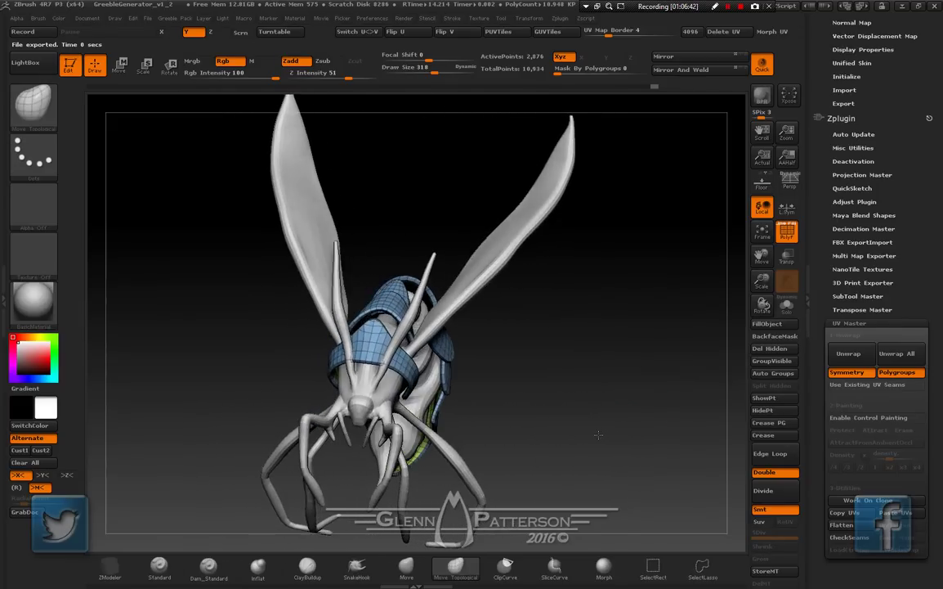
Pull the rear point of the front thorax plate back toward the next plate and adjust its front edge
{"action": "left_click_drag", "start_coordinate": [762, 280], "coordinate": [767, 365]}
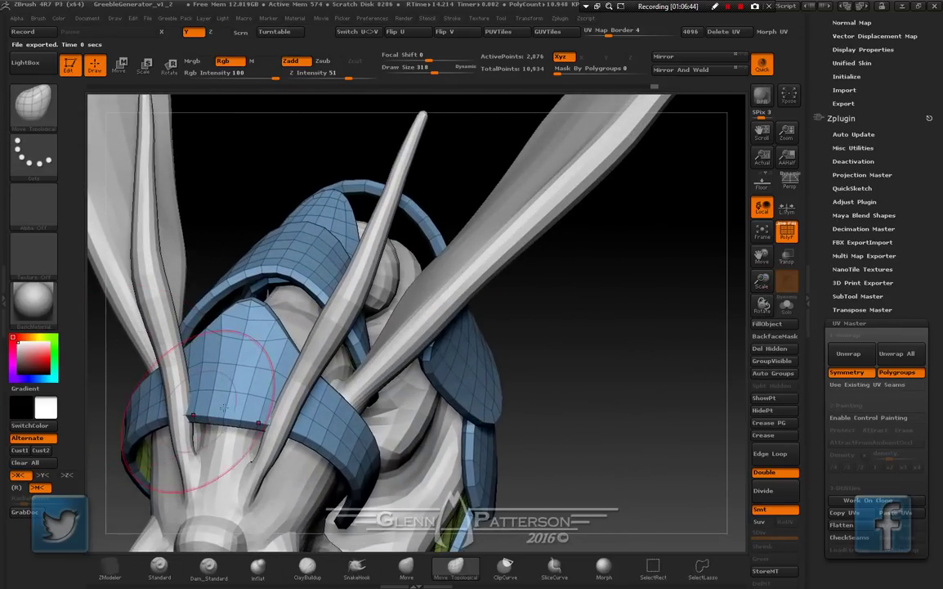
{"action": "left_click_drag", "start_coordinate": [248, 304], "coordinate": [260, 278]}
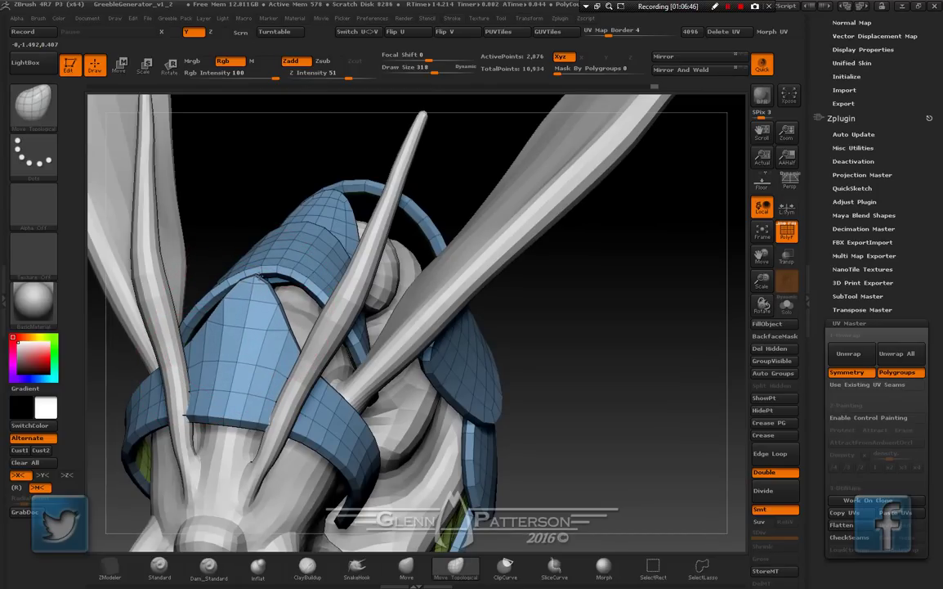
{"action": "right_click_drag", "start_coordinate": [245, 348], "coordinate": [212, 357]}
{"action": "left_click_drag", "start_coordinate": [208, 415], "coordinate": [208, 414]}
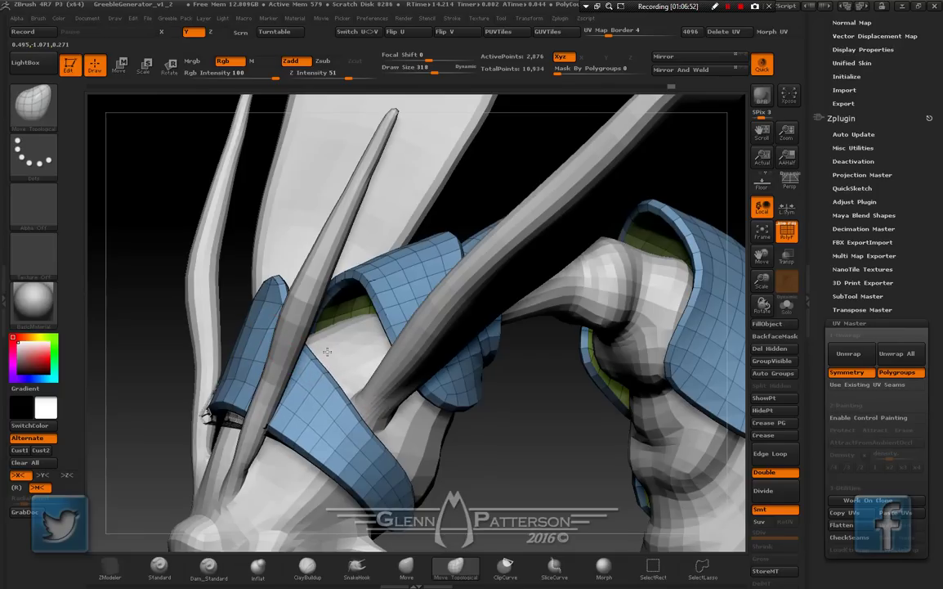
{"action": "right_click_drag", "start_coordinate": [342, 357], "coordinate": [416, 375]}
{"action": "right_click_drag", "start_coordinate": [363, 403], "coordinate": [546, 330]}
Delete every subtool except the armor and save the tool as ZBUG-ARMOR.ztl
{"action": "left_click_drag", "start_coordinate": [938, 249], "coordinate": [941, 442]}
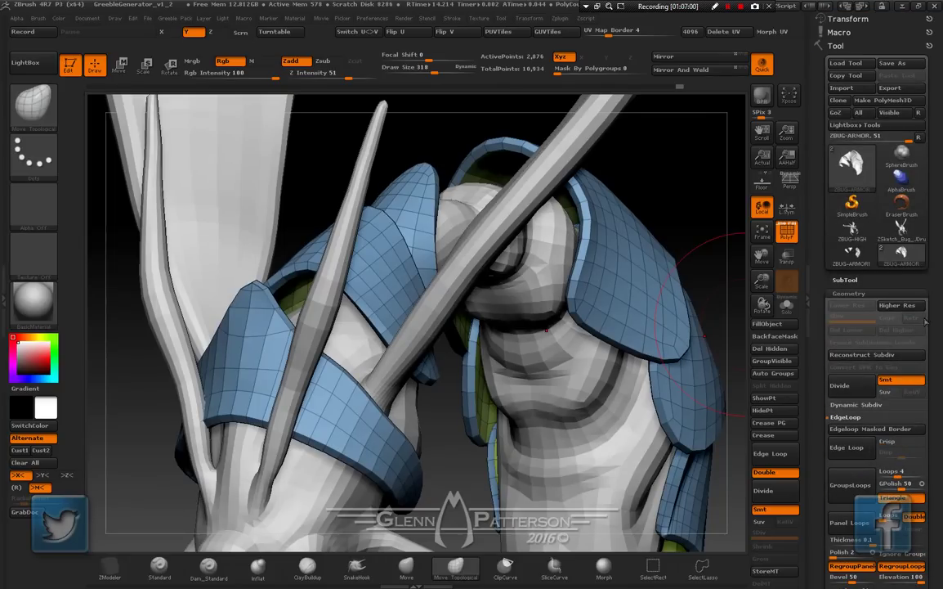
{"action": "left_click", "coordinate": [846, 279]}
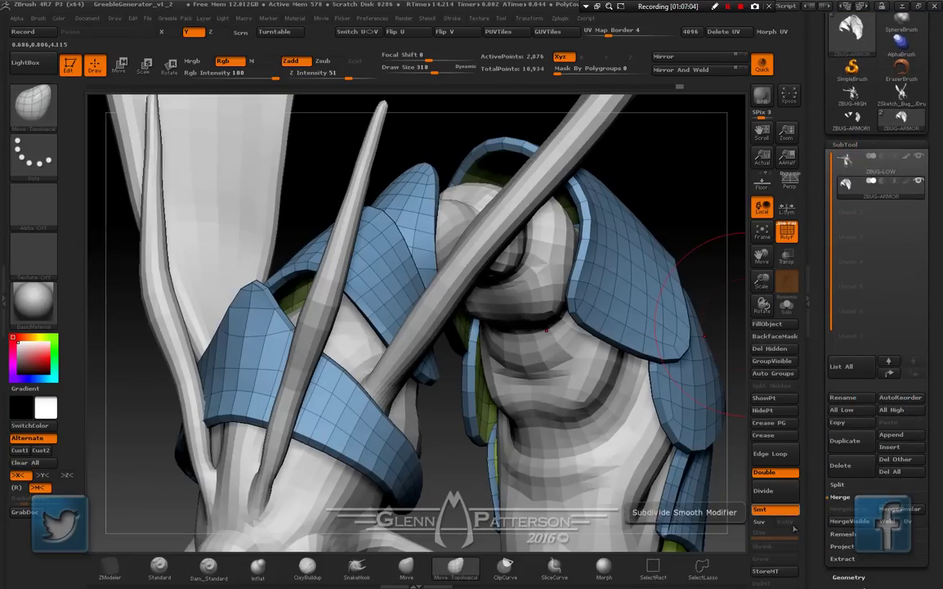
{"action": "left_click", "coordinate": [897, 463]}
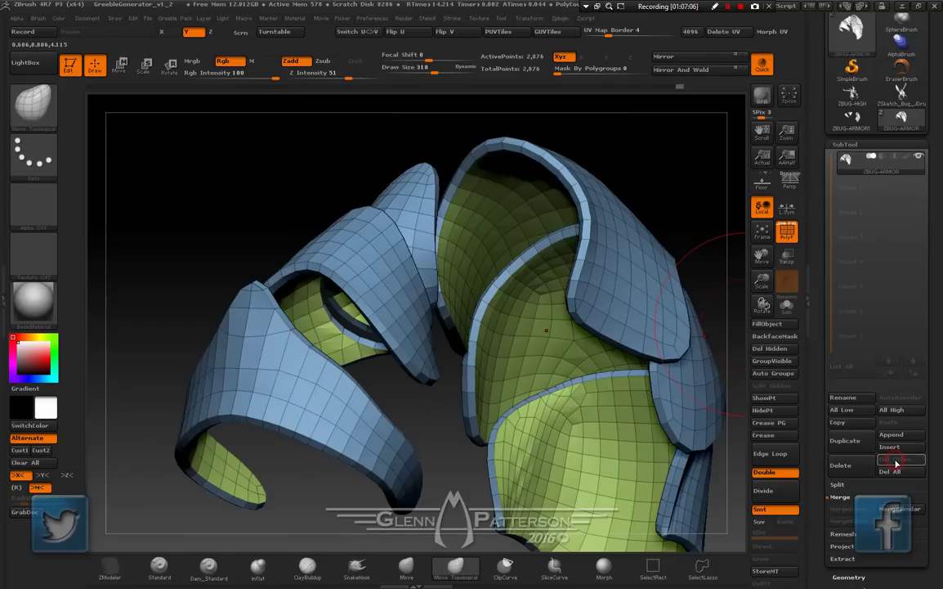
{"action": "left_click_drag", "start_coordinate": [941, 254], "coordinate": [941, 389]}
{"action": "left_click", "coordinate": [917, 64]}
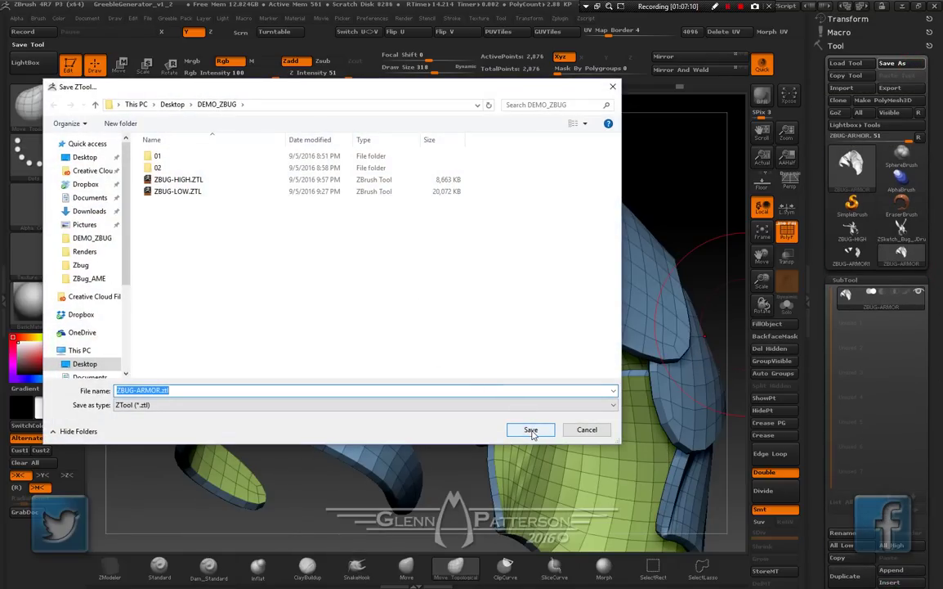
{"action": "left_click", "coordinate": [531, 430]}
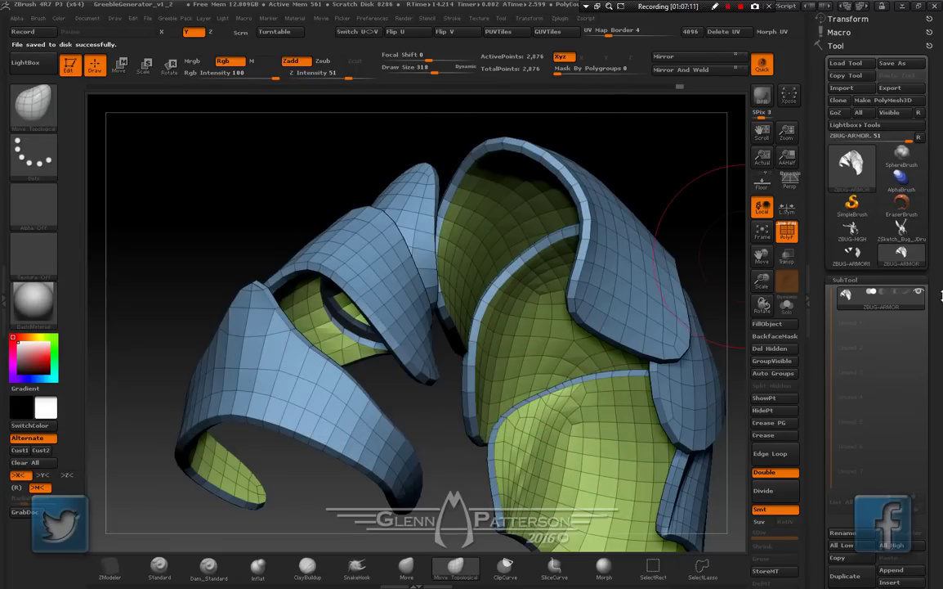
Switch to the ZBUG-HIGH tool, append ZBUG-ARMOR as a subtool and select the armor for editing
{"action": "mouse_move", "coordinate": [902, 231]}
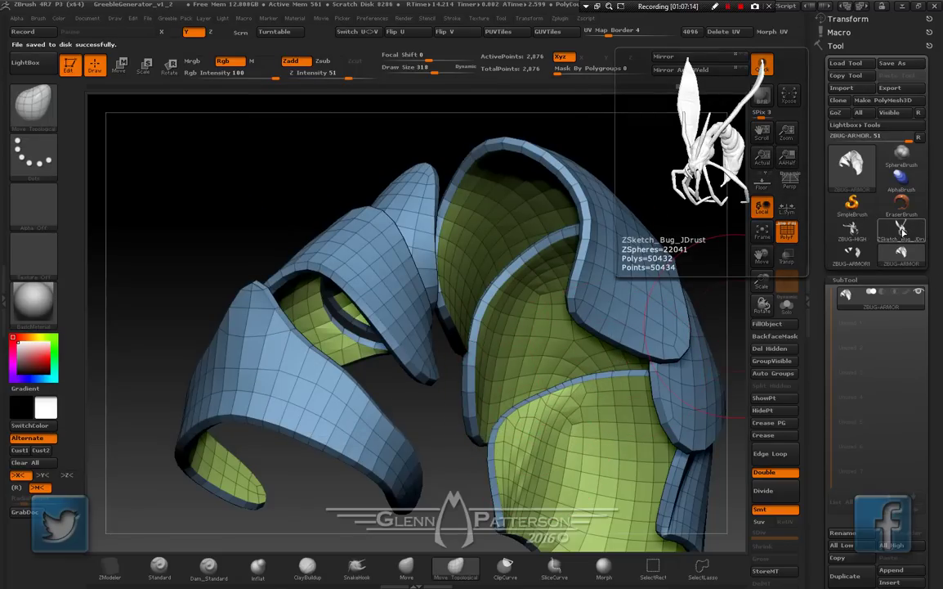
{"action": "left_click", "coordinate": [851, 233]}
{"action": "left_click_drag", "start_coordinate": [940, 386], "coordinate": [940, 308]}
{"action": "left_click", "coordinate": [903, 394]}
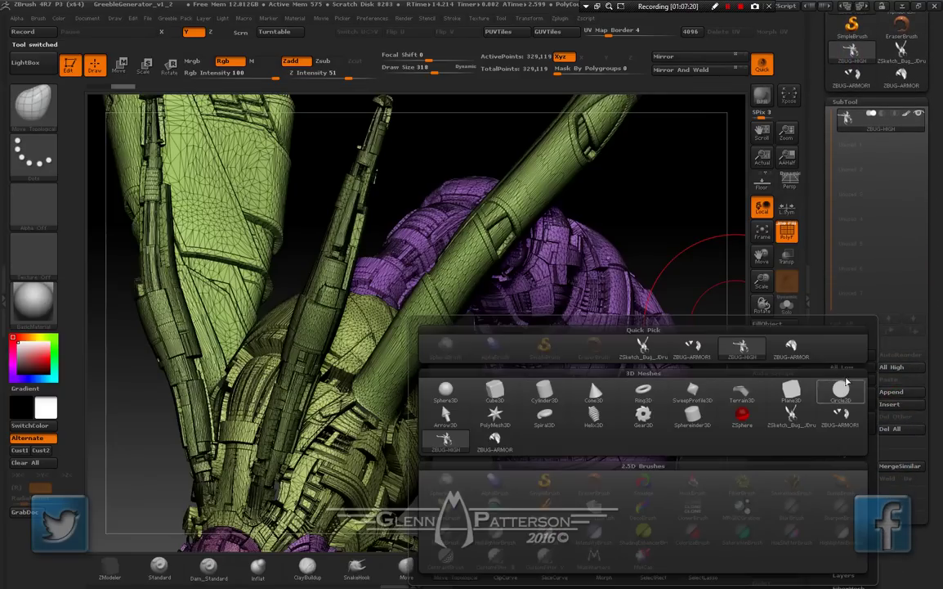
{"action": "left_click", "coordinate": [841, 415]}
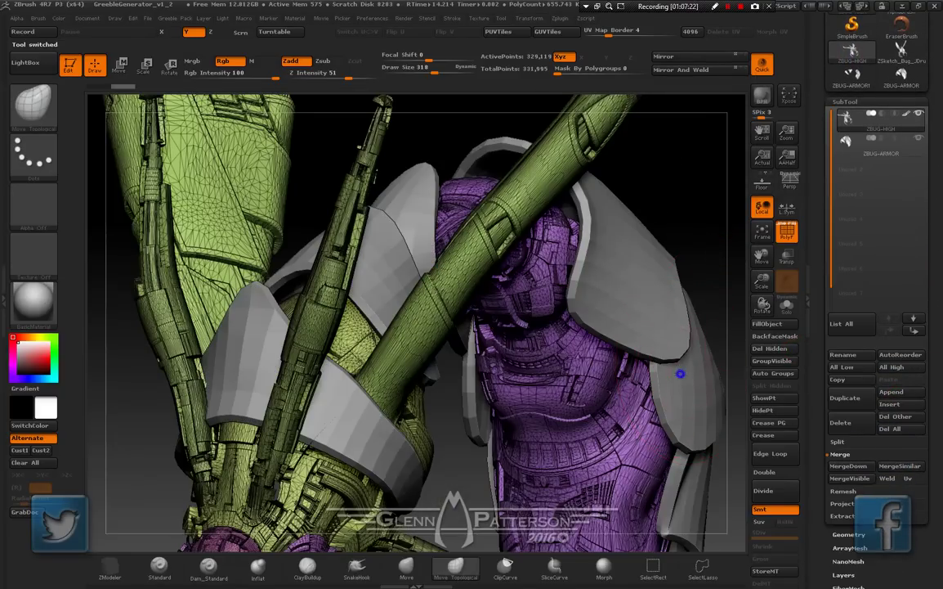
{"action": "right_click_drag", "start_coordinate": [681, 374], "coordinate": [688, 397]}
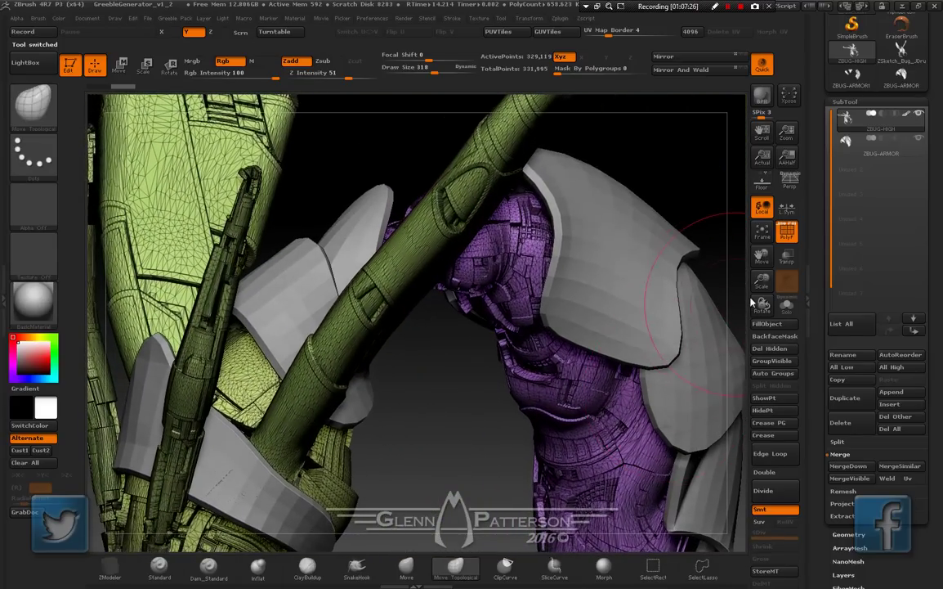
{"action": "left_click_drag", "start_coordinate": [763, 280], "coordinate": [770, 245]}
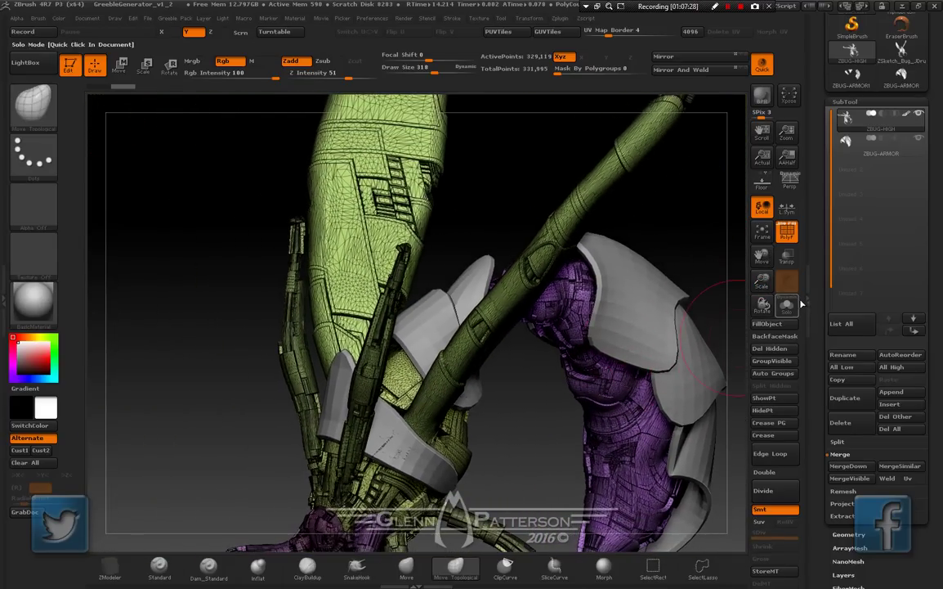
{"action": "left_click", "coordinate": [900, 149]}
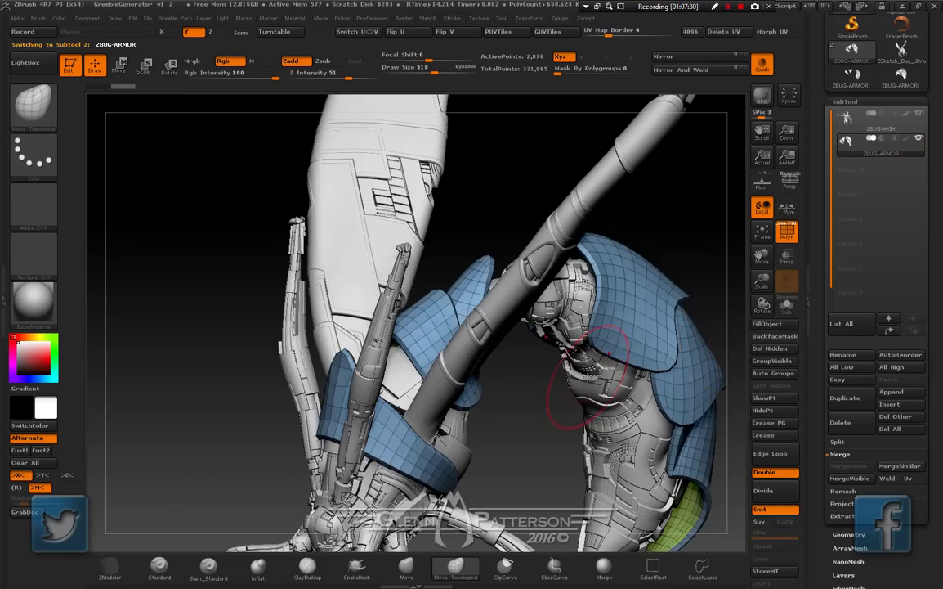
Enlarge the Move Topological brush to draw size 597 and reshape the thorax plates to fit around the detailed body
{"action": "left_click_drag", "start_coordinate": [572, 393], "coordinate": [676, 415]}
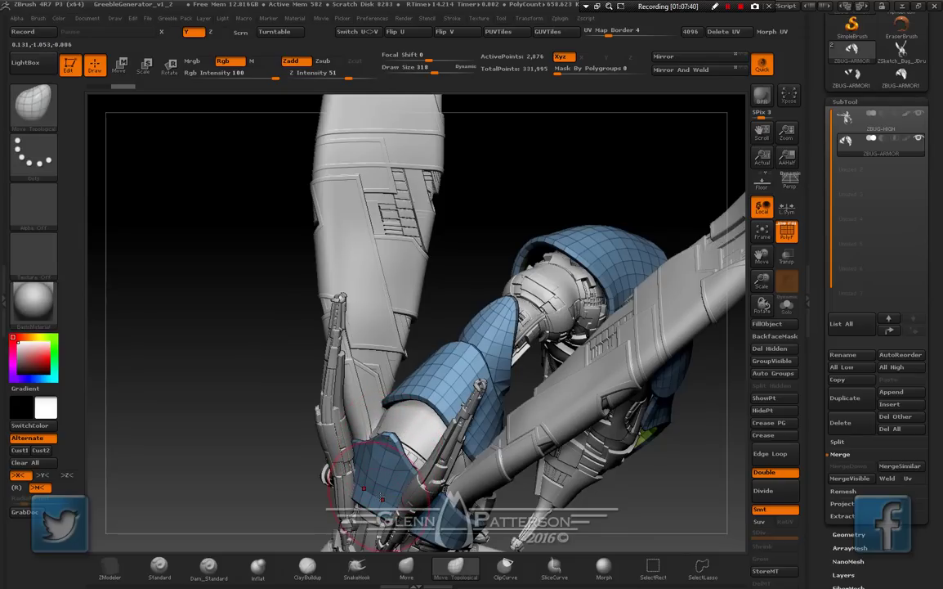
{"action": "key", "text": "space"}
{"action": "left_click_drag", "start_coordinate": [387, 407], "coordinate": [410, 407]}
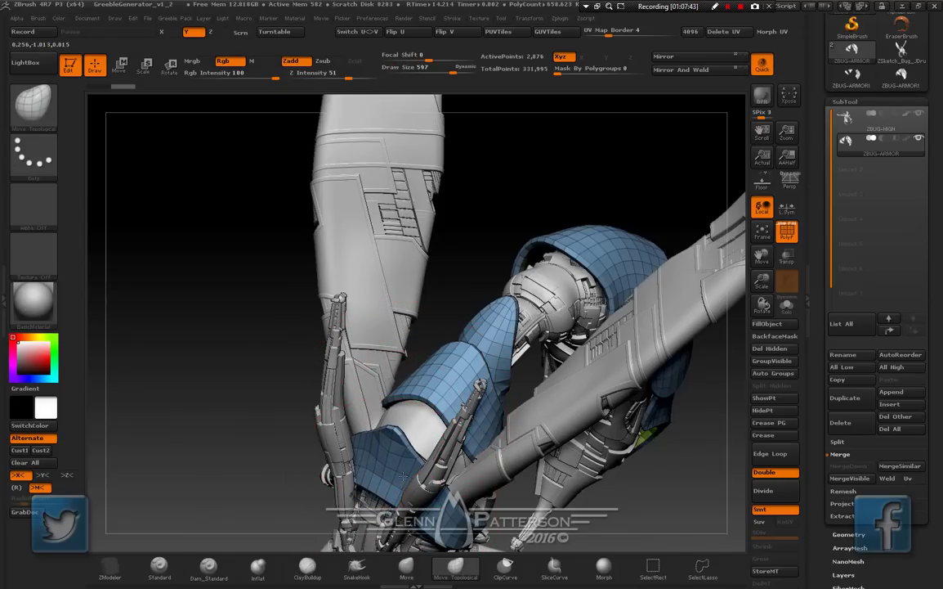
{"action": "mouse_move", "coordinate": [413, 457]}
{"action": "right_mouse_down"}
{"action": "mouse_move", "coordinate": [373, 435]}
{"action": "mouse_move", "coordinate": [394, 433]}
{"action": "right_mouse_up"}
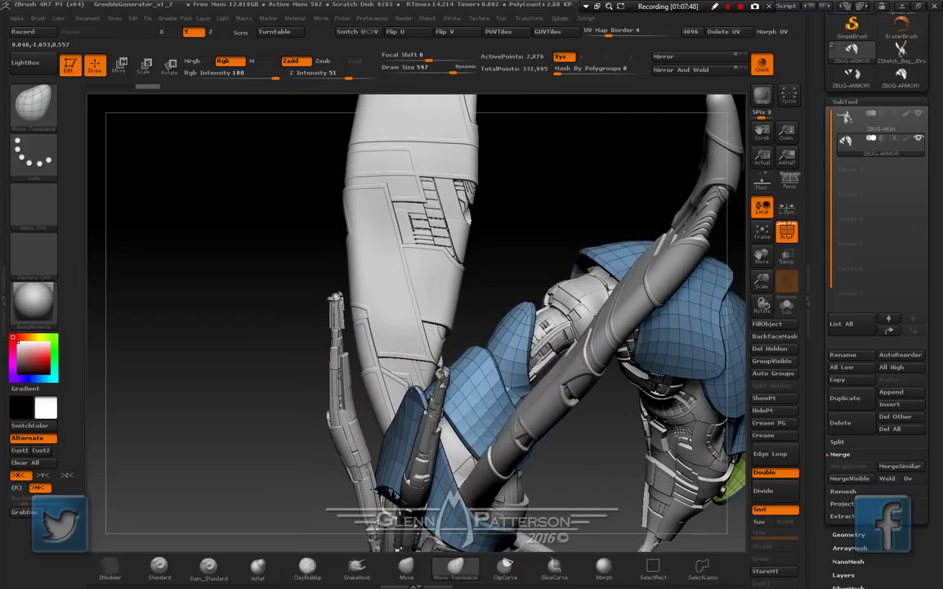
{"action": "left_click_drag", "start_coordinate": [395, 423], "coordinate": [513, 369]}
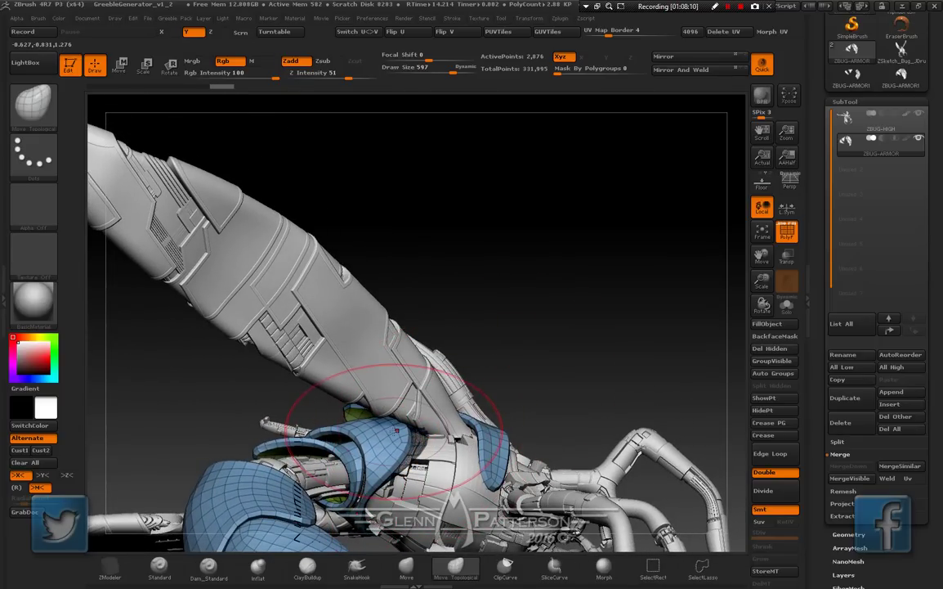
{"action": "left_click_drag", "start_coordinate": [396, 430], "coordinate": [450, 551]}
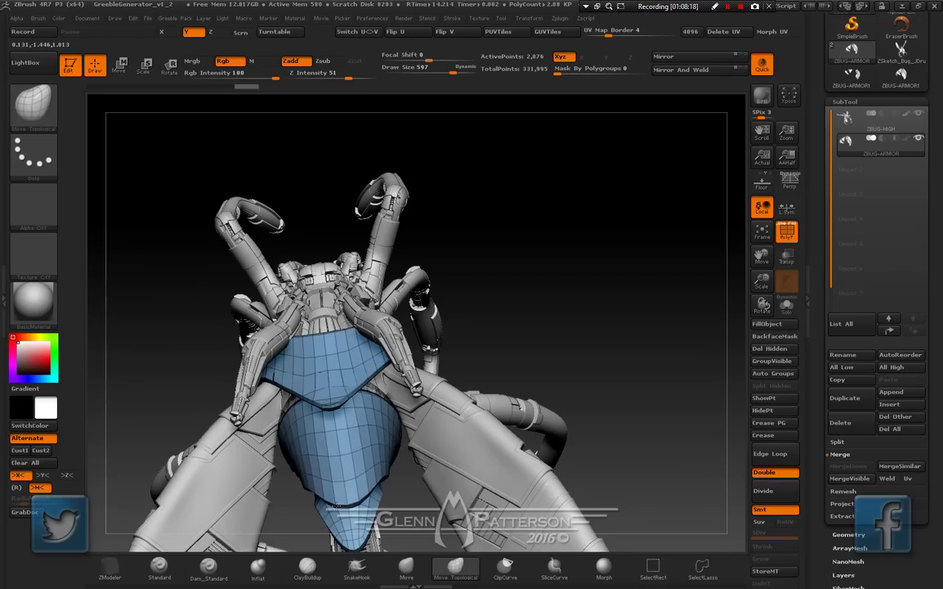
{"action": "left_click_drag", "start_coordinate": [346, 488], "coordinate": [167, 478]}
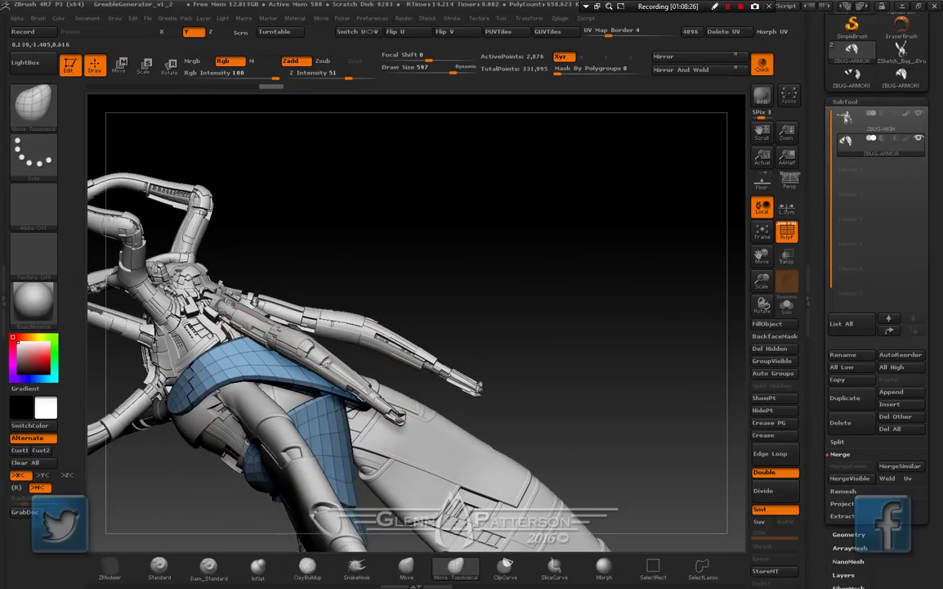
{"action": "mouse_move", "coordinate": [167, 478]}
{"action": "left_mouse_down"}
{"action": "mouse_move", "coordinate": [329, 403]}
{"action": "mouse_move", "coordinate": [415, 464]}
{"action": "mouse_move", "coordinate": [434, 464]}
{"action": "mouse_move", "coordinate": [347, 400]}
{"action": "mouse_move", "coordinate": [319, 448]}
{"action": "left_mouse_up"}
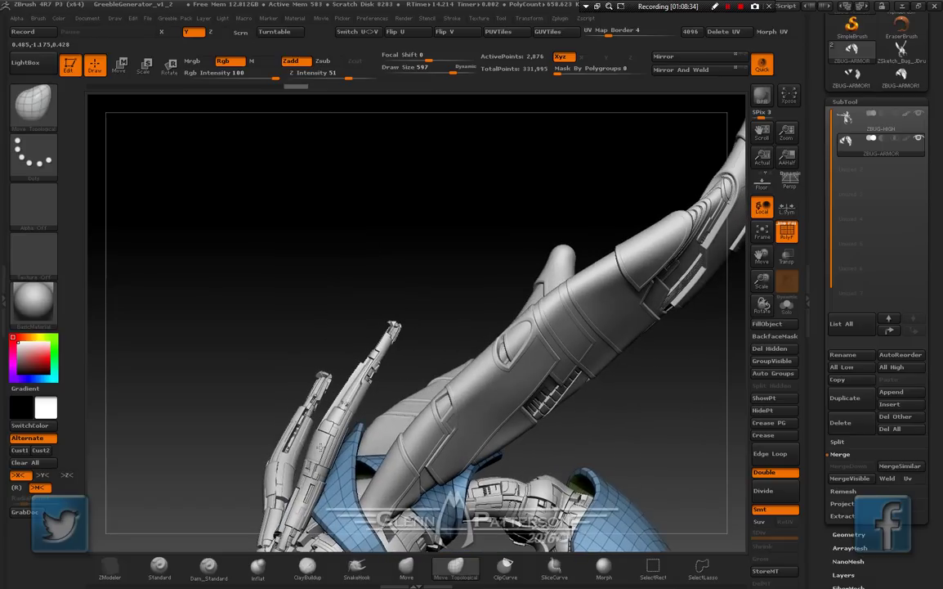
Frame the armor, check its fit on the detailed bug from several sides, and mirror and weld the armor
{"action": "left_click", "coordinate": [762, 231]}
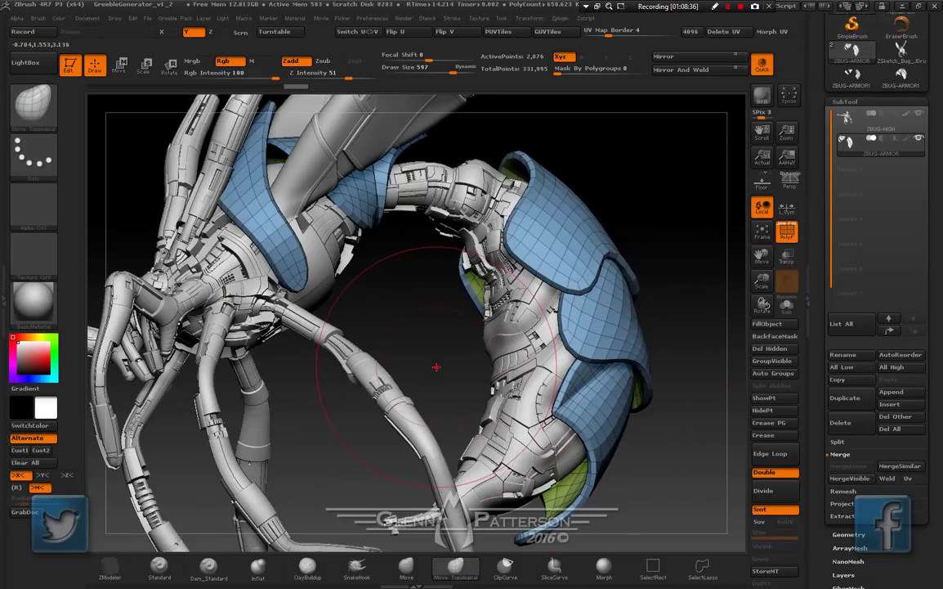
{"action": "left_click_drag", "start_coordinate": [437, 367], "coordinate": [560, 536]}
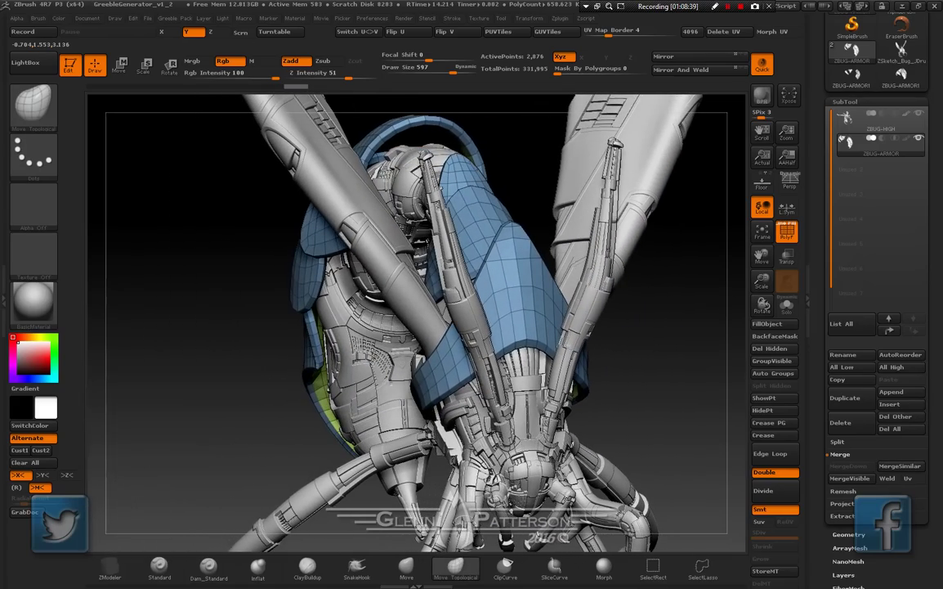
{"action": "left_click_drag", "start_coordinate": [400, 404], "coordinate": [463, 419]}
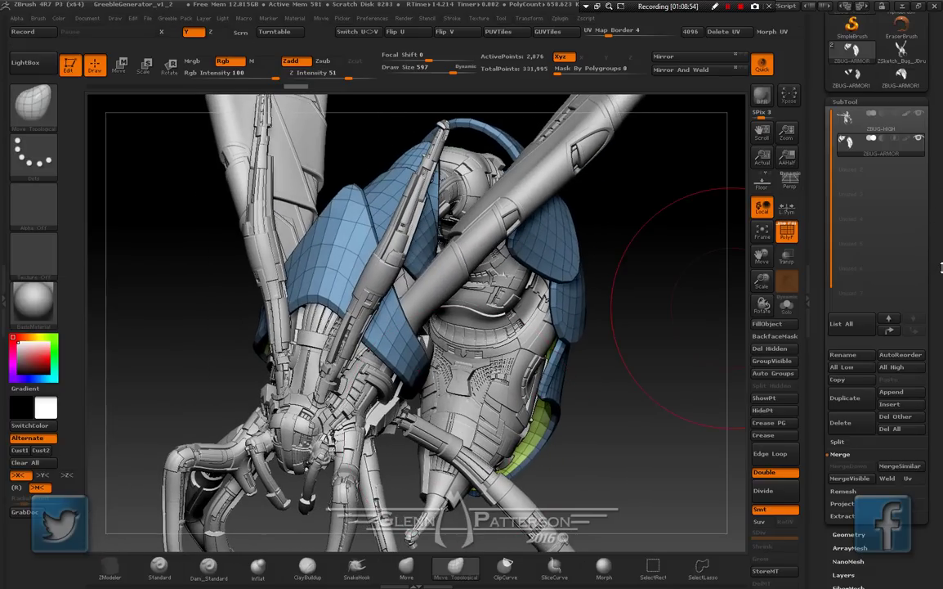
{"action": "left_click_drag", "start_coordinate": [670, 336], "coordinate": [600, 319]}
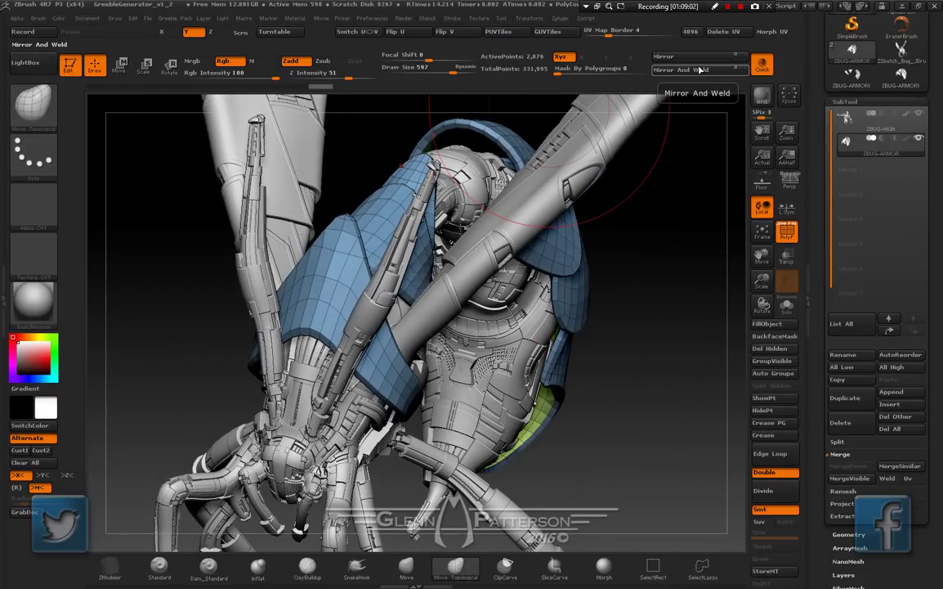
{"action": "left_click", "coordinate": [695, 69]}
{"action": "left_click_drag", "start_coordinate": [651, 354], "coordinate": [679, 267]}
Add surface noise to the armor and paste the copied UV-based panel alpha settings into NoiseMaker
{"action": "left_click_drag", "start_coordinate": [941, 206], "coordinate": [941, 318]}
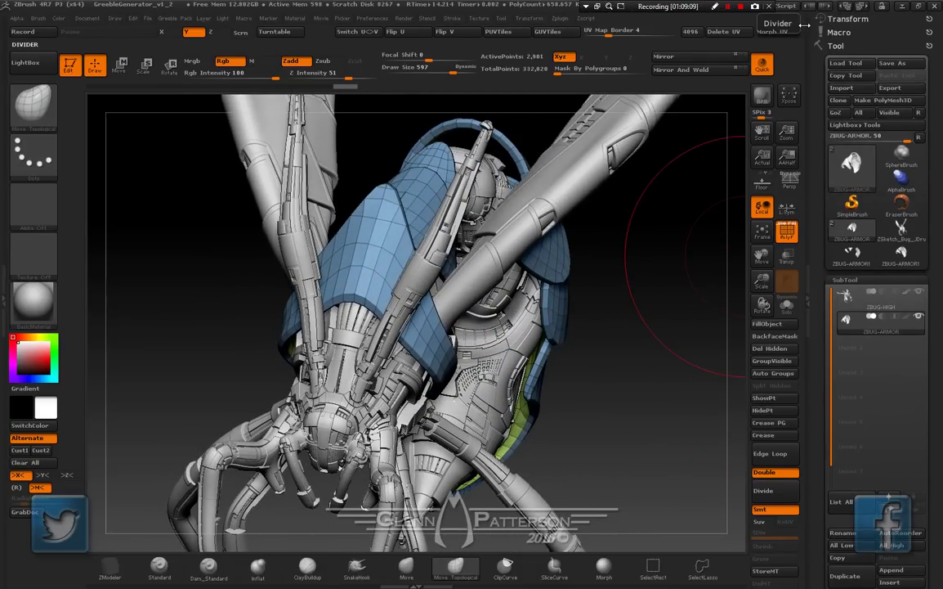
{"action": "left_click_drag", "start_coordinate": [941, 292], "coordinate": [942, 169]}
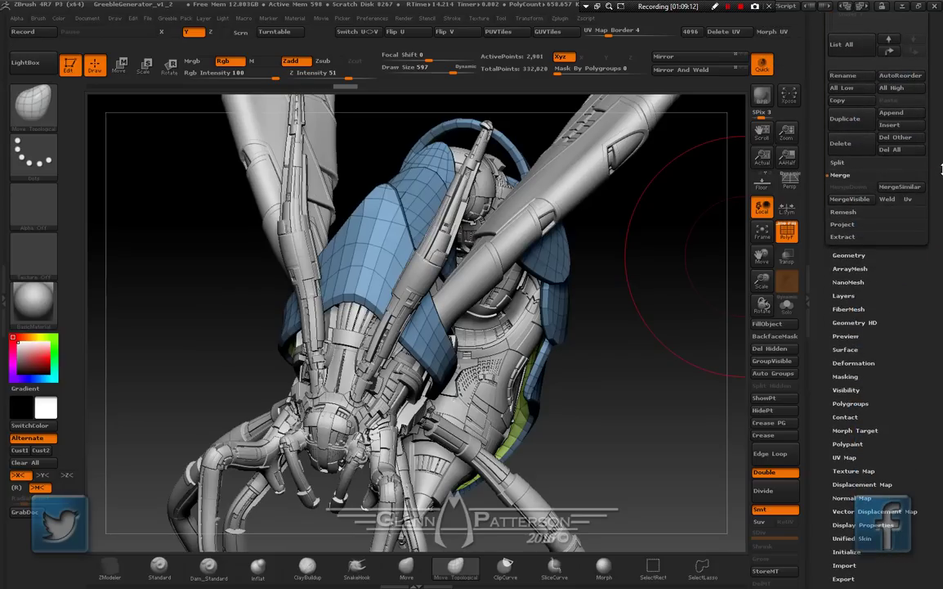
{"action": "left_click", "coordinate": [841, 349]}
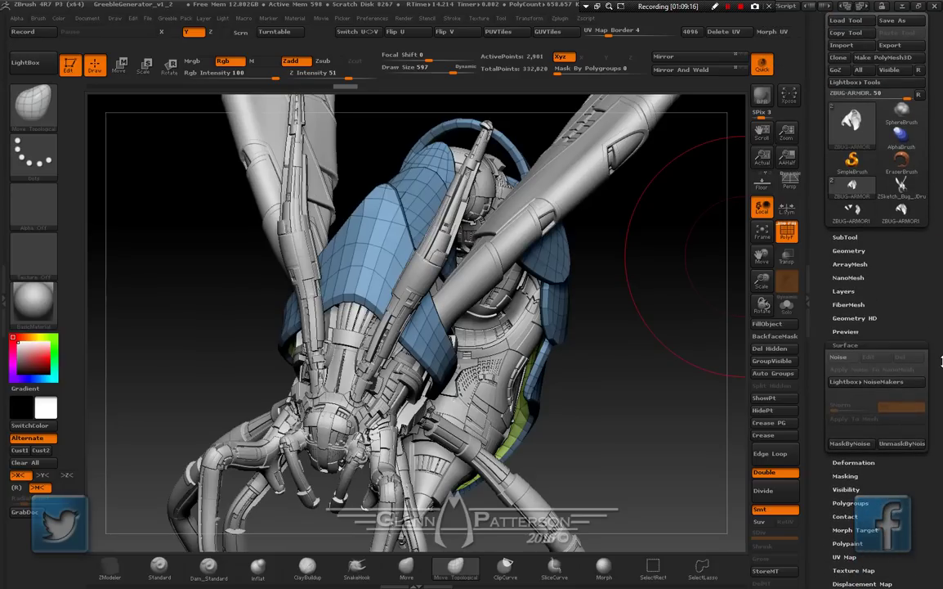
{"action": "left_click", "coordinate": [838, 360]}
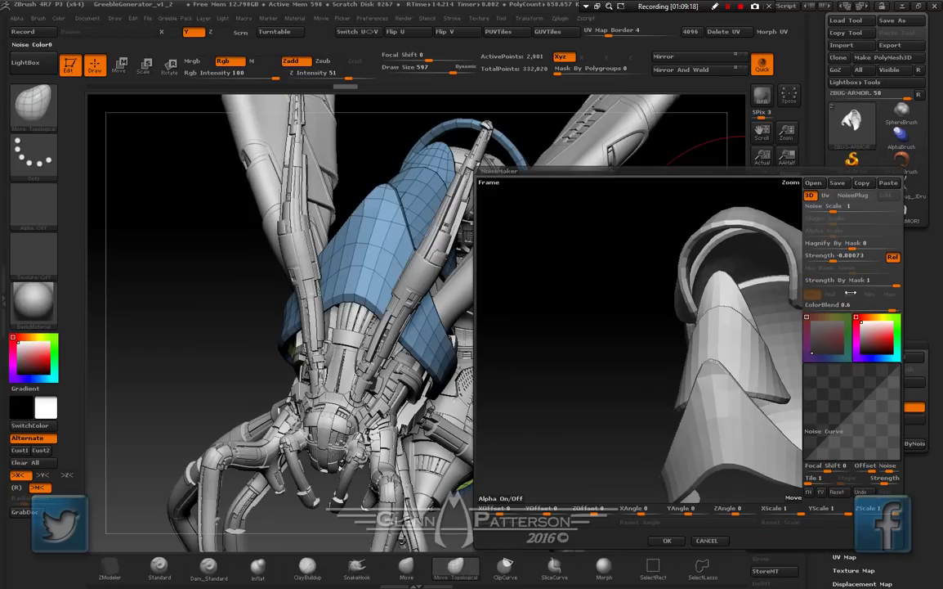
{"action": "left_click", "coordinate": [889, 183]}
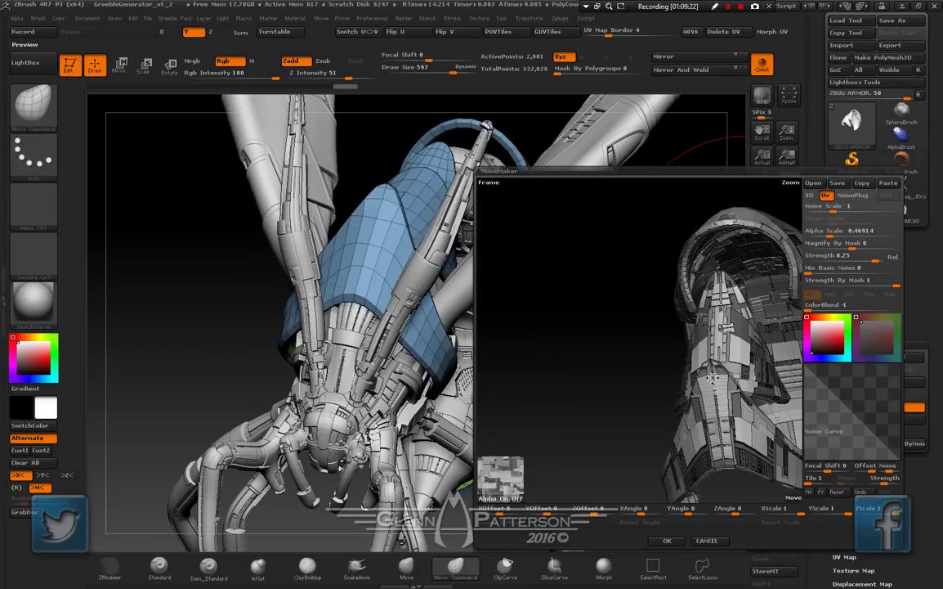
Set the noise alpha scale to 1.93177 while checking the panel pattern on the plates, and accept the noise
{"action": "left_click_drag", "start_coordinate": [713, 446], "coordinate": [752, 293]}
{"action": "left_click_drag", "start_coordinate": [829, 232], "coordinate": [837, 232]}
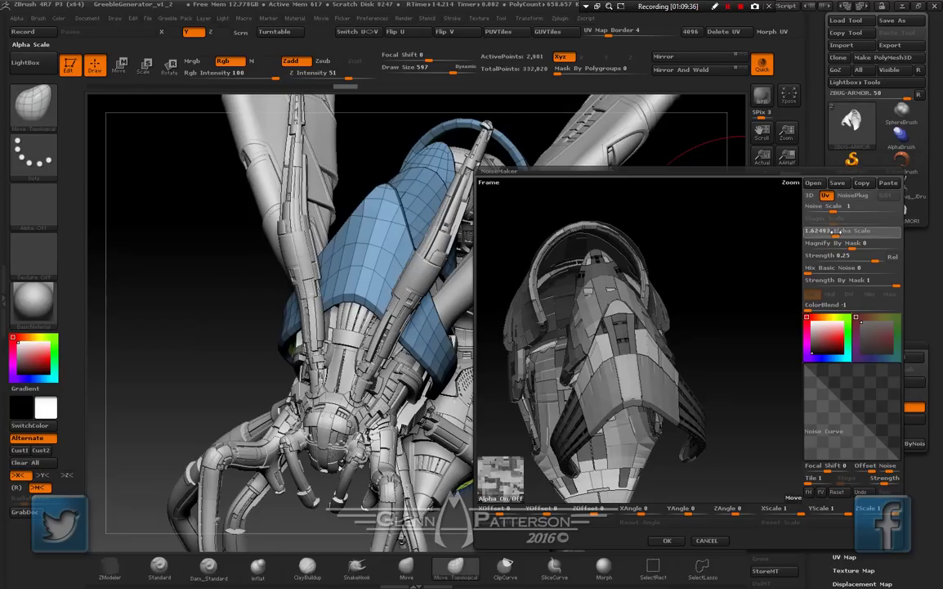
{"action": "left_click_drag", "start_coordinate": [769, 294], "coordinate": [747, 330]}
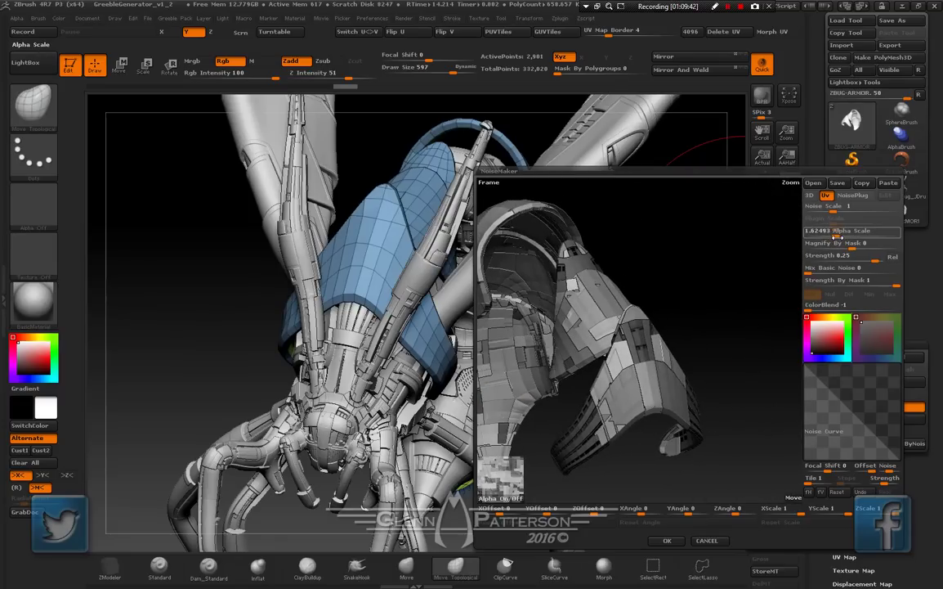
{"action": "left_click_drag", "start_coordinate": [838, 236], "coordinate": [834, 235]}
{"action": "mouse_move", "coordinate": [741, 284]}
{"action": "left_mouse_down"}
{"action": "mouse_move", "coordinate": [735, 307]}
{"action": "mouse_move", "coordinate": [706, 305]}
{"action": "mouse_move", "coordinate": [740, 296]}
{"action": "left_mouse_up"}
{"action": "left_click_drag", "start_coordinate": [830, 235], "coordinate": [873, 228]}
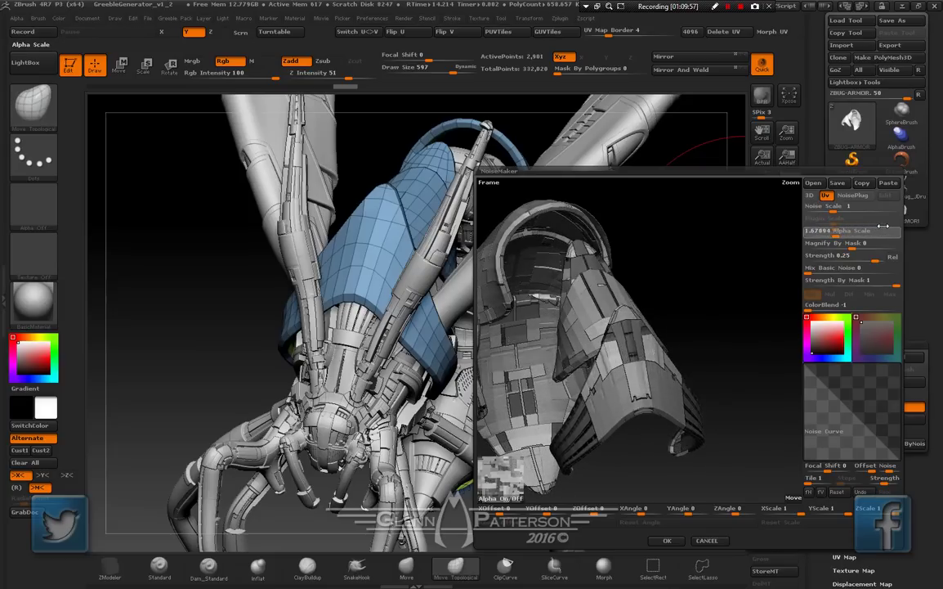
{"action": "left_click_drag", "start_coordinate": [916, 237], "coordinate": [901, 244]}
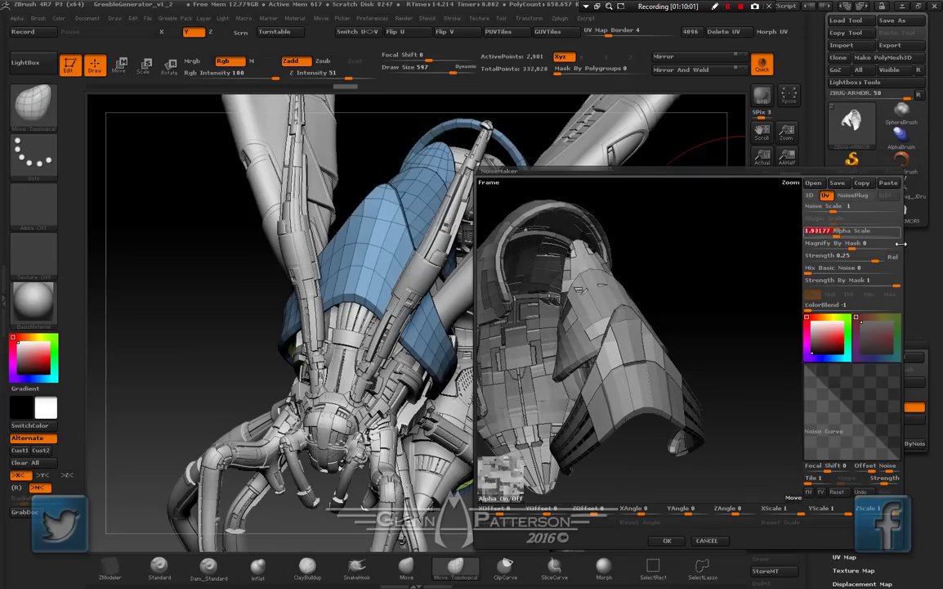
{"action": "left_click", "coordinate": [668, 541]}
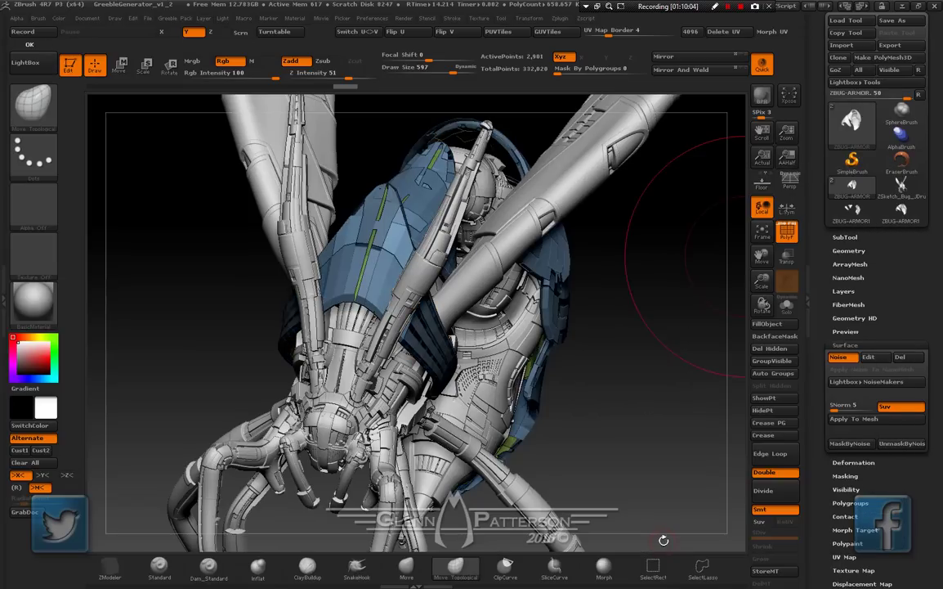
Hide the polyframe, turn on Dynamic Subdiv for the armor, and render a BPR preview of the noise panels
{"action": "left_click", "coordinate": [785, 235]}
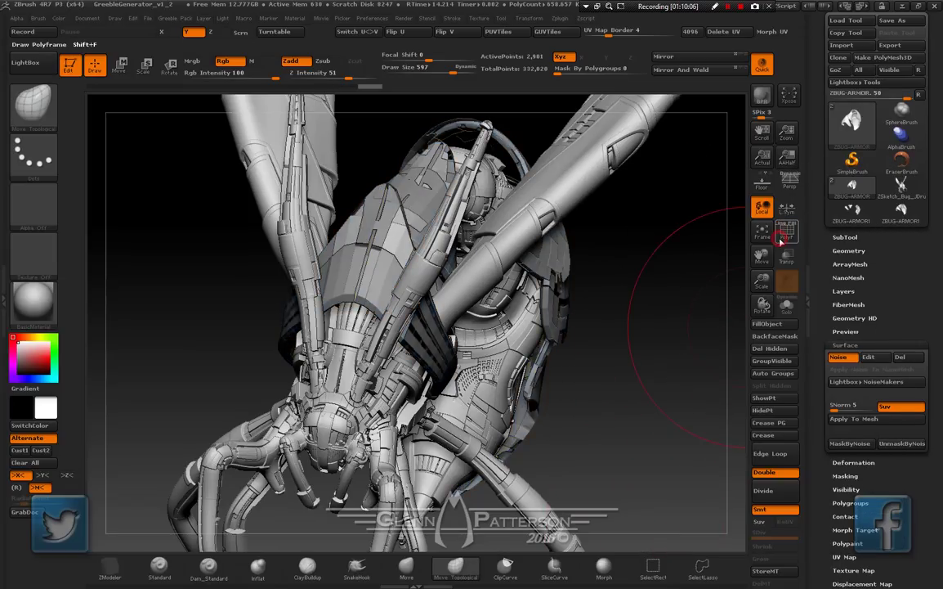
{"action": "scroll", "coordinate": [842, 262], "scroll_direction": "up", "scroll_amount": 1}
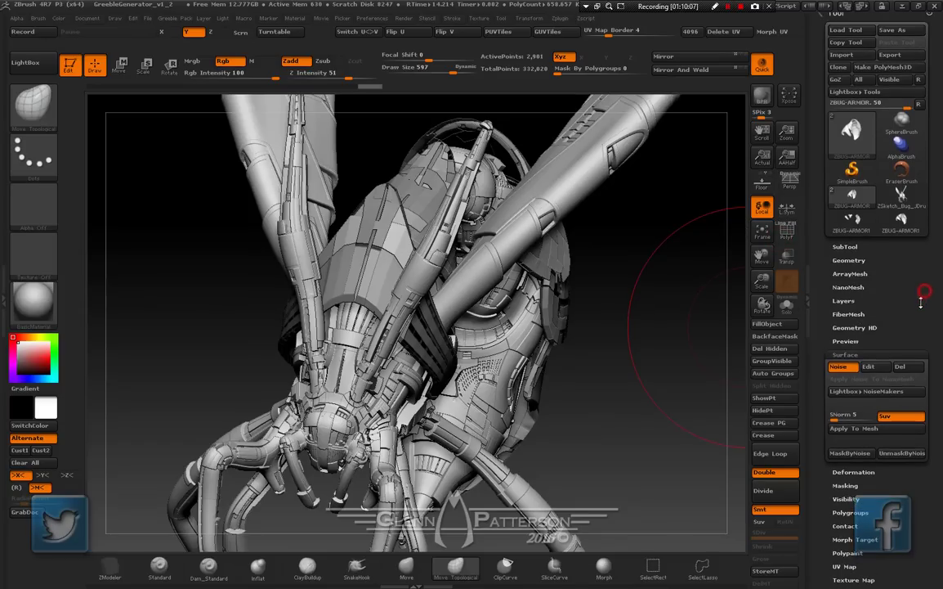
{"action": "left_click", "coordinate": [847, 269]}
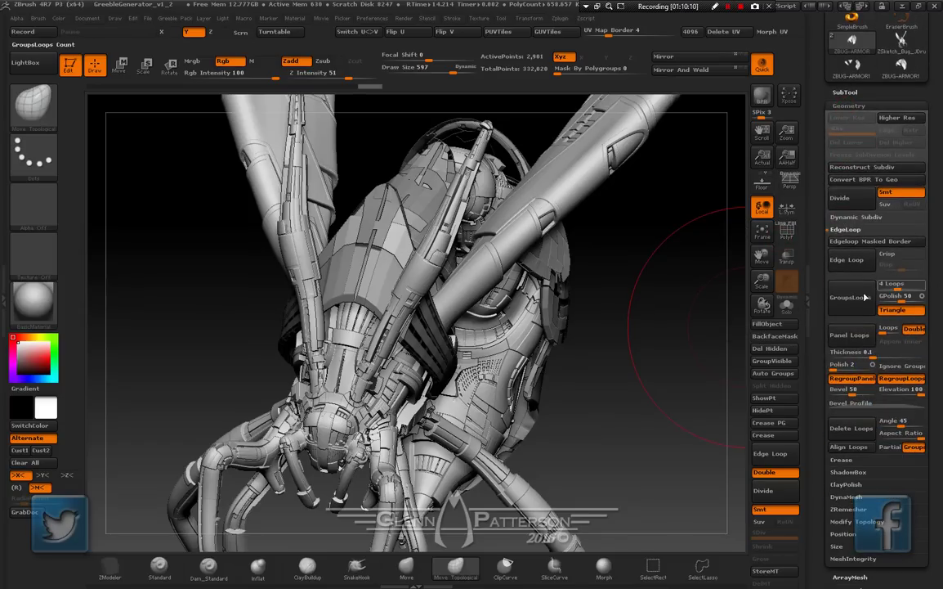
{"action": "left_click", "coordinate": [857, 222]}
{"action": "left_click", "coordinate": [849, 230]}
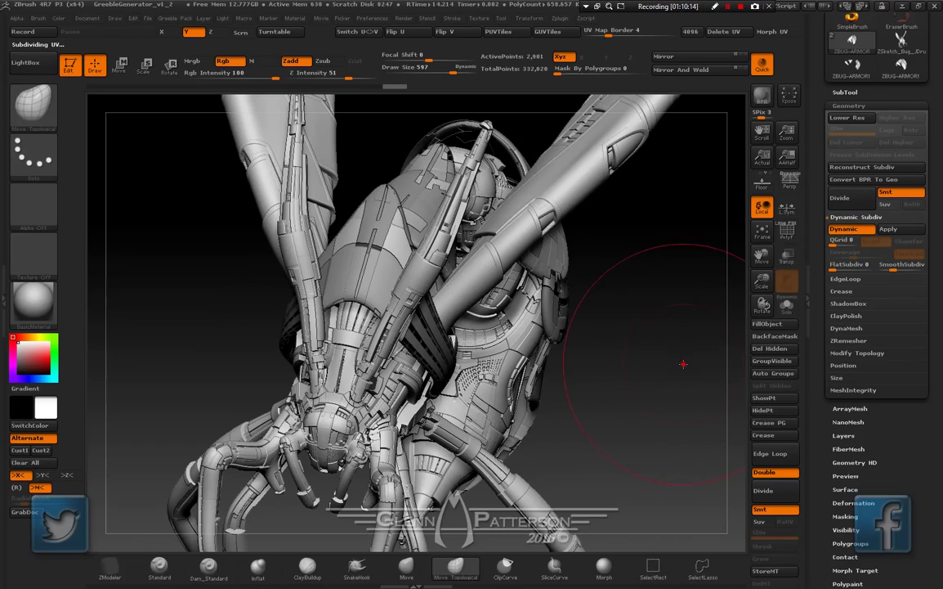
{"action": "left_click_drag", "start_coordinate": [681, 360], "coordinate": [760, 232]}
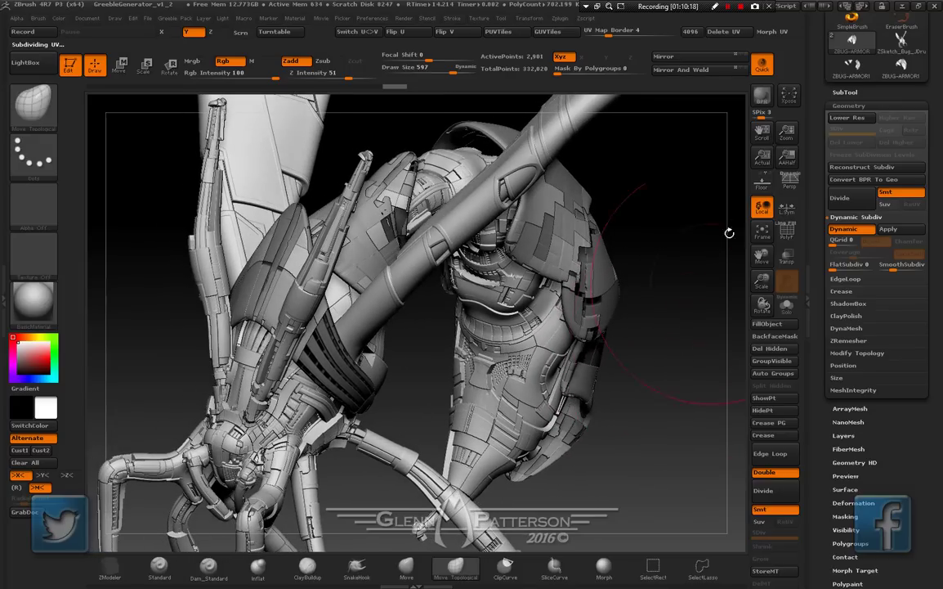
{"action": "left_click", "coordinate": [761, 96]}
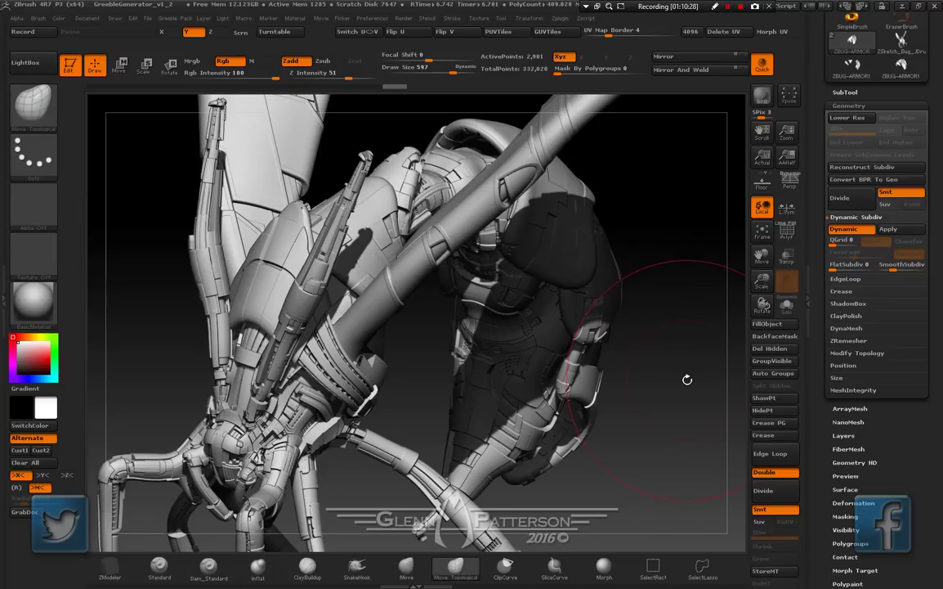
Set the armor's Dynamic SmoothSubdiv level to 3 and render another BPR preview with the abdomen plates facing the view
{"action": "left_click", "coordinate": [897, 269]}
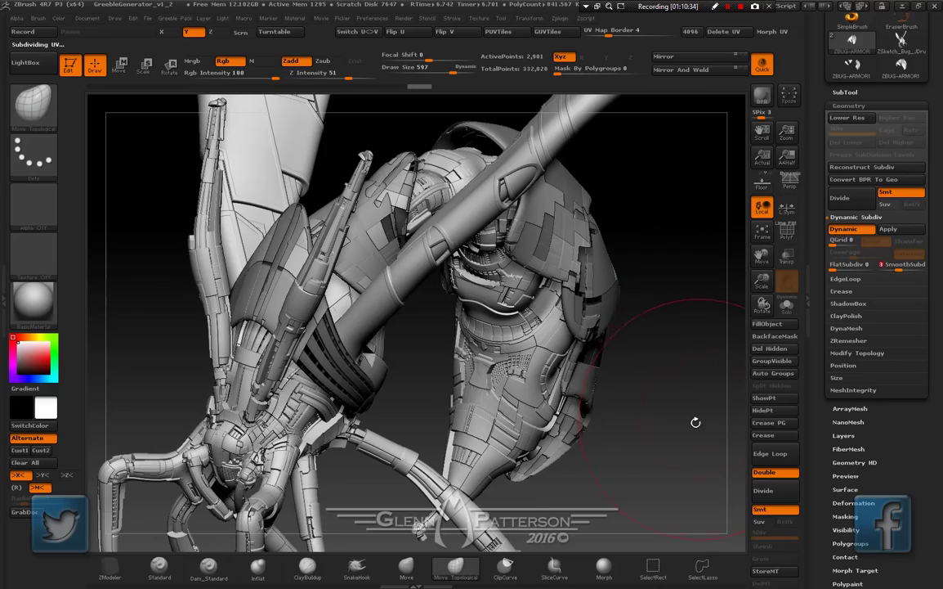
{"action": "left_click_drag", "start_coordinate": [695, 422], "coordinate": [672, 339]}
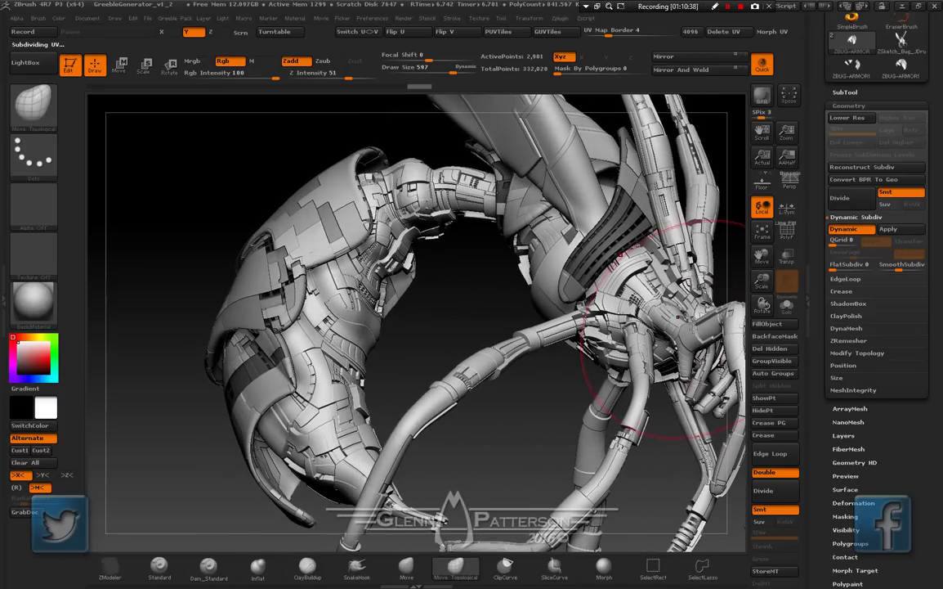
{"action": "mouse_move", "coordinate": [474, 305]}
{"action": "left_mouse_down"}
{"action": "mouse_move", "coordinate": [520, 311]}
{"action": "mouse_move", "coordinate": [470, 299]}
{"action": "left_mouse_up"}
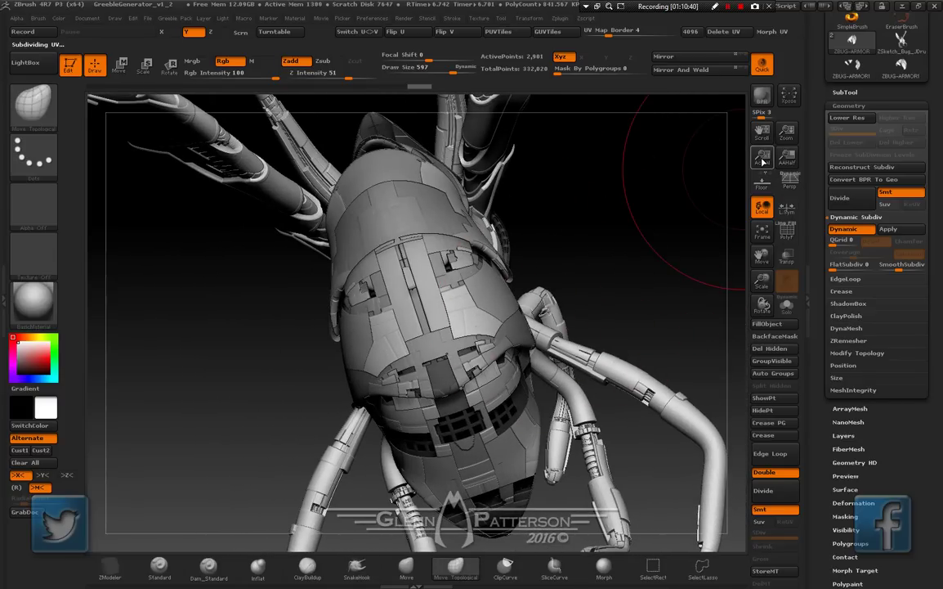
{"action": "left_click", "coordinate": [760, 95]}
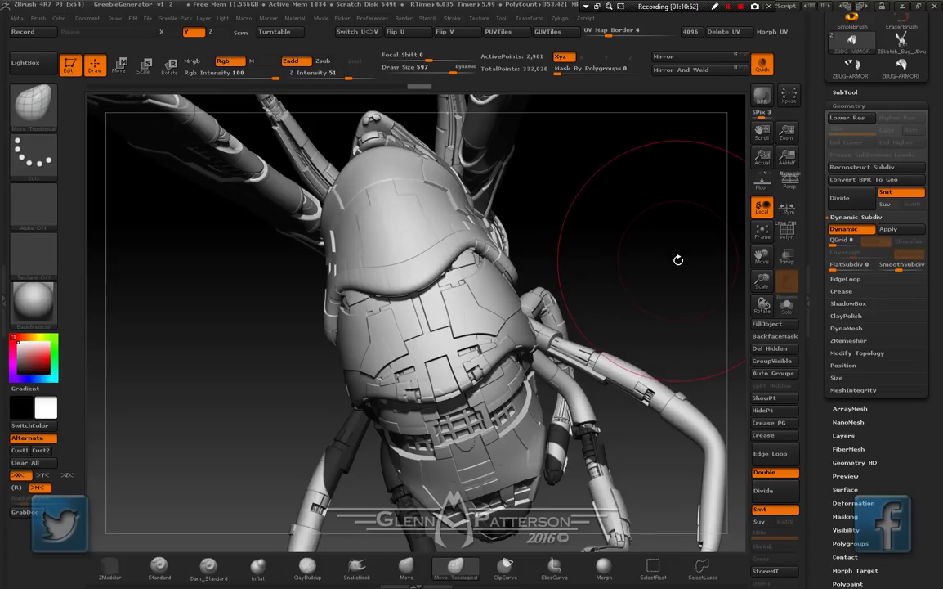
{"action": "left_click_drag", "start_coordinate": [678, 261], "coordinate": [529, 304]}
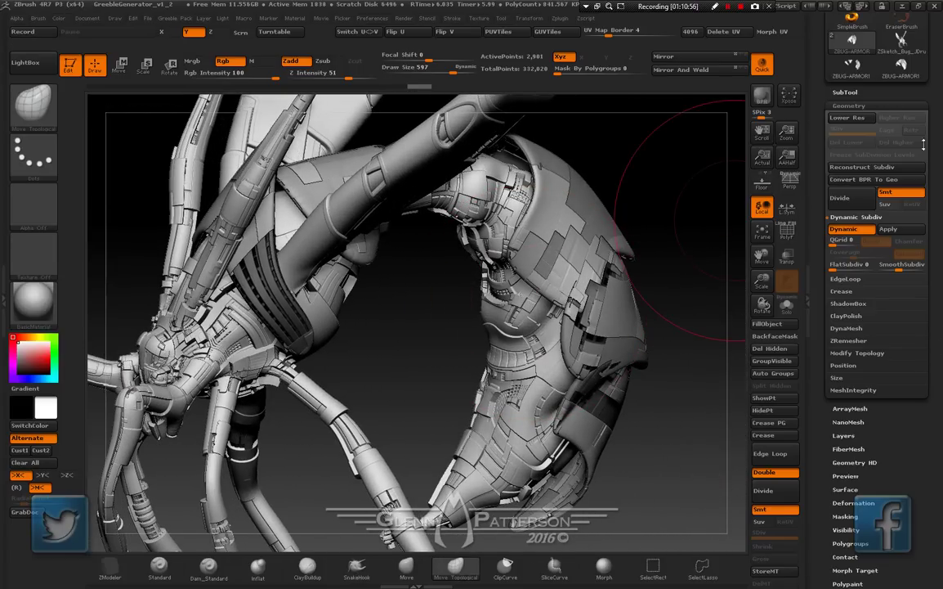
Delete every subtool except ZBUG-ARMOR and save the tool over the existing ZBUG-ARMOR.ztl
{"action": "left_click", "coordinate": [842, 92]}
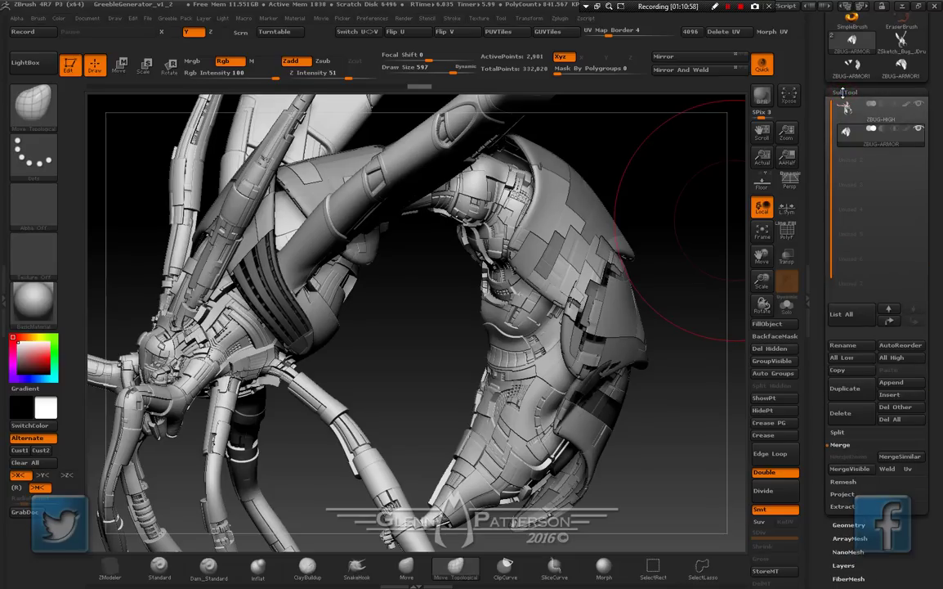
{"action": "left_click", "coordinate": [902, 414]}
{"action": "left_click_drag", "start_coordinate": [939, 307], "coordinate": [942, 397]}
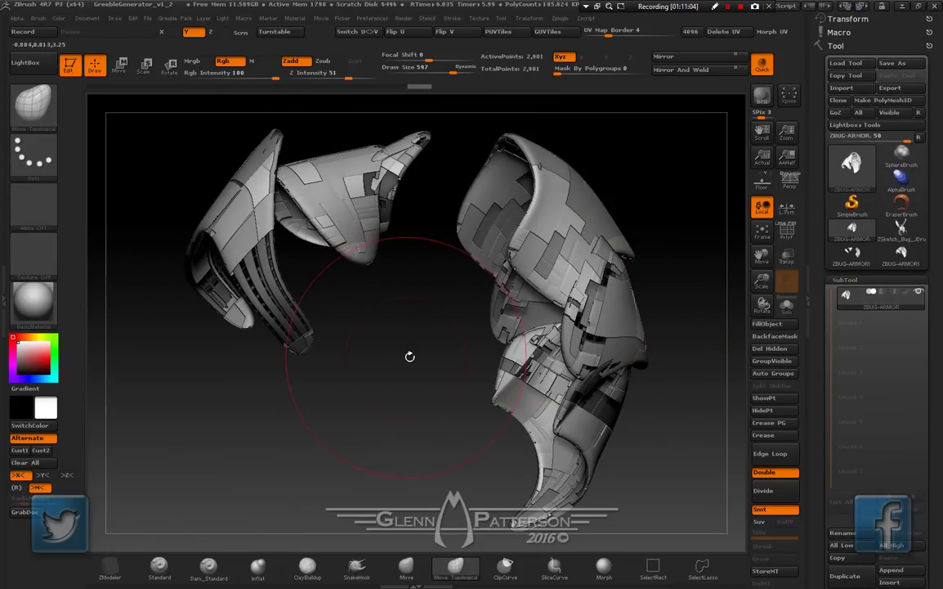
{"action": "left_click", "coordinate": [894, 63]}
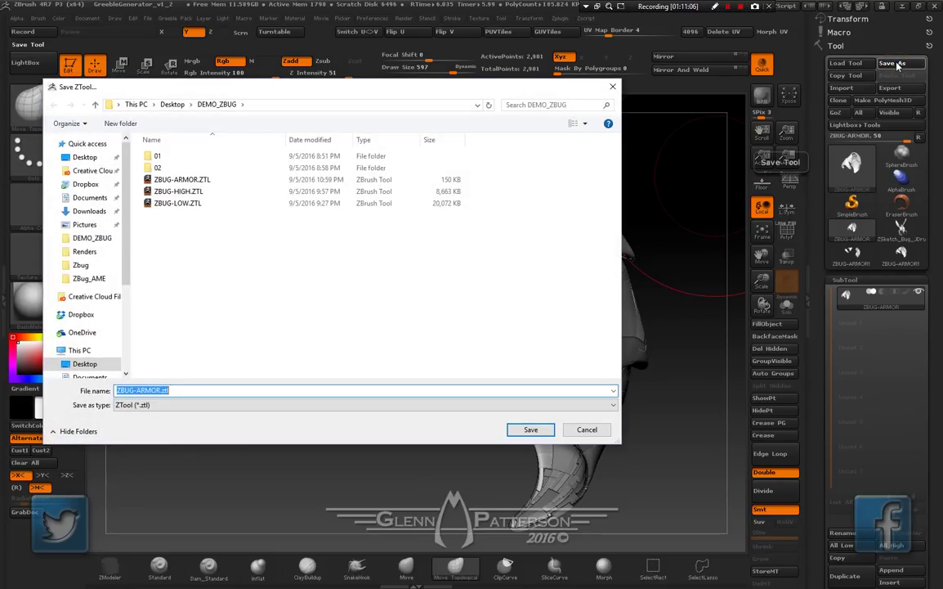
{"action": "left_click", "coordinate": [531, 431]}
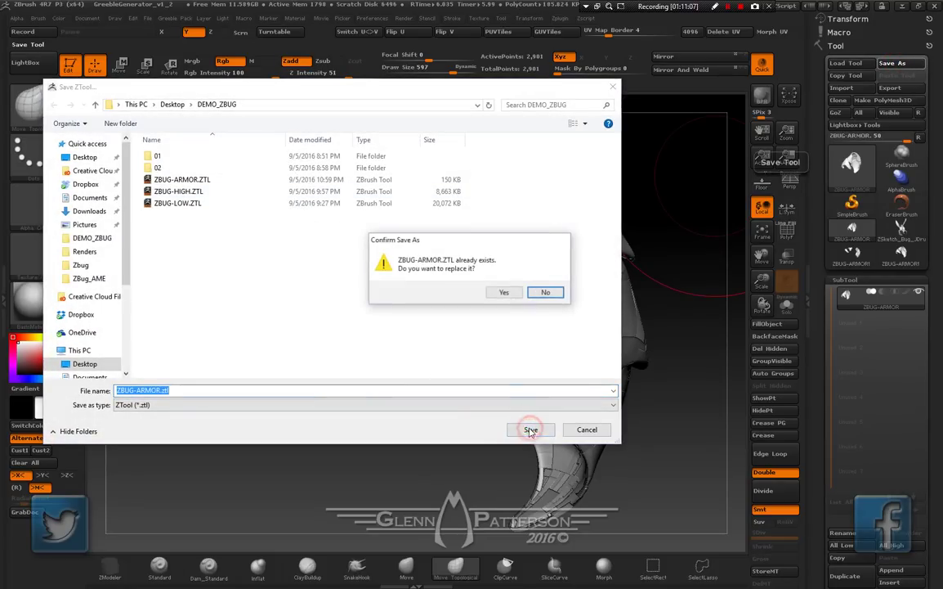
{"action": "left_click", "coordinate": [561, 292]}
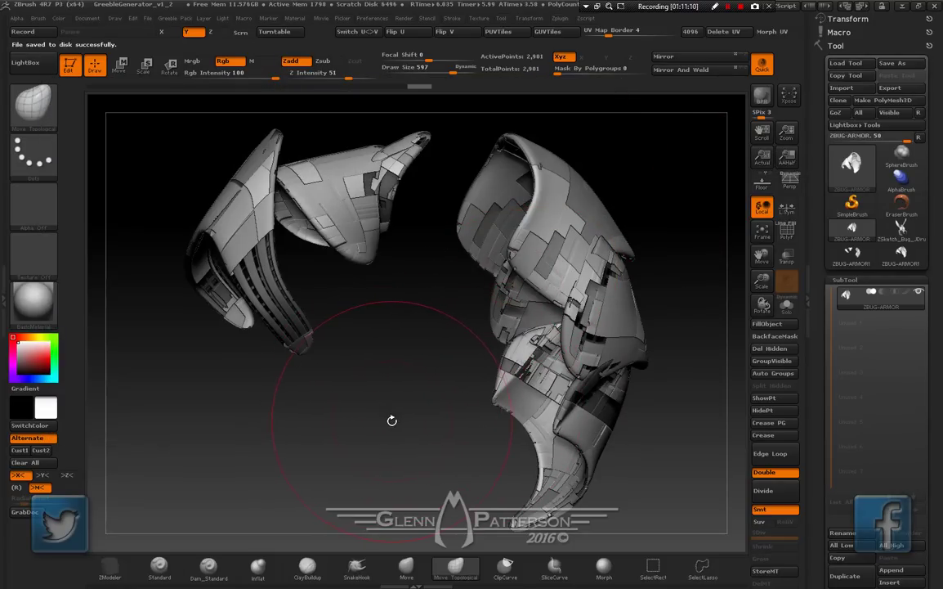
Apply the armor's dynamic subdivision as real levels and convert the BPR noise detail to geometry
{"action": "mouse_move", "coordinate": [391, 421]}
{"action": "left_mouse_down"}
{"action": "mouse_move", "coordinate": [441, 432]}
{"action": "mouse_move", "coordinate": [381, 395]}
{"action": "left_mouse_up"}
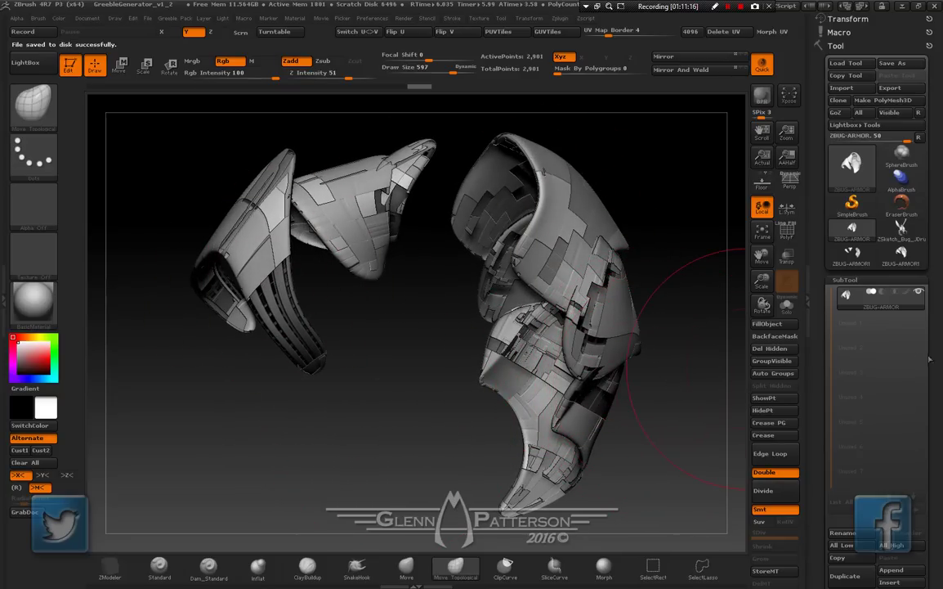
{"action": "left_click_drag", "start_coordinate": [938, 382], "coordinate": [942, 262]}
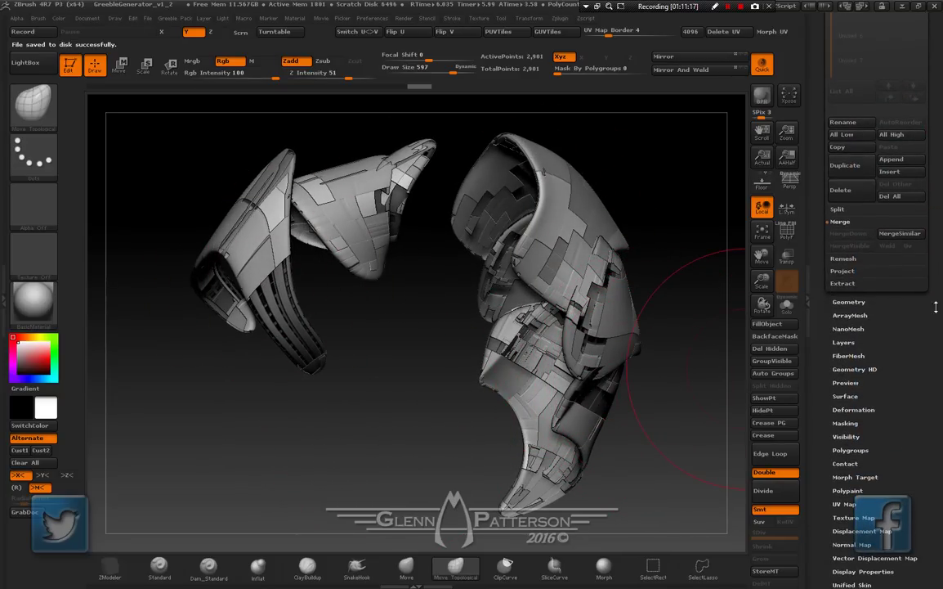
{"action": "left_click_drag", "start_coordinate": [897, 392], "coordinate": [909, 327]}
{"action": "left_click", "coordinate": [850, 186]}
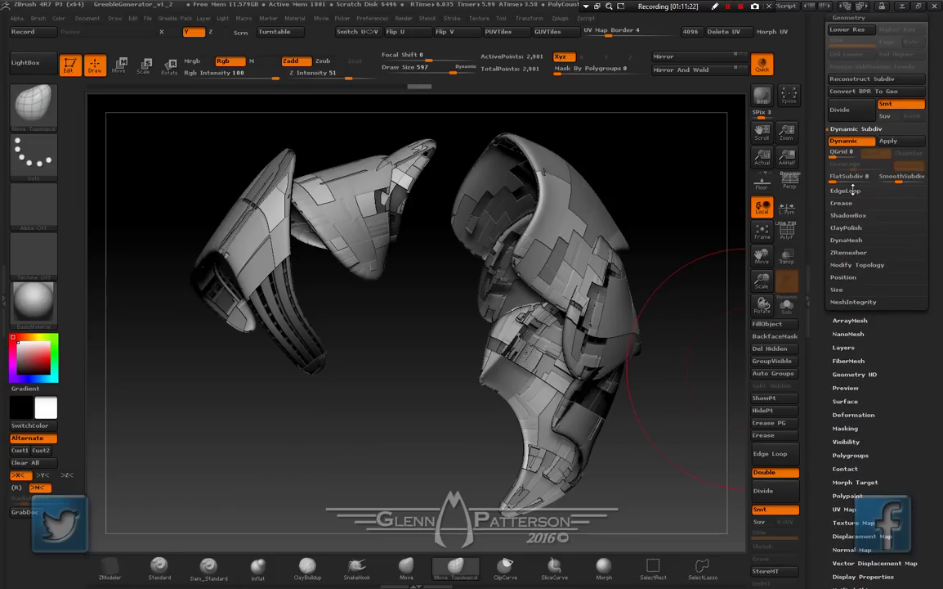
{"action": "left_click_drag", "start_coordinate": [939, 252], "coordinate": [940, 326]}
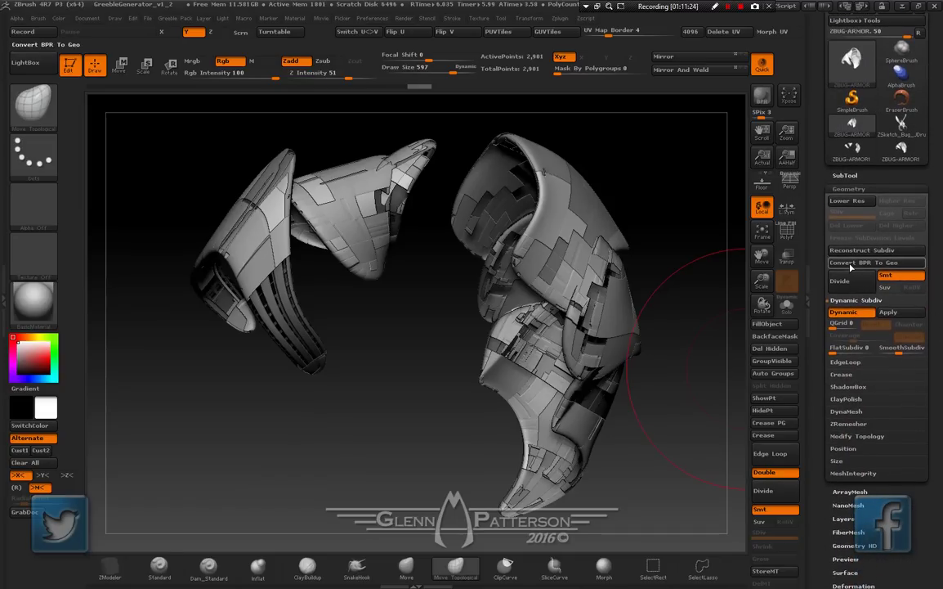
{"action": "left_click", "coordinate": [890, 313]}
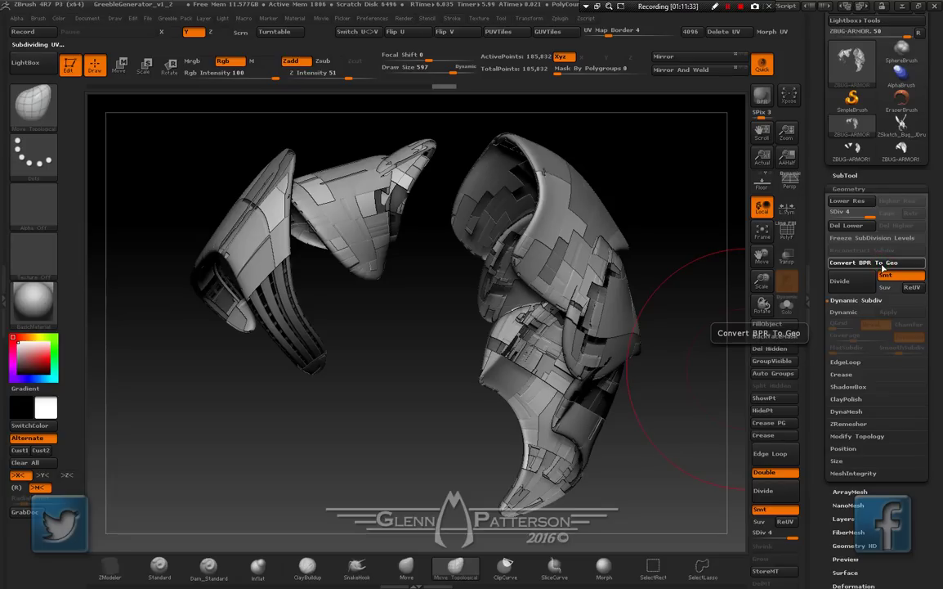
{"action": "left_click", "coordinate": [874, 264]}
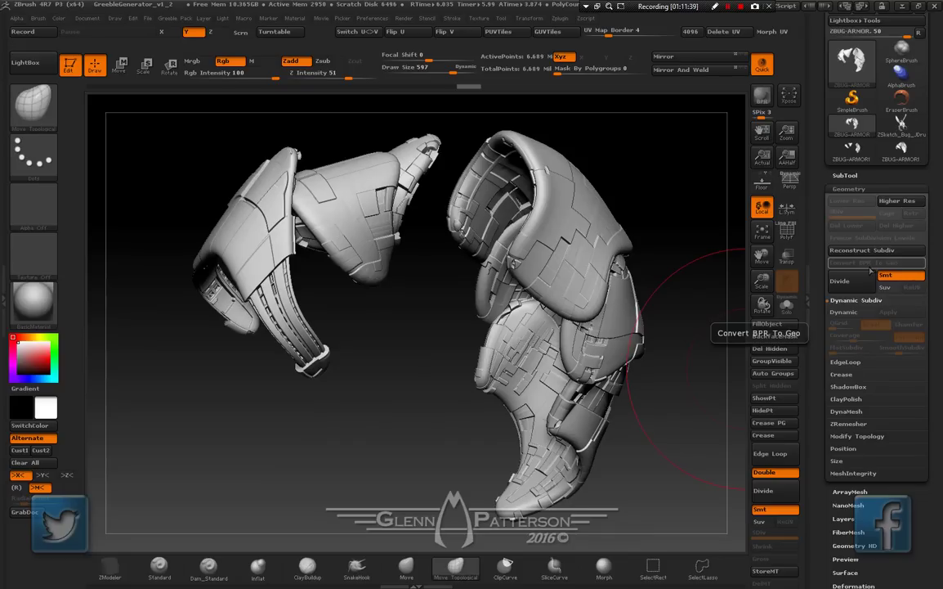
Pre-process the current armor subtool in Decimation Master
{"action": "scroll", "coordinate": [941, 190], "scroll_direction": "down", "scroll_amount": 10}
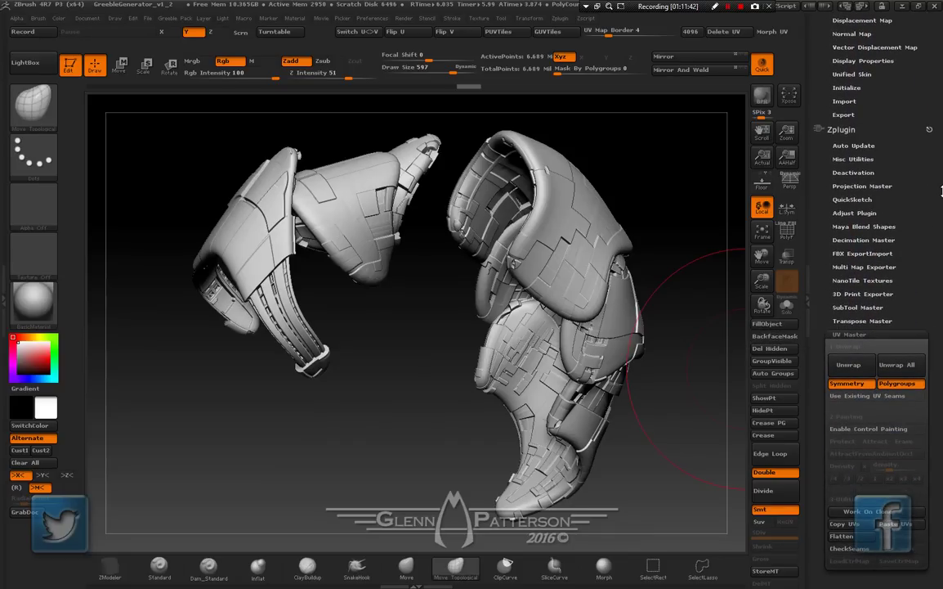
{"action": "scroll", "coordinate": [940, 189], "scroll_direction": "down", "scroll_amount": 3}
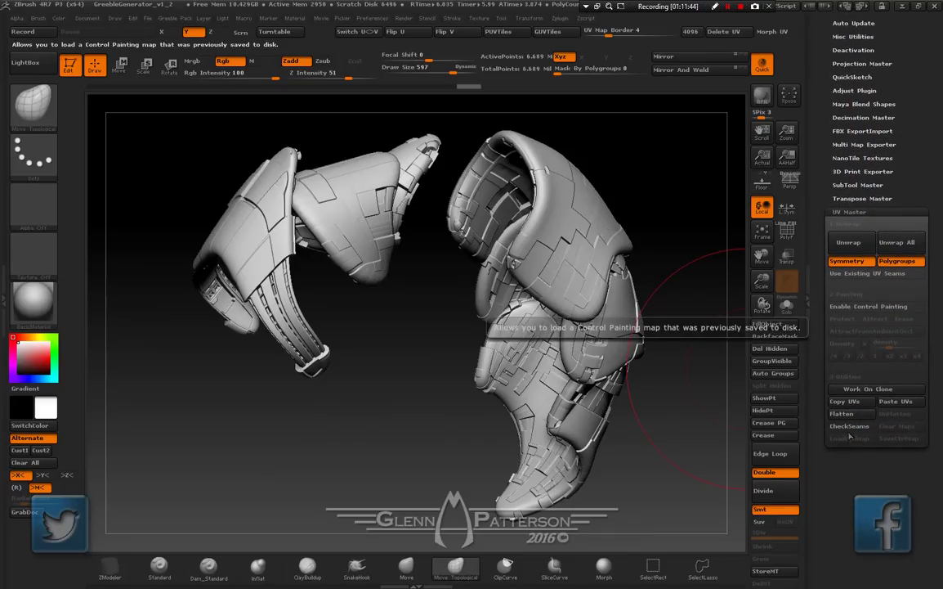
{"action": "left_click", "coordinate": [851, 117]}
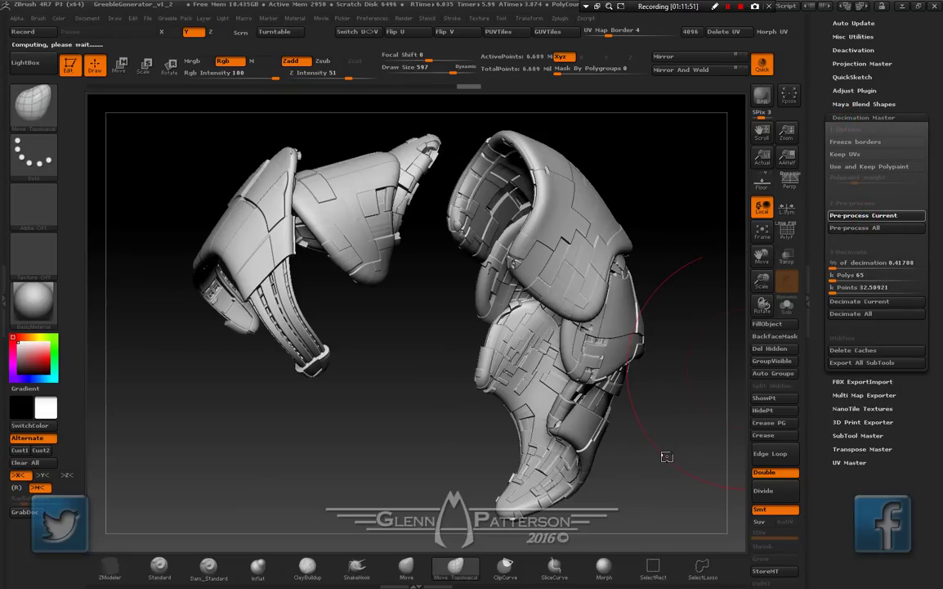
{"action": "key", "text": "F9"}
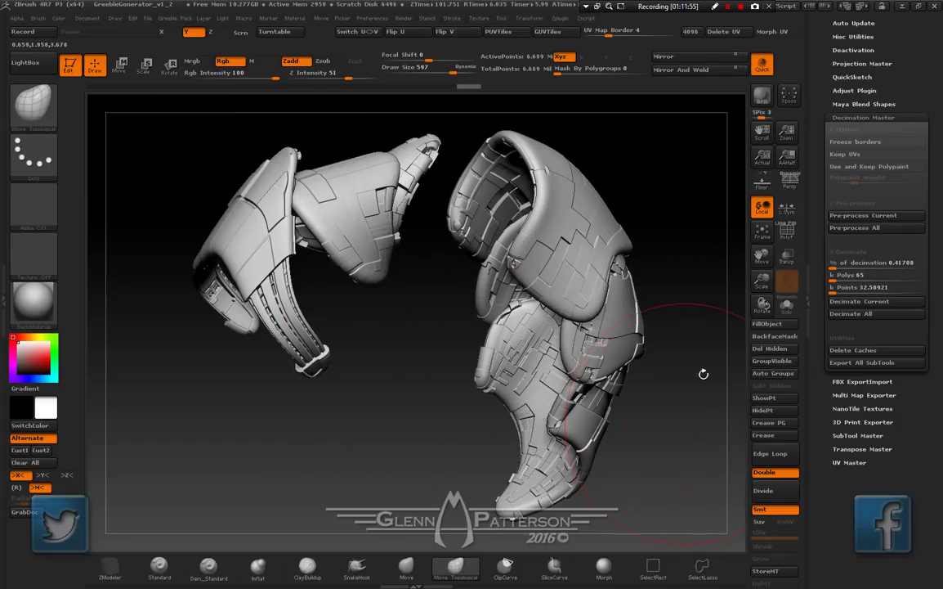
Decimate the armor to 125 k polys and check its mesh density with the polyframe temporarily shown
{"action": "left_click", "coordinate": [871, 276]}
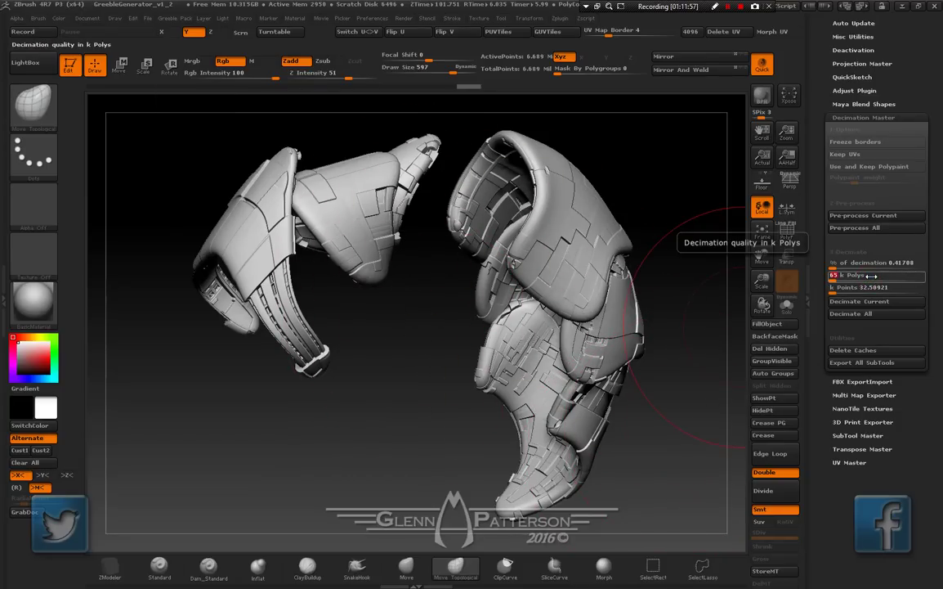
{"action": "type", "text": "125"}
{"action": "key", "text": "Return"}
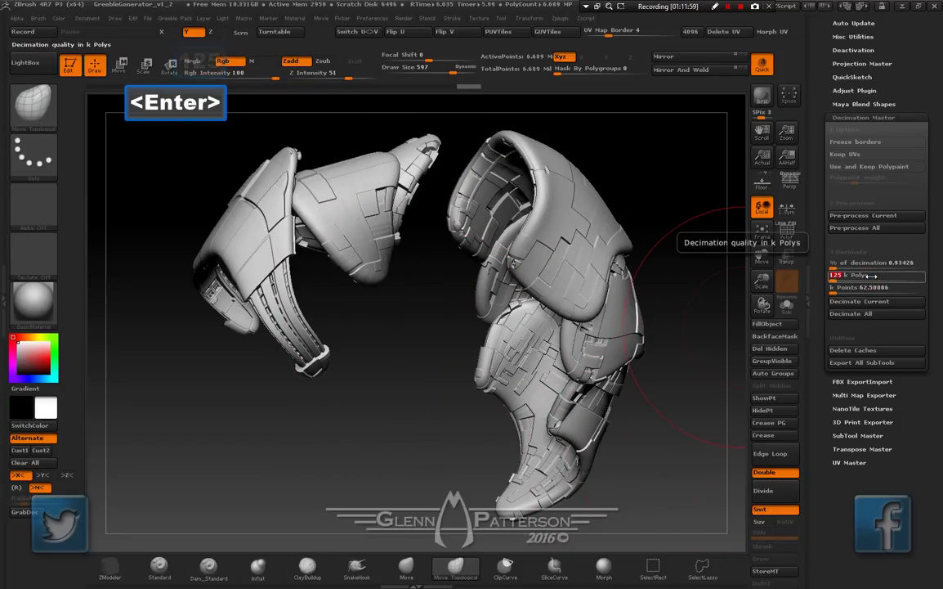
{"action": "left_click", "coordinate": [874, 302]}
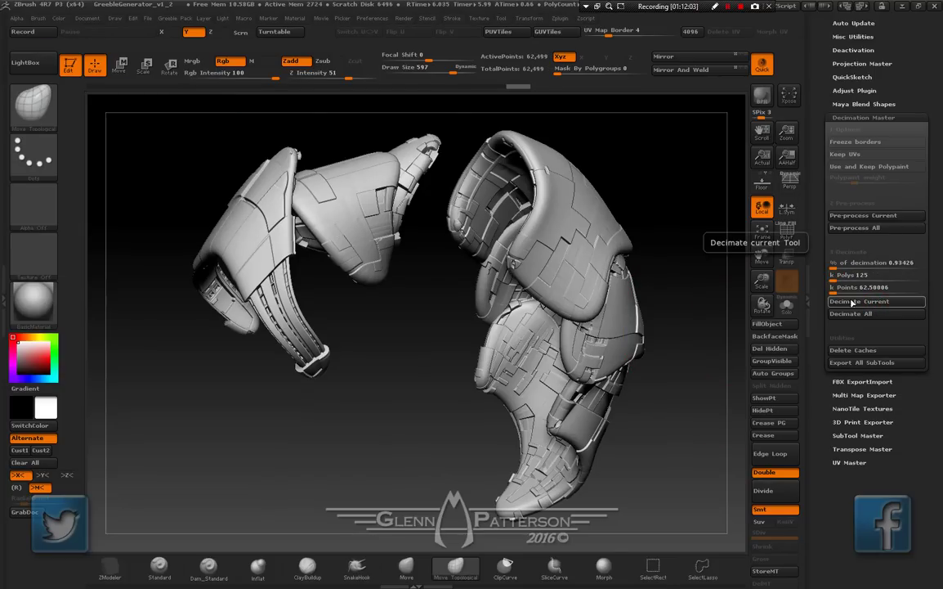
{"action": "left_click", "coordinate": [784, 234]}
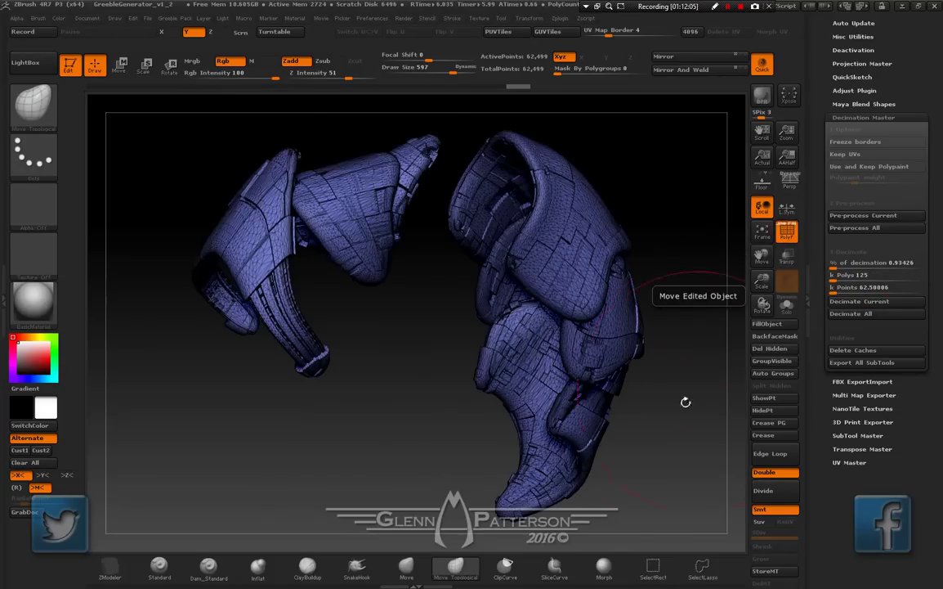
{"action": "left_click_drag", "start_coordinate": [341, 457], "coordinate": [747, 182]}
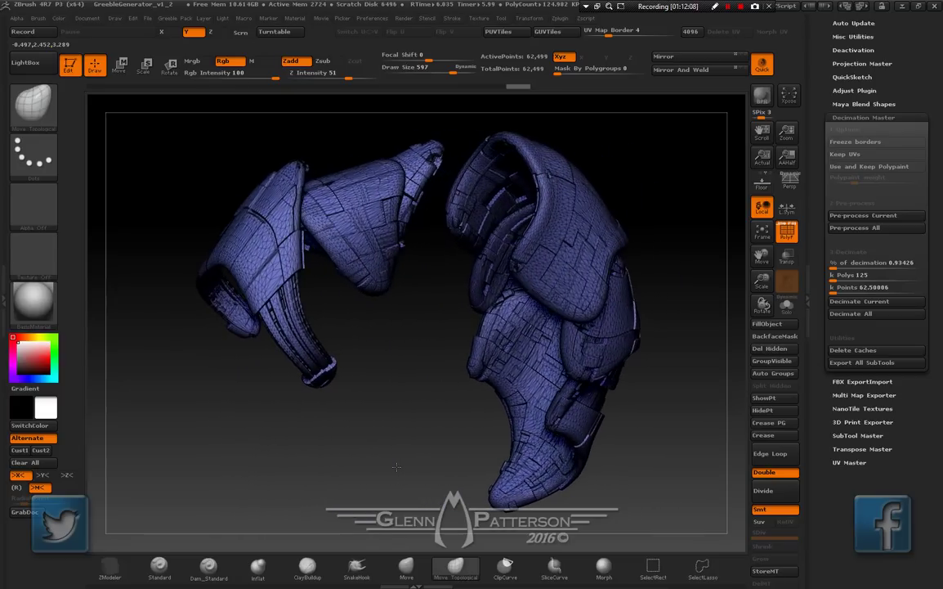
{"action": "left_click", "coordinate": [786, 233]}
{"action": "left_click_drag", "start_coordinate": [672, 449], "coordinate": [720, 409]}
Save the decimated armor tool as a new file named ZBUG-ARMOR_HIGH.ztl in the DEMO_ZBUG folder
{"action": "left_click_drag", "start_coordinate": [938, 229], "coordinate": [941, 437]}
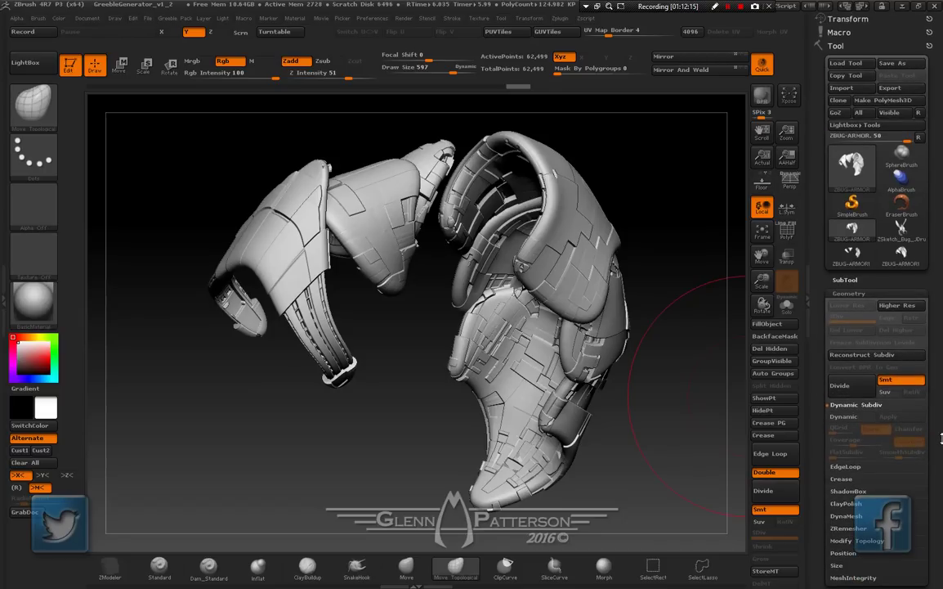
{"action": "left_click", "coordinate": [892, 66]}
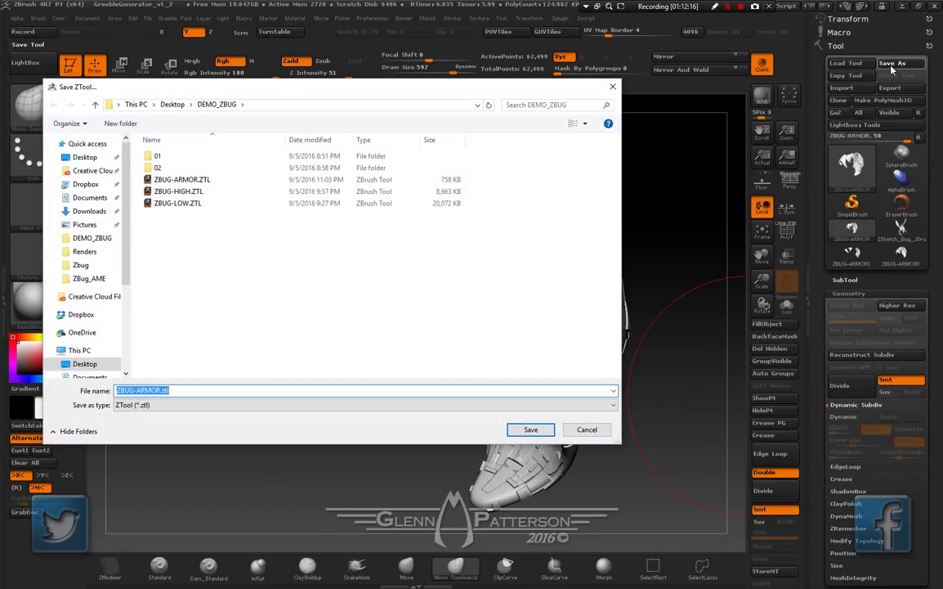
{"action": "left_click", "coordinate": [157, 390]}
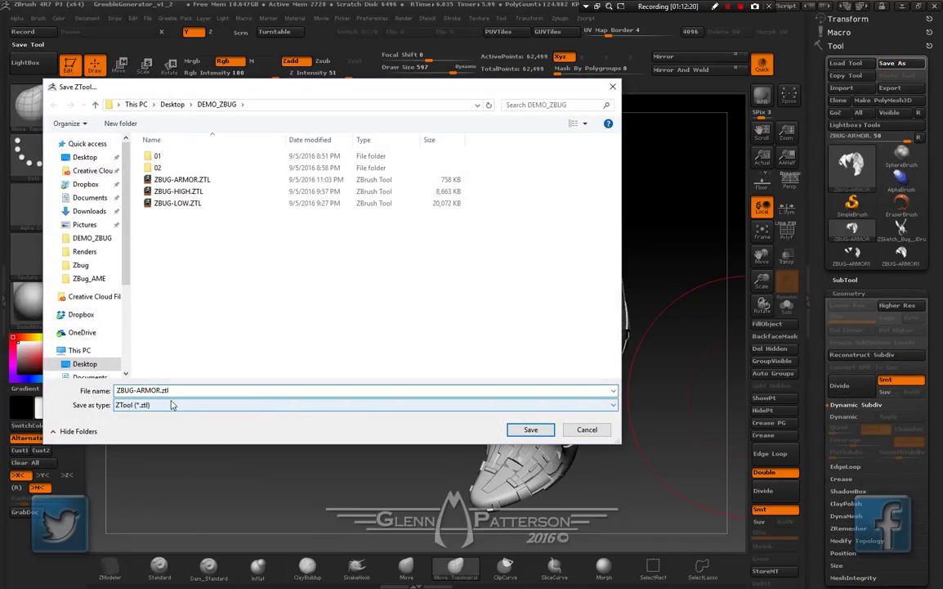
{"action": "type", "text": "_"}
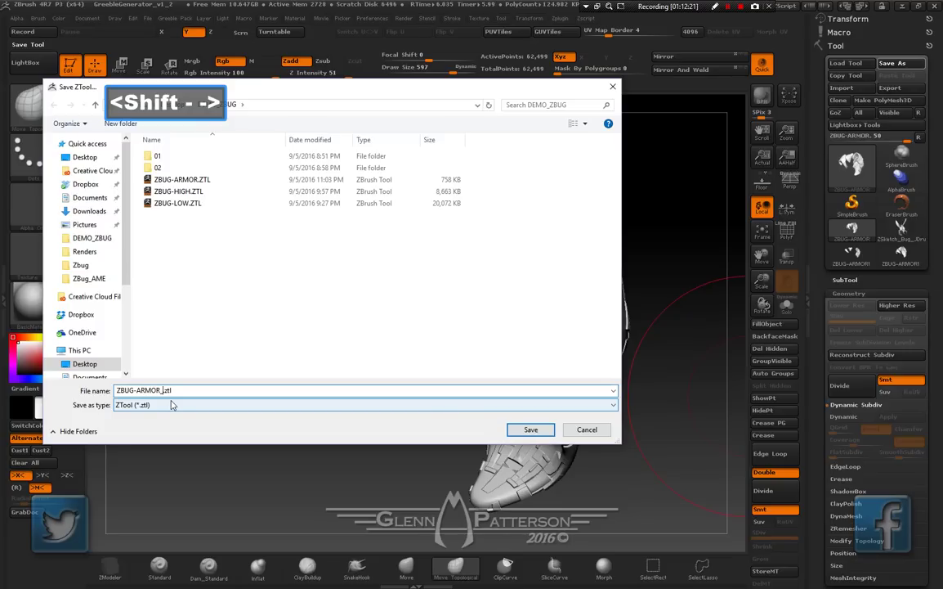
{"action": "type", "text": "HIGH"}
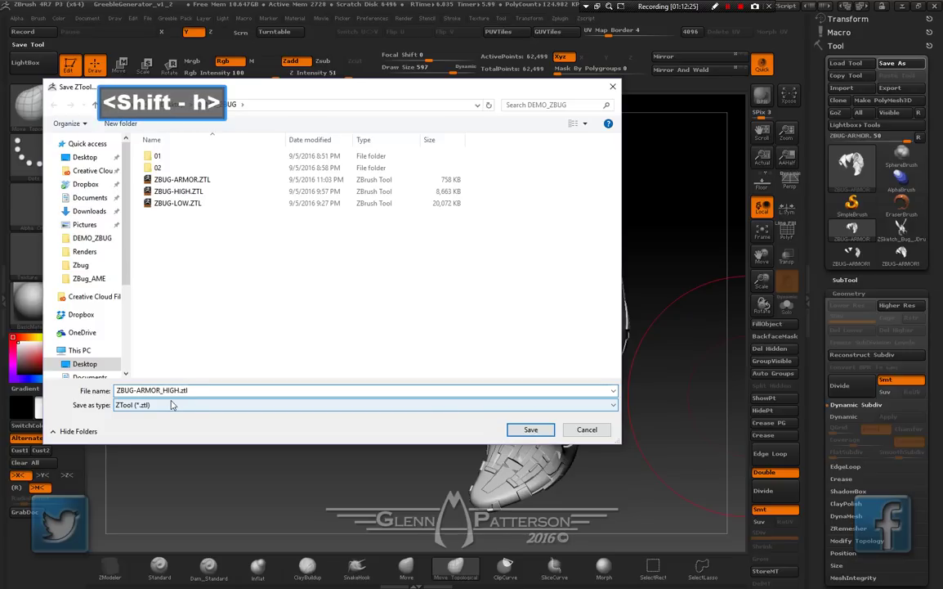
{"action": "key", "text": "Return"}
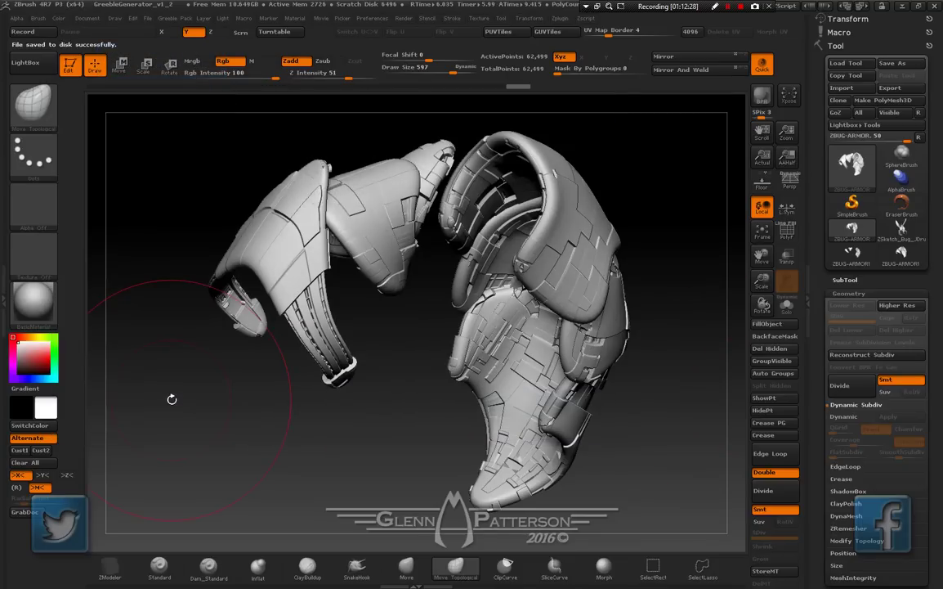
Inspect the decimated armor from several angles and load the ZBUG-HIGH.ZTL tool from the DEMO_ZBUG folder
{"action": "left_click_drag", "start_coordinate": [673, 438], "coordinate": [467, 430]}
{"action": "left_click_drag", "start_coordinate": [489, 491], "coordinate": [542, 464]}
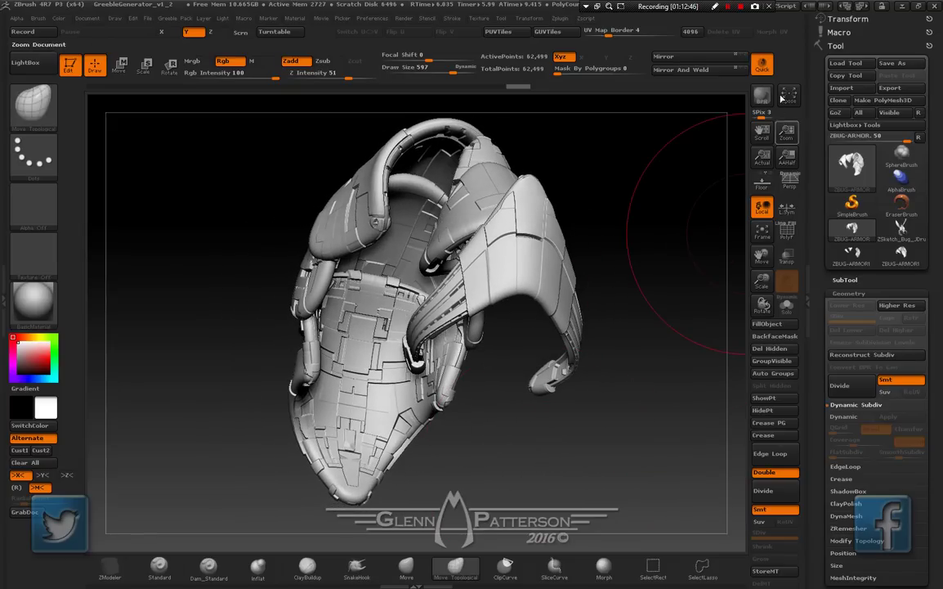
{"action": "left_click_drag", "start_coordinate": [648, 298], "coordinate": [568, 368]}
{"action": "left_click_drag", "start_coordinate": [942, 306], "coordinate": [941, 392]}
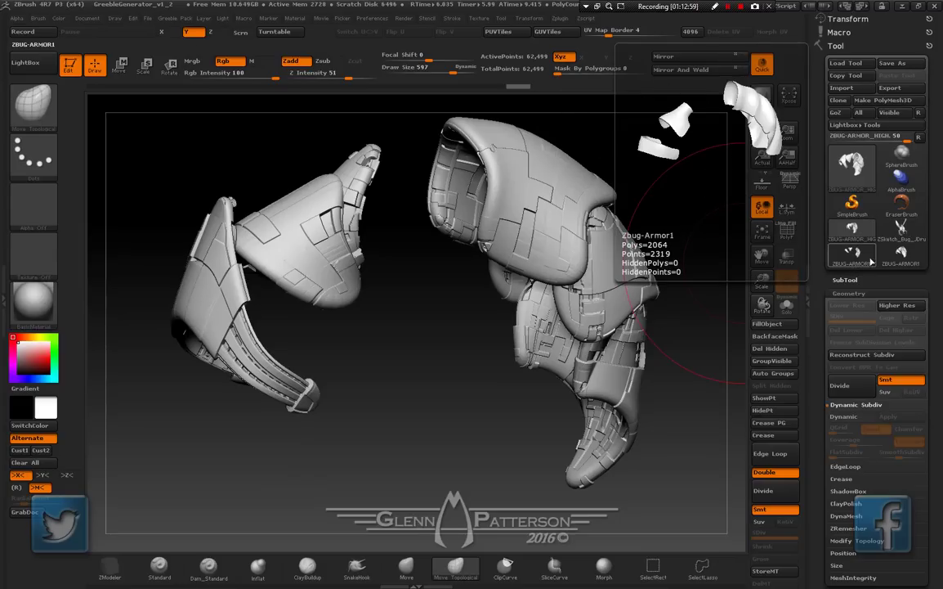
{"action": "left_click", "coordinate": [855, 63]}
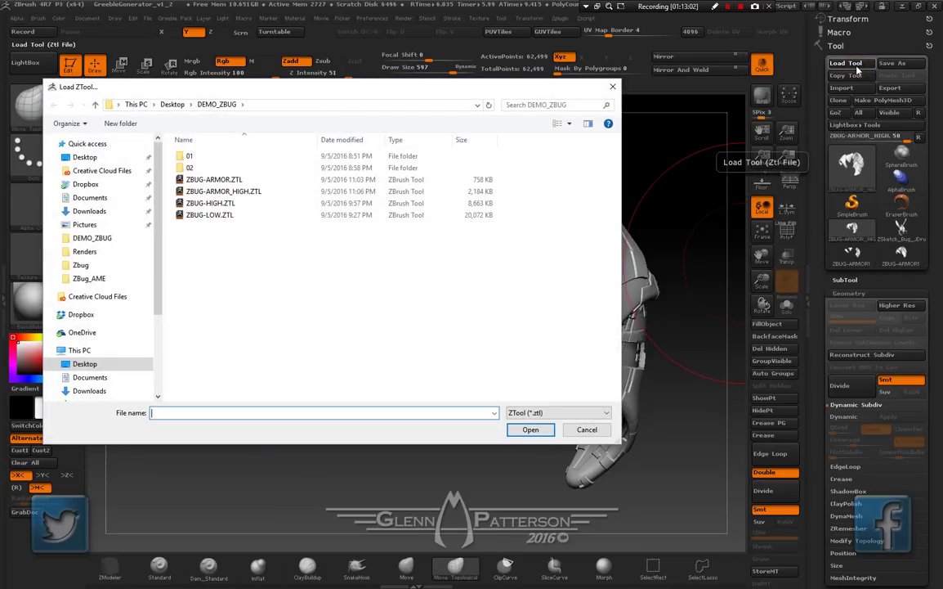
{"action": "double_click", "coordinate": [180, 204]}
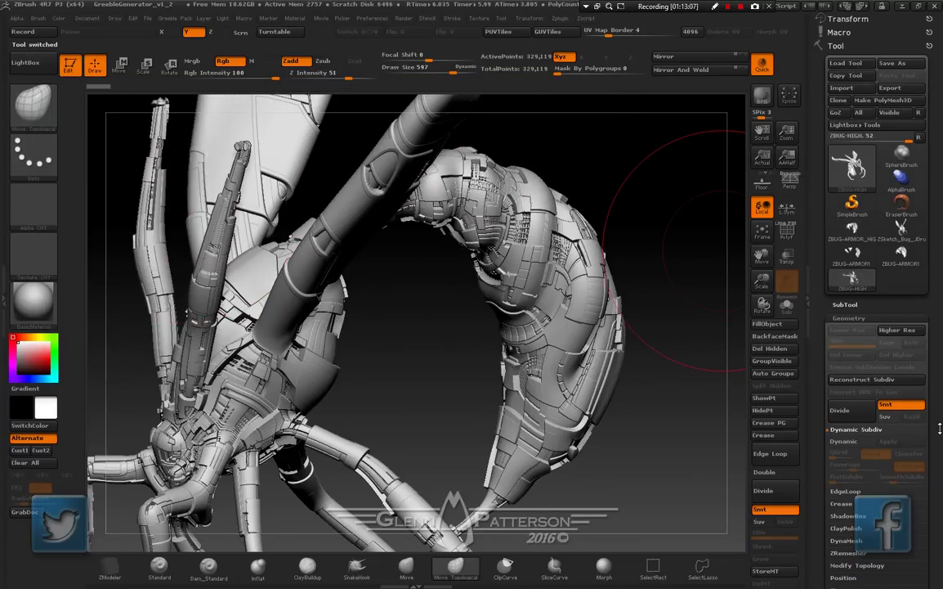
Append the ZBUG-ARMOR_HIGH tool as a subtool of the ZBUG-HIGH creature
{"action": "left_click", "coordinate": [845, 304]}
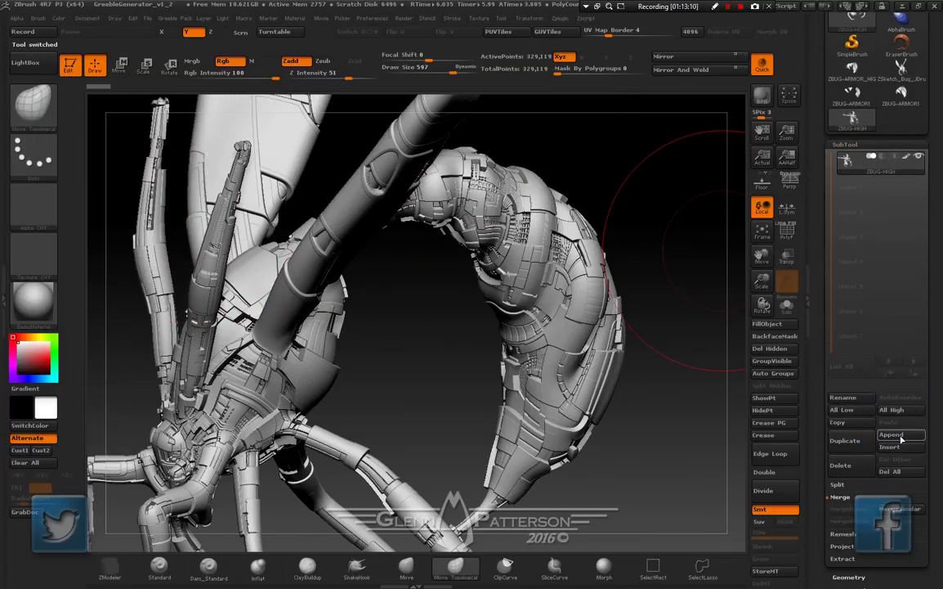
{"action": "left_click", "coordinate": [898, 435]}
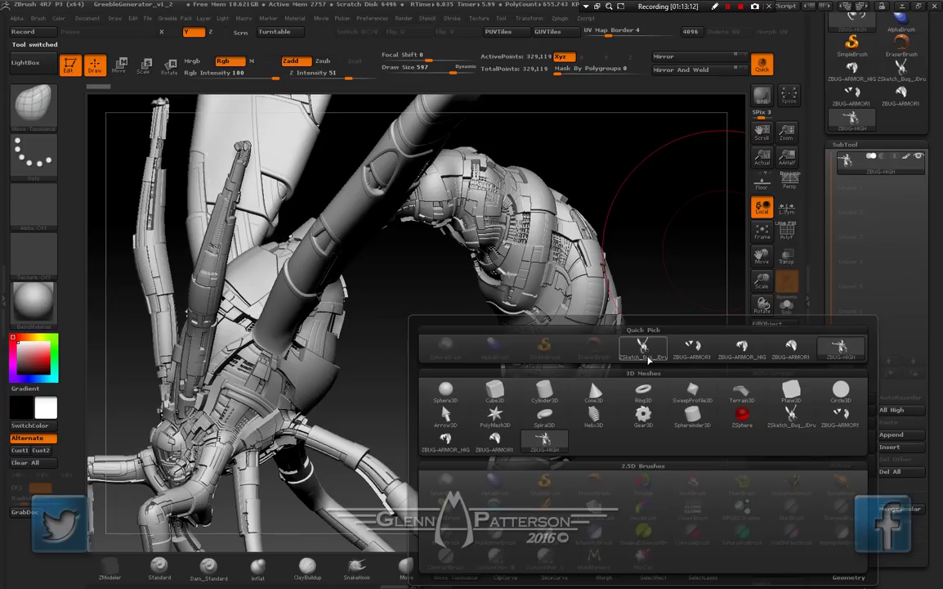
{"action": "mouse_move", "coordinate": [801, 356]}
{"action": "mouse_move", "coordinate": [742, 353]}
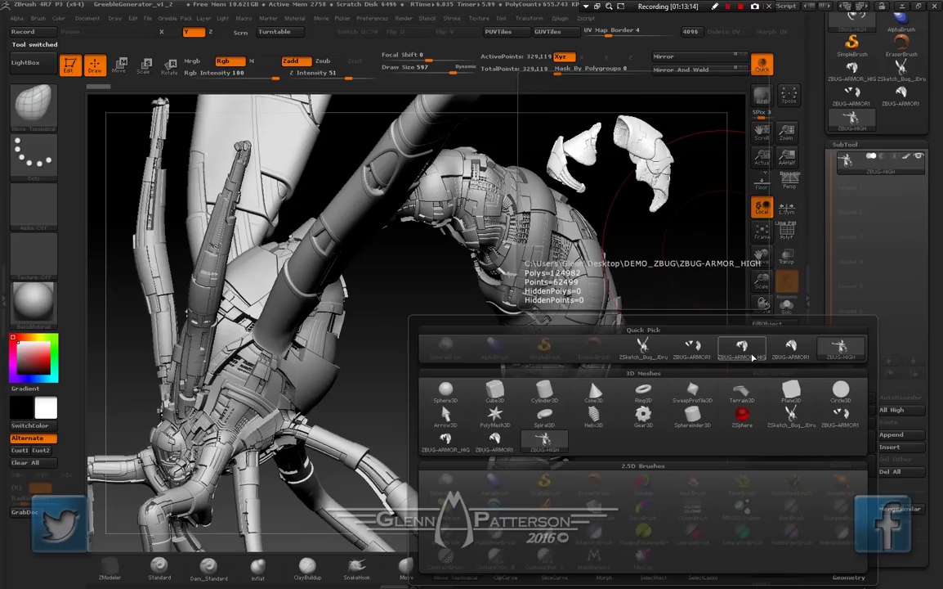
{"action": "left_click", "coordinate": [741, 353]}
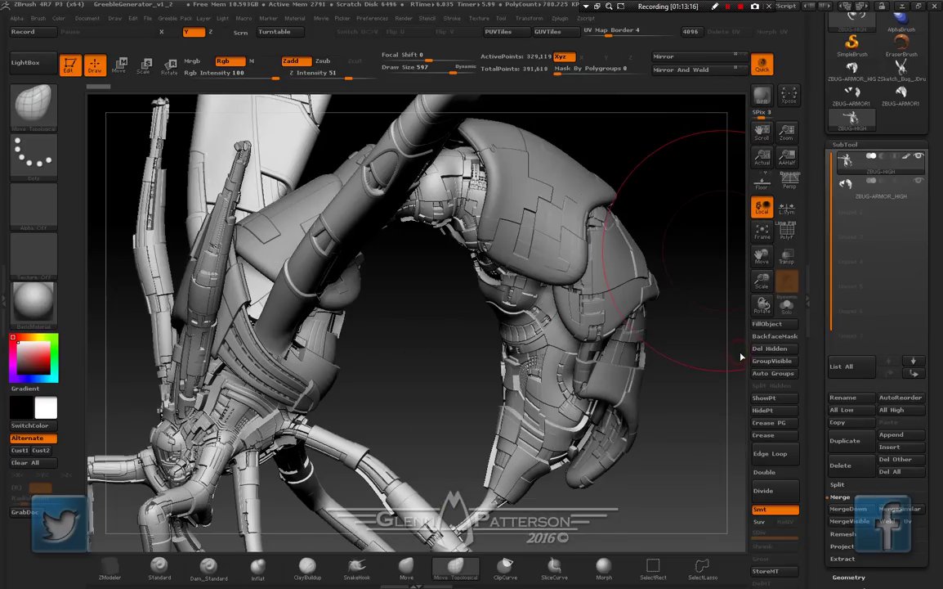
Split the ZBUG-HIGH body into separate subtools by its polygroups
{"action": "left_click", "coordinate": [914, 204]}
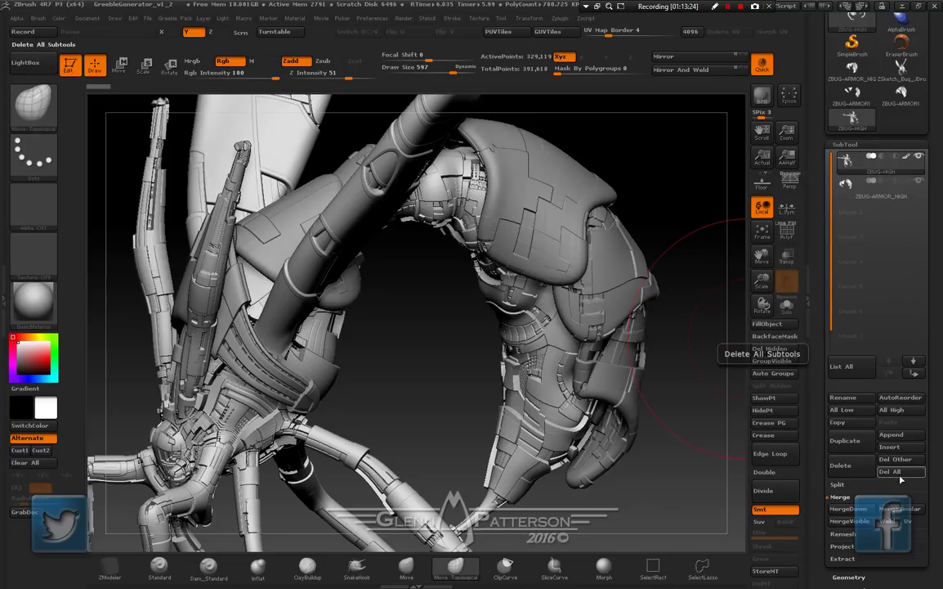
{"action": "left_click", "coordinate": [838, 484]}
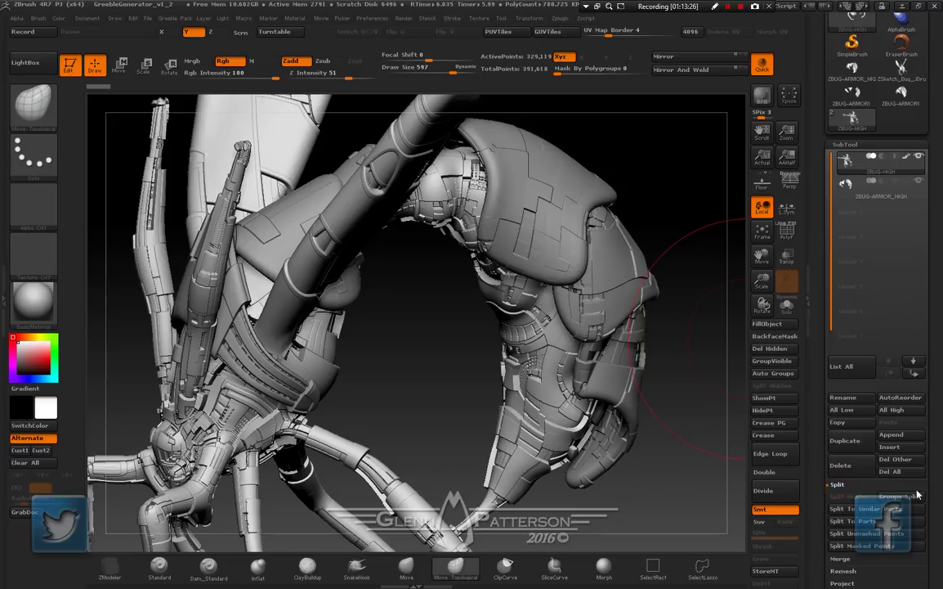
{"action": "left_click", "coordinate": [912, 495]}
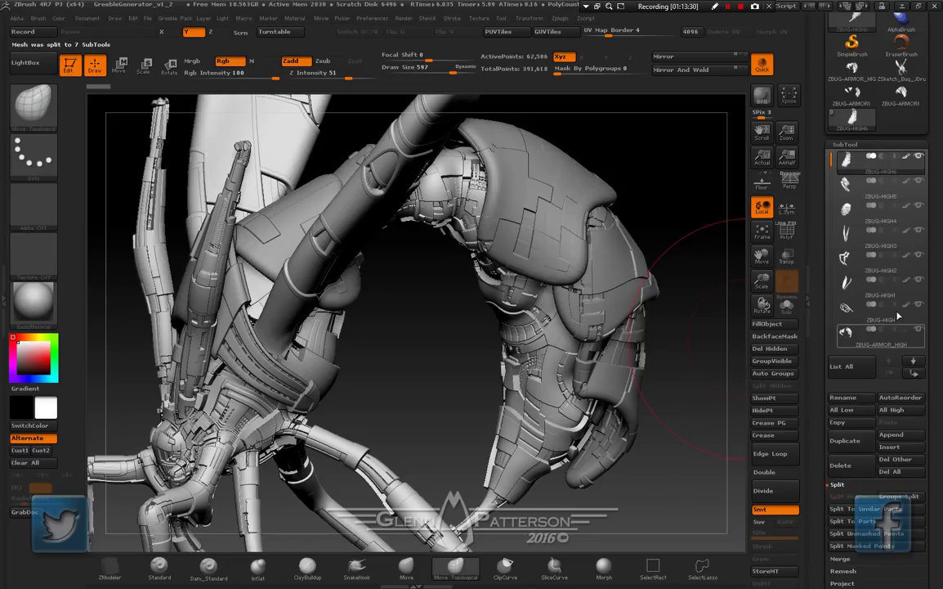
Auto-group the ZBUG-ARMOR_HIGH subtool by topology with polyframe on, and split its plates into separate subtools by group
{"action": "left_click_drag", "start_coordinate": [832, 160], "coordinate": [832, 225]}
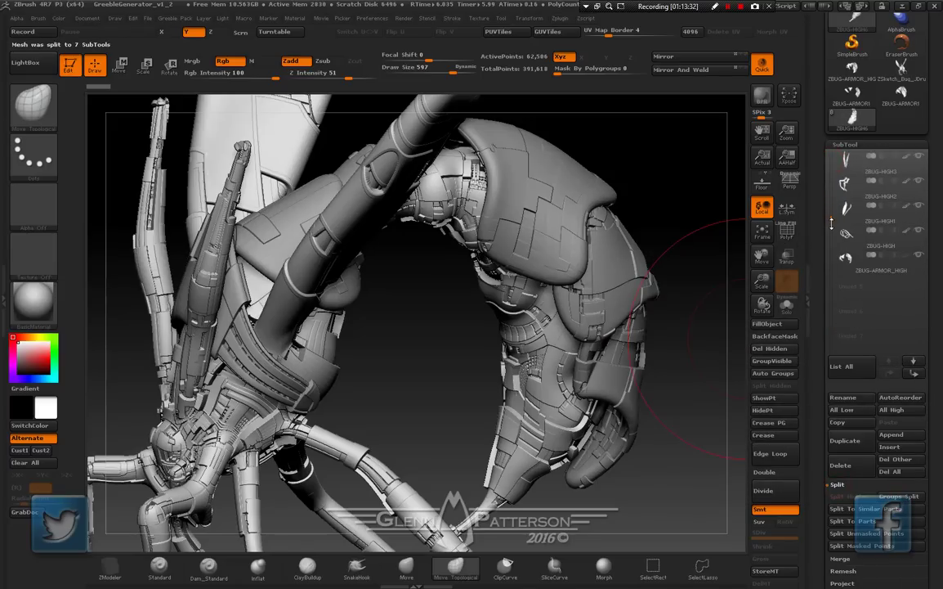
{"action": "left_click", "coordinate": [913, 269]}
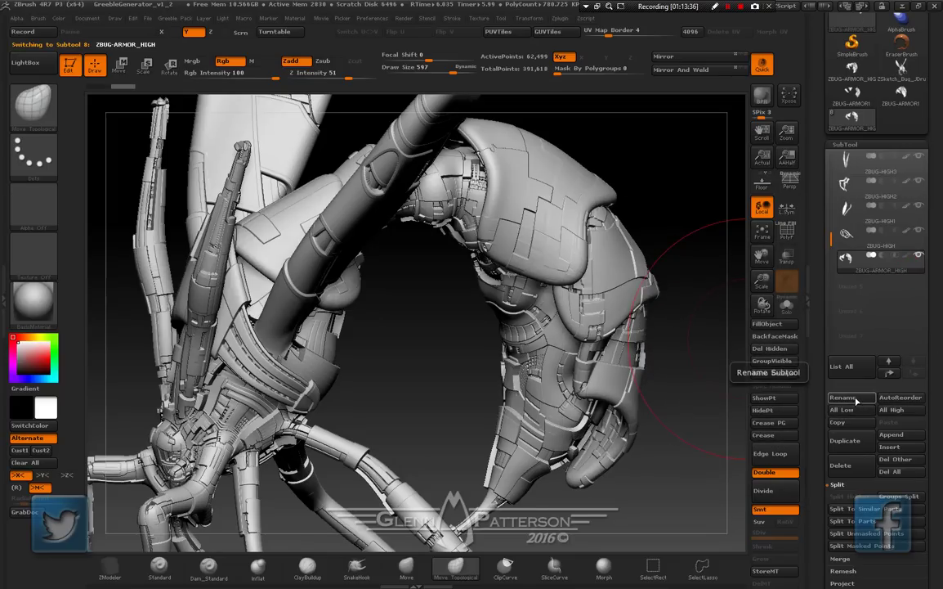
{"action": "left_click", "coordinate": [899, 497]}
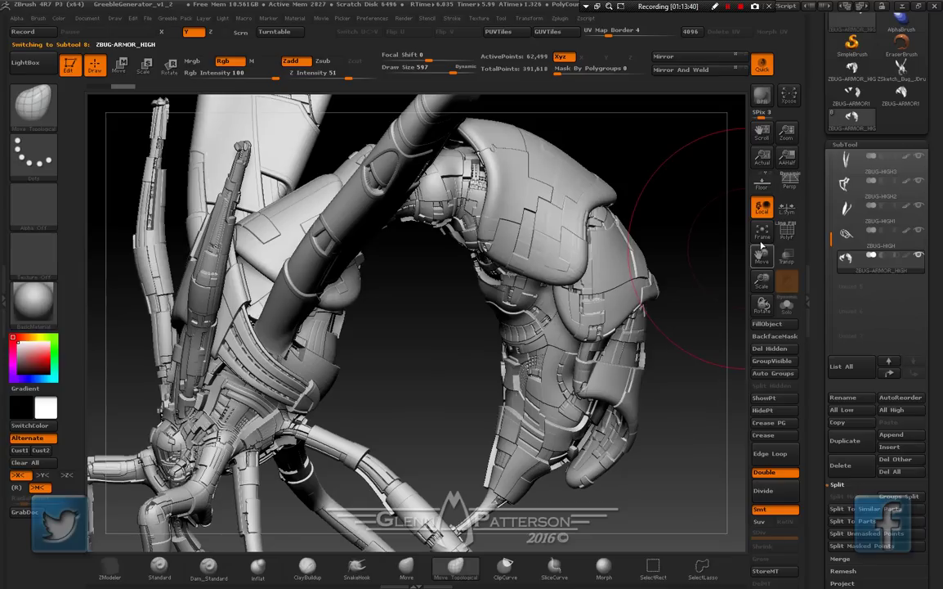
{"action": "left_click", "coordinate": [786, 234]}
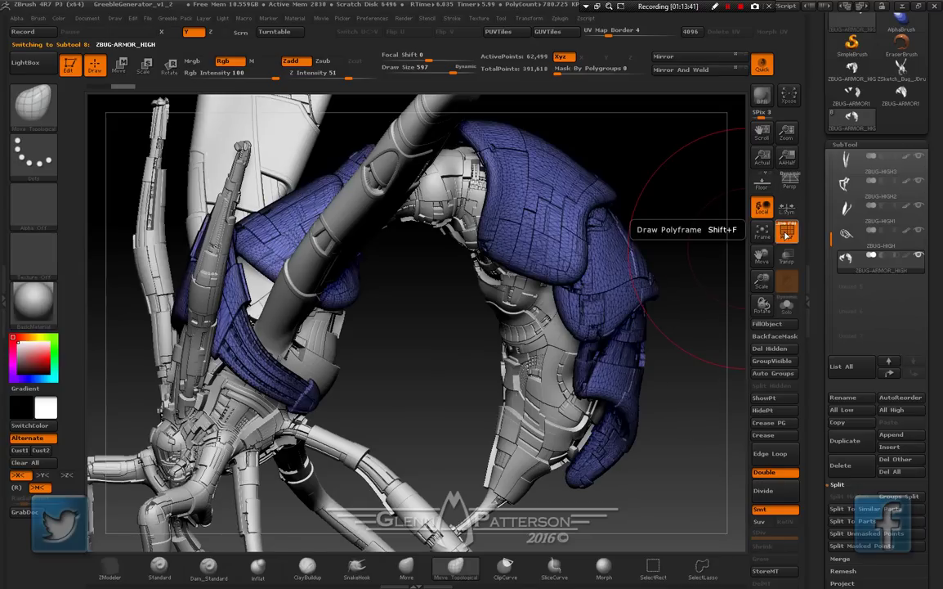
{"action": "left_click_drag", "start_coordinate": [939, 393], "coordinate": [939, 220]}
{"action": "left_click", "coordinate": [896, 324]}
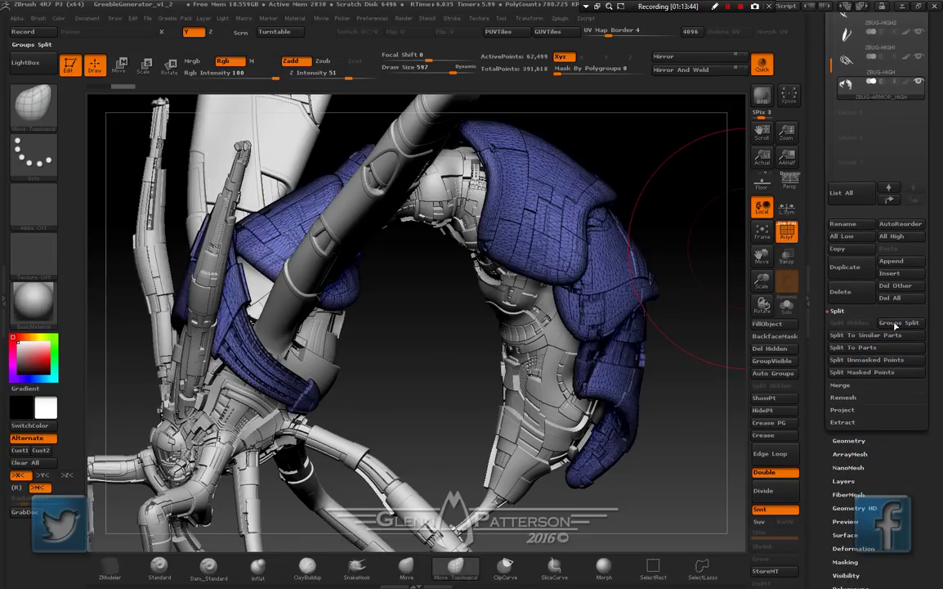
{"action": "left_click", "coordinate": [769, 374]}
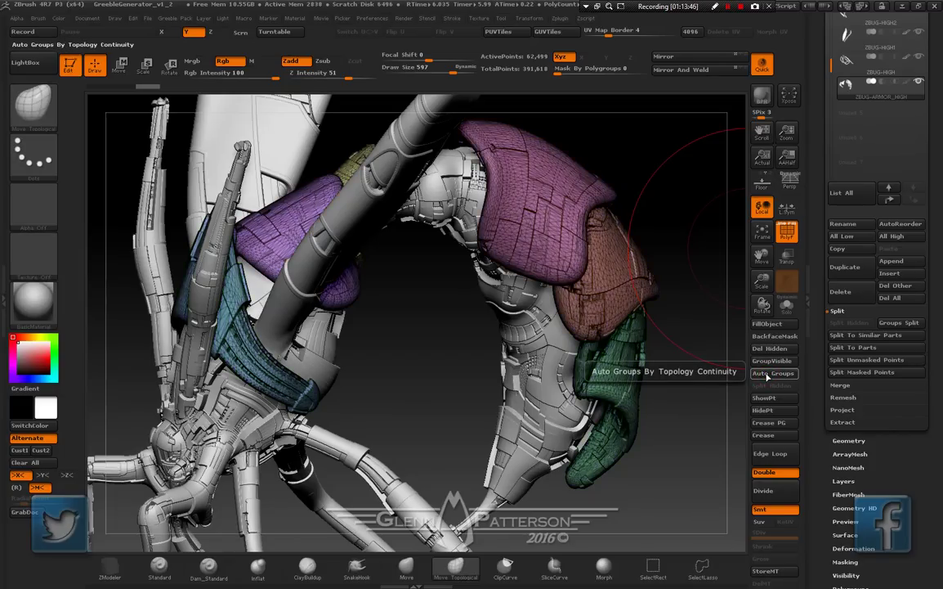
{"action": "left_click", "coordinate": [894, 324]}
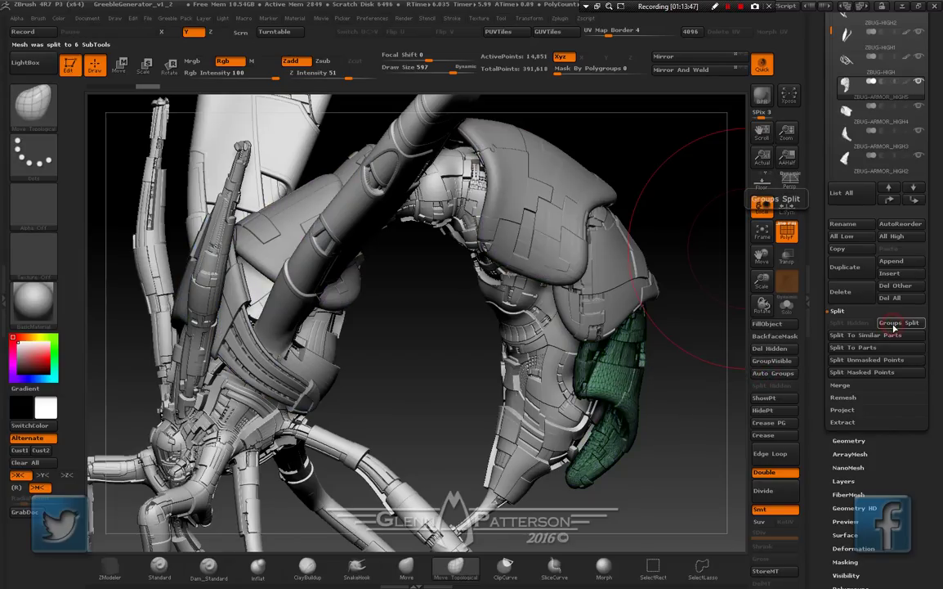
Frame the armored creature, enable KeyShot as the external renderer, and start a BPR render
{"action": "scroll", "coordinate": [940, 326], "scroll_direction": "up", "scroll_amount": 5}
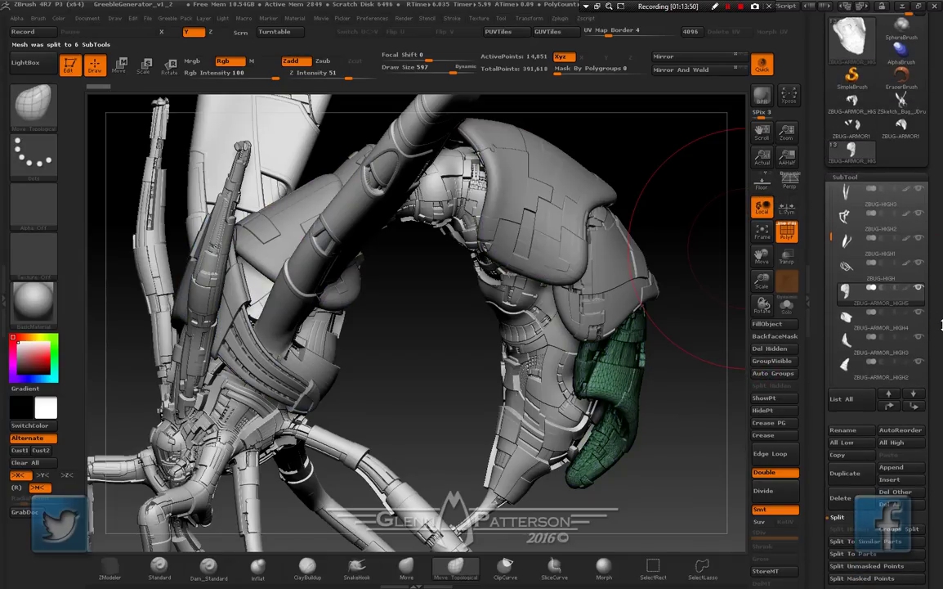
{"action": "left_click_drag", "start_coordinate": [436, 362], "coordinate": [410, 400]}
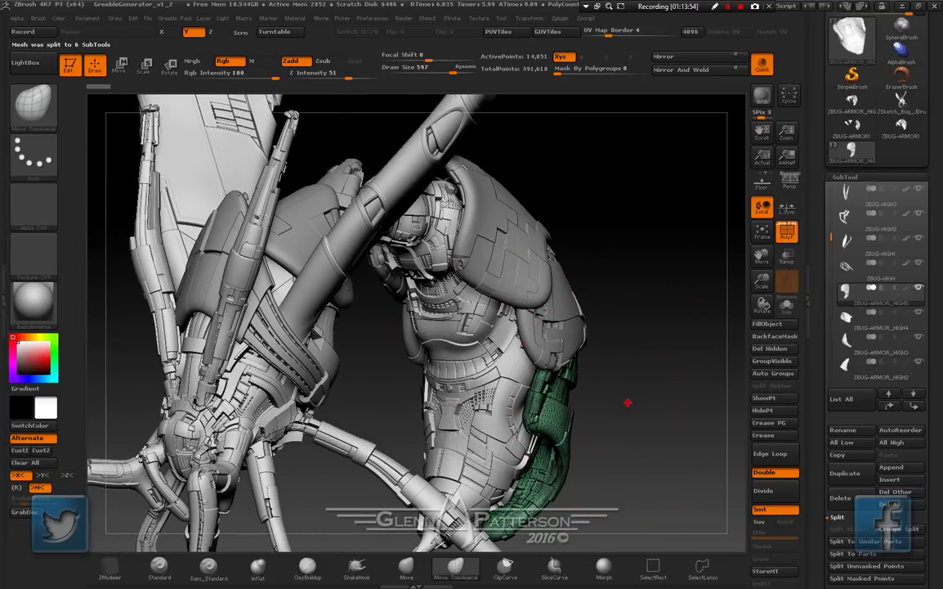
{"action": "key", "text": "f"}
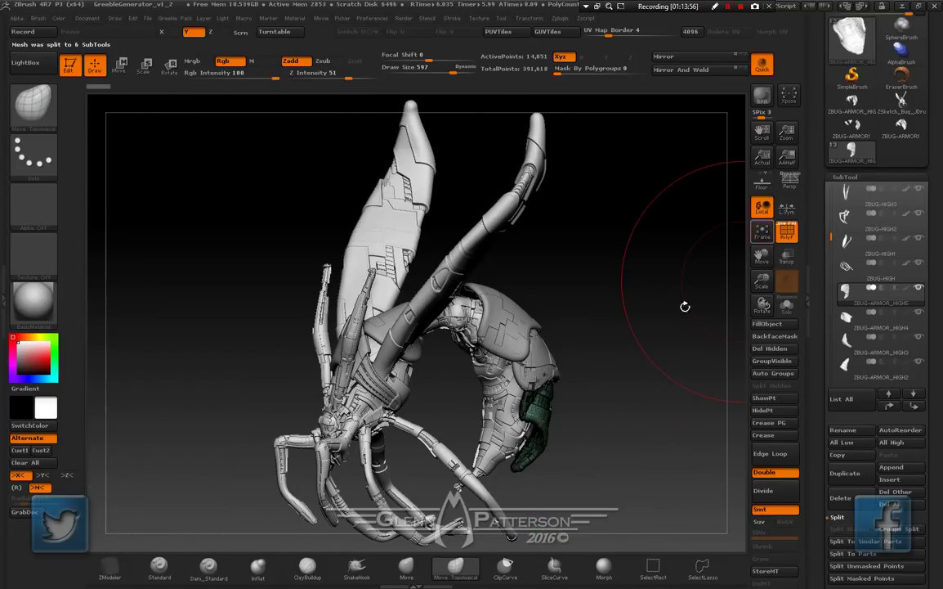
{"action": "left_click_drag", "start_coordinate": [685, 306], "coordinate": [490, 270]}
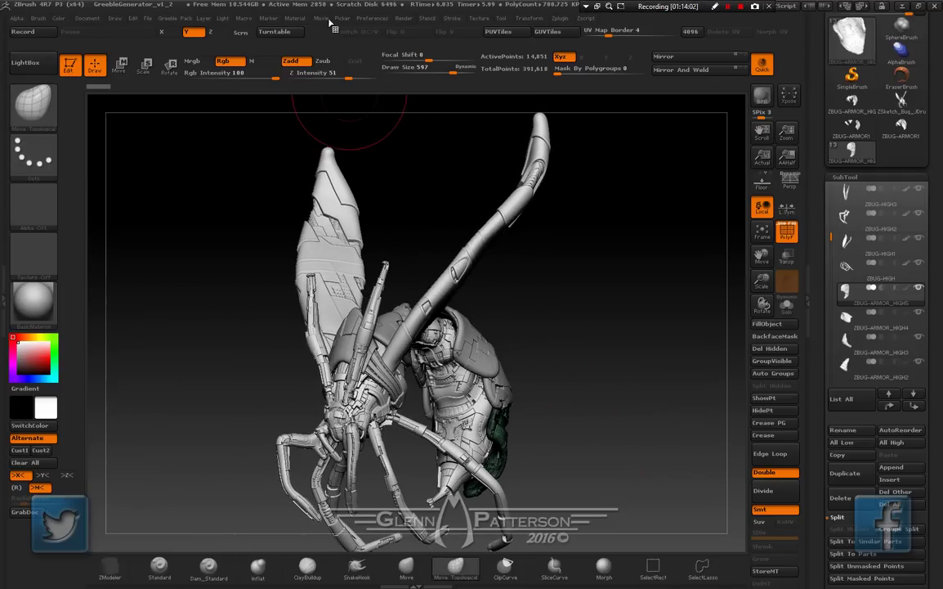
{"action": "left_click", "coordinate": [401, 18]}
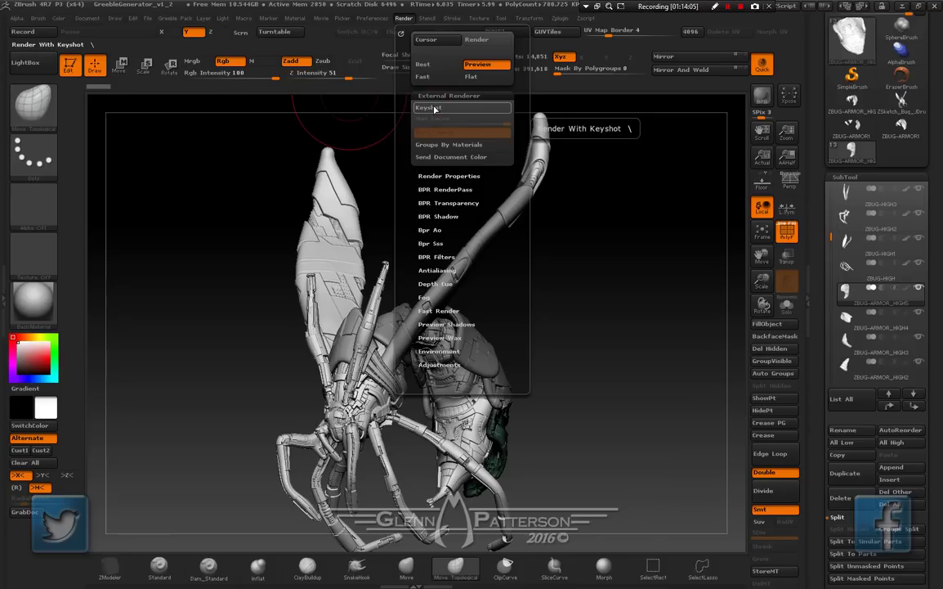
{"action": "left_click", "coordinate": [437, 107]}
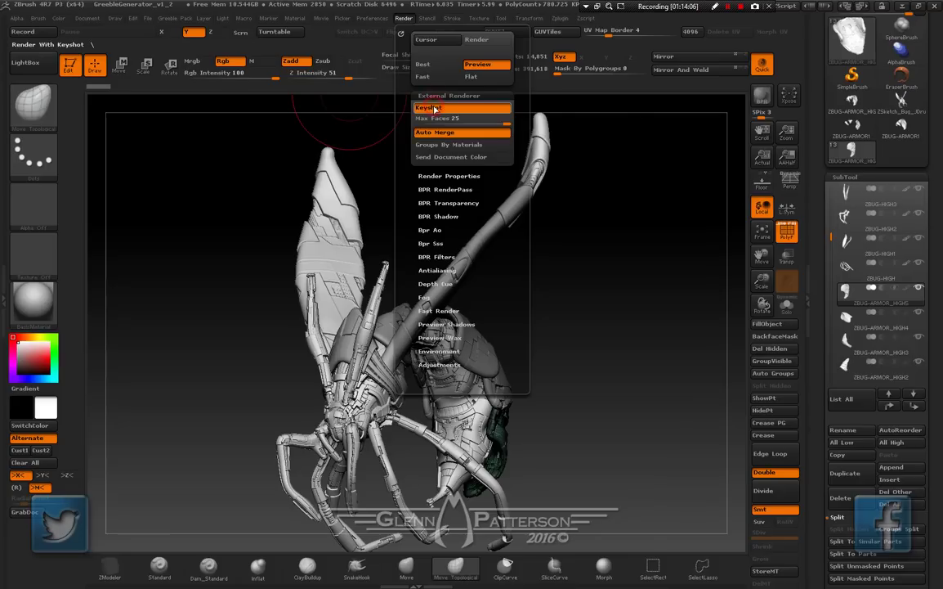
{"action": "left_click", "coordinate": [762, 97]}
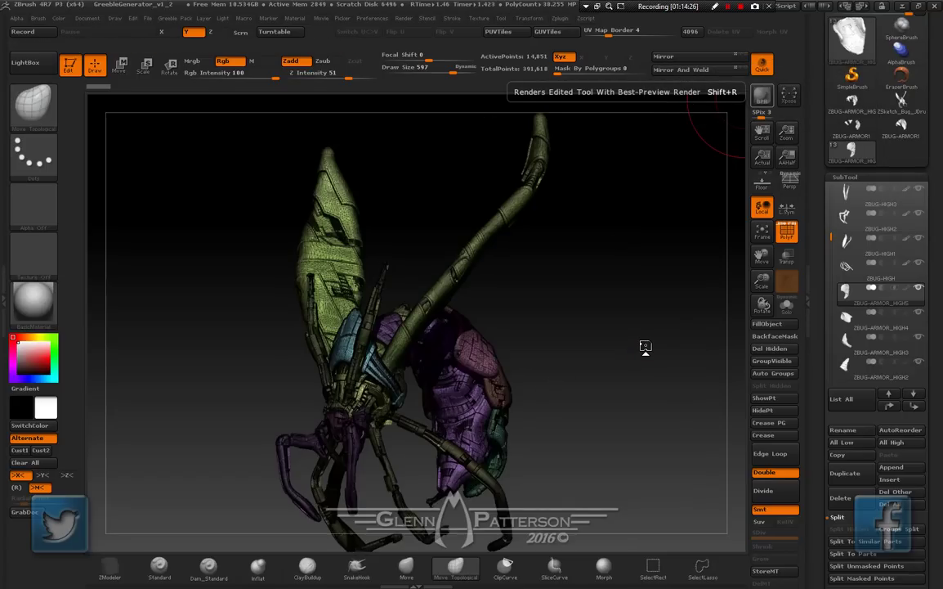
Reorient the creature, resend it to KeyShot with a BPR render, and minimize ZBrush to reach KeyShot
{"action": "mouse_move", "coordinate": [600, 285]}
{"action": "left_mouse_down"}
{"action": "mouse_move", "coordinate": [611, 305]}
{"action": "mouse_move", "coordinate": [604, 266]}
{"action": "left_mouse_up"}
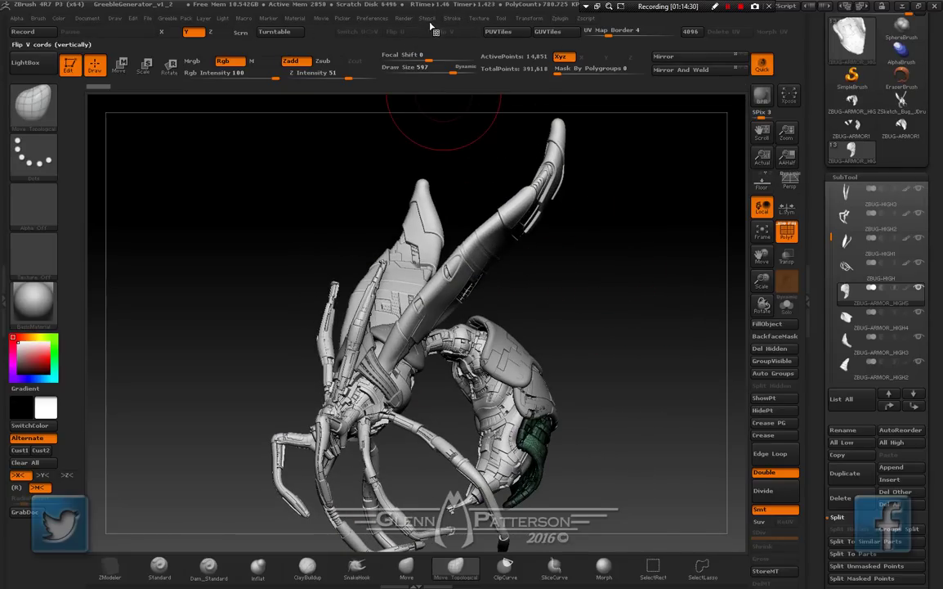
{"action": "left_click", "coordinate": [403, 18]}
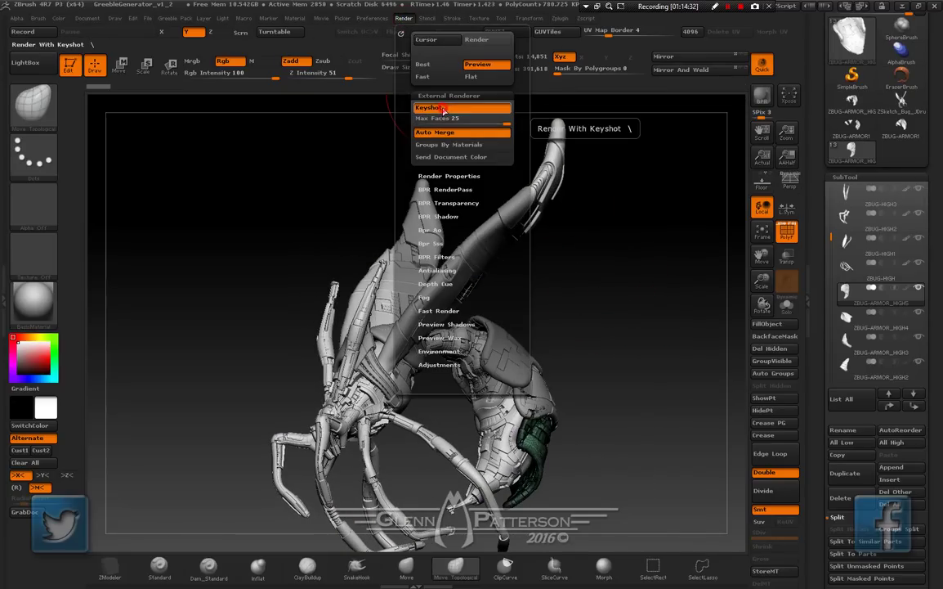
{"action": "left_click", "coordinate": [761, 97]}
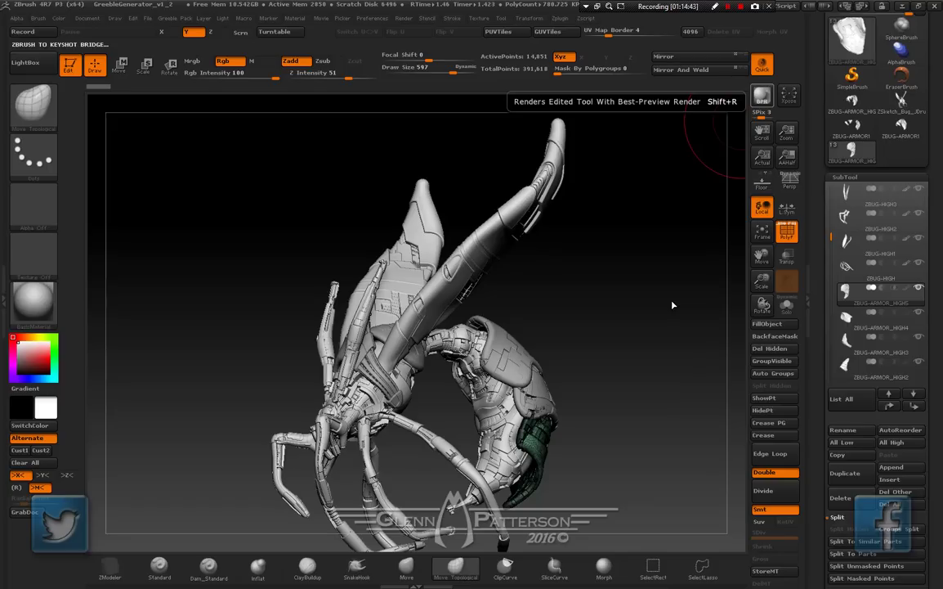
{"action": "left_click", "coordinate": [903, 7]}
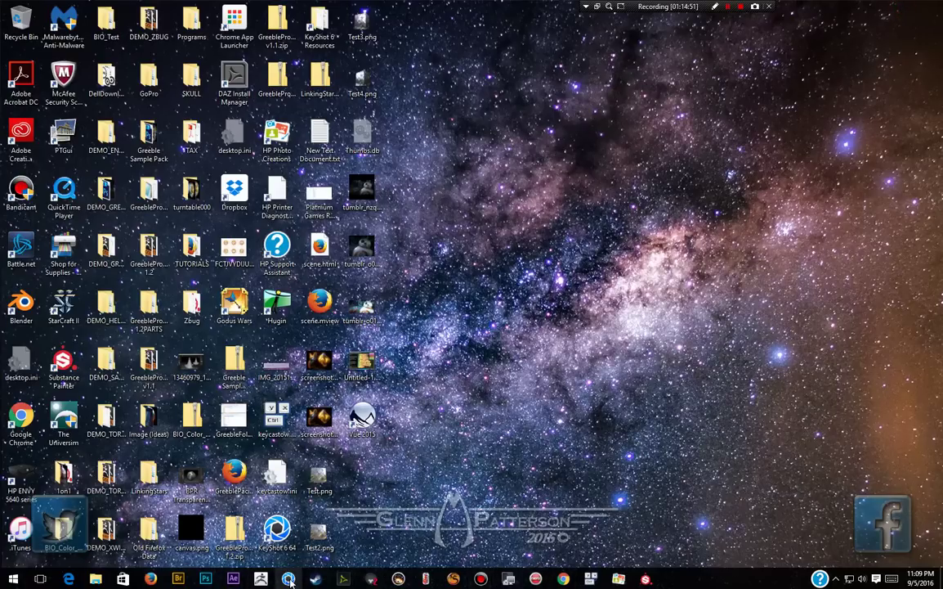
Start KeyShot, return to ZBrush to send the creature across with the KeyShot external renderer enabled, and switch to the KeyShot scene
{"action": "left_click", "coordinate": [288, 579]}
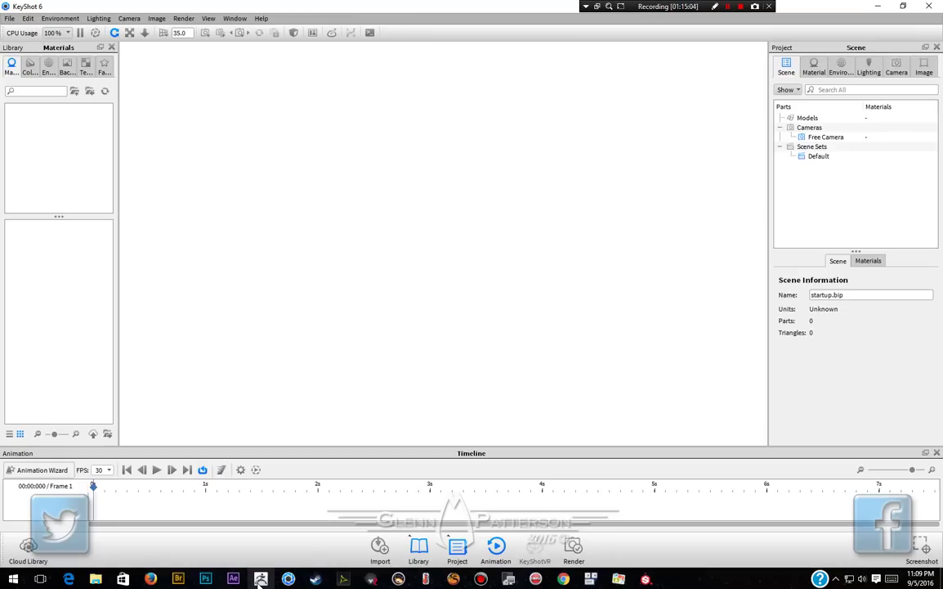
{"action": "left_click", "coordinate": [260, 579]}
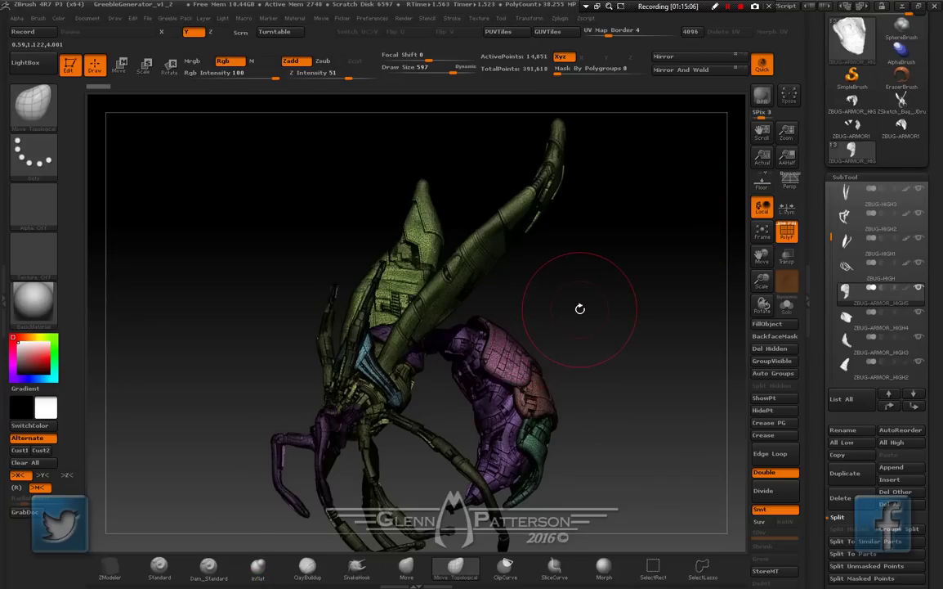
{"action": "mouse_move", "coordinate": [579, 340]}
{"action": "left_mouse_down"}
{"action": "mouse_move", "coordinate": [600, 348]}
{"action": "mouse_move", "coordinate": [588, 347]}
{"action": "left_mouse_up"}
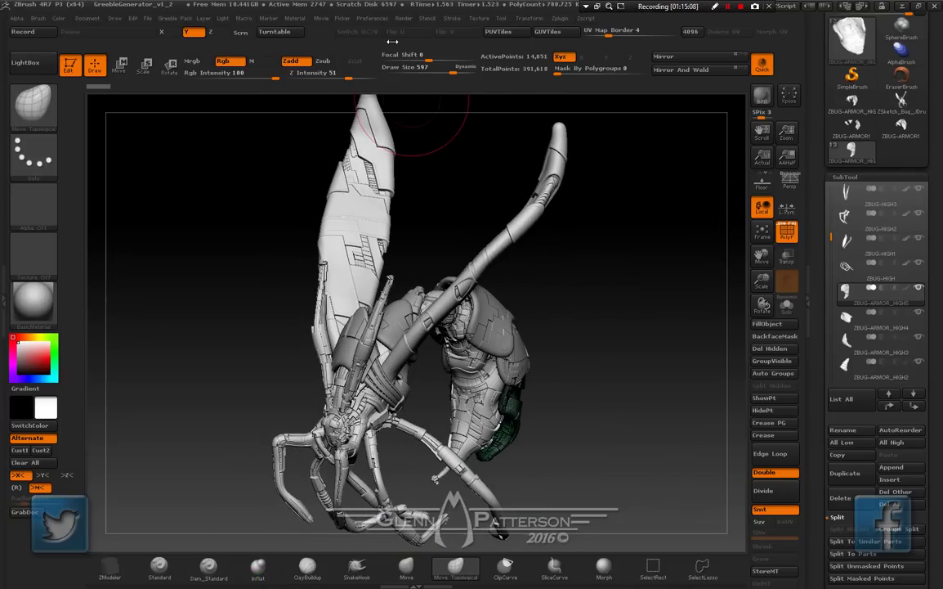
{"action": "left_click", "coordinate": [375, 18]}
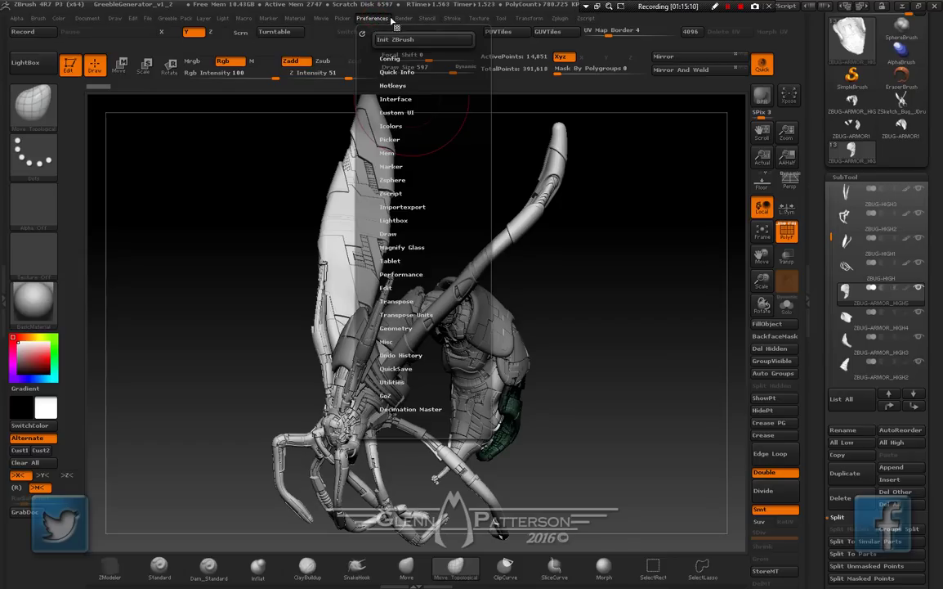
{"action": "left_click", "coordinate": [404, 18]}
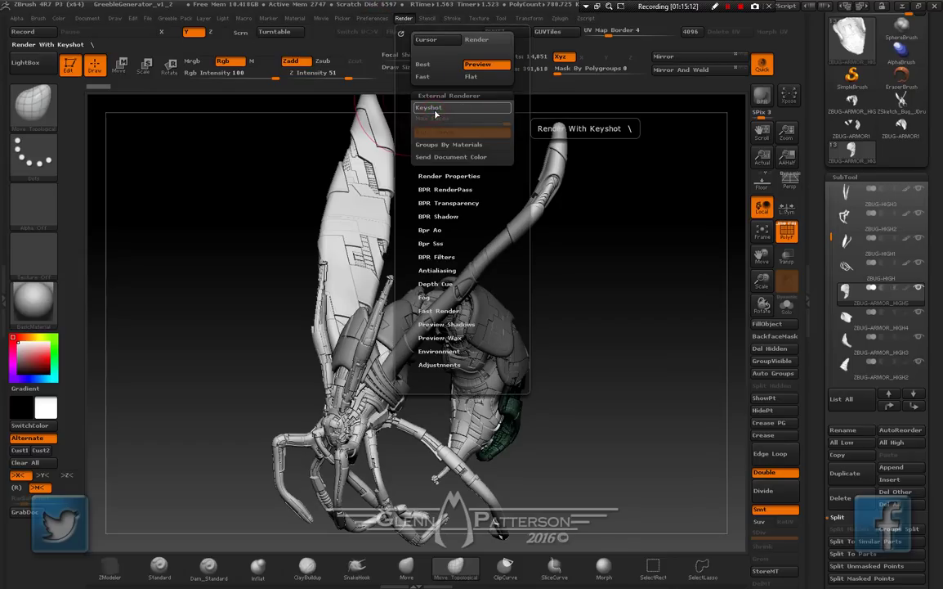
{"action": "left_click", "coordinate": [435, 110]}
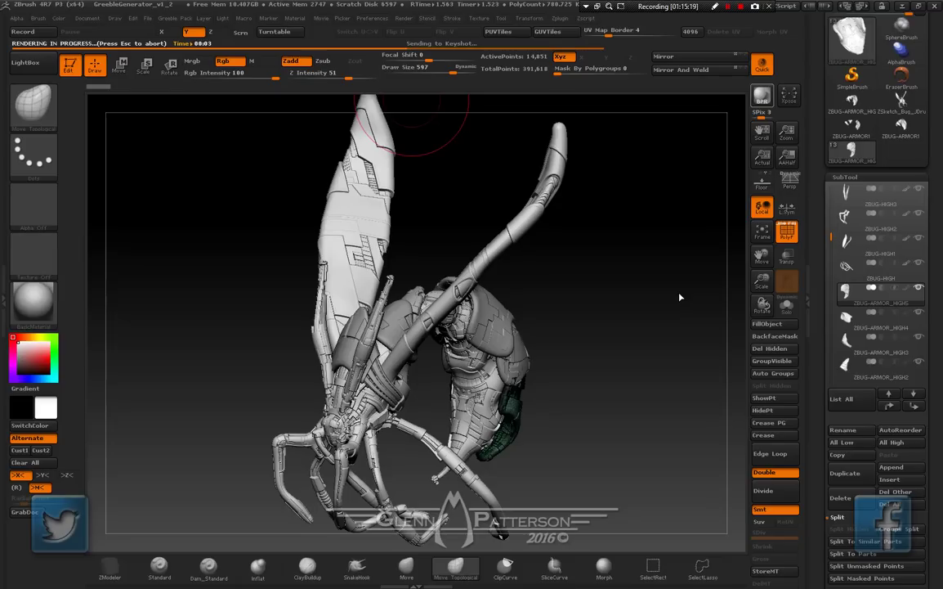
{"action": "key", "text": "alt+Tab"}
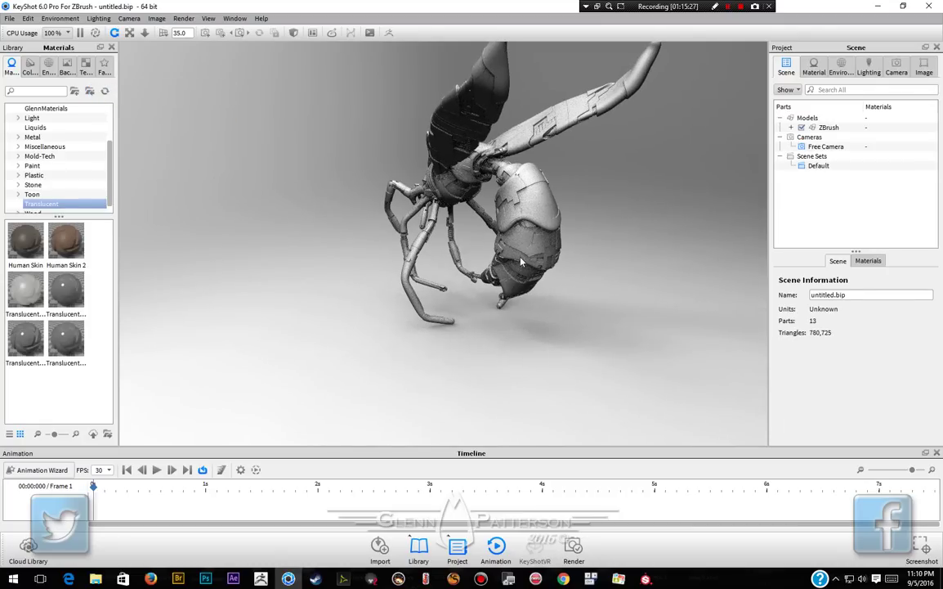
Open the material graph of the creature's ZBUG-HIGH4 body part and delete the texture map node feeding its diffuse input
{"action": "left_click_drag", "start_coordinate": [461, 365], "coordinate": [762, 361]}
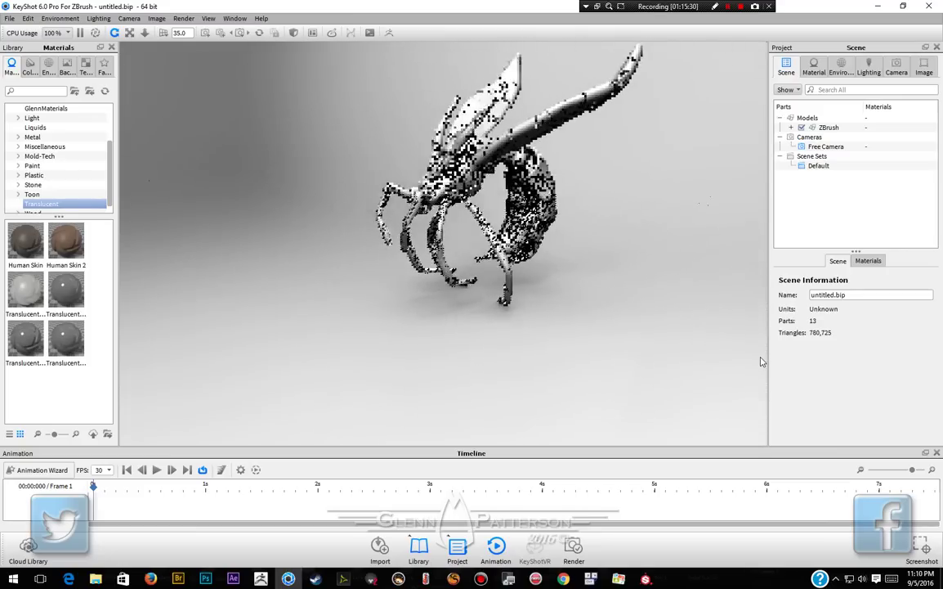
{"action": "scroll", "coordinate": [462, 175], "scroll_direction": "up", "scroll_amount": 4}
{"action": "left_click_drag", "start_coordinate": [463, 175], "coordinate": [325, 326]}
{"action": "middle_click_drag", "start_coordinate": [325, 326], "coordinate": [304, 310]}
{"action": "middle_click_drag", "start_coordinate": [449, 288], "coordinate": [356, 281]}
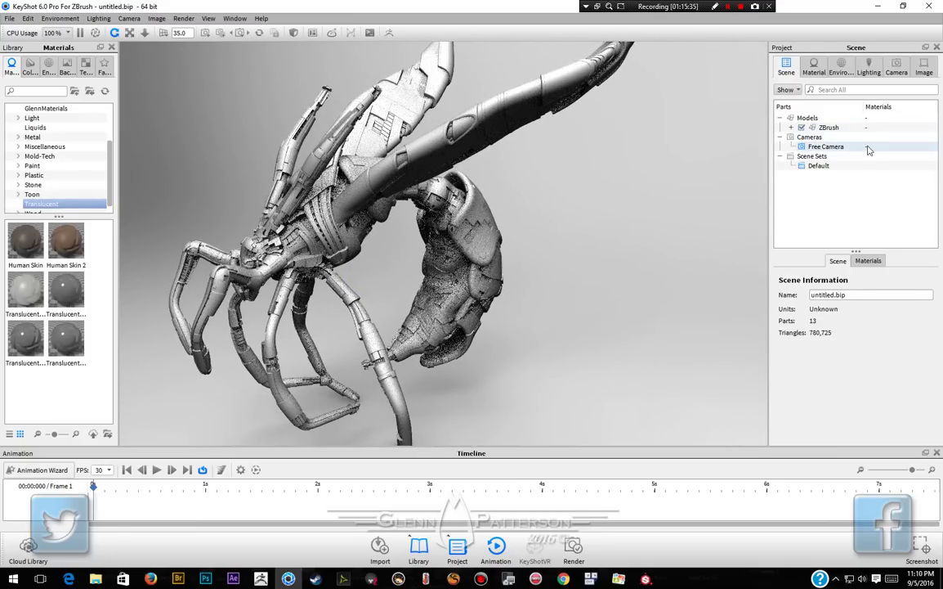
{"action": "double_click", "coordinate": [296, 245]}
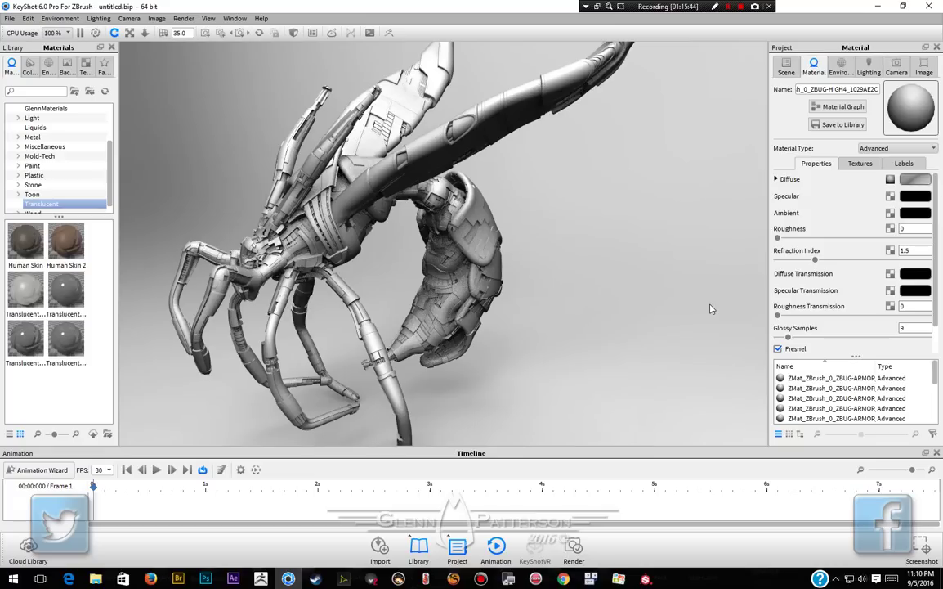
{"action": "left_click", "coordinate": [843, 107]}
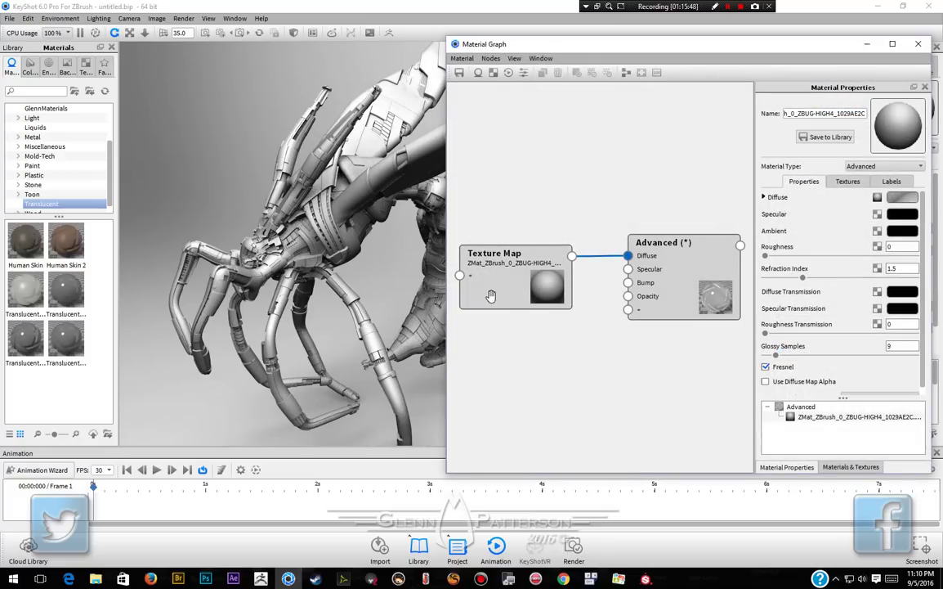
{"action": "left_click_drag", "start_coordinate": [489, 302], "coordinate": [510, 384]}
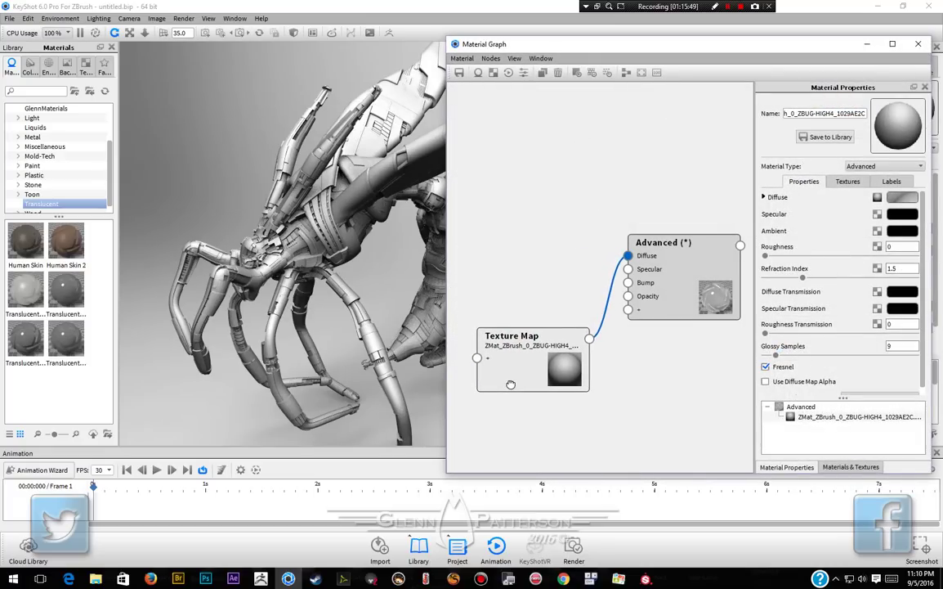
{"action": "key", "text": "Delete"}
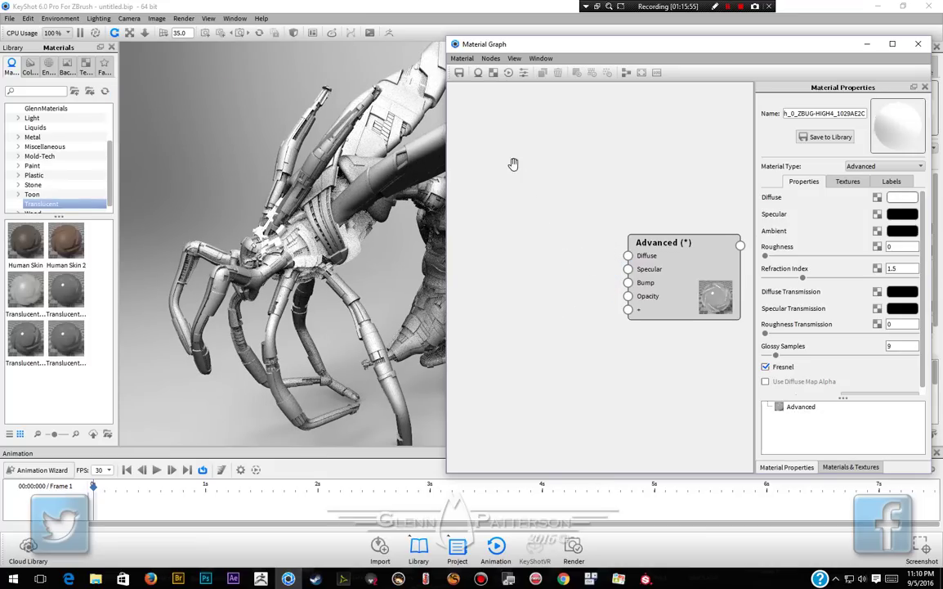
Add an Occlusion texture node to the graph and connect it to the Diffuse input of the Advanced material
{"action": "right_click", "coordinate": [488, 118]}
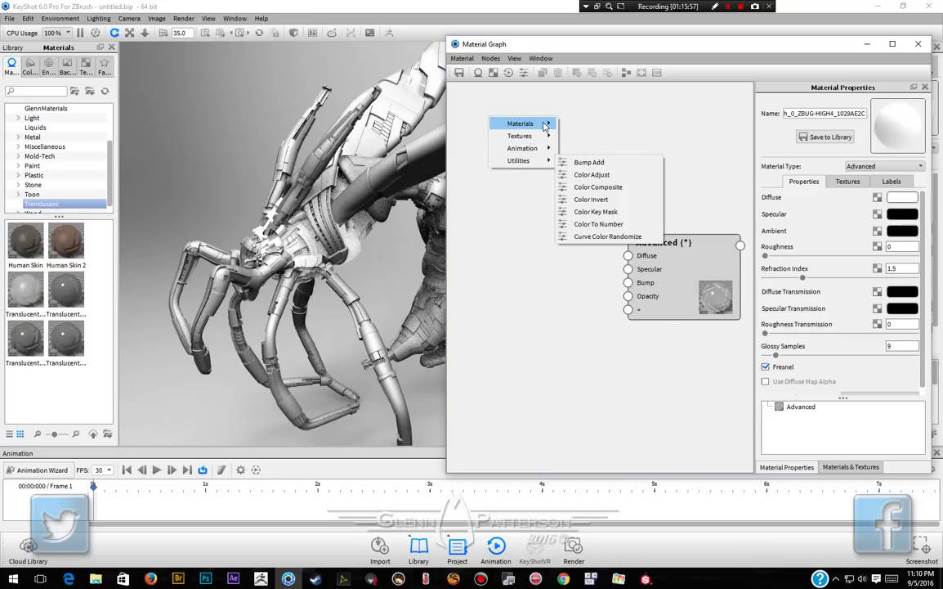
{"action": "mouse_move", "coordinate": [543, 137]}
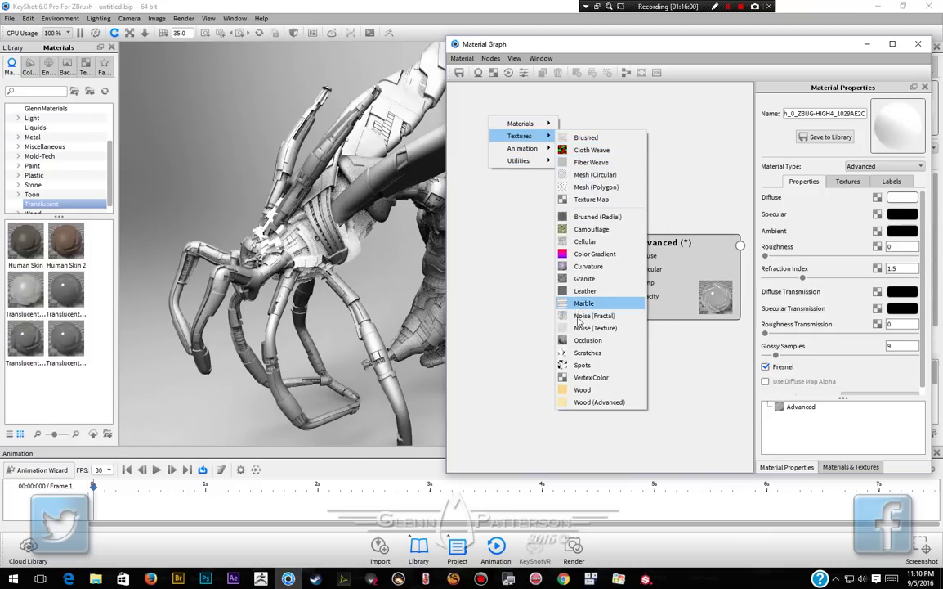
{"action": "left_click", "coordinate": [584, 341]}
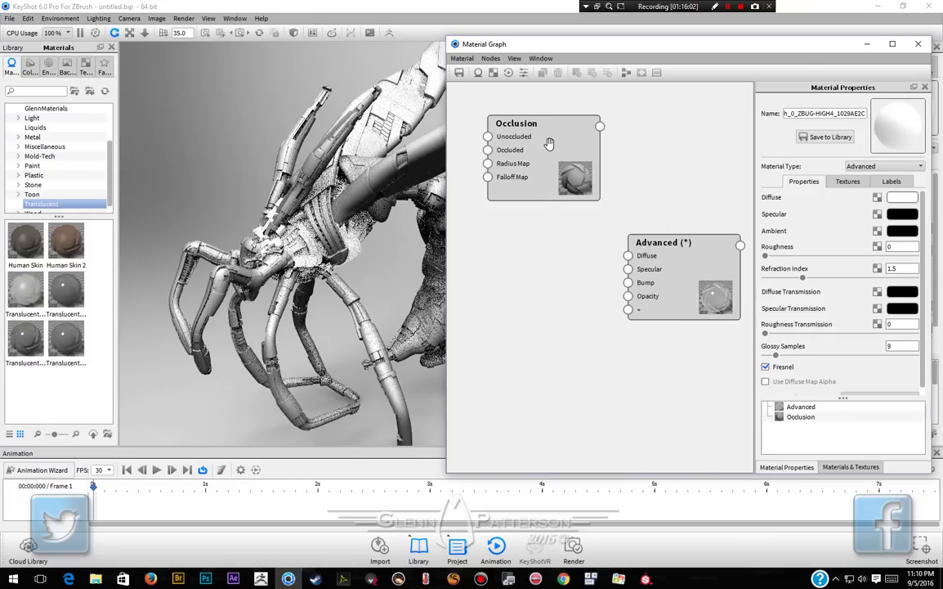
{"action": "left_click_drag", "start_coordinate": [549, 144], "coordinate": [525, 130]}
{"action": "left_click_drag", "start_coordinate": [577, 113], "coordinate": [628, 256]}
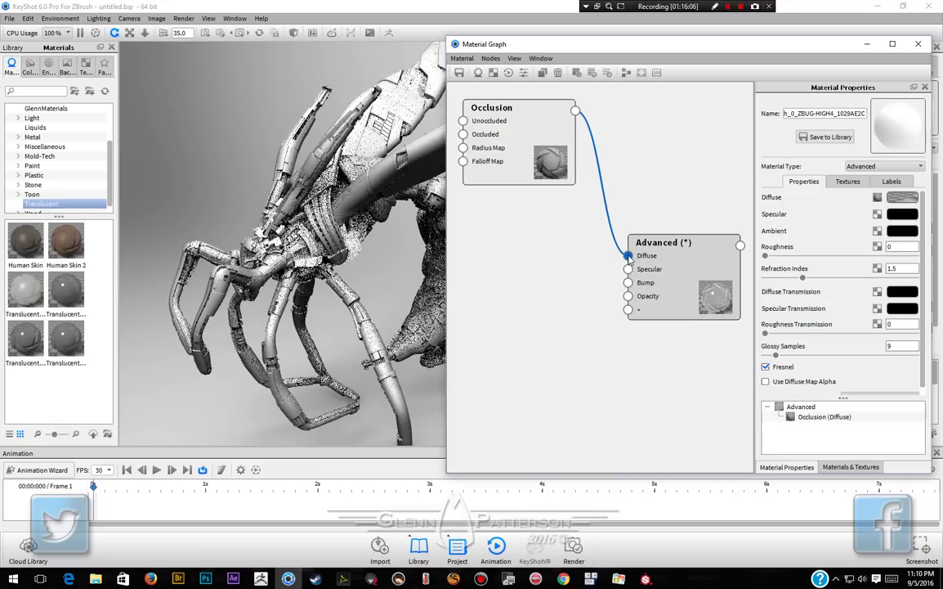
Set the Occlusion node's normal bias to 1 and its radius to 4.125
{"action": "left_click", "coordinate": [521, 131]}
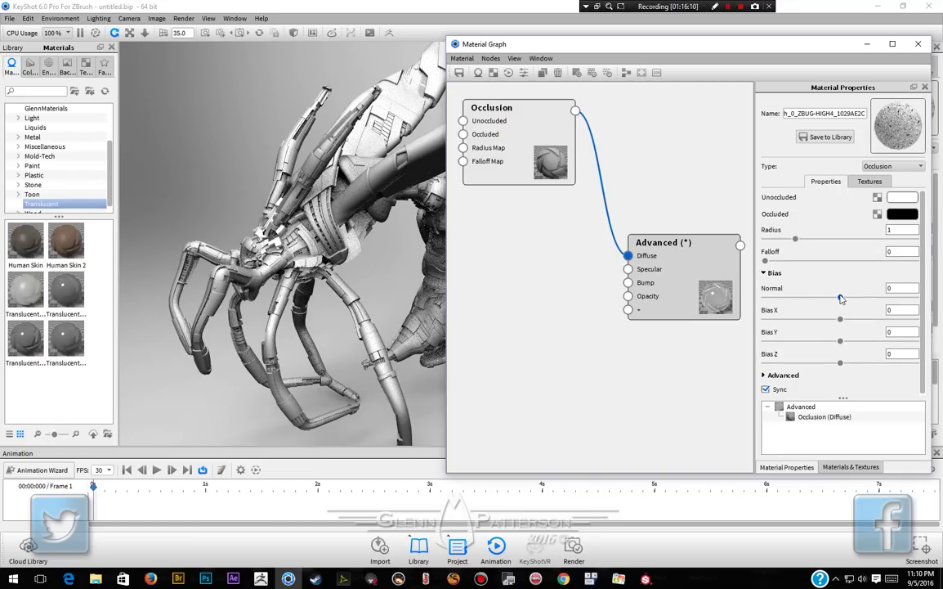
{"action": "left_click_drag", "start_coordinate": [840, 297], "coordinate": [916, 298]}
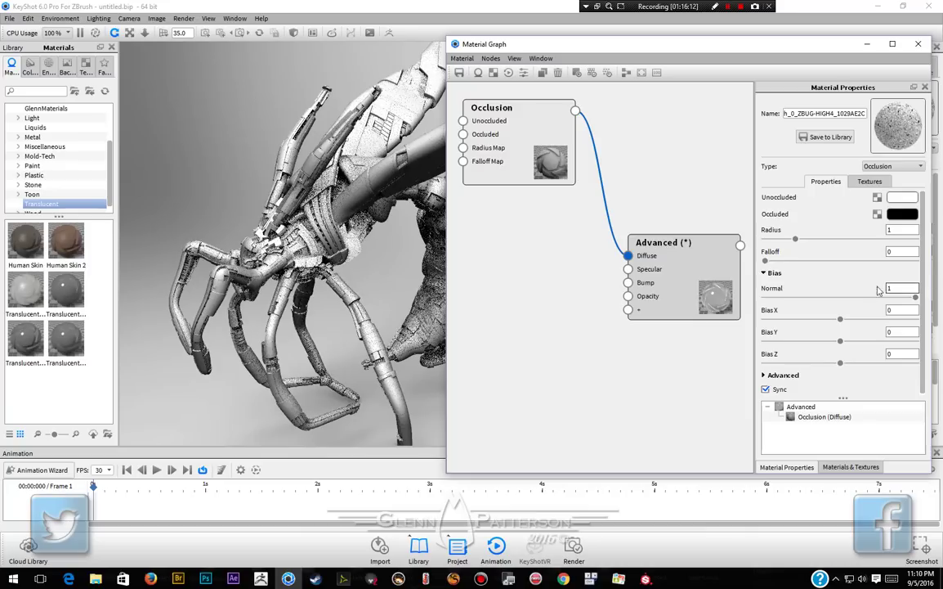
{"action": "left_click_drag", "start_coordinate": [795, 243], "coordinate": [889, 239]}
Insert a Color Adjust utility node between the Occlusion texture's output and the Advanced material's Diffuse input
{"action": "right_click", "coordinate": [647, 141]}
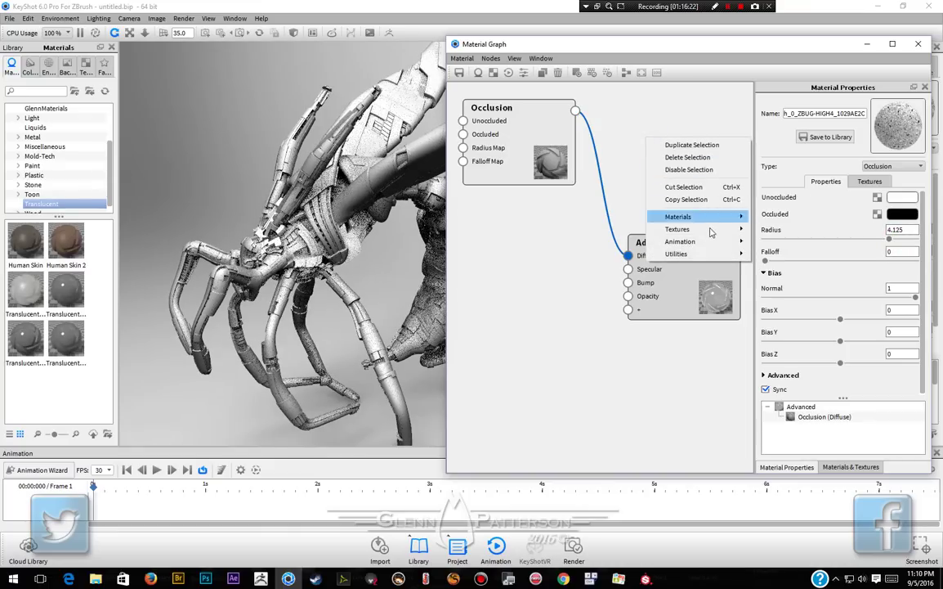
{"action": "mouse_move", "coordinate": [702, 256]}
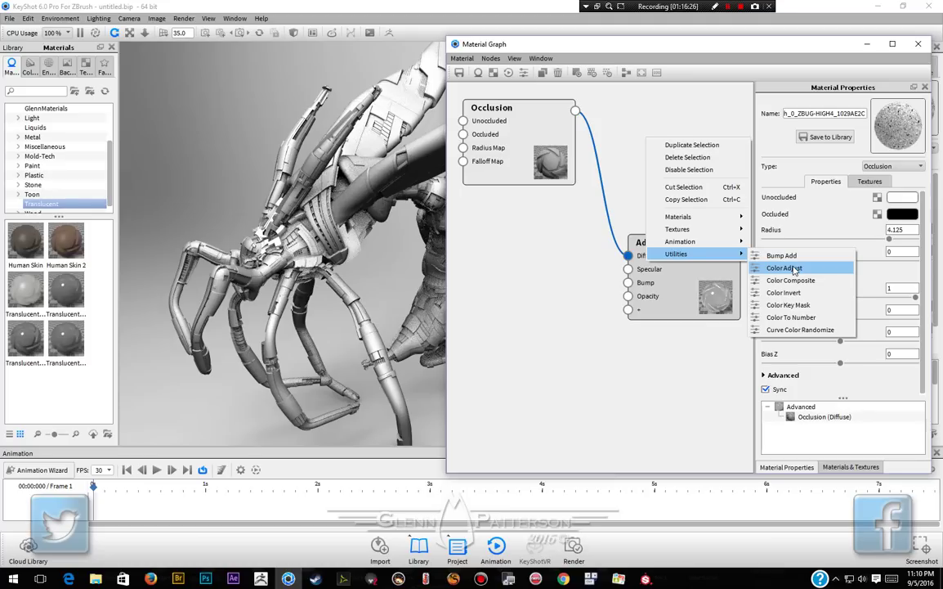
{"action": "left_click", "coordinate": [785, 268]}
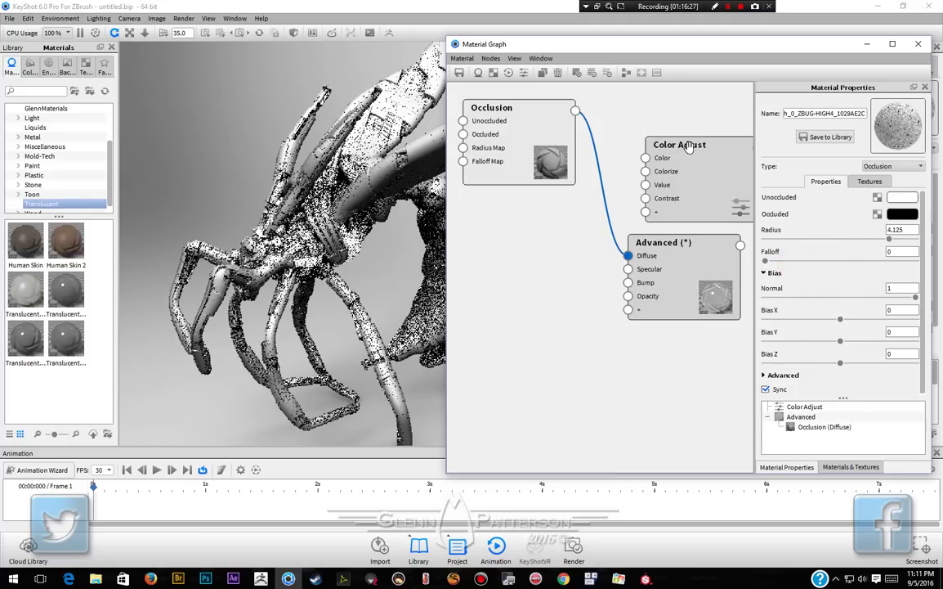
{"action": "left_click_drag", "start_coordinate": [733, 170], "coordinate": [688, 151]}
{"action": "left_click_drag", "start_coordinate": [576, 109], "coordinate": [602, 136]}
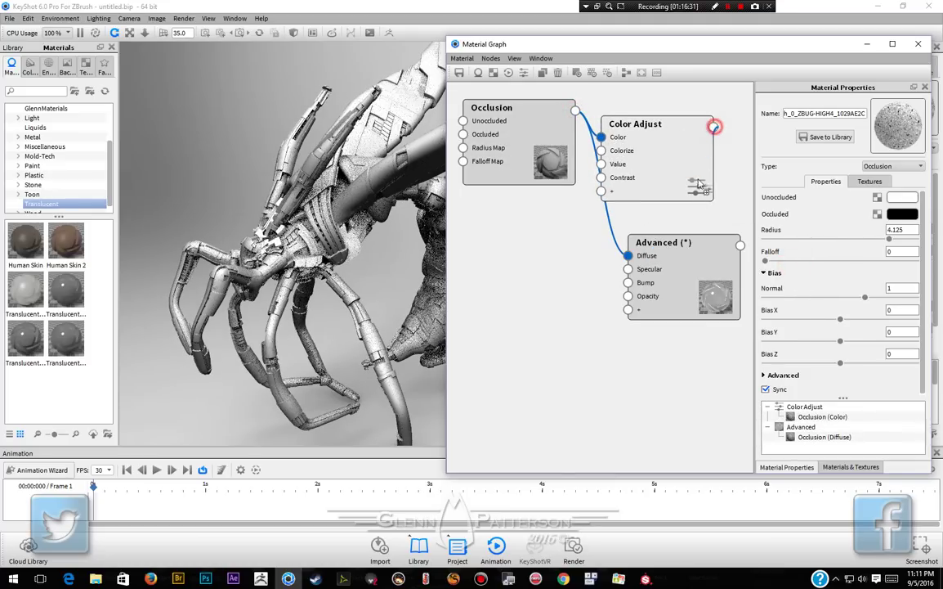
{"action": "left_click_drag", "start_coordinate": [713, 127], "coordinate": [630, 258]}
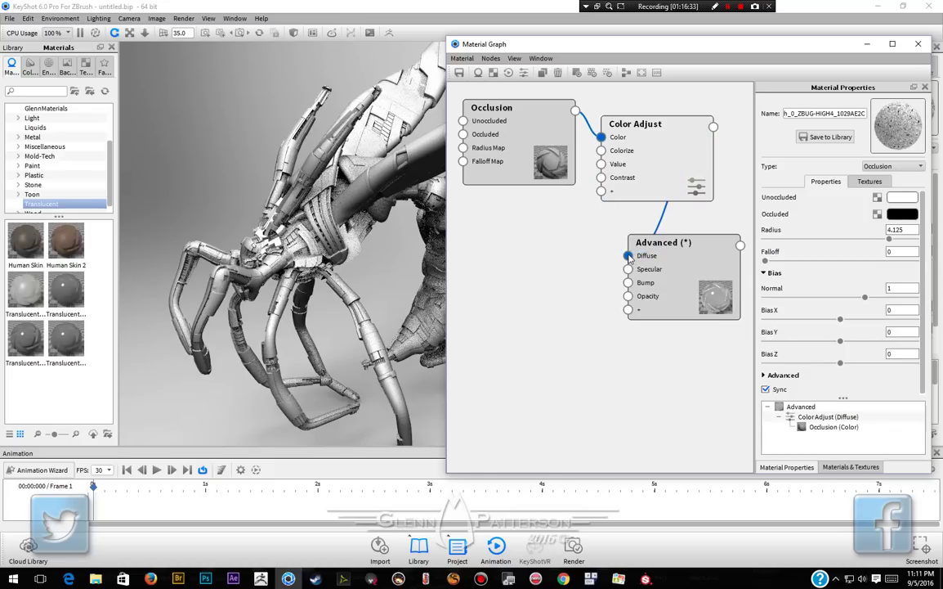
Raise the Color Adjust node's value to 2 and its contrast to 4.535
{"action": "left_click", "coordinate": [658, 163]}
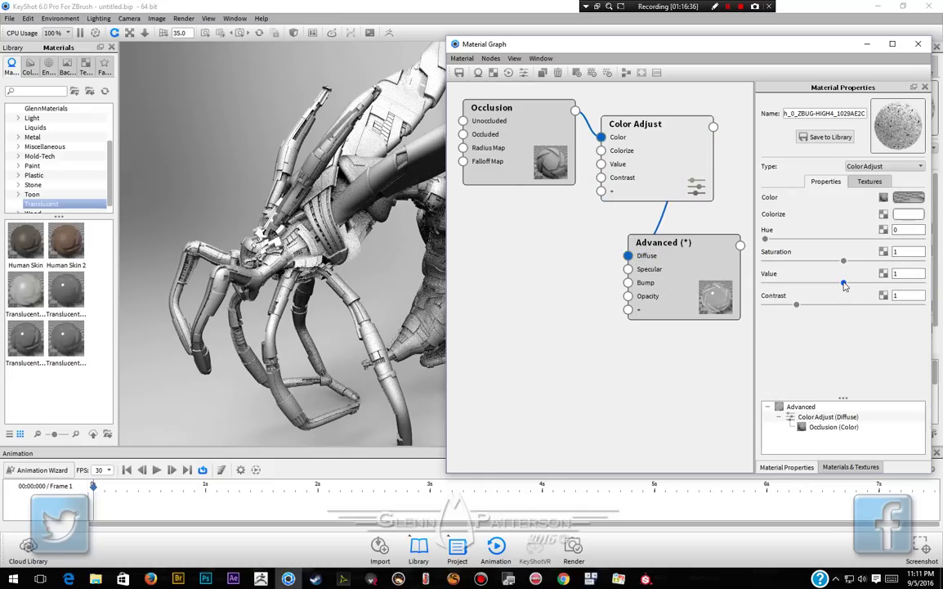
{"action": "left_click_drag", "start_coordinate": [845, 285], "coordinate": [912, 294]}
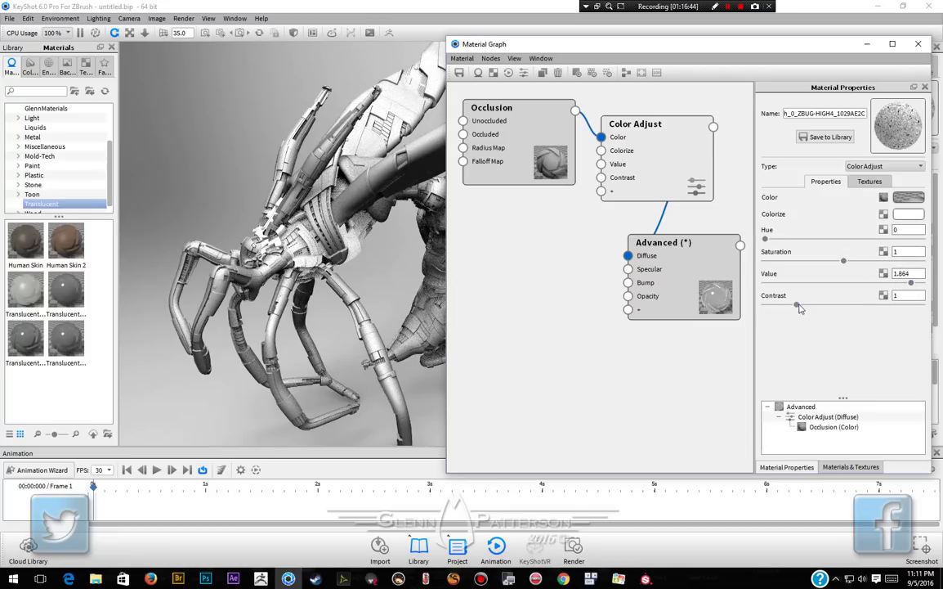
{"action": "mouse_move", "coordinate": [799, 307]}
{"action": "left_mouse_down"}
{"action": "mouse_move", "coordinate": [909, 308]}
{"action": "mouse_move", "coordinate": [923, 282]}
{"action": "mouse_move", "coordinate": [942, 286]}
{"action": "left_mouse_up"}
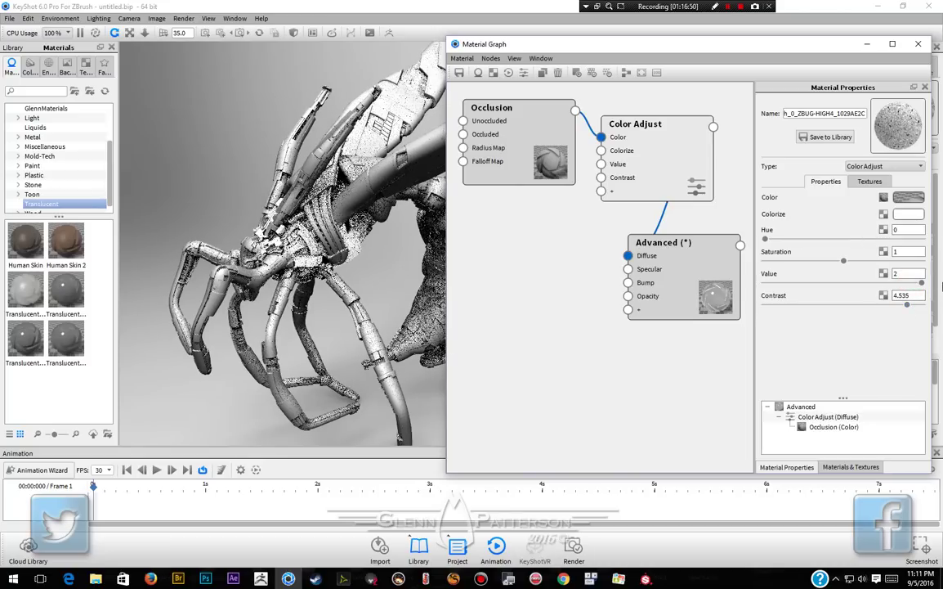
Preview the Color Adjust node's color output on the model while lowering its value to 1.054, and end the preview
{"action": "left_click", "coordinate": [664, 159]}
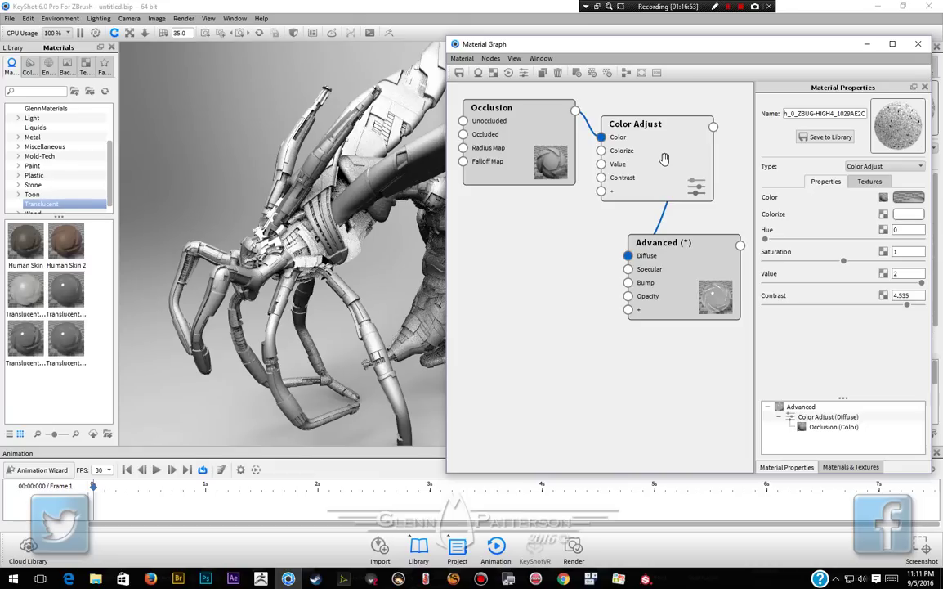
{"action": "key", "text": "c"}
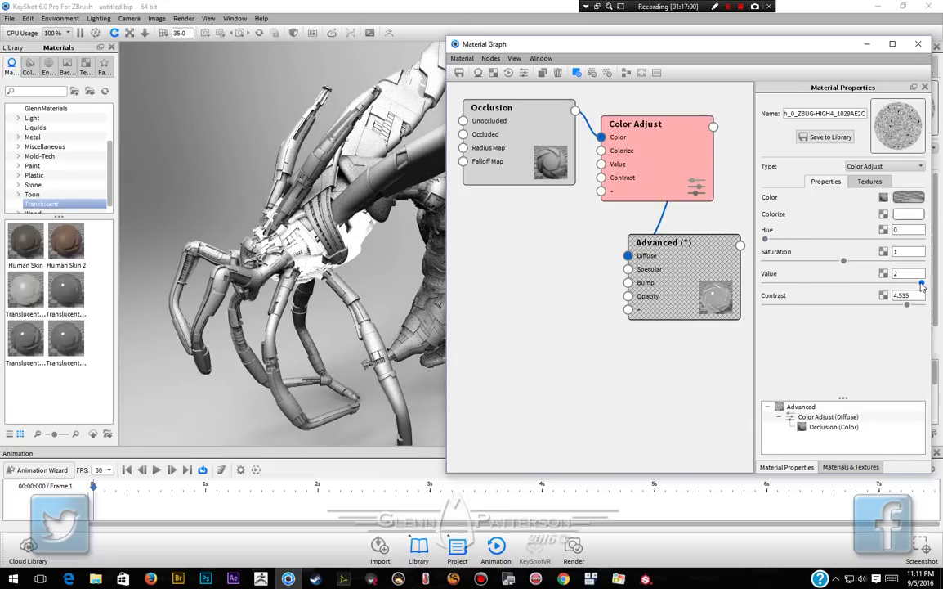
{"action": "left_click_drag", "start_coordinate": [922, 283], "coordinate": [847, 299]}
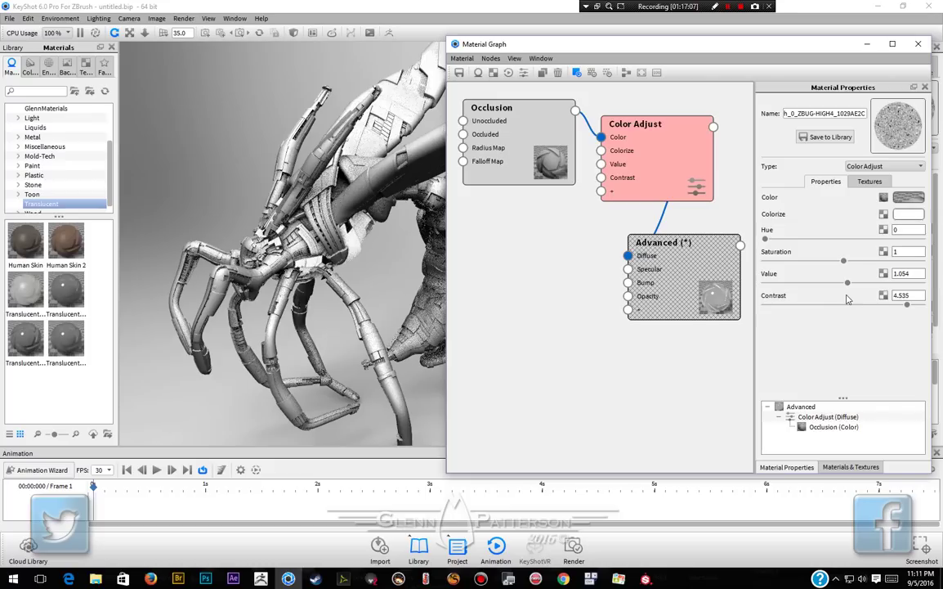
{"action": "key", "text": "c"}
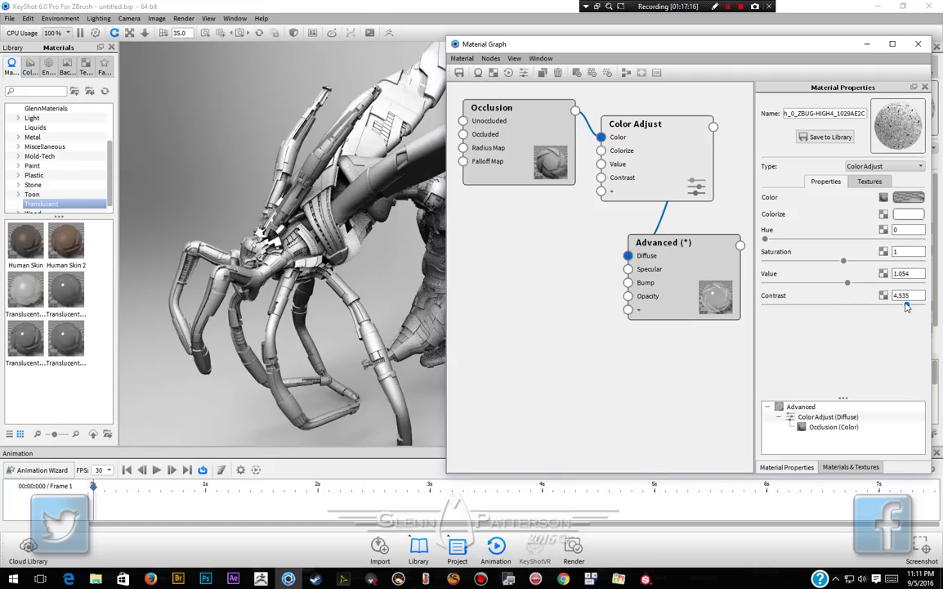
Set the Color Adjust contrast to 10 and reposition the node beside the Advanced material, below the Occlusion node
{"action": "left_click_drag", "start_coordinate": [906, 304], "coordinate": [939, 304]}
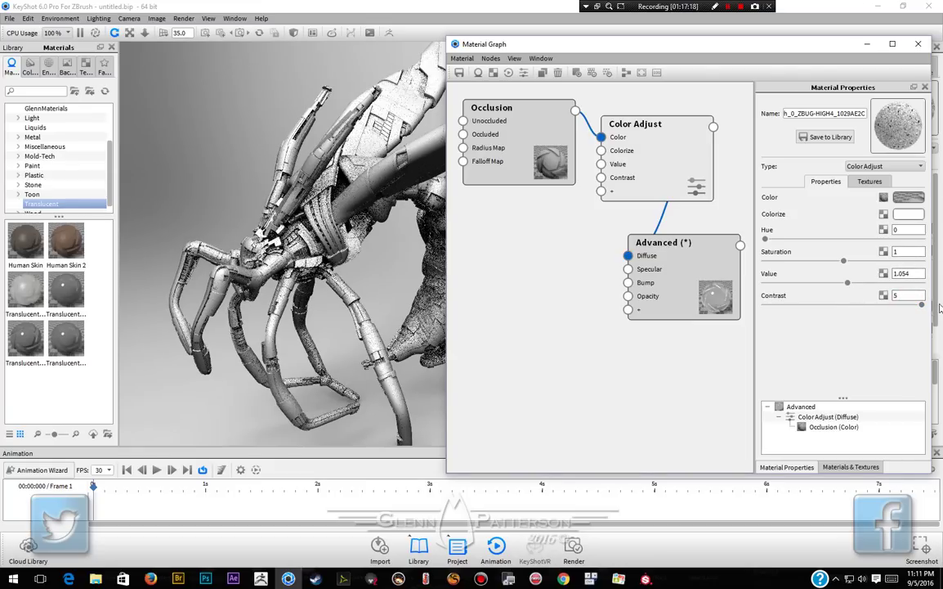
{"action": "double_click", "coordinate": [909, 295]}
{"action": "type", "text": "10"}
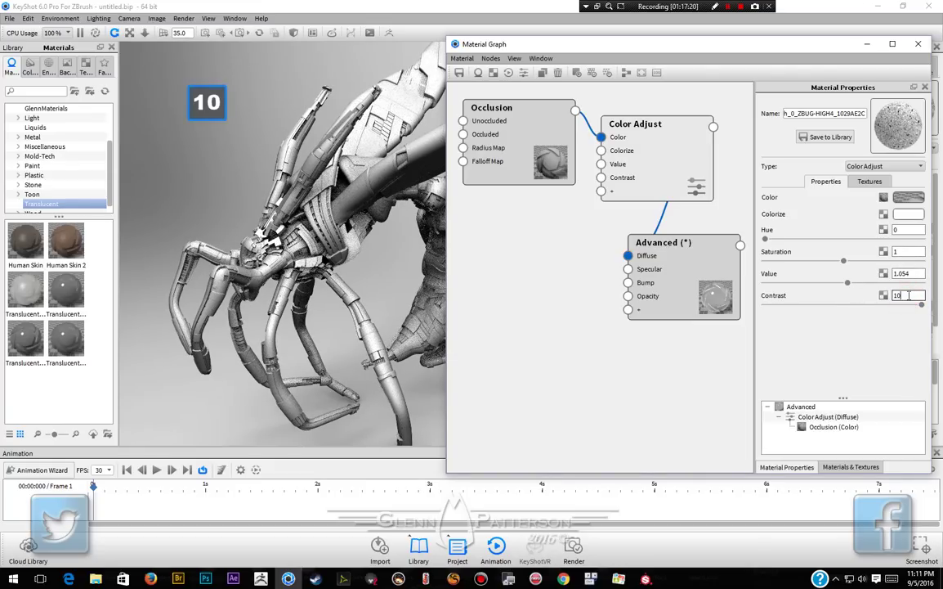
{"action": "key", "text": "Return"}
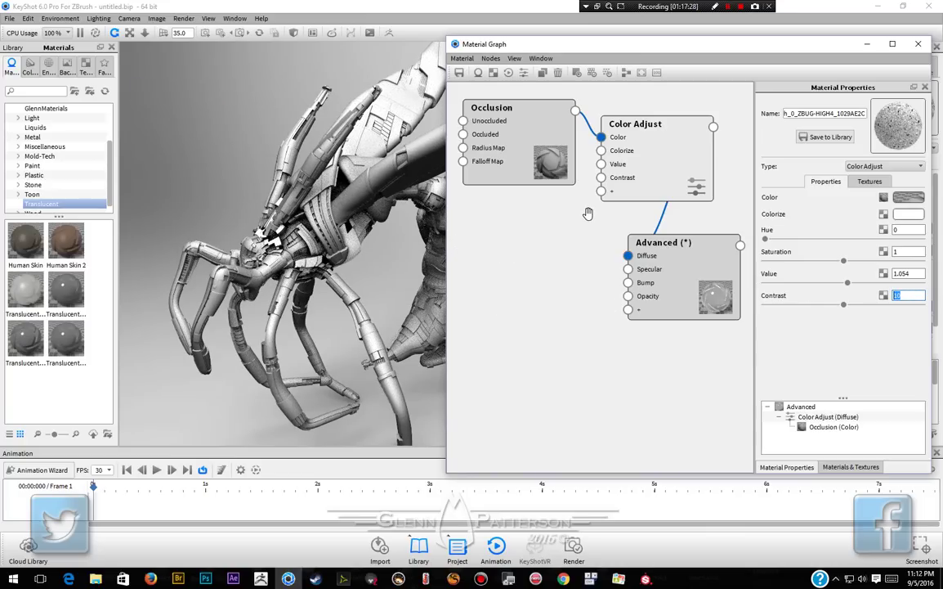
{"action": "left_click_drag", "start_coordinate": [634, 177], "coordinate": [524, 277]}
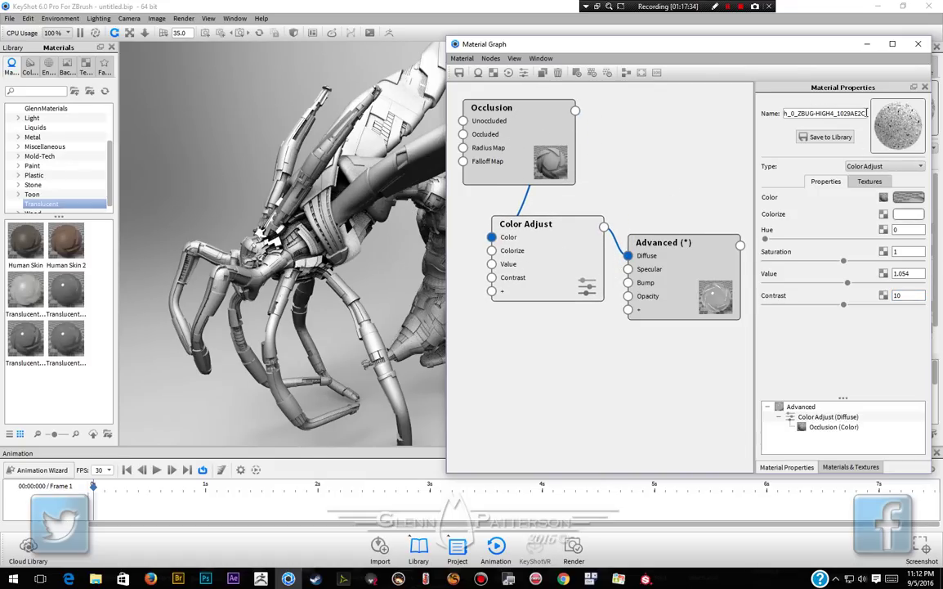
Rename the material being edited in the material graph as A/O
{"action": "left_click_drag", "start_coordinate": [867, 114], "coordinate": [776, 114]}
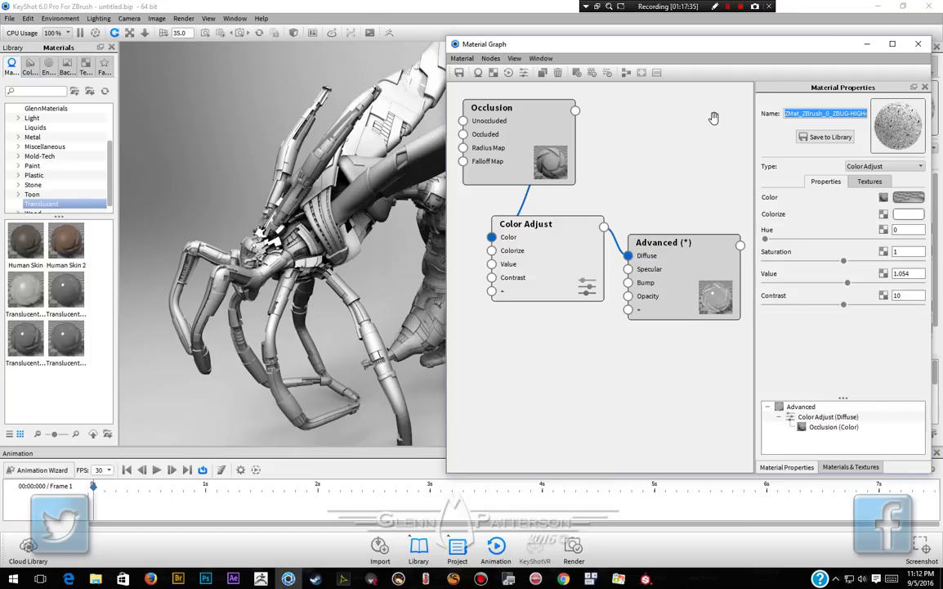
{"action": "key", "text": "shift"}
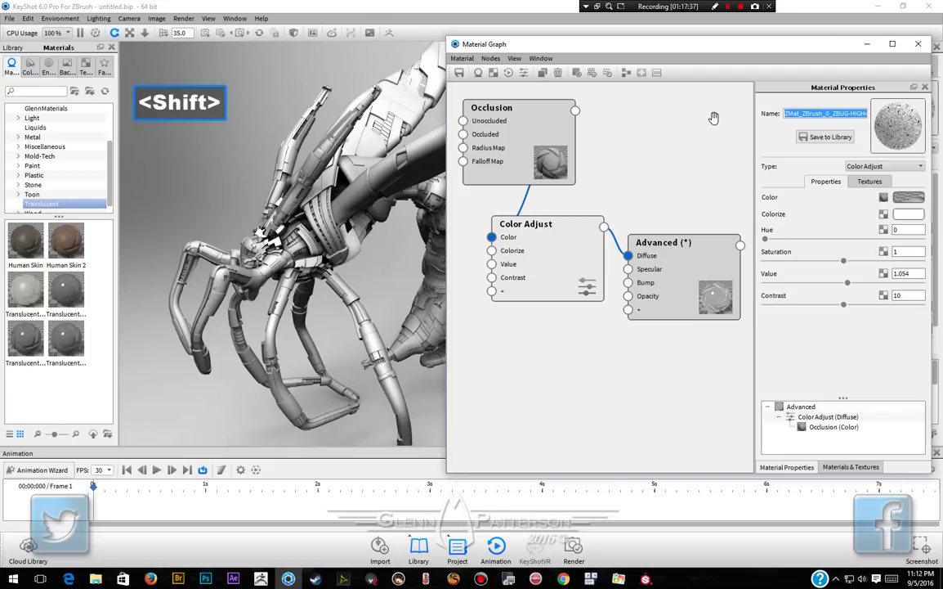
{"action": "type", "text": "A?O"}
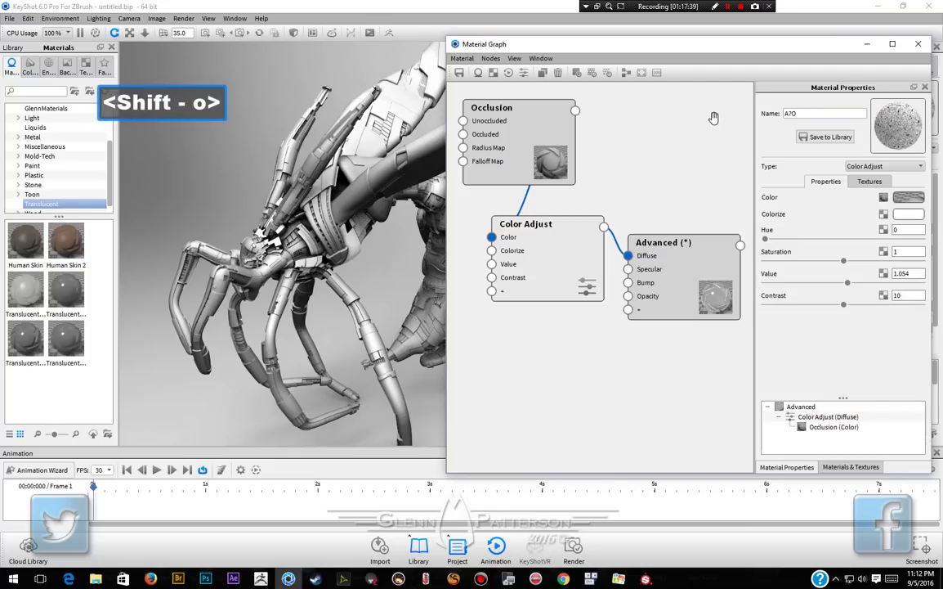
{"action": "key", "text": "BackSpace"}
{"action": "key", "text": "BackSpace"}
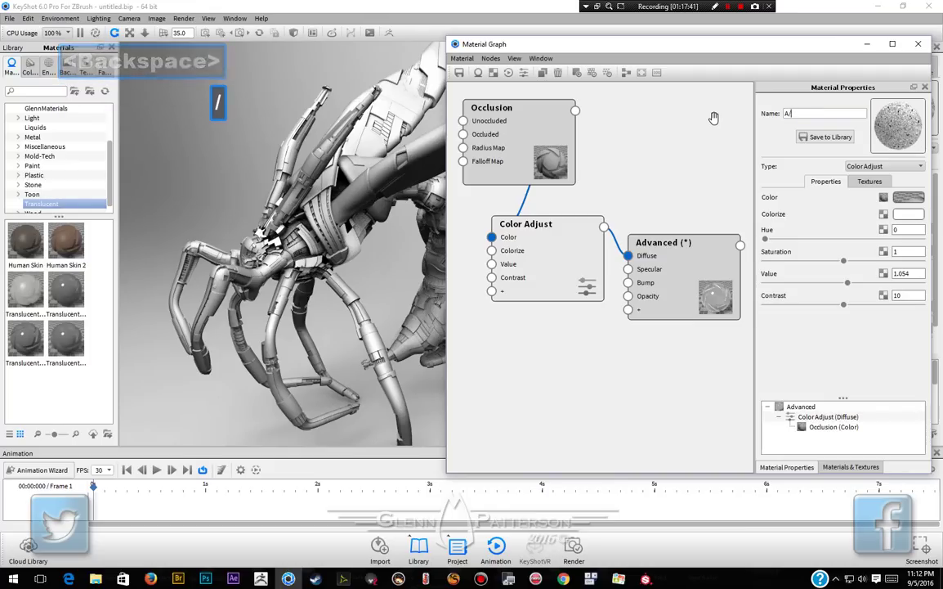
{"action": "type", "text": "/O"}
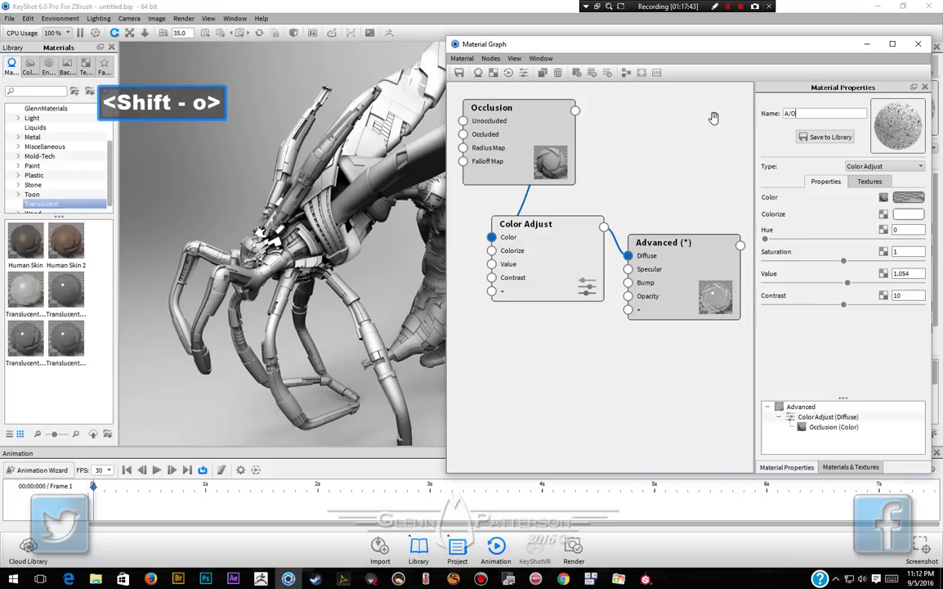
Save the A/O material to the GlennMaterials library folder and close the material graph
{"action": "left_click", "coordinate": [823, 137]}
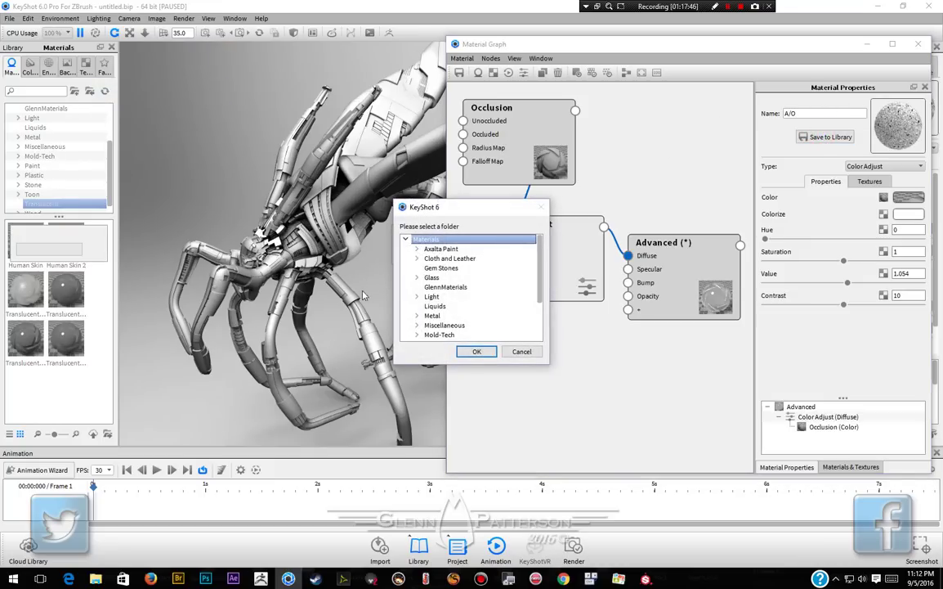
{"action": "left_click", "coordinate": [446, 287]}
{"action": "left_click", "coordinate": [477, 351]}
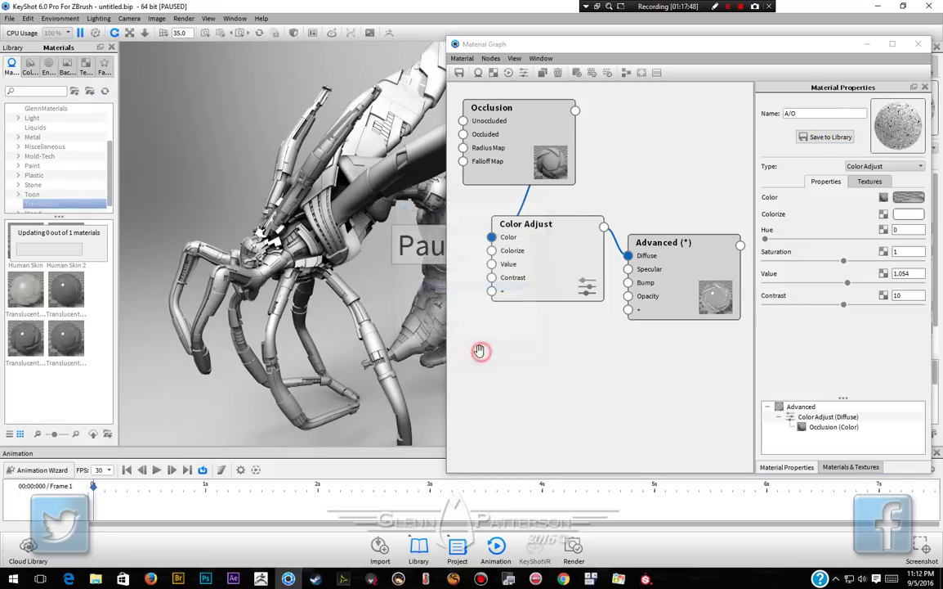
{"action": "left_click", "coordinate": [918, 44]}
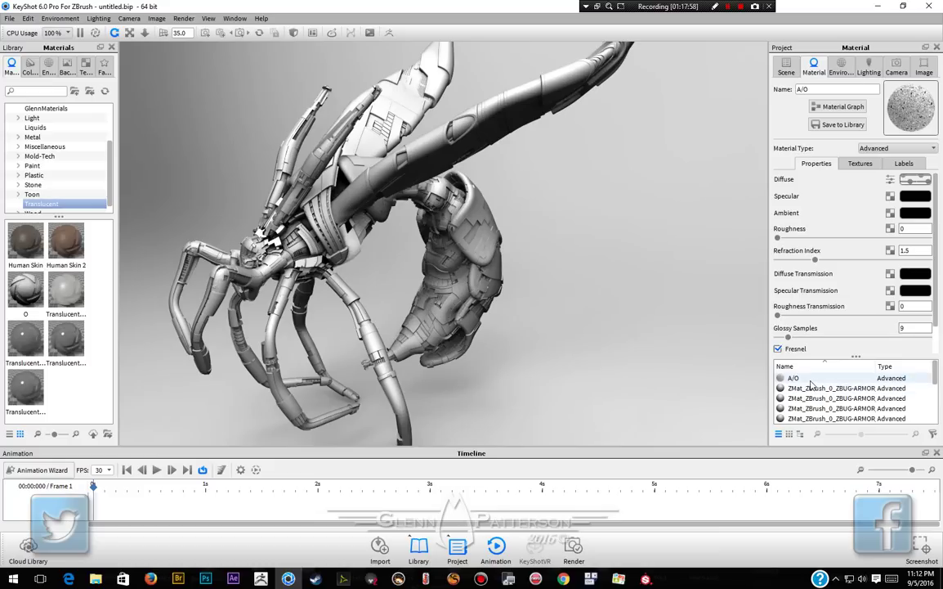
Apply the A/O material from the scene's material list to the entire ZBrush model group
{"action": "left_click", "coordinate": [786, 67]}
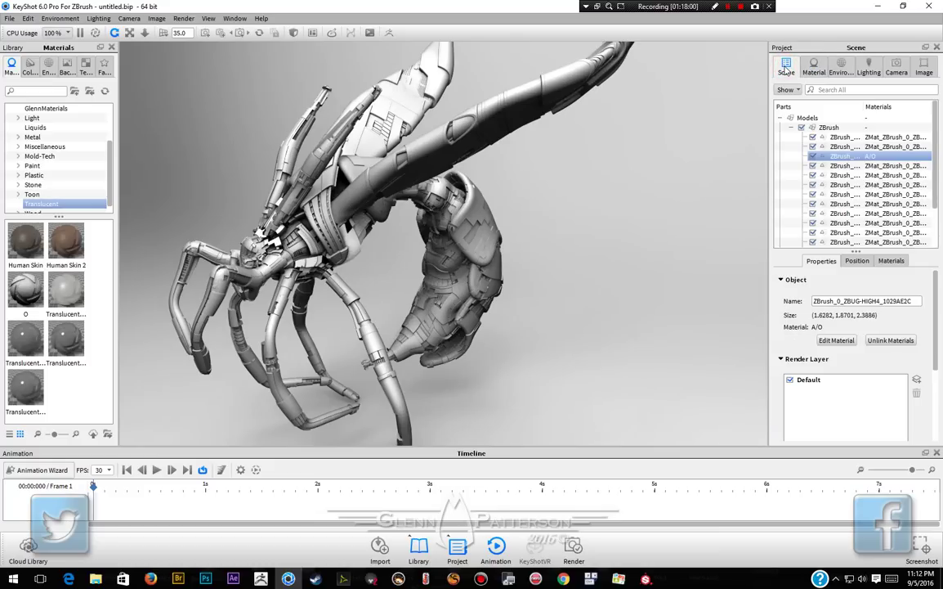
{"action": "left_click", "coordinate": [892, 260]}
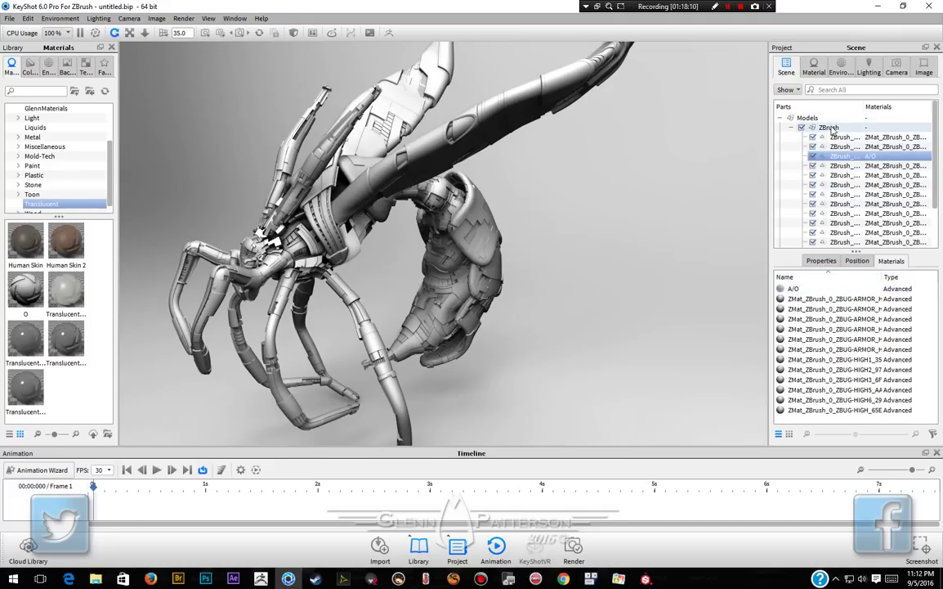
{"action": "left_click_drag", "start_coordinate": [793, 289], "coordinate": [829, 129]}
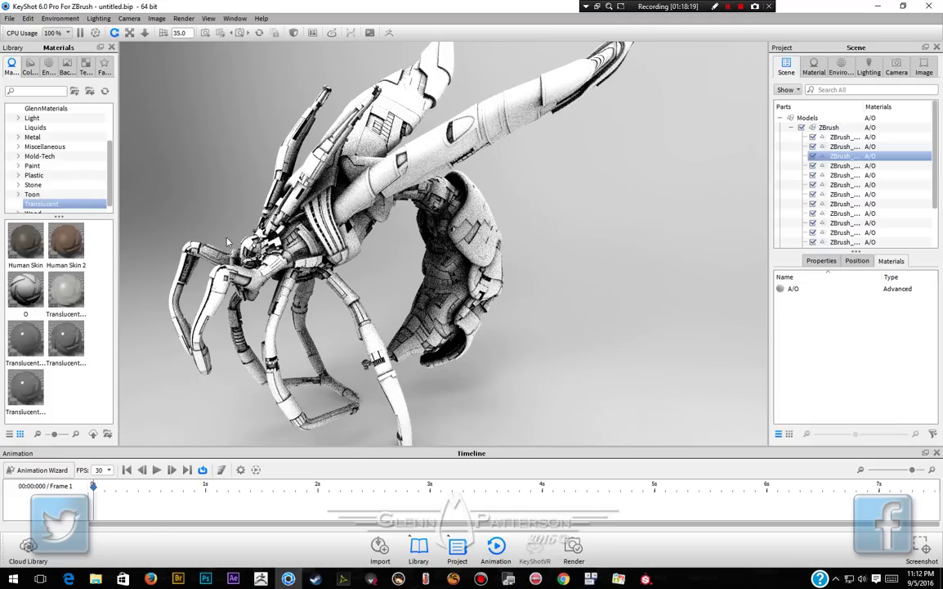
Lower the Color Adjust node's contrast to about 2.58 in the A/O material's graph, and close the graph
{"action": "double_click", "coordinate": [295, 244]}
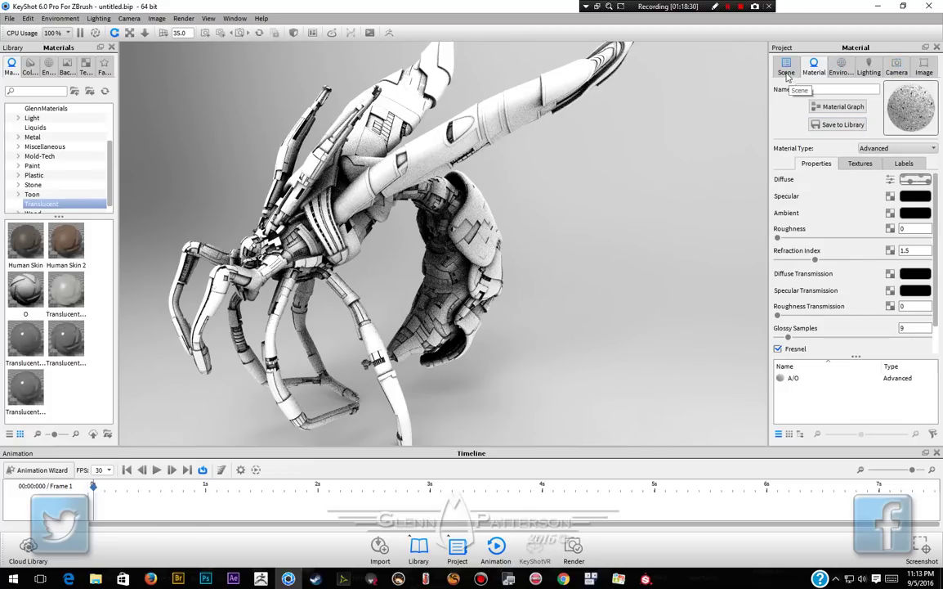
{"action": "left_click", "coordinate": [834, 107]}
{"action": "left_click", "coordinate": [554, 254]}
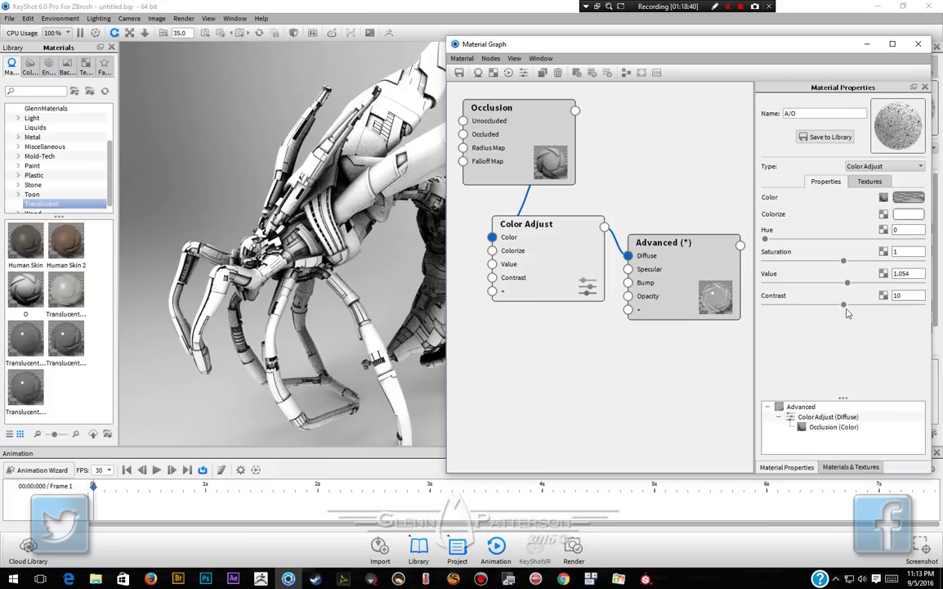
{"action": "left_click_drag", "start_coordinate": [846, 307], "coordinate": [787, 312]}
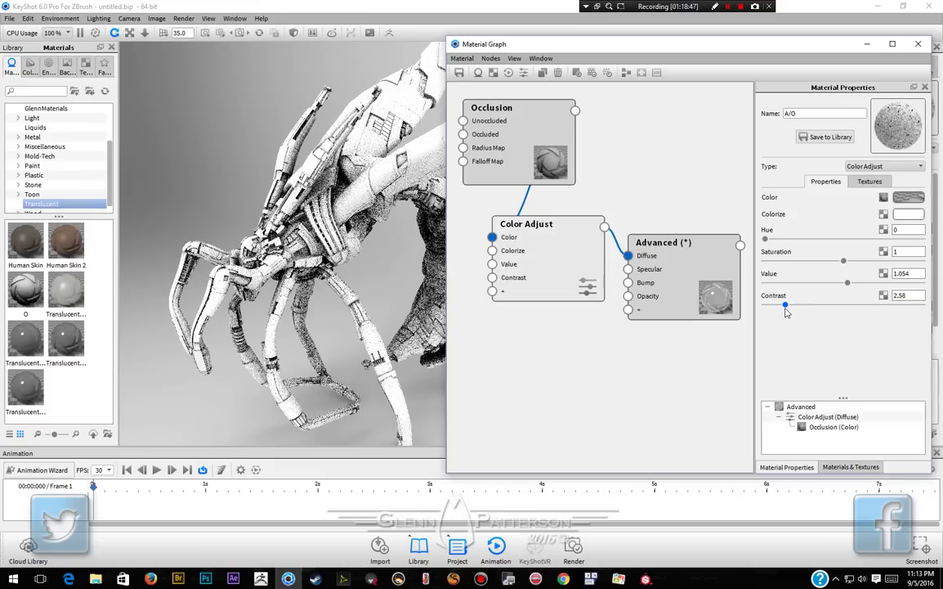
{"action": "left_click", "coordinate": [918, 44]}
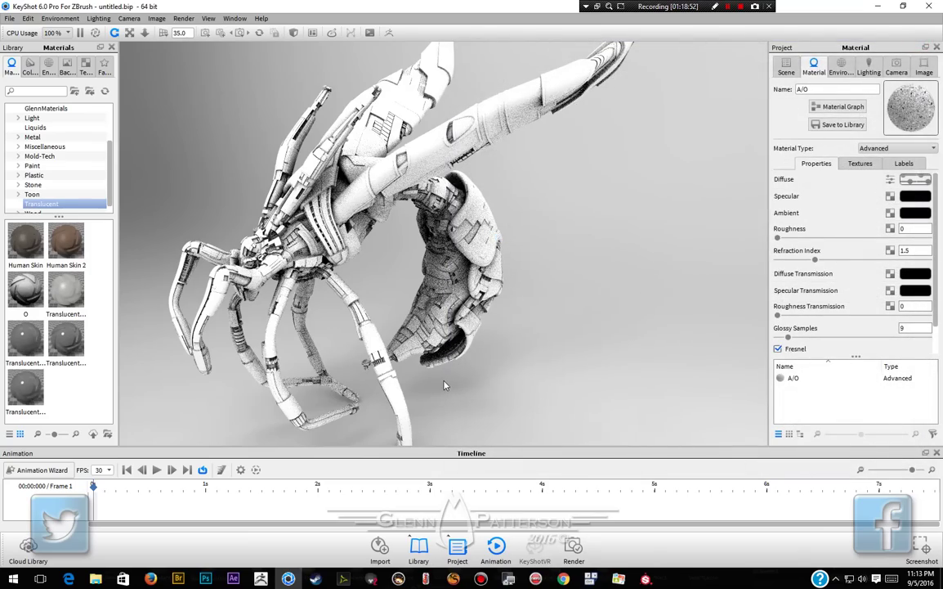
Light the creature with the hdri-locations_urban_4k environment from the environment library
{"action": "left_click_drag", "start_coordinate": [442, 381], "coordinate": [741, 369]}
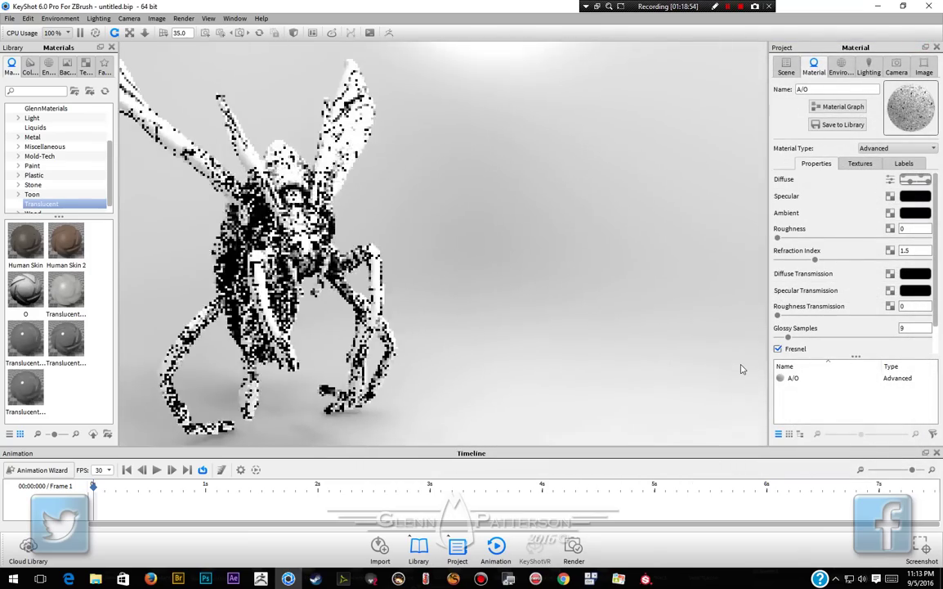
{"action": "left_click_drag", "start_coordinate": [573, 341], "coordinate": [585, 296]}
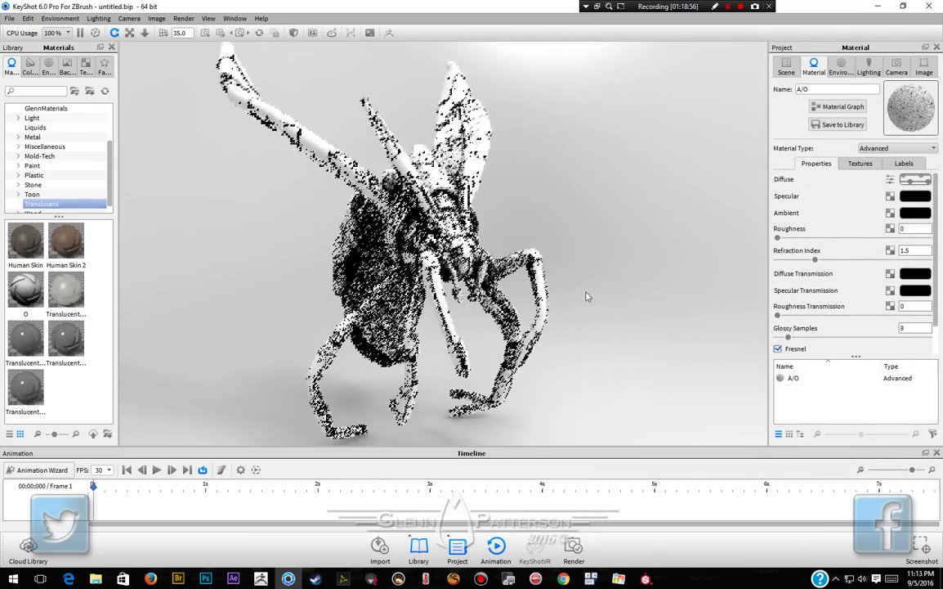
{"action": "left_click_drag", "start_coordinate": [489, 330], "coordinate": [581, 363]}
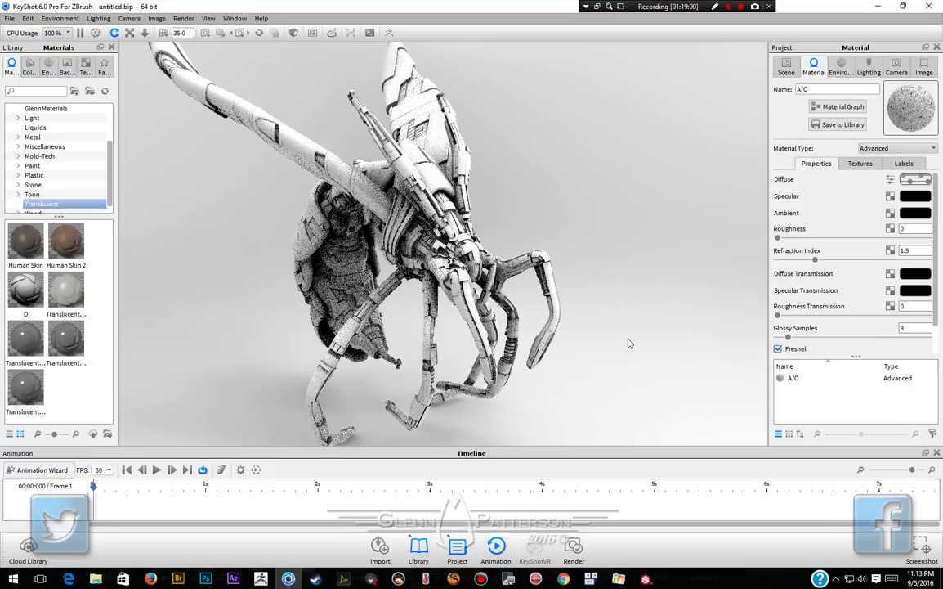
{"action": "left_click_drag", "start_coordinate": [628, 342], "coordinate": [435, 289]}
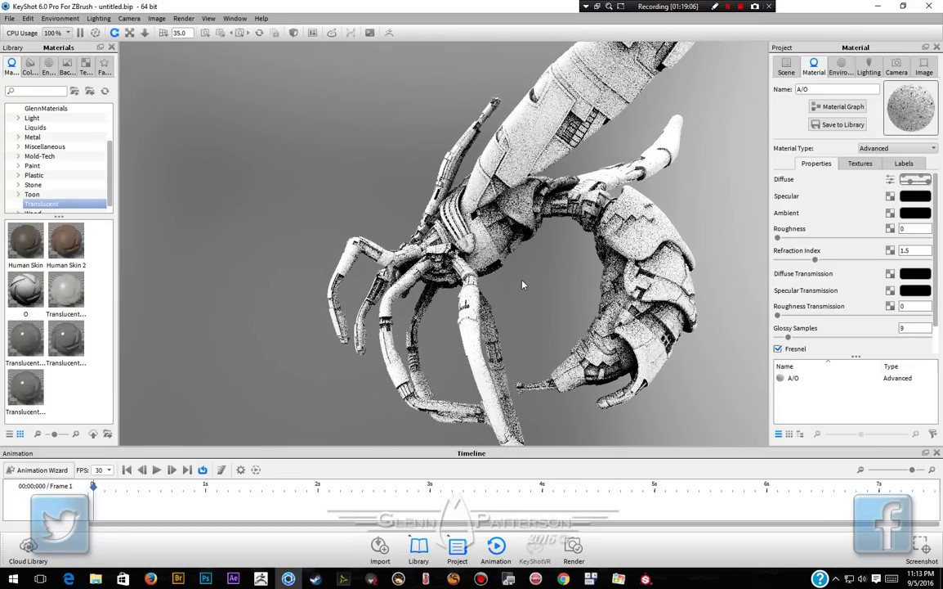
{"action": "left_click_drag", "start_coordinate": [527, 279], "coordinate": [553, 299]}
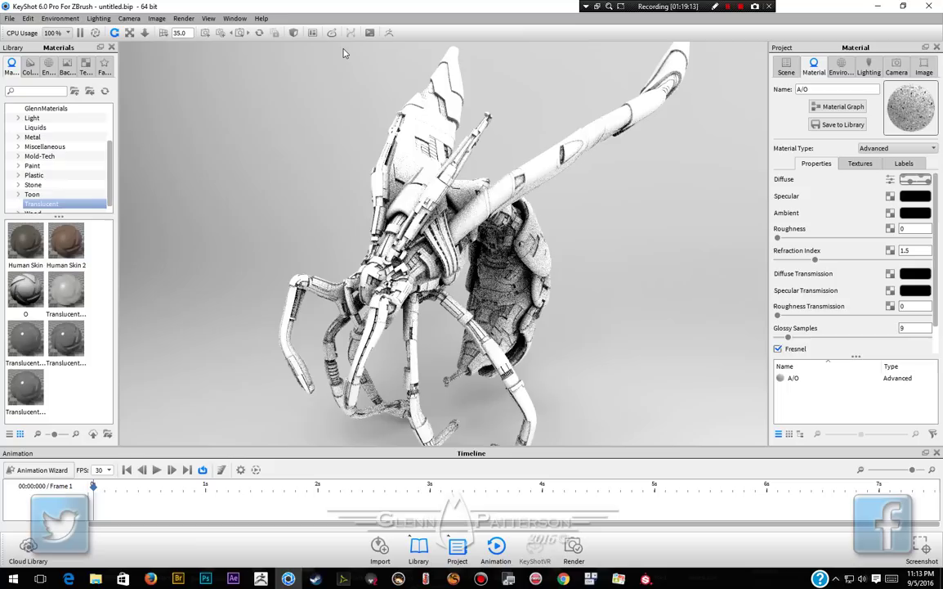
{"action": "left_click", "coordinate": [49, 70]}
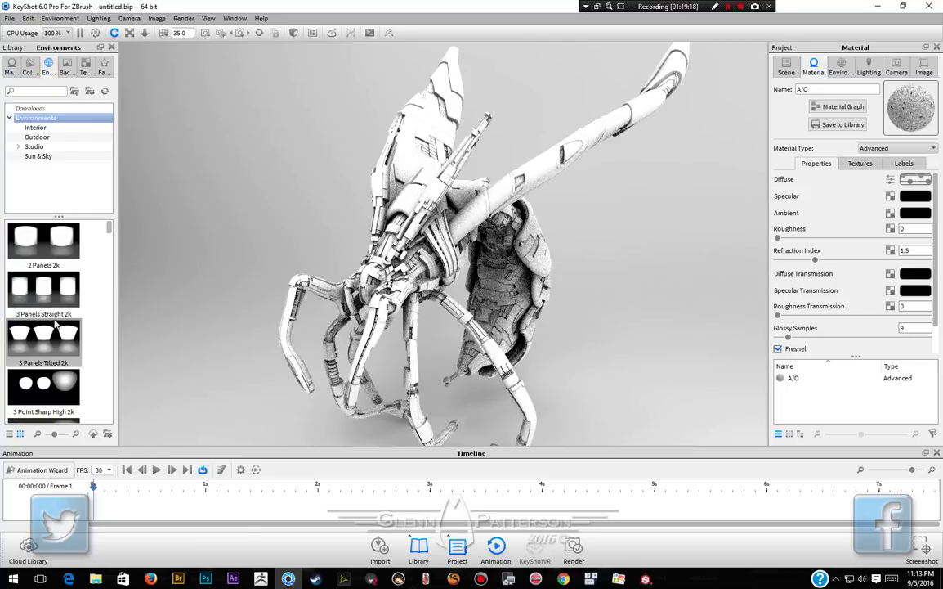
{"action": "scroll", "coordinate": [49, 331], "scroll_direction": "down", "scroll_amount": 10}
{"action": "scroll", "coordinate": [49, 331], "scroll_direction": "down", "scroll_amount": 3}
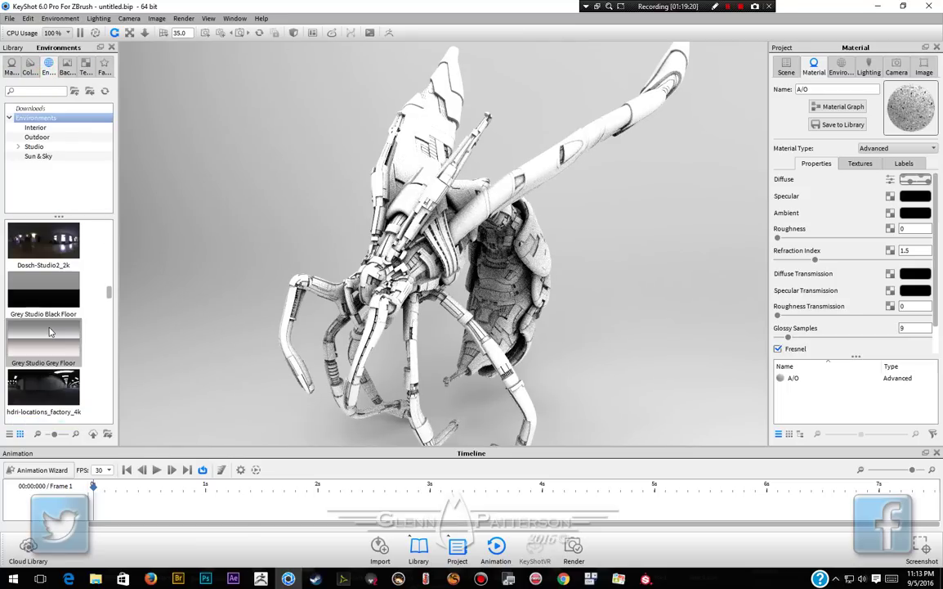
{"action": "mouse_move", "coordinate": [49, 332]}
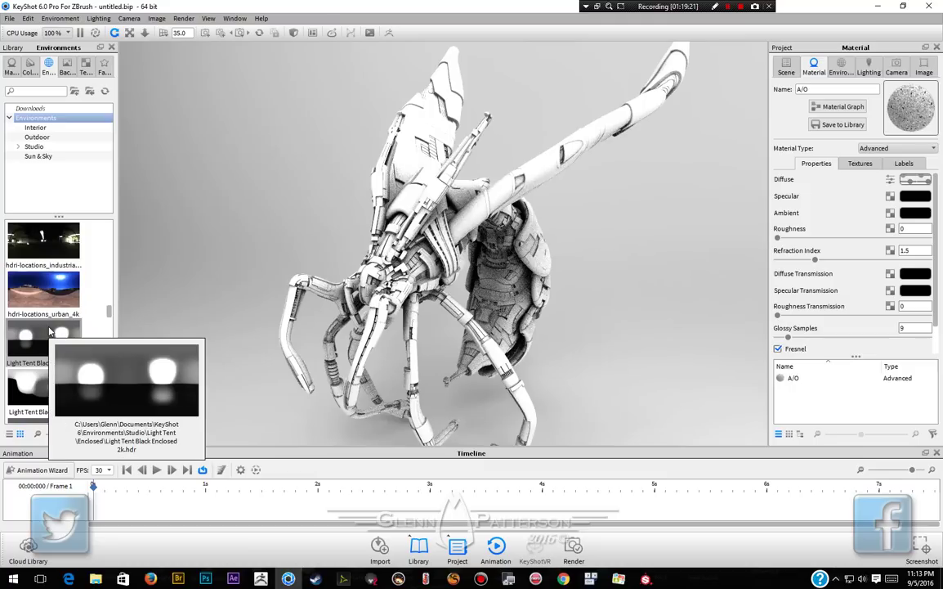
{"action": "mouse_move", "coordinate": [45, 299]}
{"action": "left_click_drag", "start_coordinate": [44, 296], "coordinate": [255, 192]}
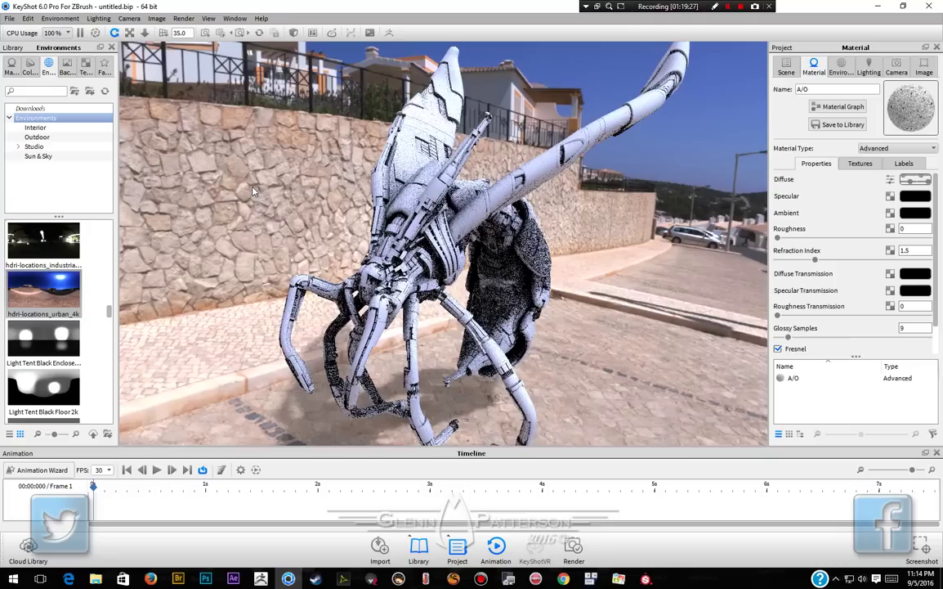
Switch the environment background to a solid dark grey color with RGB values of 88, 88, 88
{"action": "left_click", "coordinate": [841, 67]}
{"action": "left_click", "coordinate": [788, 372]}
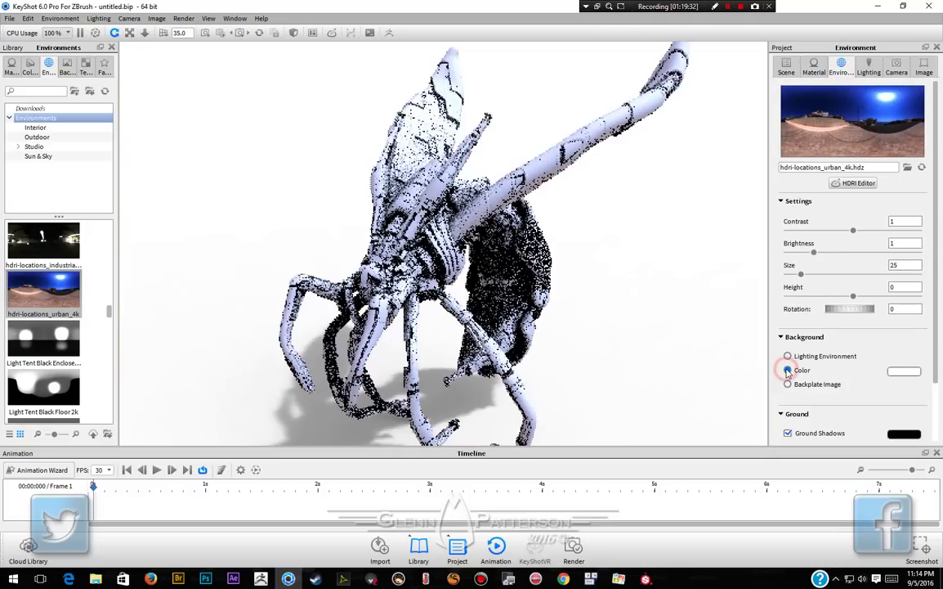
{"action": "left_click", "coordinate": [905, 371]}
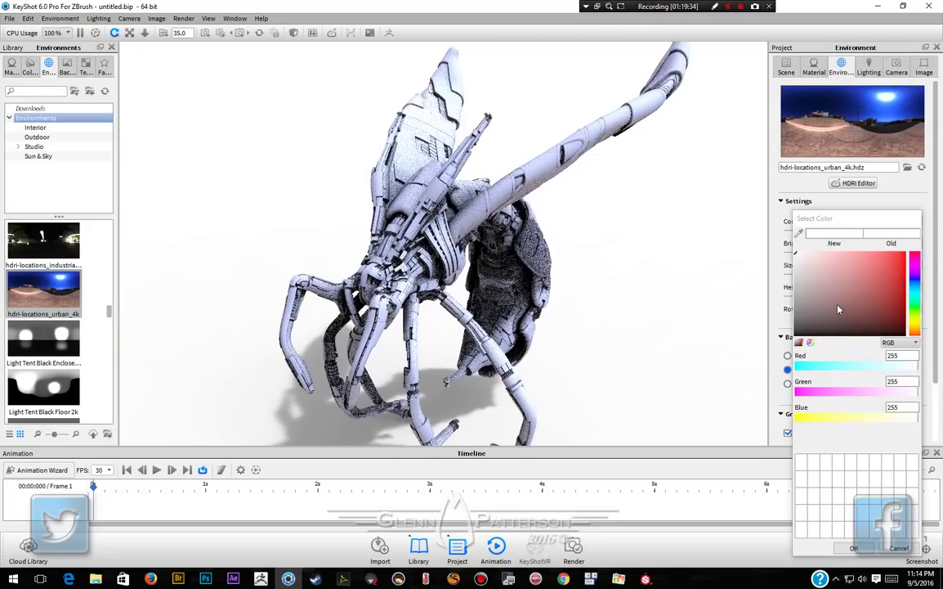
{"action": "mouse_move", "coordinate": [801, 312]}
{"action": "left_mouse_down"}
{"action": "mouse_move", "coordinate": [791, 319]}
{"action": "mouse_move", "coordinate": [785, 309]}
{"action": "left_mouse_up"}
{"action": "left_click_drag", "start_coordinate": [615, 336], "coordinate": [608, 319]}
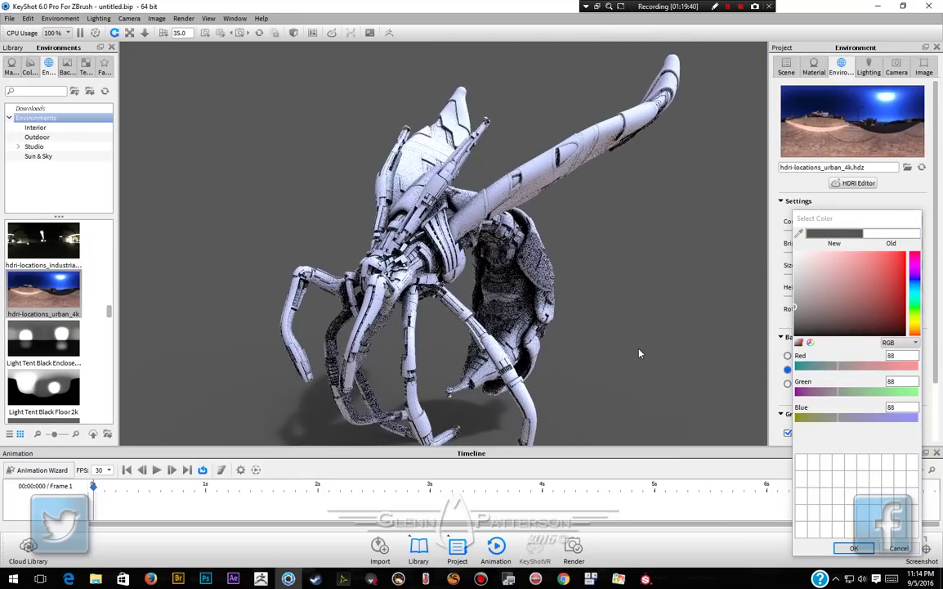
{"action": "left_click_drag", "start_coordinate": [533, 343], "coordinate": [506, 269]}
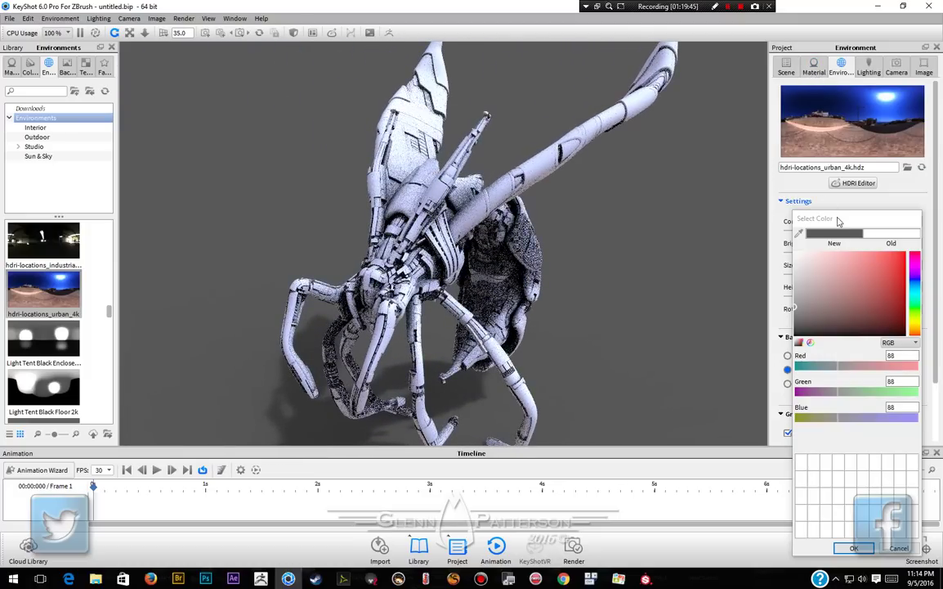
{"action": "left_click", "coordinate": [855, 549]}
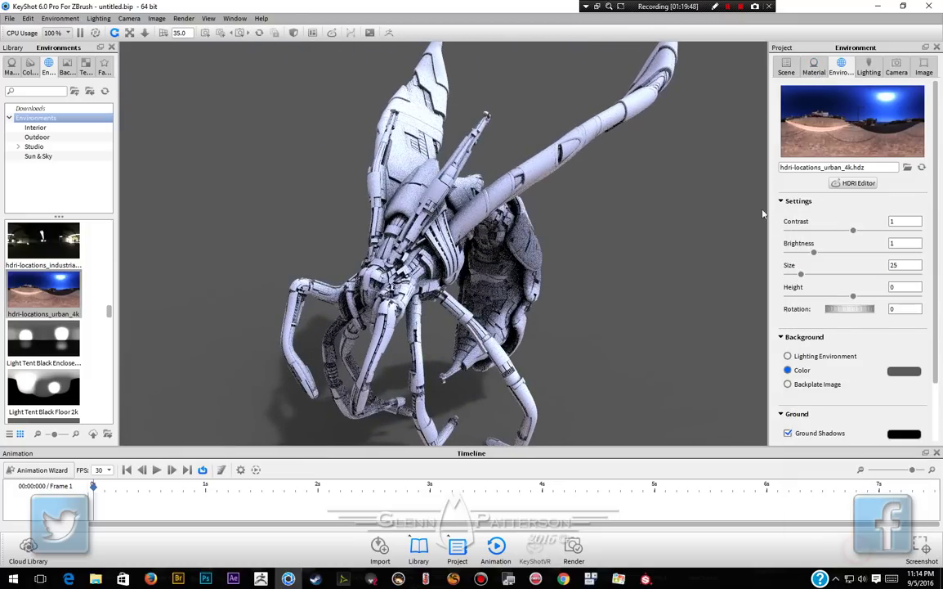
Replace the lighting environment with hdri-locations_industrial_4k and set the environment contrast to 1.012
{"action": "mouse_move", "coordinate": [854, 231]}
{"action": "left_mouse_down"}
{"action": "mouse_move", "coordinate": [874, 233]}
{"action": "mouse_move", "coordinate": [862, 234]}
{"action": "left_mouse_up"}
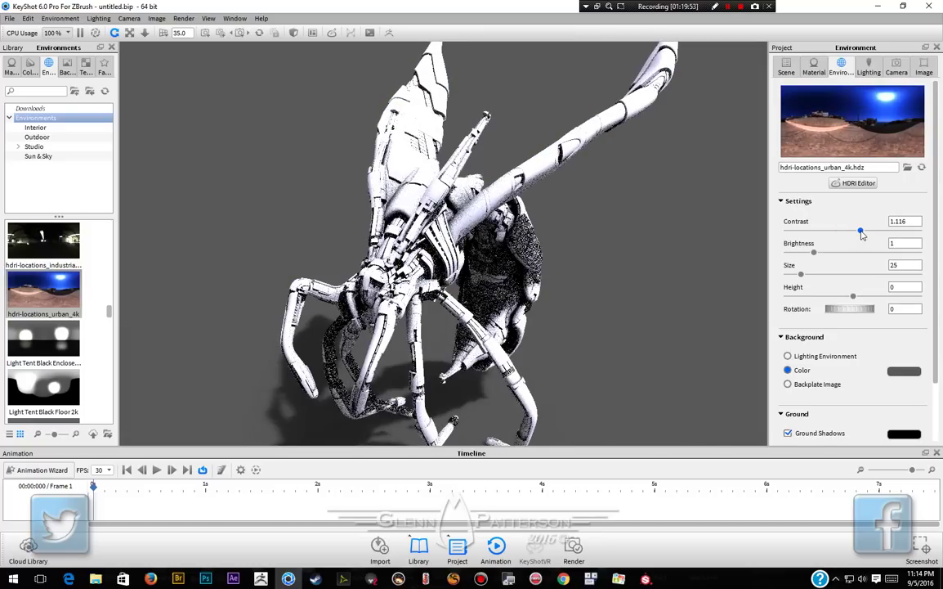
{"action": "left_click_drag", "start_coordinate": [859, 235], "coordinate": [857, 235]}
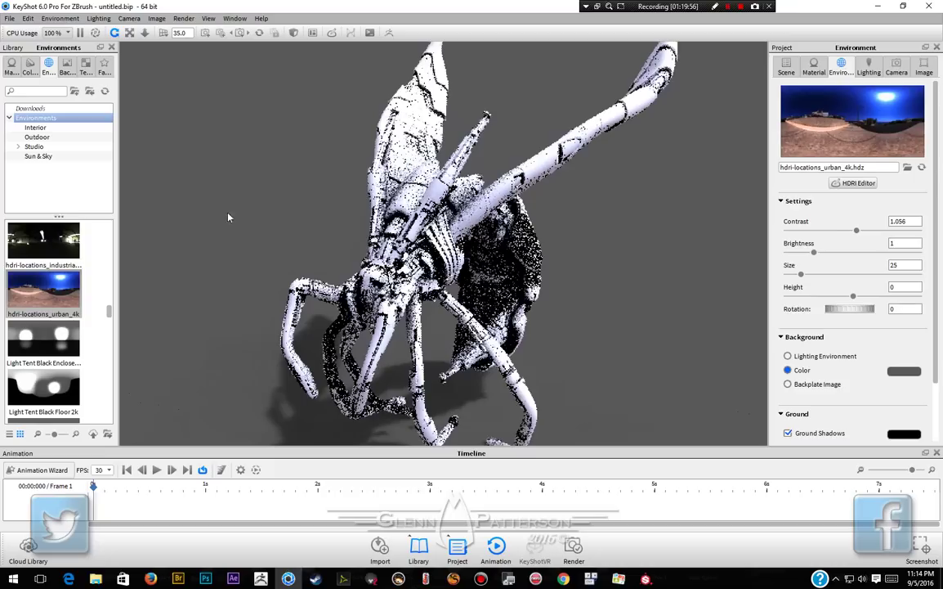
{"action": "left_click_drag", "start_coordinate": [34, 230], "coordinate": [194, 187]}
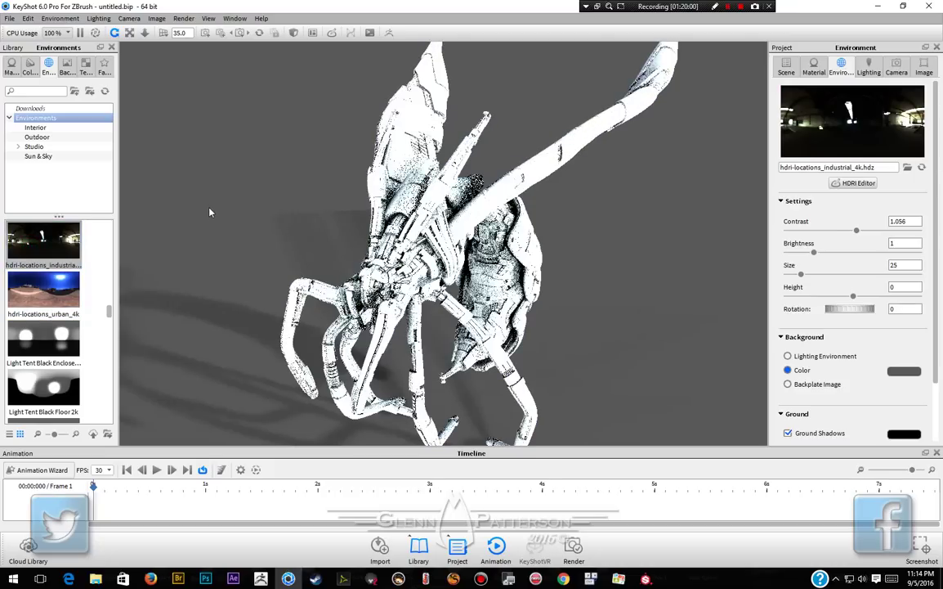
{"action": "mouse_move", "coordinate": [208, 210]}
{"action": "left_mouse_down"}
{"action": "mouse_move", "coordinate": [201, 185]}
{"action": "mouse_move", "coordinate": [198, 200]}
{"action": "left_mouse_up"}
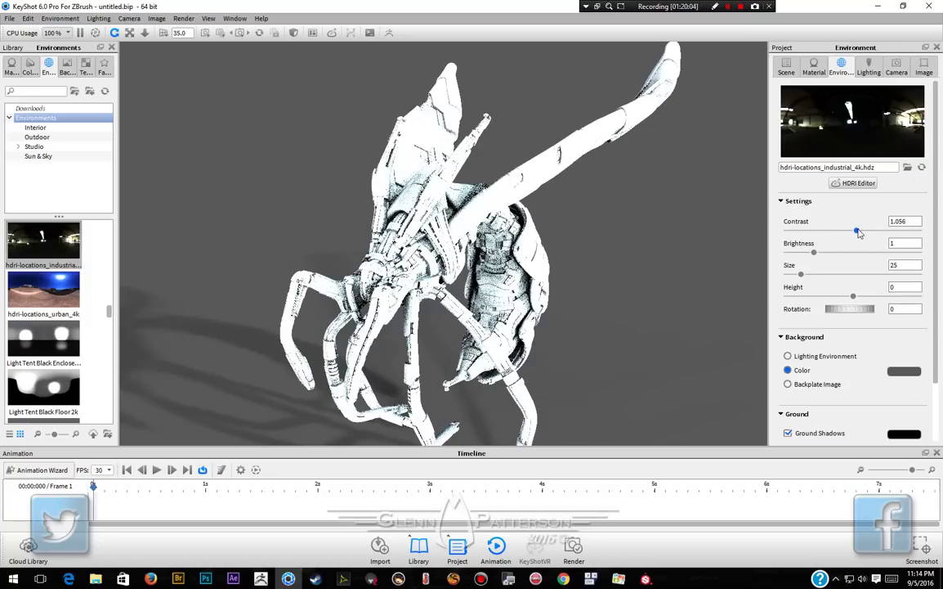
{"action": "left_click_drag", "start_coordinate": [856, 232], "coordinate": [855, 231]}
Replace the lighting environment with office desk 2k and raise the environment contrast to 1.108
{"action": "scroll", "coordinate": [37, 342], "scroll_direction": "down", "scroll_amount": 10}
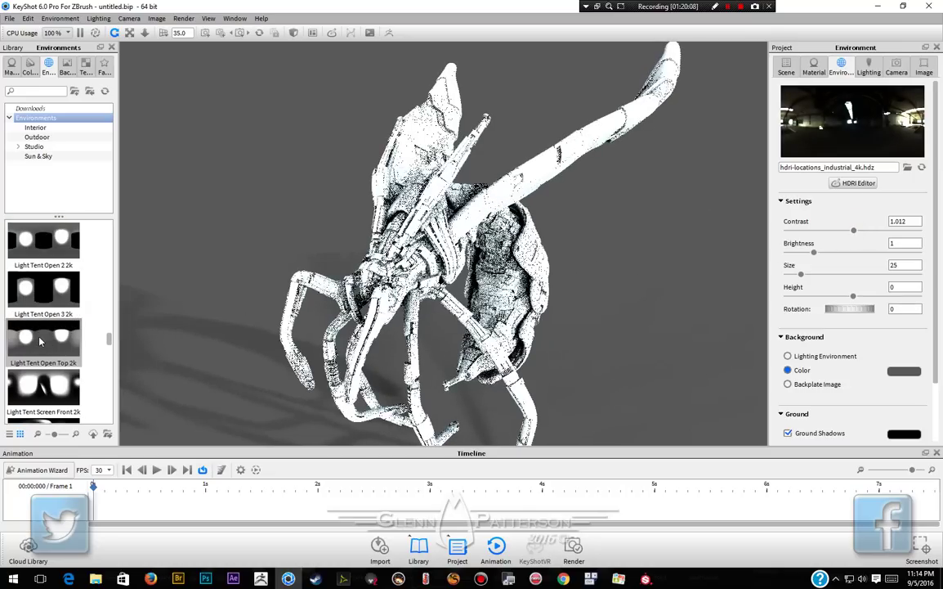
{"action": "scroll", "coordinate": [37, 342], "scroll_direction": "down", "scroll_amount": 3}
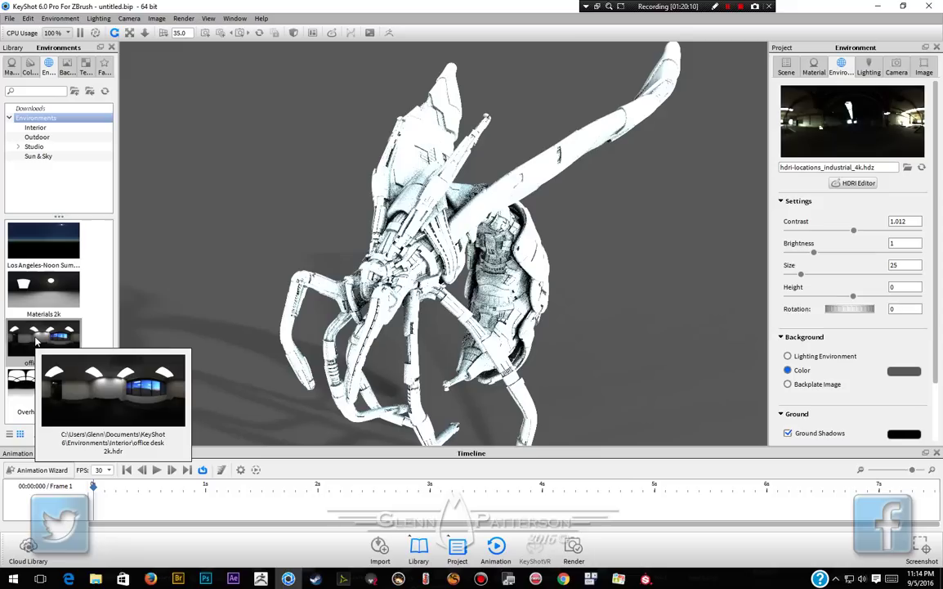
{"action": "left_click_drag", "start_coordinate": [37, 341], "coordinate": [148, 255]}
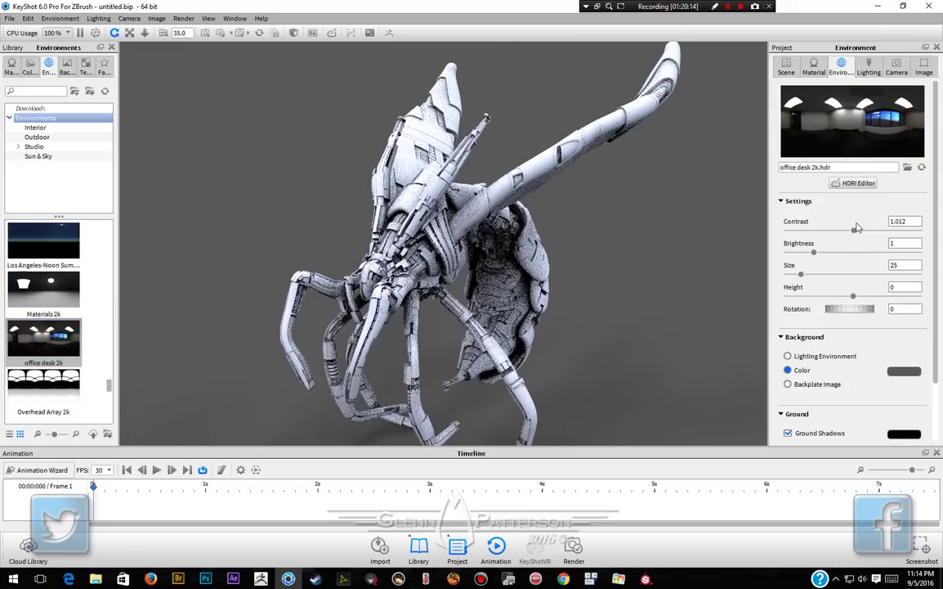
{"action": "left_click_drag", "start_coordinate": [855, 233], "coordinate": [860, 233]}
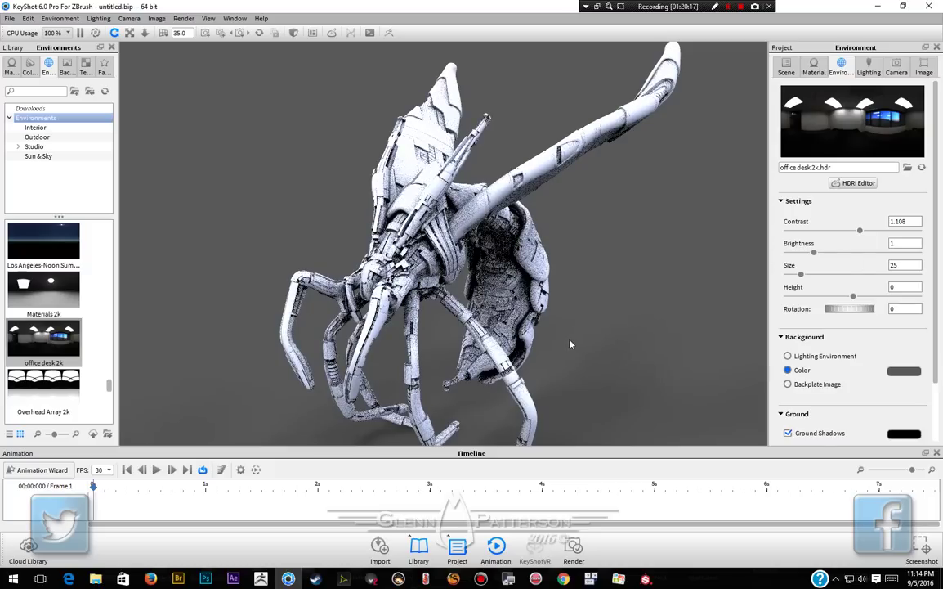
Enable ground reflections beneath the creature in the environment's ground settings
{"action": "left_click_drag", "start_coordinate": [569, 340], "coordinate": [560, 308]}
{"action": "middle_click_drag", "start_coordinate": [559, 309], "coordinate": [543, 320]}
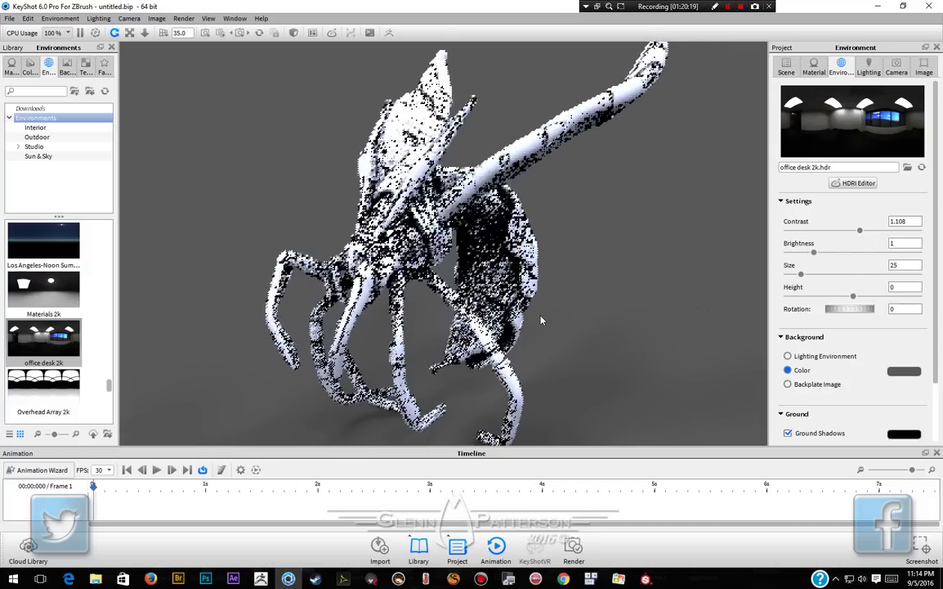
{"action": "left_click_drag", "start_coordinate": [568, 327], "coordinate": [548, 311]}
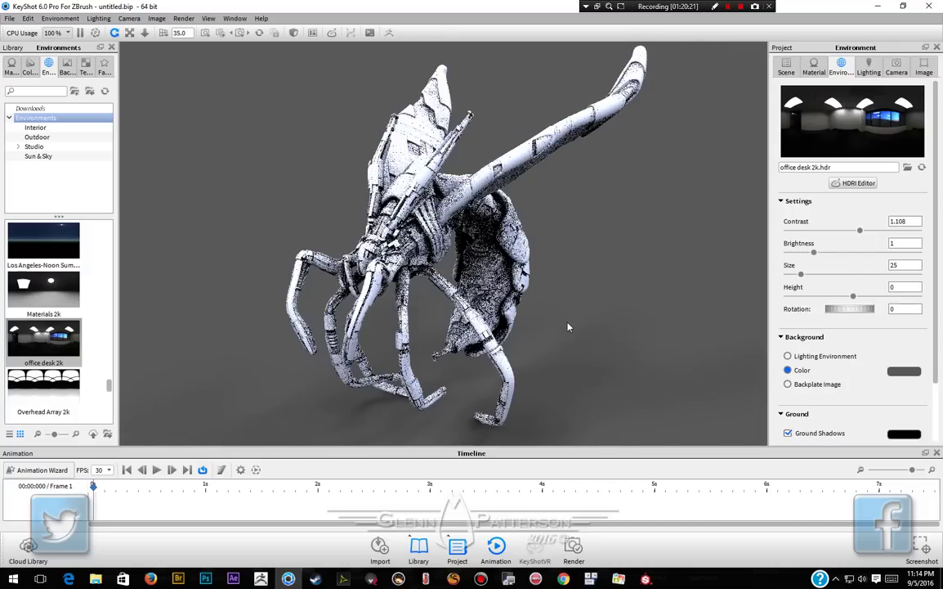
{"action": "left_click", "coordinate": [897, 69]}
{"action": "left_click", "coordinate": [924, 69]}
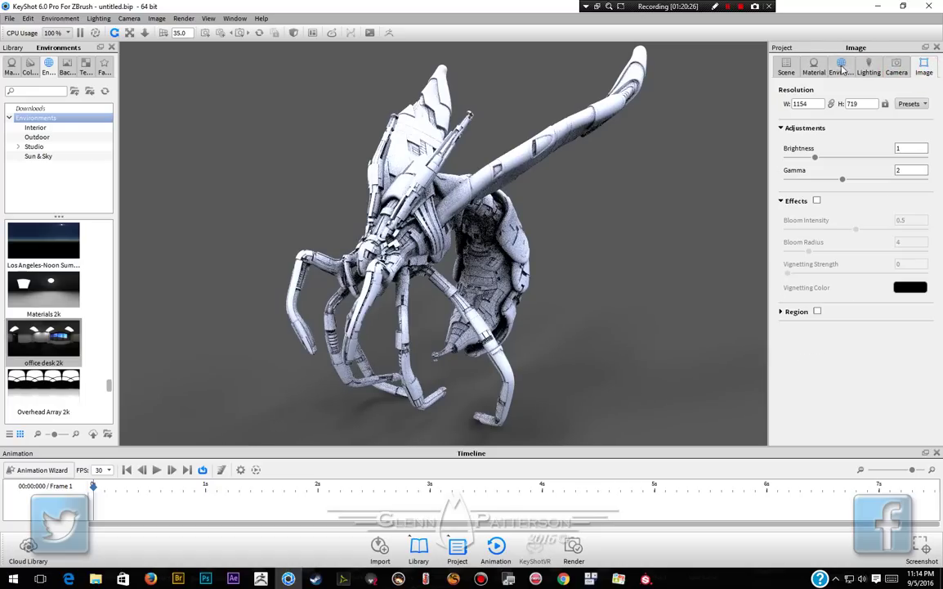
{"action": "left_click", "coordinate": [815, 70]}
{"action": "left_click", "coordinate": [841, 69]}
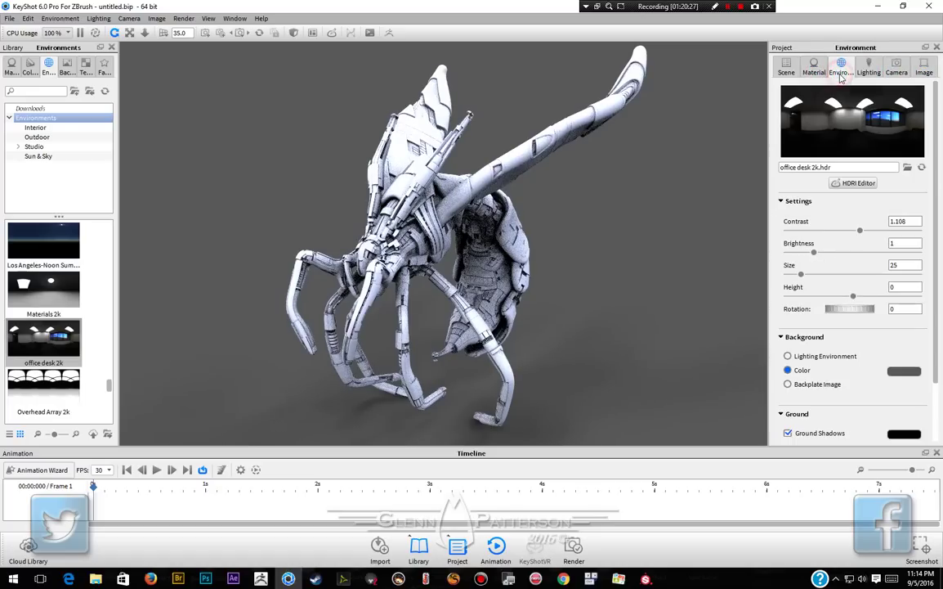
{"action": "scroll", "coordinate": [832, 396], "scroll_direction": "down", "scroll_amount": 2}
{"action": "left_click", "coordinate": [788, 379]}
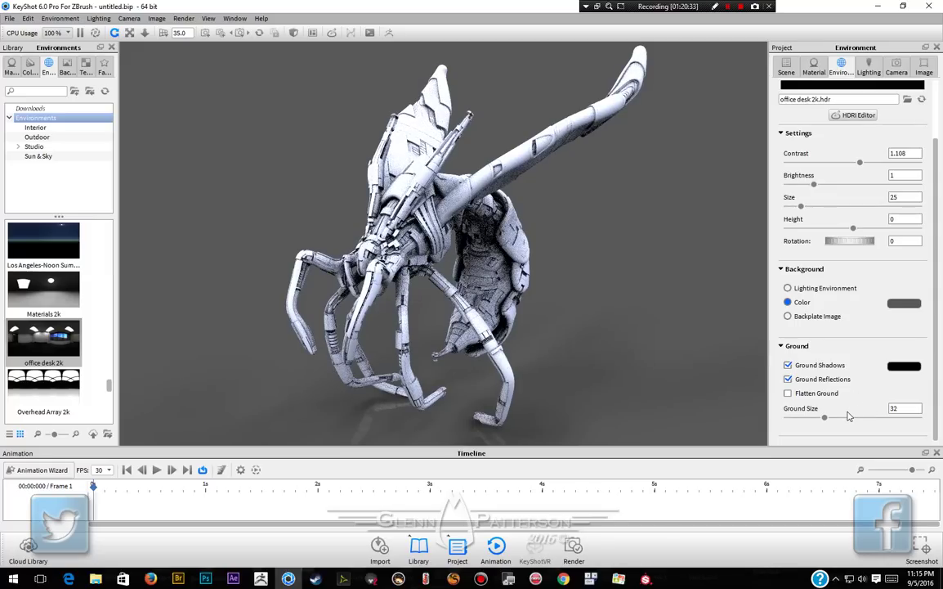
Add a clockwise 360-degree turntable animation to the ZBrush model, rotating about the model with linear easing and ending at 15 seconds
{"action": "left_click_drag", "start_coordinate": [604, 329], "coordinate": [637, 340]}
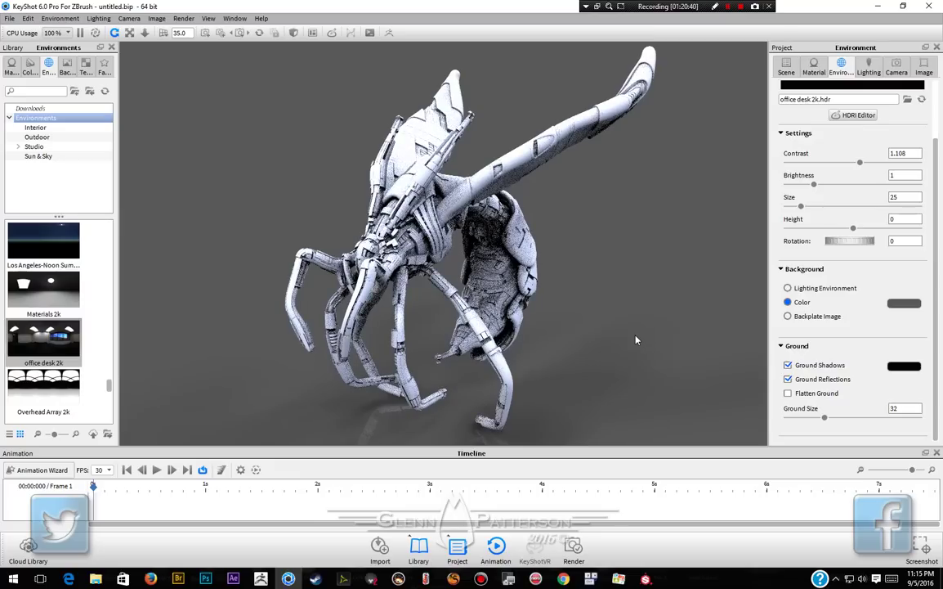
{"action": "left_click_drag", "start_coordinate": [598, 339], "coordinate": [617, 341]}
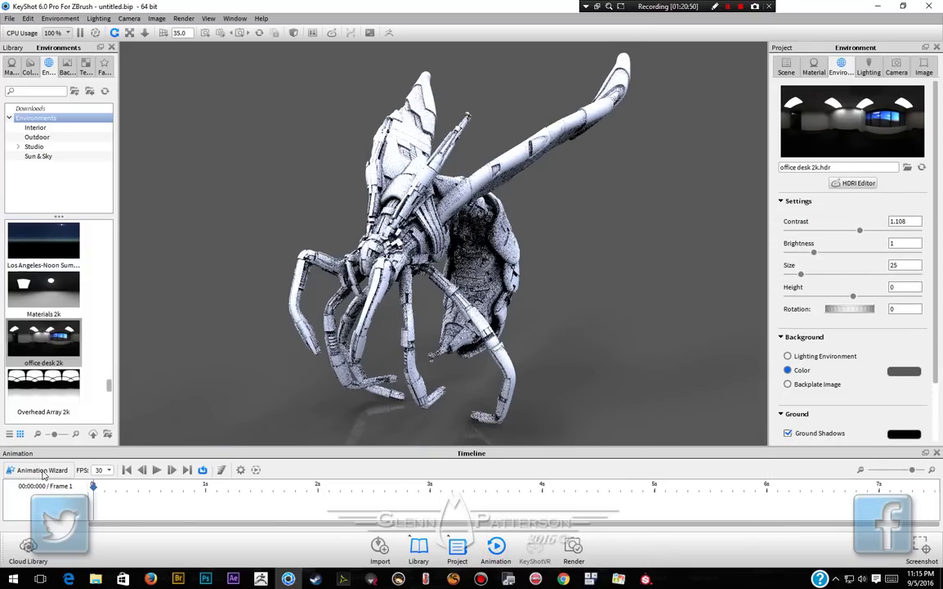
{"action": "left_click", "coordinate": [42, 470]}
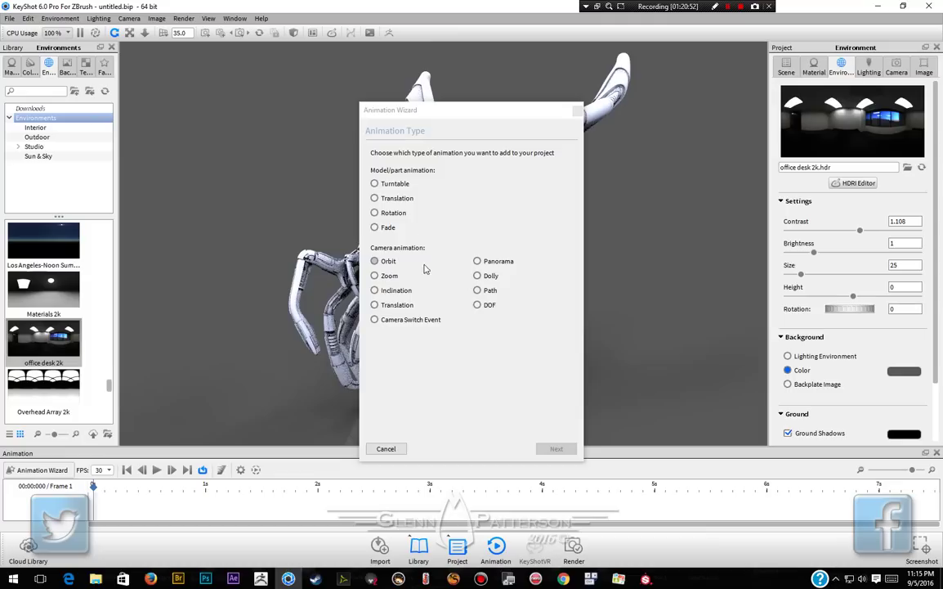
{"action": "left_click", "coordinate": [394, 185]}
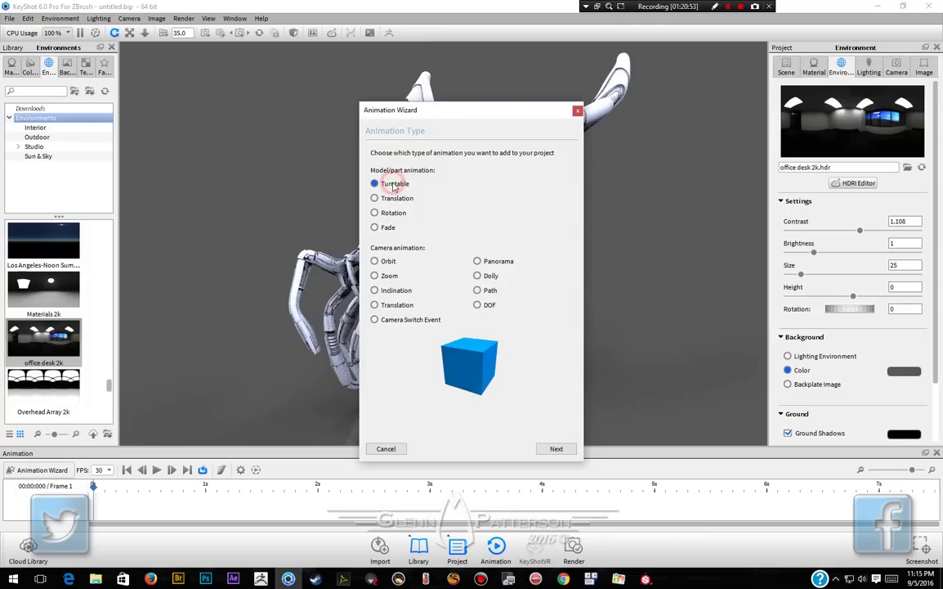
{"action": "left_click", "coordinate": [555, 450]}
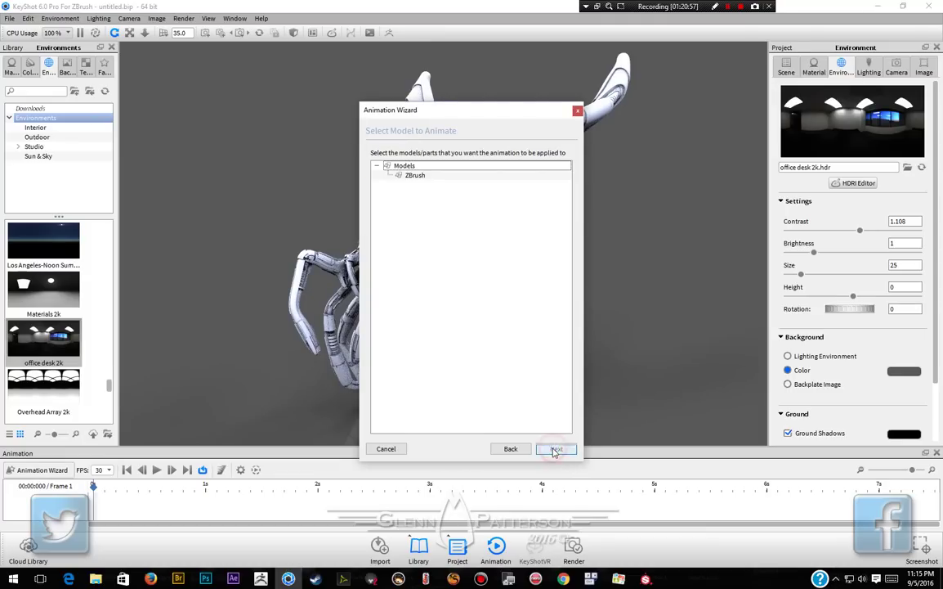
{"action": "left_click", "coordinate": [416, 175]}
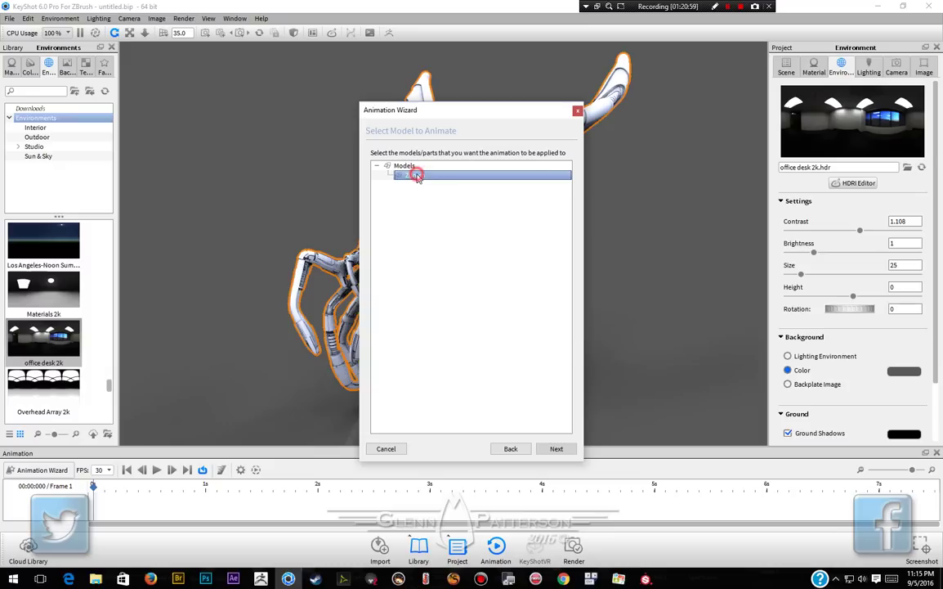
{"action": "left_click", "coordinate": [556, 449]}
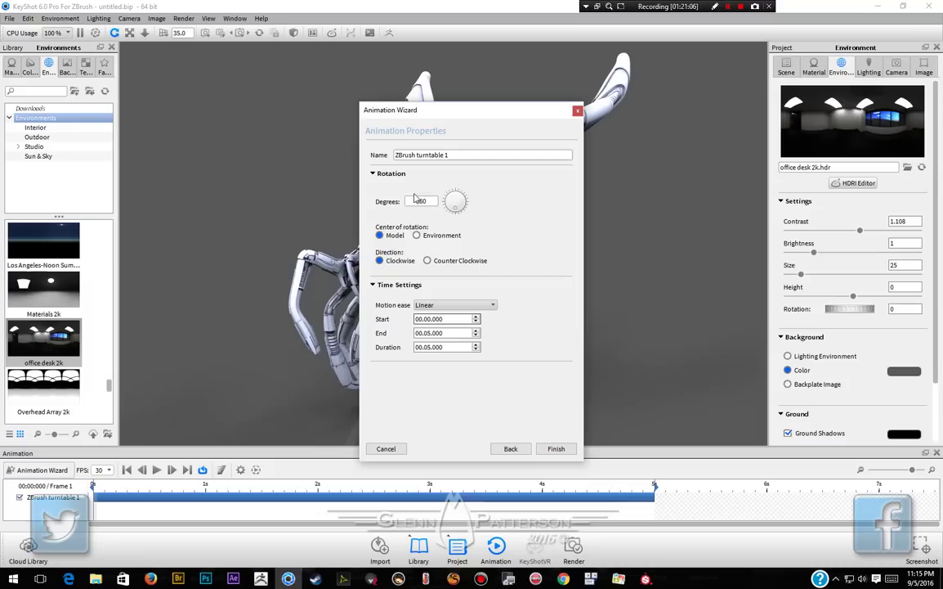
{"action": "double_click", "coordinate": [424, 333]}
{"action": "type", "text": "15"}
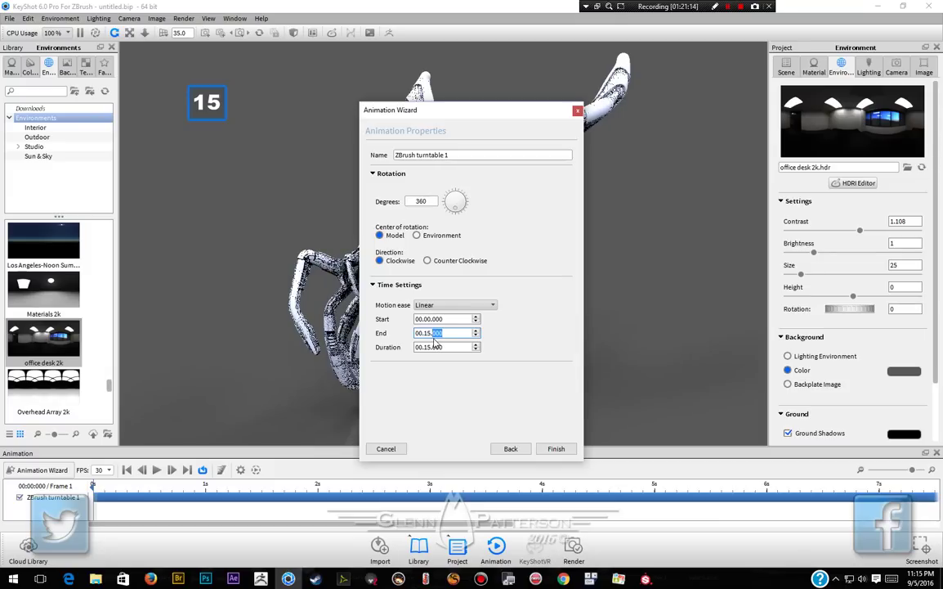
{"action": "left_click", "coordinate": [555, 449]}
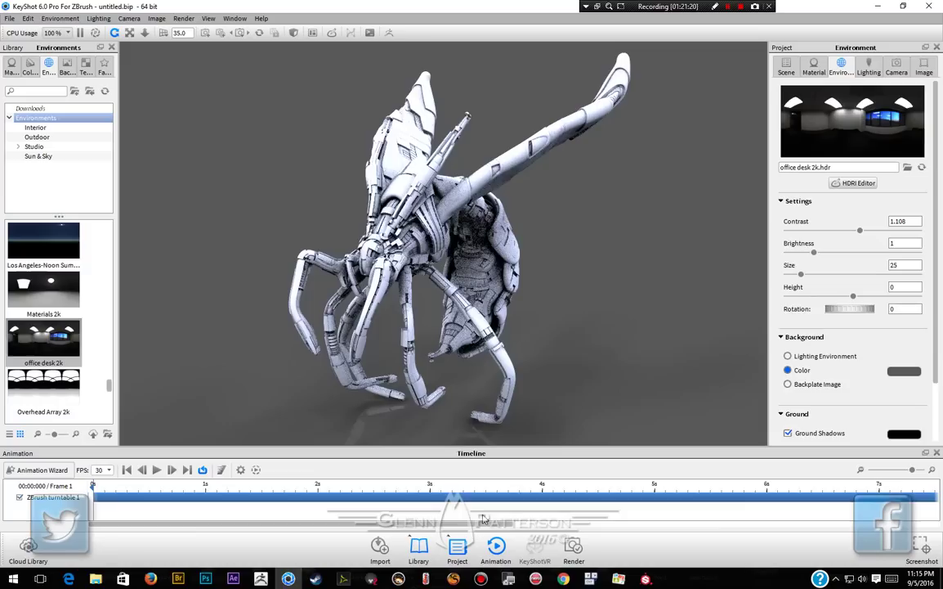
Preview the turntable animation in the viewport, pause it, and return to the first frame
{"action": "left_click", "coordinate": [156, 470]}
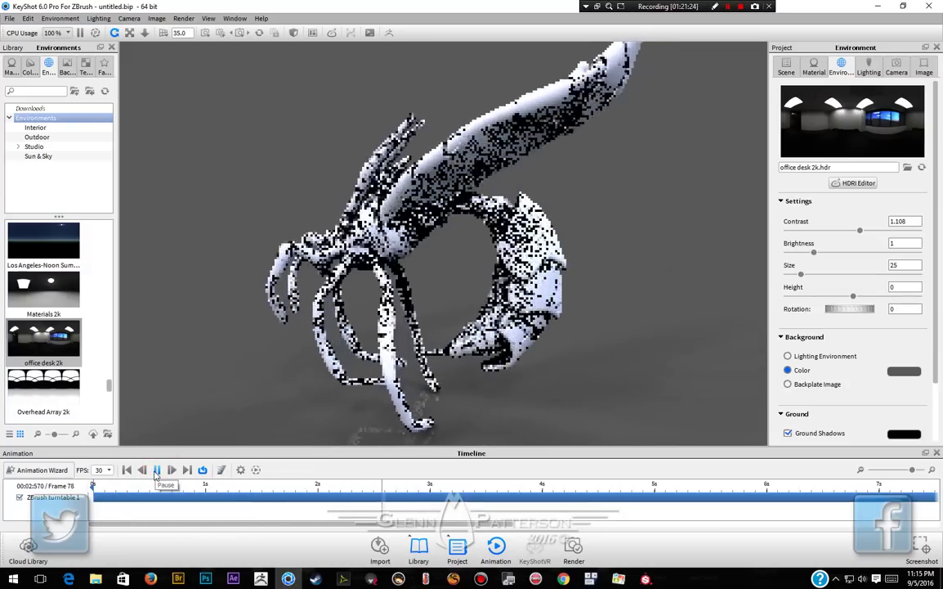
{"action": "left_click", "coordinate": [157, 470]}
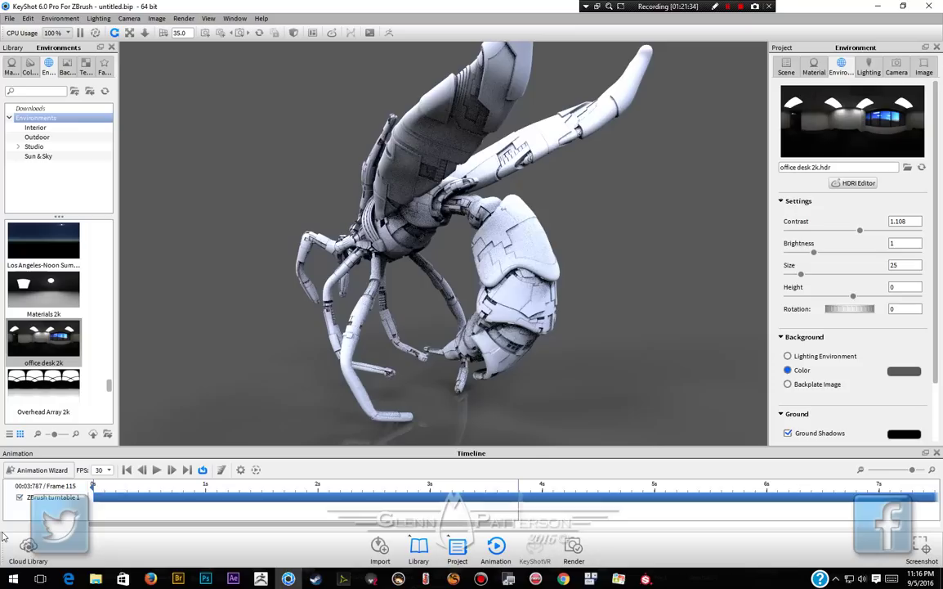
{"action": "left_click", "coordinate": [126, 471]}
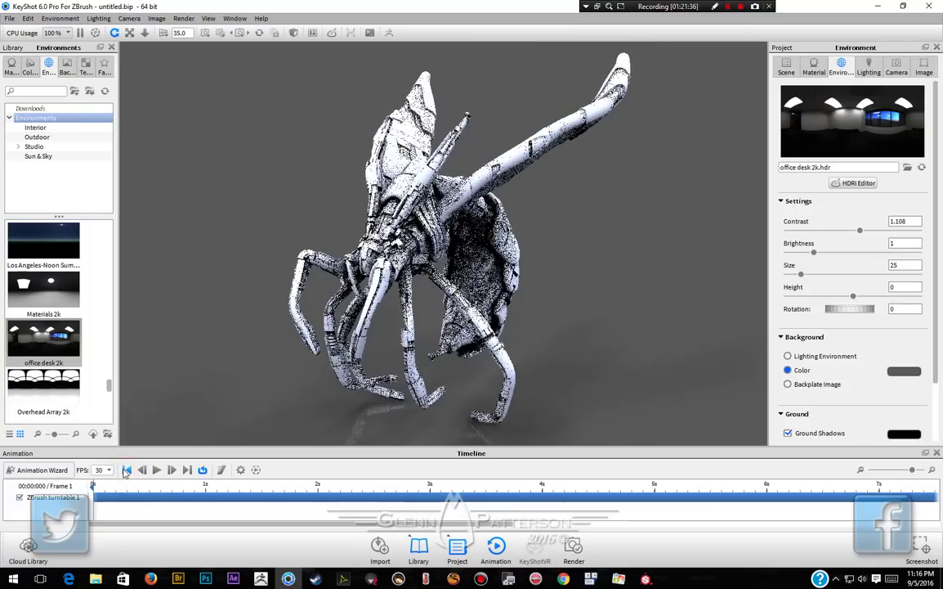
Set the render output resolution to 1920 x 1196, review the animation output and quality options, and close the render settings without rendering
{"action": "left_click", "coordinate": [185, 19]}
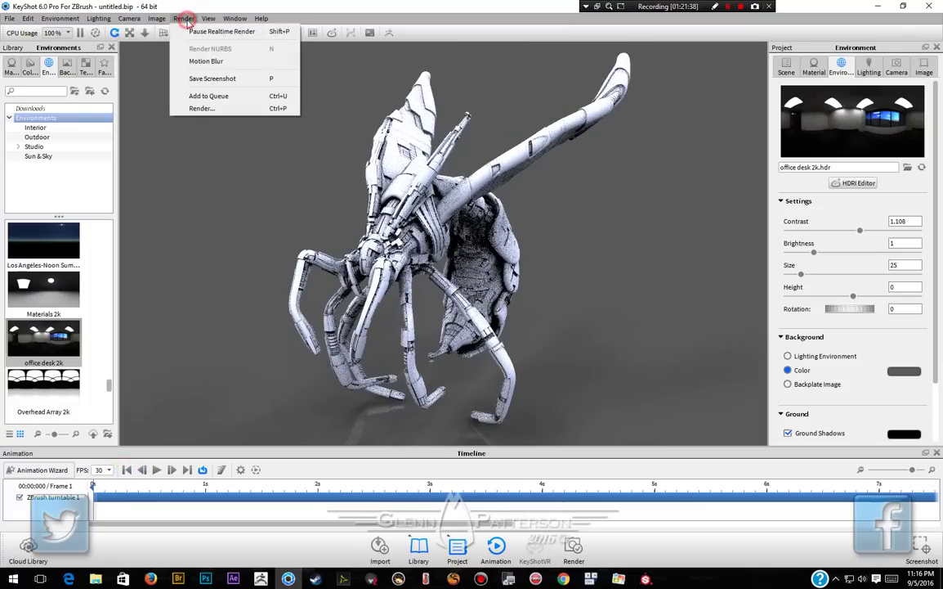
{"action": "left_click", "coordinate": [202, 108]}
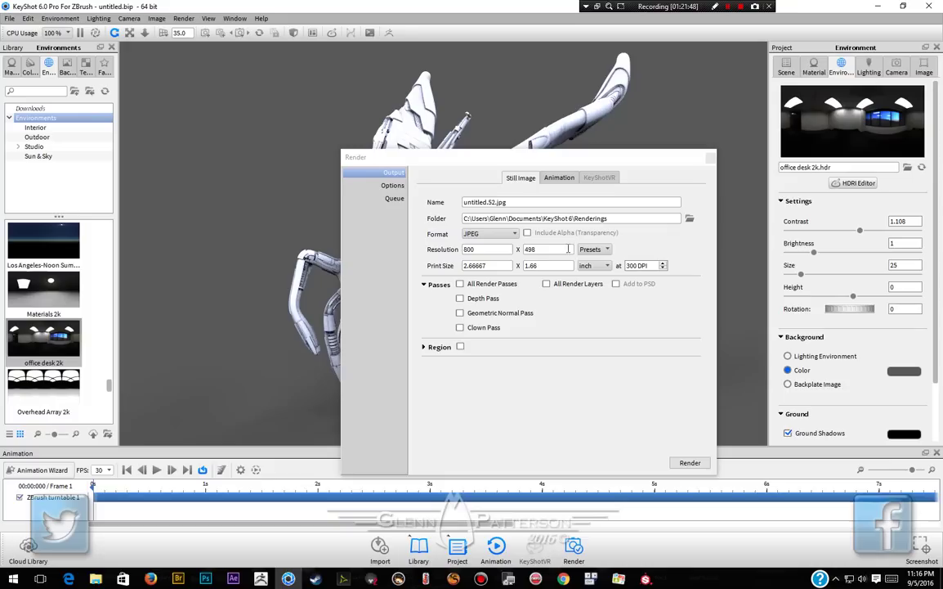
{"action": "left_click", "coordinate": [590, 249]}
{"action": "left_click", "coordinate": [597, 264]}
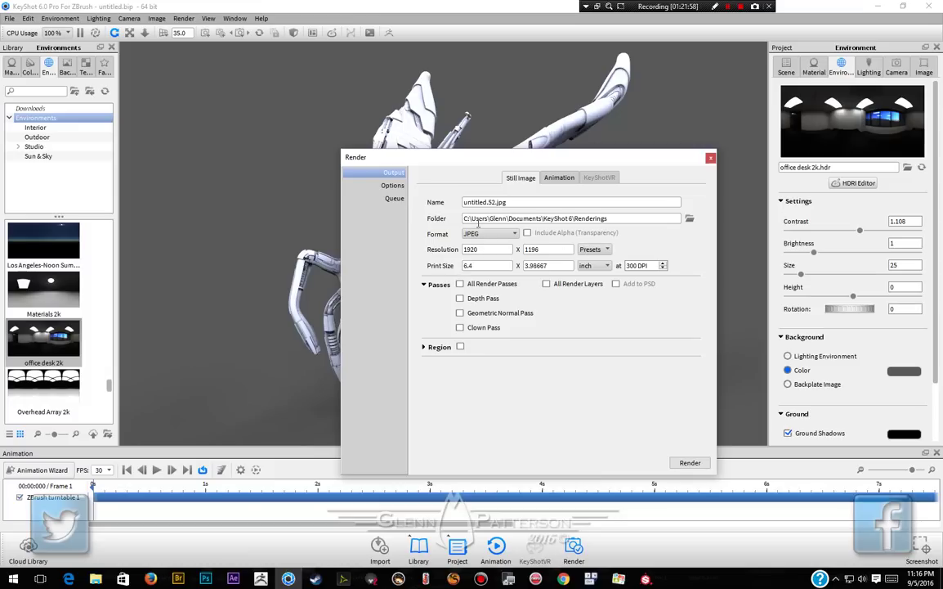
{"action": "left_click", "coordinate": [559, 177]}
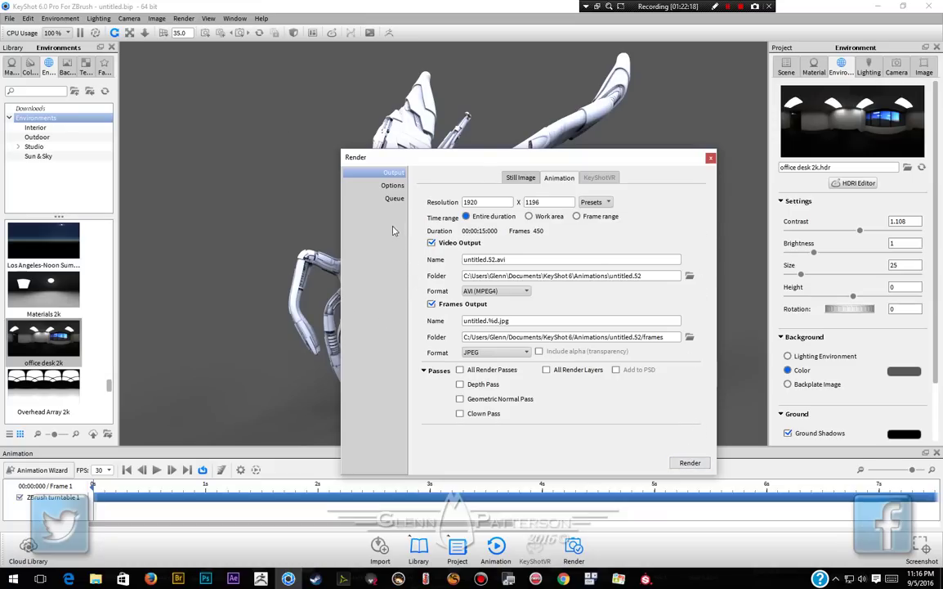
{"action": "left_click", "coordinate": [392, 187]}
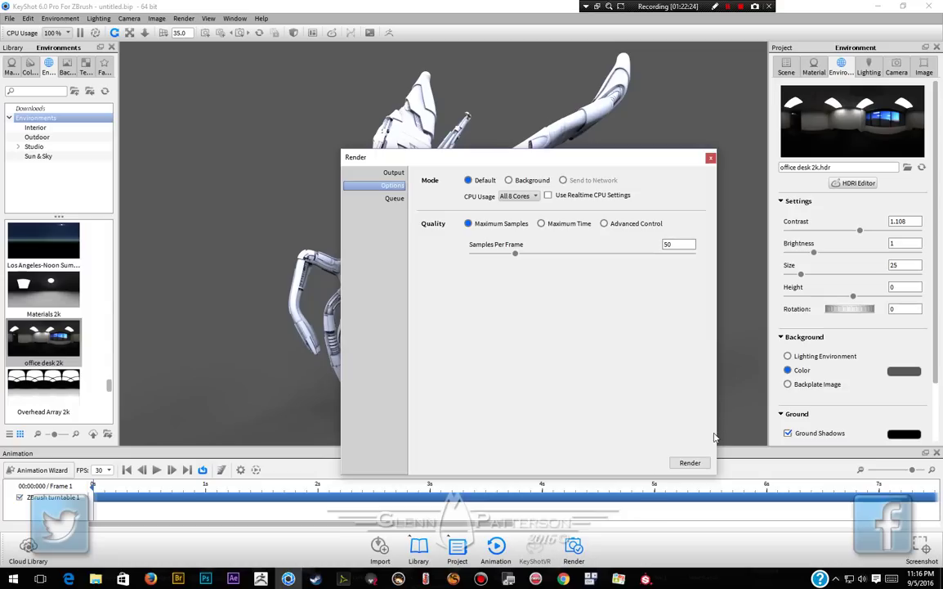
{"action": "left_click", "coordinate": [711, 159]}
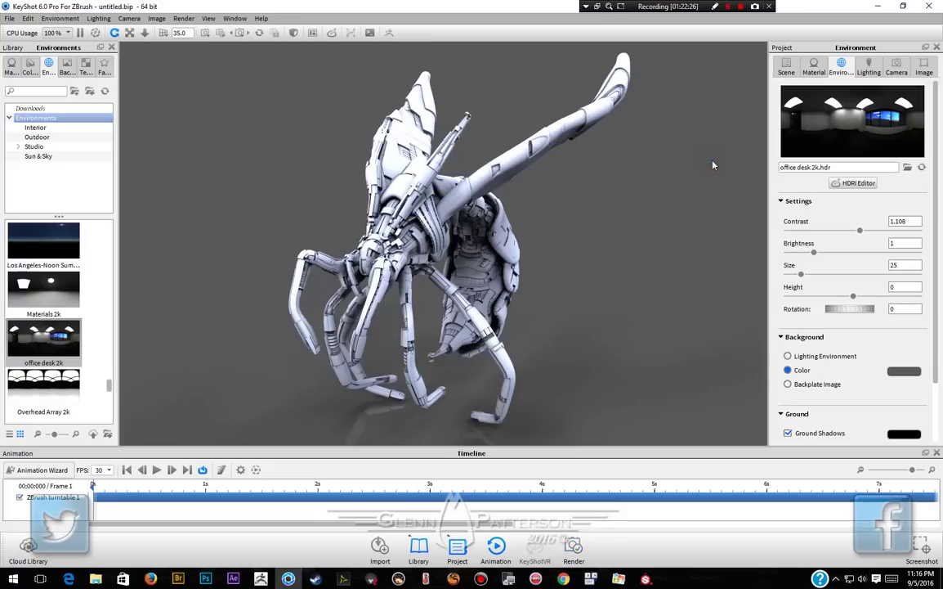
Open the finished ZBug Turntable.mp4 from File Explorer's recent files to watch it, and return to KeyShot
{"action": "left_click", "coordinate": [13, 578]}
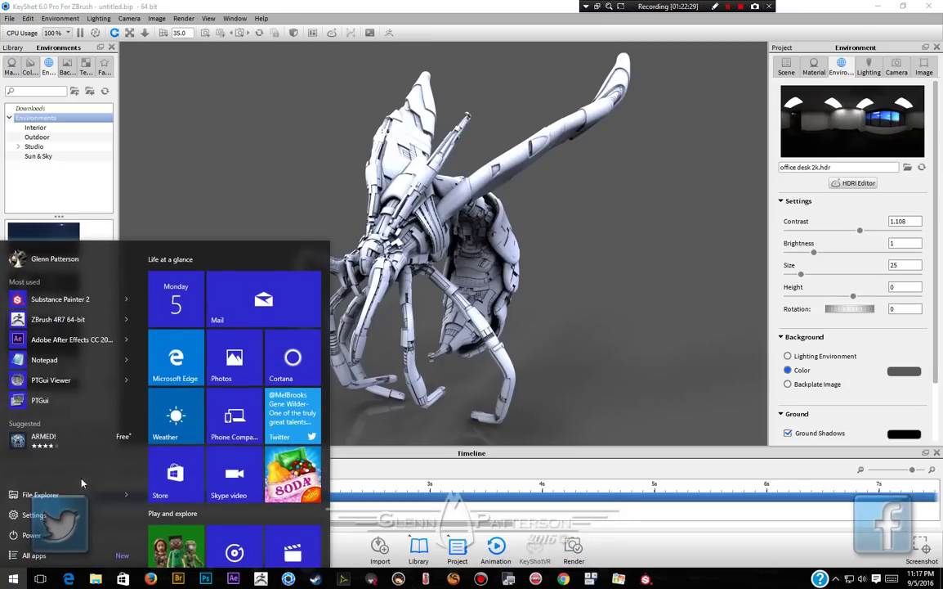
{"action": "left_click", "coordinate": [95, 579]}
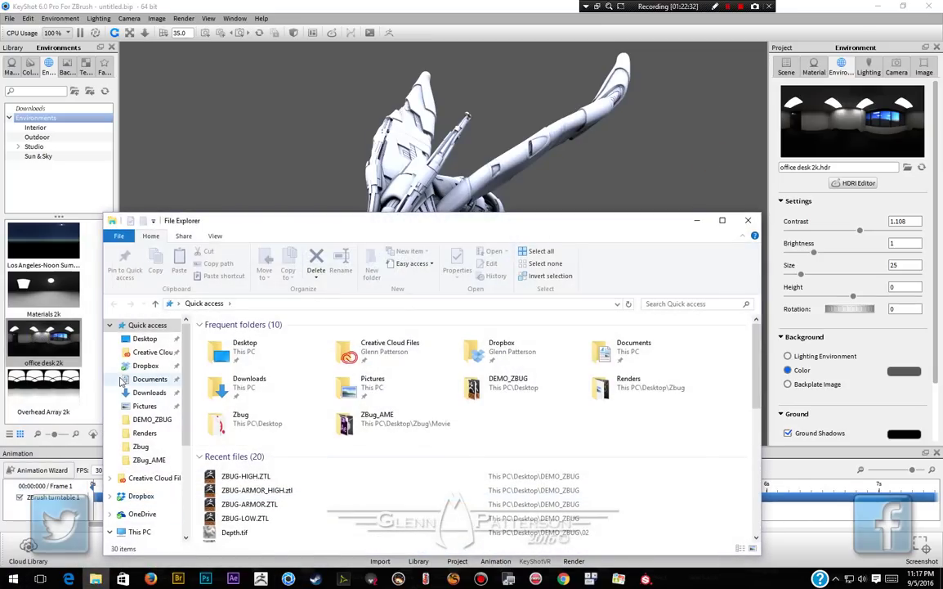
{"action": "scroll", "coordinate": [320, 495], "scroll_direction": "down", "scroll_amount": 3}
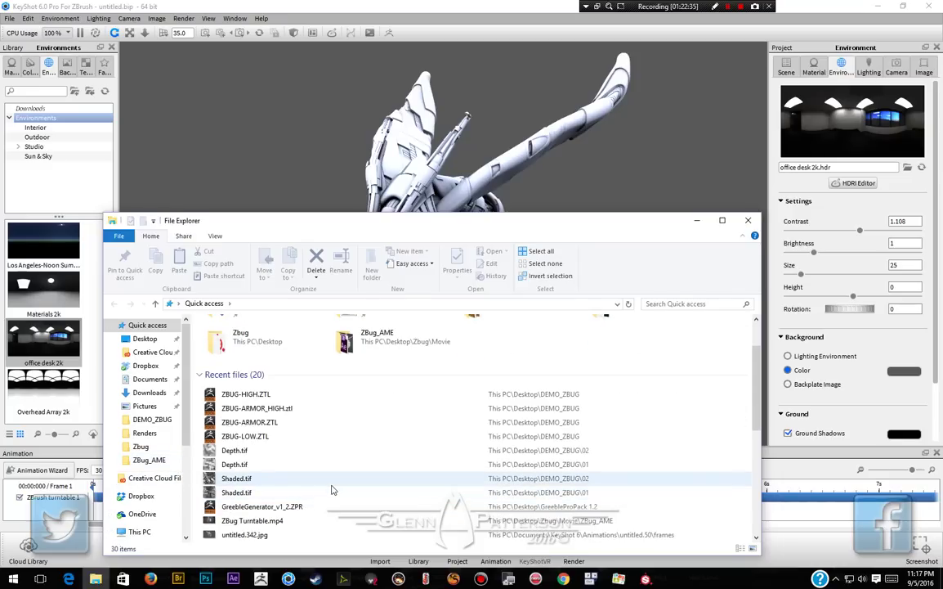
{"action": "scroll", "coordinate": [331, 490], "scroll_direction": "down", "scroll_amount": 1}
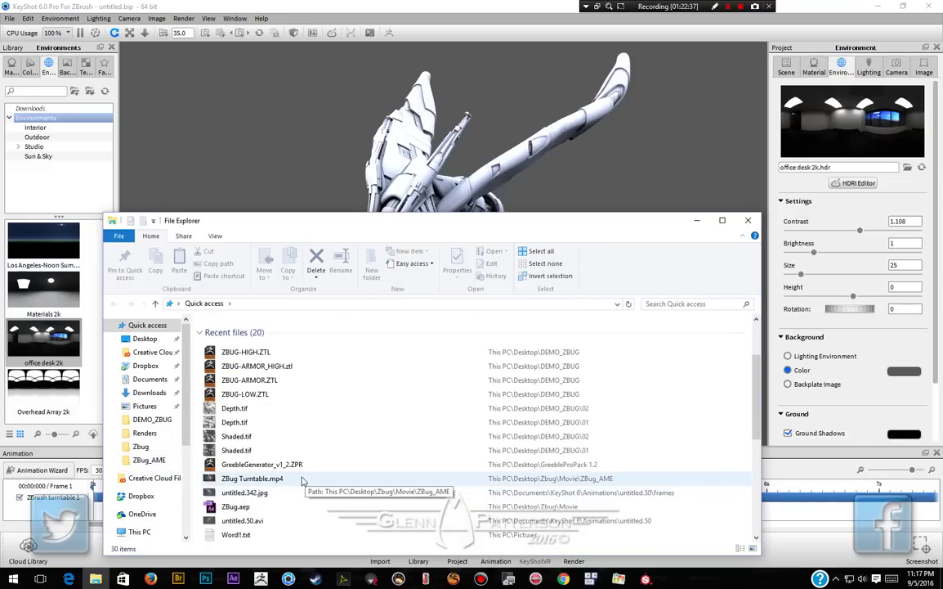
{"action": "double_click", "coordinate": [303, 480]}
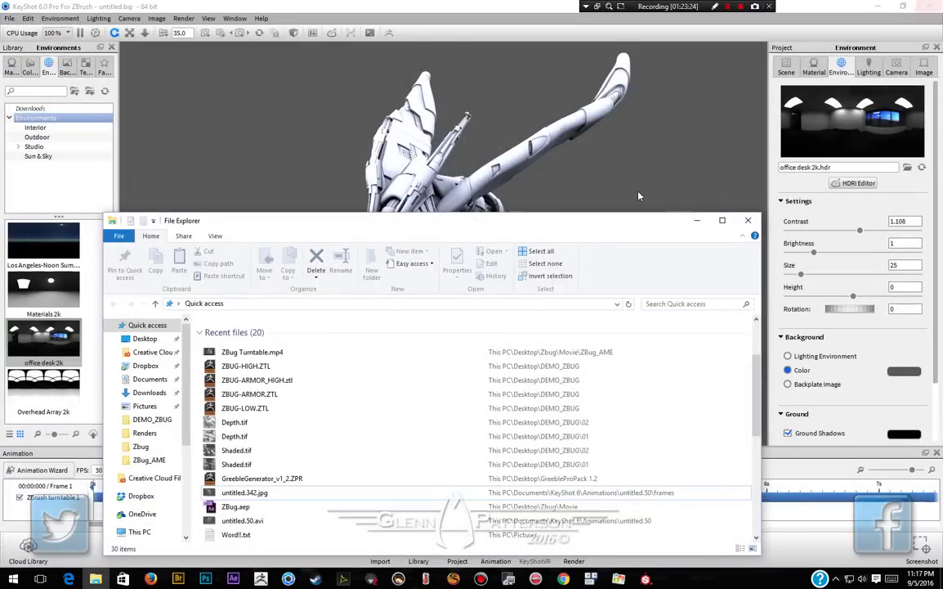
{"action": "left_click", "coordinate": [476, 7]}
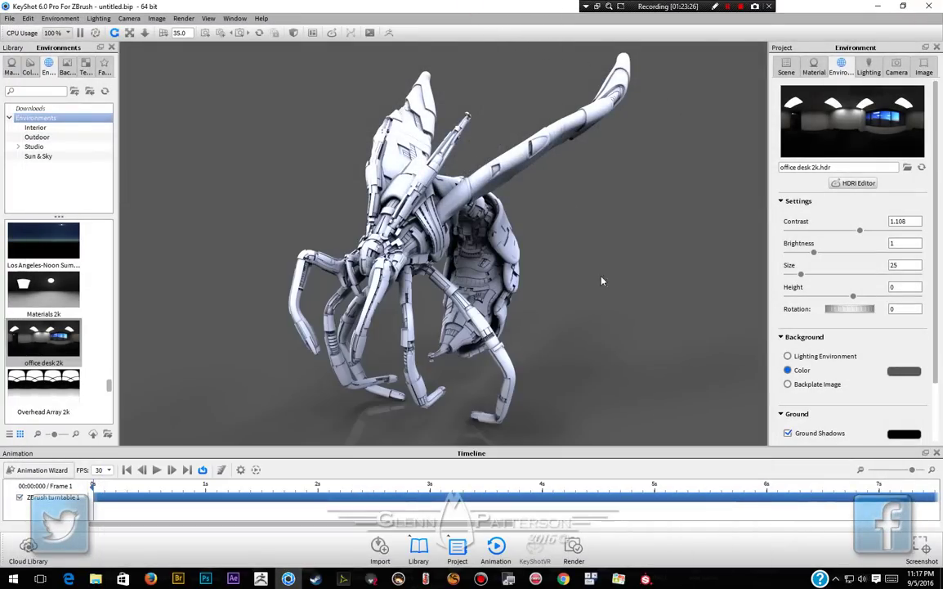